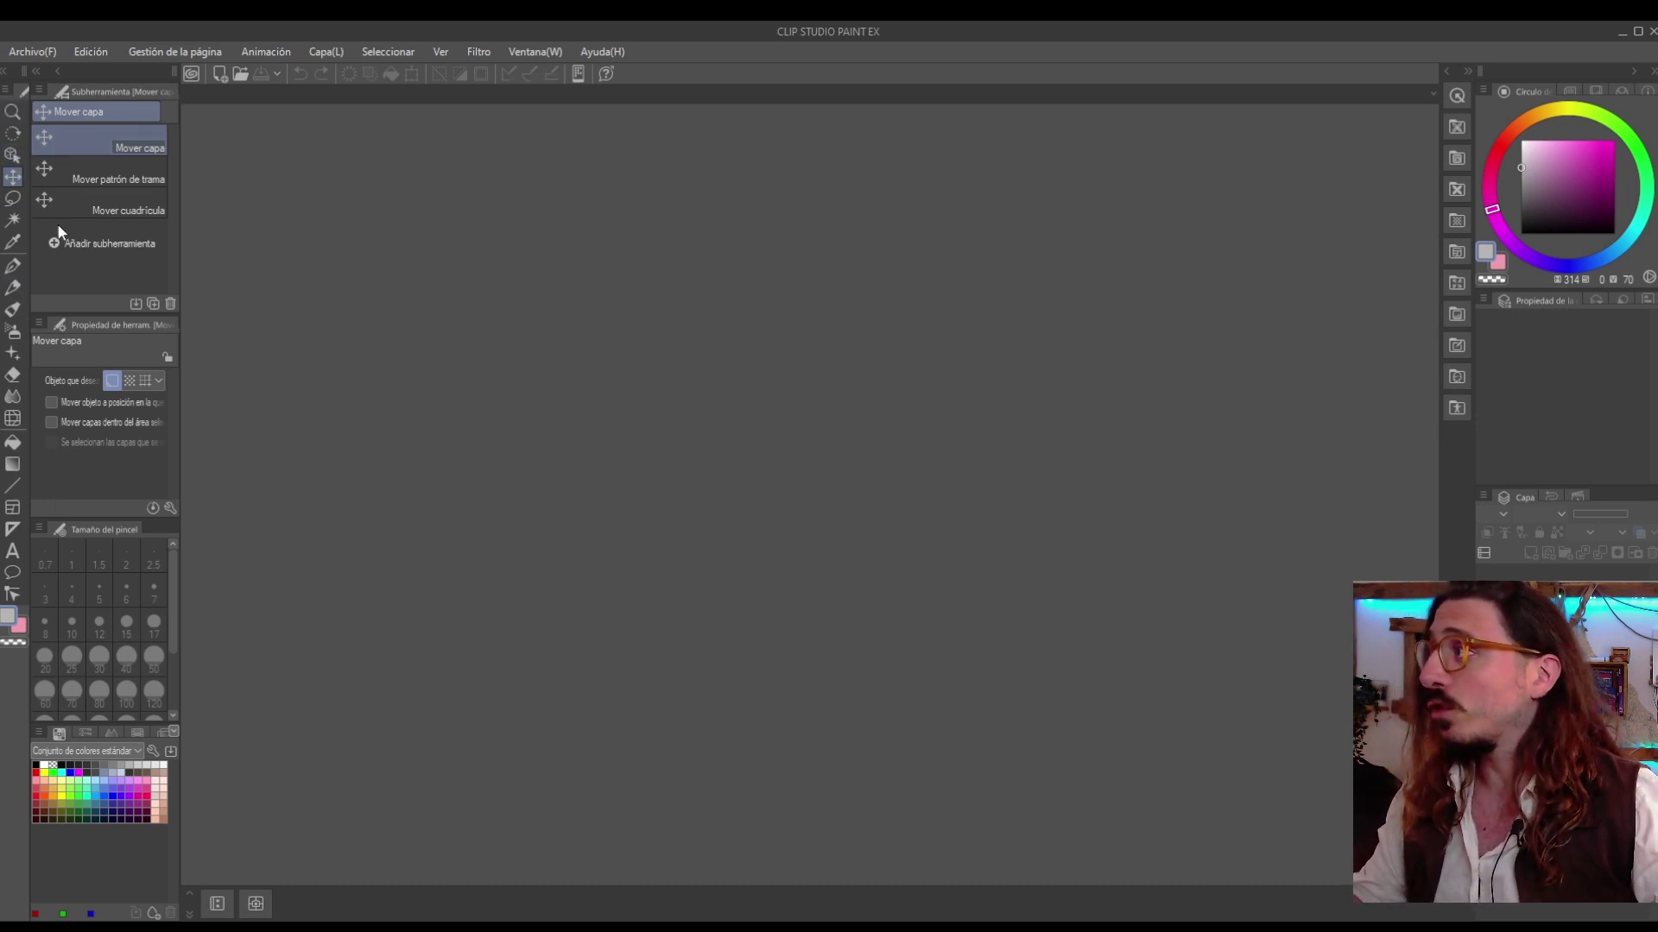
Select the Lápiz pencil sub tool and set its brush size to 17.7.
key("p")
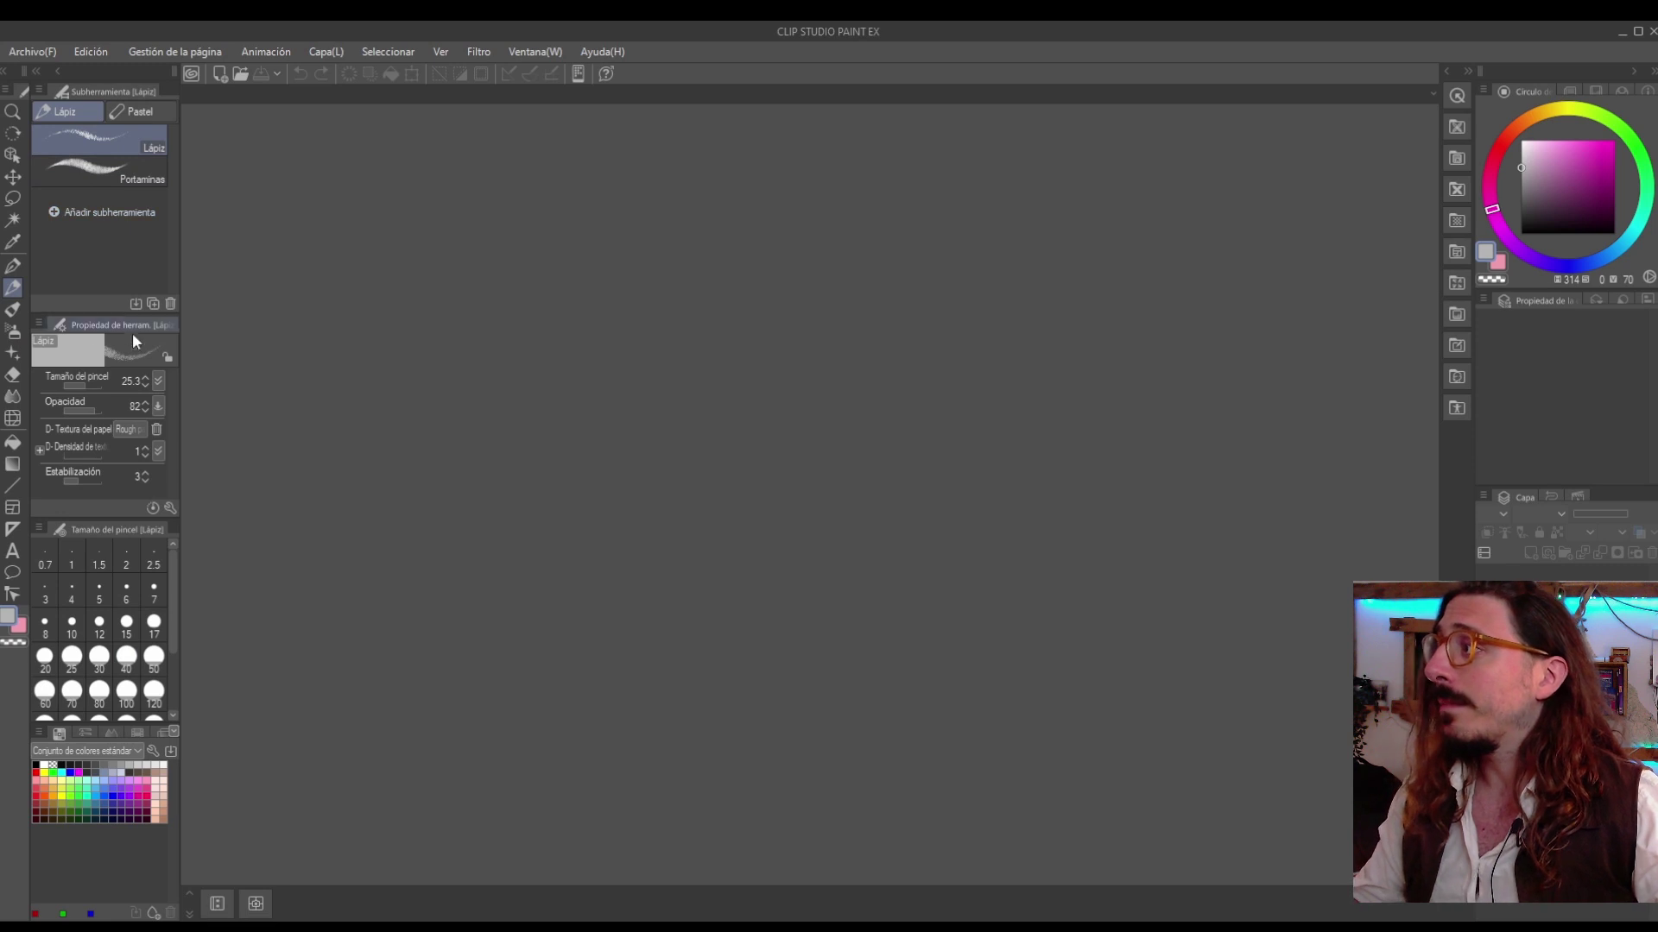
left_click(69, 173)
left_click(86, 140)
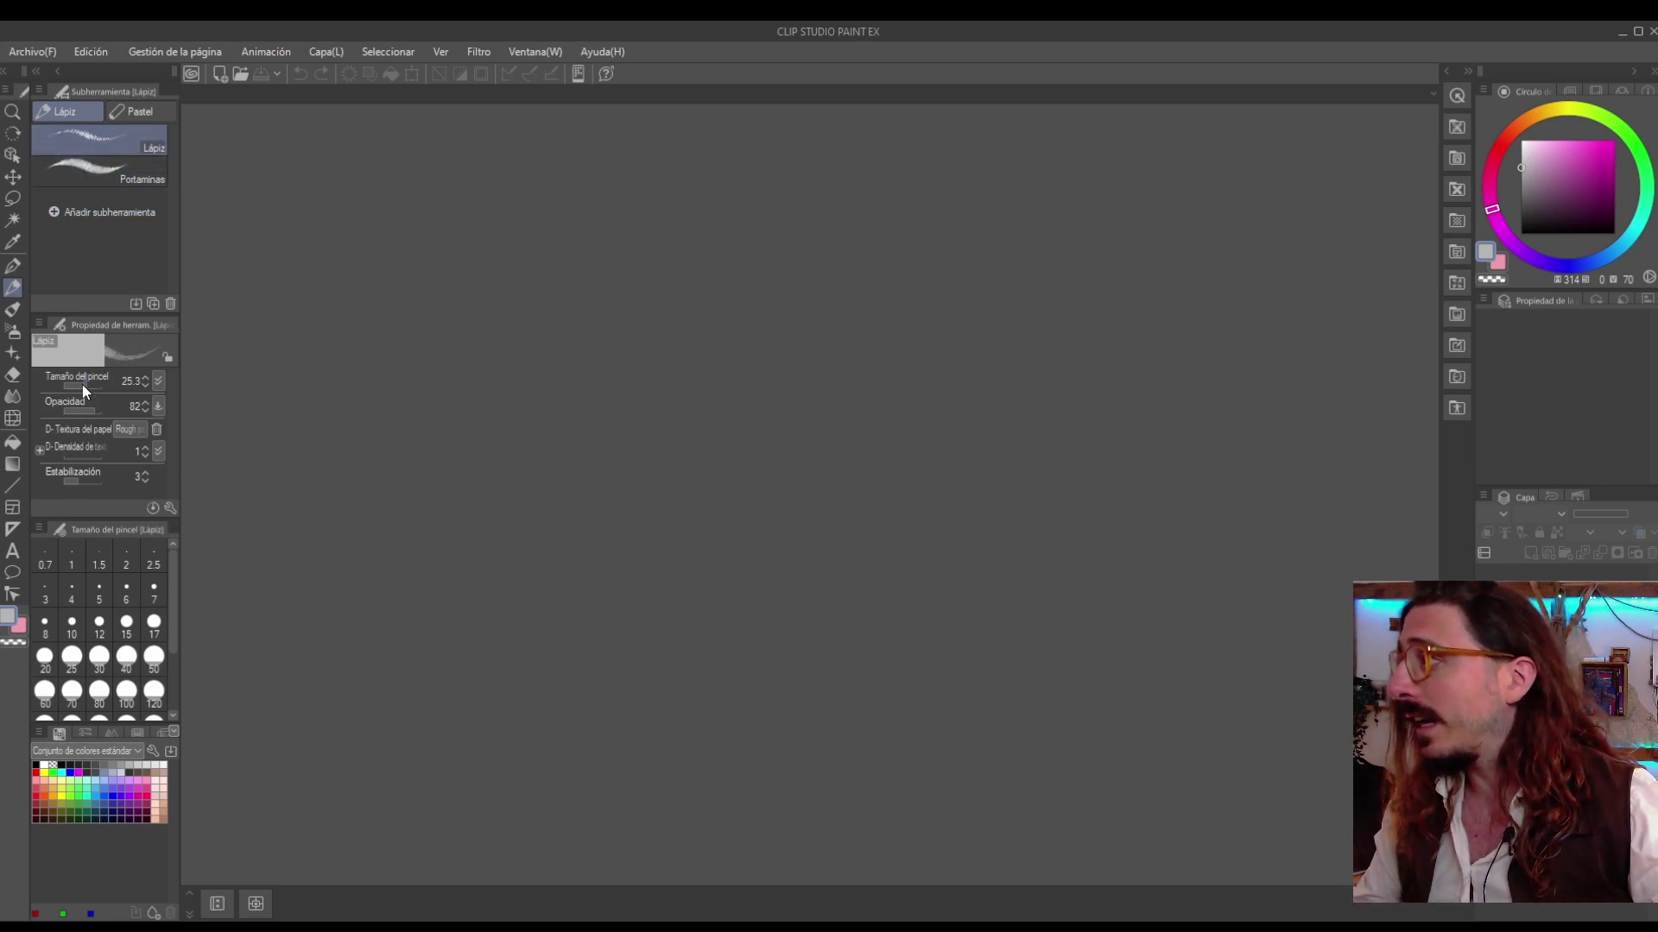
left_click_drag(81, 385, 84, 387)
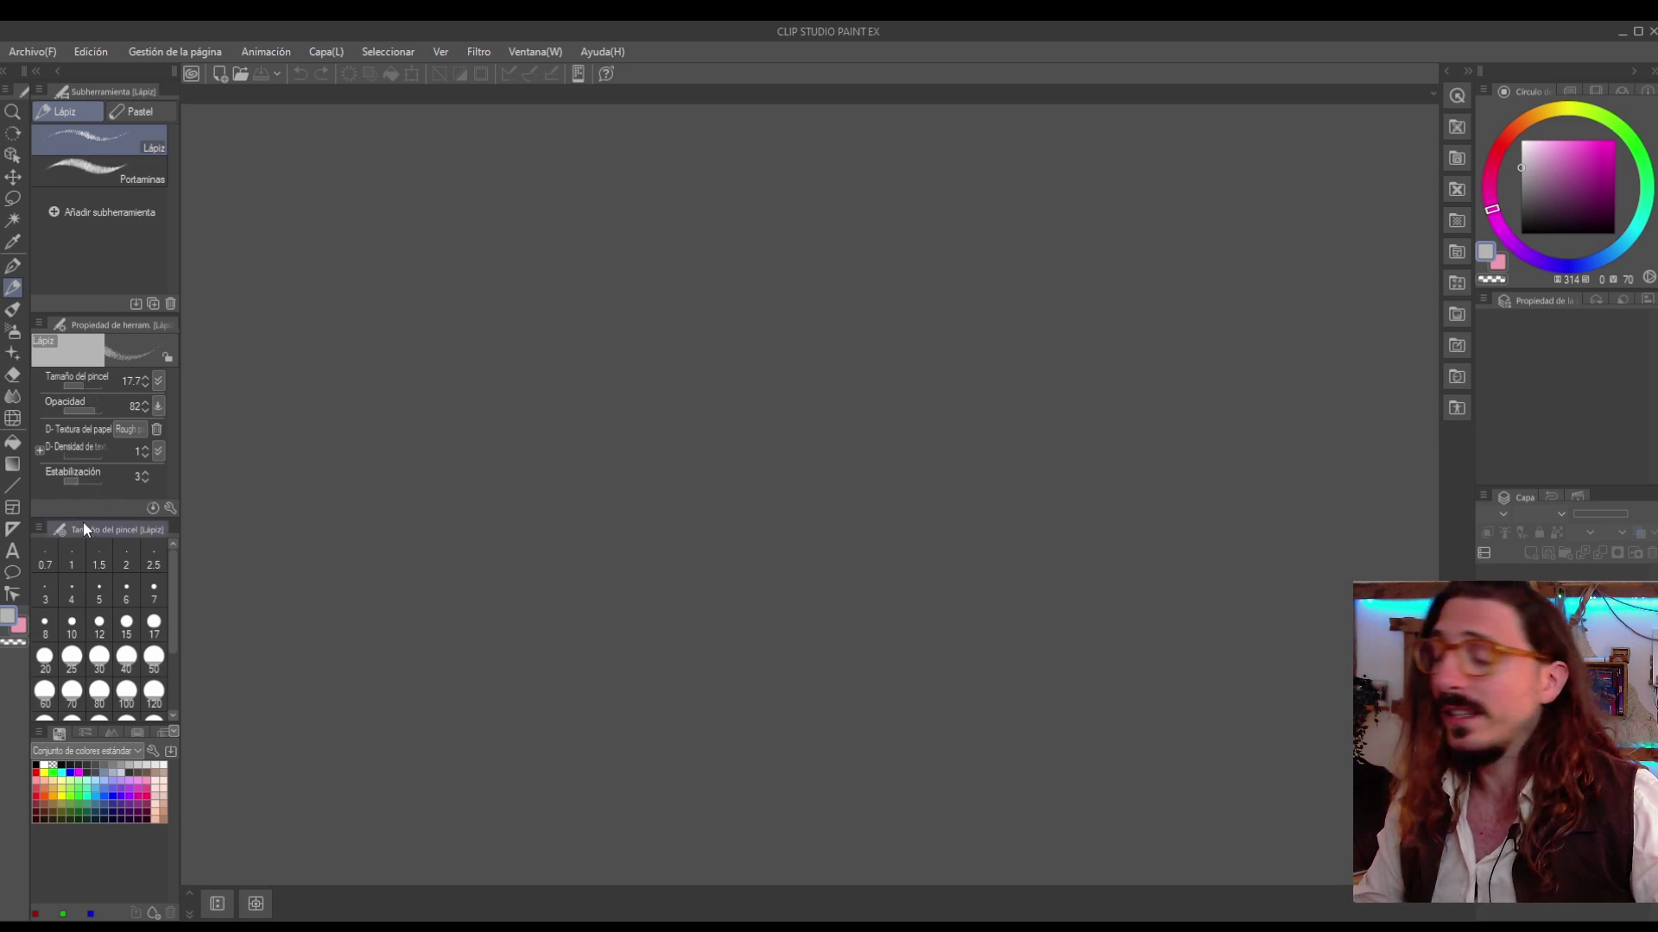
Switch to the Mezclador redondo paintbrush and open barbarian final color.psd.
left_click(12, 309)
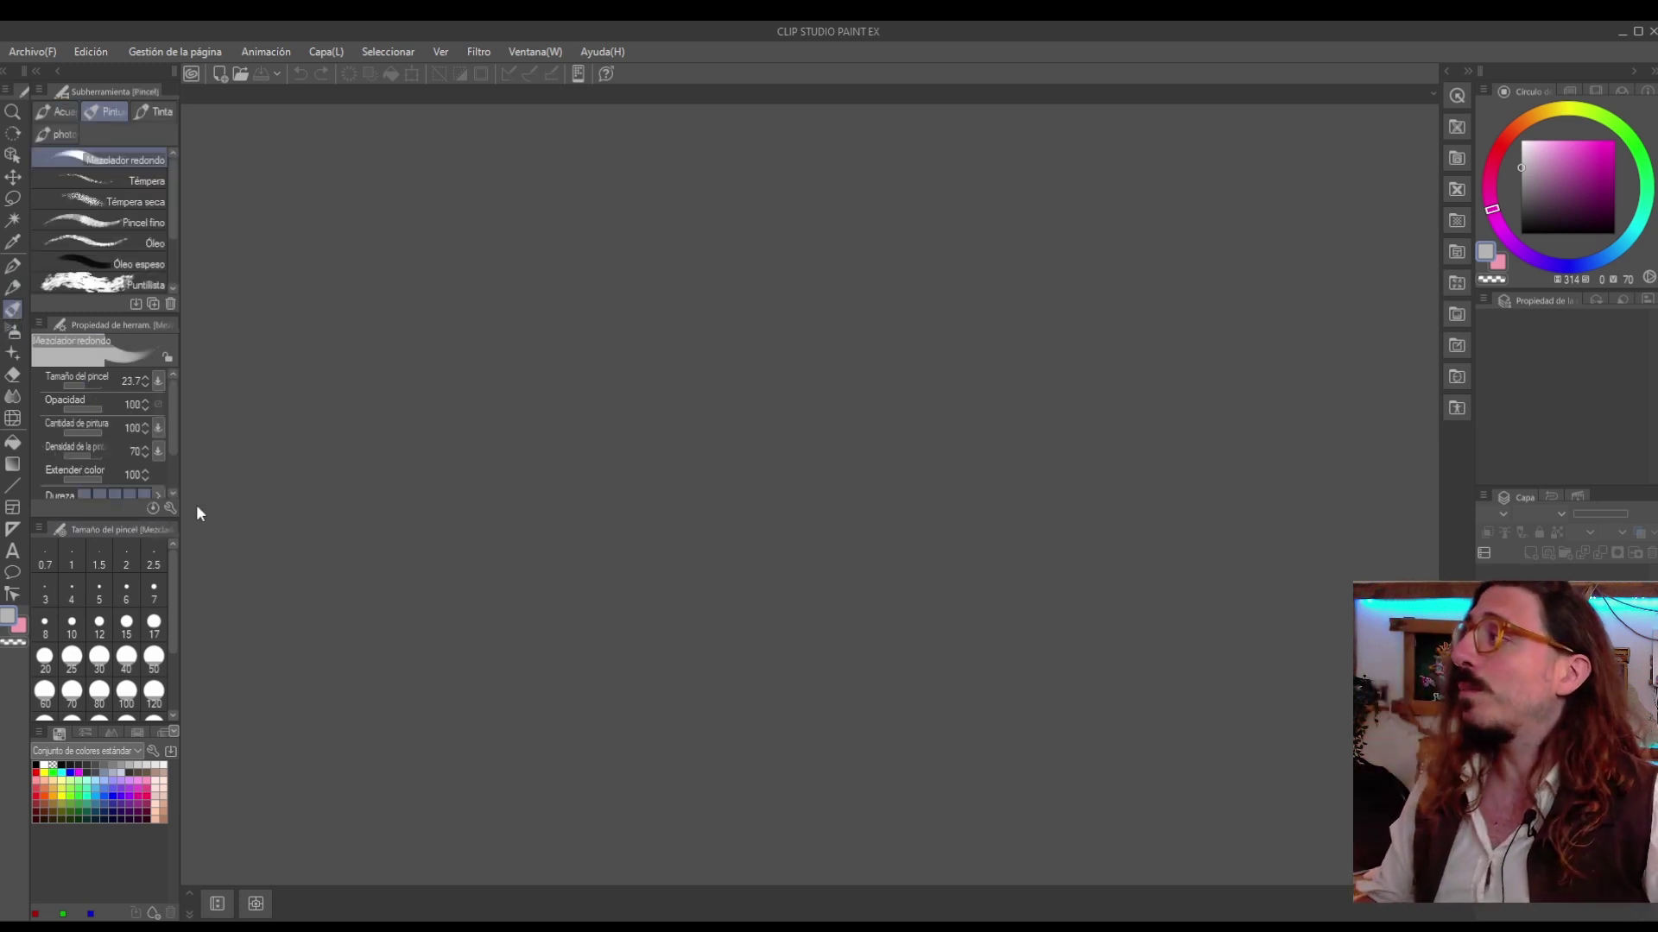
key("alt")
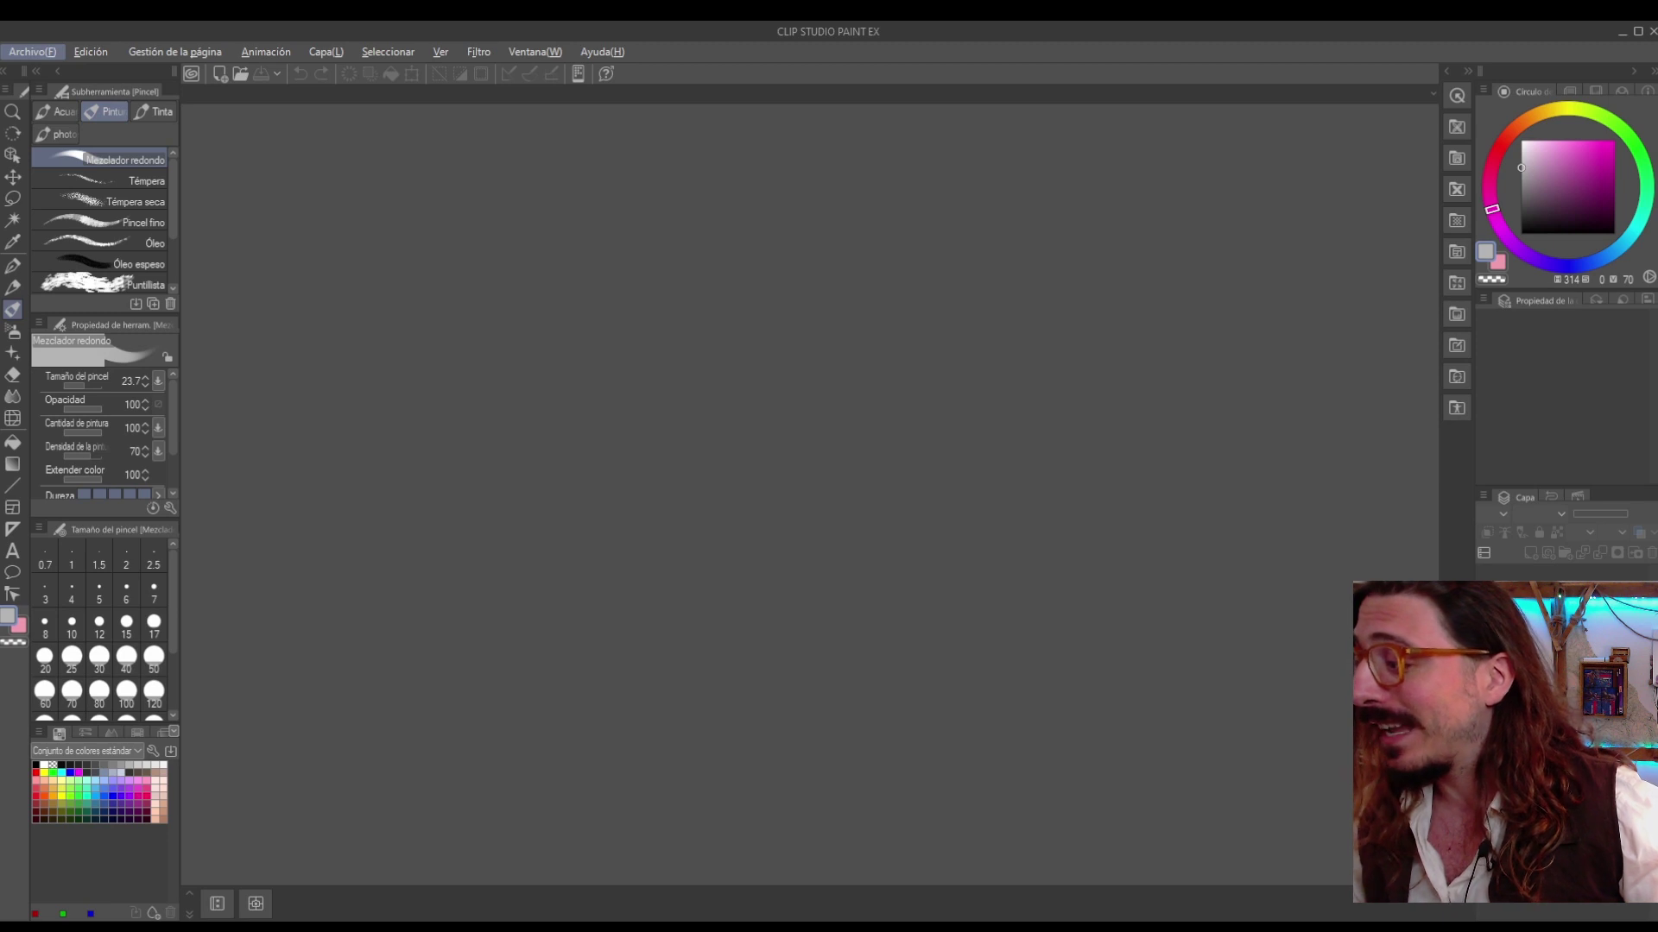
key("alt+Tab")
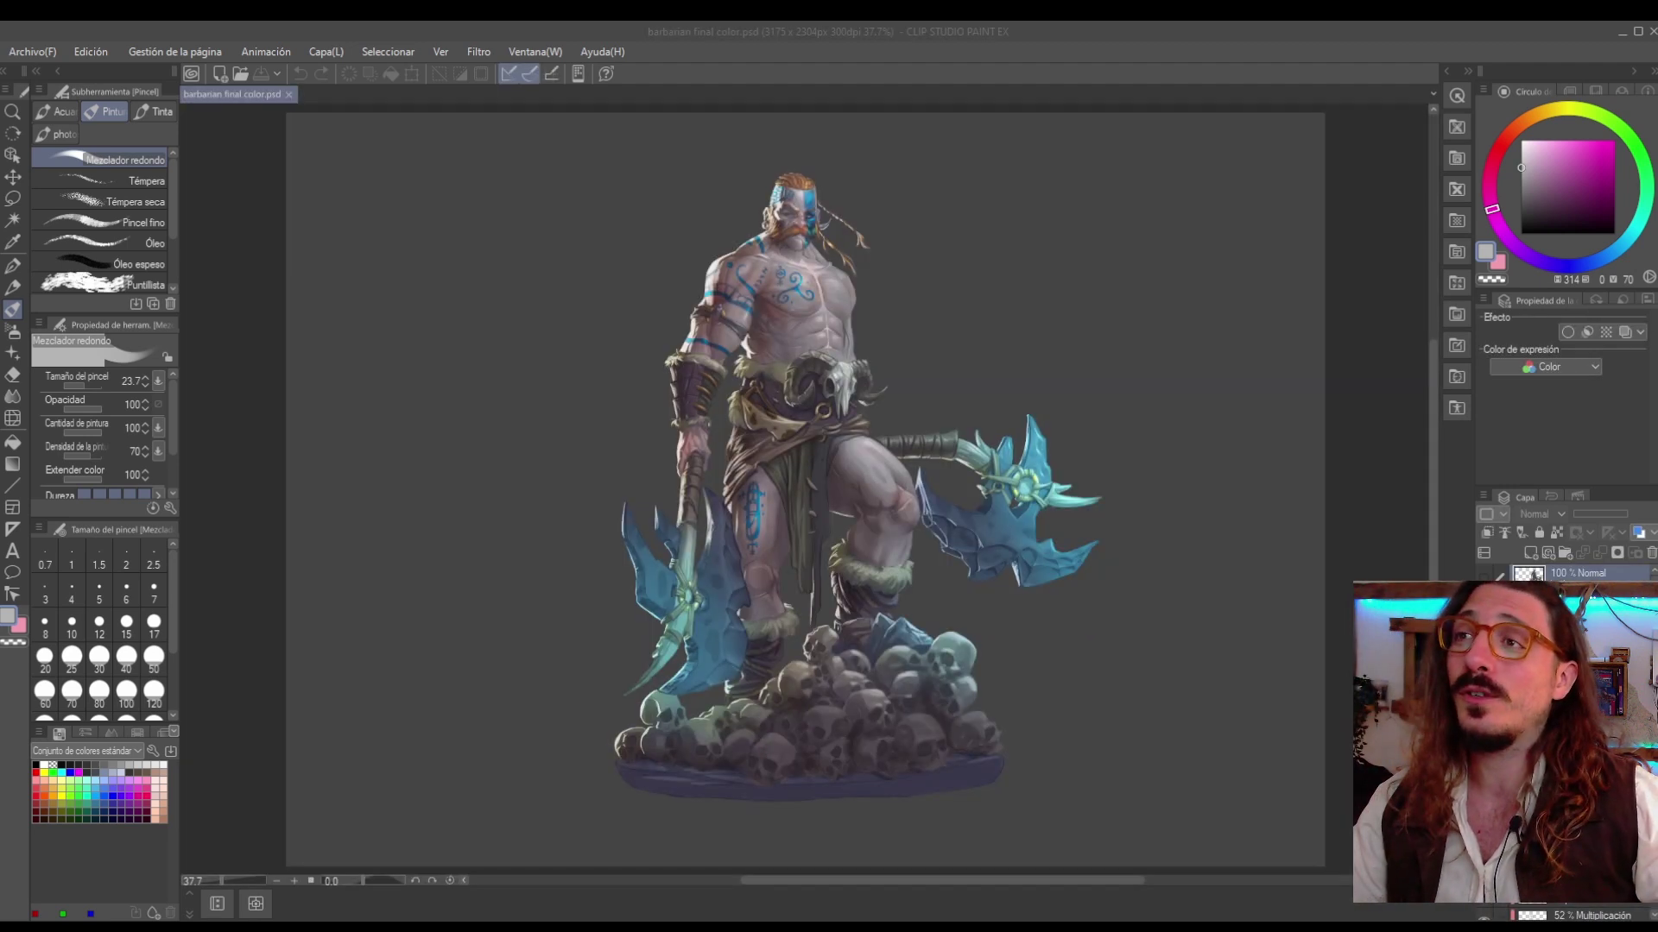
Examine the barbarian illustration and the blending modes and opacities in its layer stack.
left_click(1097, 352)
scroll(855, 635, "down", 3)
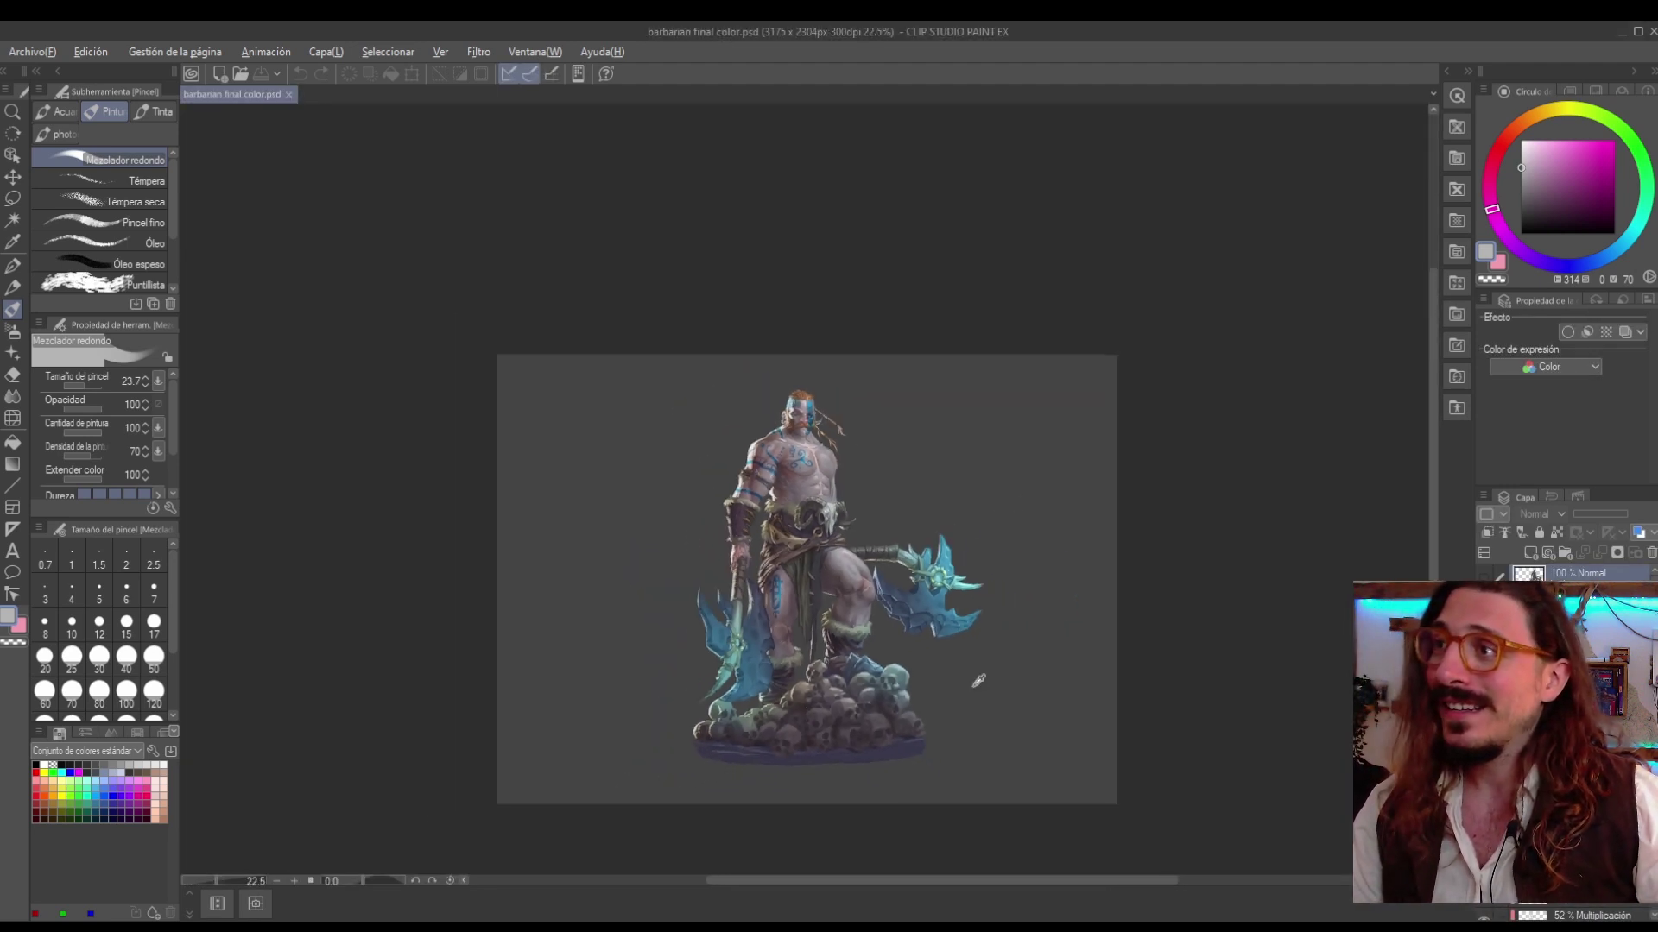
scroll(874, 625, "up", 2)
scroll(874, 623, "up", 1)
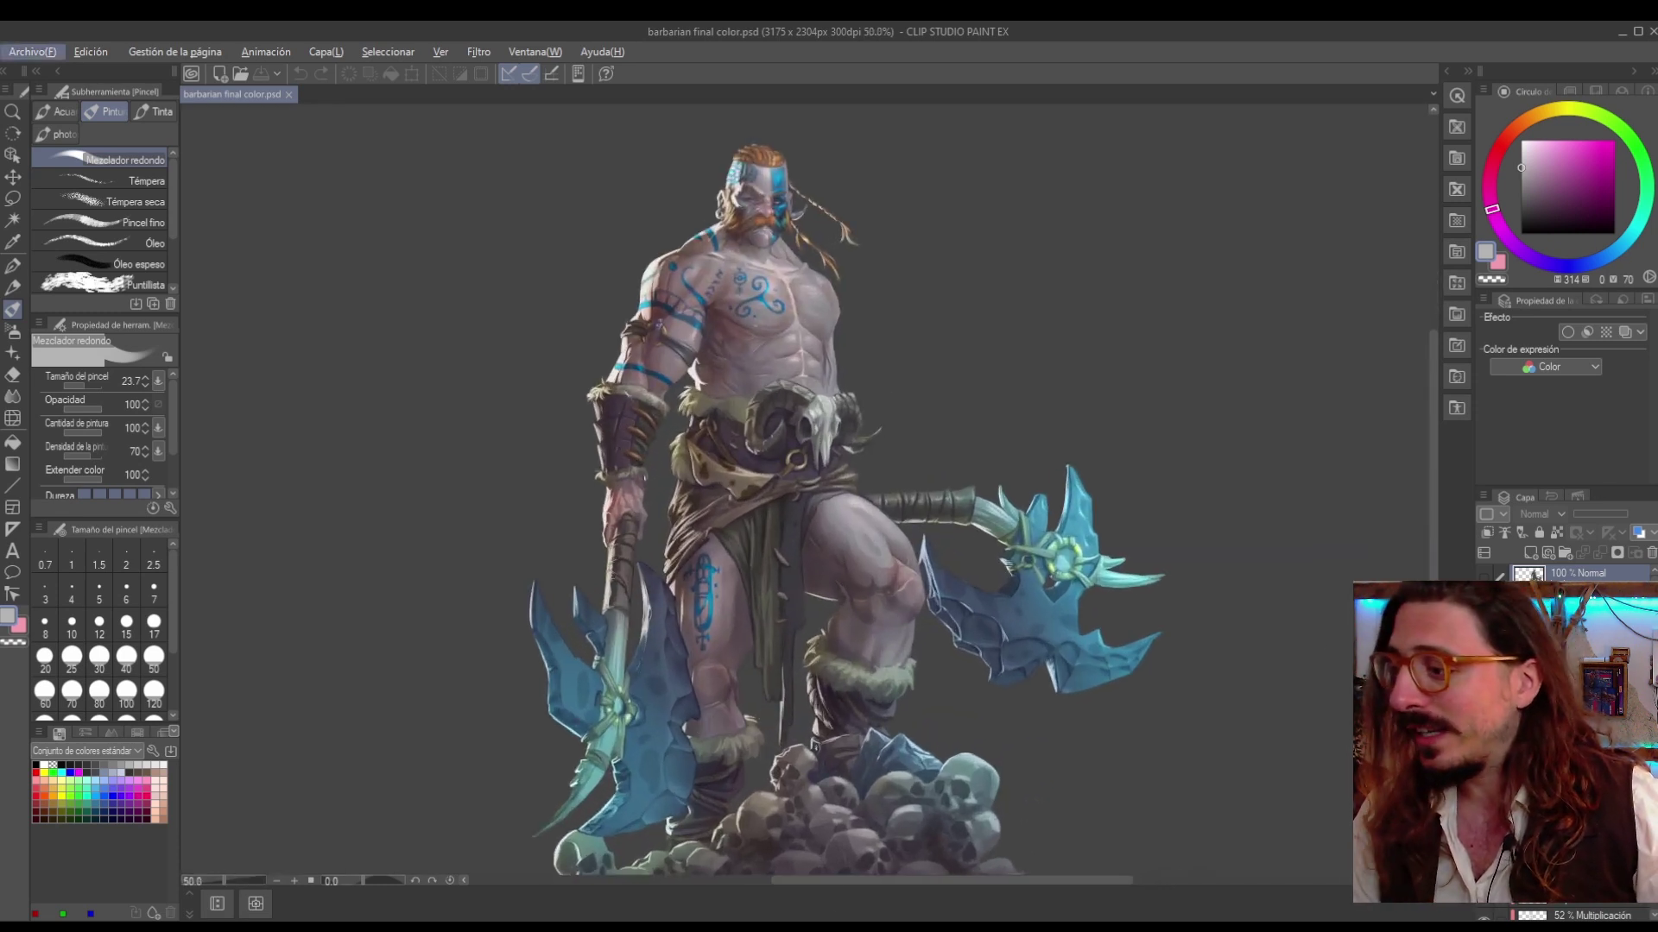
key("alt+Tab")
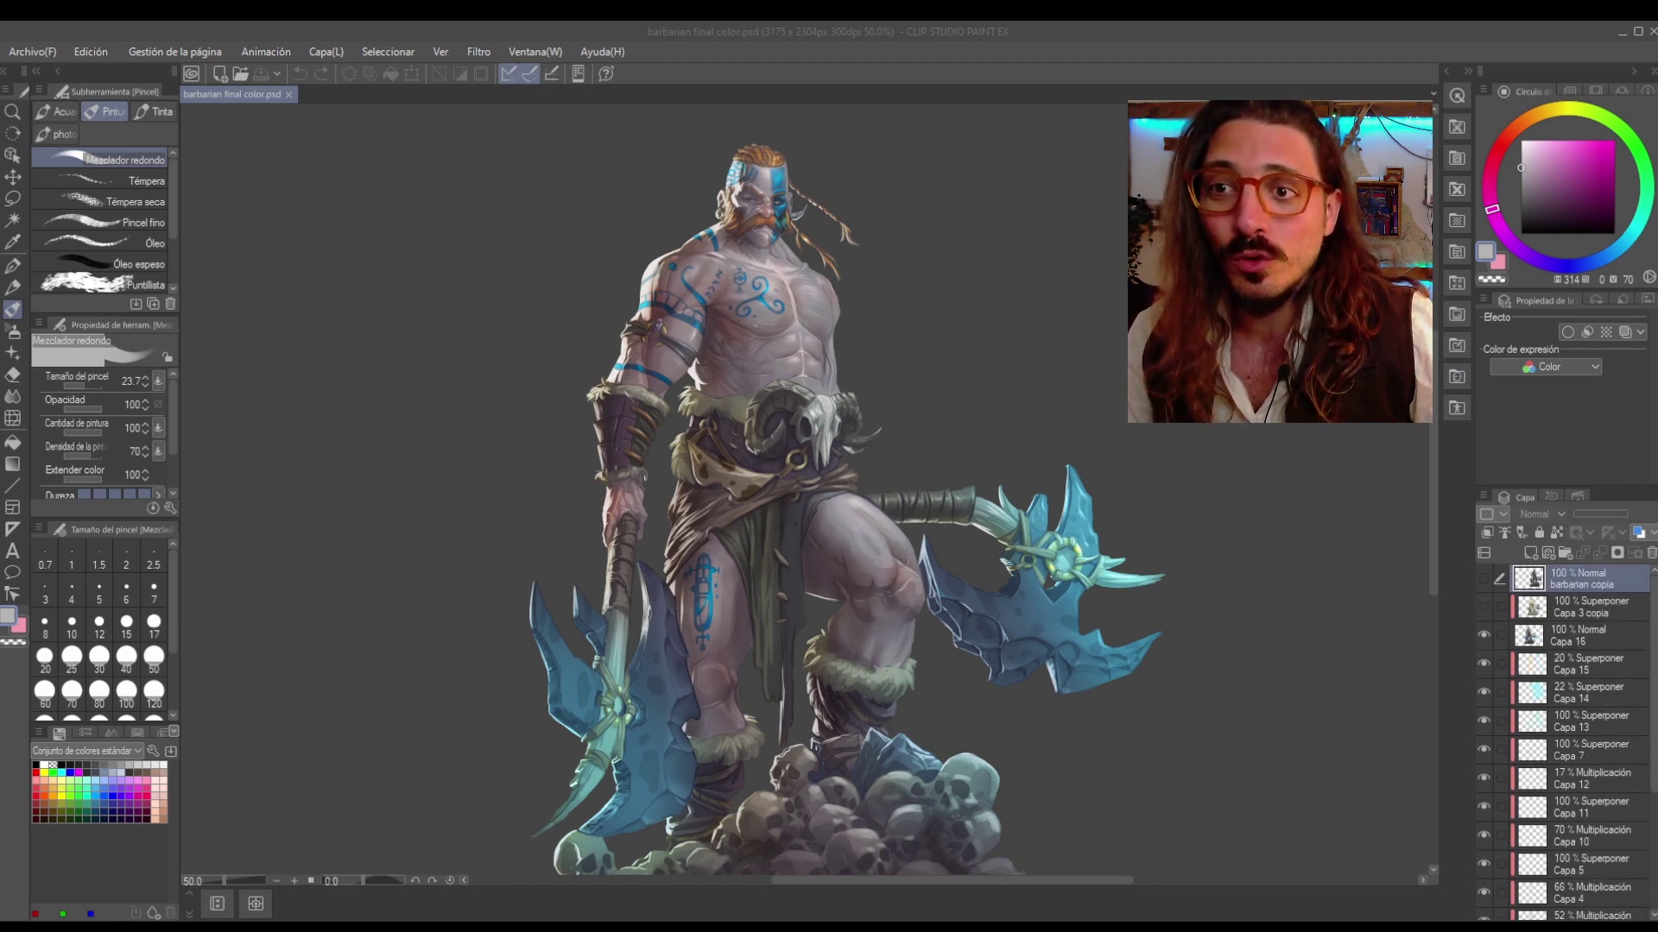
left_click(1580, 695)
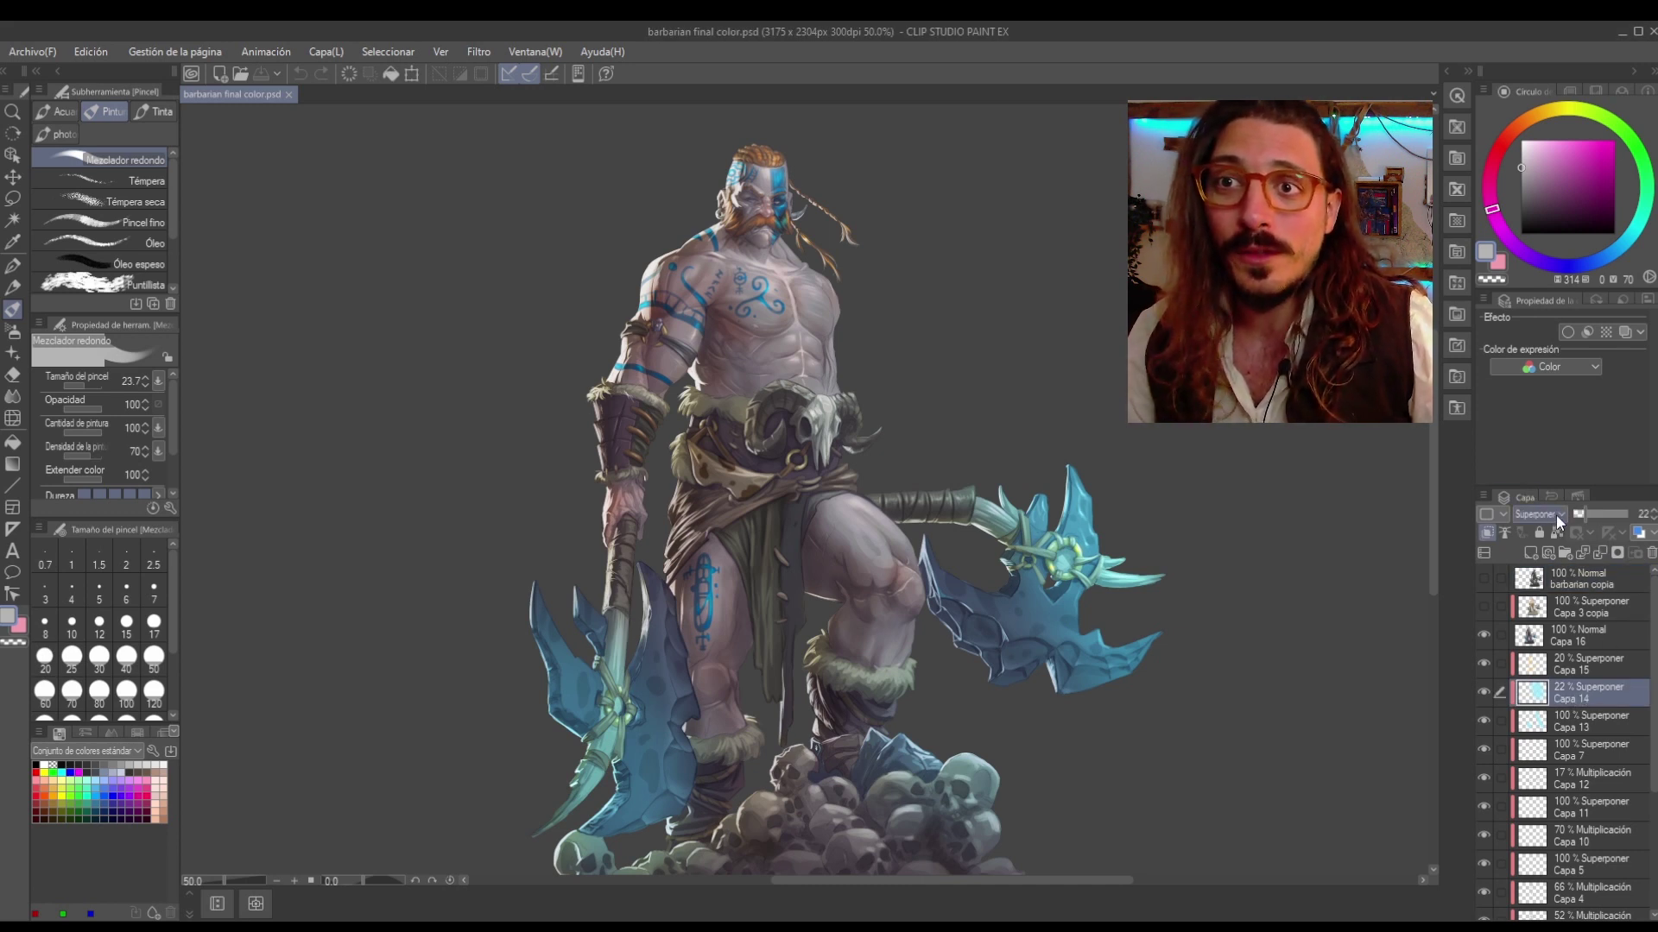
scroll(1562, 768, "down", 5)
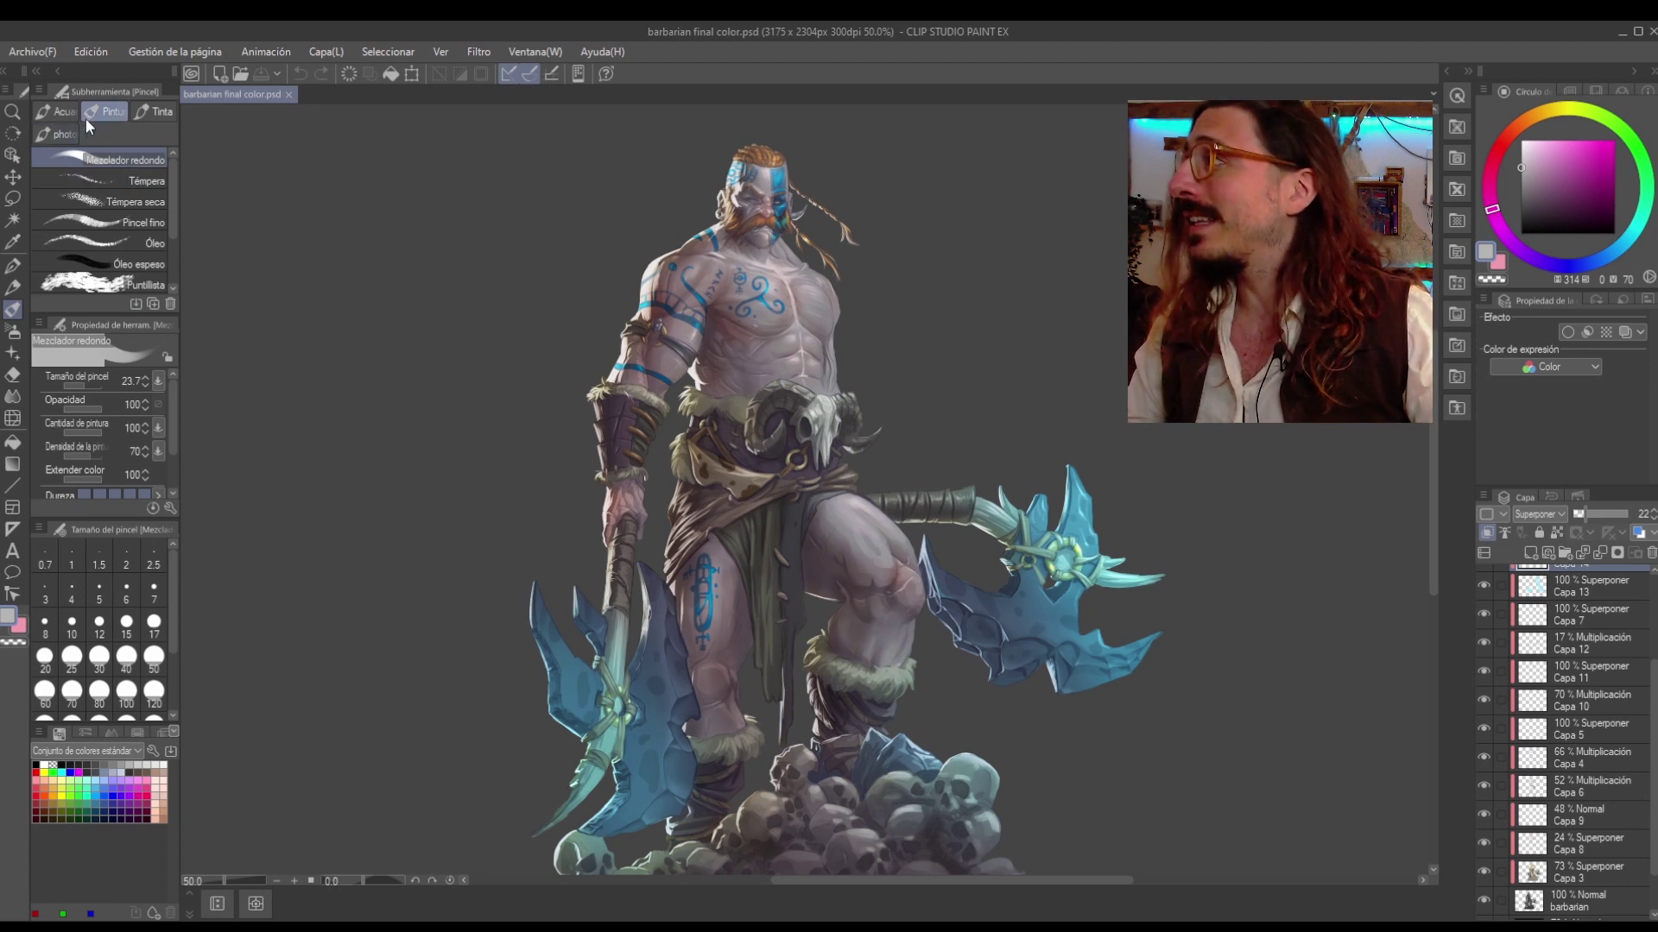
Choose the CottonBorder brush from the imported Photoshop brushes for painting on a new layer.
left_click(12, 288)
left_click(10, 311)
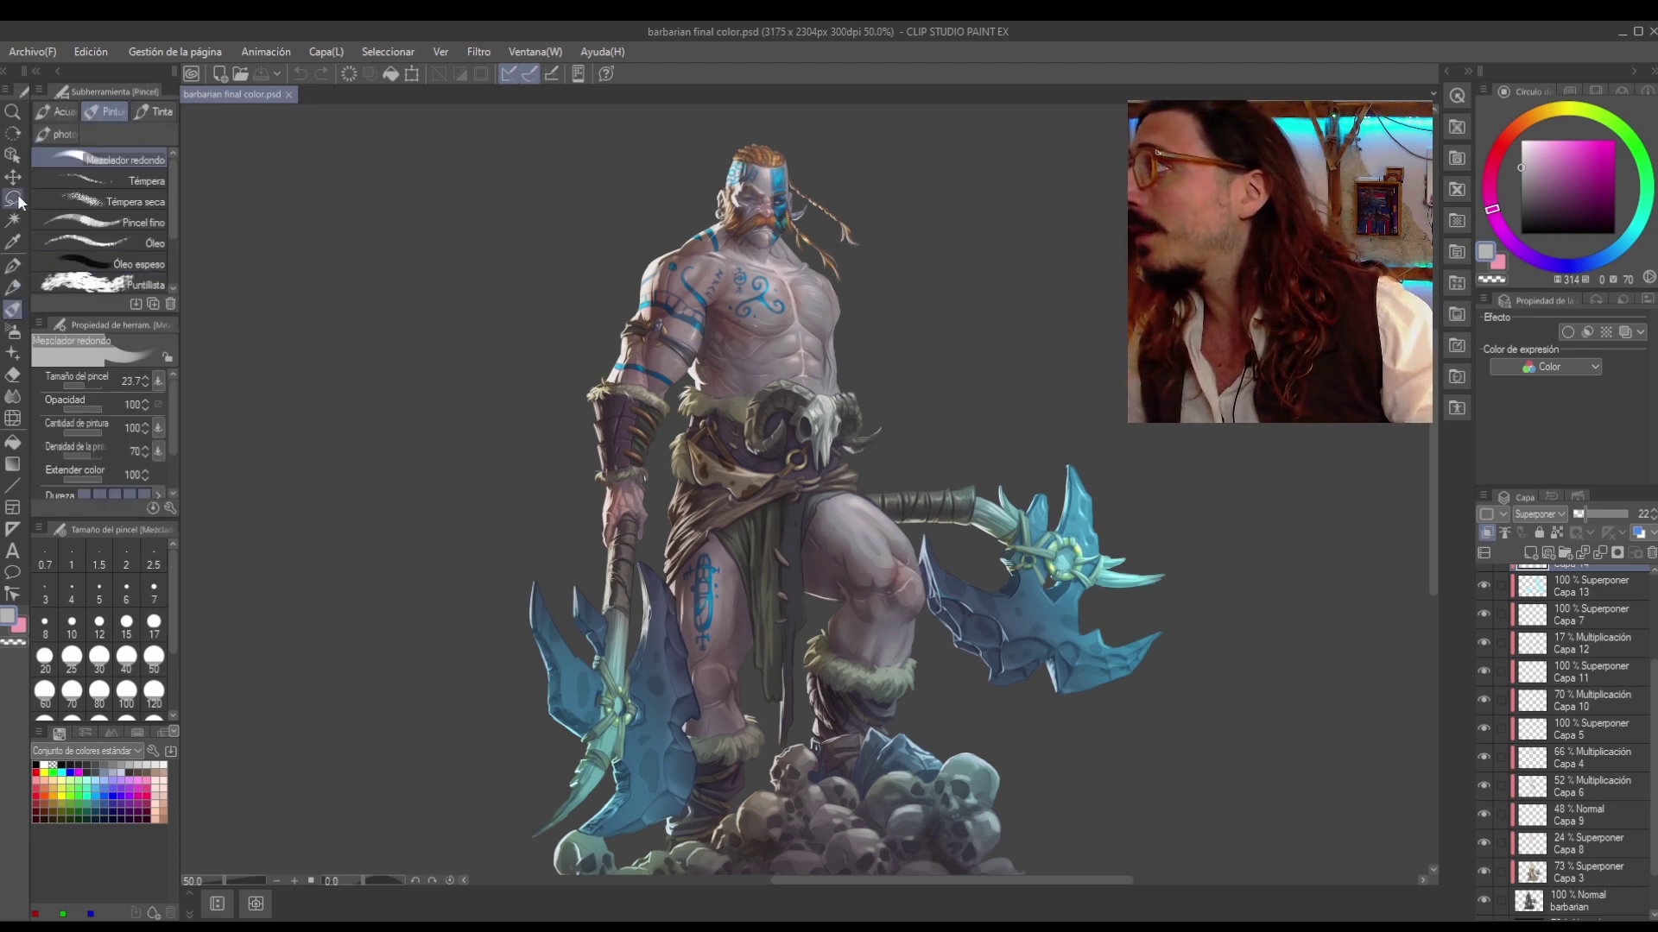
left_click(57, 131)
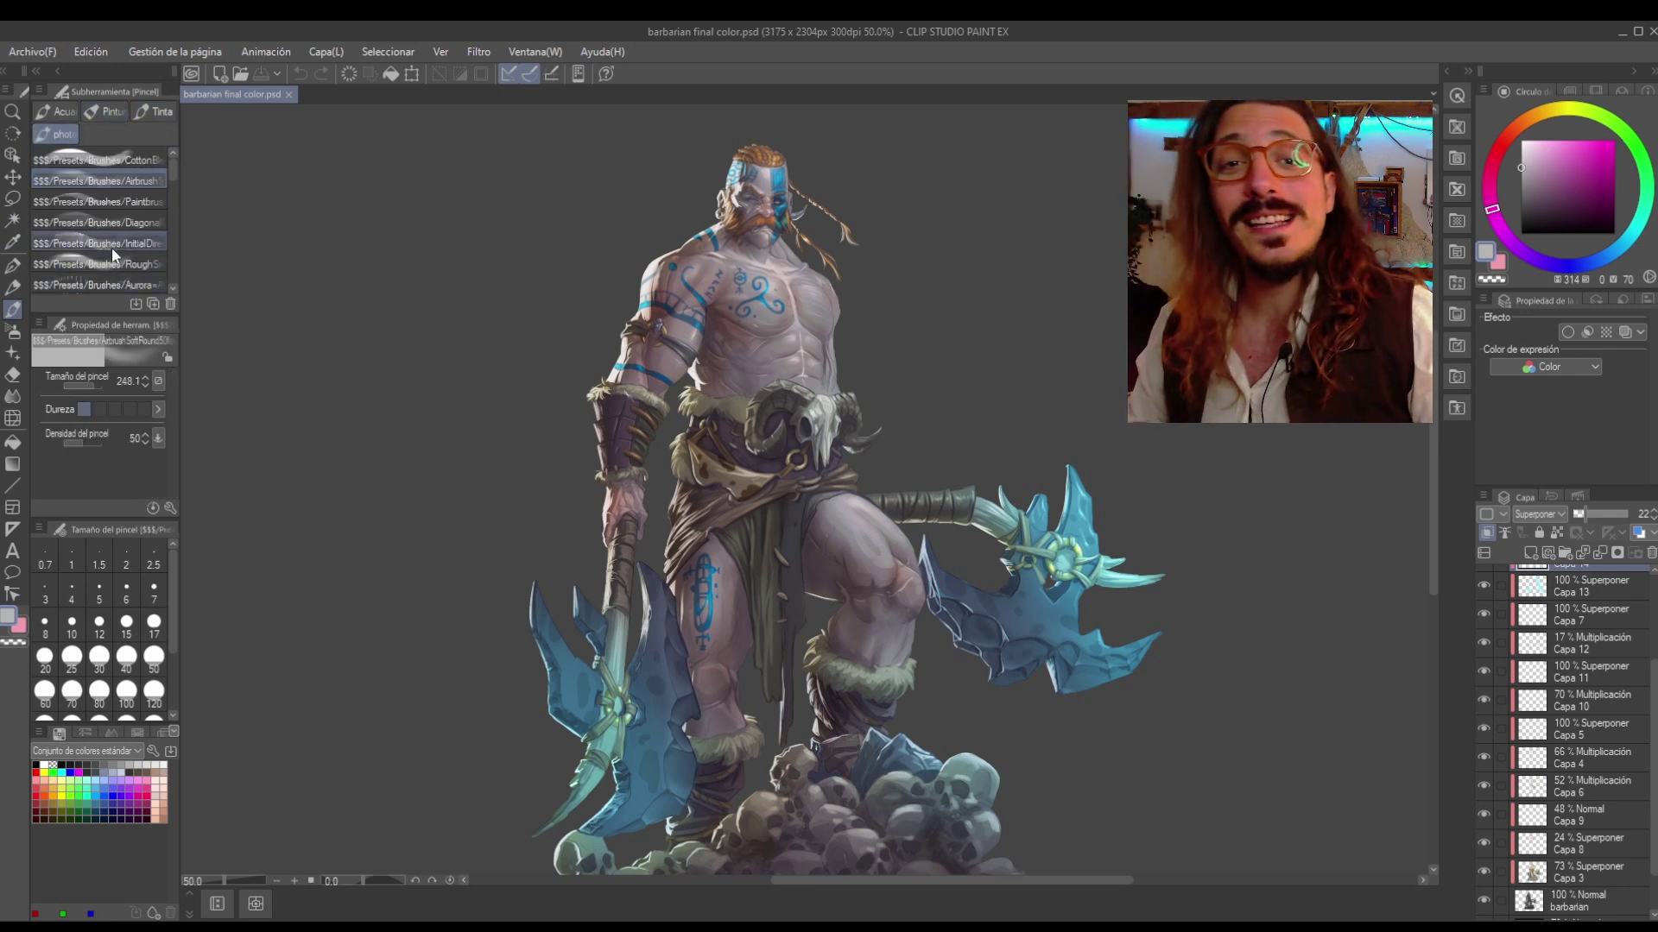
left_click(92, 200)
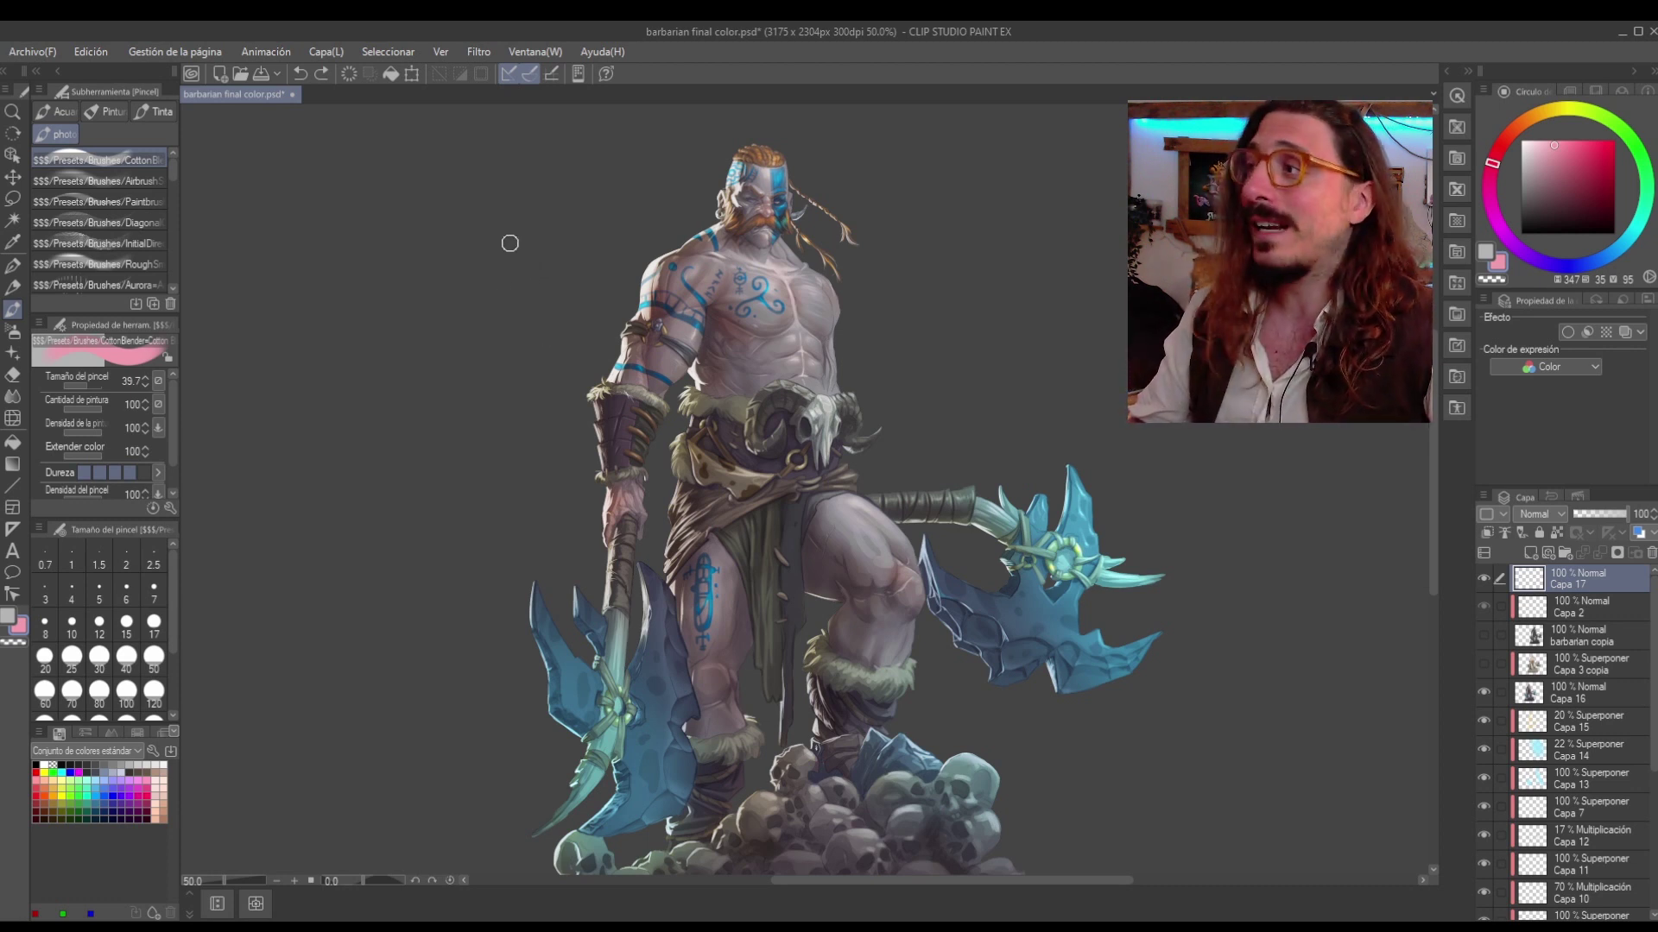
mouse_move(464, 216)
left_mouse_down()
mouse_move(544, 264)
mouse_move(340, 335)
left_mouse_up()
key("ctrl+z")
left_click_drag(541, 257, 408, 479)
key("ctrl+z")
key("ctrl+z")
Paint two pink zigzag test strokes on the empty background beside the barbarian, and close the document.
left_click_drag(511, 246, 350, 451)
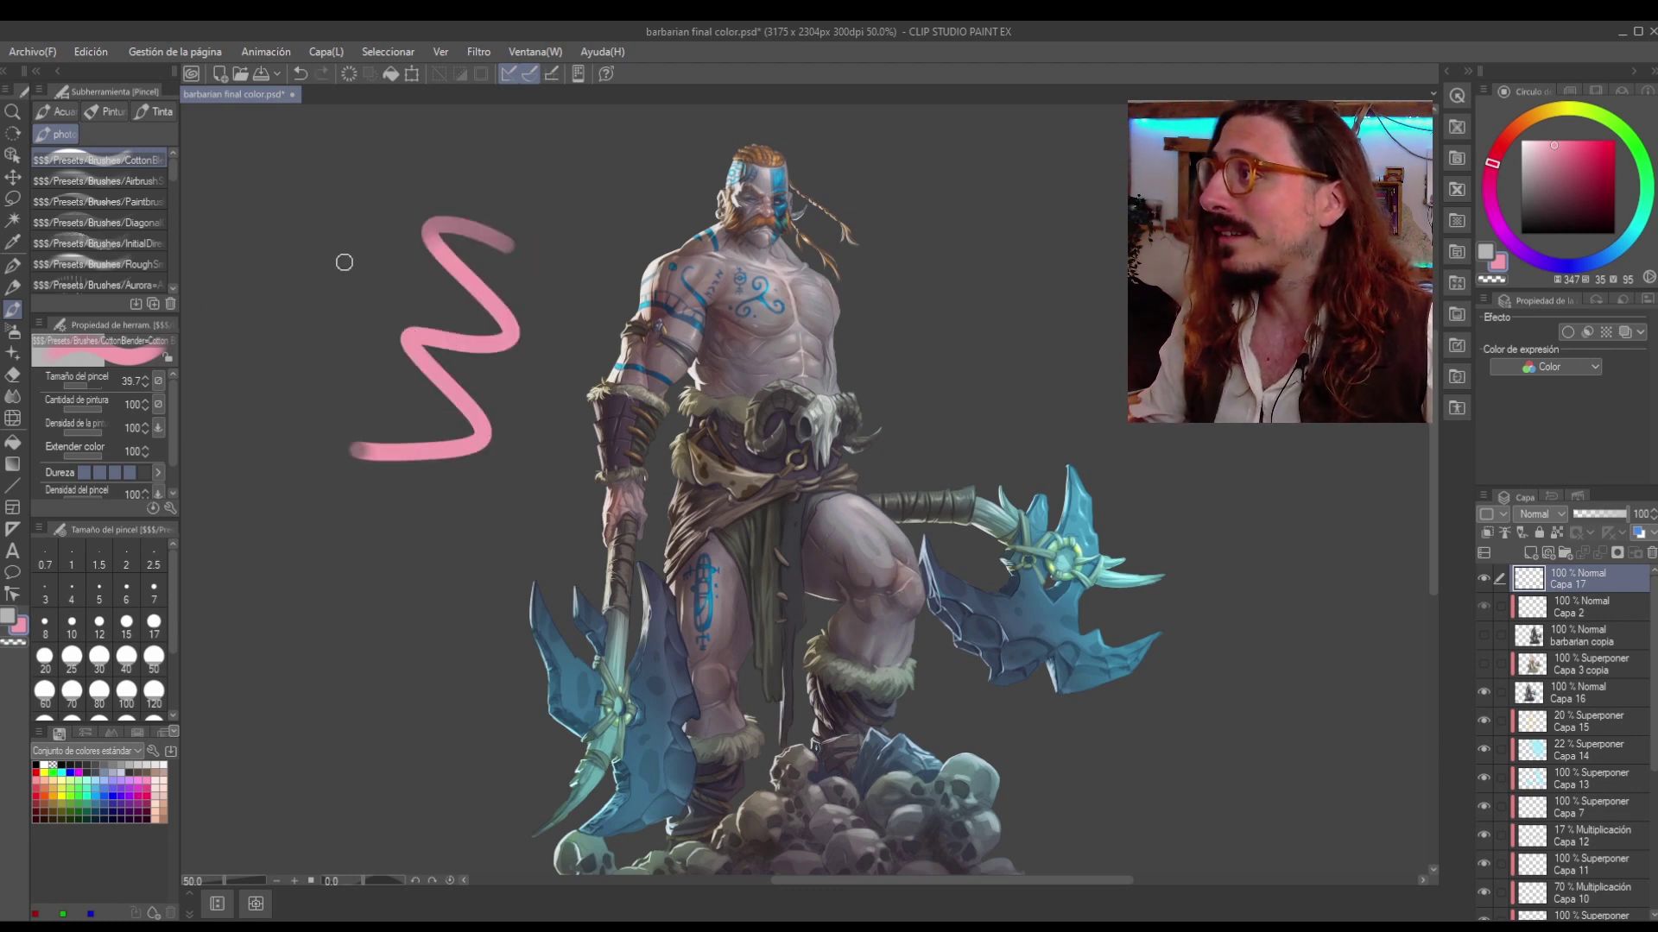
mouse_move(399, 248)
left_mouse_down()
mouse_move(340, 343)
mouse_move(320, 436)
left_mouse_up()
mouse_move(639, 479)
left_mouse_down()
mouse_move(543, 483)
mouse_move(628, 484)
left_mouse_up()
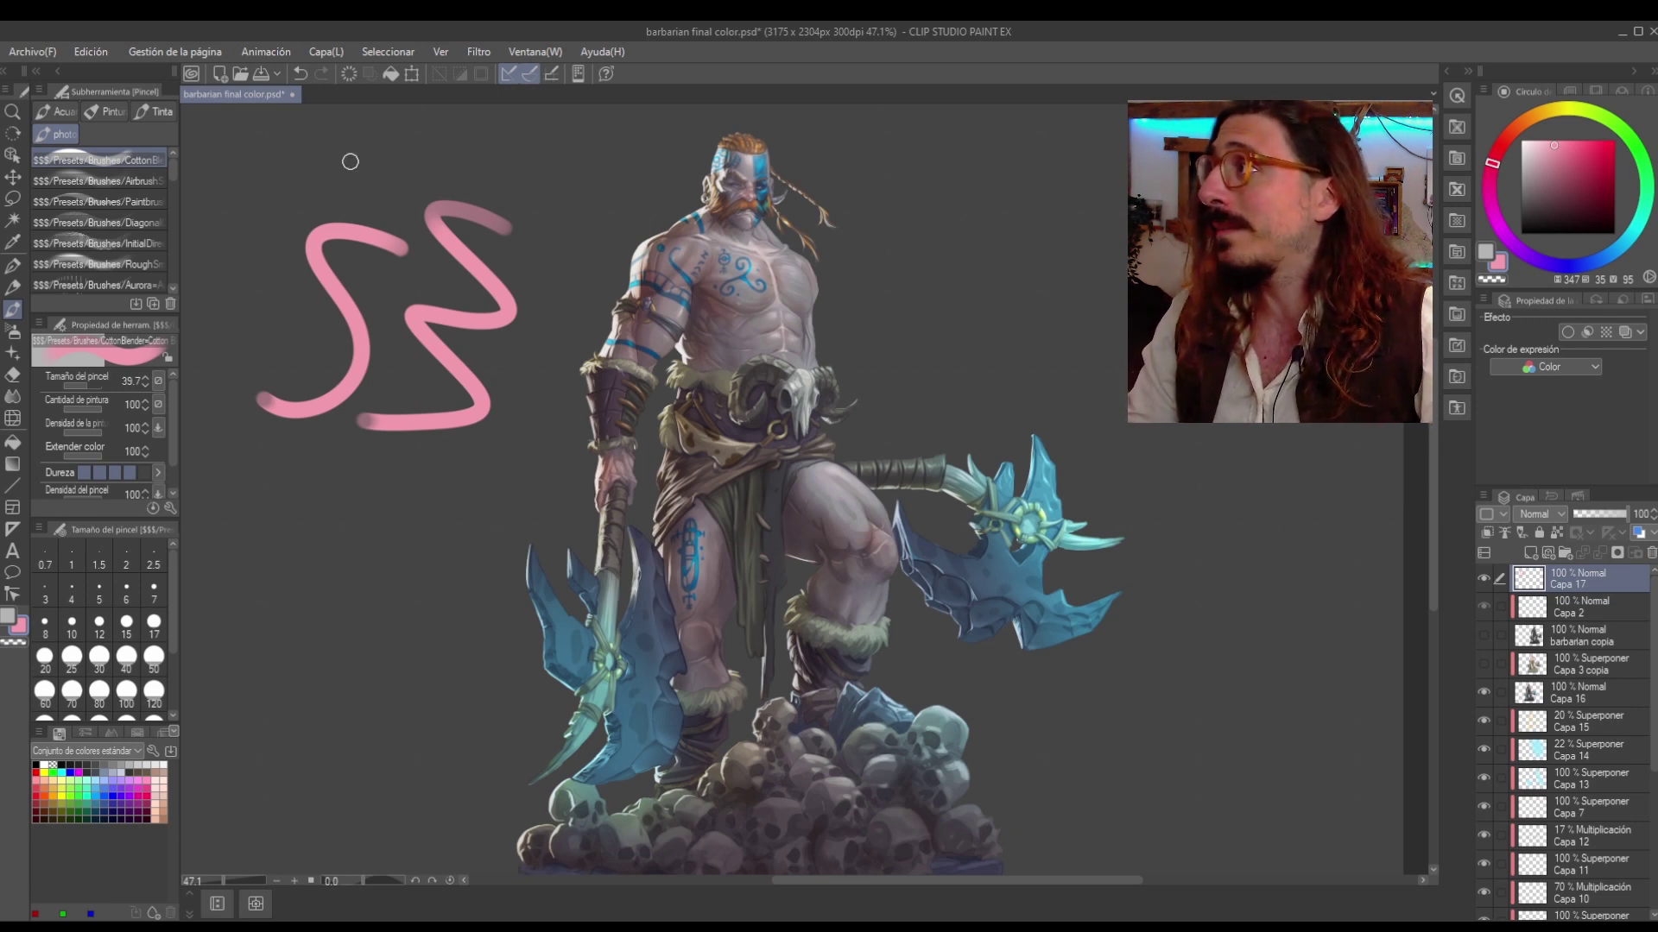
left_click(293, 95)
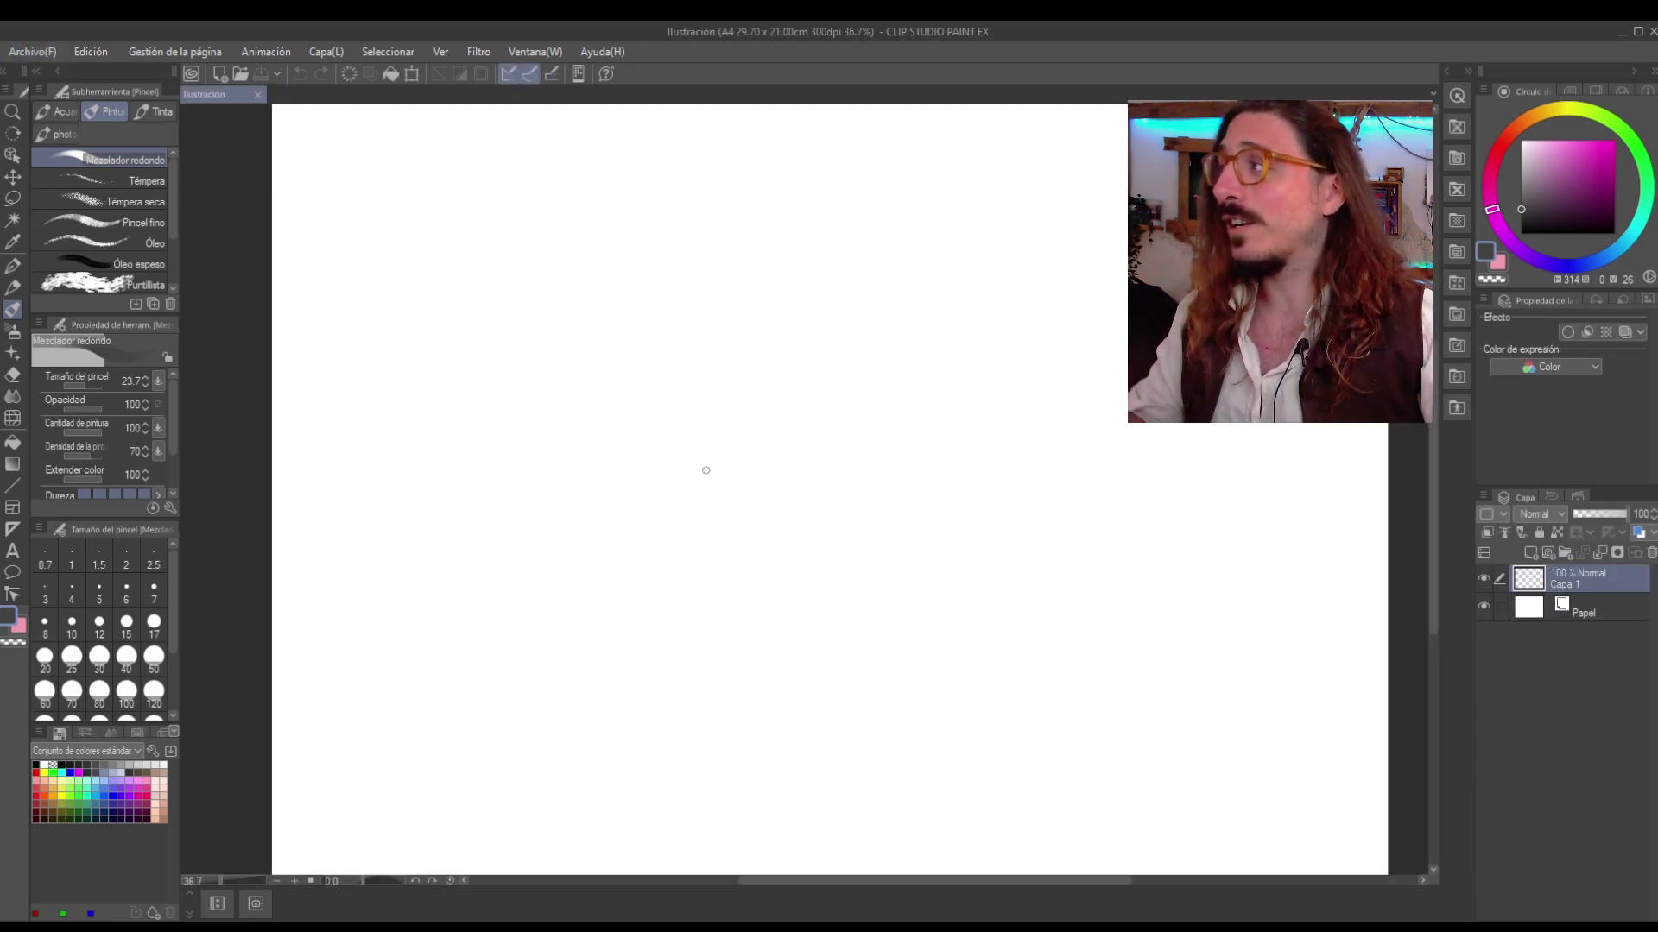
Add a second layer to the new A4 illustration and choose the Salpicaduras watercolour brush.
key("ctrl+shift+n")
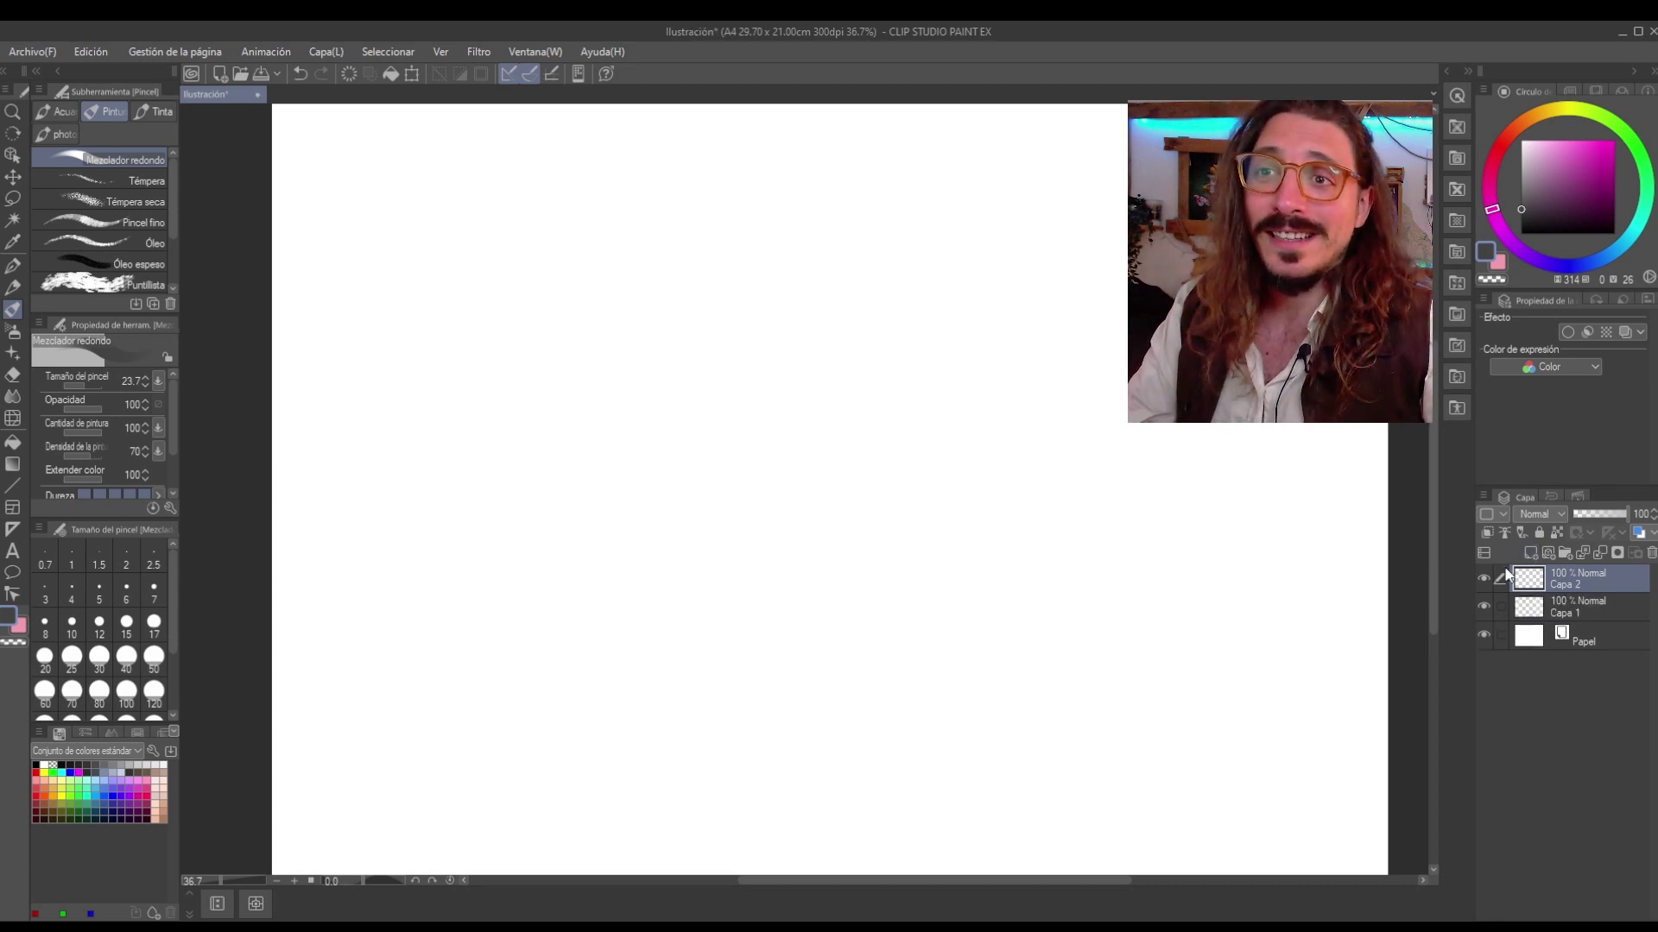
scroll(700, 504, "up", 1)
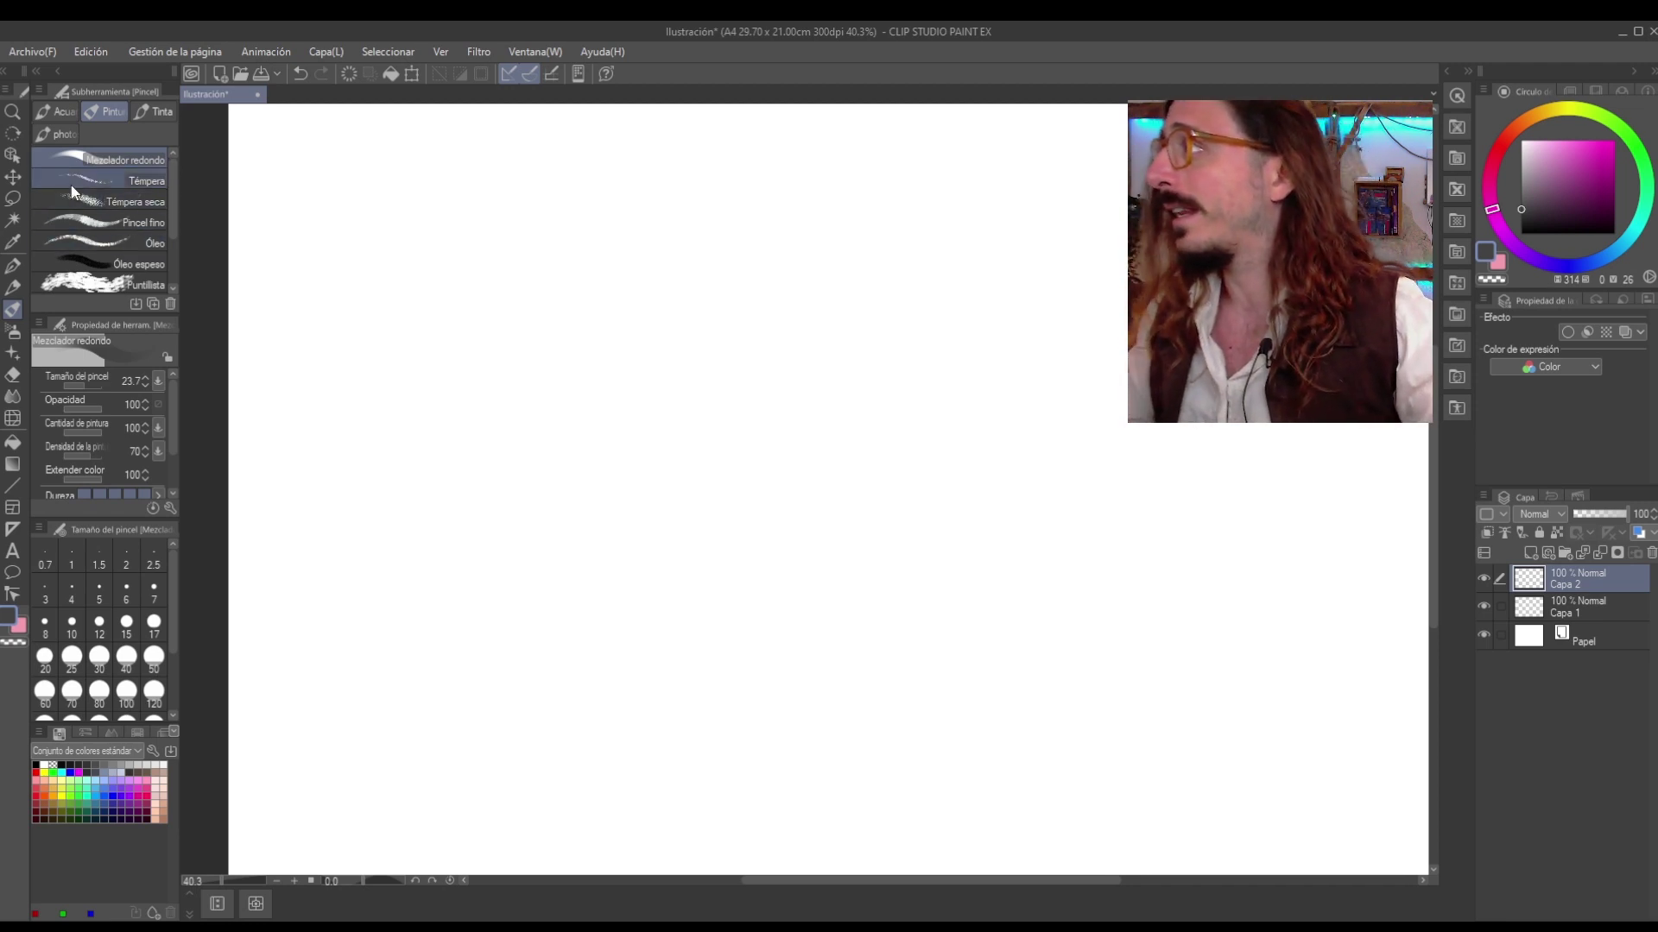
left_click(53, 111)
left_click(79, 231)
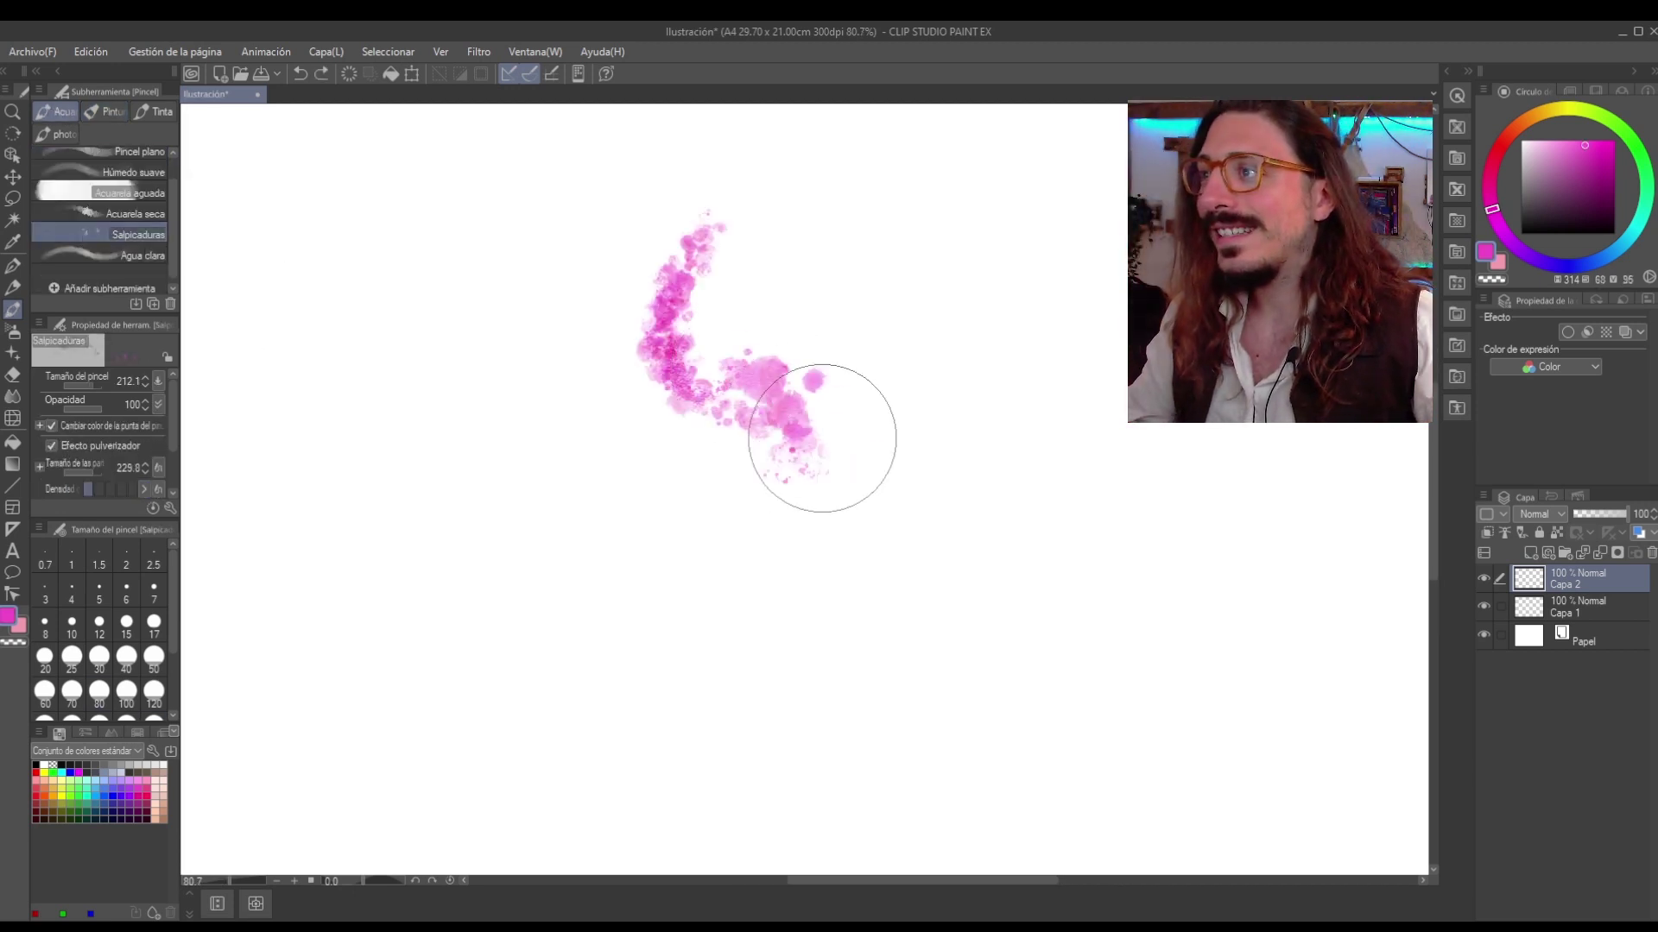
Paint winding magenta splatter strokes on the blank canvas, including a lighter one beside the first.
mouse_move(821, 437)
left_mouse_down()
mouse_move(801, 553)
mouse_move(804, 413)
mouse_move(785, 560)
mouse_move(810, 448)
left_mouse_up()
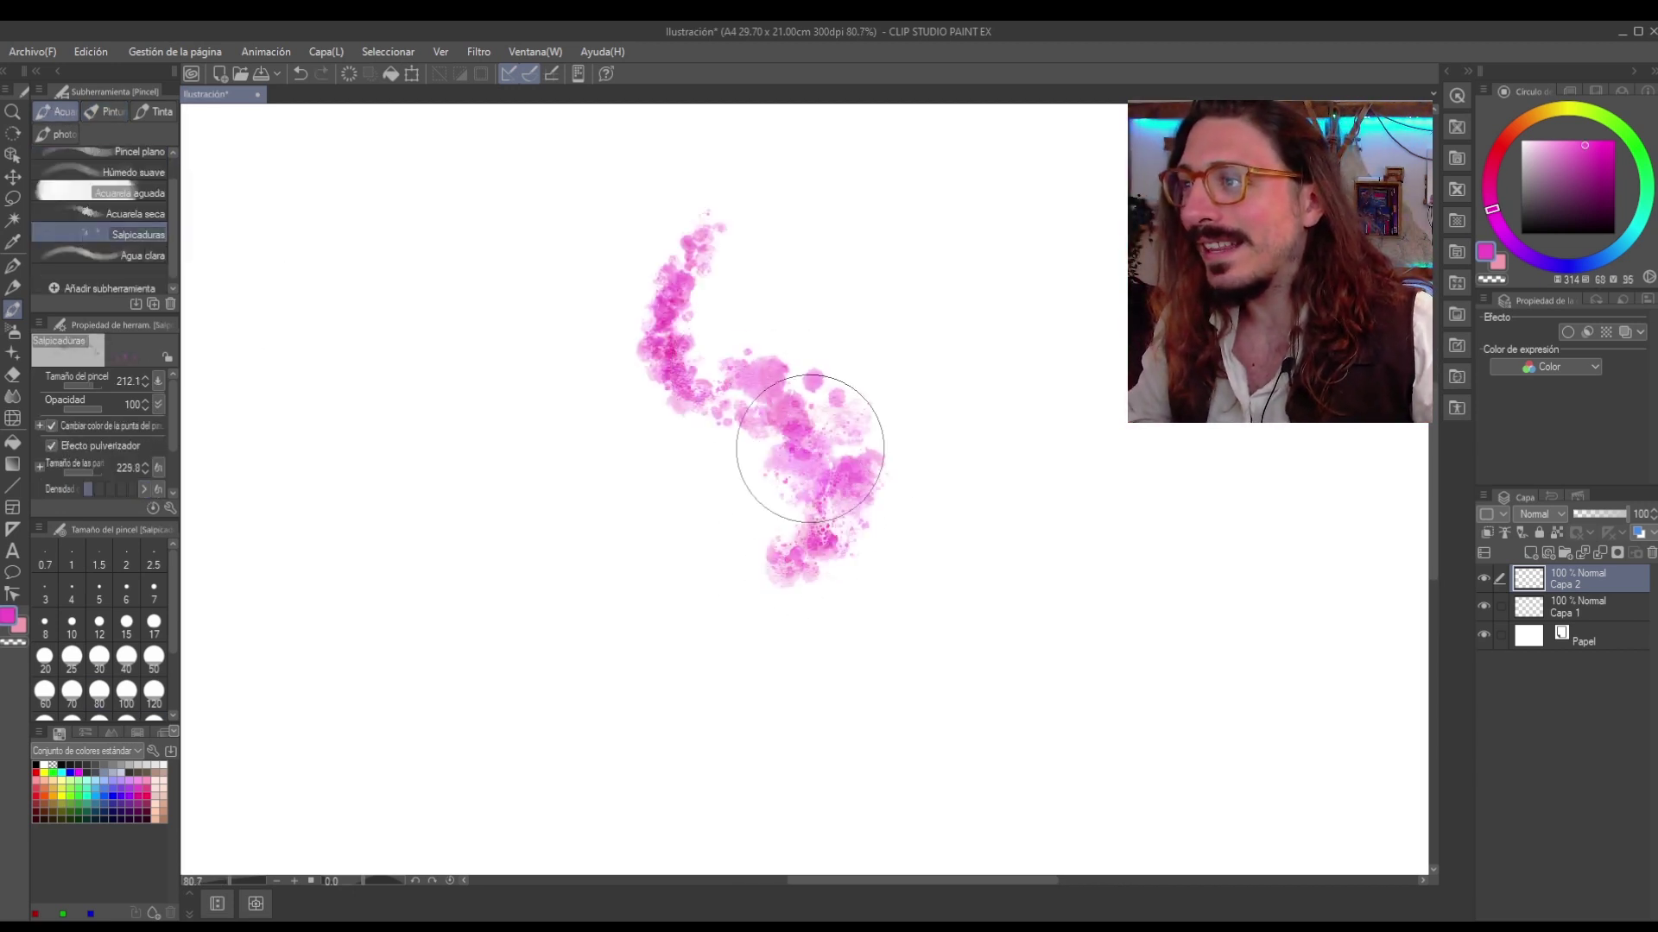
scroll(806, 452, "up", 2)
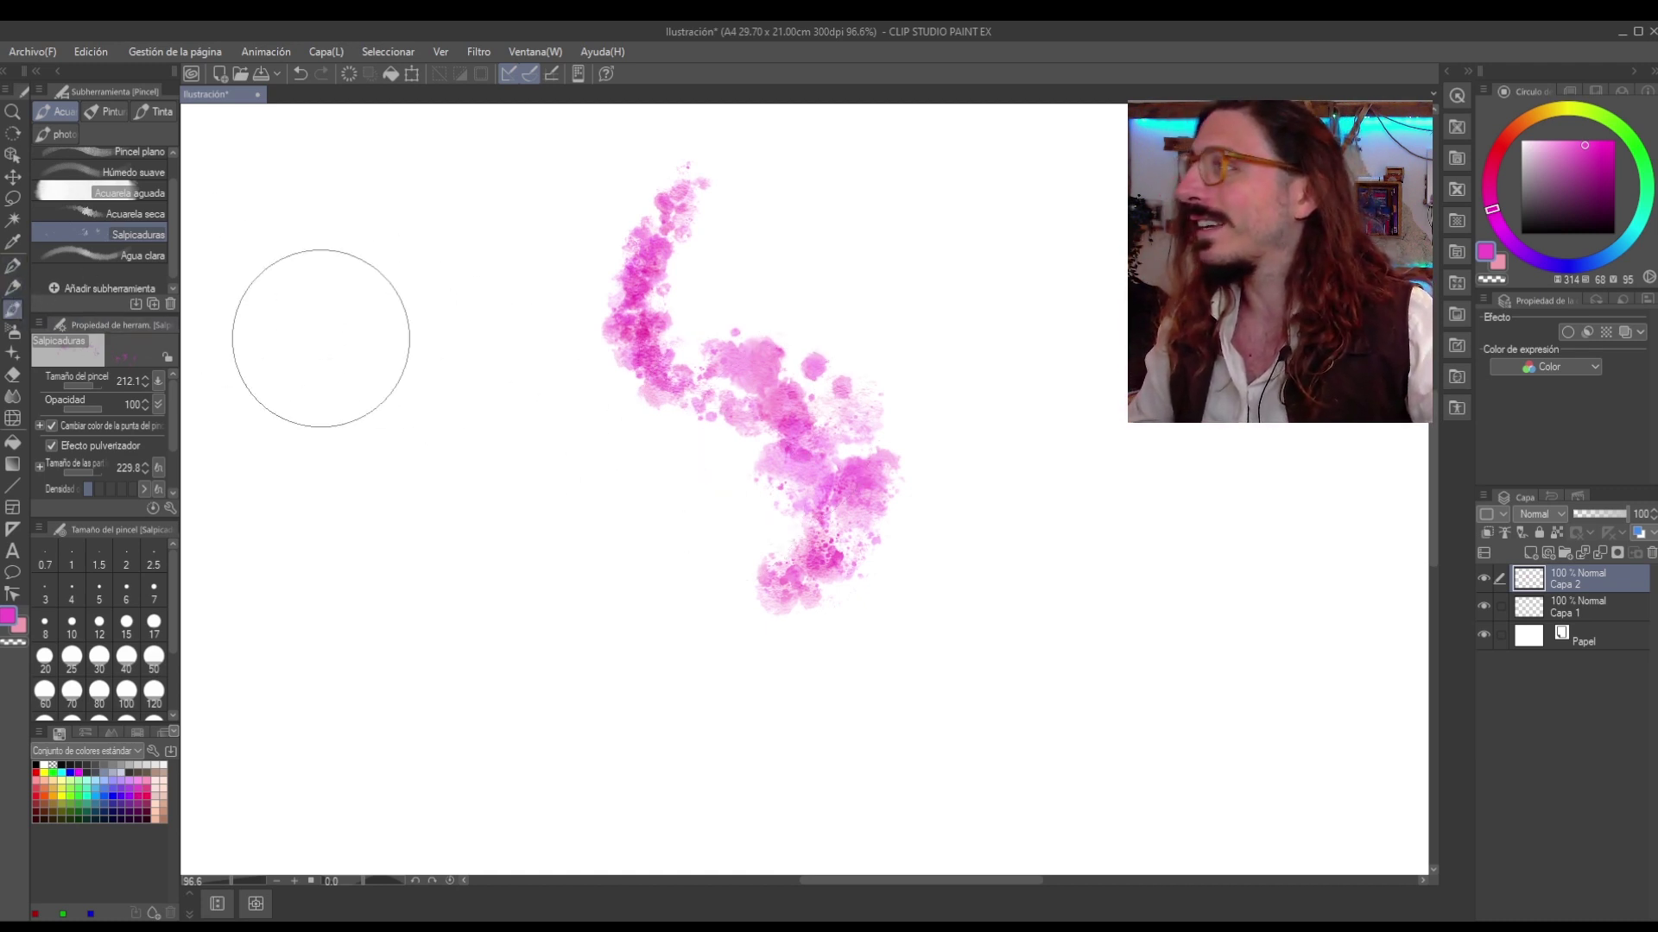
scroll(592, 443, "down", 3)
left_click_drag(596, 320, 687, 596)
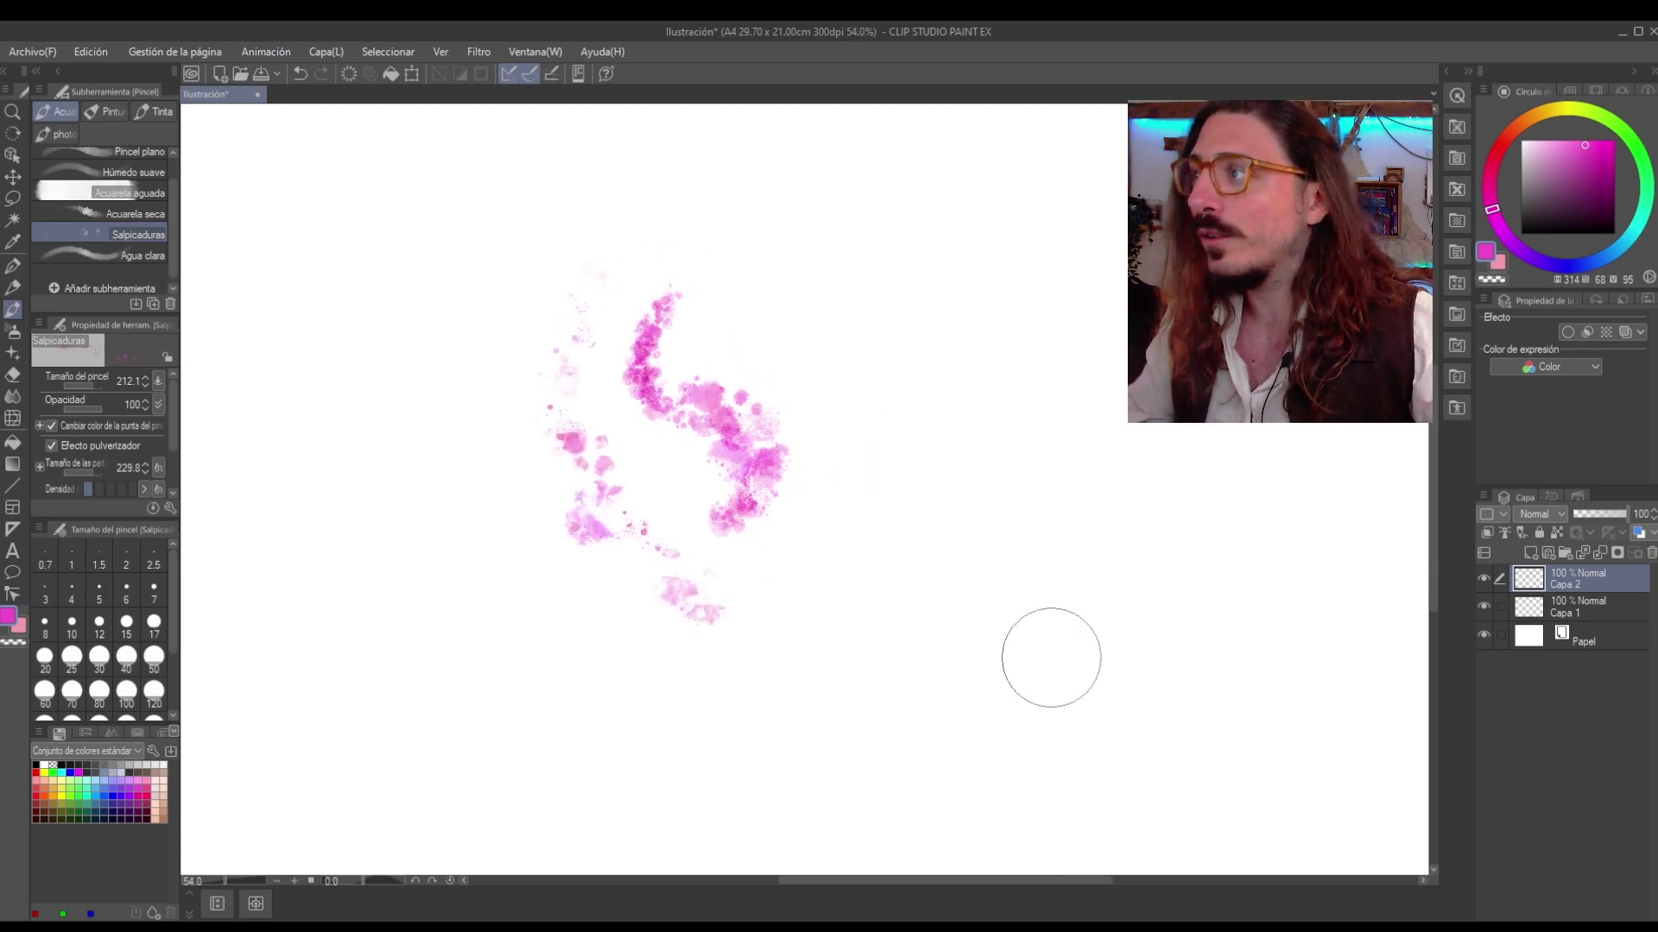
scroll(529, 510, "up", 4)
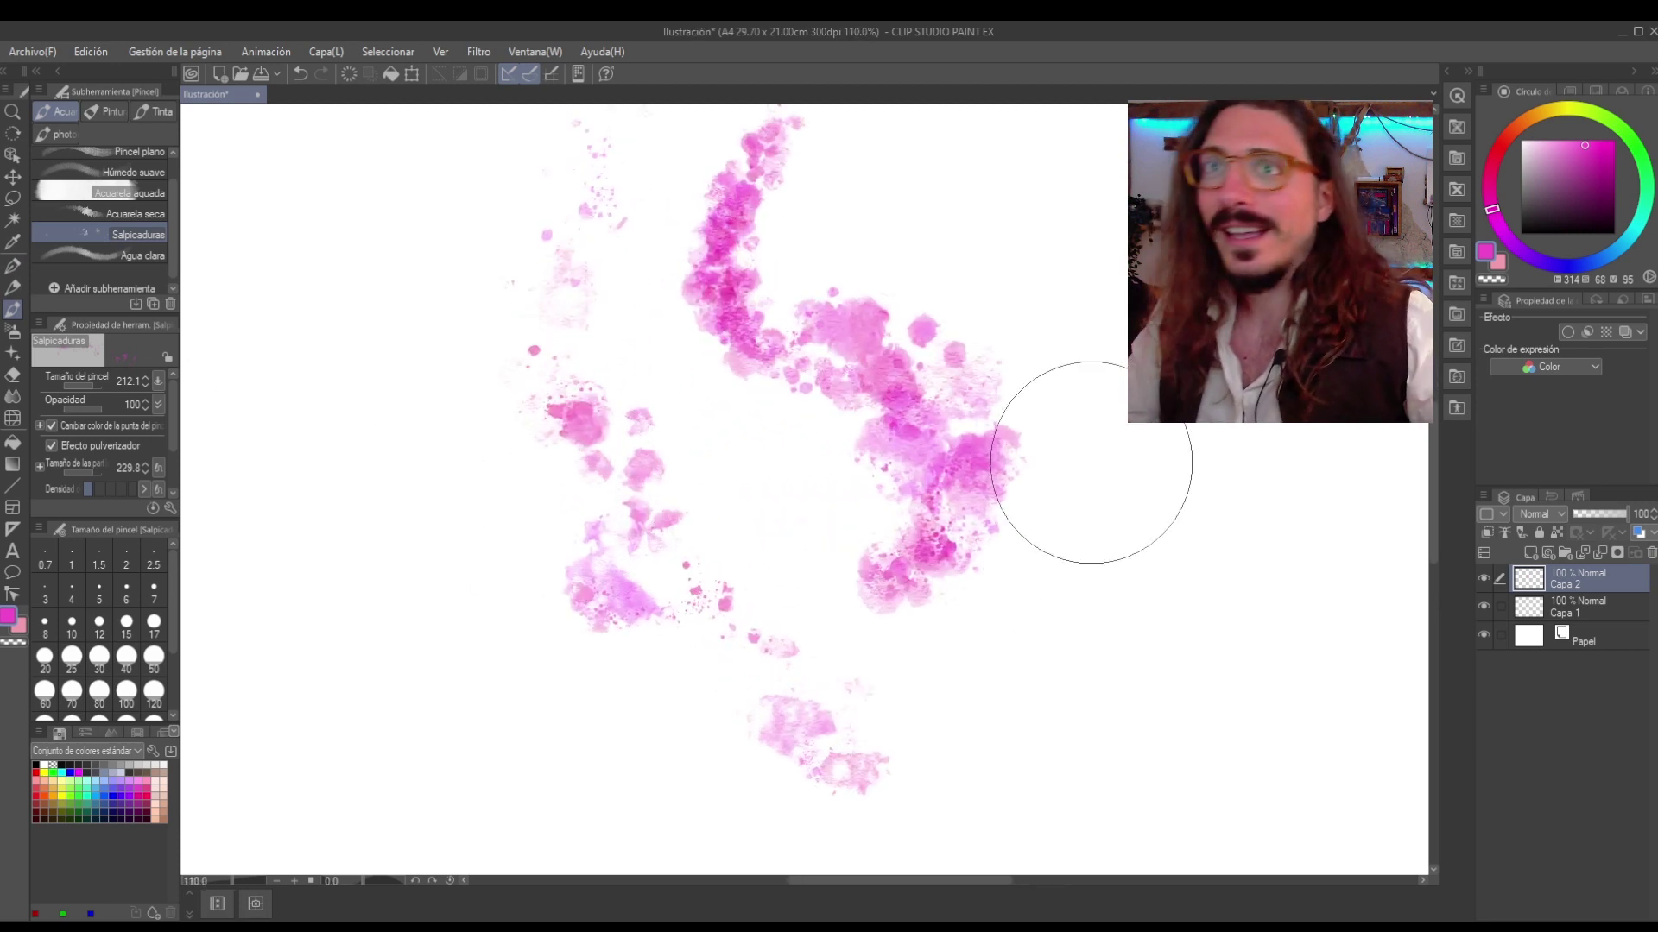
Change the colour to light green and splatter a stroke down over the lower part of the magenta paint.
left_click(1607, 125)
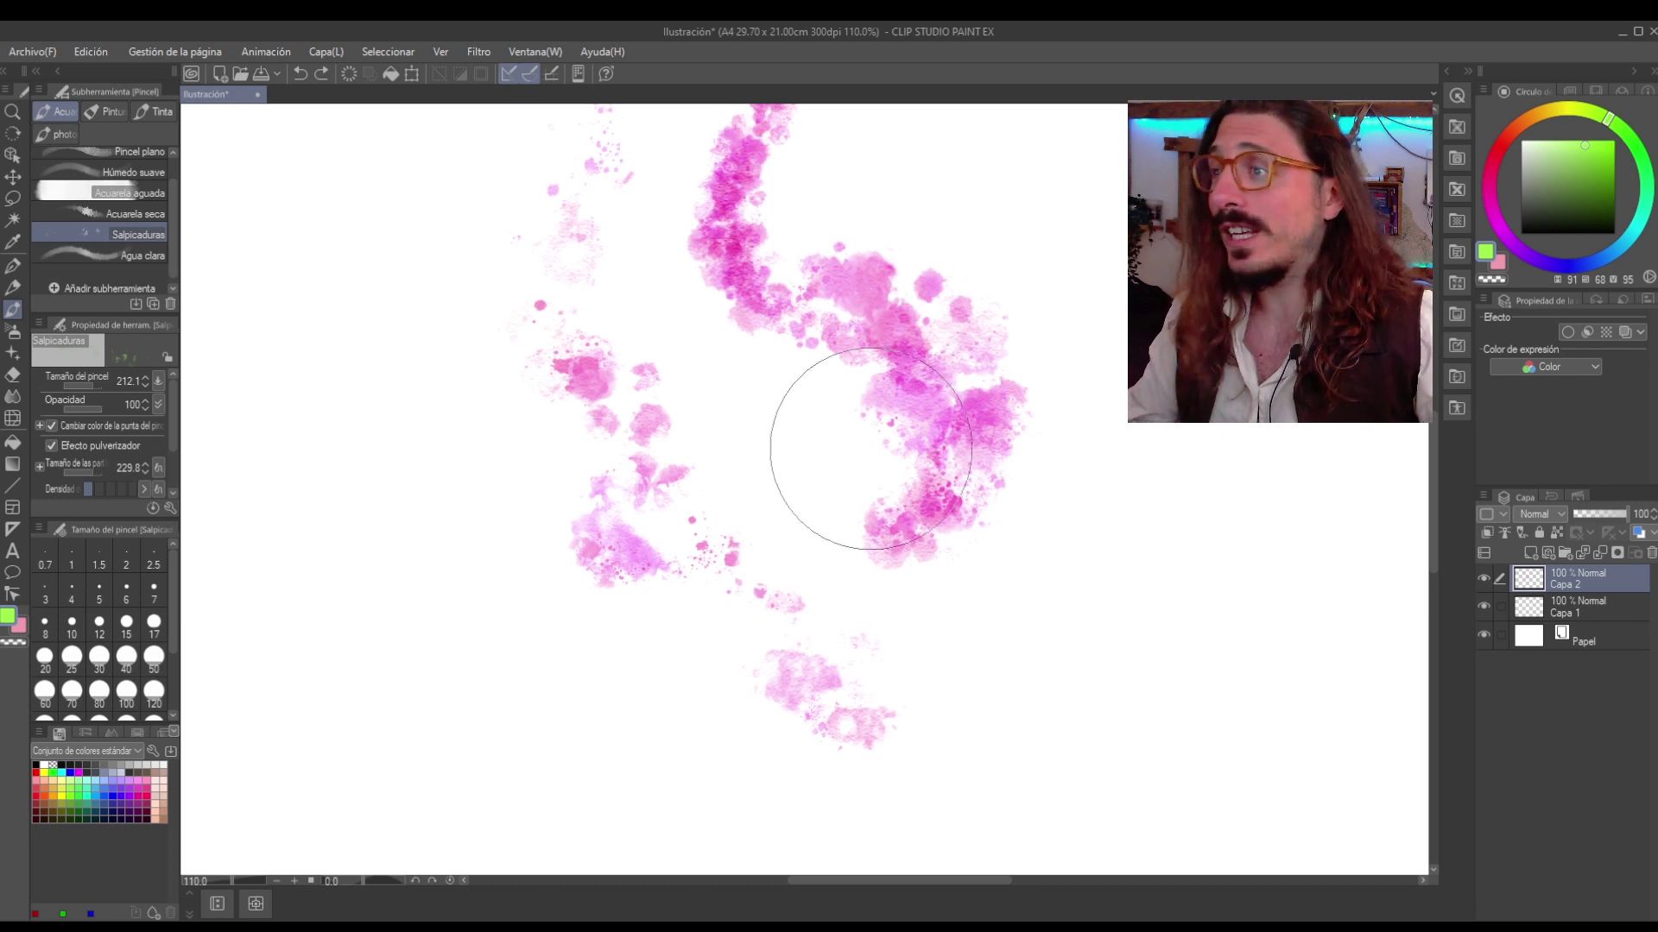
left_click_drag(870, 397, 888, 695)
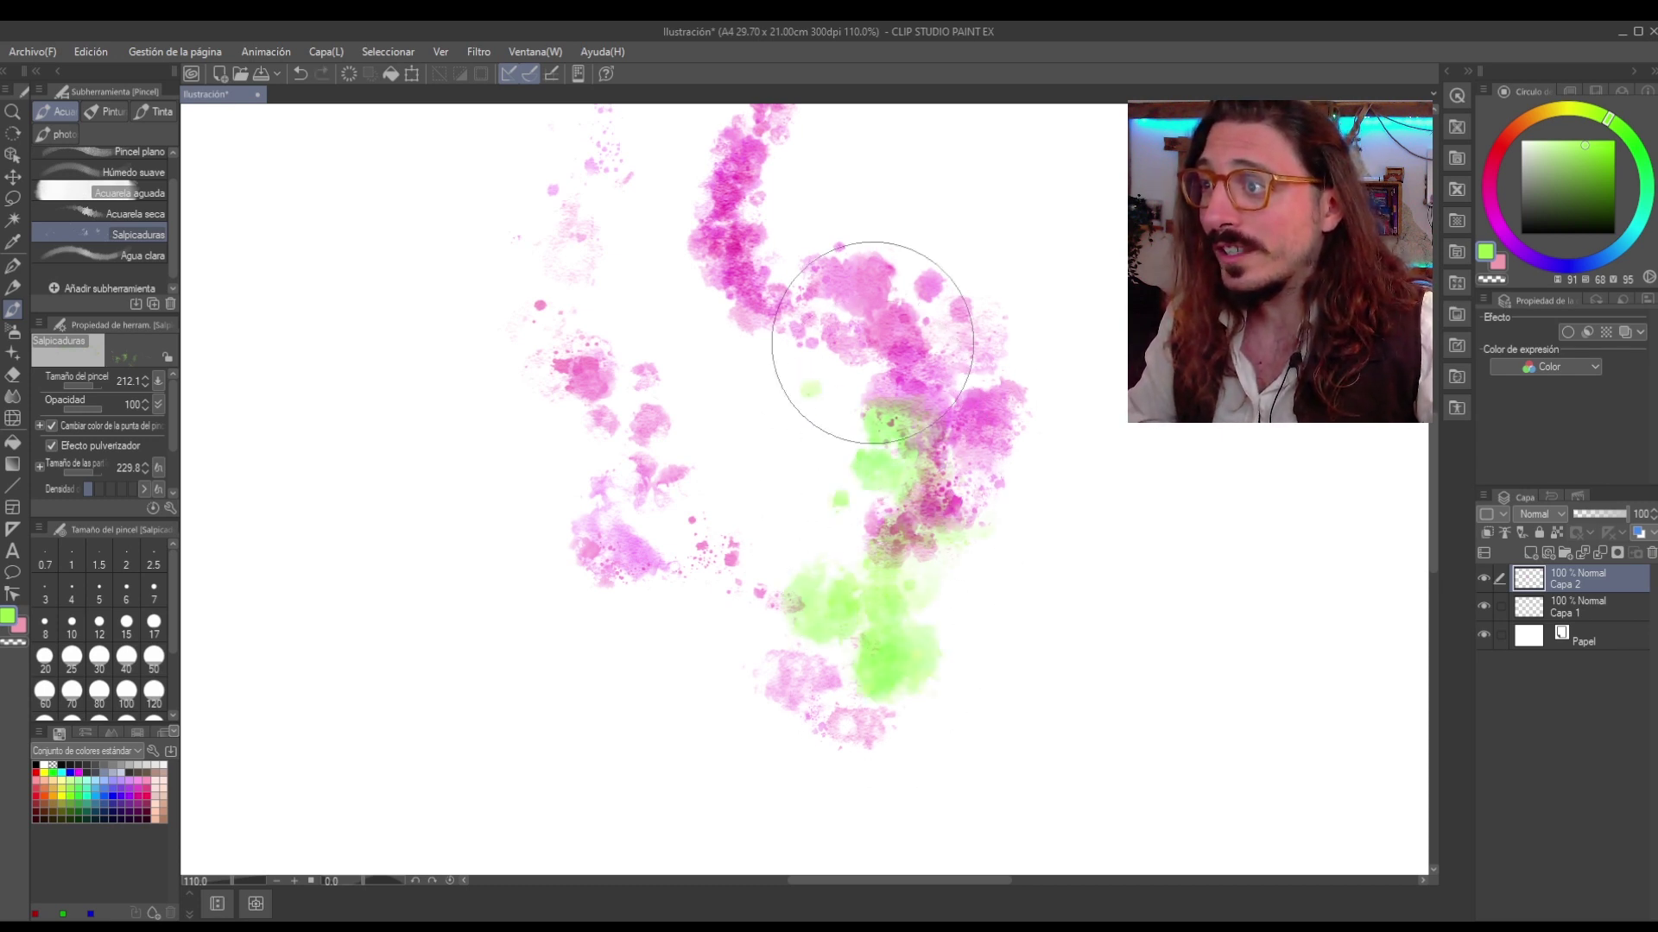
Examine up close and from afar how the green and magenta splatters blend where they overlap.
scroll(987, 518, "down", 2)
scroll(973, 511, "up", 2)
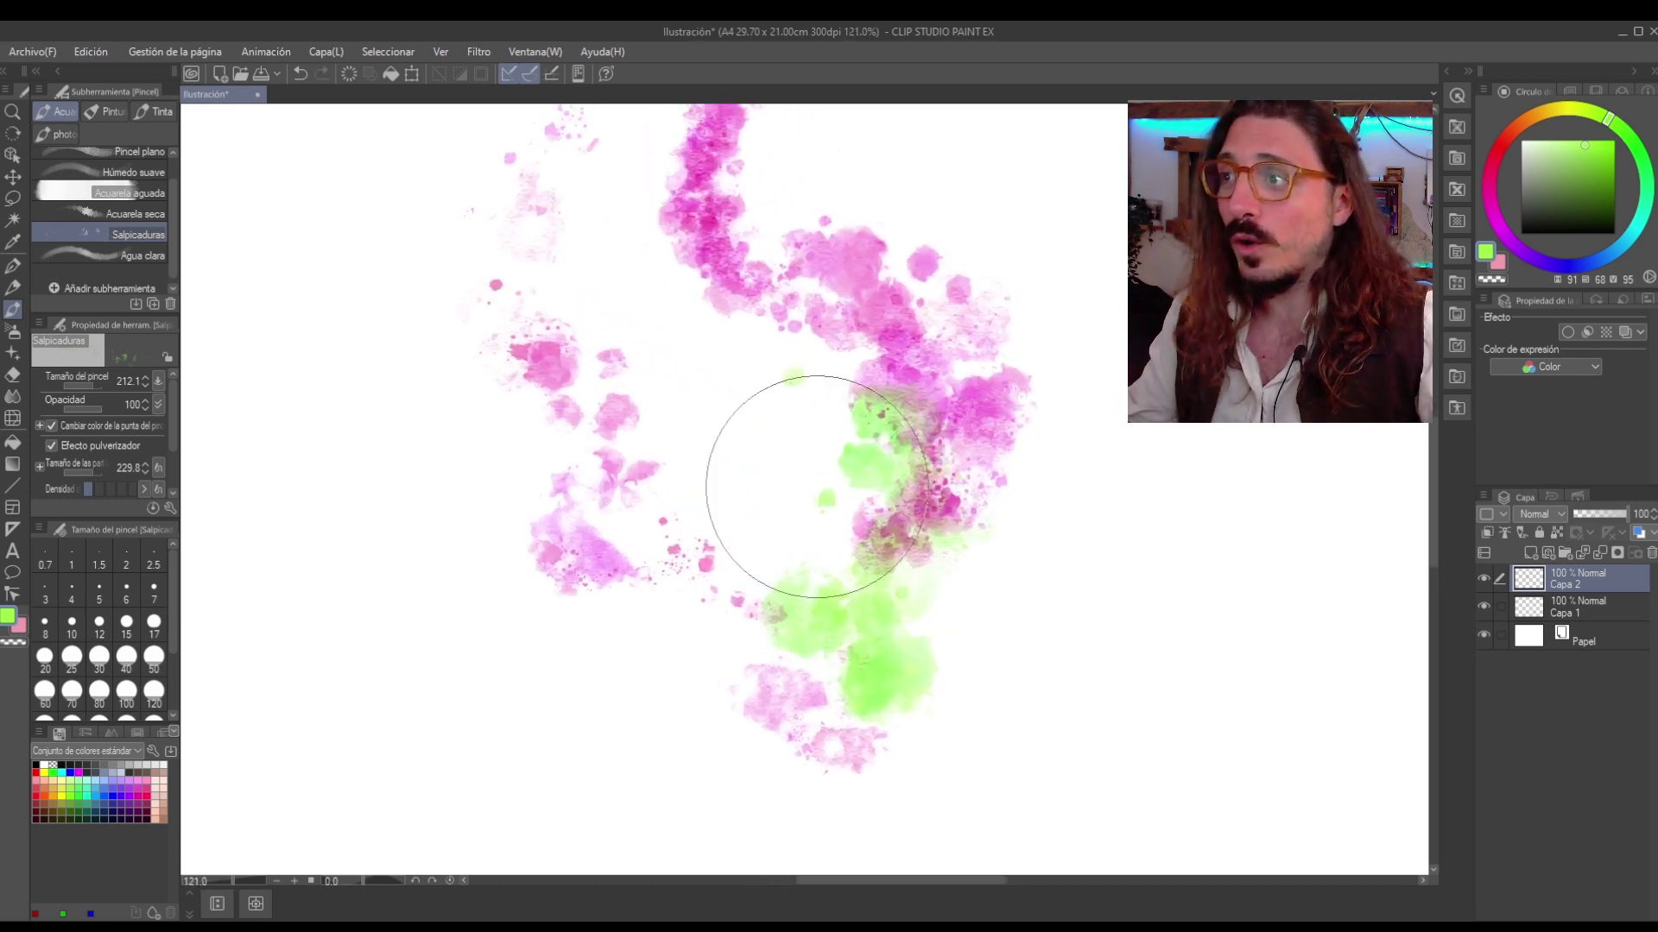
scroll(873, 573, "down", 2)
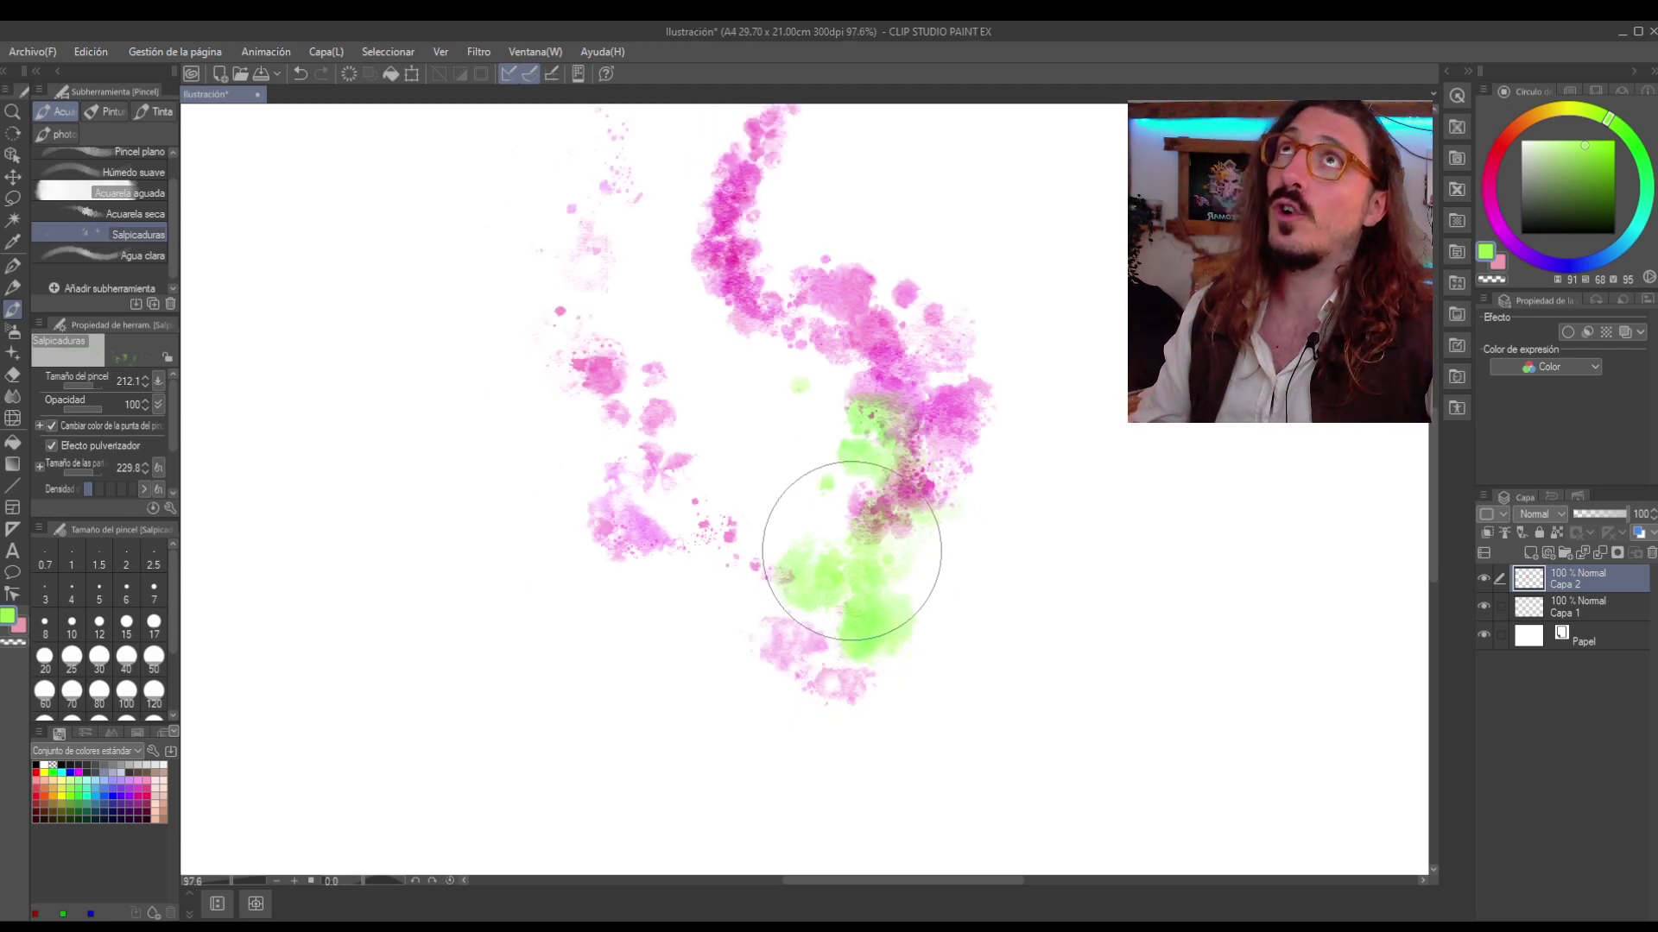
scroll(848, 492, "down", 1)
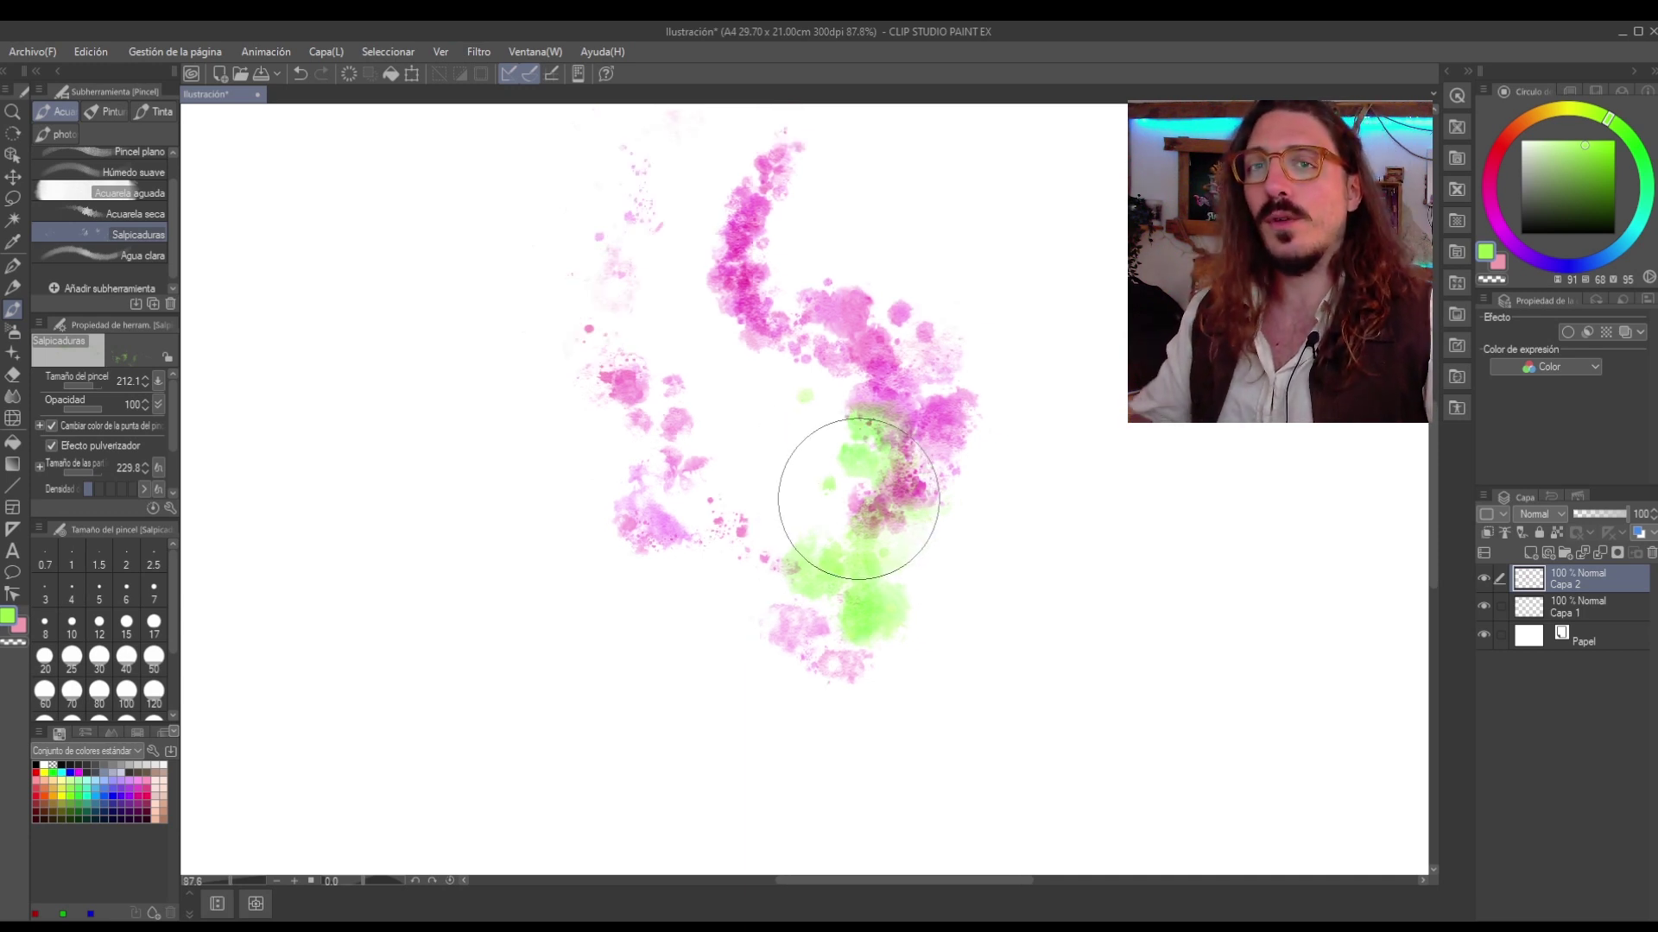
scroll(866, 355, "up", 2)
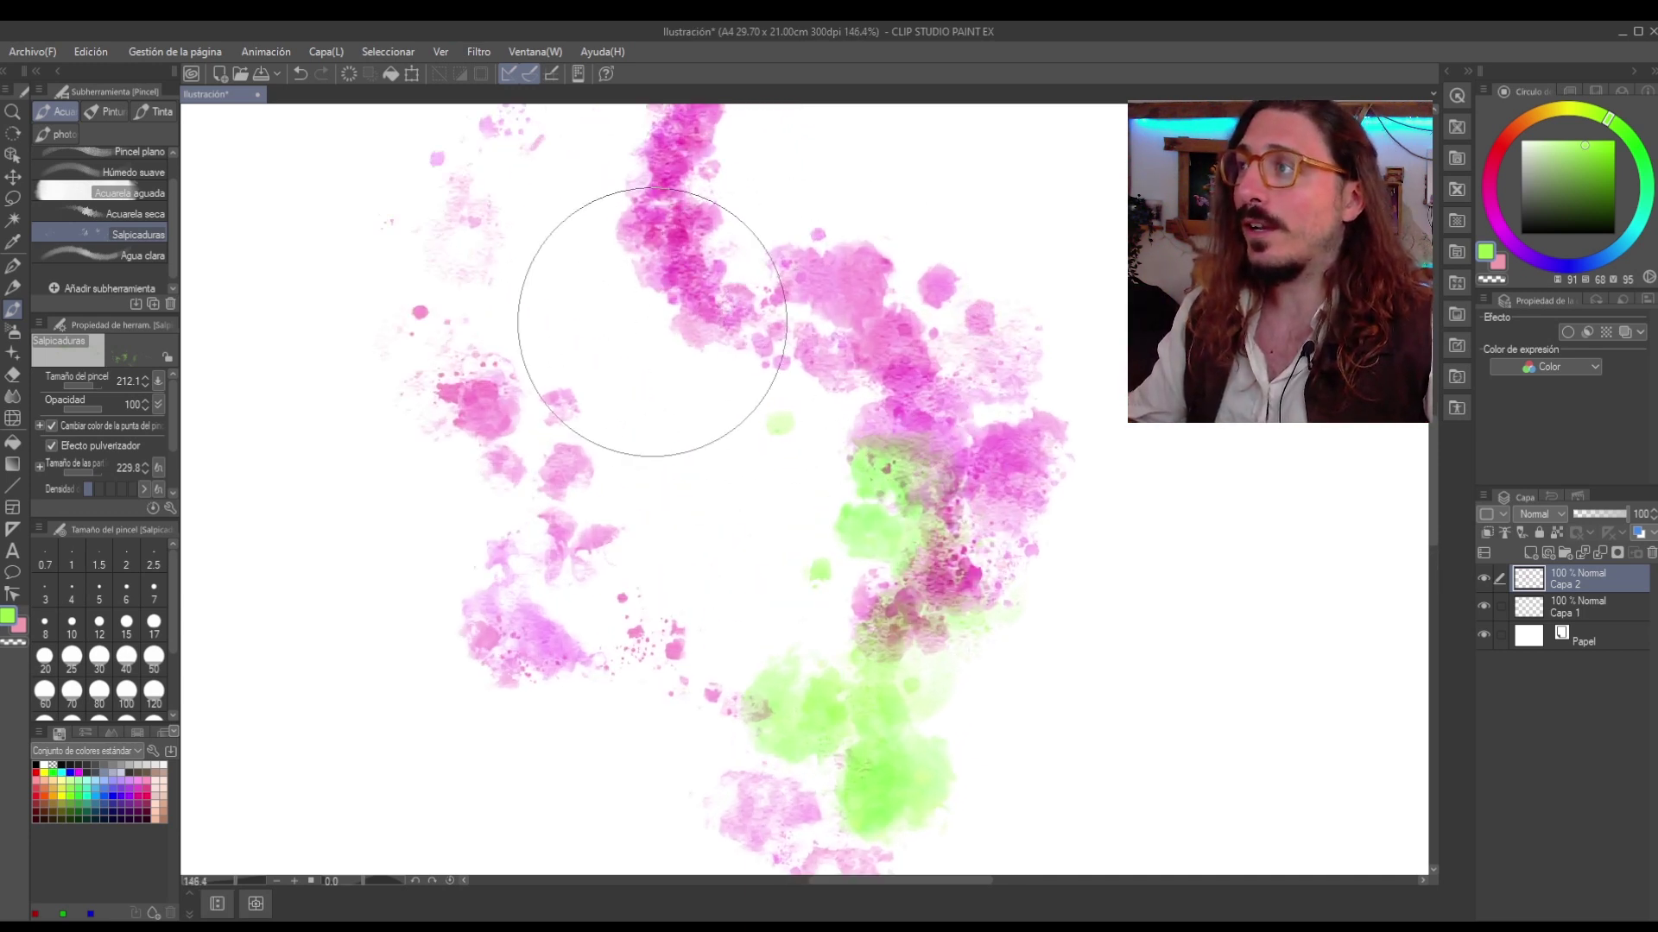
scroll(831, 444, "down", 1)
scroll(831, 443, "down", 3)
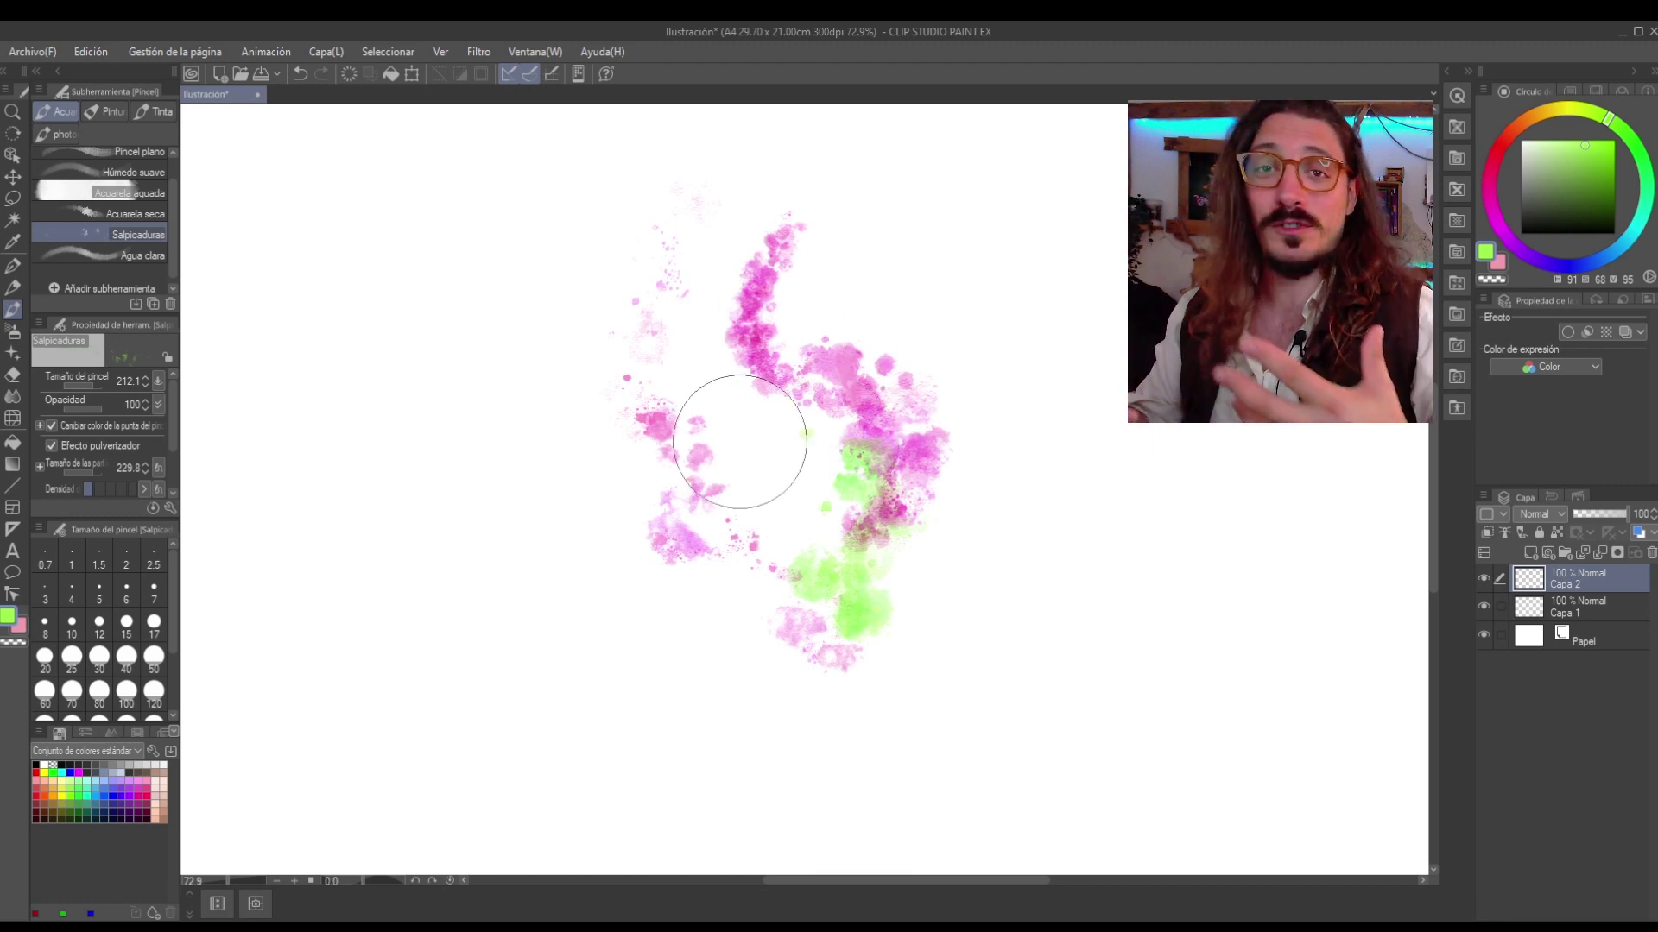
scroll(777, 437, "up", 1)
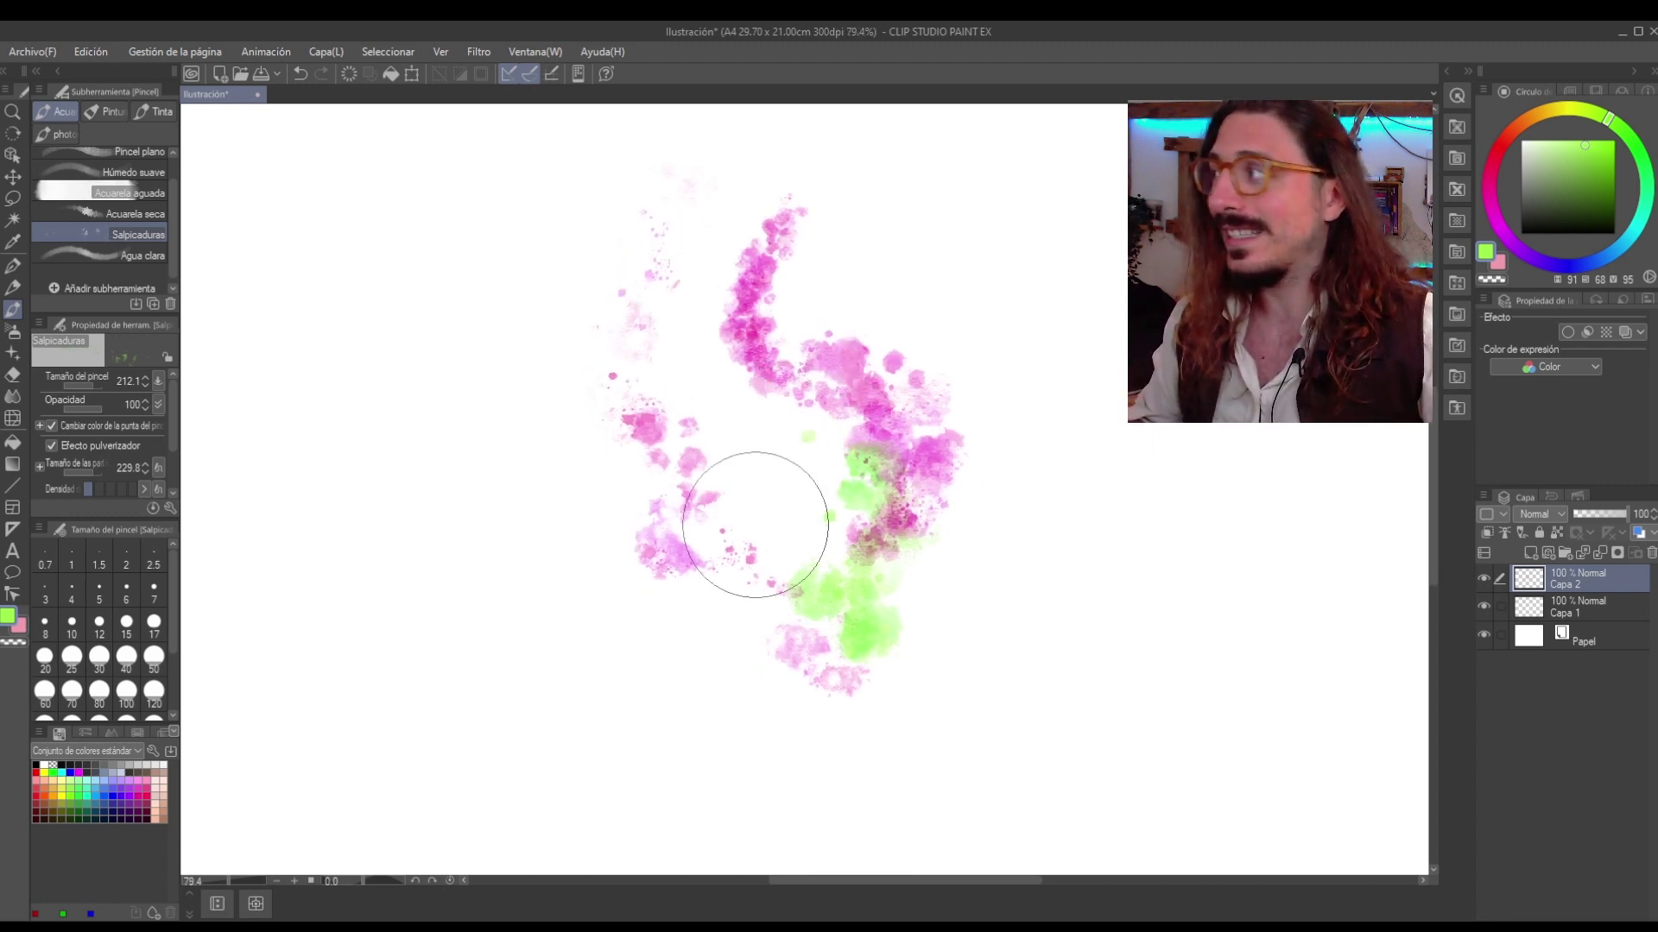
Paint a broad cyan diagonal stroke across the magenta splatters with the Acuarela seca brush.
left_click(96, 260)
left_click_drag(721, 252, 741, 372)
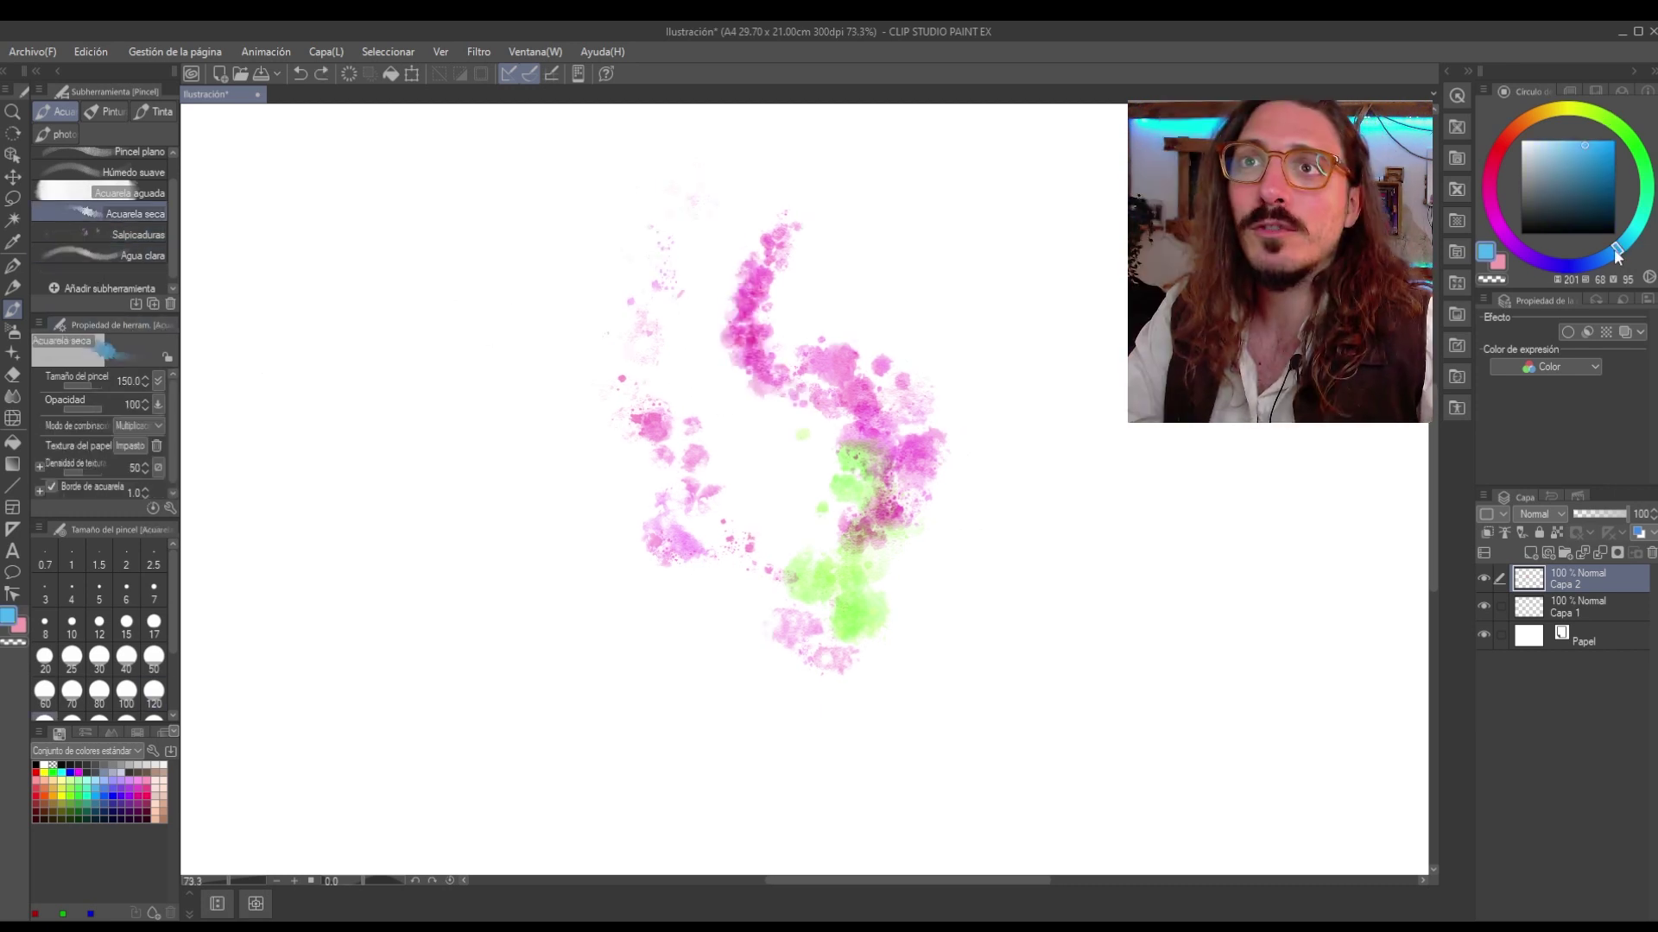
left_click_drag(1625, 256, 1627, 237)
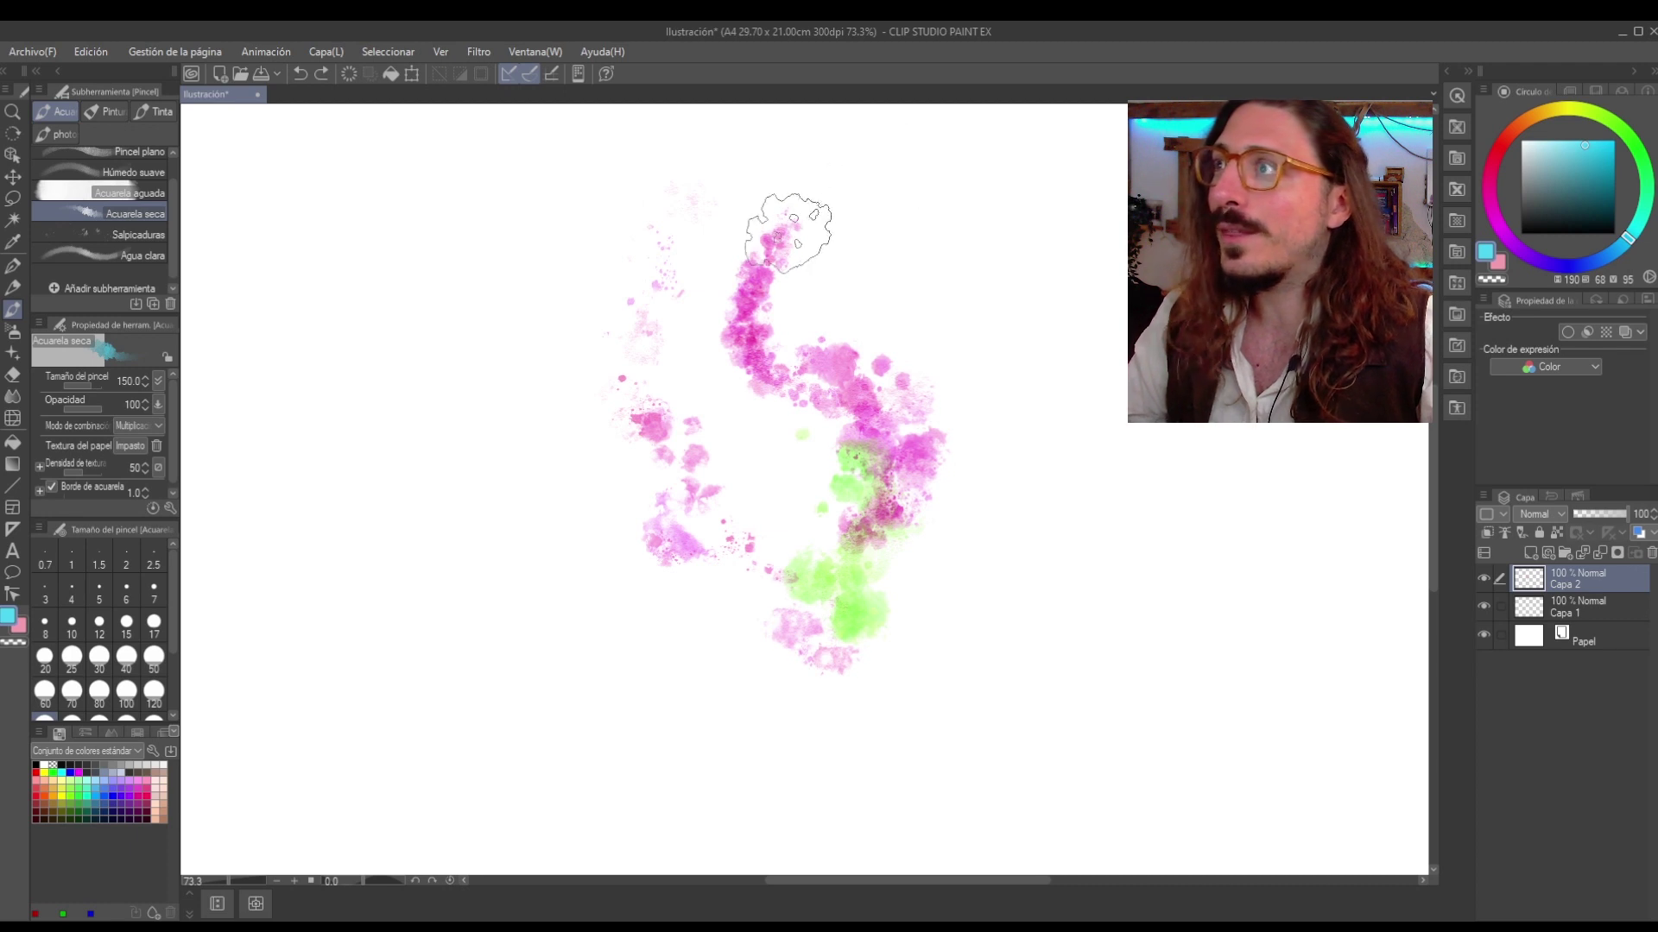
left_click_drag(907, 215, 758, 565)
scroll(779, 406, "up", 3)
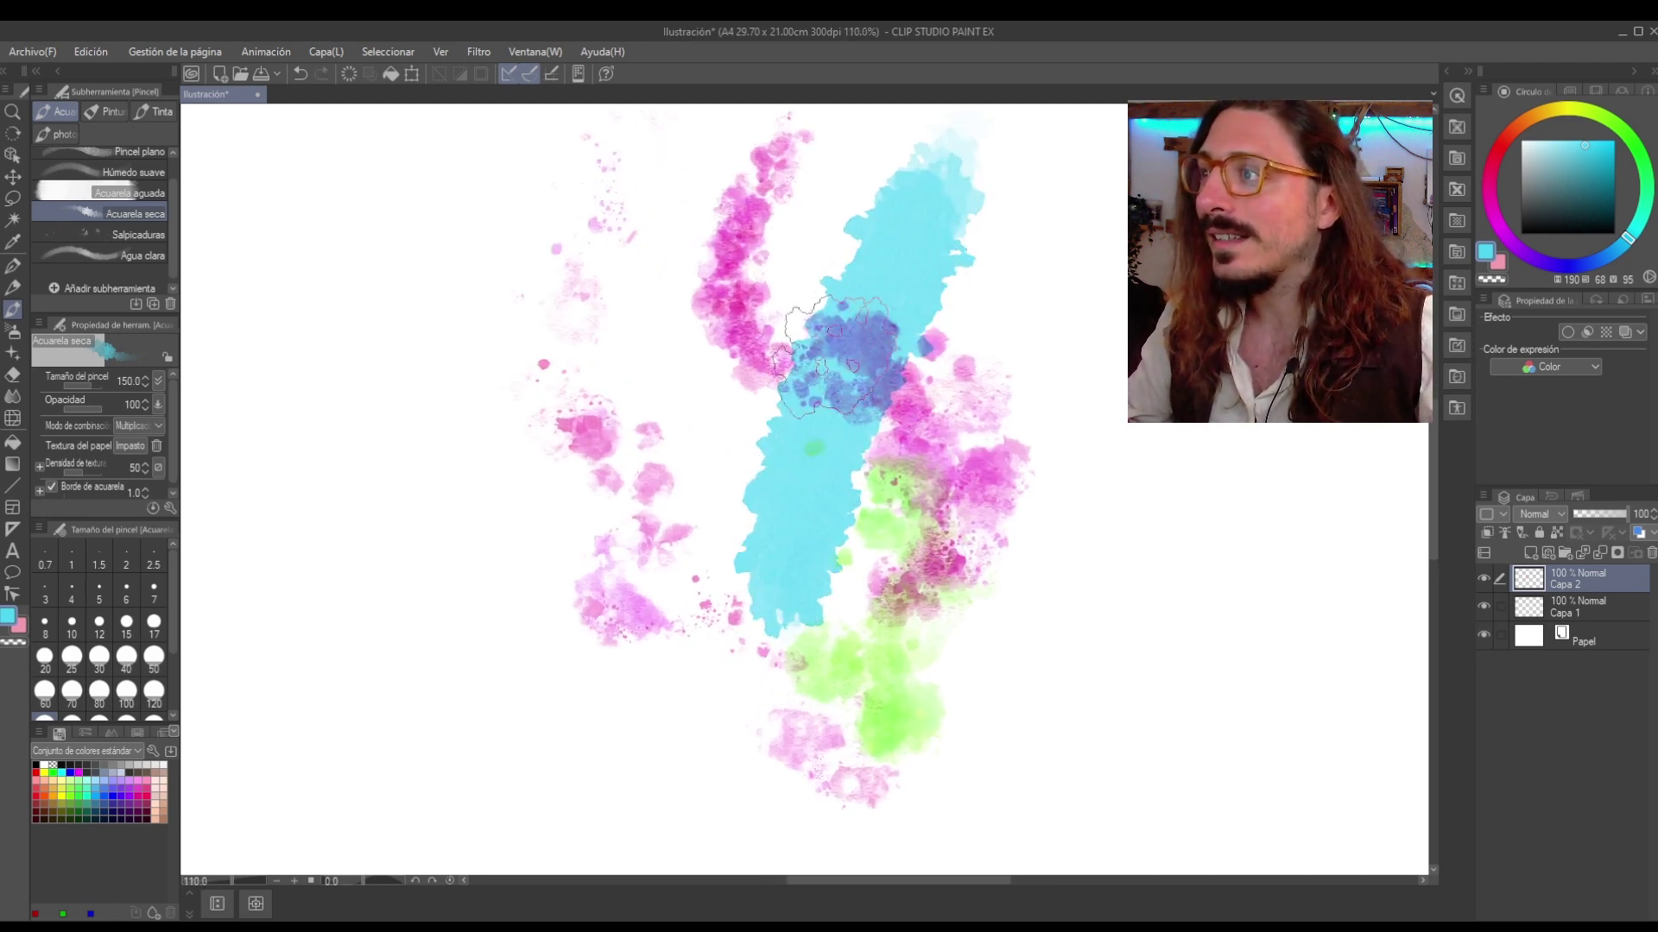
Paint a lighter cyan stroke alongside the lower half of the cyan diagonal, extending past its lower end.
left_click_drag(803, 354, 720, 721)
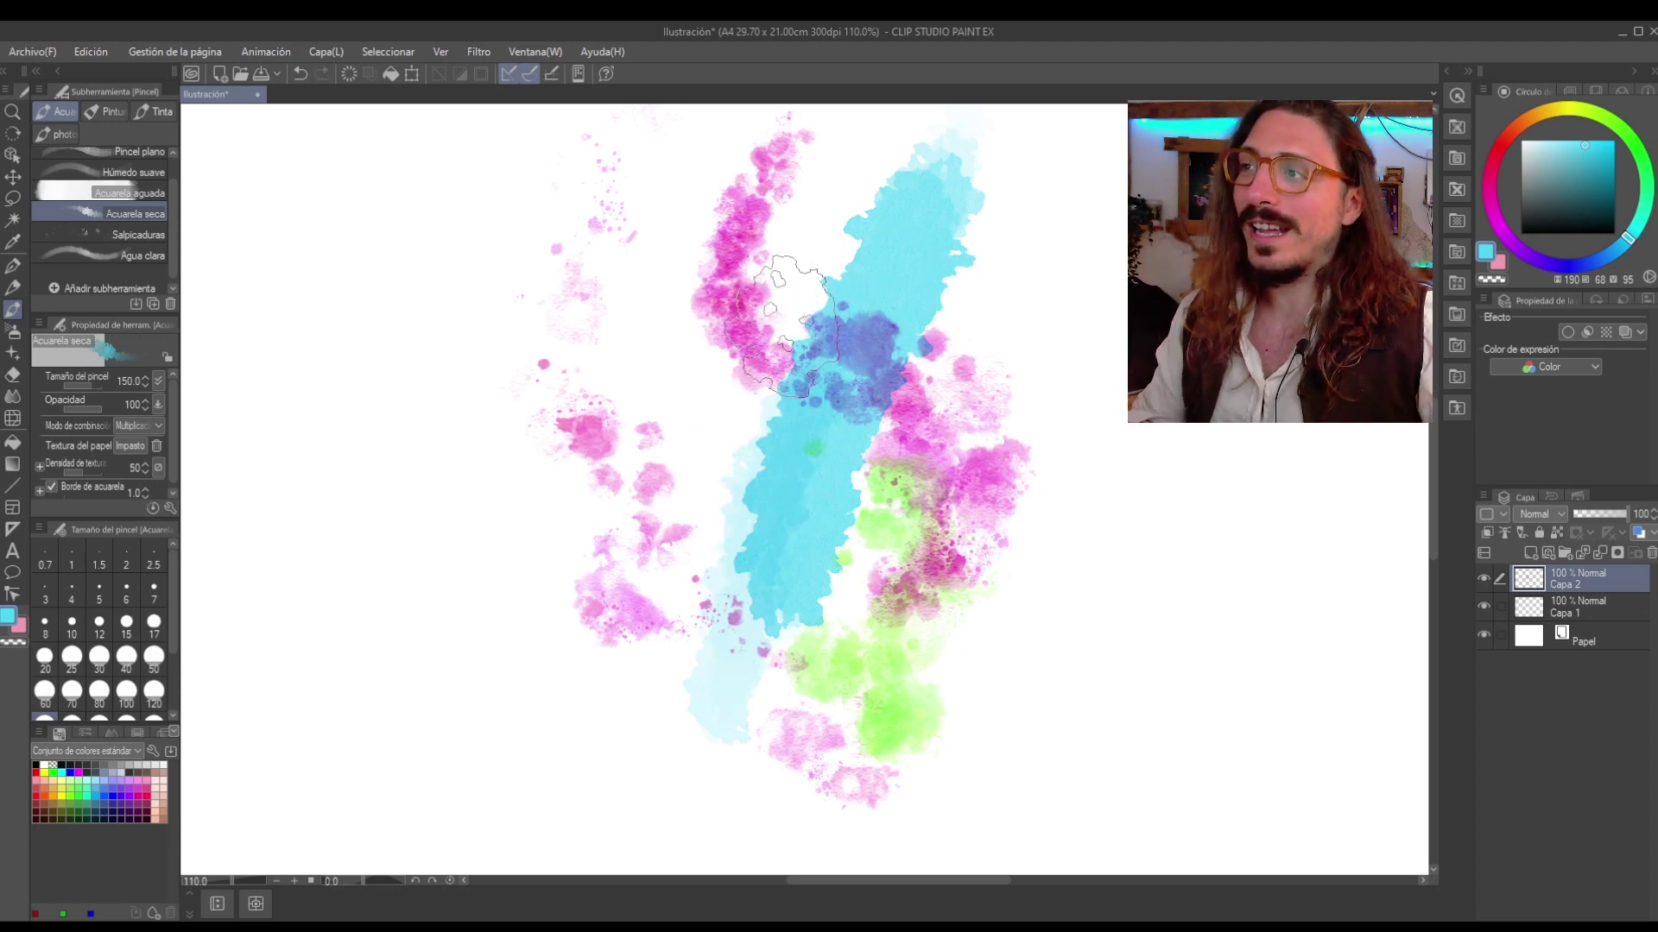
scroll(786, 324, "down", 4)
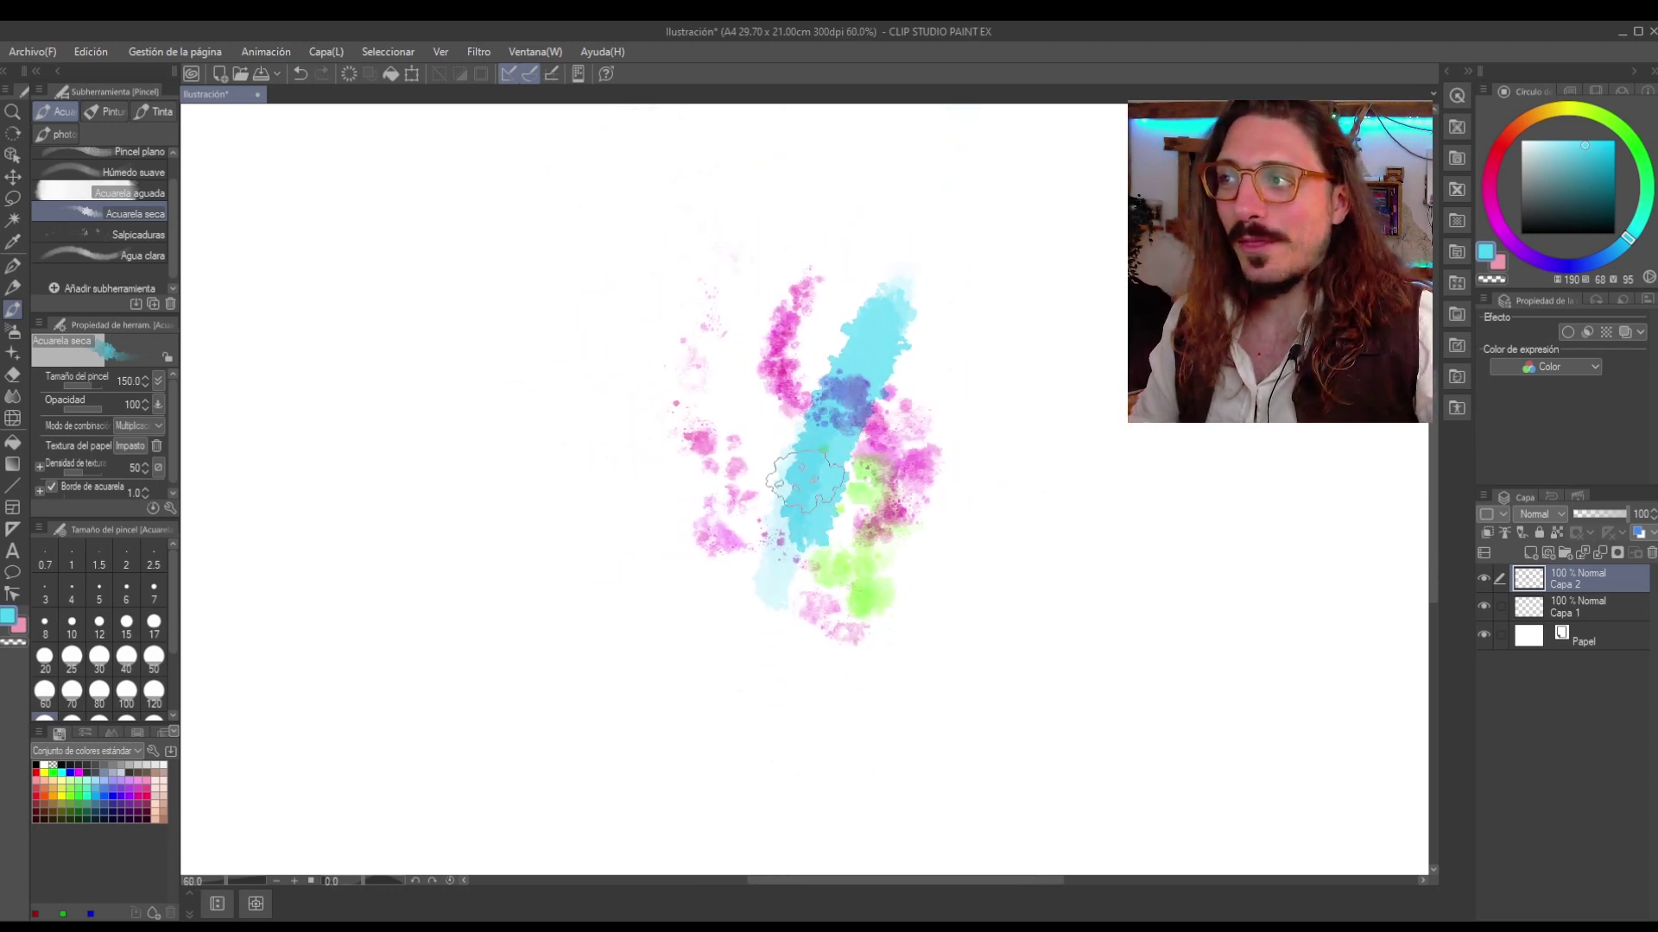
scroll(805, 481, "up", 2)
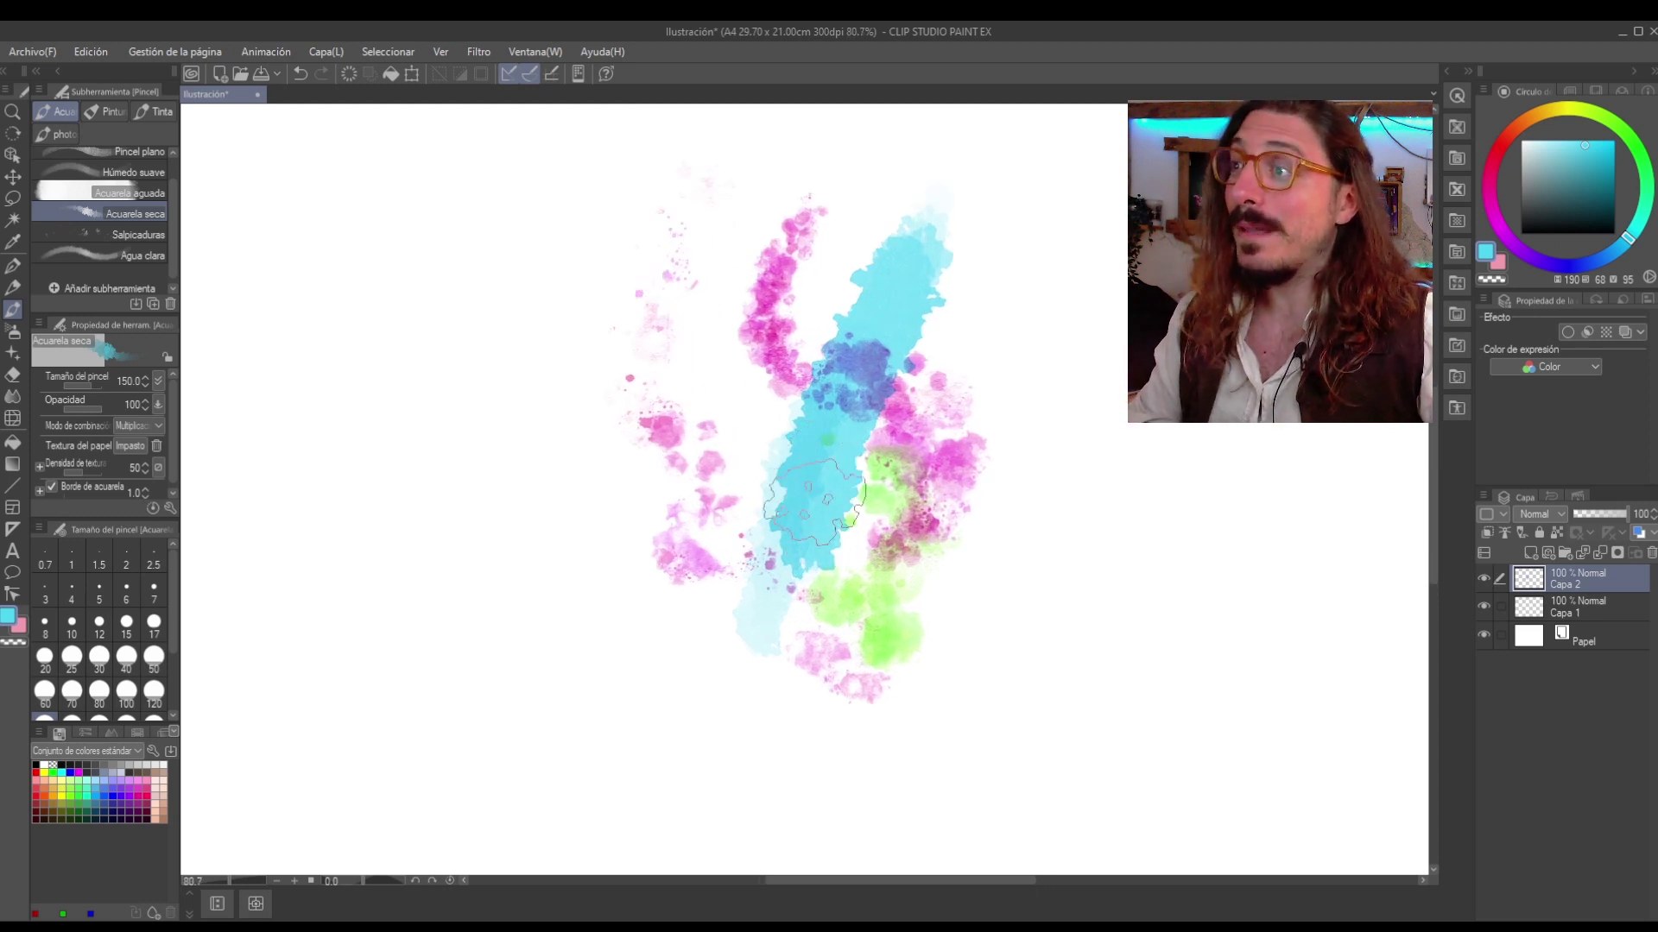
scroll(661, 577, "down", 1)
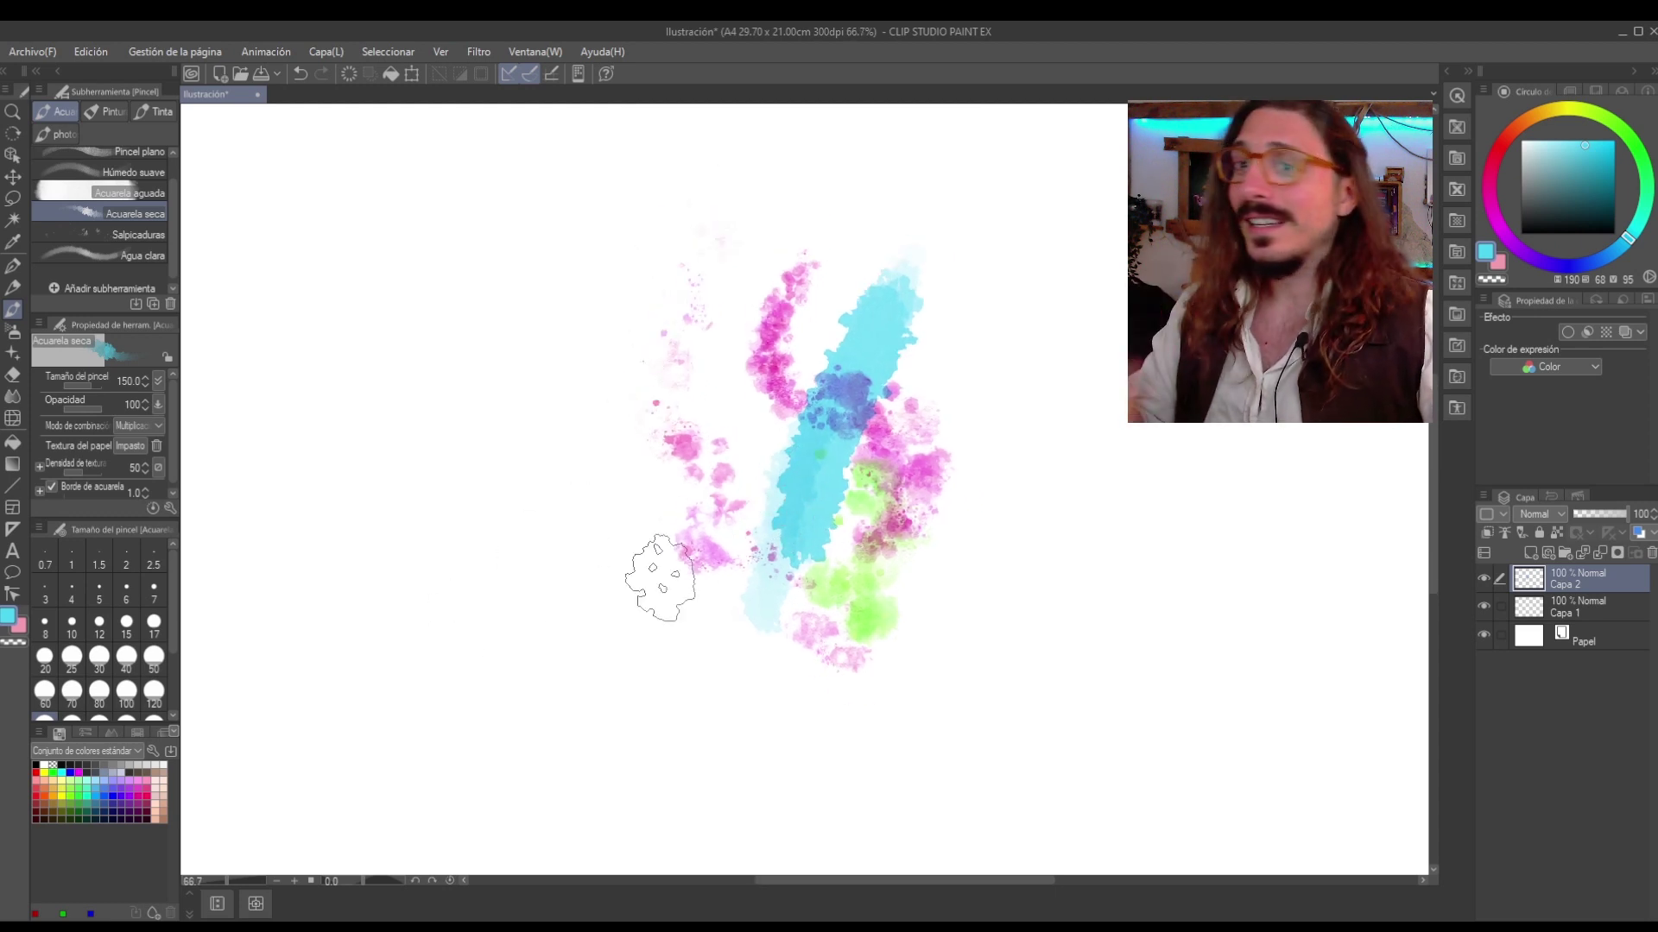
scroll(785, 501, "up", 2)
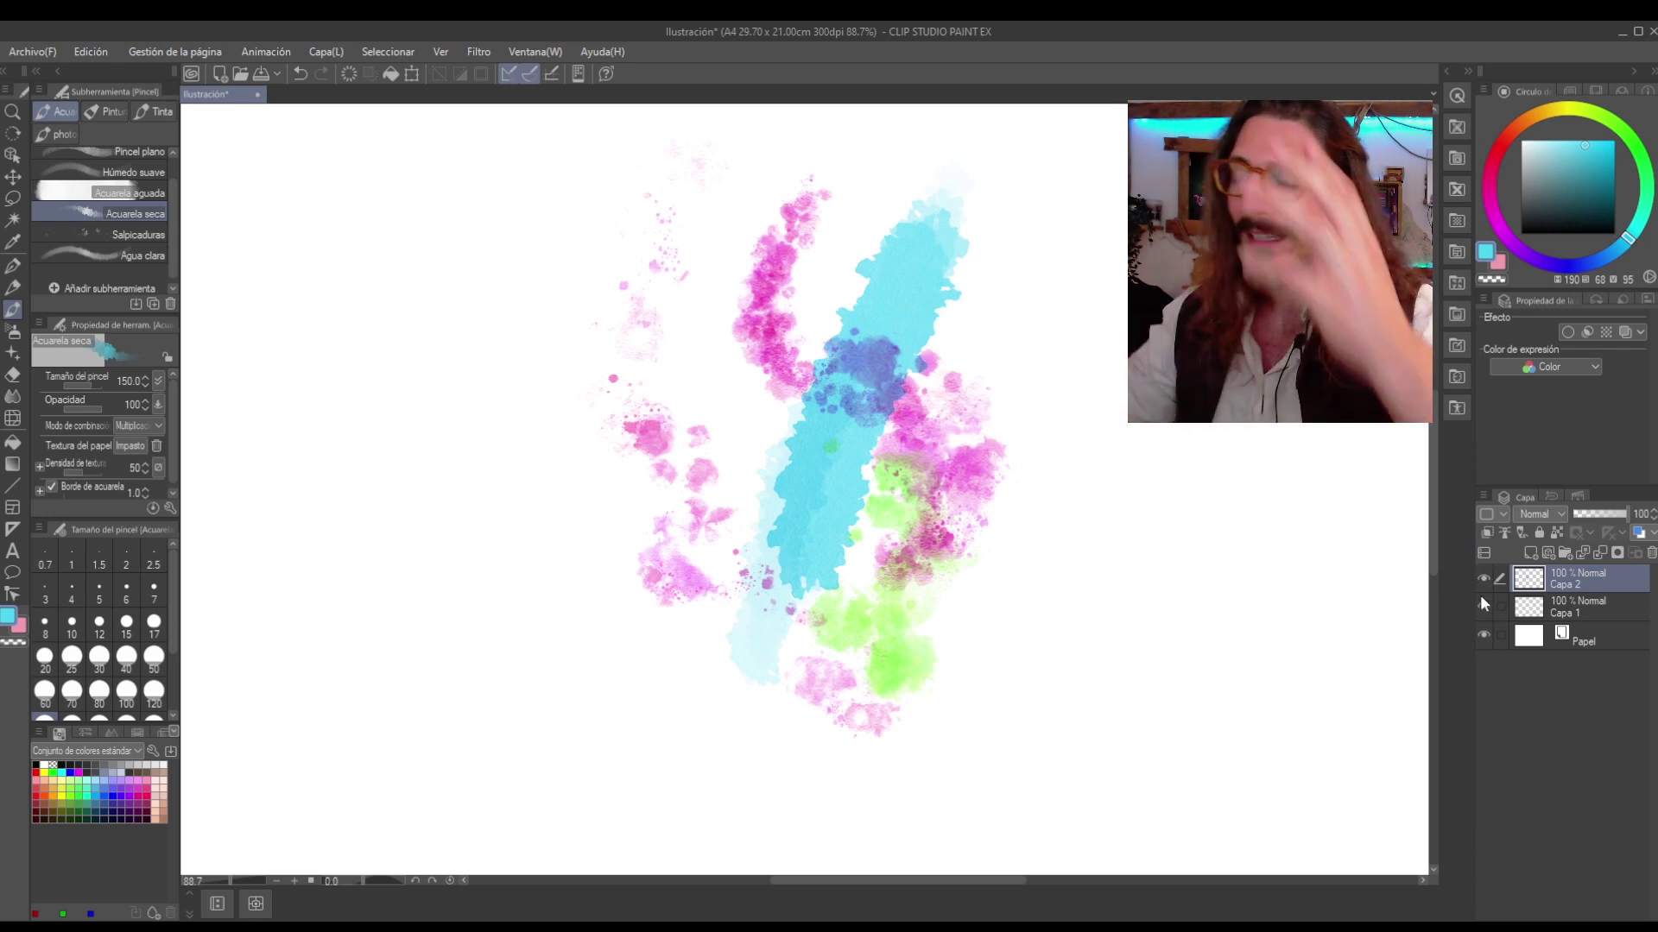
scroll(645, 463, "down", 2)
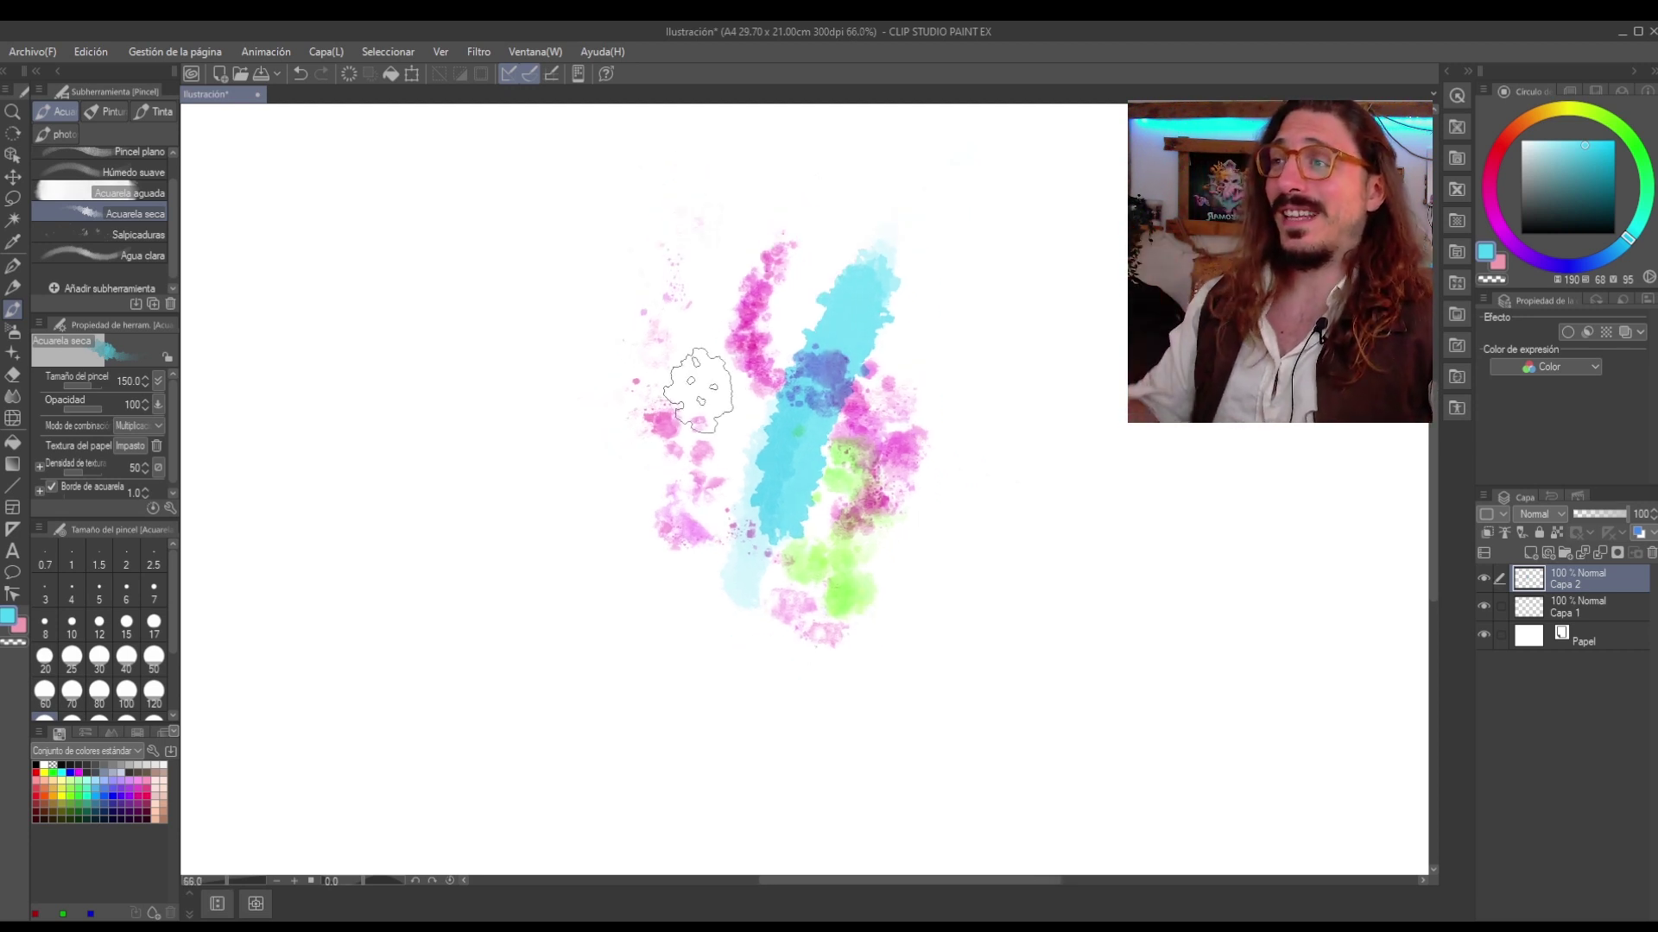
scroll(799, 345, "up", 2)
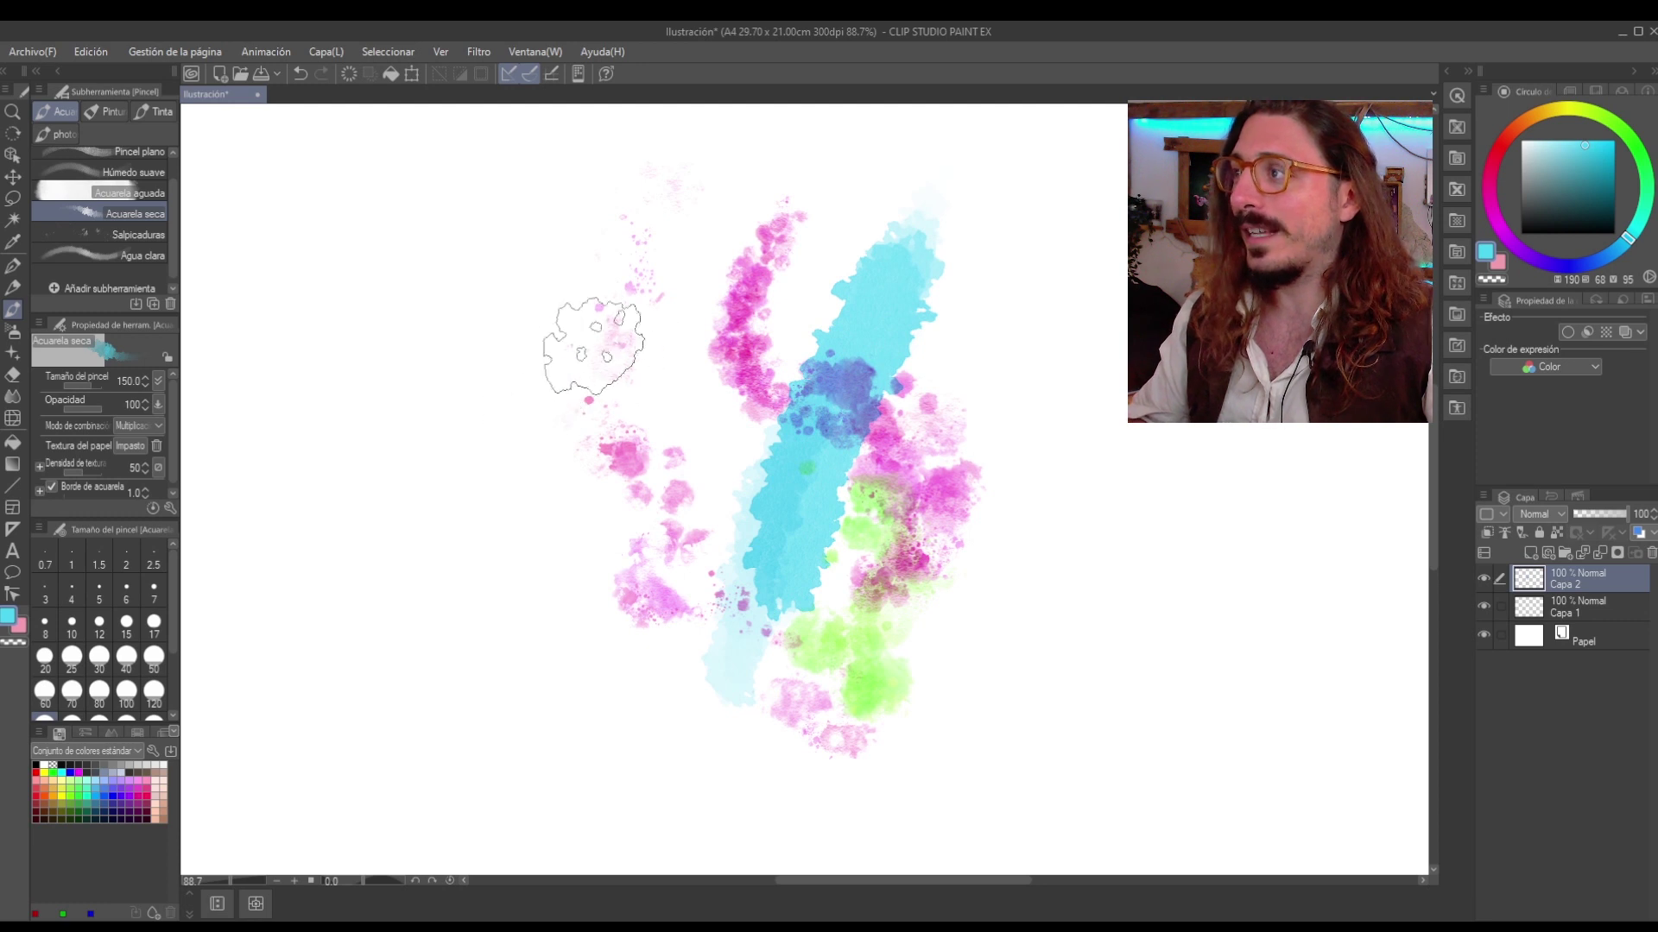
Change the colour to orange and paint broad overlapping strokes between the magenta splatters, reaching onto the lower part of the cyan stroke.
left_click(1538, 120)
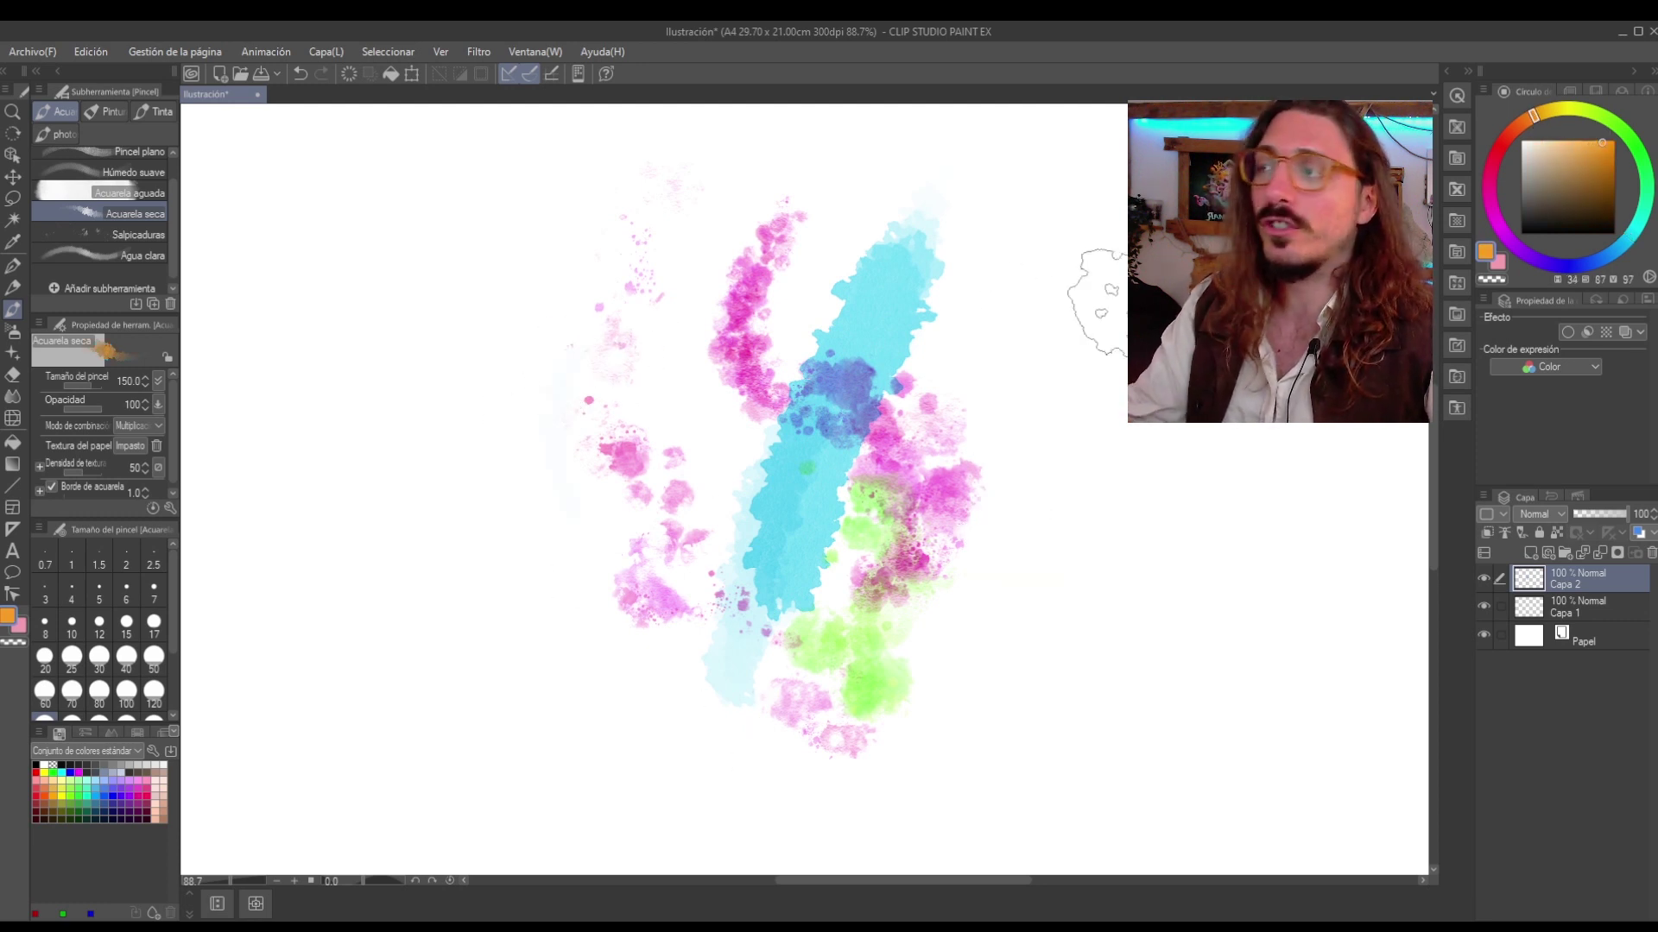
left_click_drag(685, 264, 699, 483)
left_click_drag(682, 345, 751, 561)
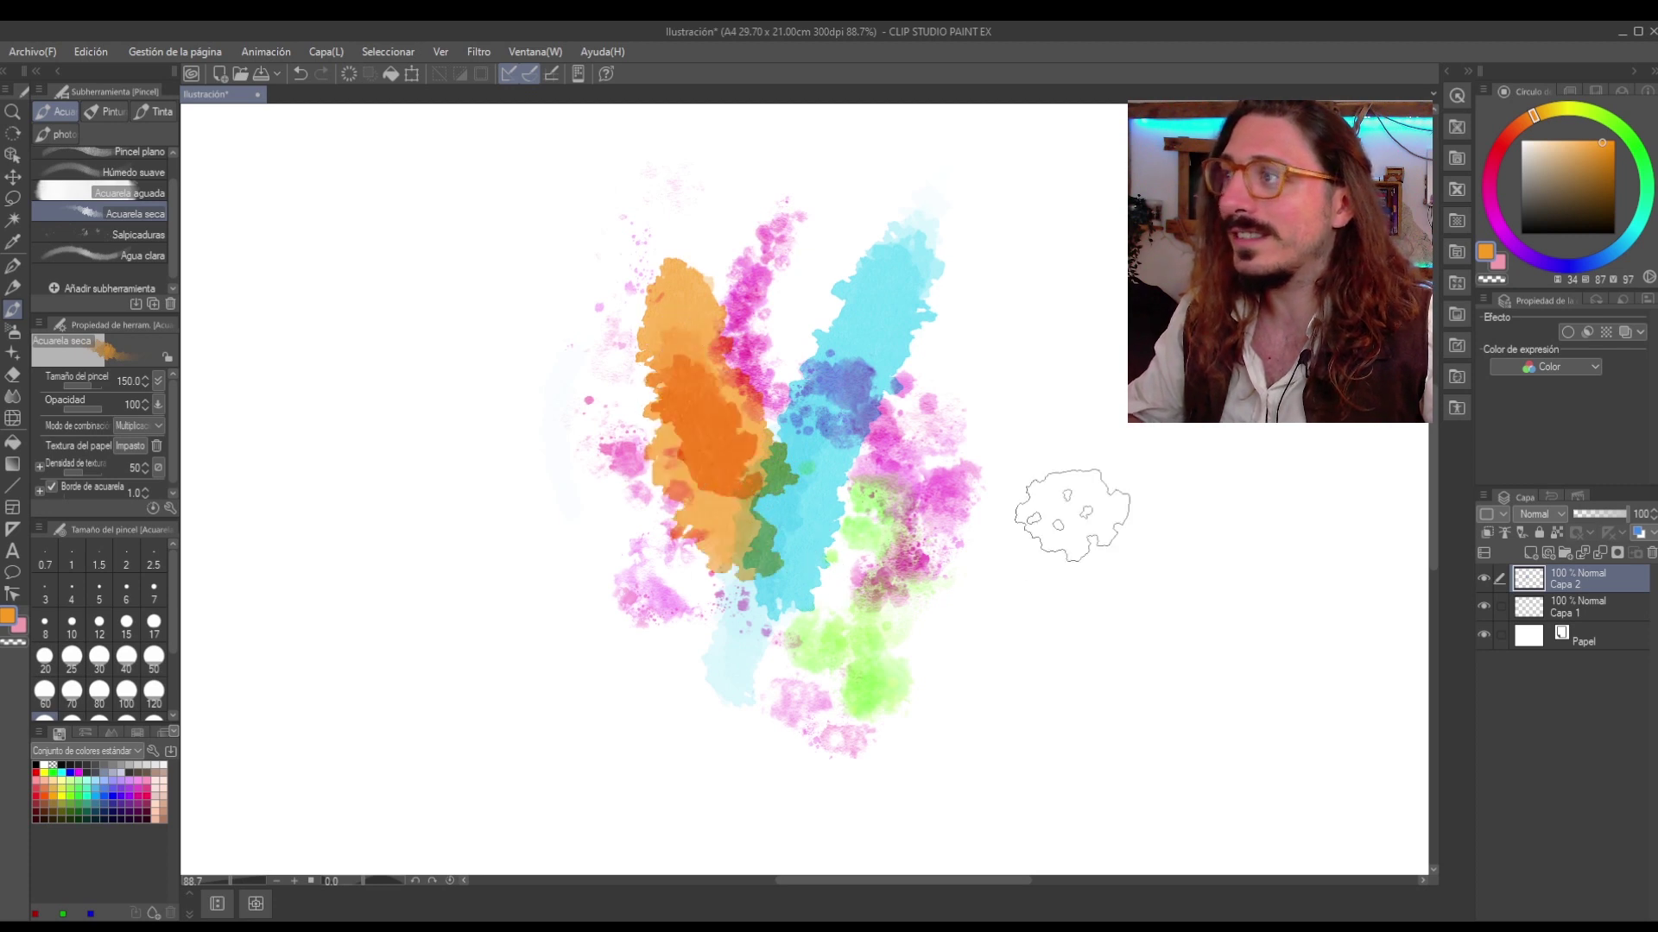
Change the colour to yellow and paint a stroke over the outer edge and lower part of the orange patch.
left_click(1563, 109)
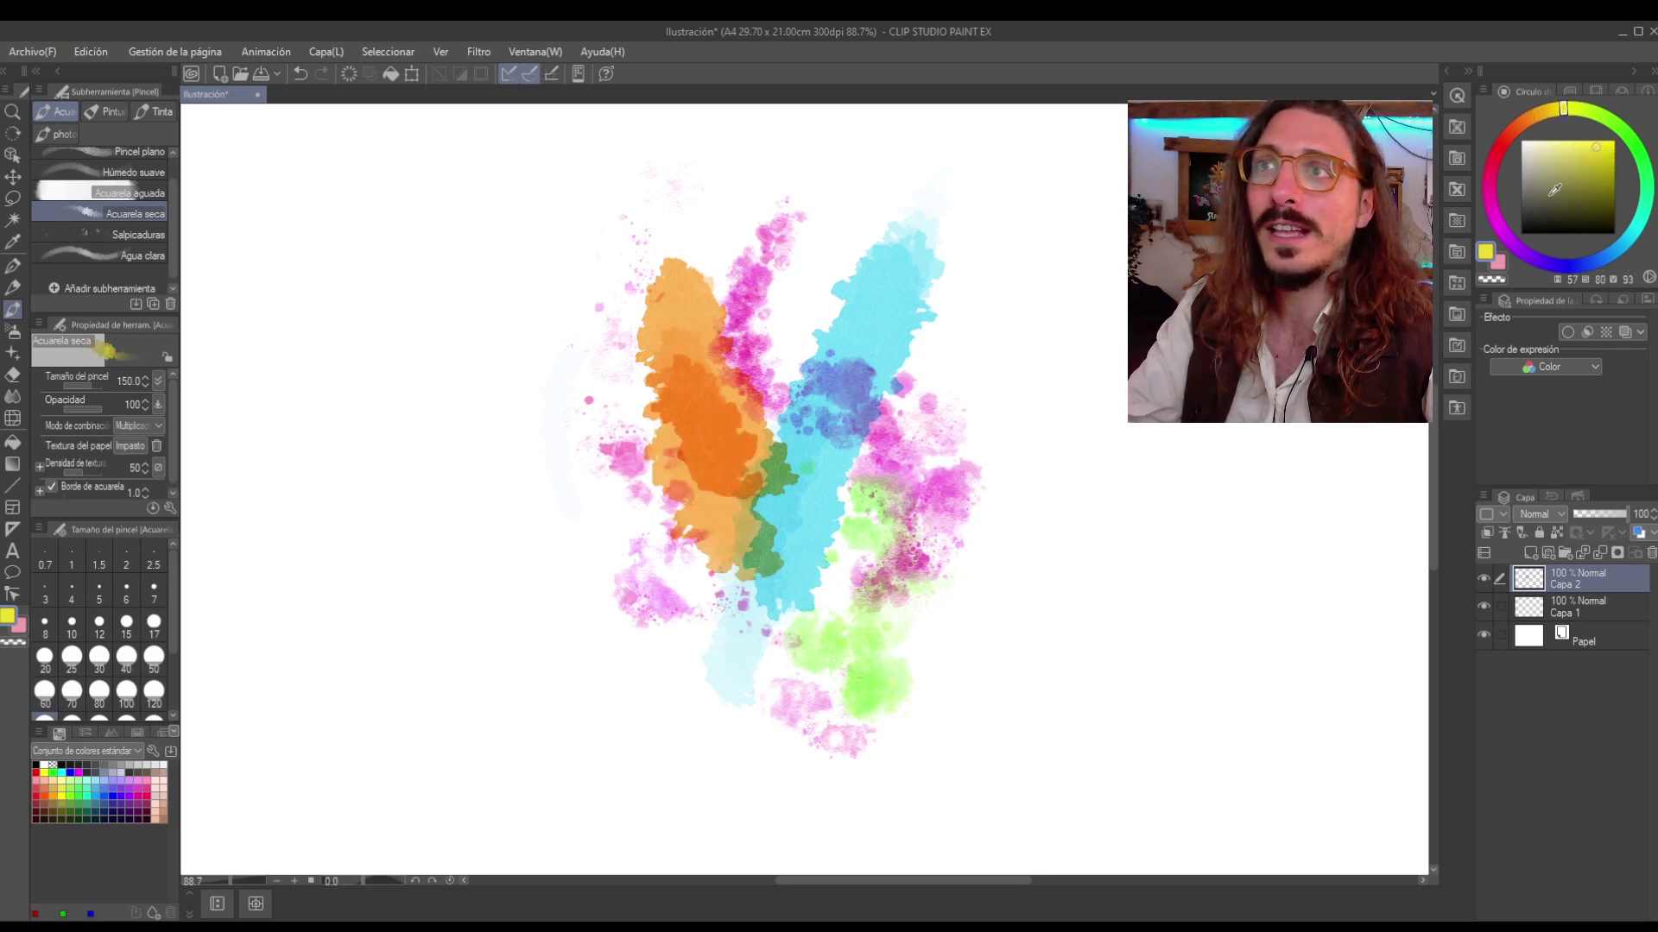
left_click_drag(678, 410, 686, 484)
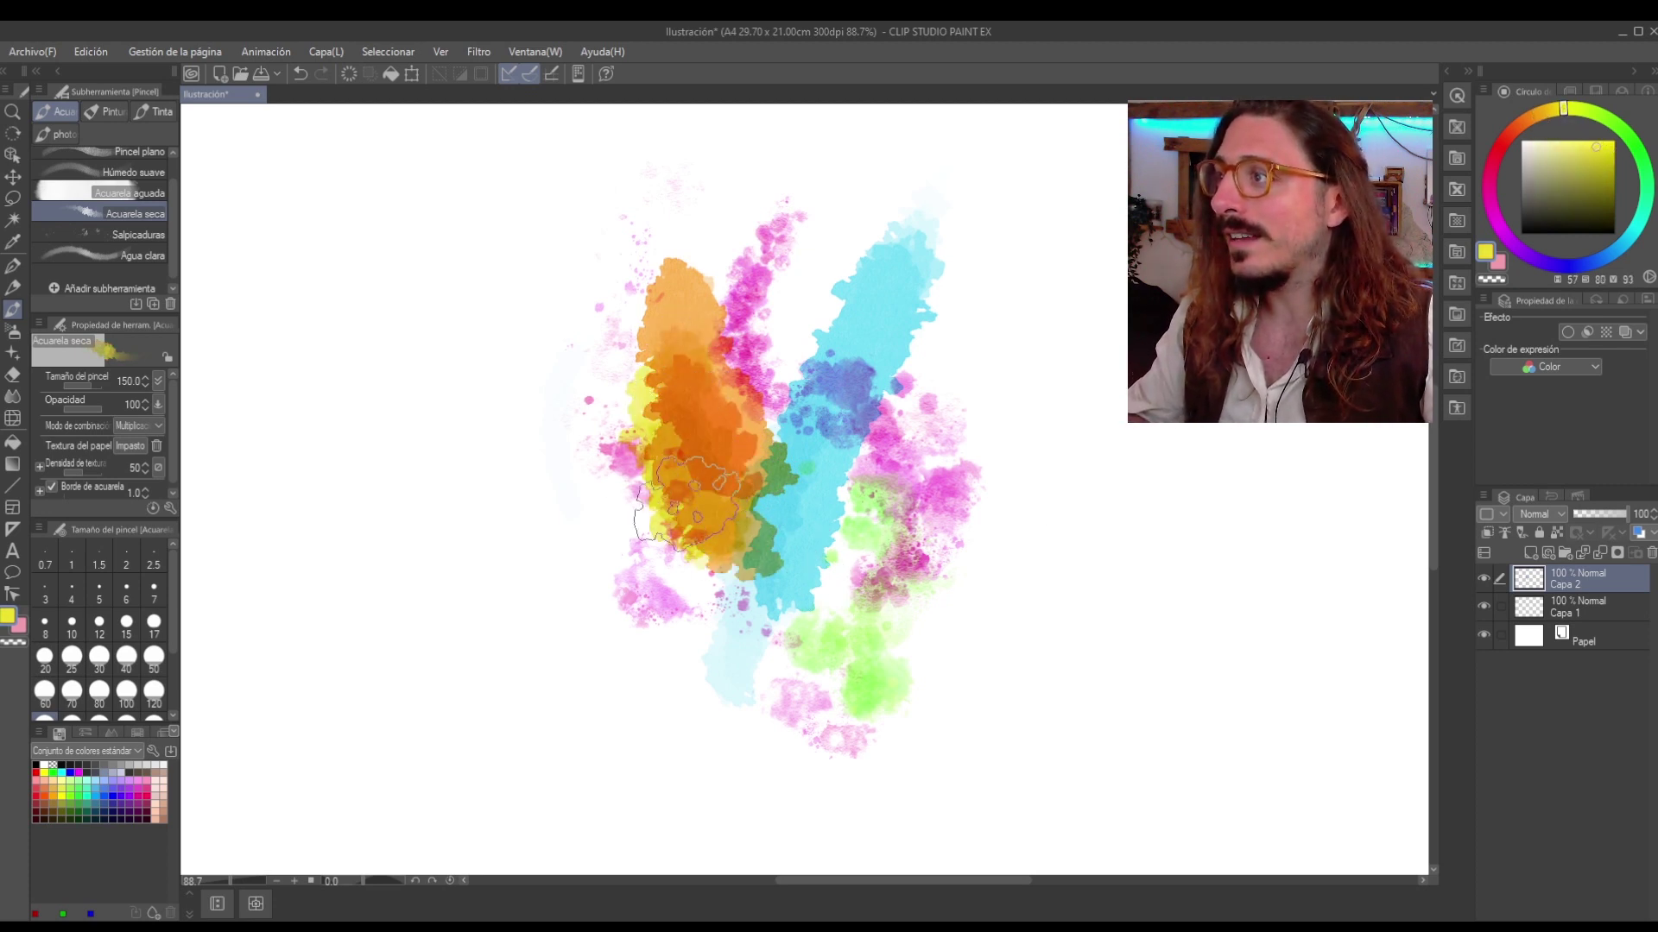
scroll(561, 289, "up", 2)
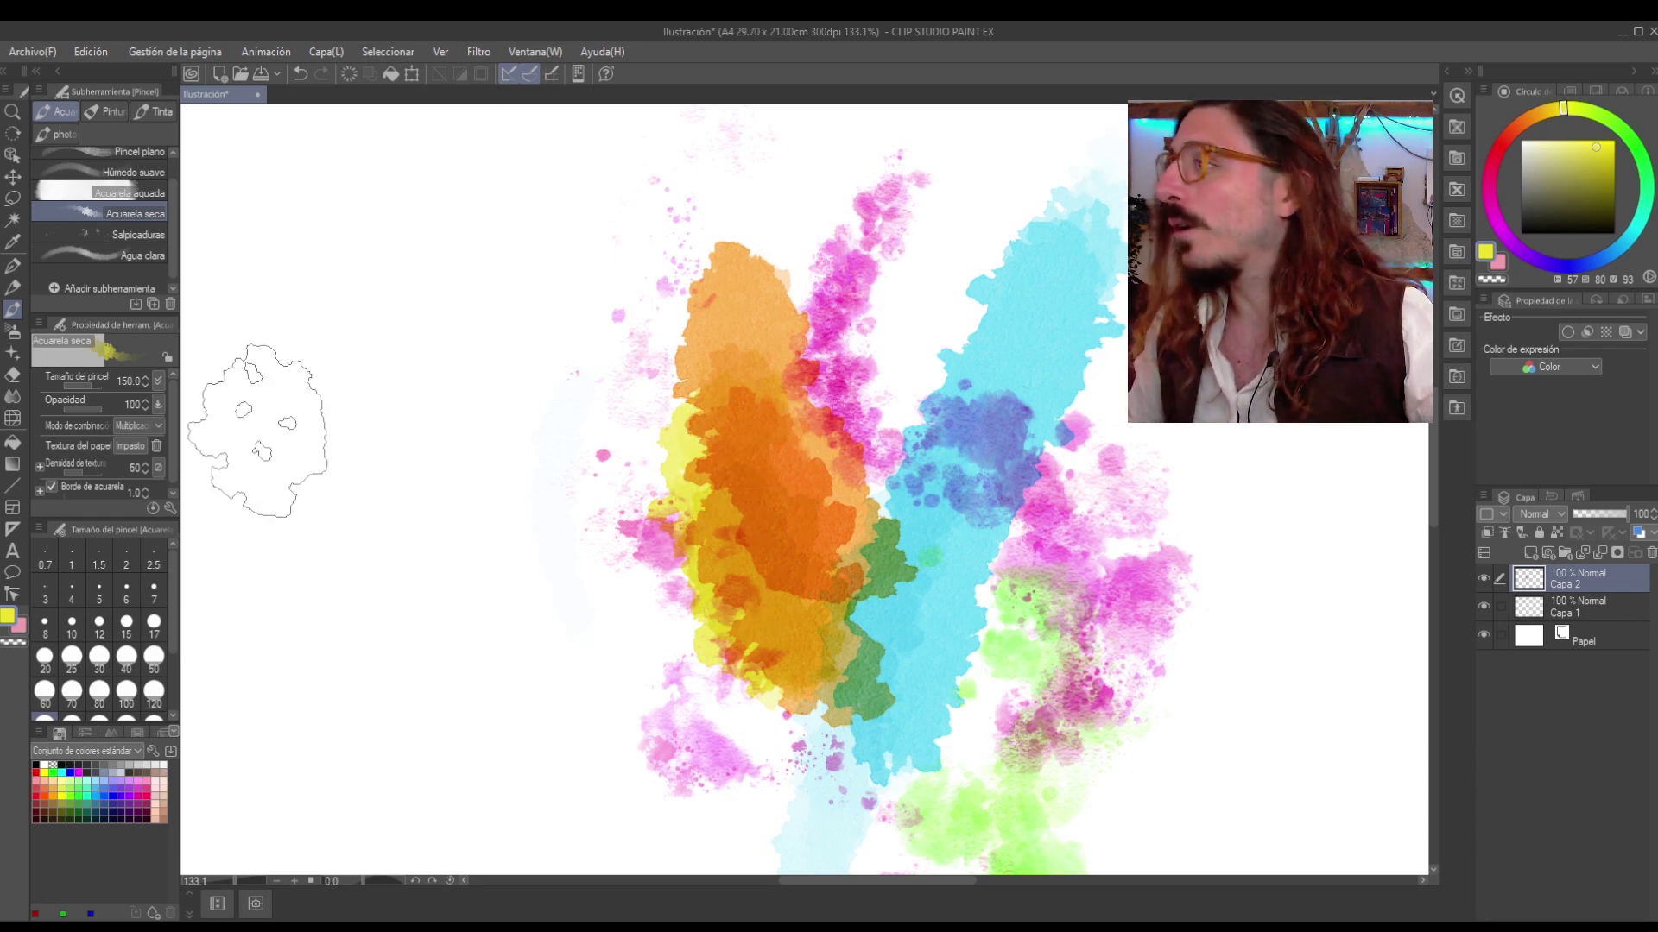
Paint a separate layered orange patch on the blank area beside the splatters, with a yellow patch overlapping its lower end.
left_click(1526, 117)
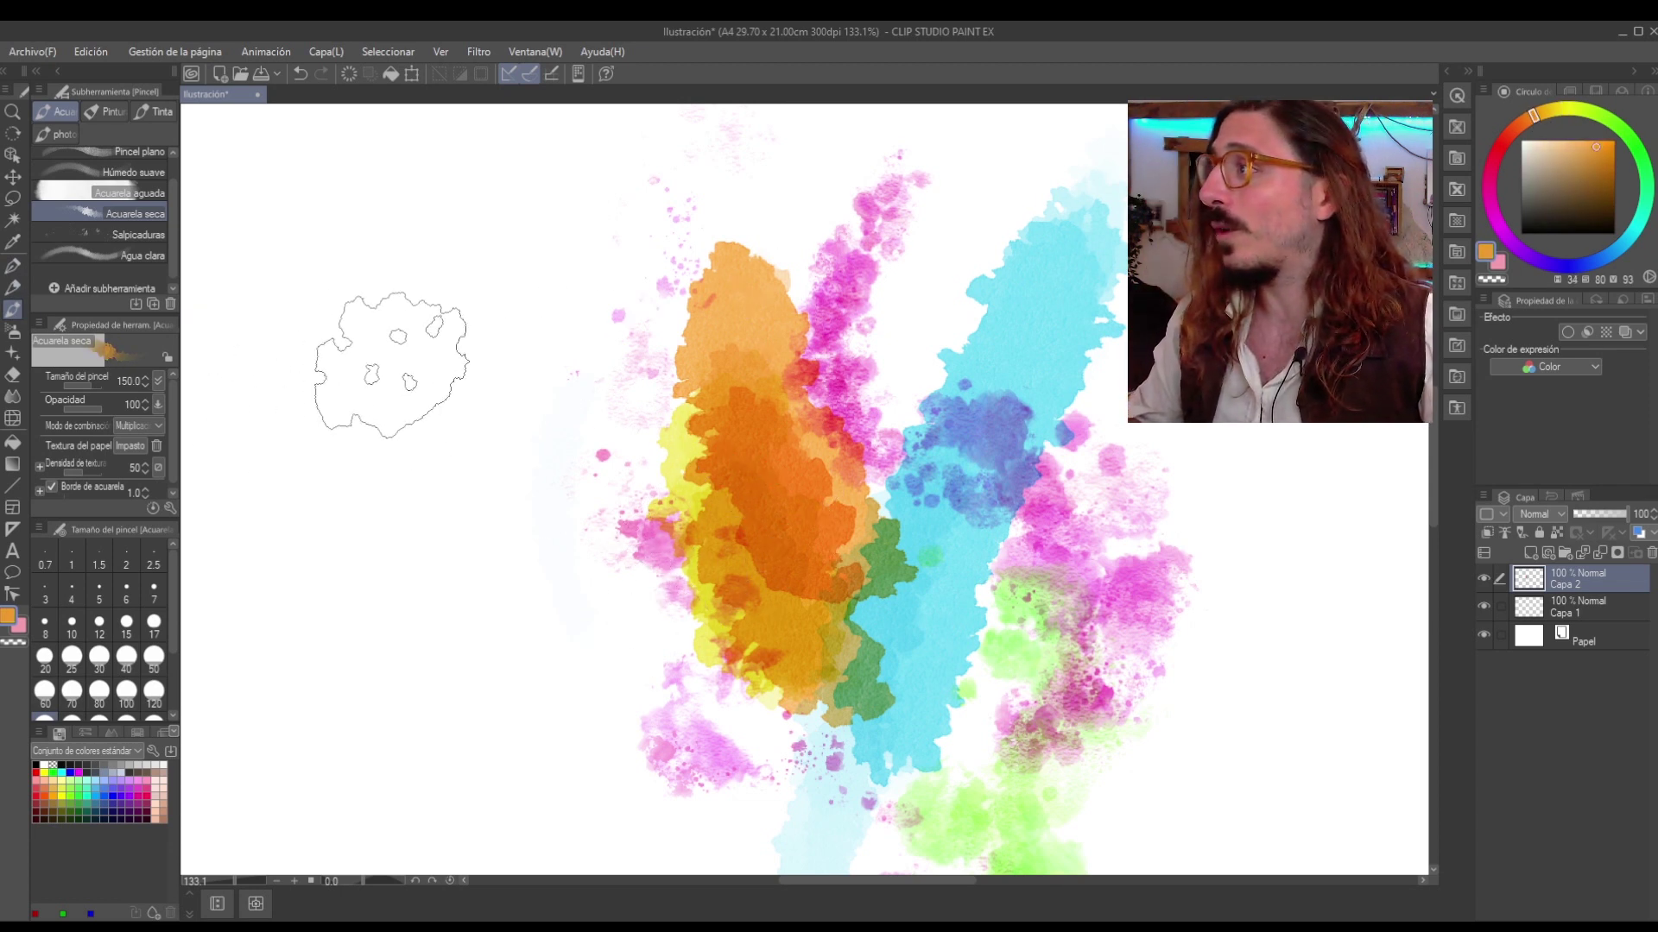
mouse_move(395, 363)
left_mouse_down()
mouse_move(418, 259)
mouse_move(388, 481)
mouse_move(445, 604)
left_mouse_up()
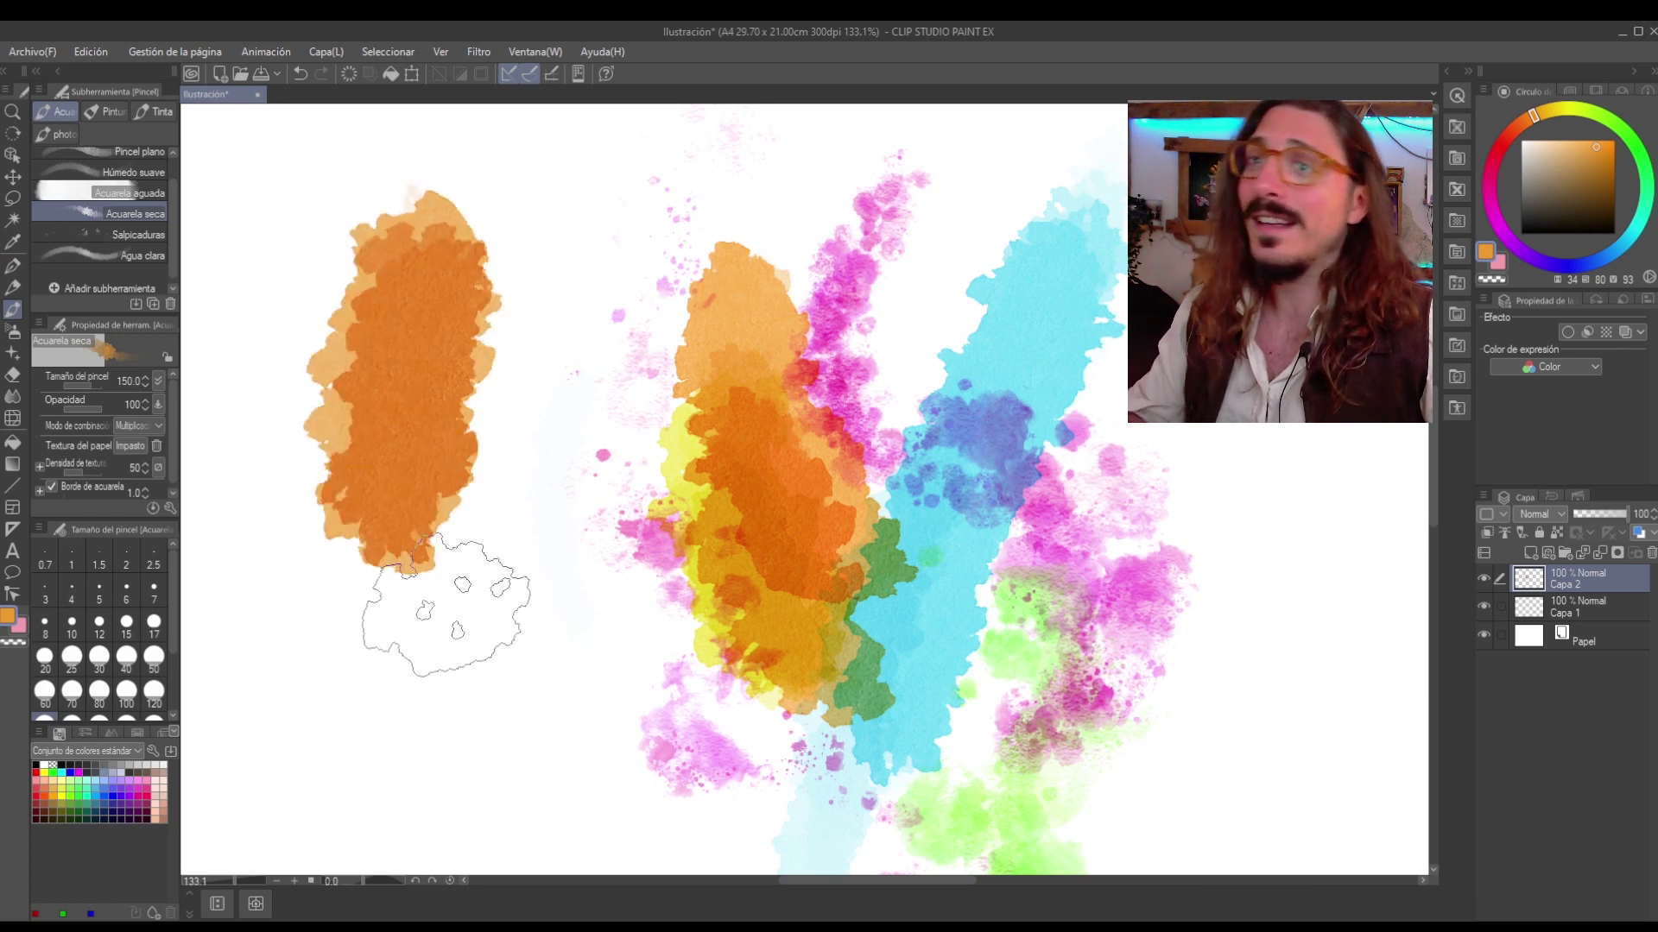
left_click(1559, 109)
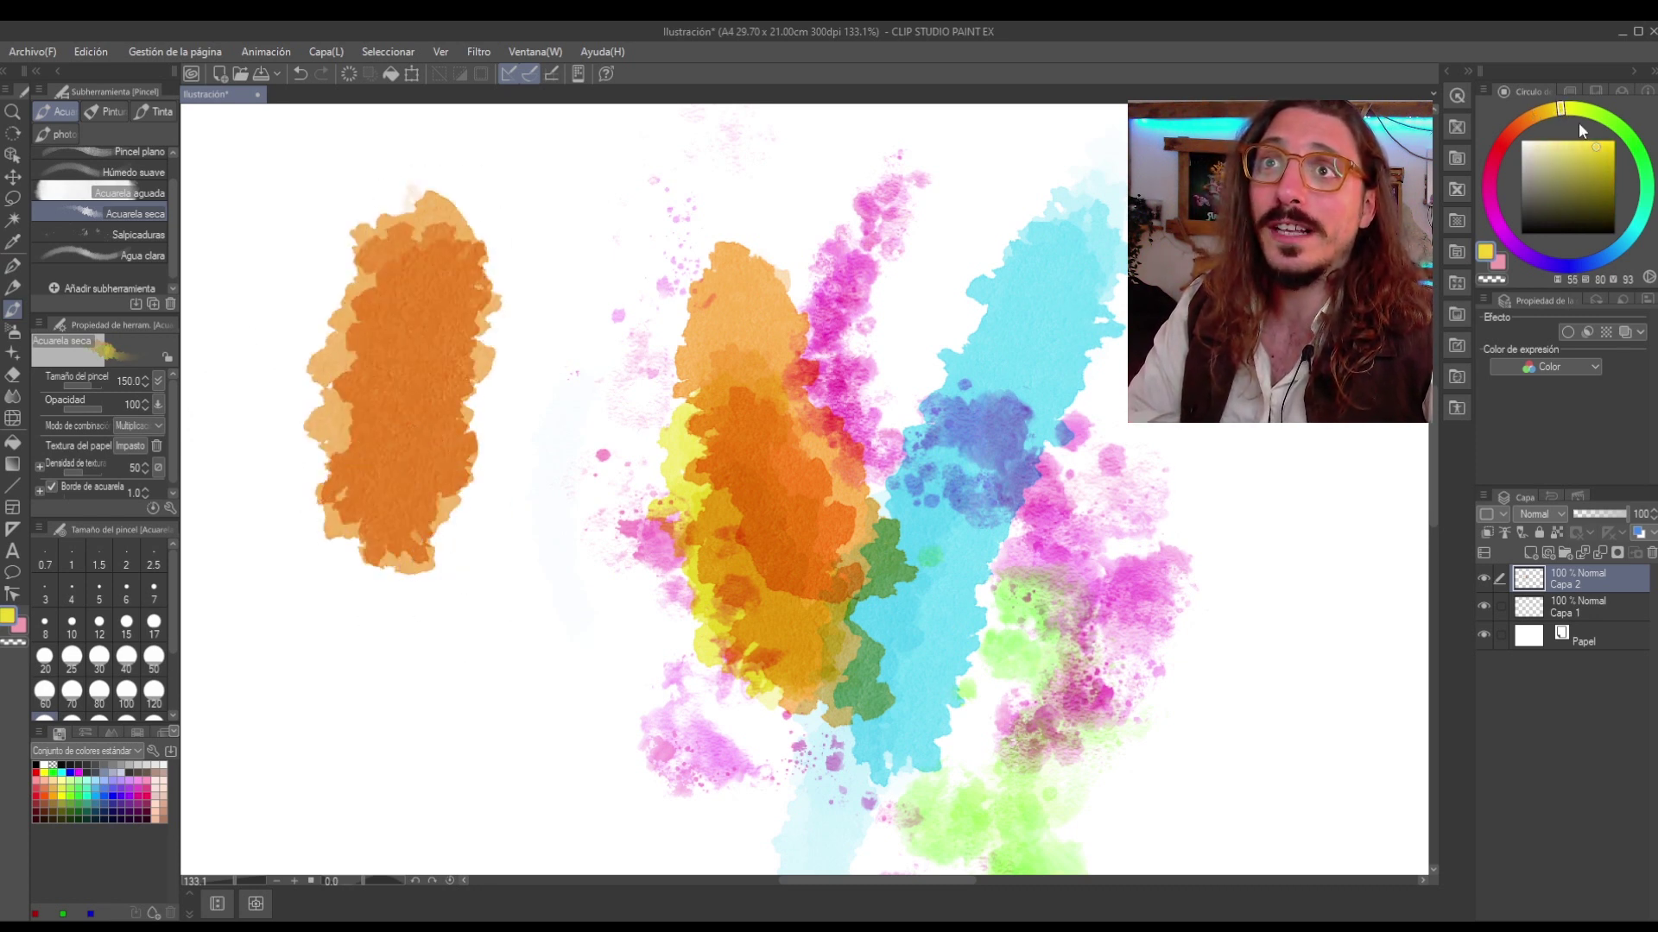
left_click(1598, 142)
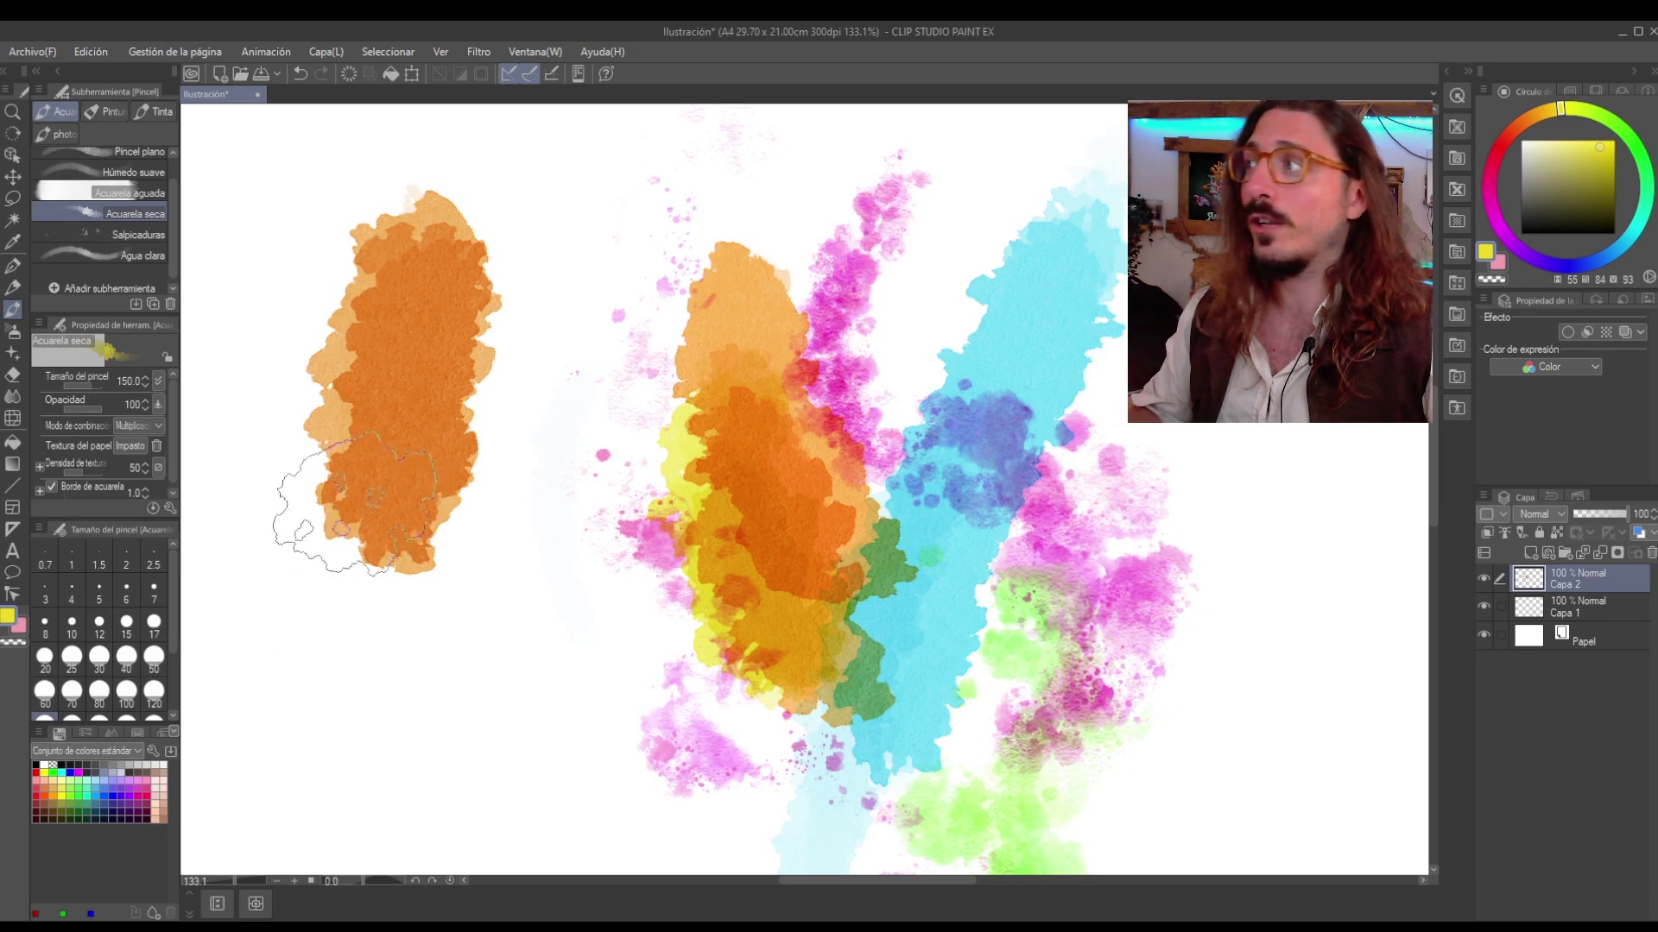
mouse_move(393, 428)
left_mouse_down()
mouse_move(415, 555)
mouse_move(388, 562)
mouse_move(432, 570)
mouse_move(454, 611)
left_mouse_up()
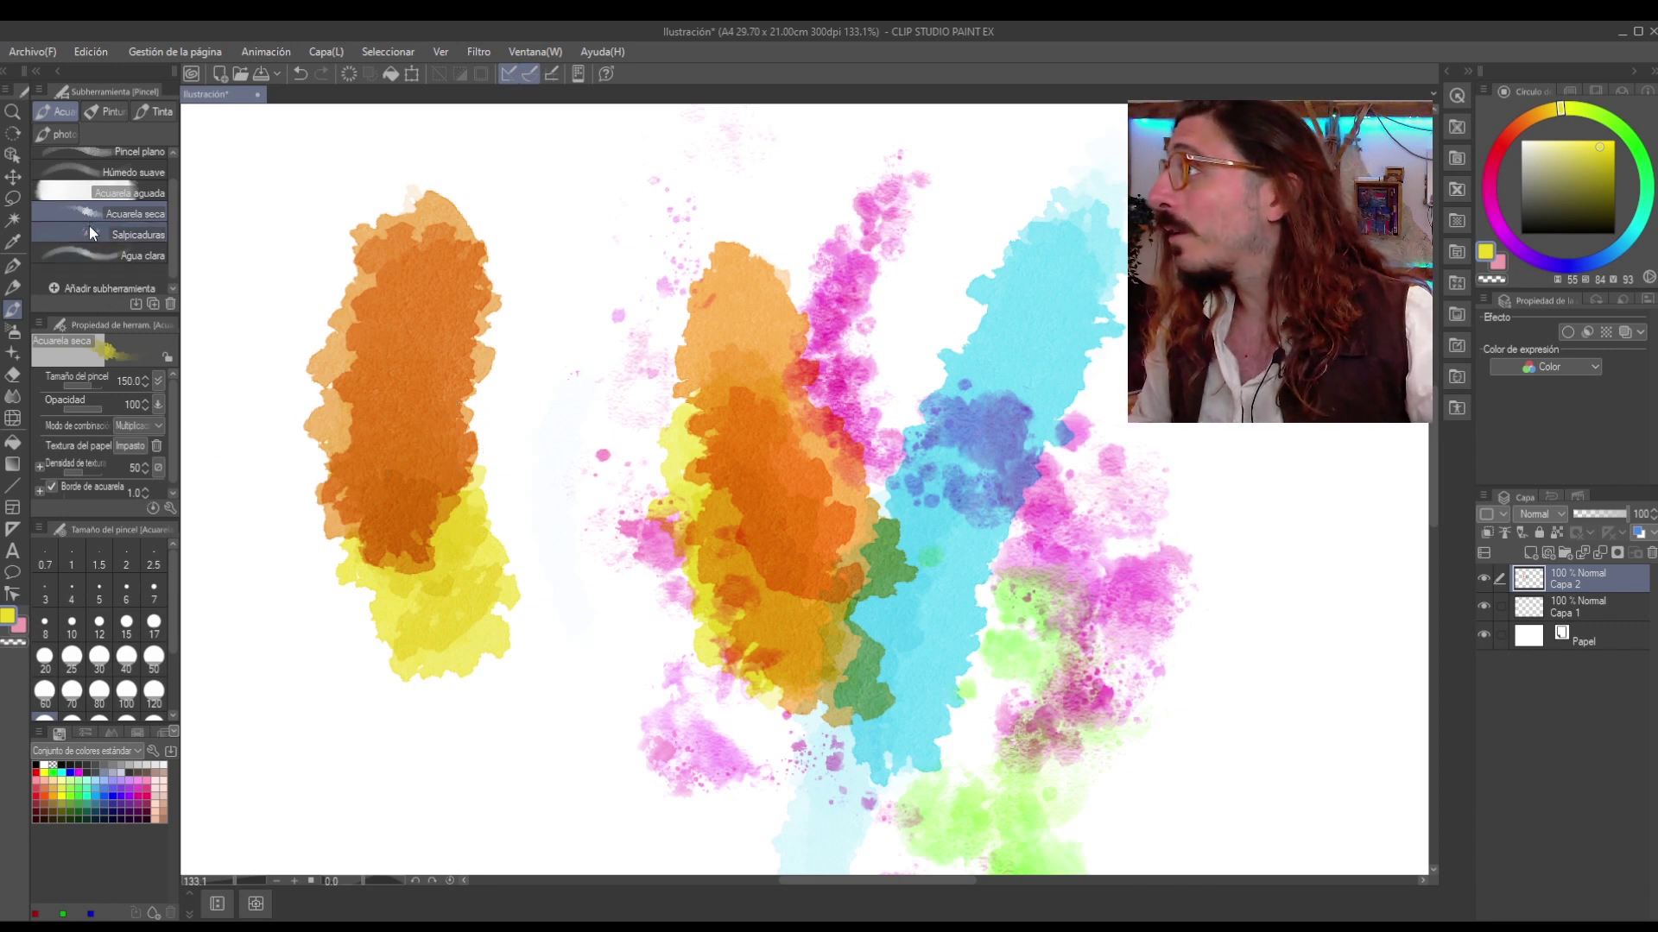
Switch to the Óleo brush and paint a thin yellow diagonal stroke across the separate orange patch.
left_click(111, 110)
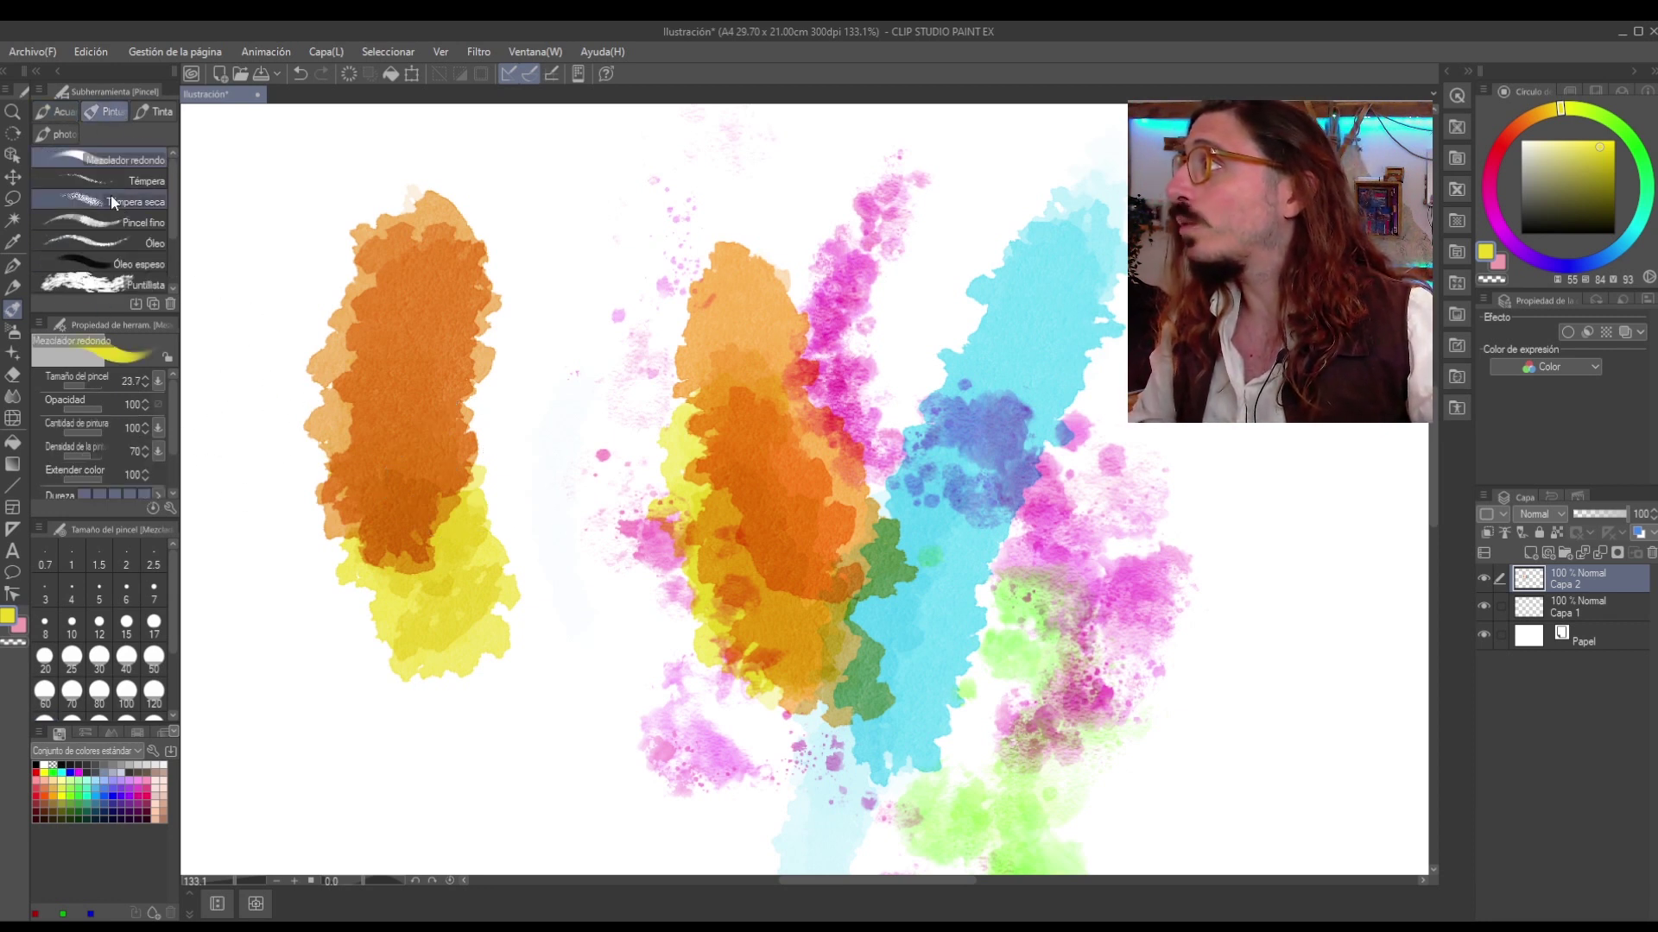
left_click(101, 240)
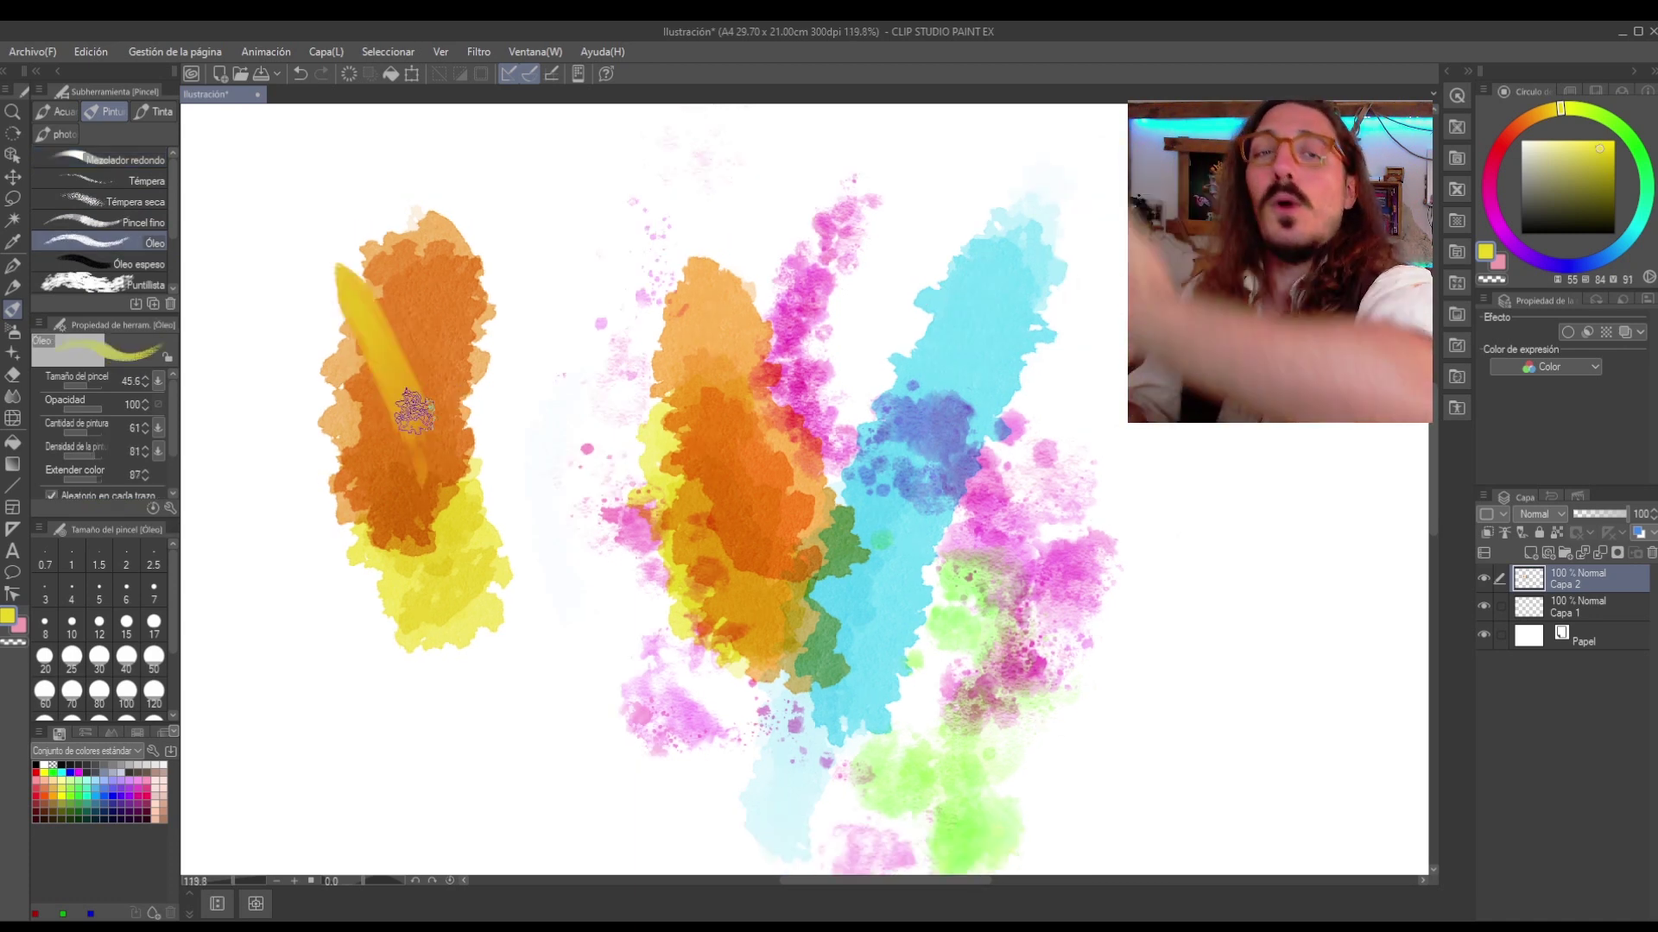
scroll(361, 326, "up", 3)
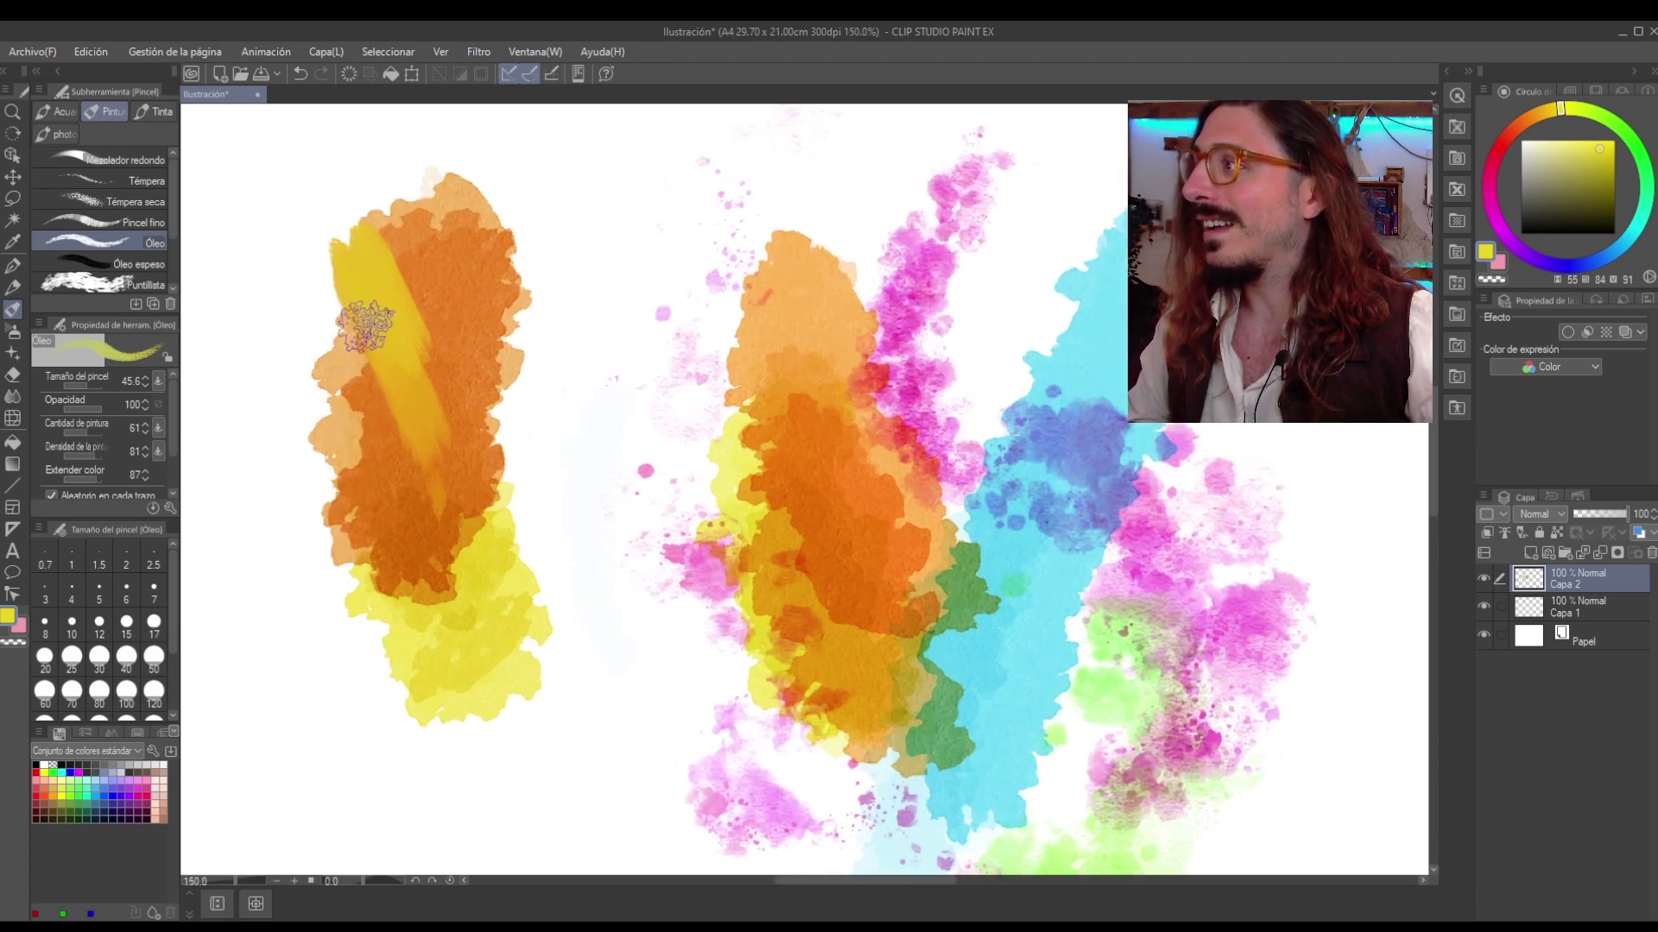
scroll(463, 518, "down", 5)
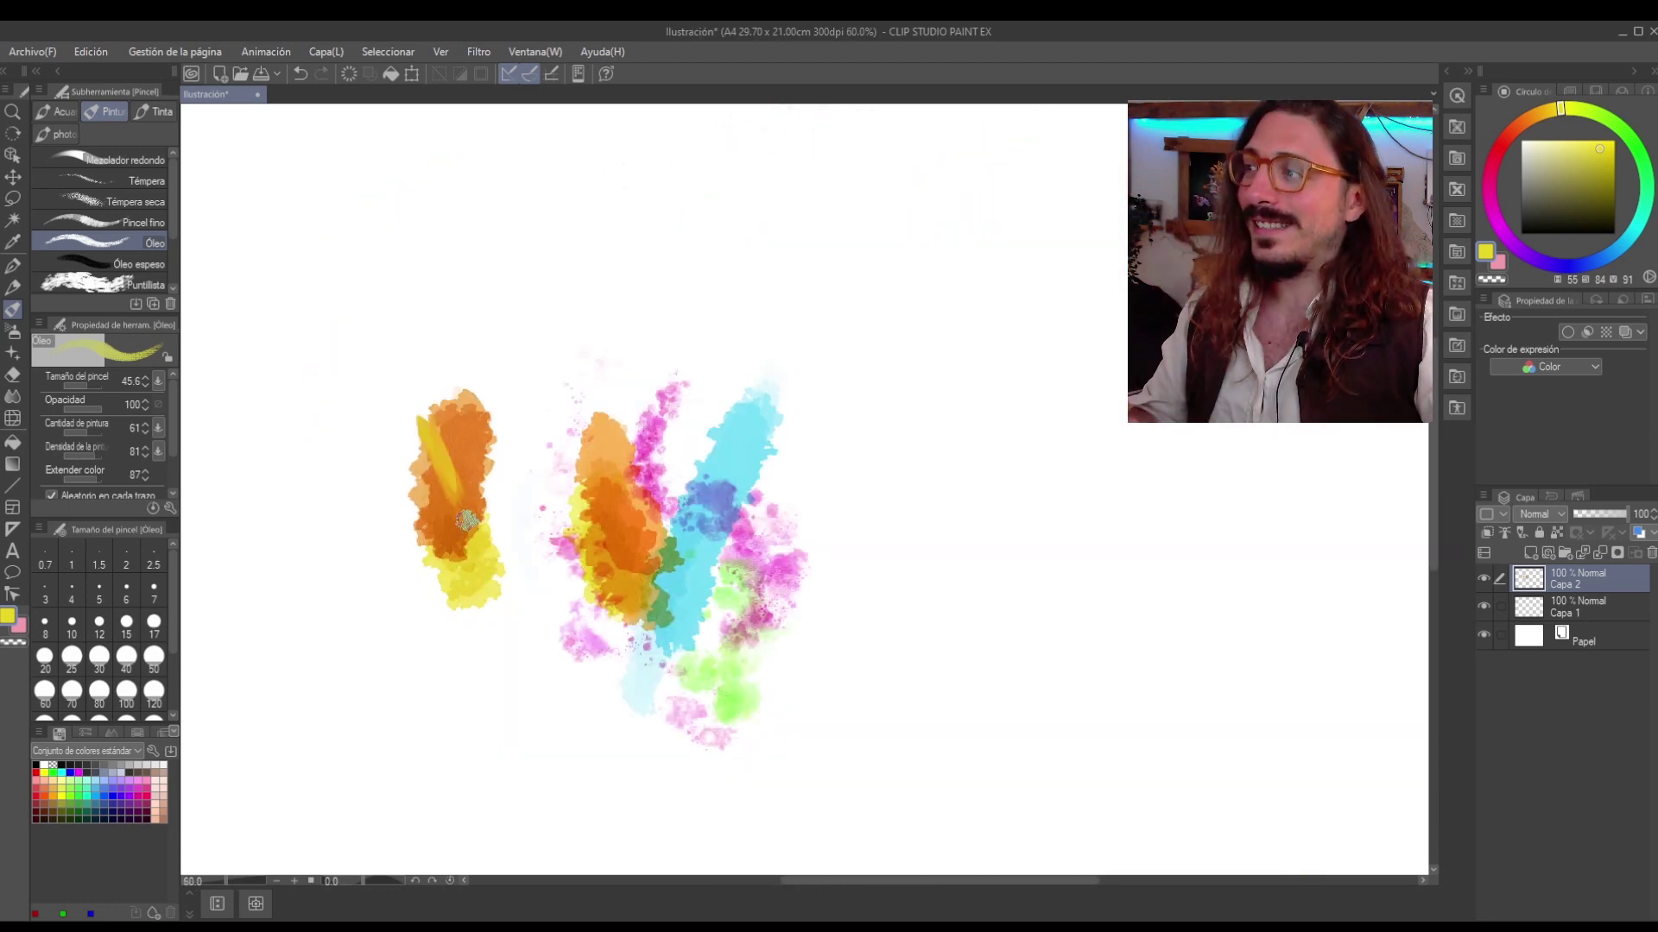
scroll(467, 519, "down", 1)
scroll(400, 484, "up", 2)
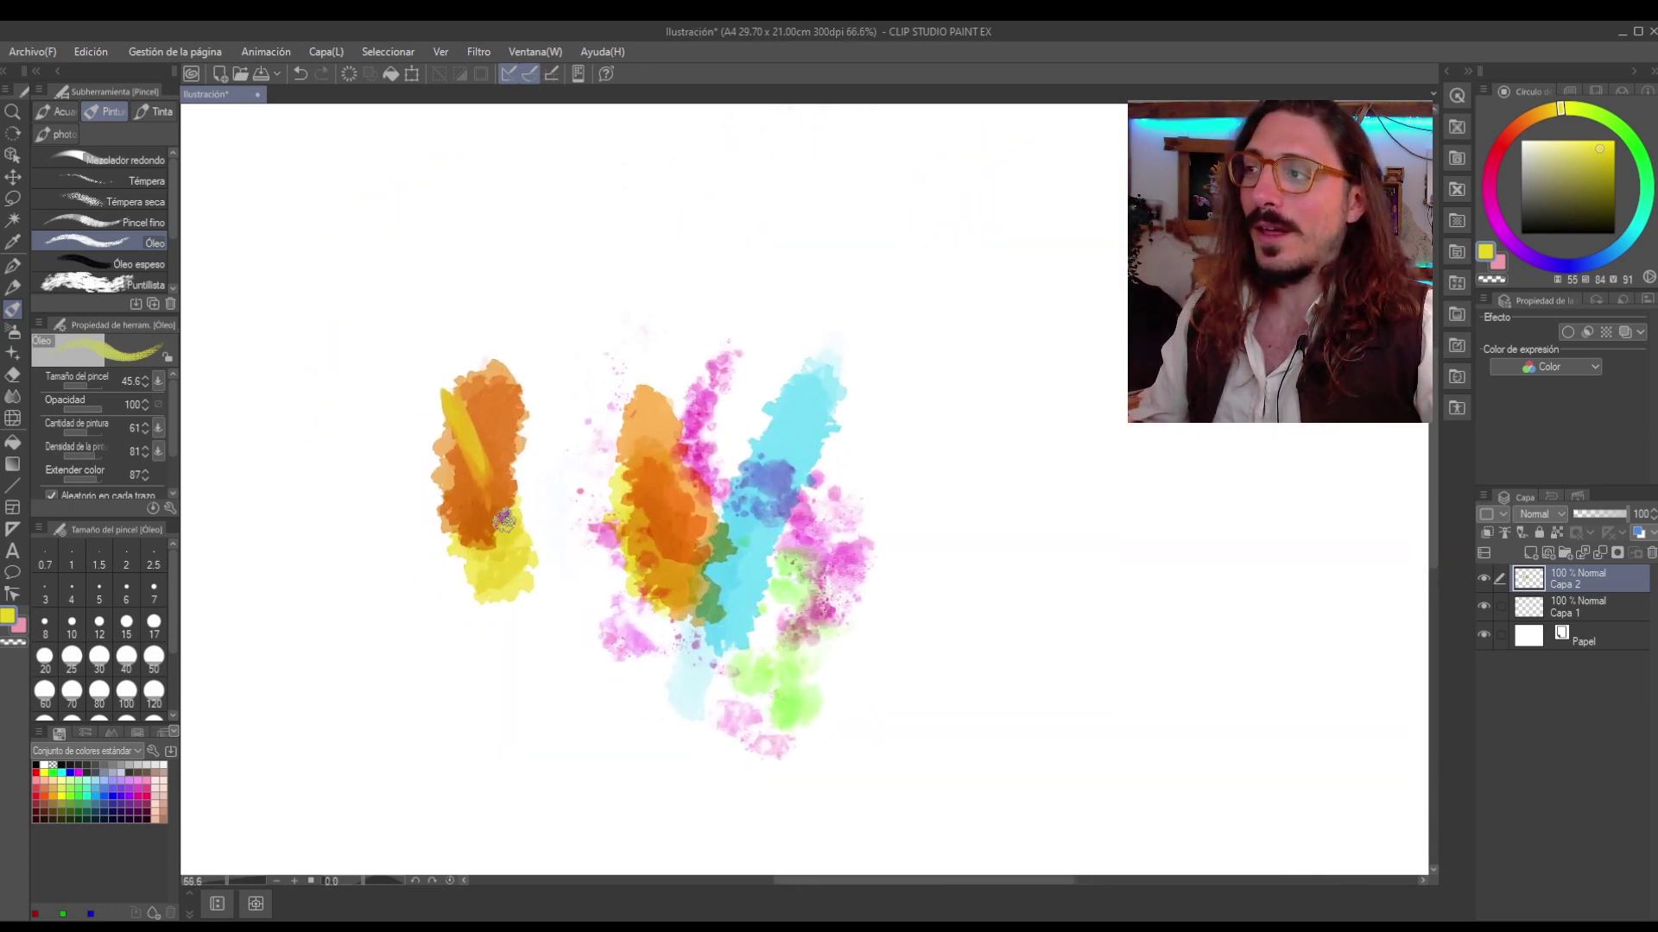
scroll(524, 503, "down", 1)
scroll(534, 516, "up", 1)
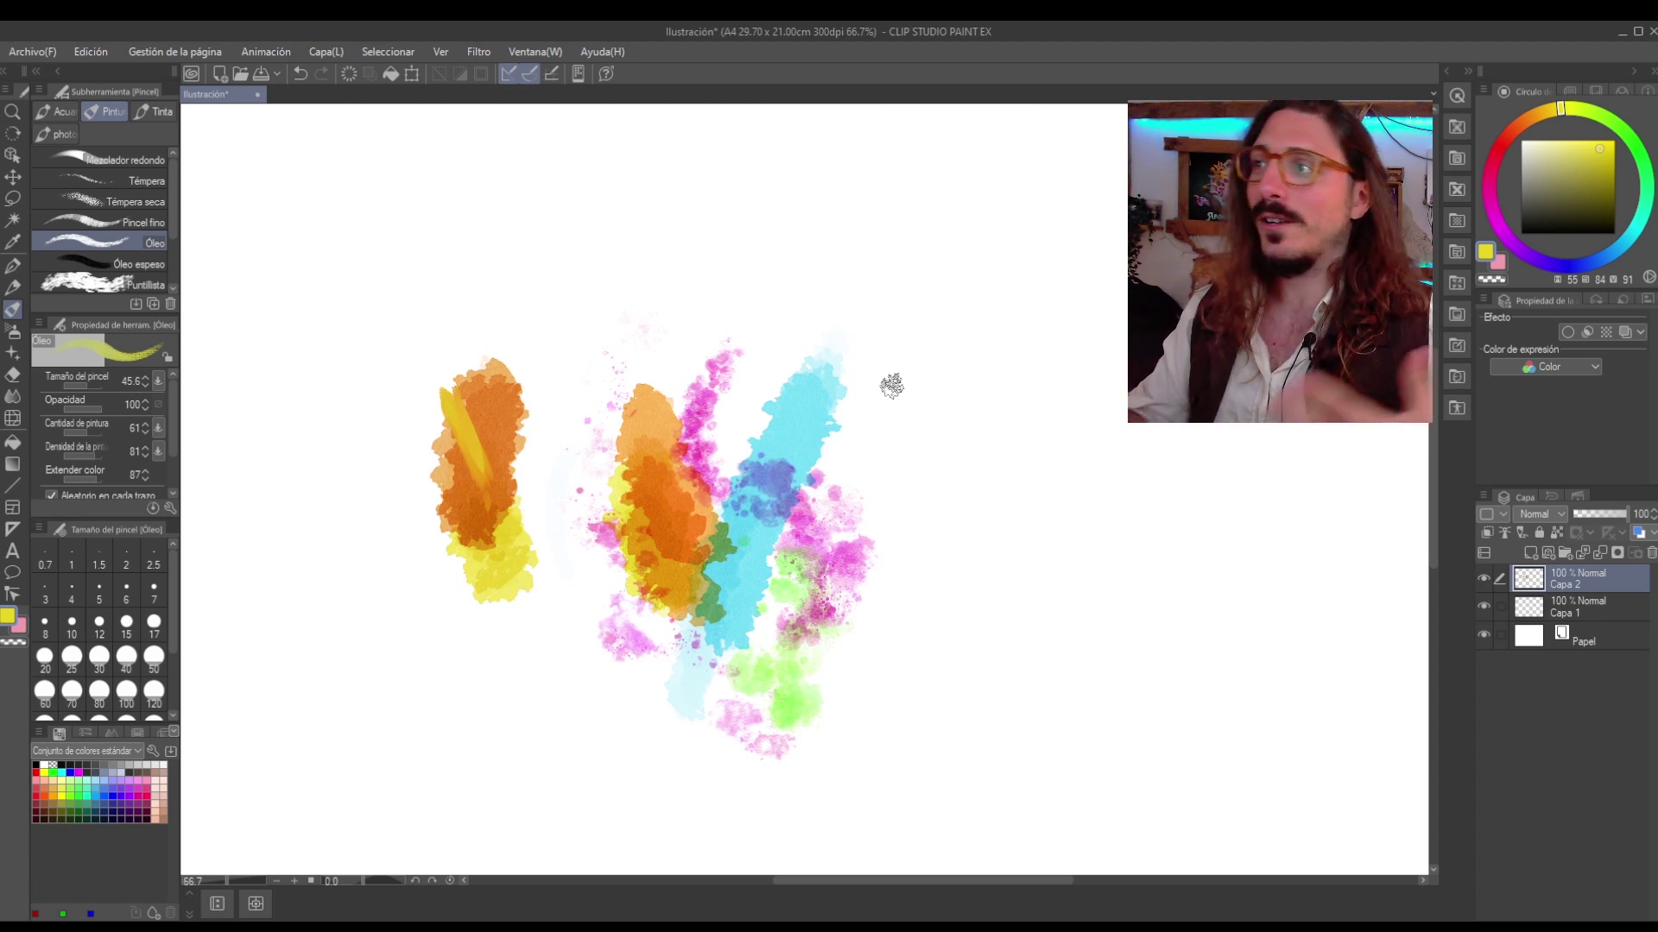
Paint a large yellow shape beside the cyan stroke with broad Óleo strokes at brush size 229.2.
mouse_move(899, 288)
left_mouse_down()
mouse_move(920, 354)
mouse_move(946, 297)
mouse_move(1018, 397)
mouse_move(854, 226)
mouse_move(948, 322)
mouse_move(1030, 453)
mouse_move(858, 258)
mouse_move(1036, 499)
mouse_move(958, 406)
left_mouse_up()
scroll(792, 263, "down", 2)
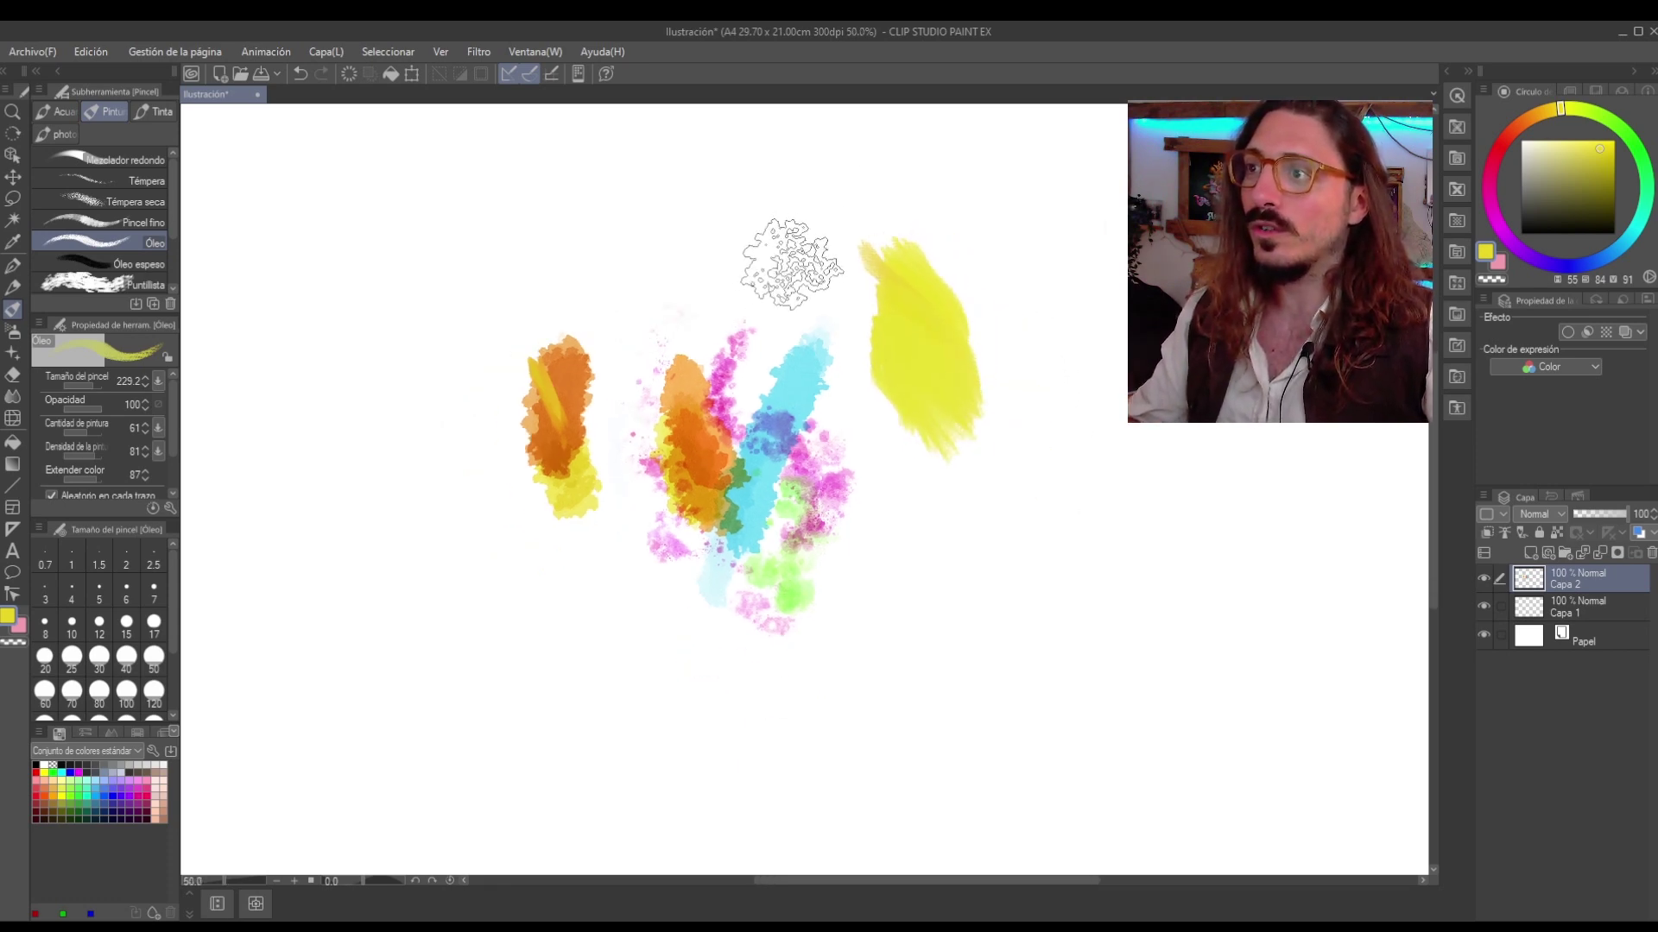
scroll(936, 363, "up", 3)
left_click_drag(876, 332, 941, 535)
mouse_move(1036, 715)
left_mouse_down()
mouse_move(877, 437)
mouse_move(969, 659)
mouse_move(821, 352)
mouse_move(1055, 682)
left_mouse_up()
scroll(777, 537, "down", 2)
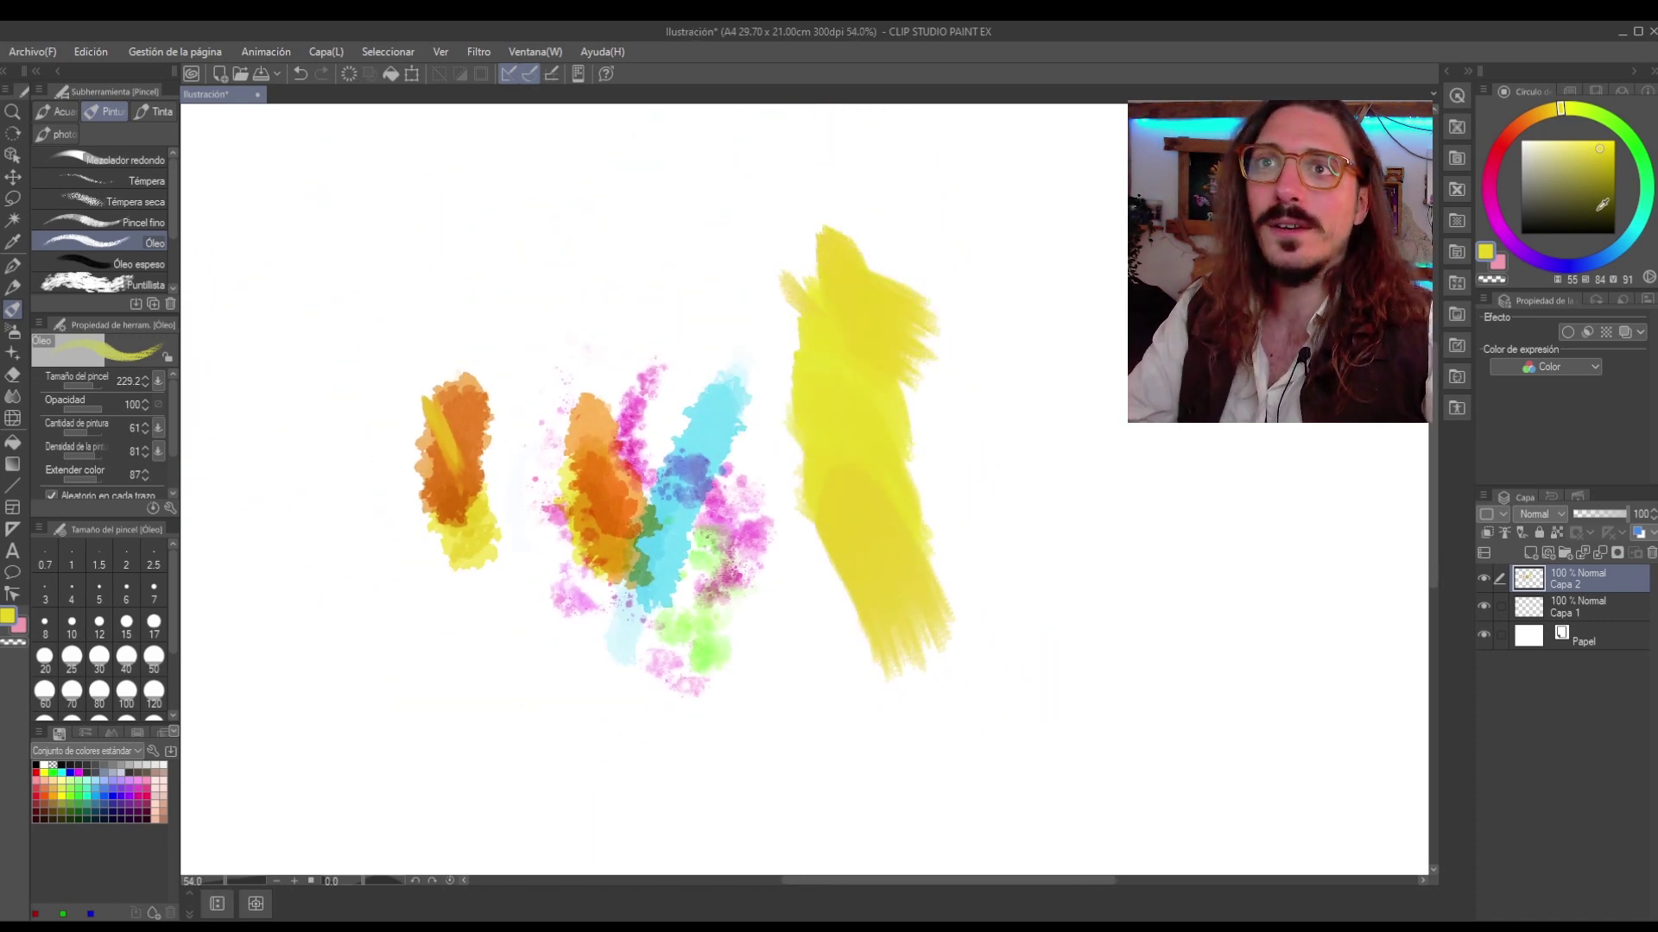
Change the colour to bright turquoise and paint overlapping Óleo strokes down the outer side of the large yellow shape.
left_click(1640, 216)
left_click(1598, 170)
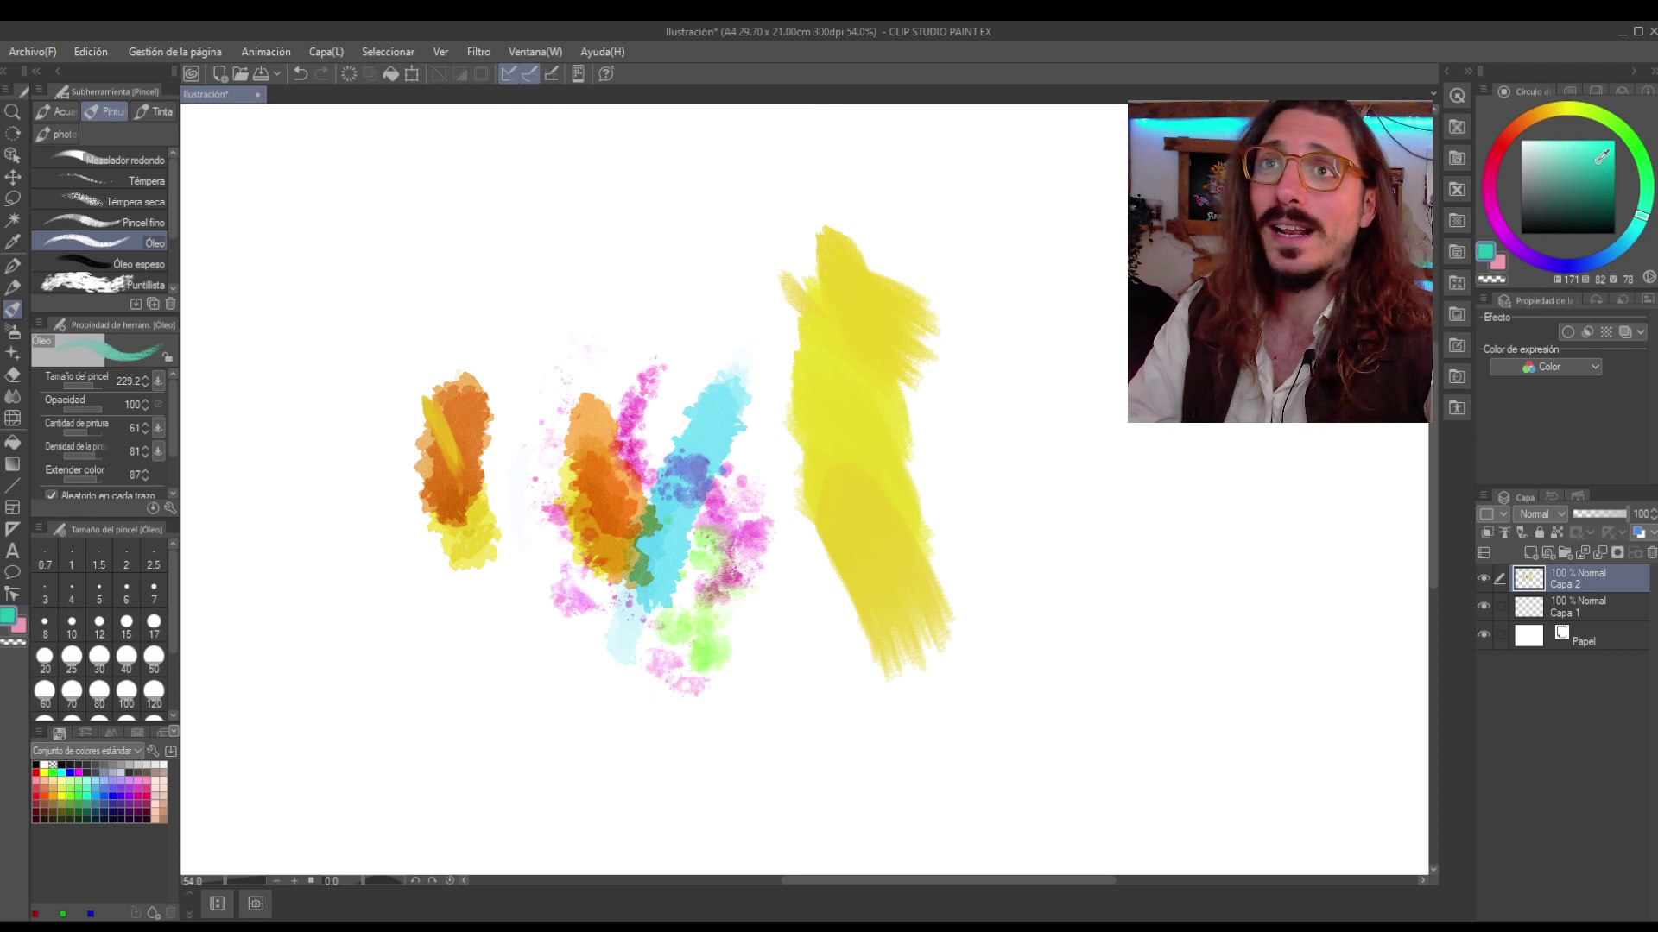
left_click(1599, 154)
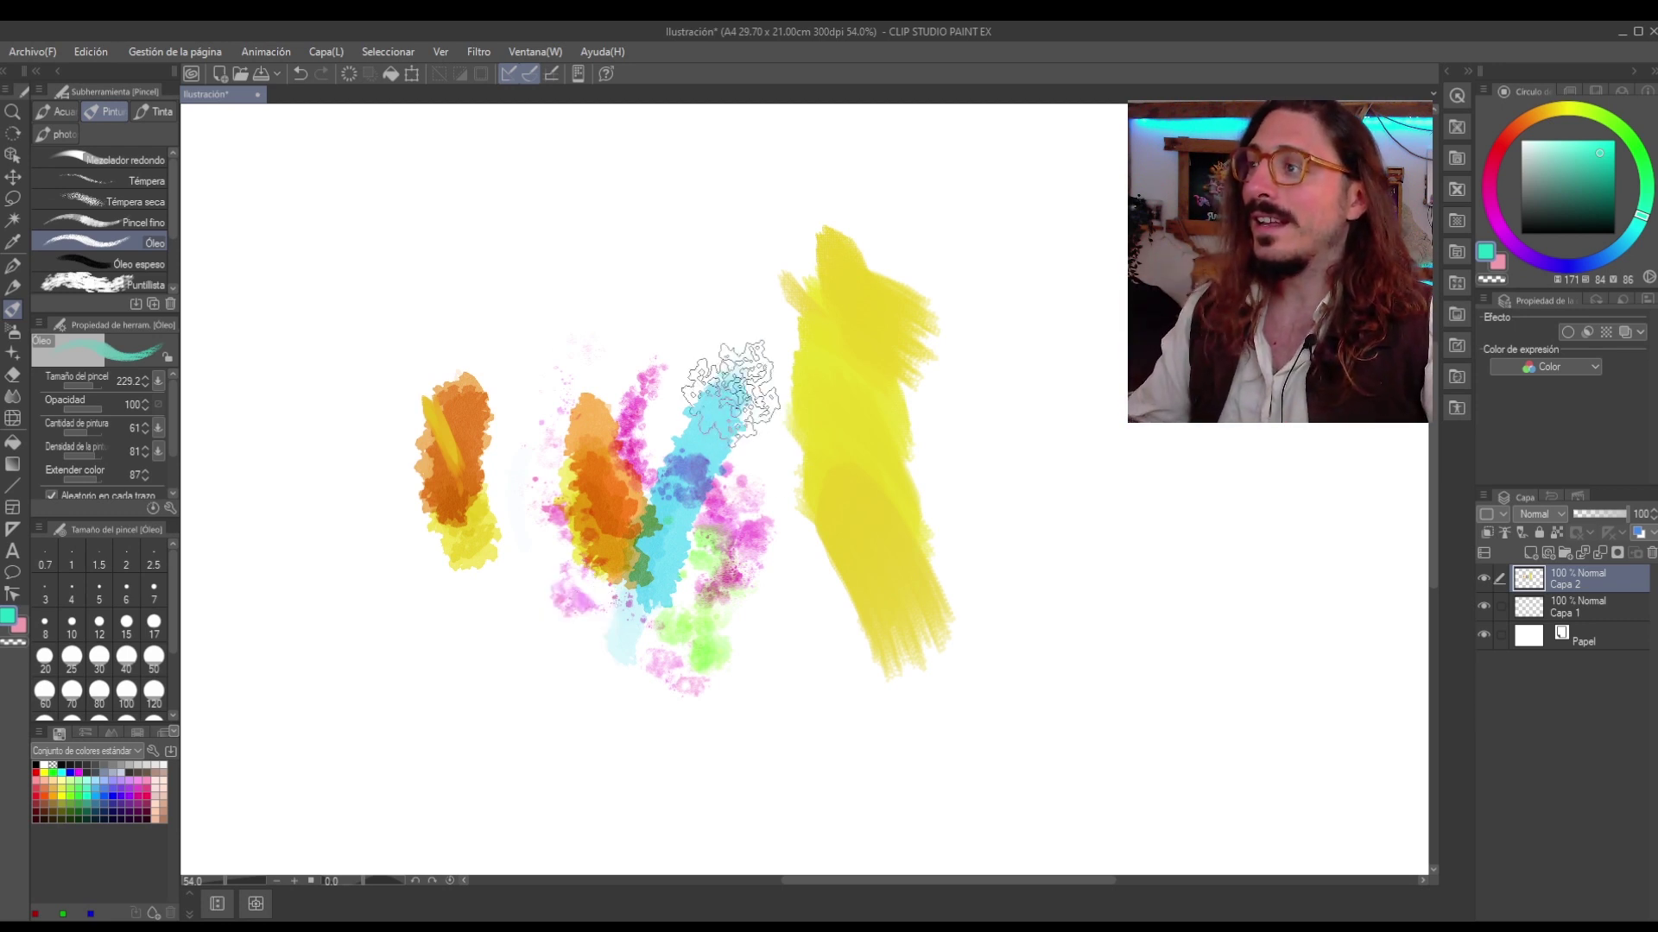
scroll(678, 456, "up", 1)
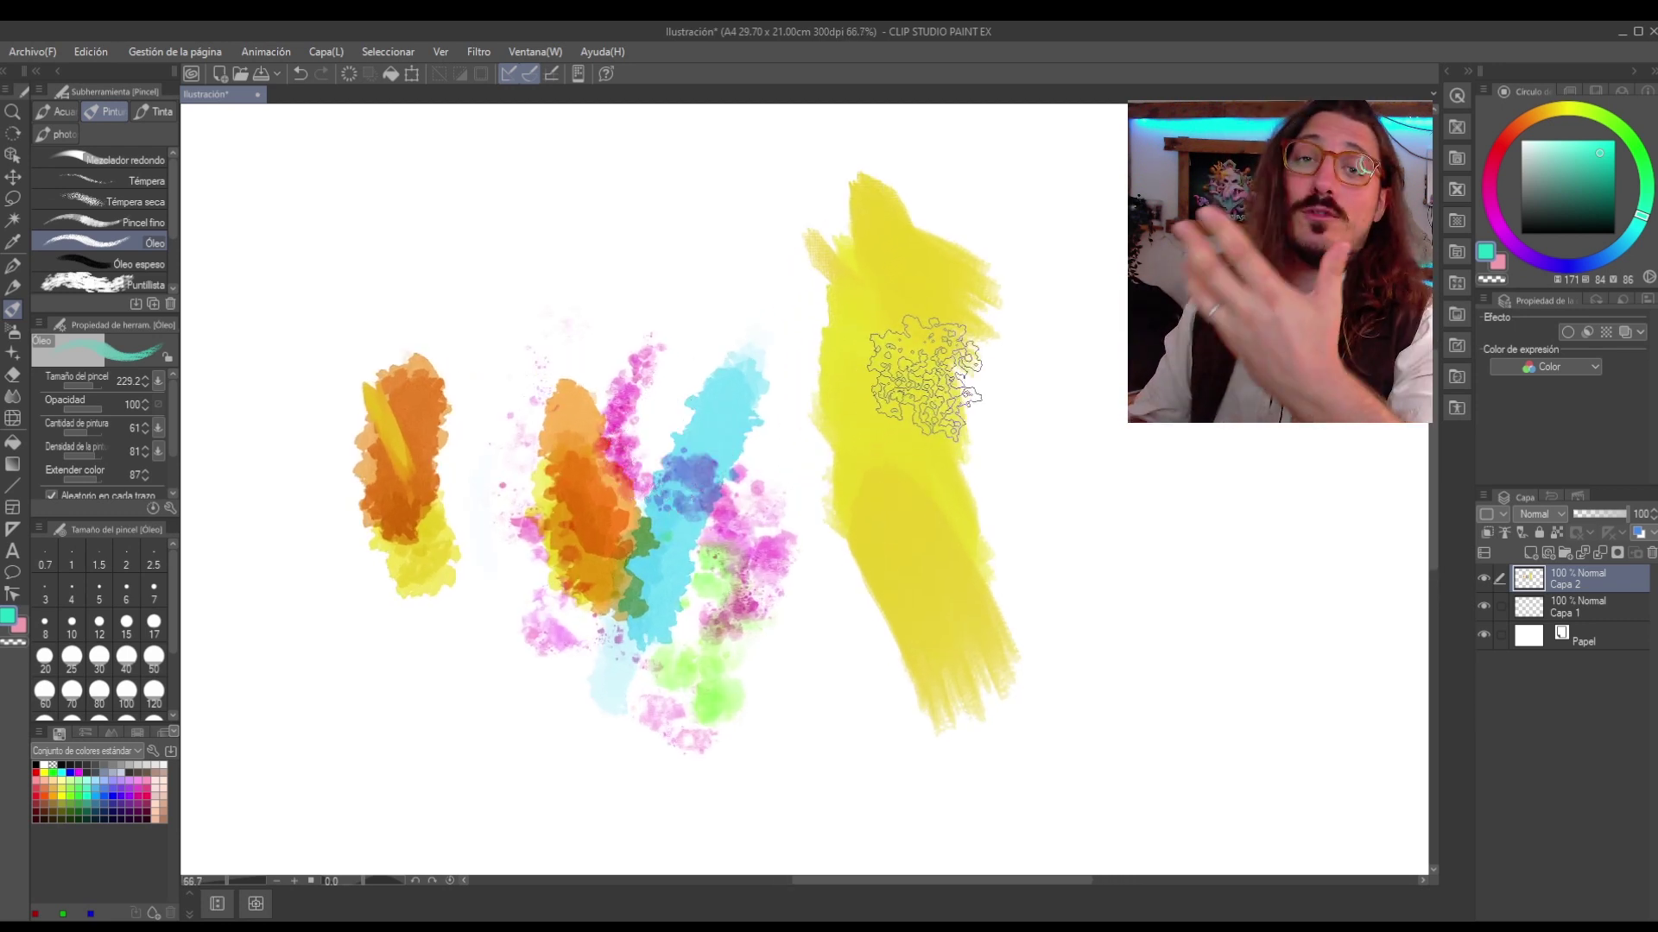
mouse_move(973, 313)
left_mouse_down()
mouse_move(1003, 369)
mouse_move(927, 277)
mouse_move(1001, 380)
mouse_move(944, 388)
left_mouse_up()
key("ctrl+z")
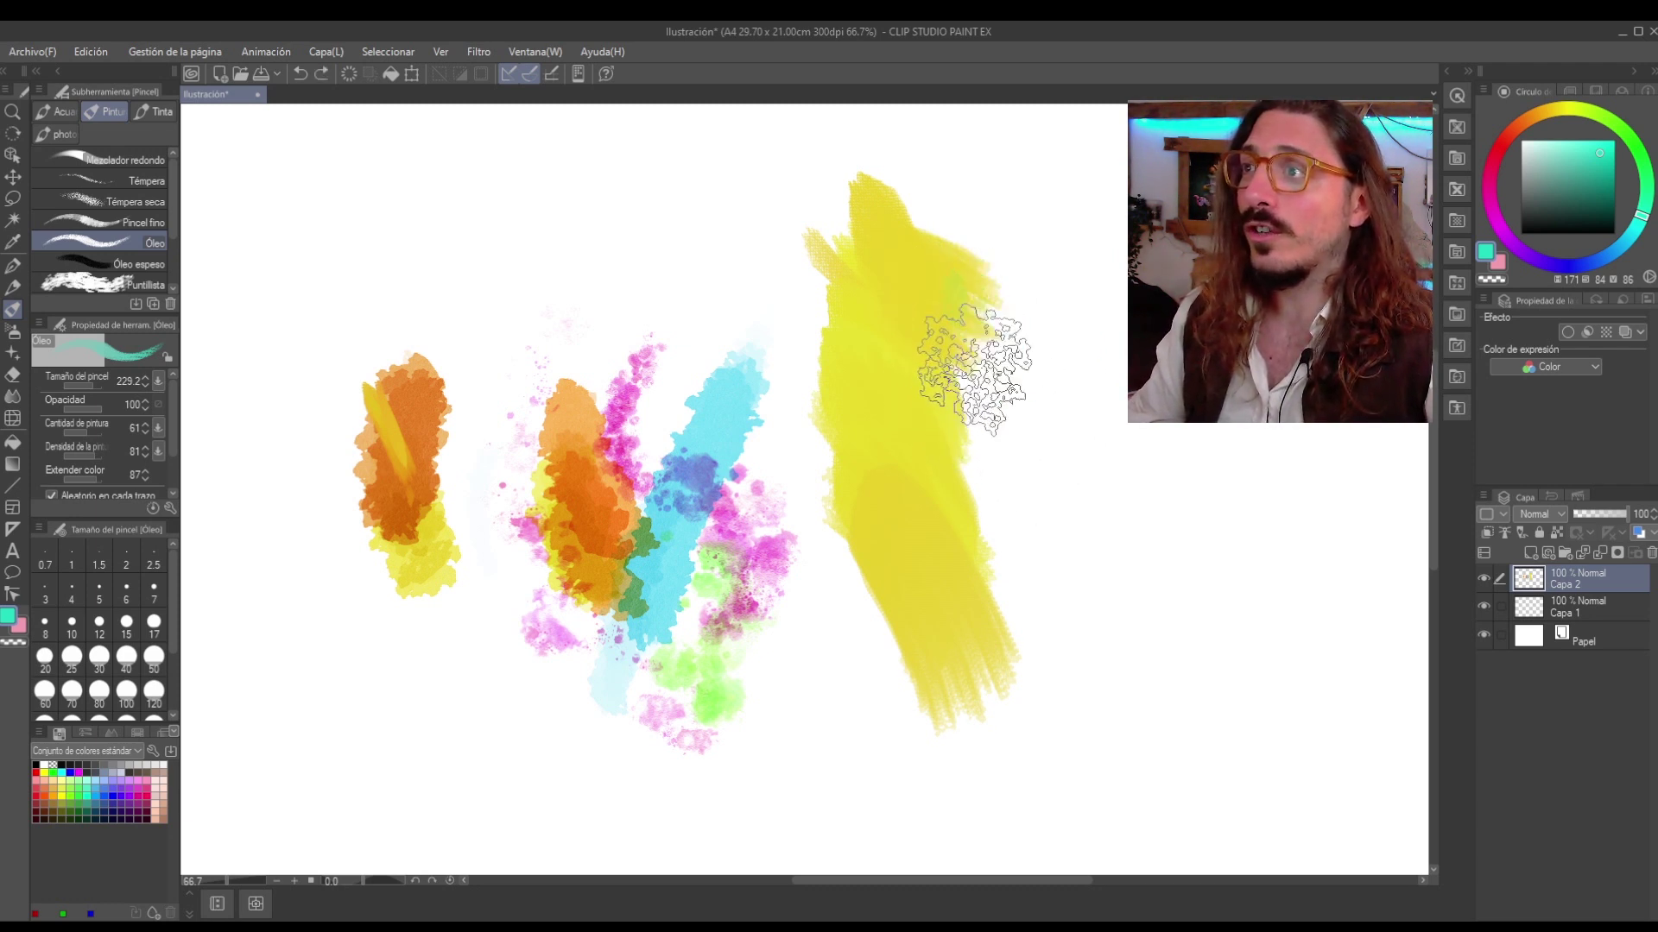
left_click_drag(952, 296, 1005, 379)
mouse_move(1014, 458)
left_mouse_down()
mouse_move(969, 277)
mouse_move(993, 509)
left_mouse_up()
mouse_move(931, 328)
left_mouse_down()
mouse_move(991, 478)
mouse_move(1013, 595)
left_mouse_up()
scroll(984, 475, "down", 1)
scroll(975, 475, "up", 2)
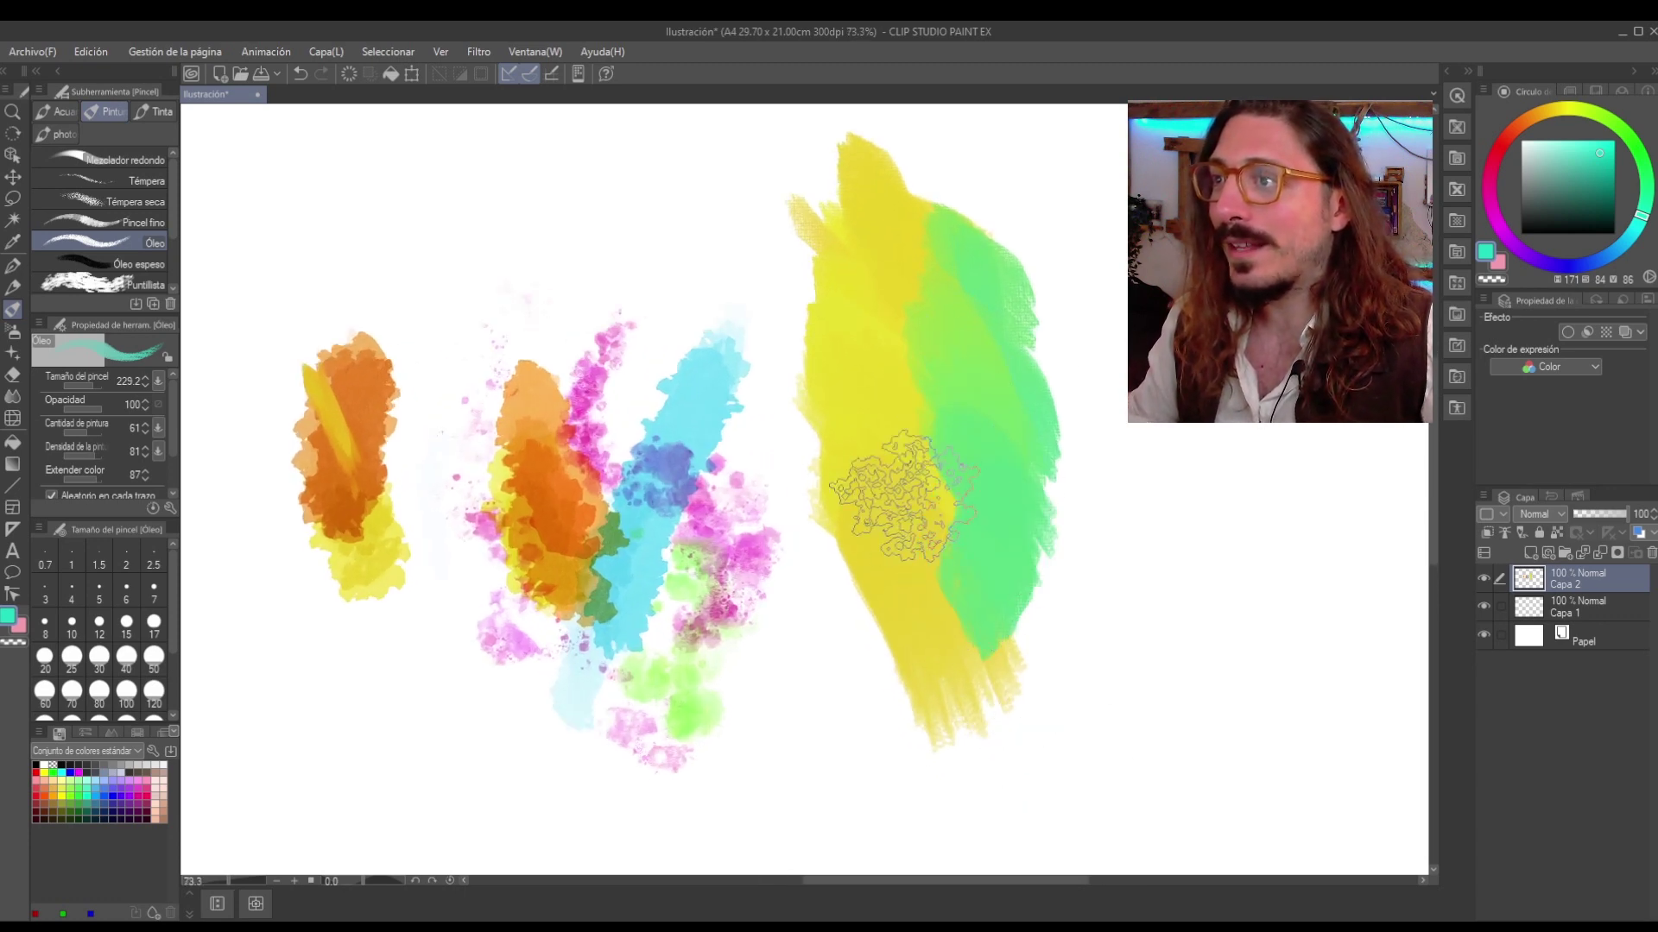
Add more turquoise paint at the lower end of the green area, including a faint textured dab beside the yellow tip.
left_click_drag(976, 527, 1049, 671)
left_click_drag(988, 620, 1028, 685)
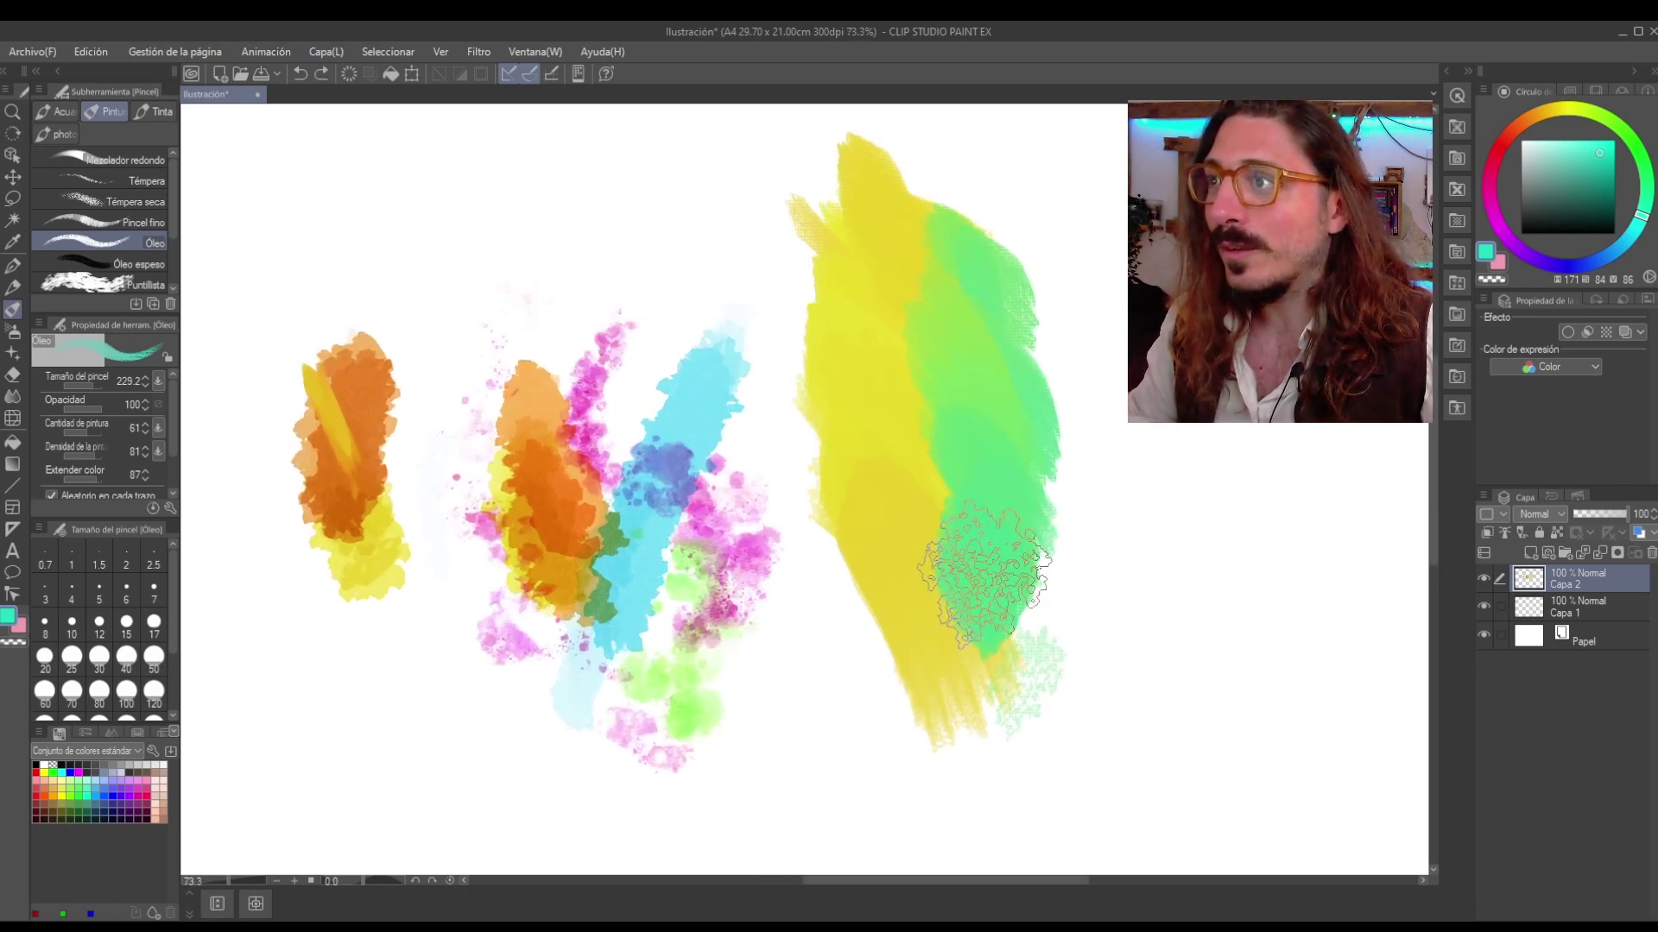
scroll(936, 156, "down", 1)
scroll(937, 173, "up", 3)
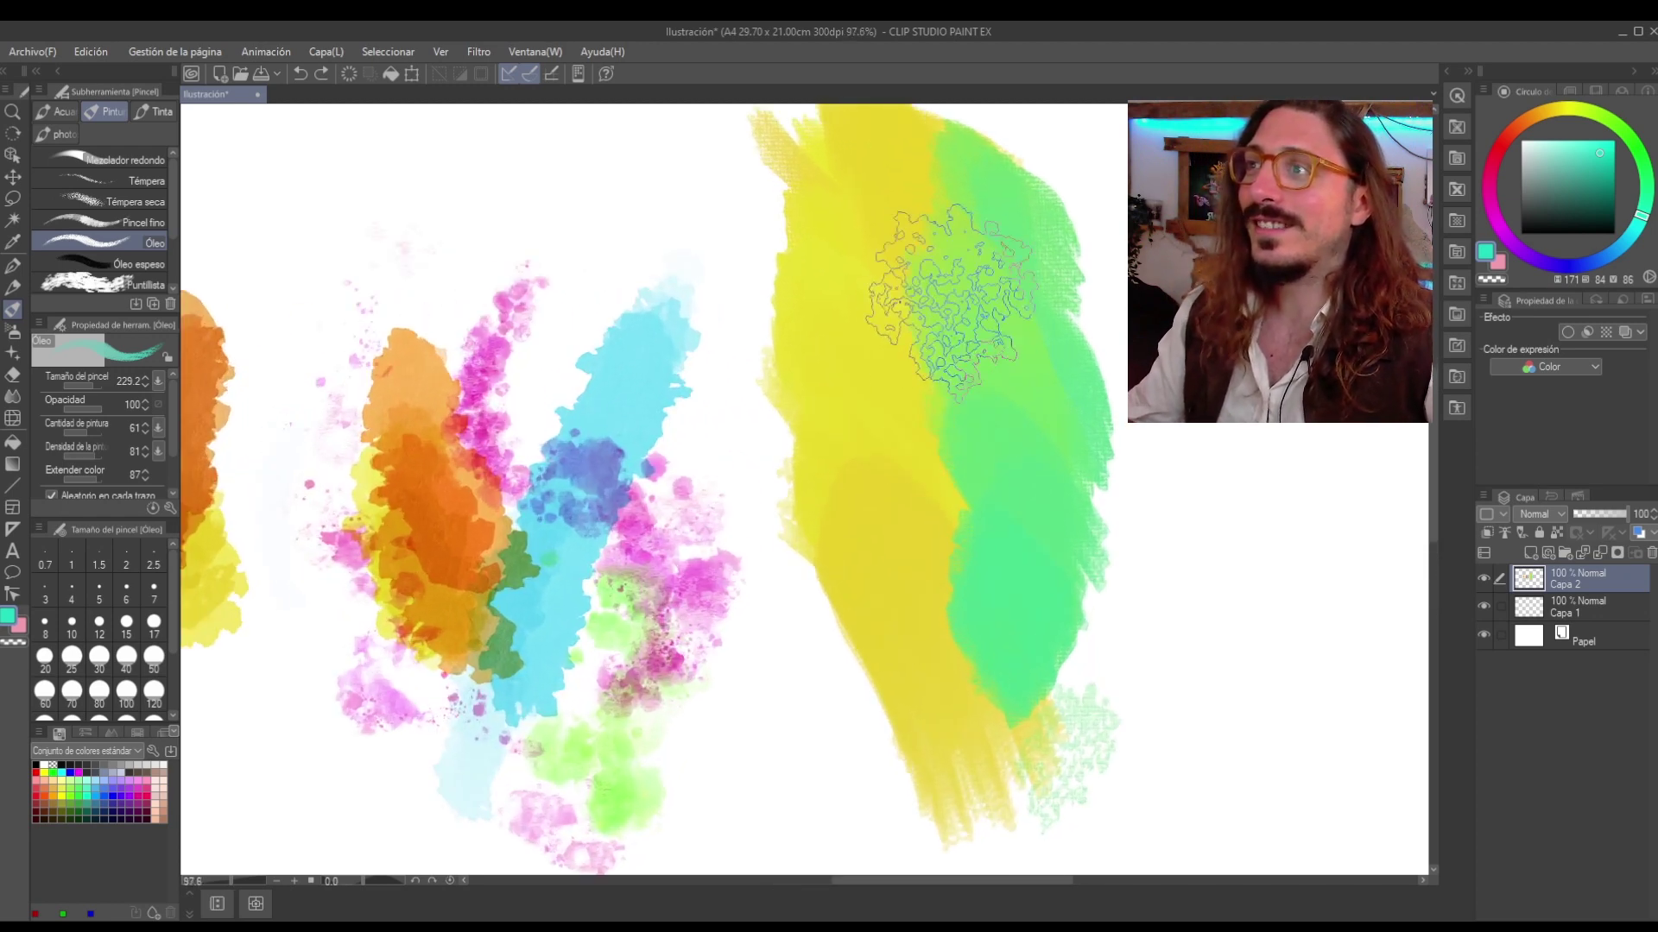
scroll(1001, 362, "down", 2)
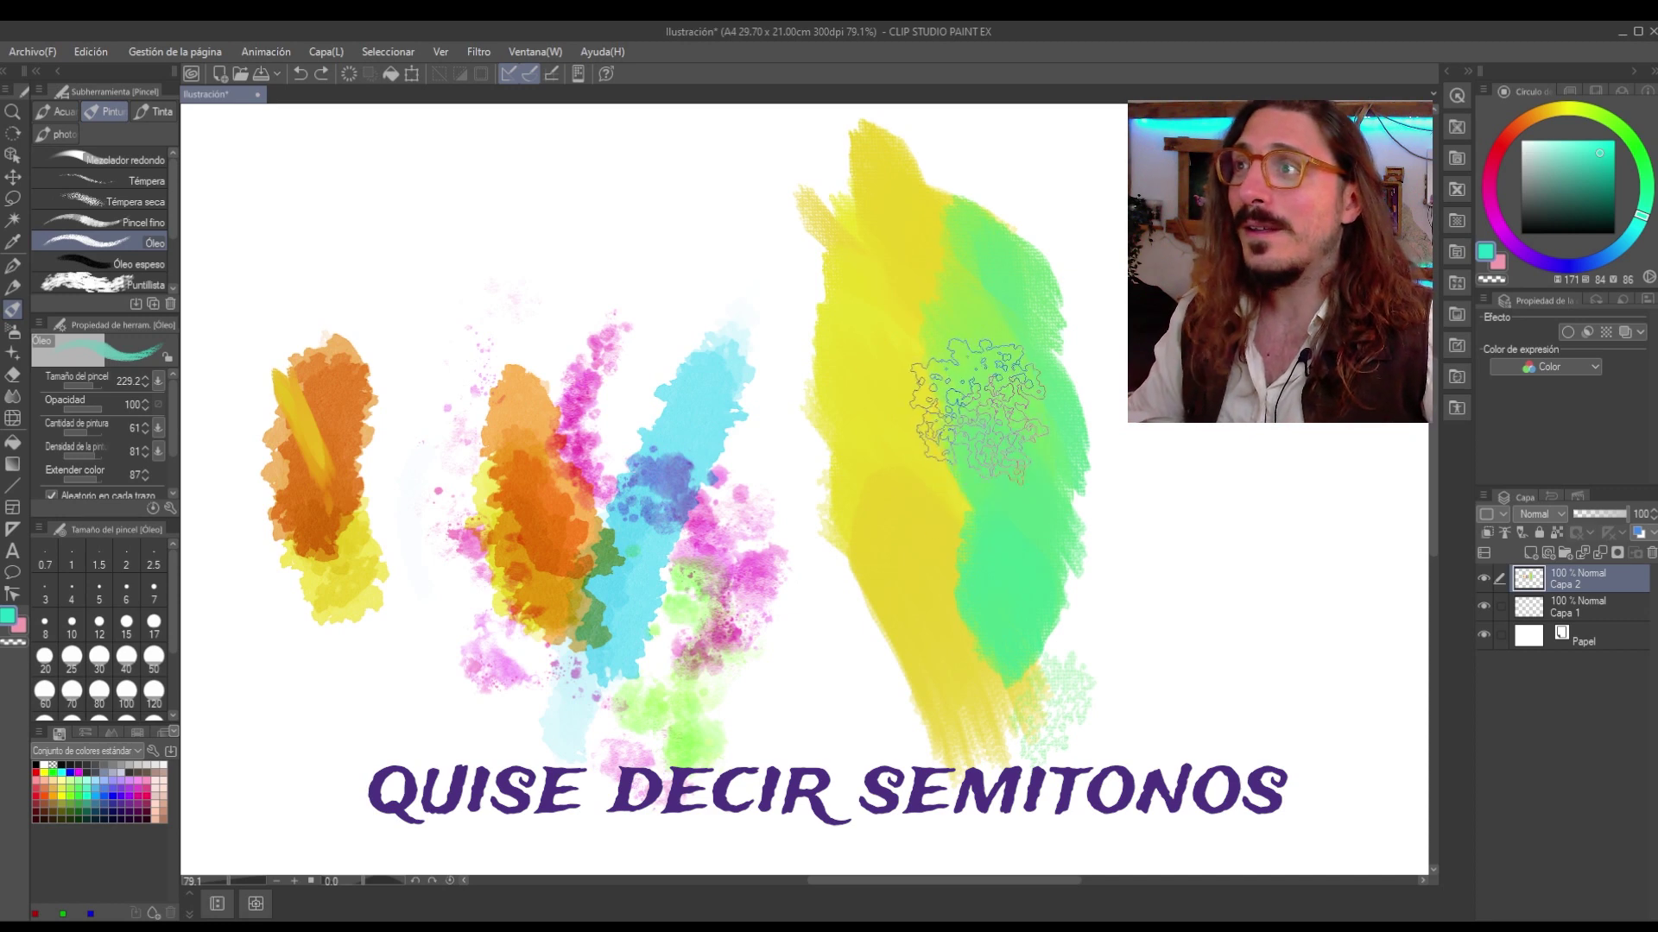
scroll(949, 384, "up", 2)
scroll(1028, 587, "down", 4)
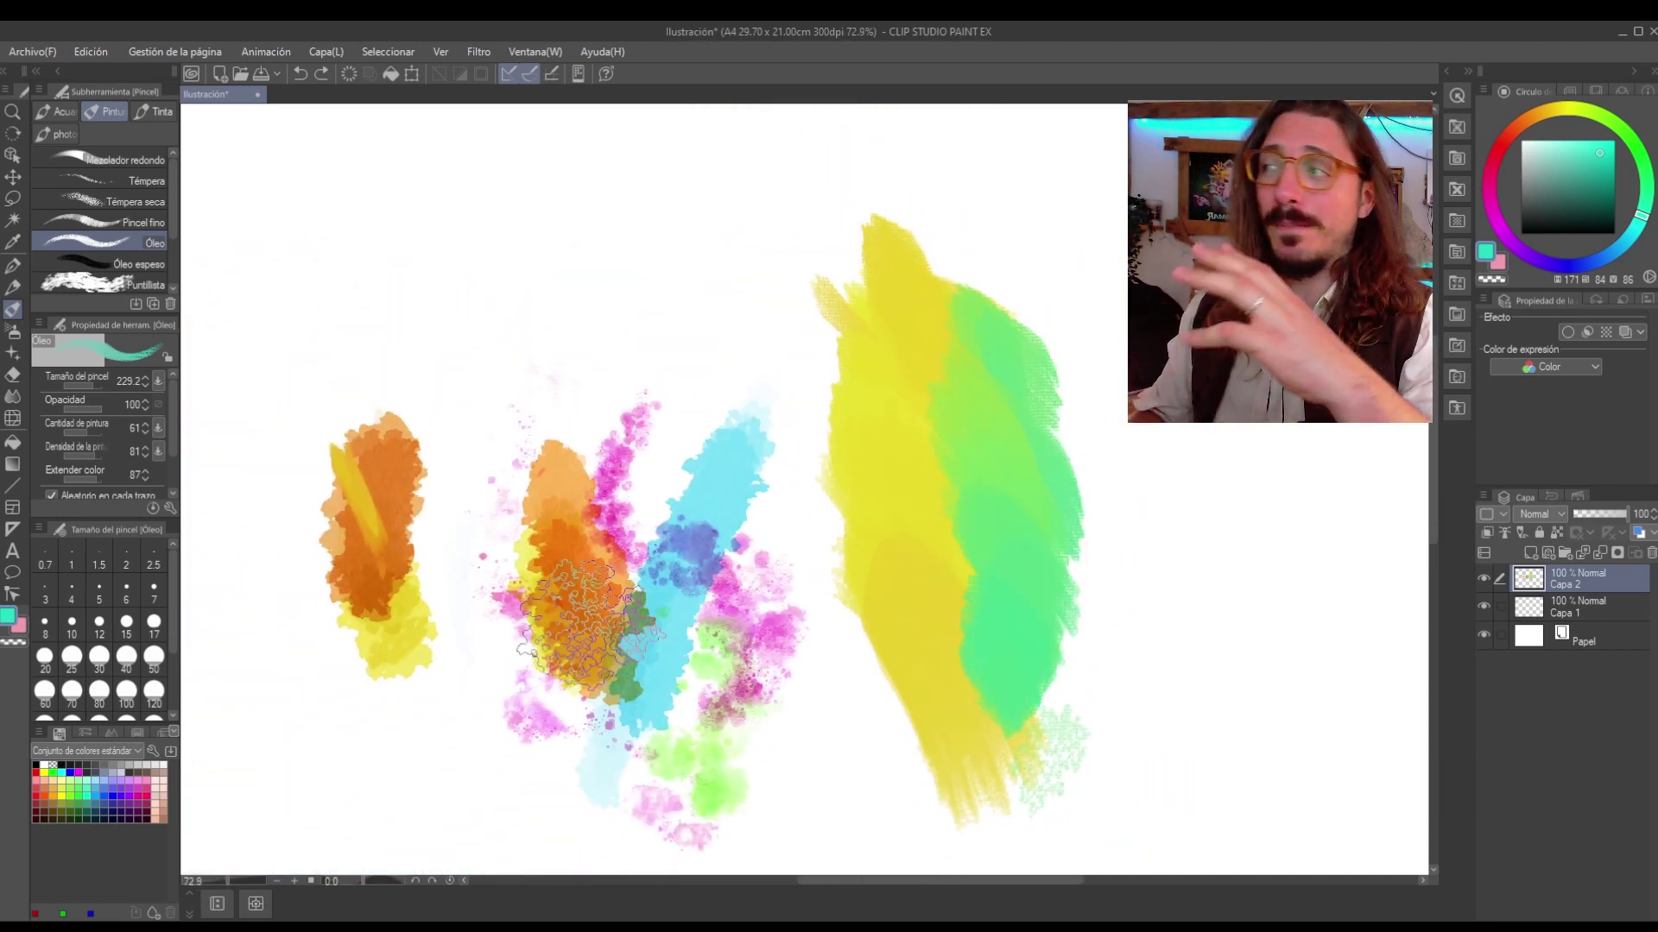
scroll(173, 421, "down", 2)
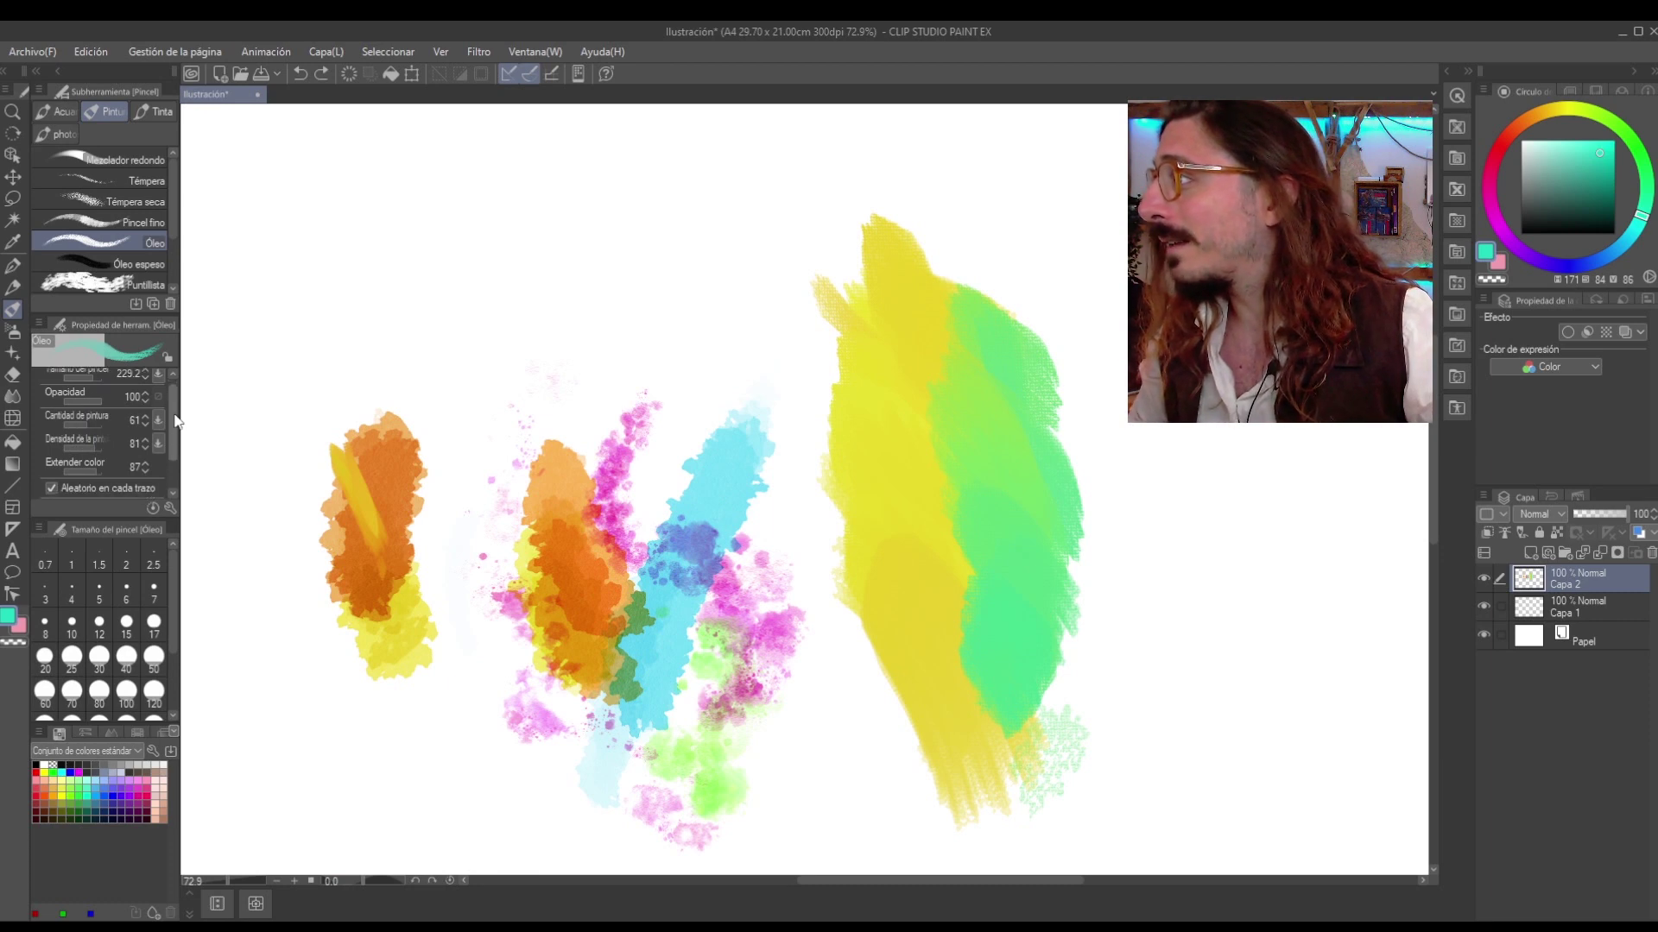
Change the colour to magenta and paint broad Óleo strokes over the lower end of the yellow and green shape.
scroll(175, 447, "up", 2)
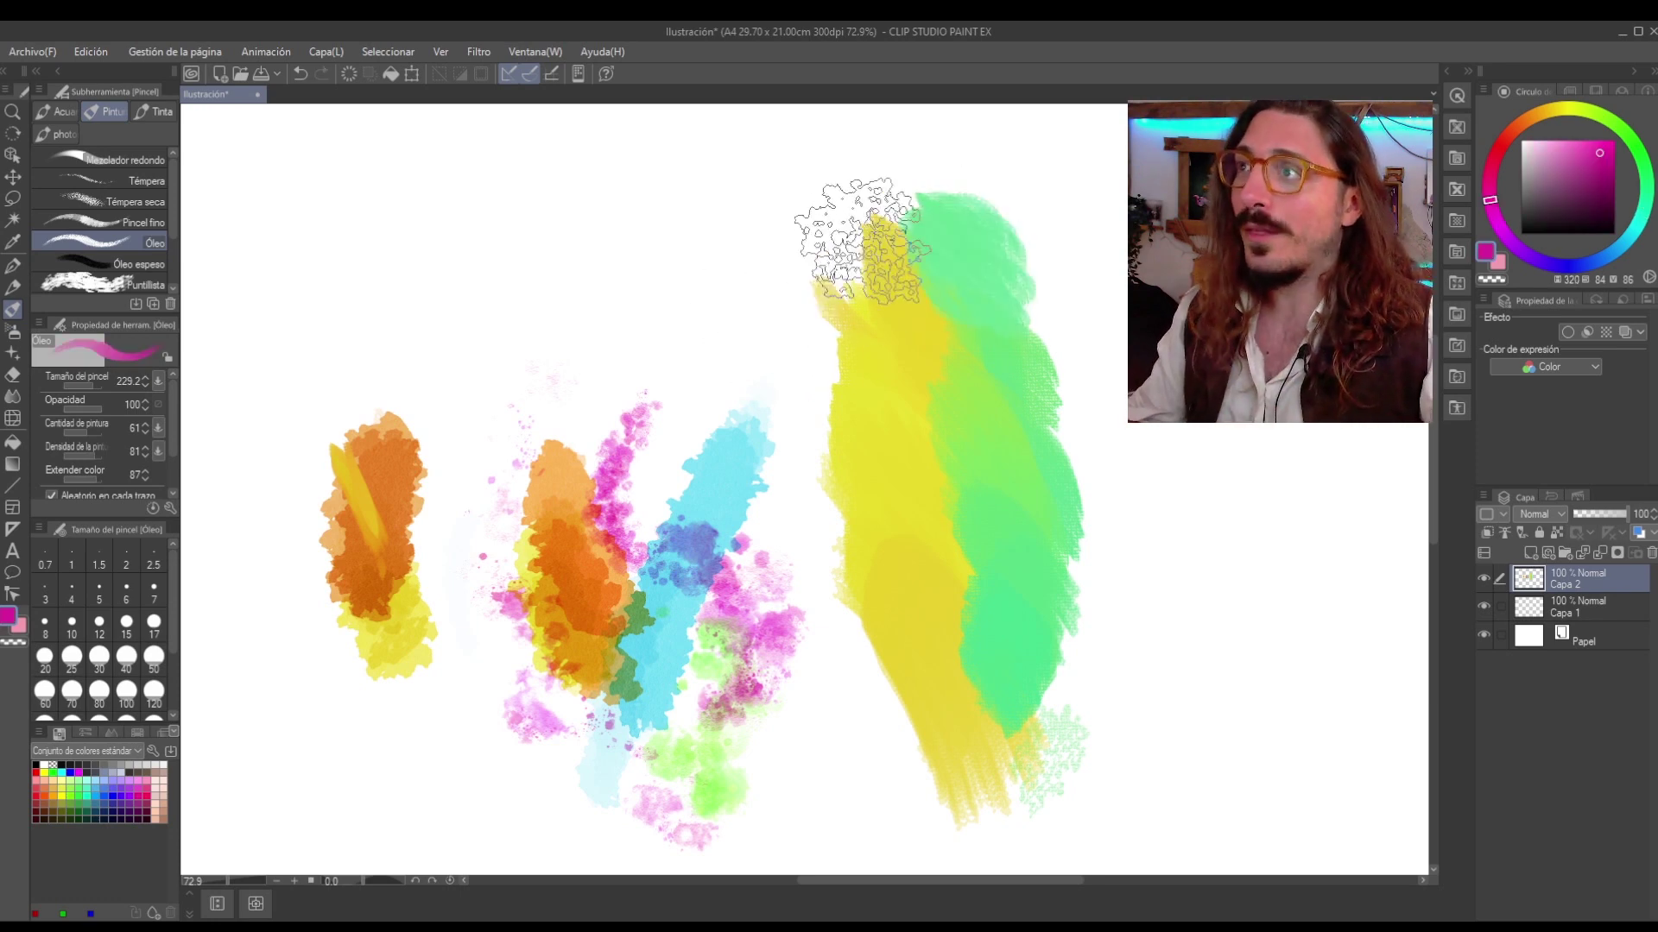
scroll(991, 457, "down", 1)
scroll(991, 457, "down", 1)
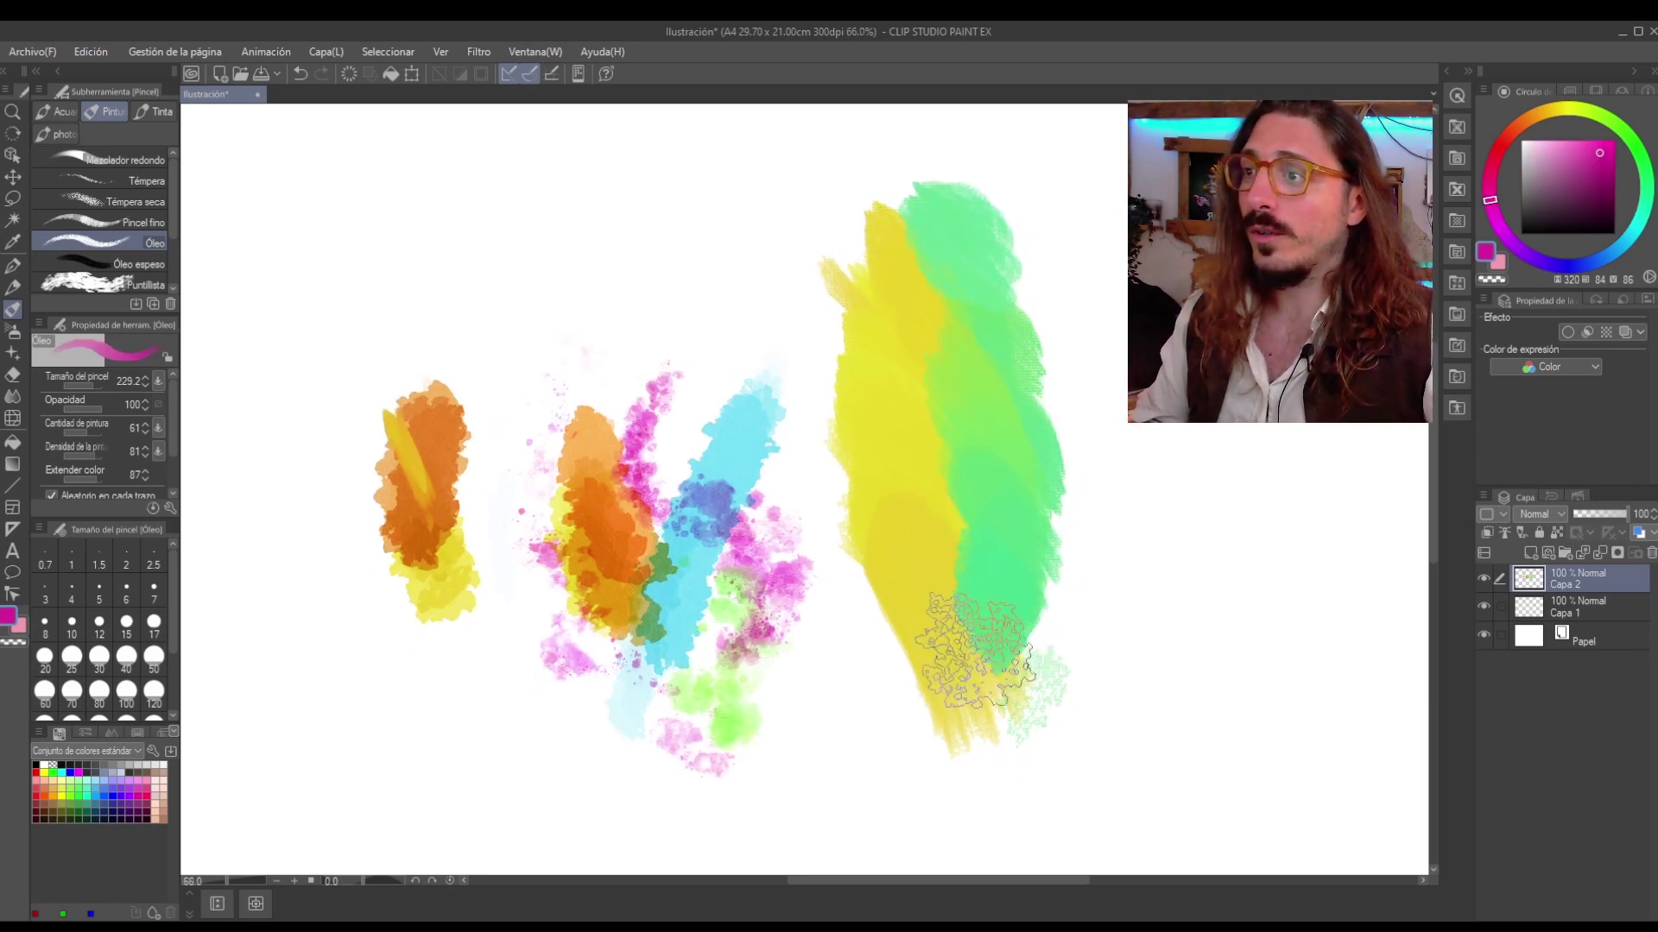
mouse_move(924, 605)
left_mouse_down()
mouse_move(981, 647)
mouse_move(909, 605)
left_mouse_up()
left_click_drag(974, 656, 1023, 708)
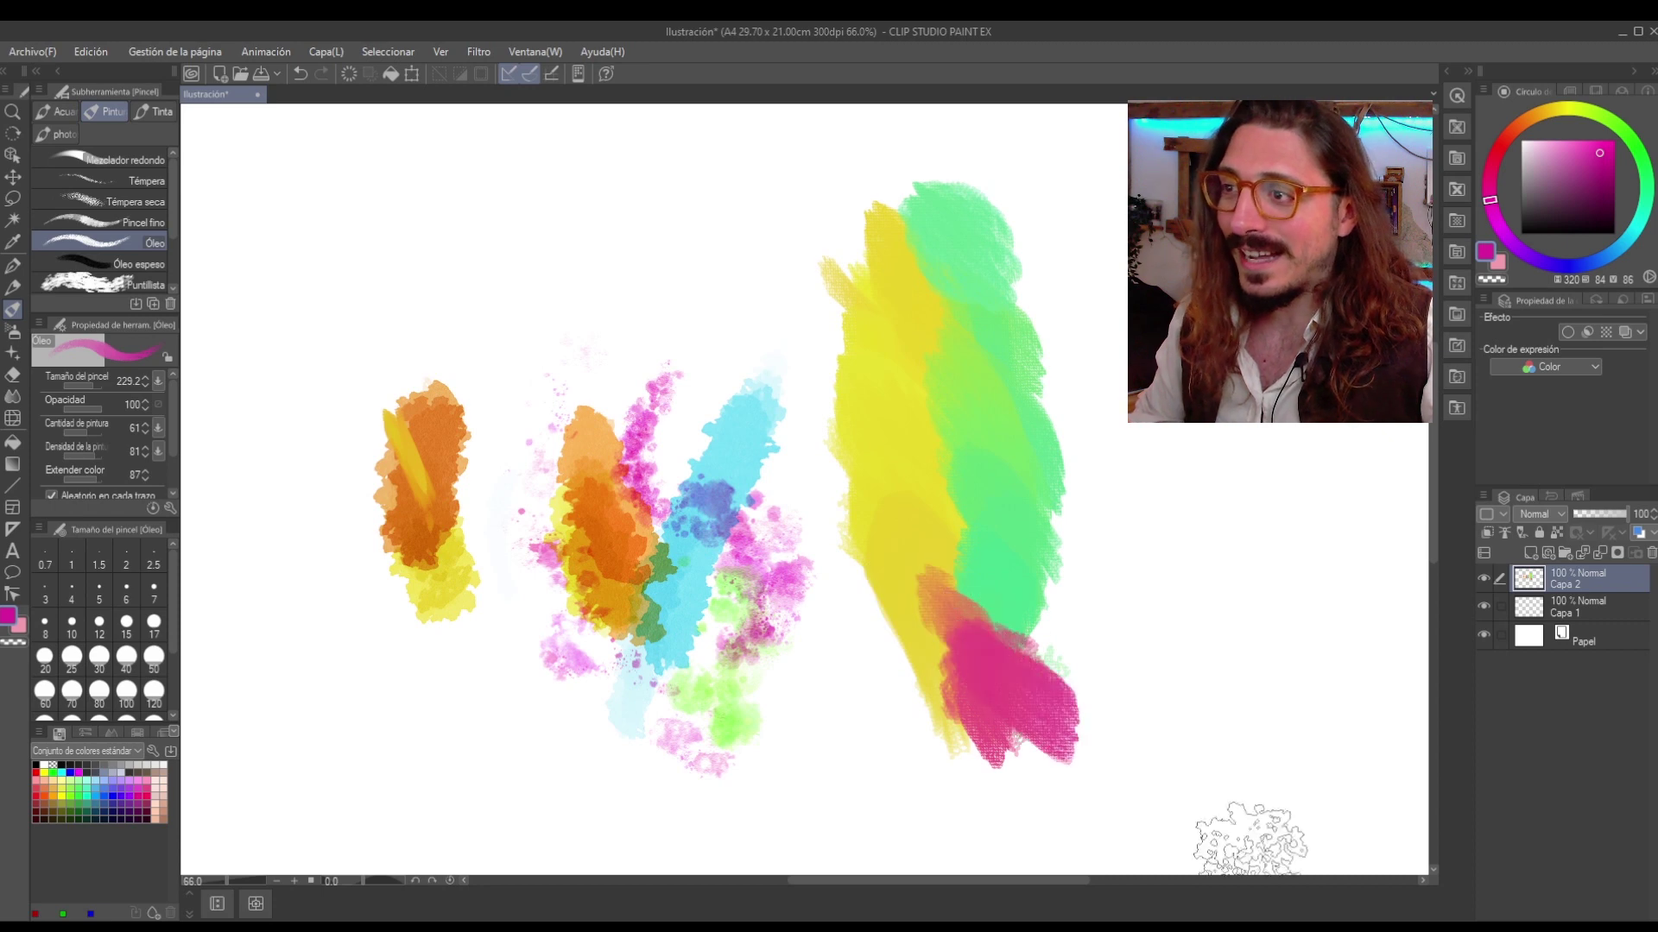
key("ctrl+z")
Paint a narrower magenta Óleo streak up the boundary between the yellow and green areas.
left_click_drag(970, 618, 960, 521)
mouse_move(922, 423)
left_mouse_down()
mouse_move(918, 518)
mouse_move(928, 423)
left_mouse_up()
scroll(965, 749, "down", 1)
scroll(968, 729, "up", 2)
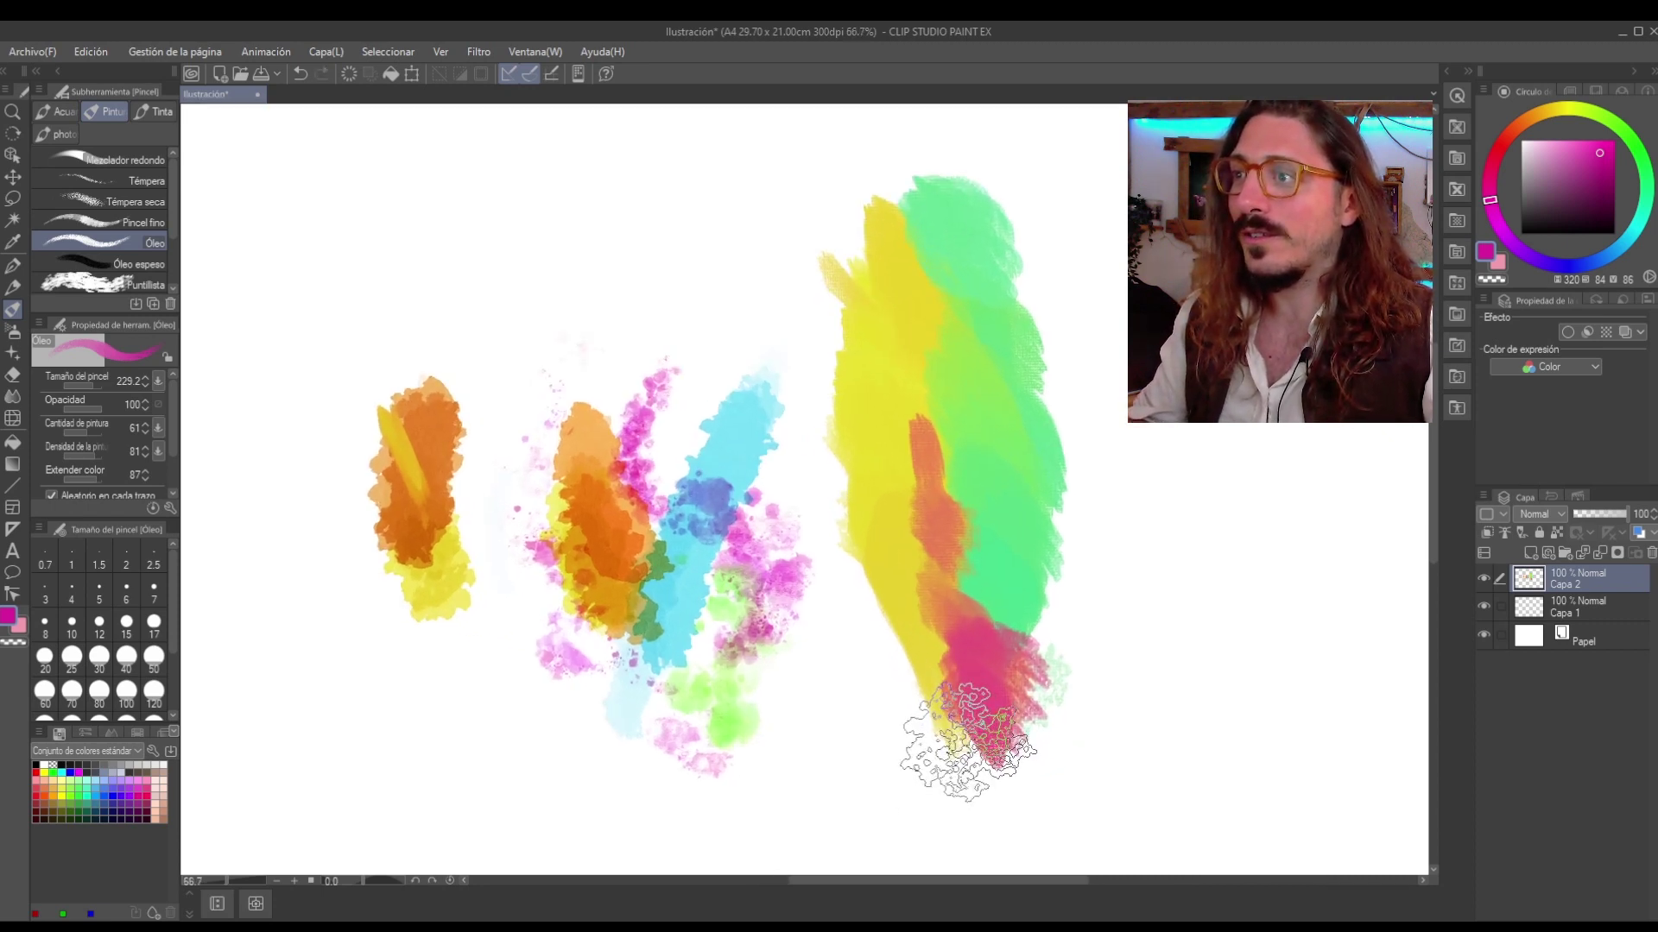
scroll(924, 663, "down", 2)
scroll(915, 663, "down", 1)
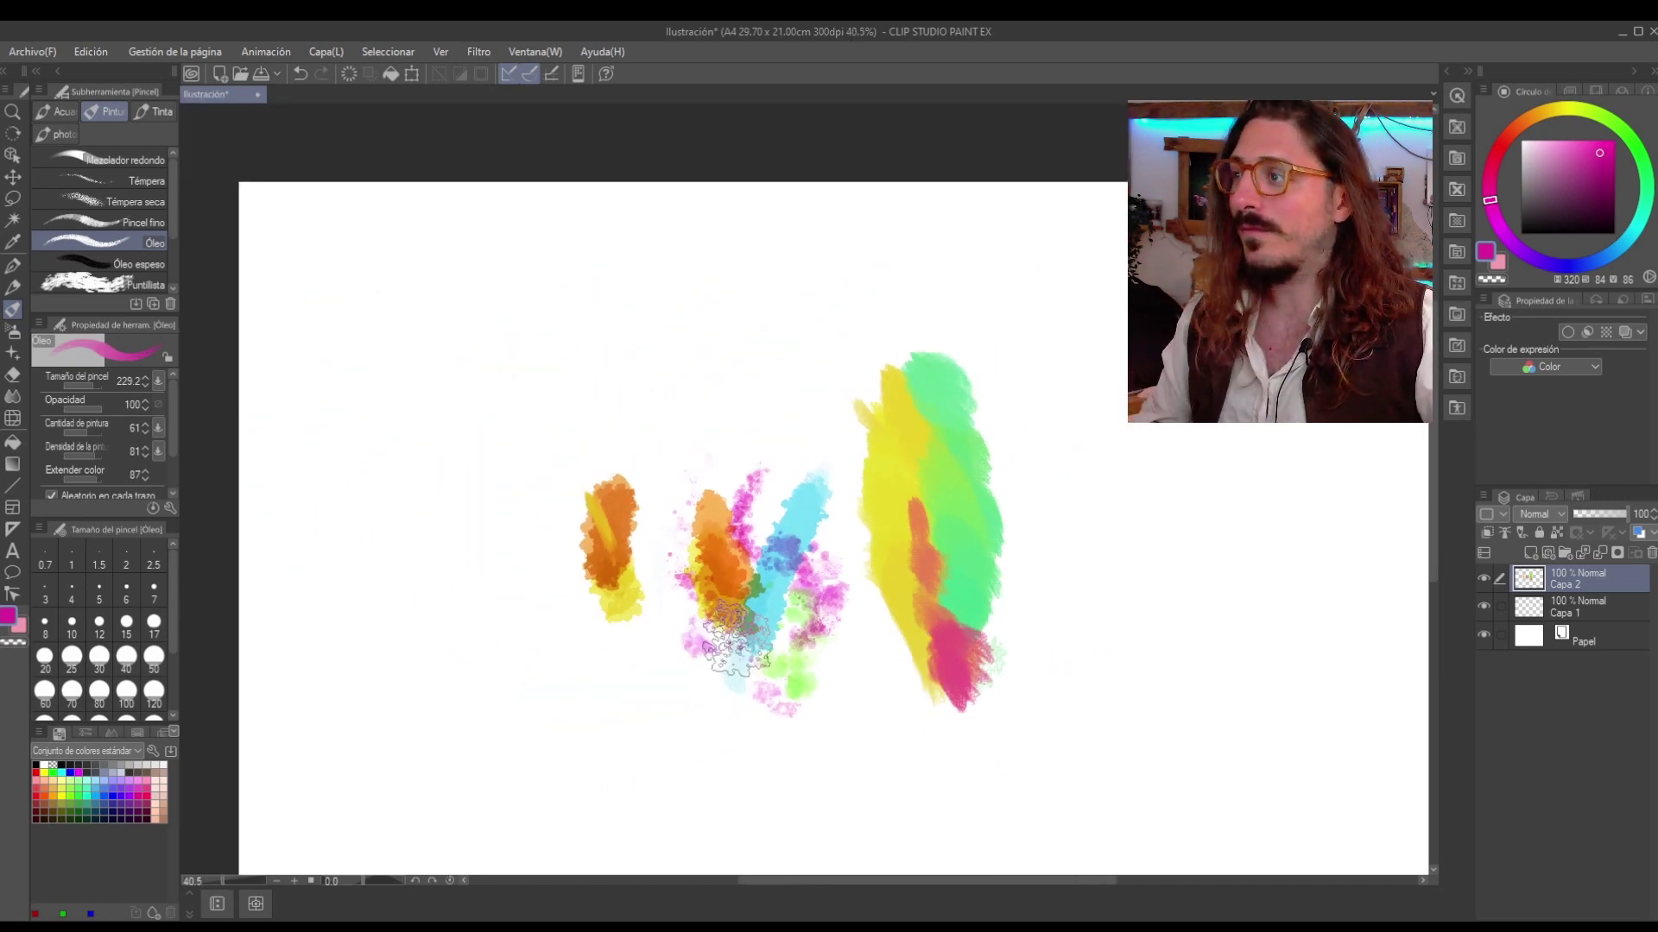
scroll(738, 605, "up", 2)
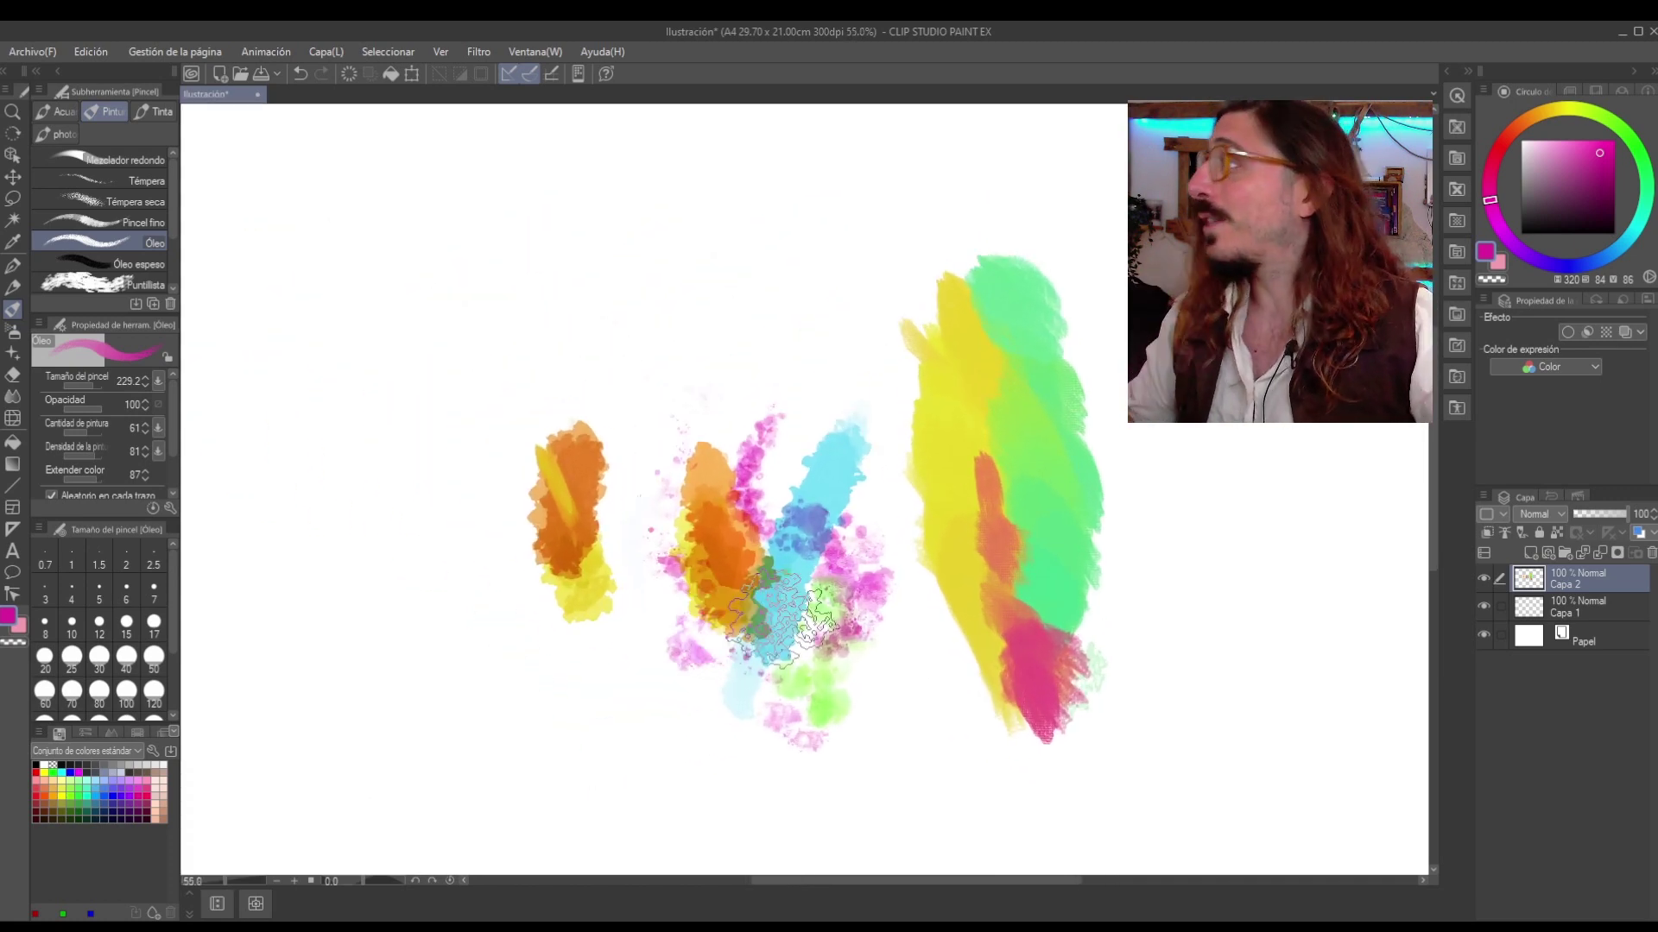
Try a magenta Óleo stroke on the blank canvas above the colour patches and undo it.
left_click(79, 162)
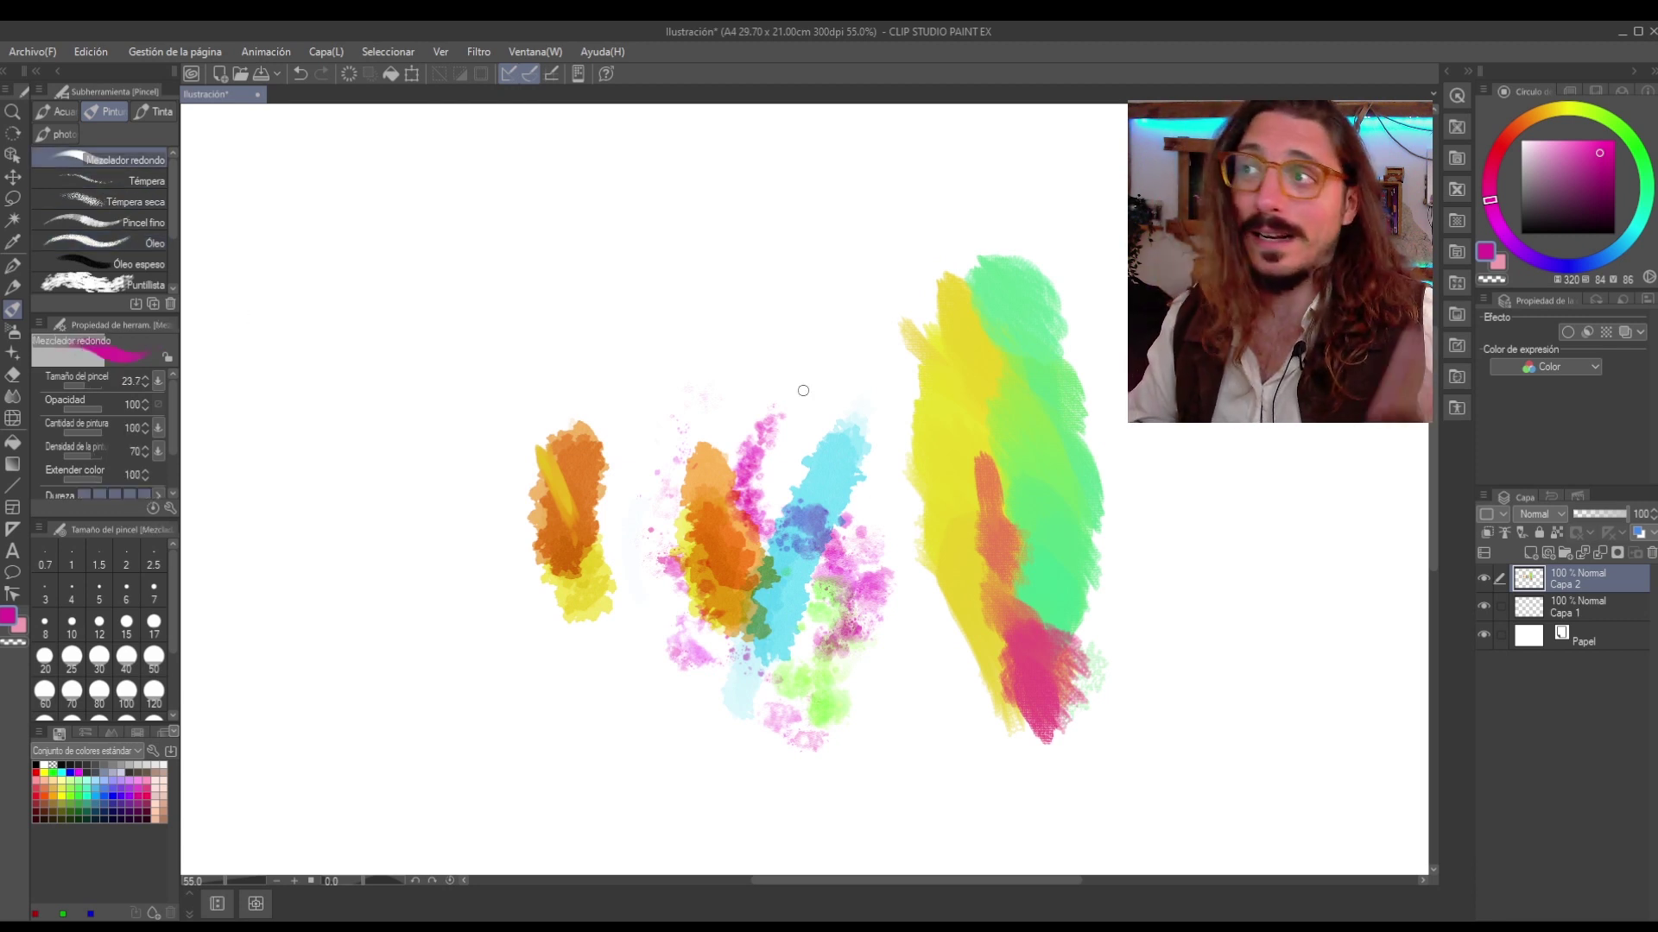
left_click(108, 243)
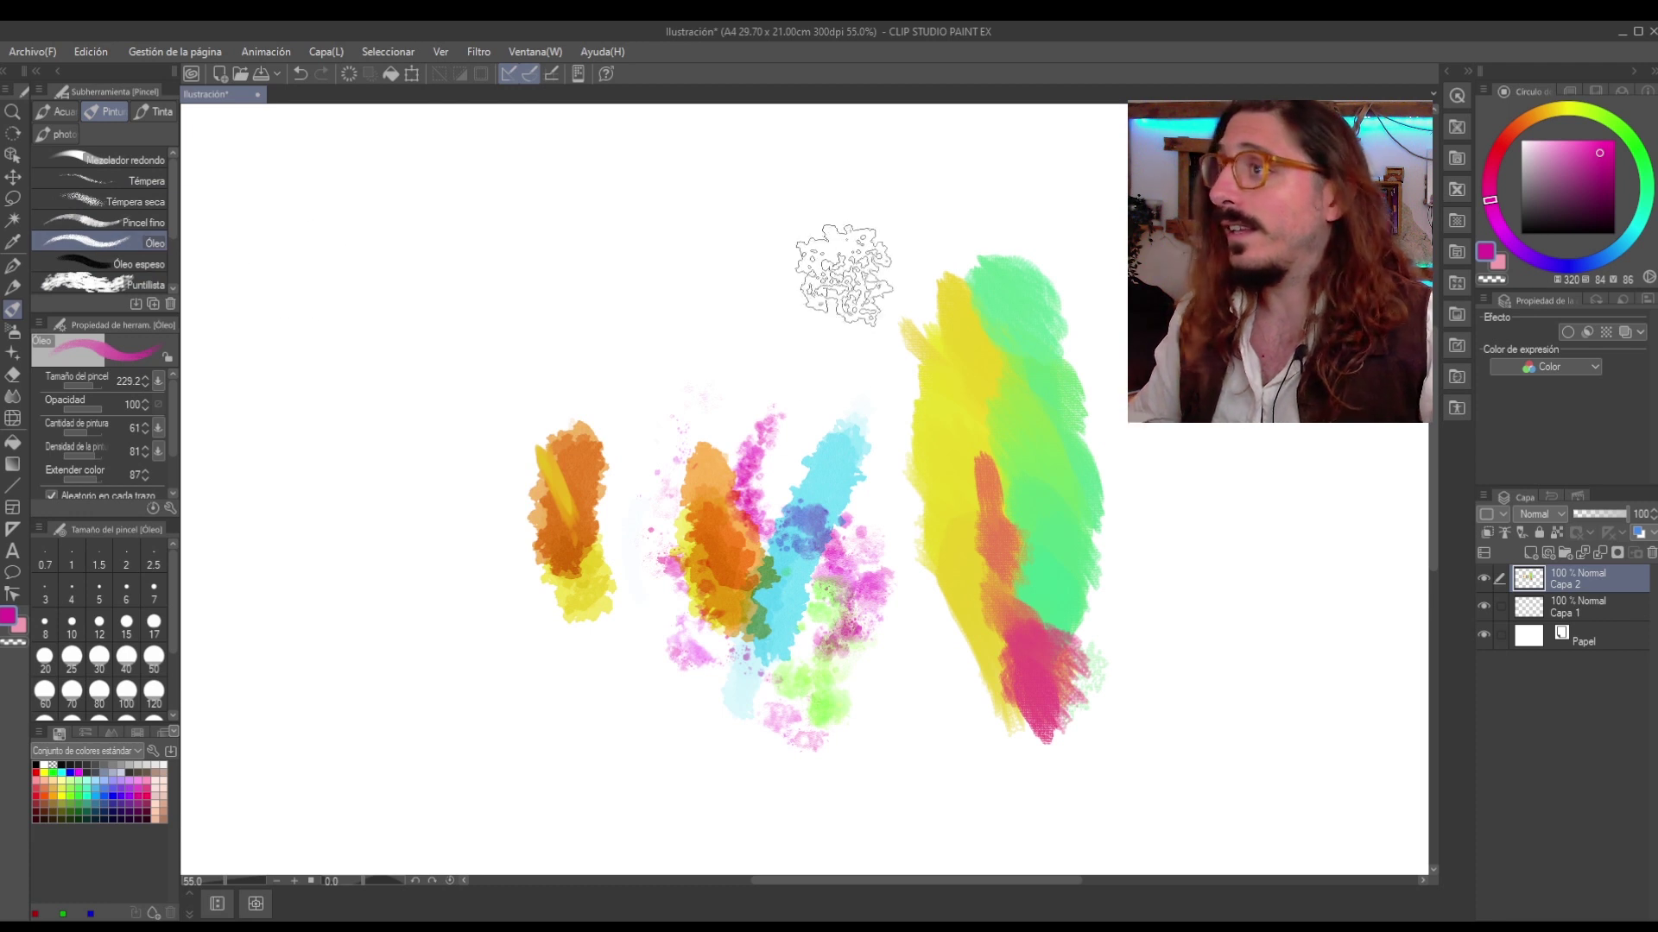
left_click_drag(851, 298, 673, 198)
key("ctrl+z")
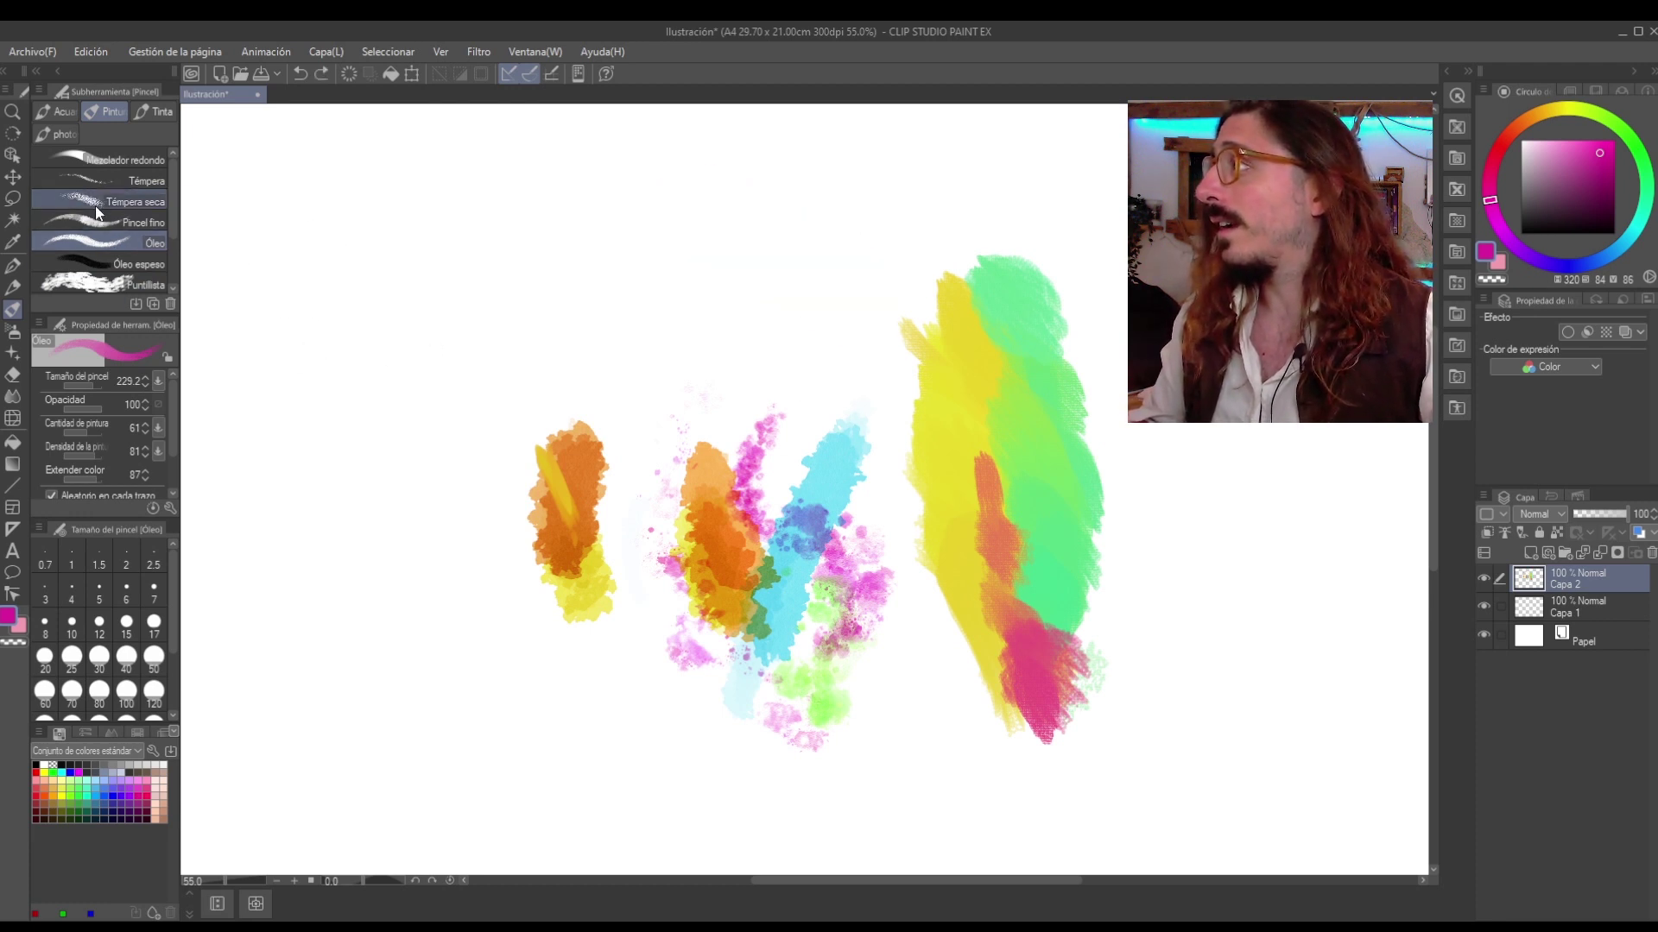
Switch to the Mezclador redondo brush and paint short turquoise strokes at size 52.9 over the upper part of the yellow shape.
left_click(78, 160)
mouse_move(852, 254)
left_mouse_down()
mouse_move(752, 295)
mouse_move(704, 284)
left_mouse_up()
key("ctrl+z")
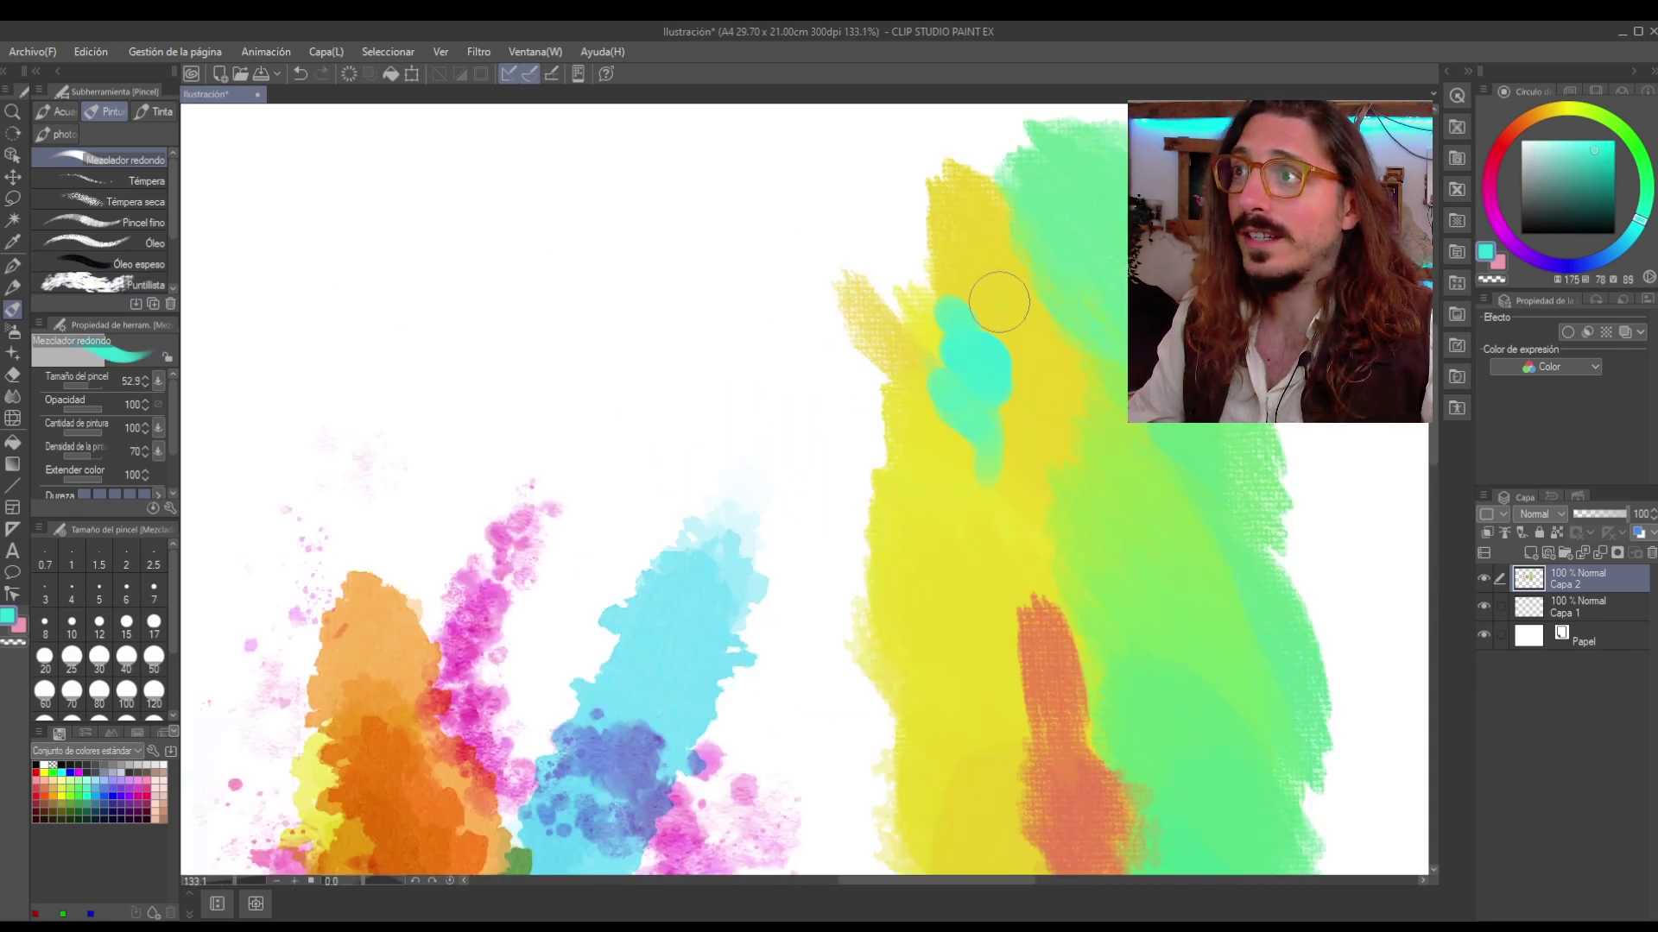
left_click_drag(999, 302, 924, 234)
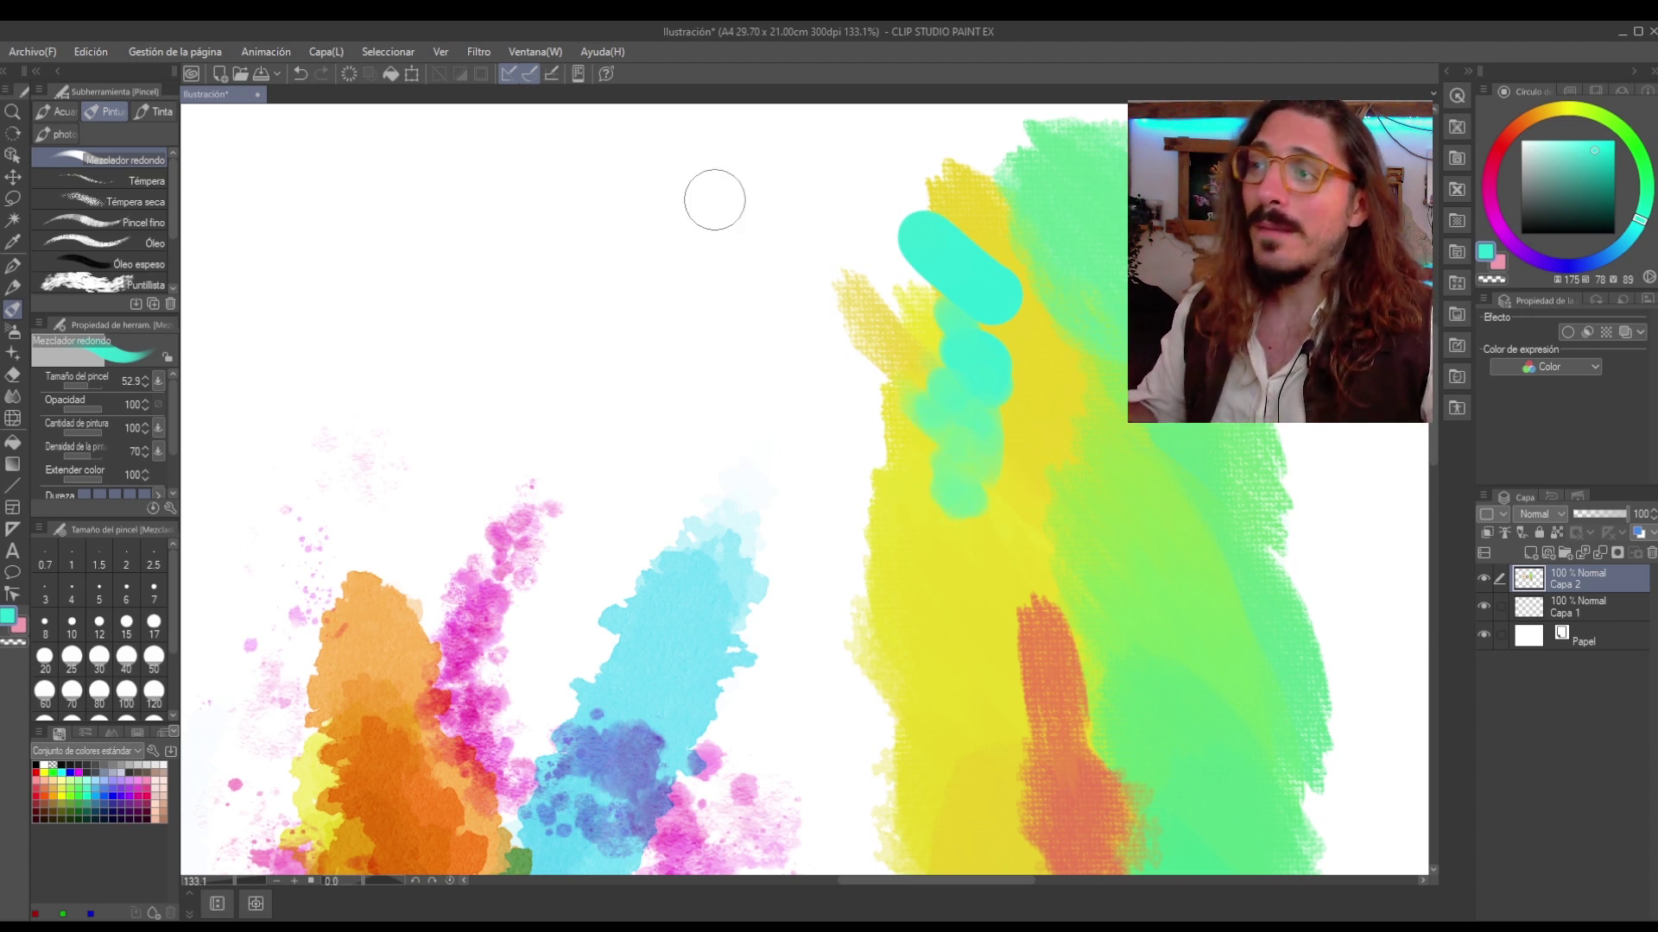
left_click_drag(944, 523, 906, 501)
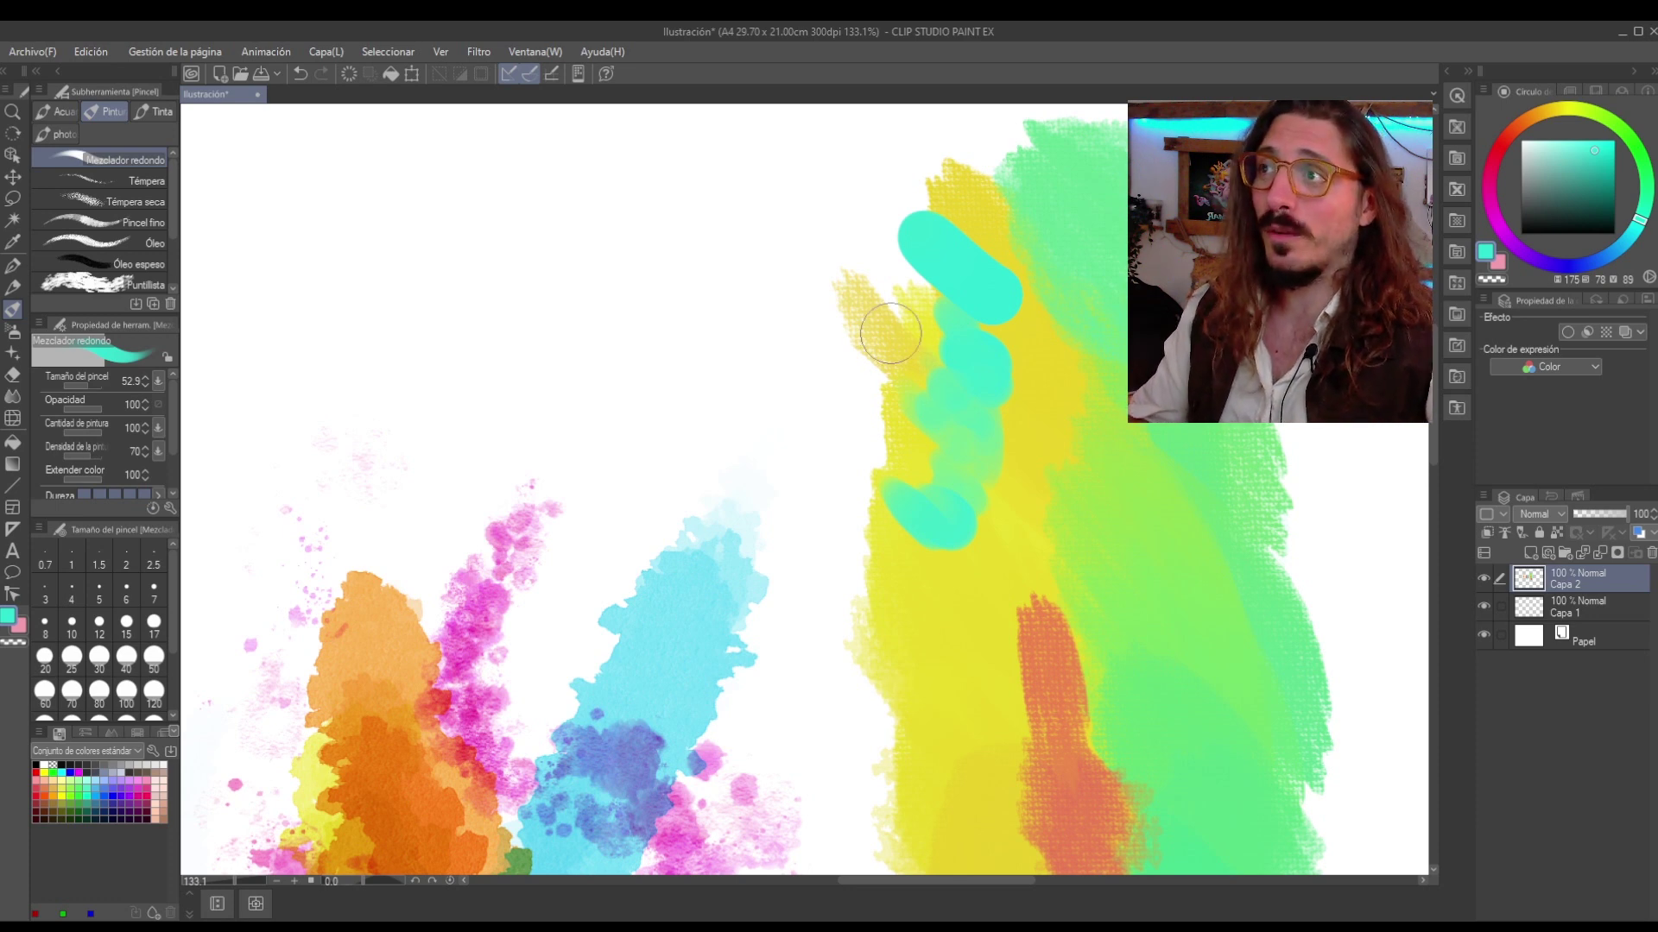
mouse_move(806, 211)
left_mouse_down()
mouse_move(771, 284)
mouse_move(779, 322)
left_mouse_up()
key("ctrl+z")
scroll(831, 294, "down", 6)
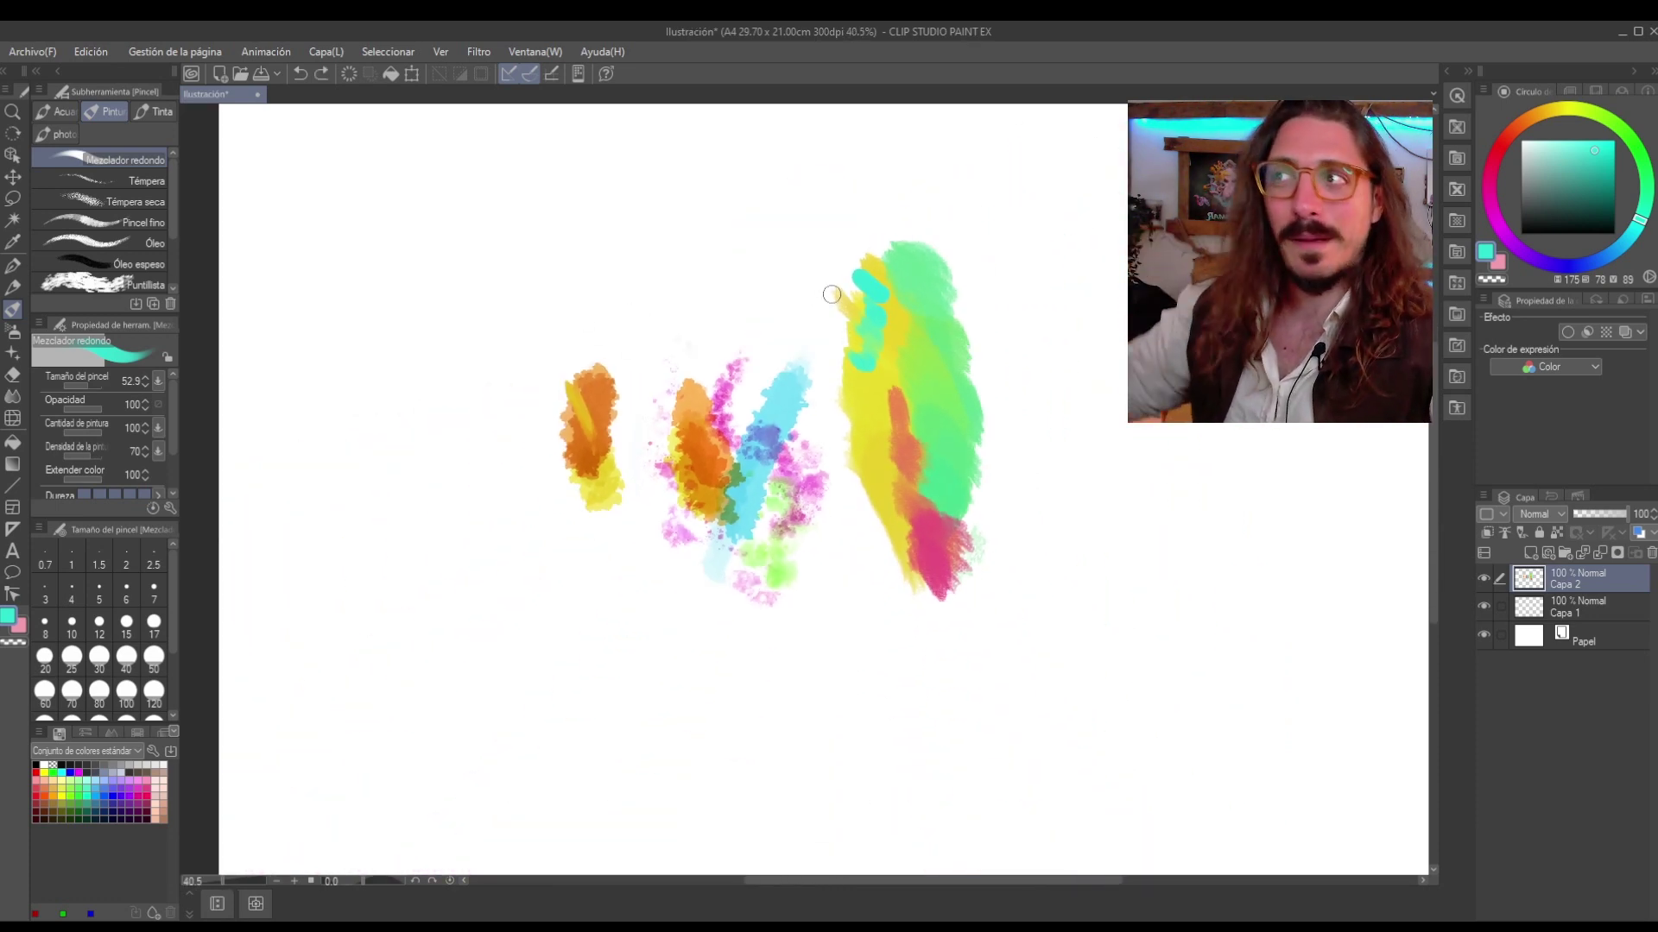
scroll(707, 392, "up", 1)
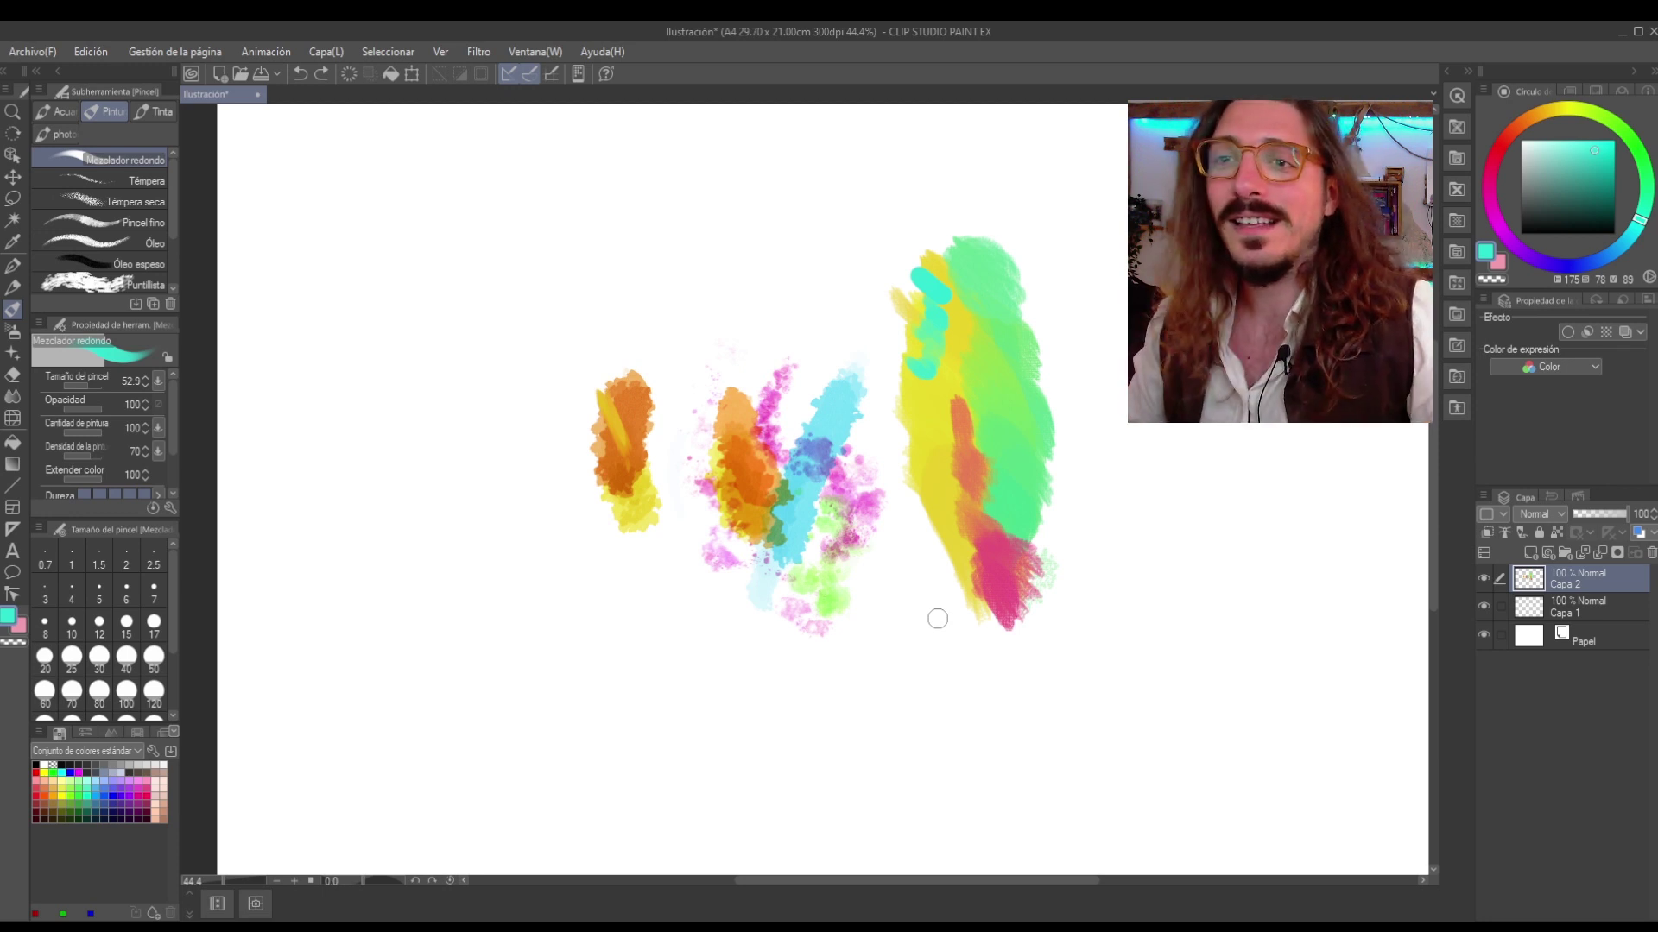
Hide Capa 2, add a new layer above it and try curved dark grey Lápiz strokes at size 36.7.
left_click(1484, 577)
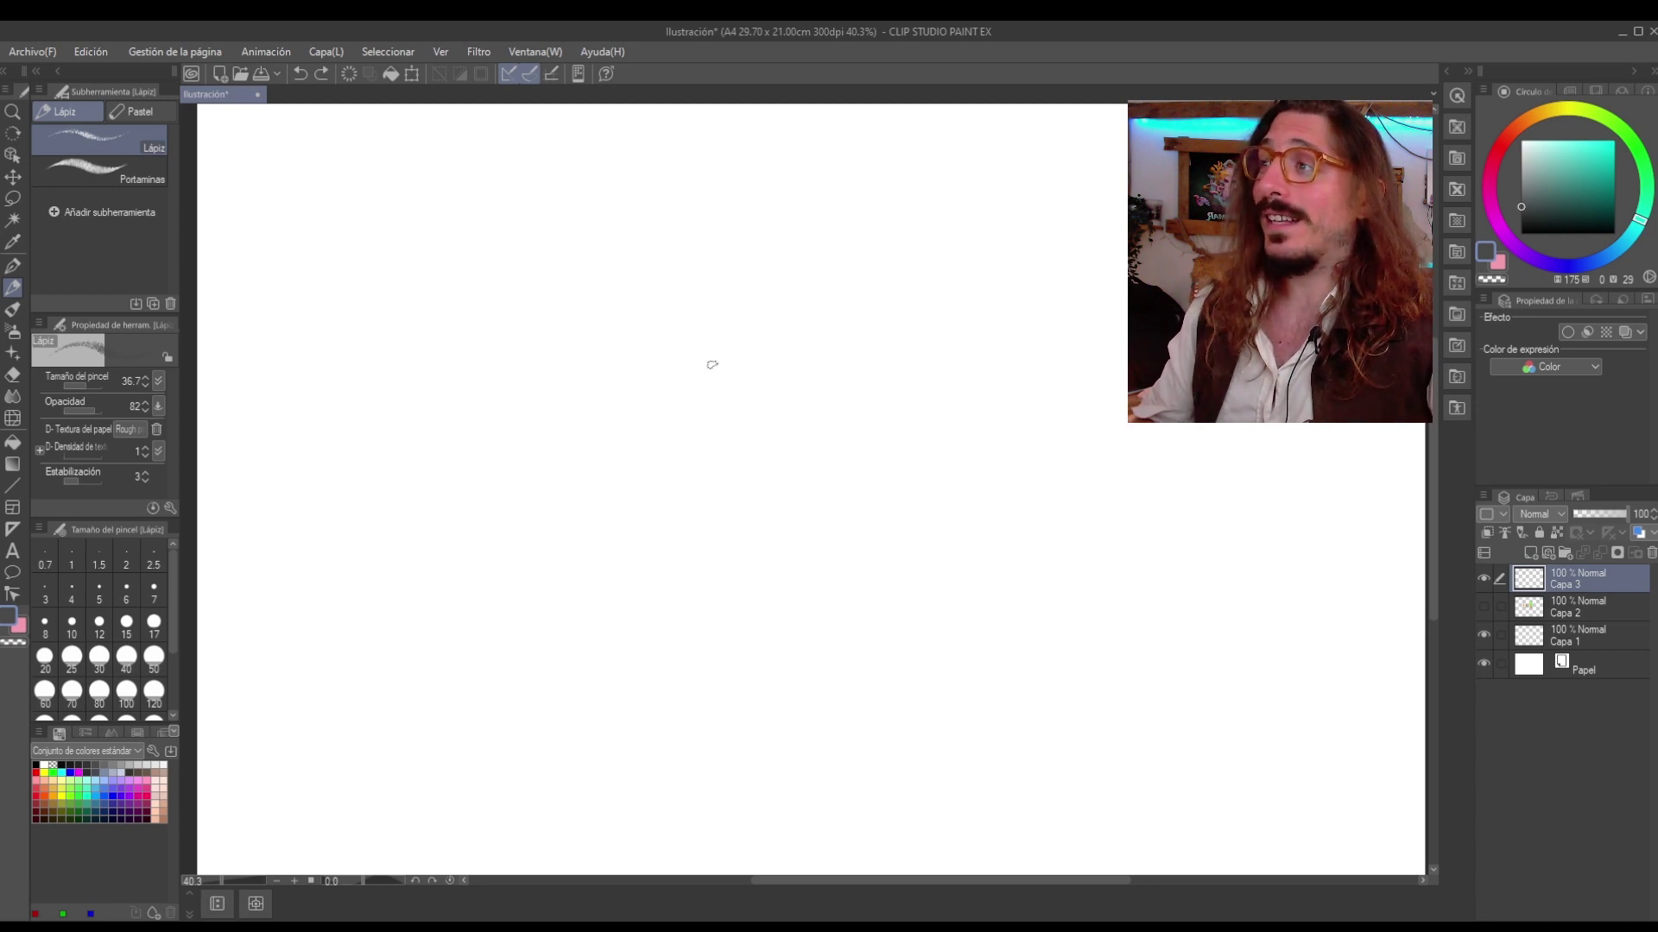
left_click_drag(851, 342, 676, 499)
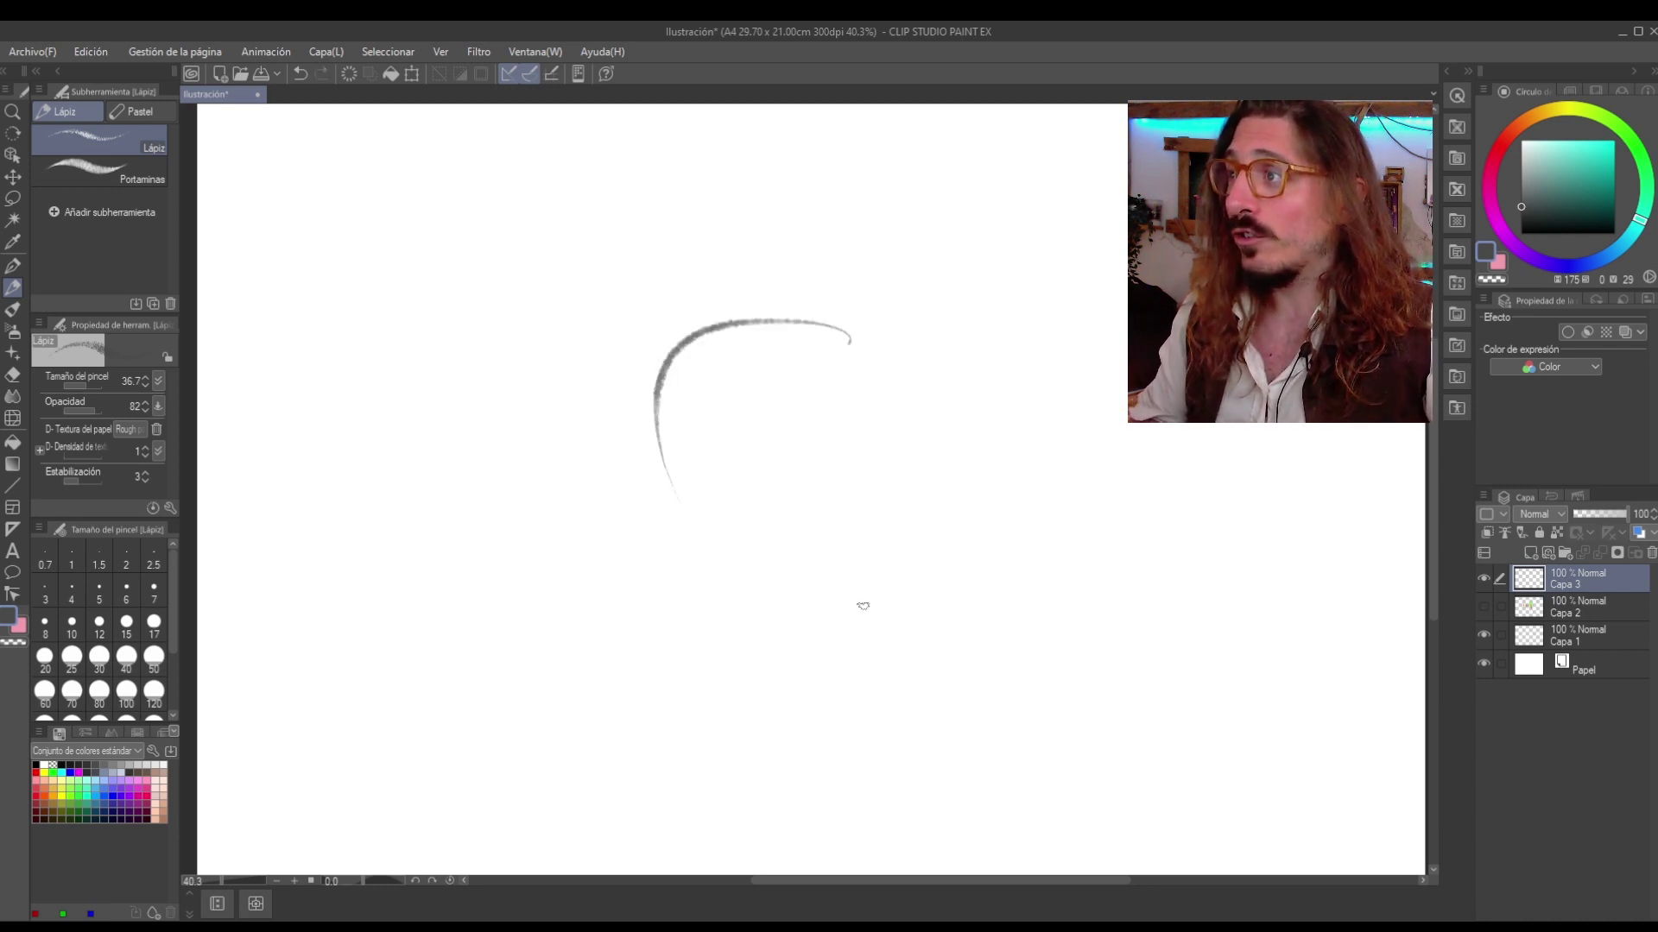
key("ctrl+z")
mouse_move(821, 316)
left_mouse_down()
mouse_move(694, 453)
mouse_move(687, 356)
left_mouse_up()
key("ctrl+z")
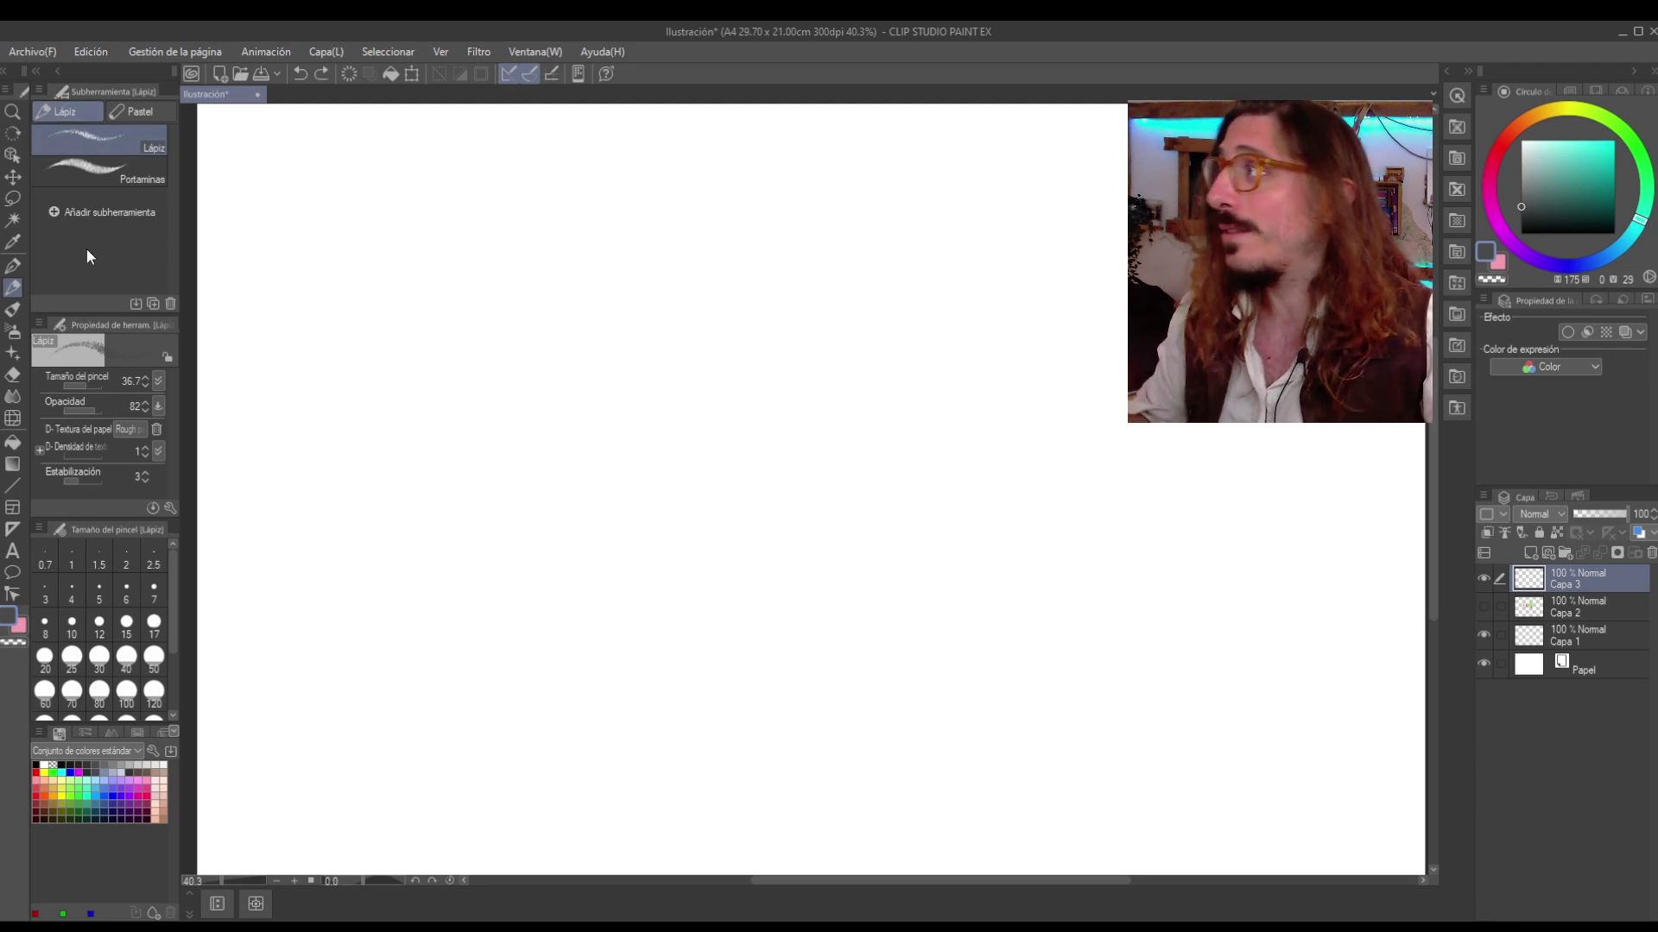
Try curved Portaminas strokes at size 19.5 on the blank canvas and undo them.
left_click(97, 181)
mouse_move(858, 359)
left_mouse_down()
mouse_move(780, 466)
mouse_move(969, 562)
left_mouse_up()
key("ctrl+z")
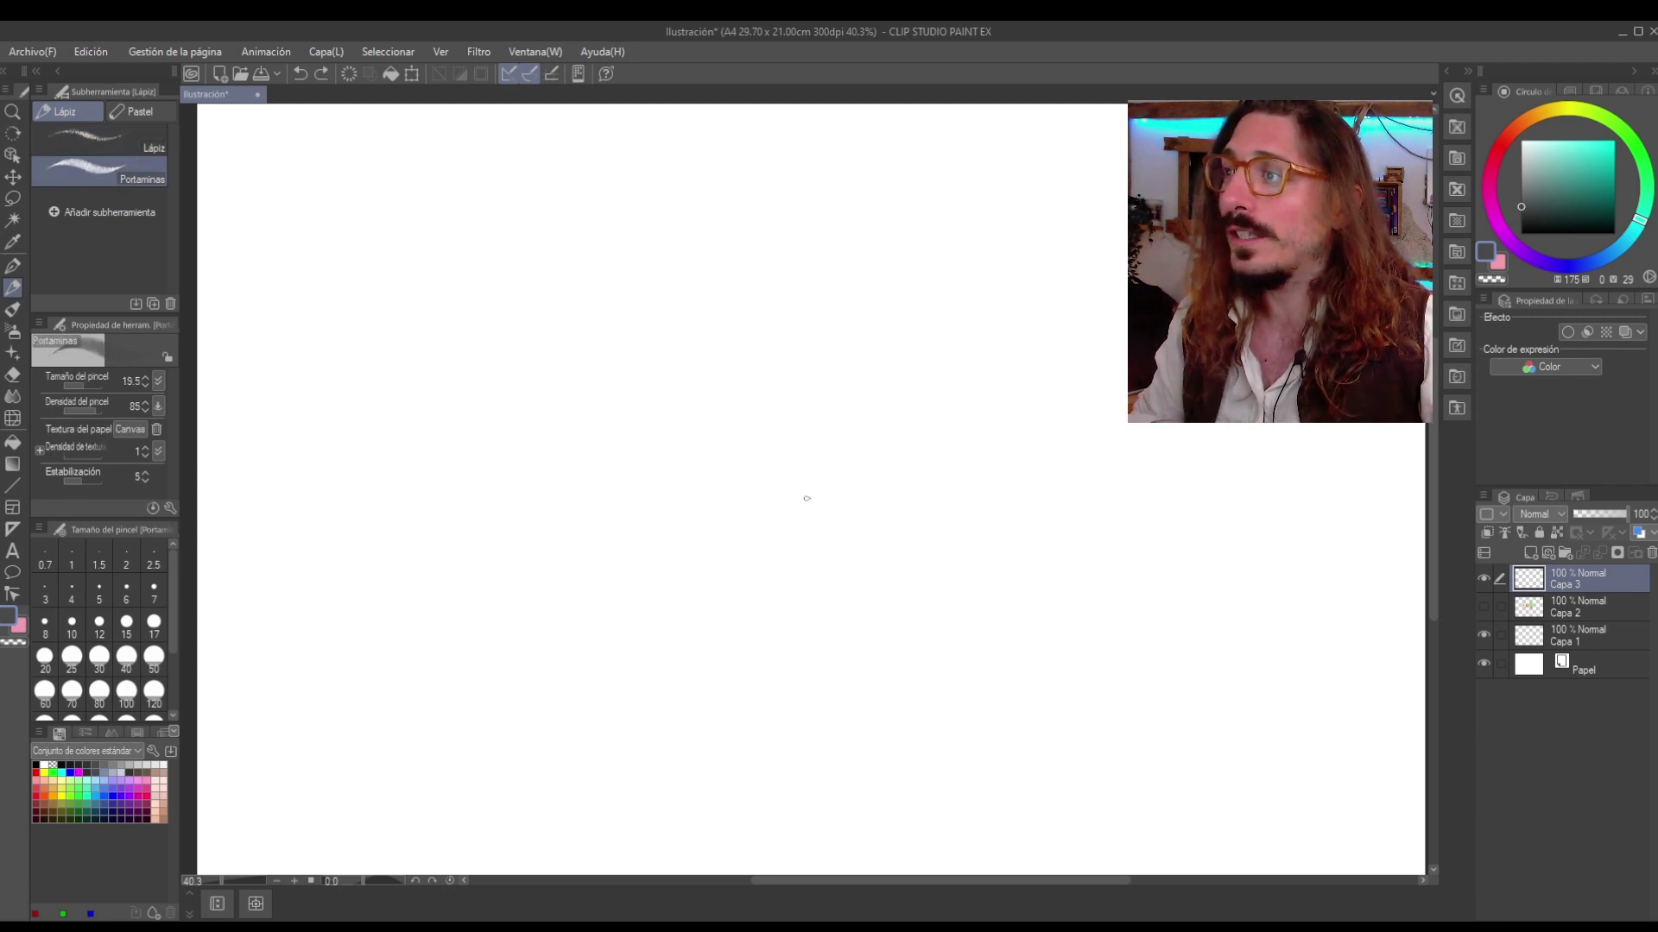
mouse_move(845, 485)
left_mouse_down()
mouse_move(821, 659)
mouse_move(784, 688)
left_mouse_up()
key("ctrl+z")
mouse_move(754, 331)
left_mouse_down()
mouse_move(739, 563)
mouse_move(781, 309)
left_mouse_up()
key("ctrl+z")
key("ctrl+z")
Try a group of long S-shaped and looping Portaminas strokes, and undo them all.
mouse_move(651, 290)
left_mouse_down()
mouse_move(651, 423)
mouse_move(715, 431)
left_mouse_up()
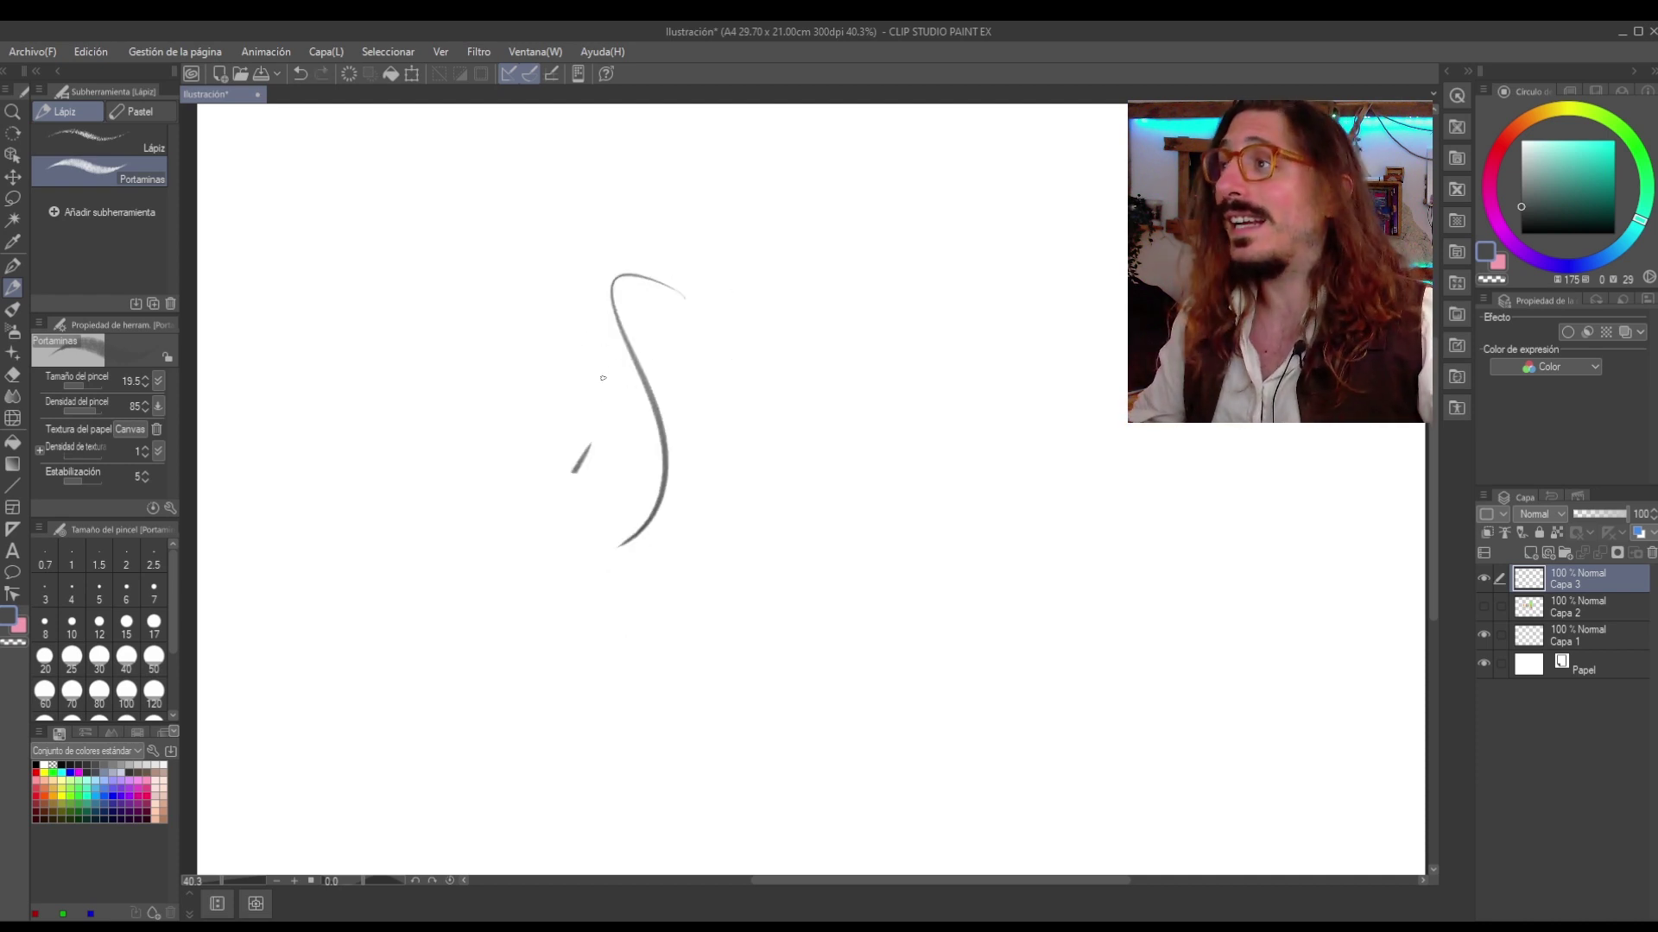
left_click_drag(622, 328, 572, 479)
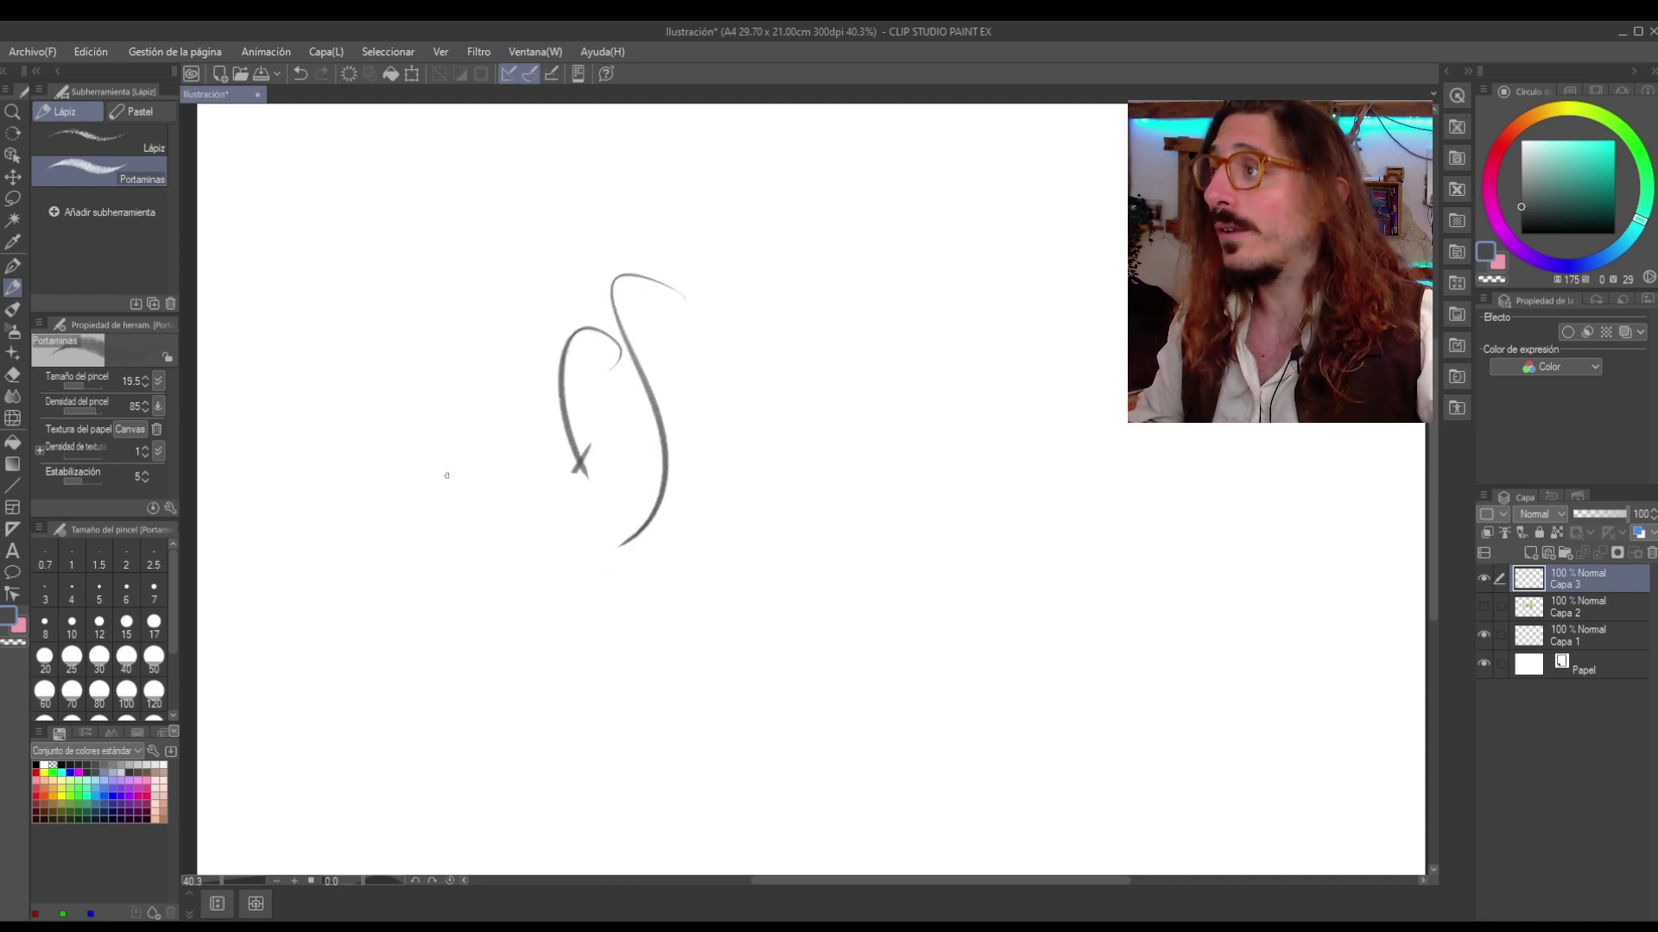
key("ctrl+z")
mouse_move(534, 337)
left_mouse_down()
mouse_move(548, 354)
mouse_move(488, 587)
left_mouse_up()
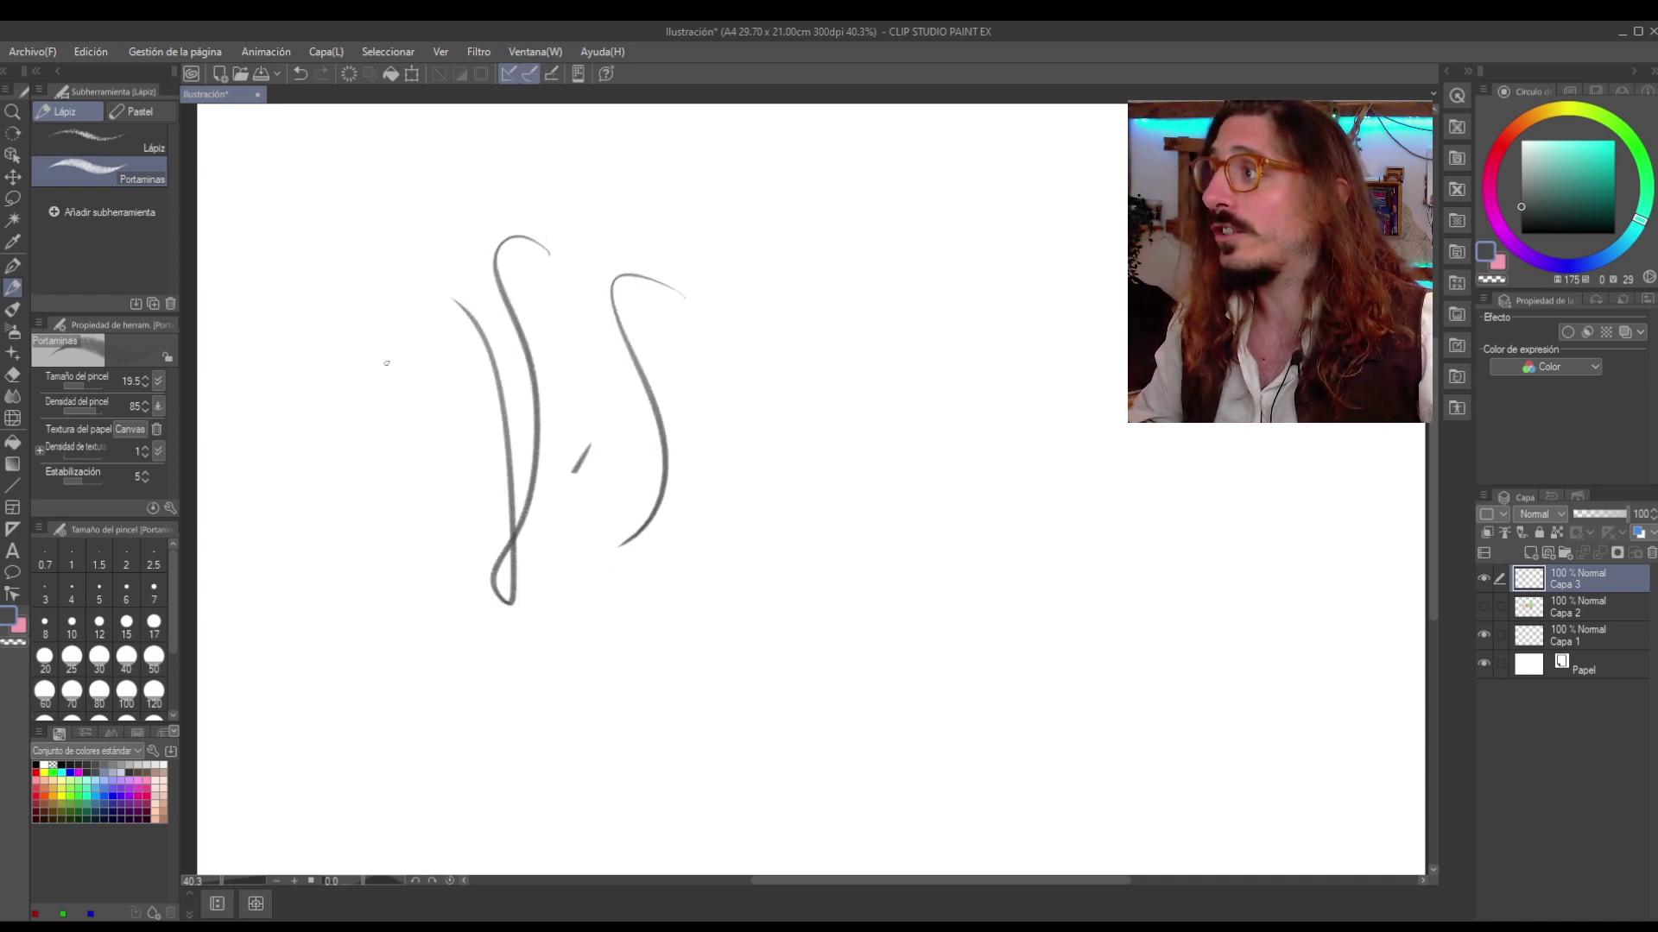
key("ctrl+z")
key("ctrl+z")
key("ctrl+z")
mouse_move(576, 280)
left_mouse_down()
mouse_move(544, 396)
mouse_move(531, 272)
mouse_move(622, 396)
left_mouse_up()
key("ctrl+z")
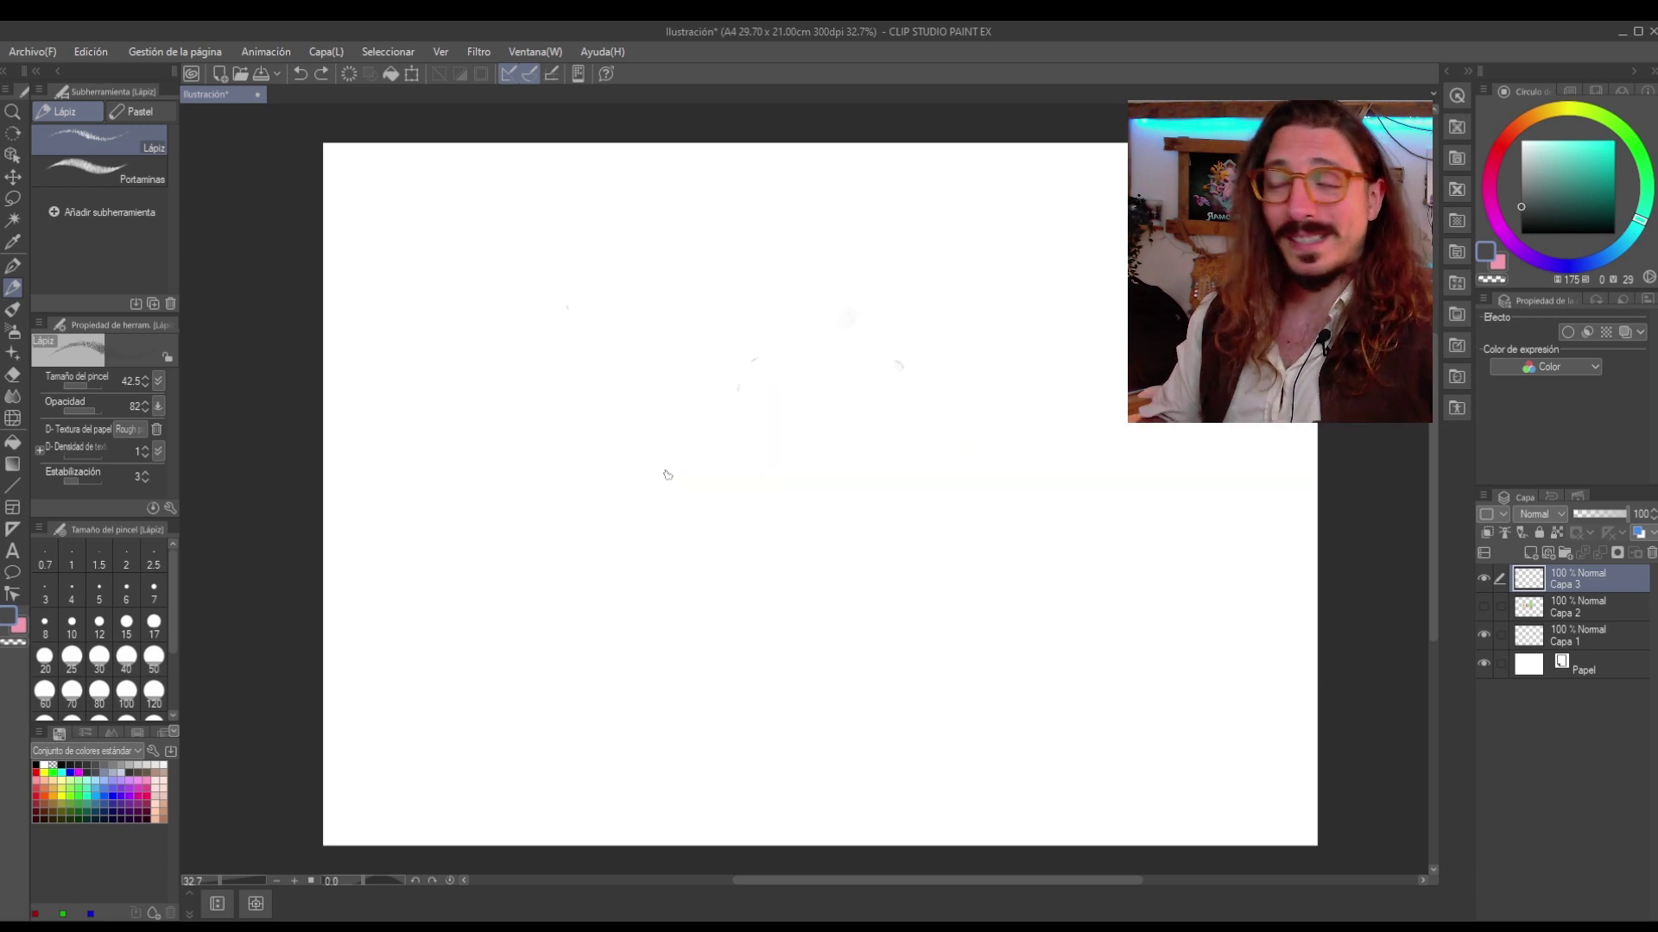
Draw slanted Lápiz test strokes at size 42.5, from thin lines to a broad shaded band with a darker lower part.
left_click_drag(636, 337, 728, 579)
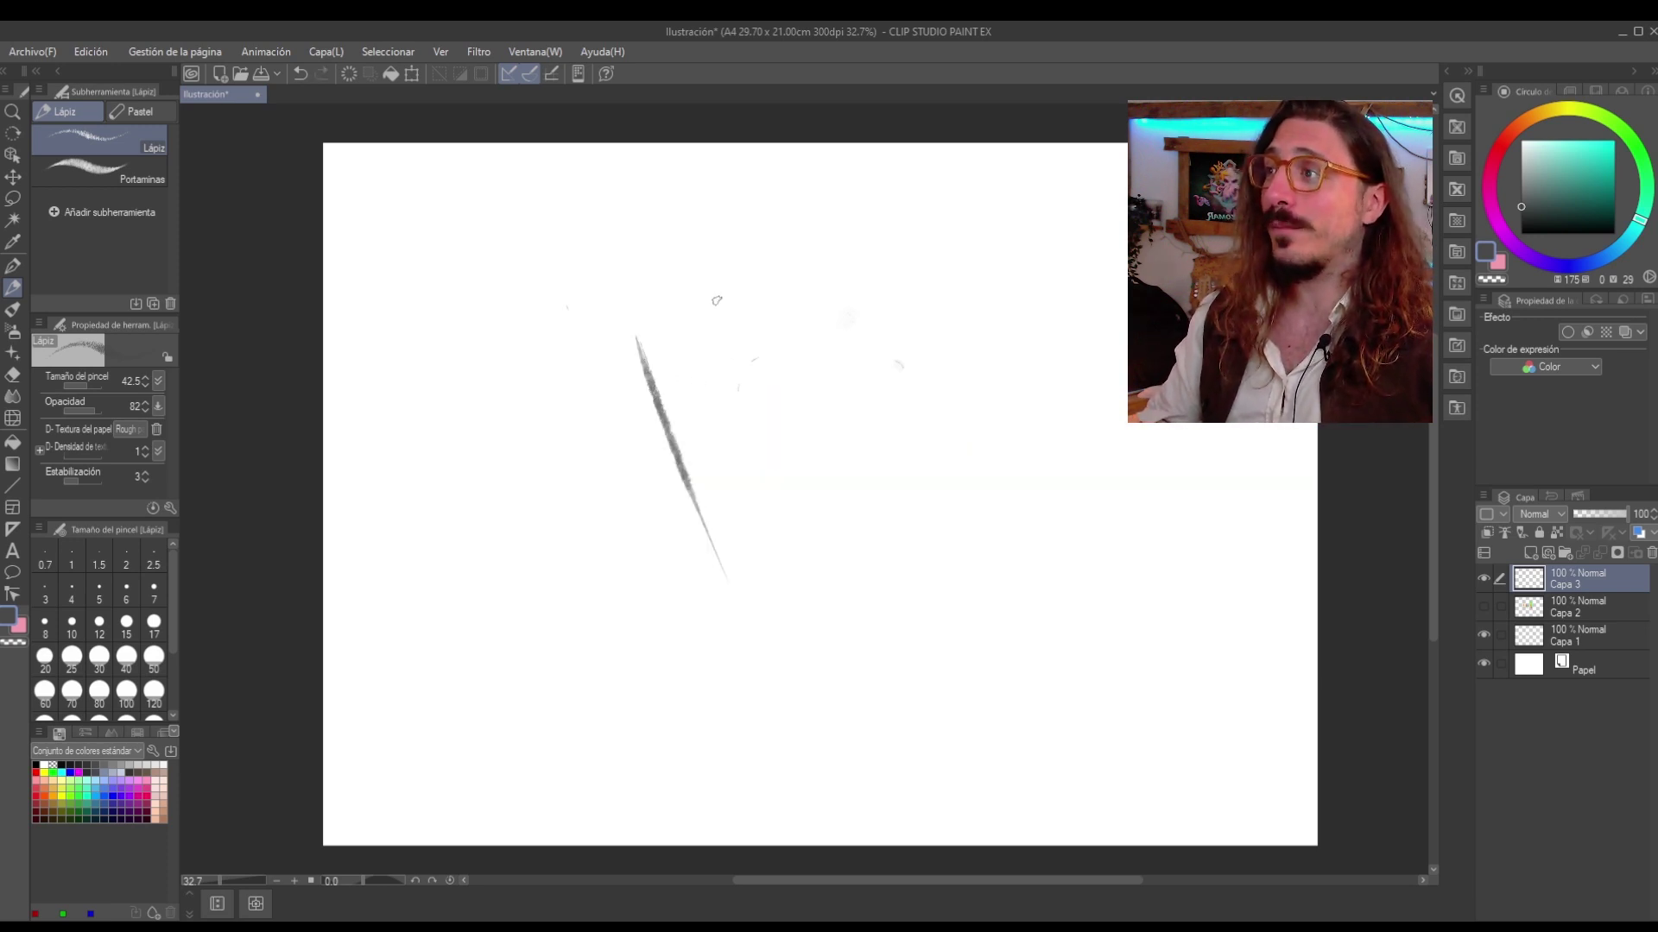
mouse_move(717, 300)
left_mouse_down()
mouse_move(706, 344)
mouse_move(744, 509)
left_mouse_up()
left_click_drag(767, 296, 837, 570)
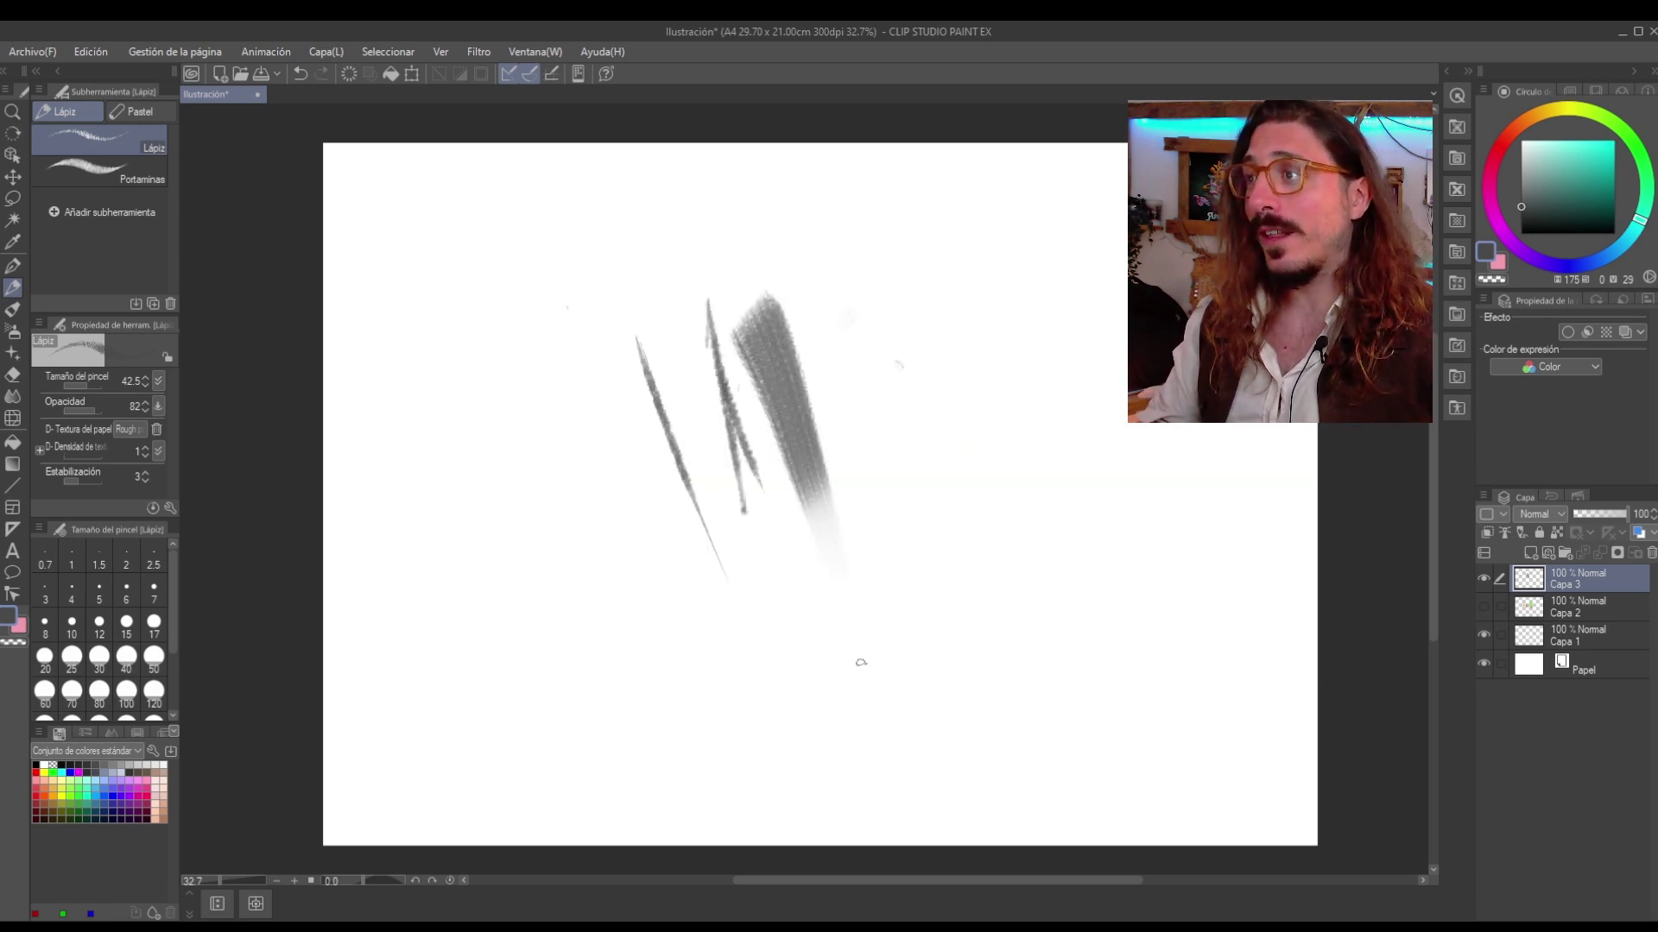
left_click_drag(801, 380, 848, 565)
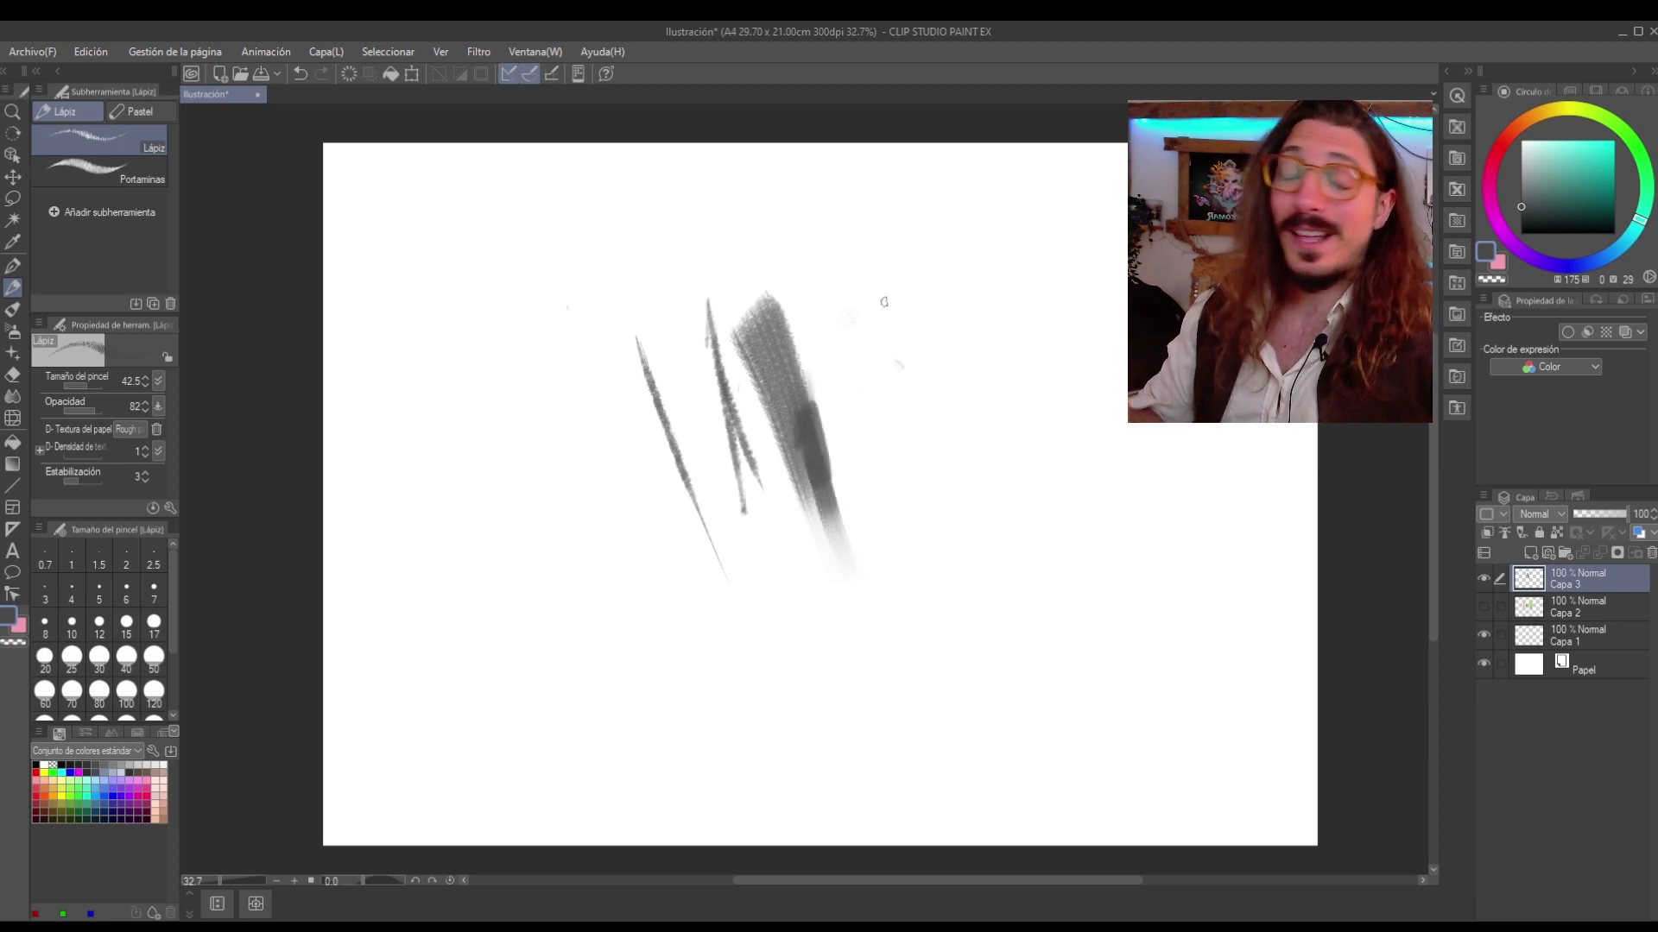
mouse_move(878, 436)
left_mouse_down()
mouse_move(744, 499)
mouse_move(833, 458)
left_mouse_up()
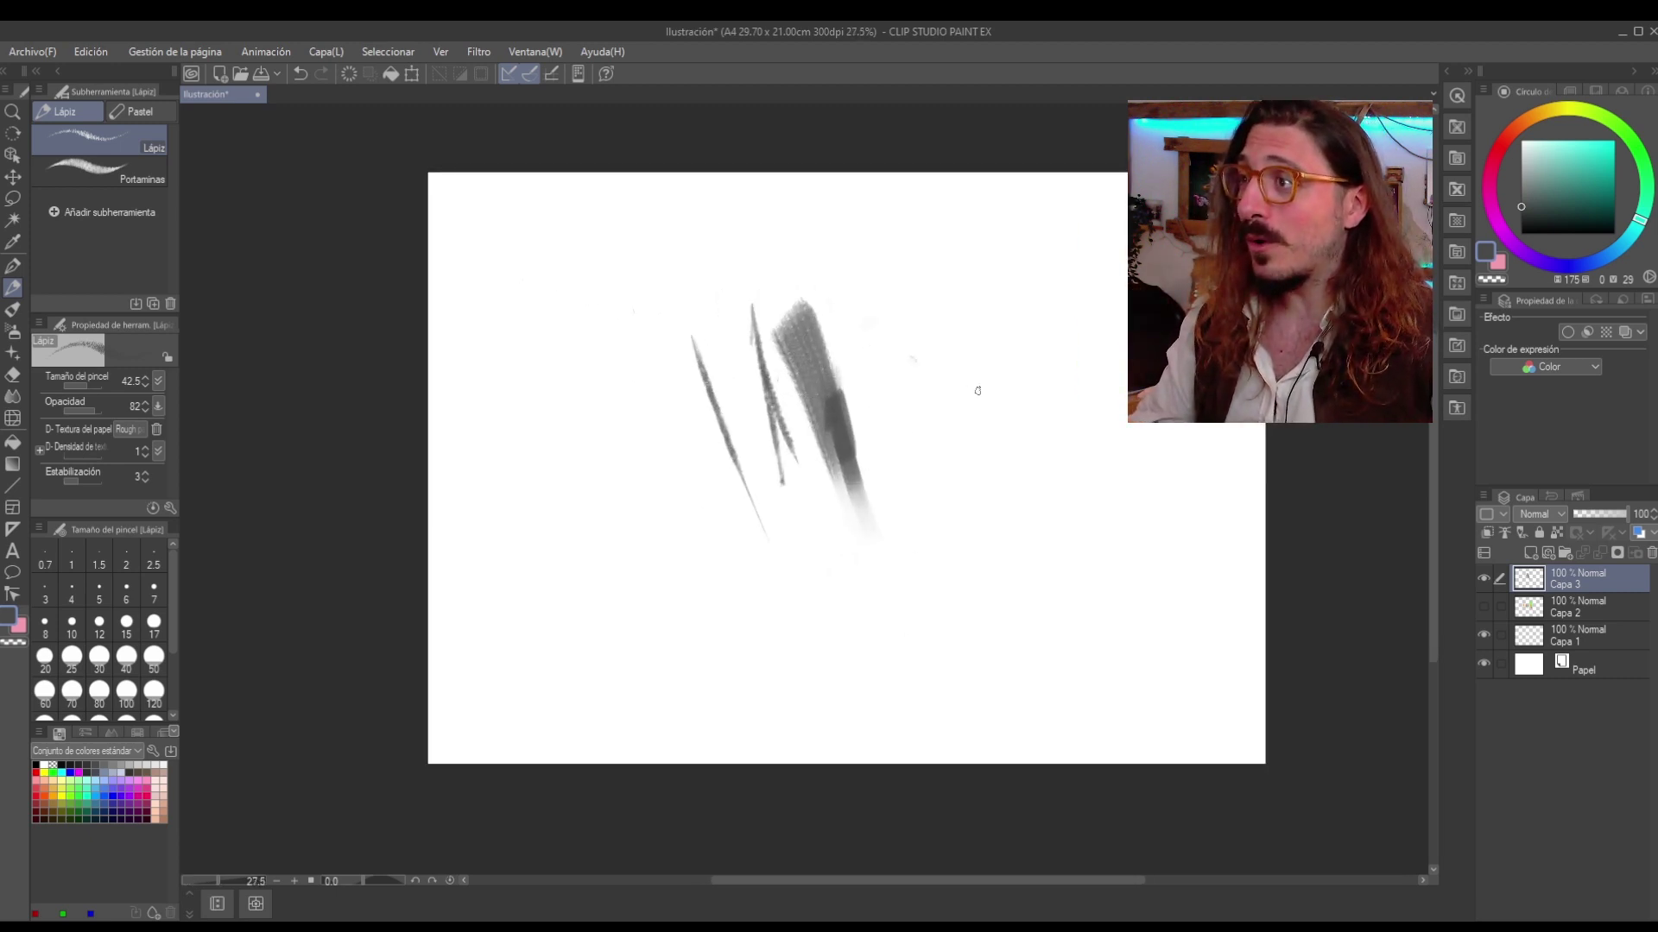
Sketch a head beside the shaded band with Lápiz, using a circle for the skull and a tapered jaw below.
mouse_move(981, 367)
left_mouse_down()
mouse_move(927, 338)
mouse_move(984, 395)
left_mouse_up()
scroll(938, 386, "up", 2)
mouse_move(993, 332)
left_mouse_down()
mouse_move(963, 440)
mouse_move(920, 487)
left_mouse_up()
mouse_move(895, 419)
left_mouse_down()
mouse_move(954, 491)
mouse_move(1005, 423)
left_mouse_up()
left_click_drag(1012, 363, 943, 502)
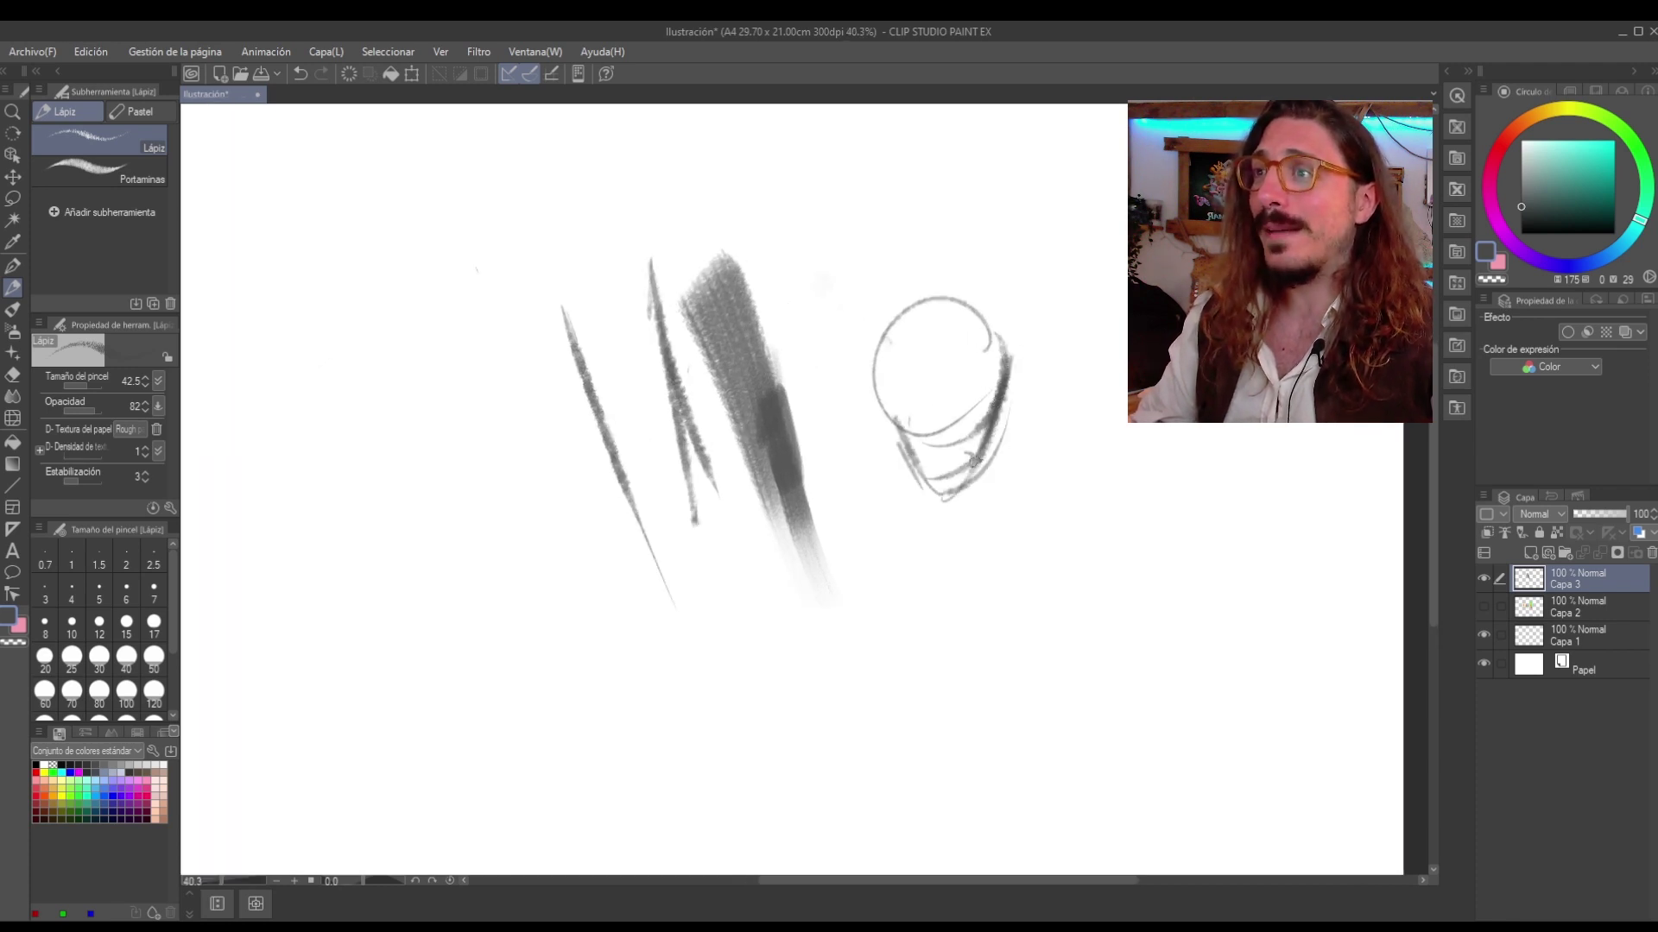
Reinforce the outline of the skull and the side of the face with additional Lápiz strokes.
mouse_move(993, 337)
left_mouse_down()
mouse_move(984, 453)
mouse_move(885, 354)
left_mouse_up()
key("ctrl+z")
mouse_move(985, 304)
left_mouse_down()
mouse_move(954, 300)
mouse_move(891, 385)
left_mouse_up()
left_click_drag(885, 345, 927, 492)
left_click_drag(872, 389, 915, 476)
key("ctrl+z")
Add a vertical centre line and curved eye-level guides to the sketched head.
left_click_drag(938, 306, 951, 507)
key("ctrl+z")
key("ctrl+z")
left_click_drag(928, 298, 950, 492)
mouse_move(872, 401)
left_mouse_down()
mouse_move(997, 380)
mouse_move(972, 370)
mouse_move(899, 387)
mouse_move(983, 387)
mouse_move(882, 400)
mouse_move(966, 411)
mouse_move(993, 450)
mouse_move(976, 539)
left_mouse_up()
key("ctrl+z")
Sketch both sides of the neck below the jaw and a slanted line across its base.
left_click_drag(984, 470, 973, 540)
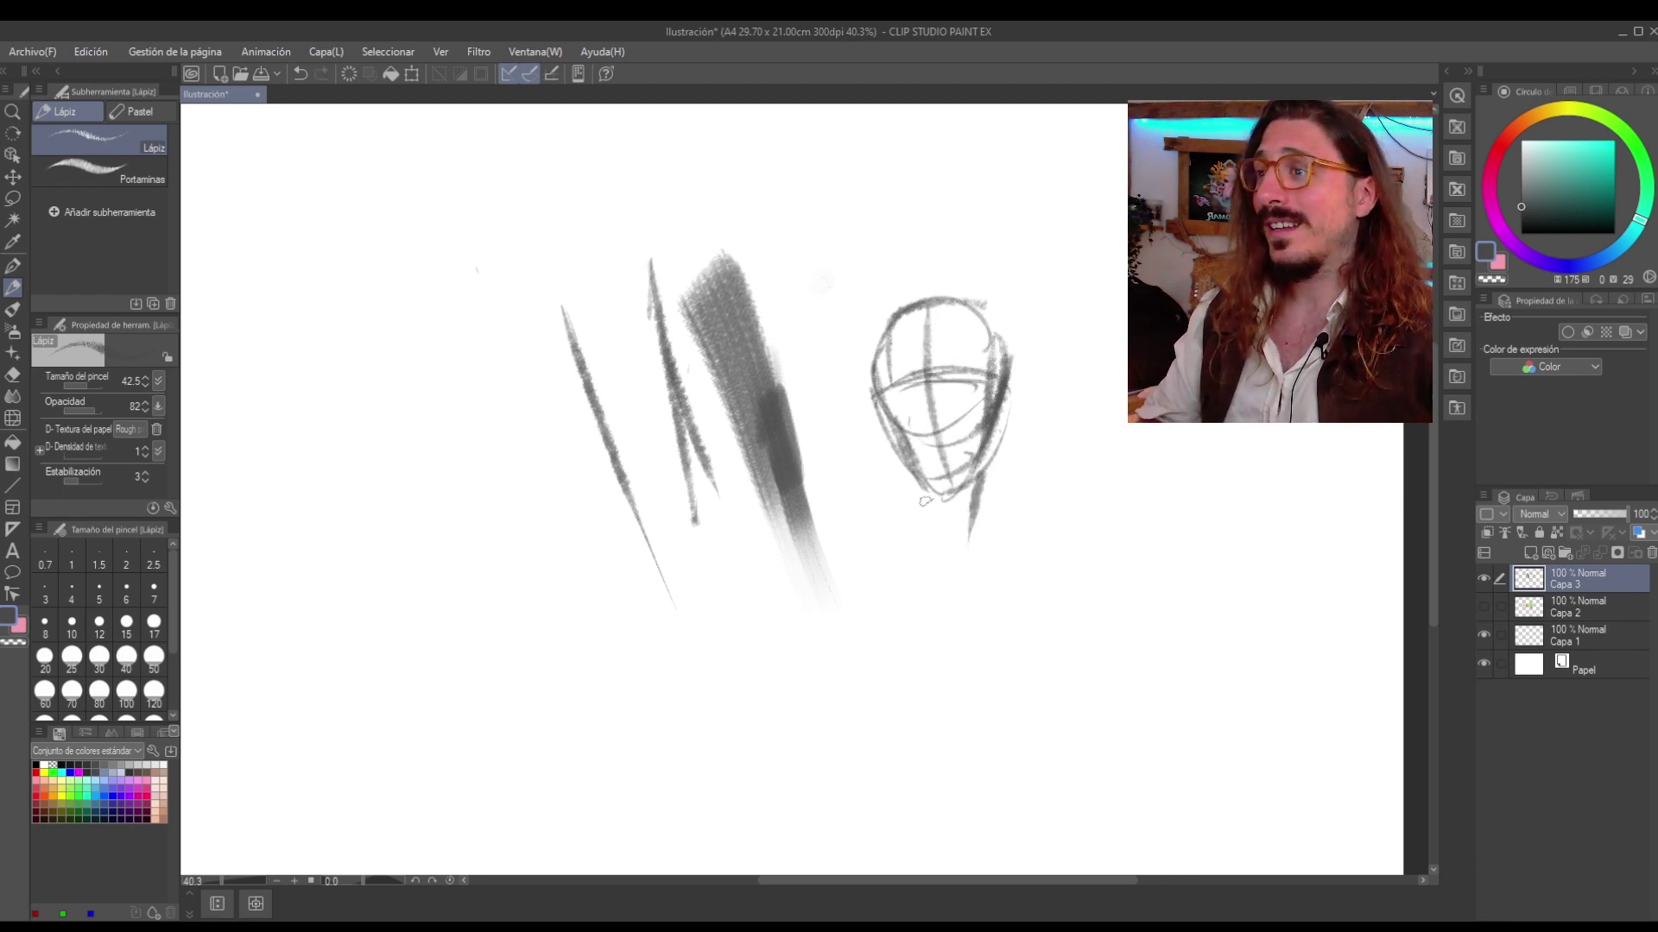
left_click_drag(921, 485, 936, 530)
mouse_move(911, 477)
left_mouse_down()
mouse_move(935, 556)
mouse_move(959, 521)
mouse_move(921, 582)
left_mouse_up()
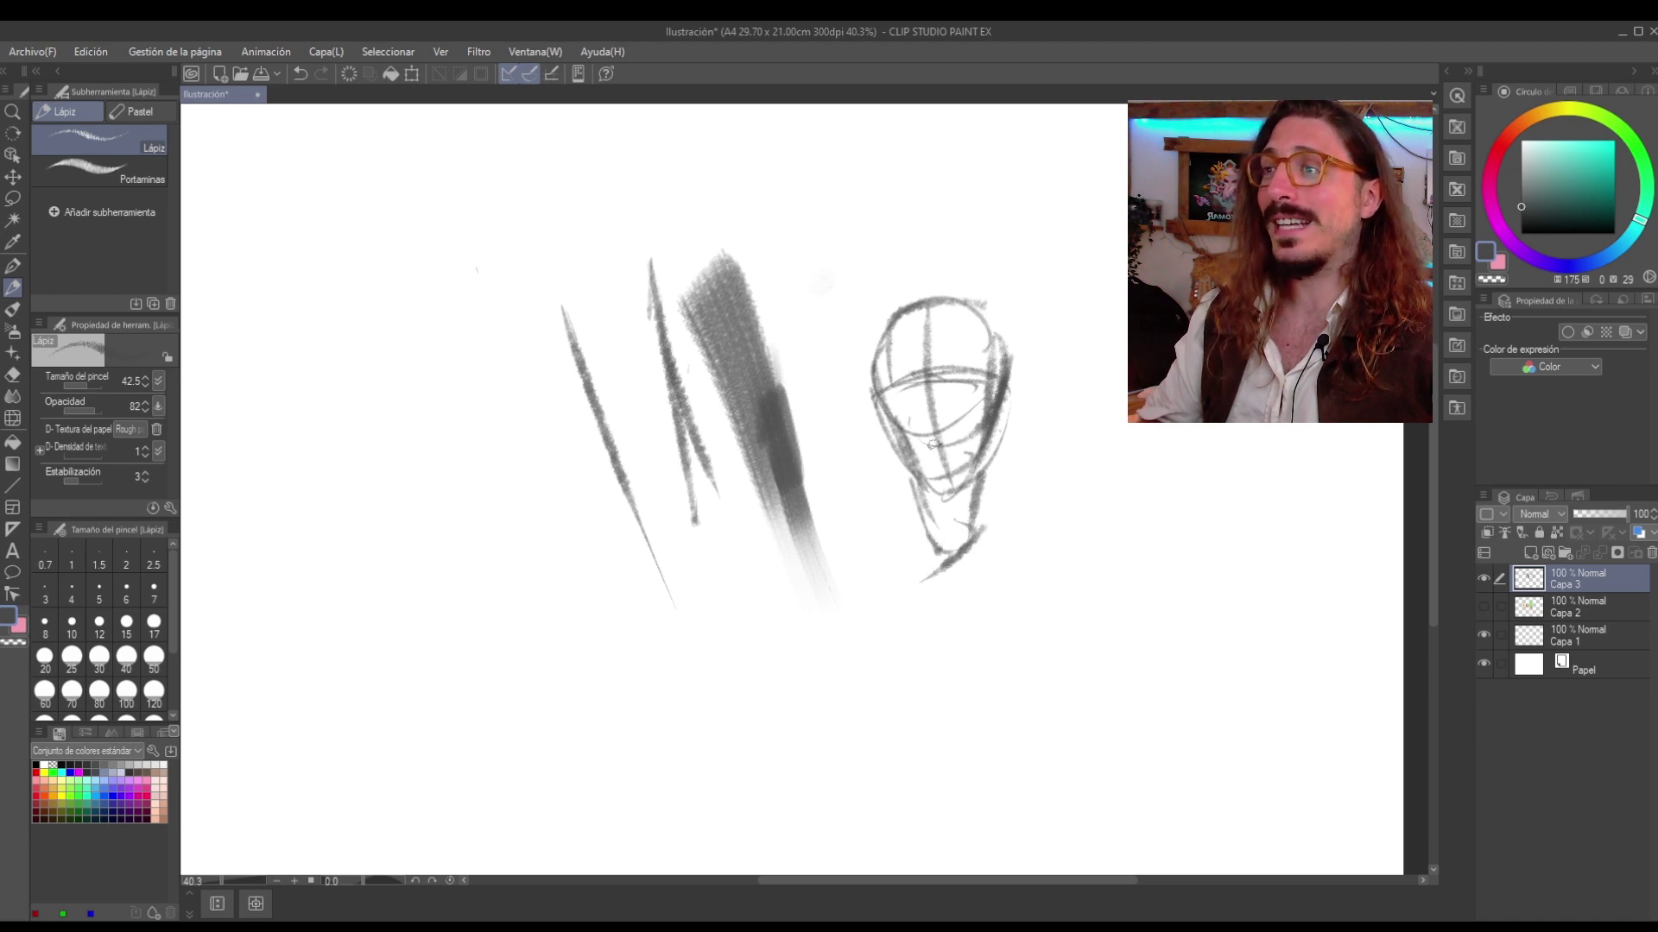
scroll(898, 483, "down", 4)
scroll(969, 466, "up", 4)
Try an extra Lápiz stroke at the upper outer side of the head and undo it.
left_click_drag(958, 355, 935, 282)
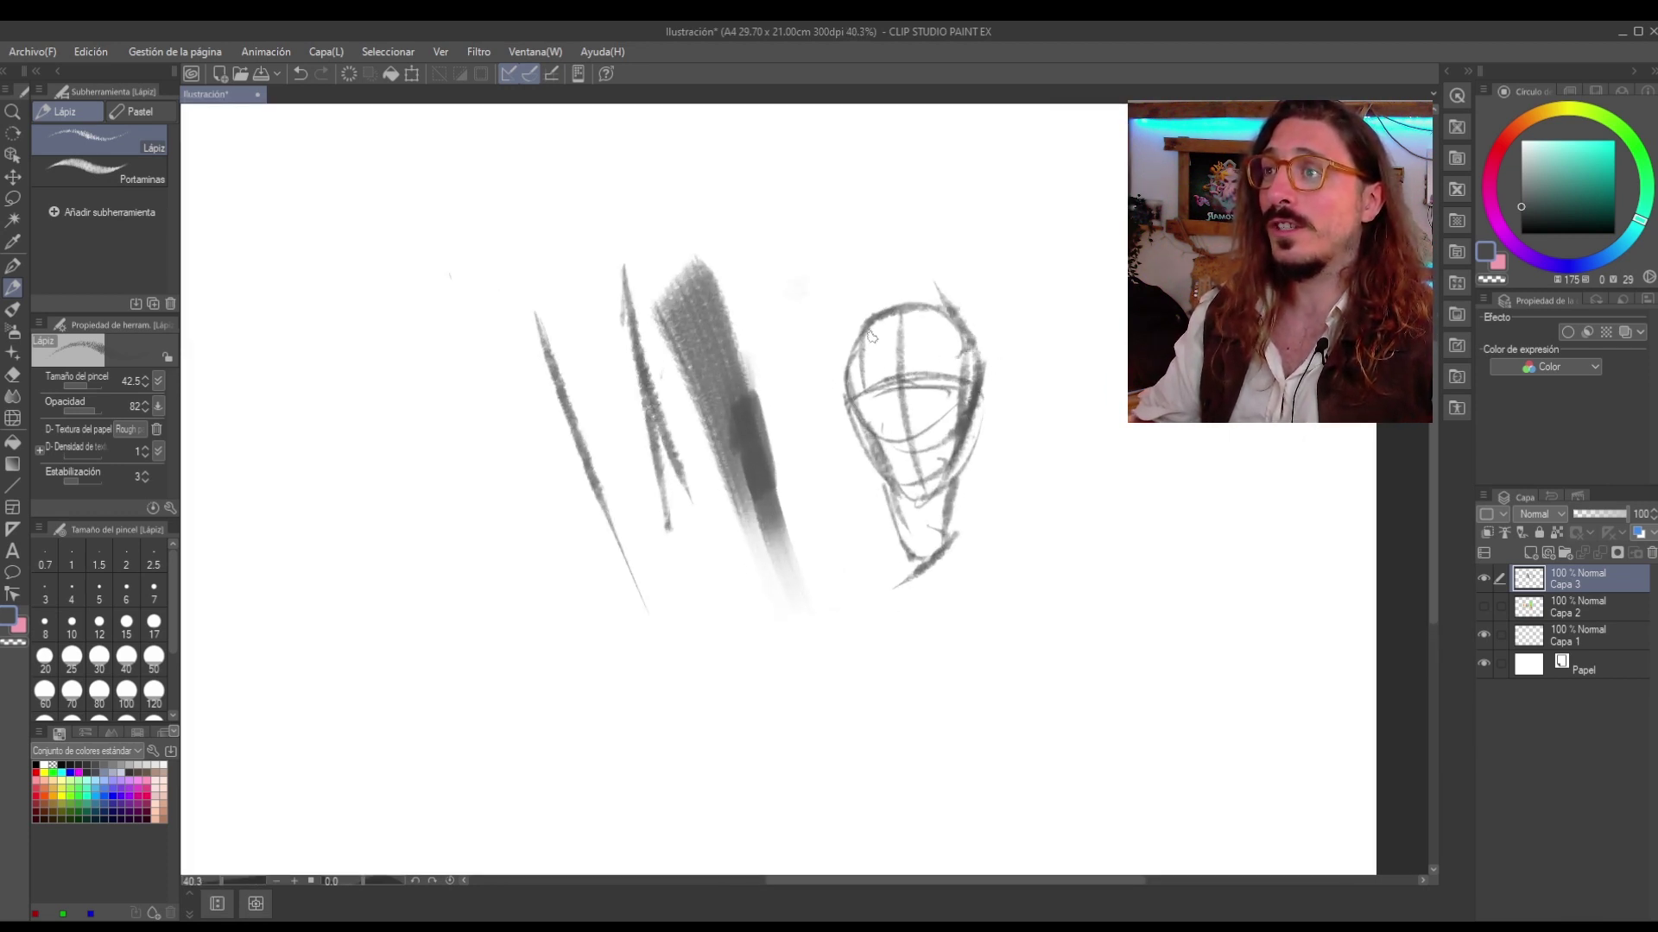
key("ctrl+z")
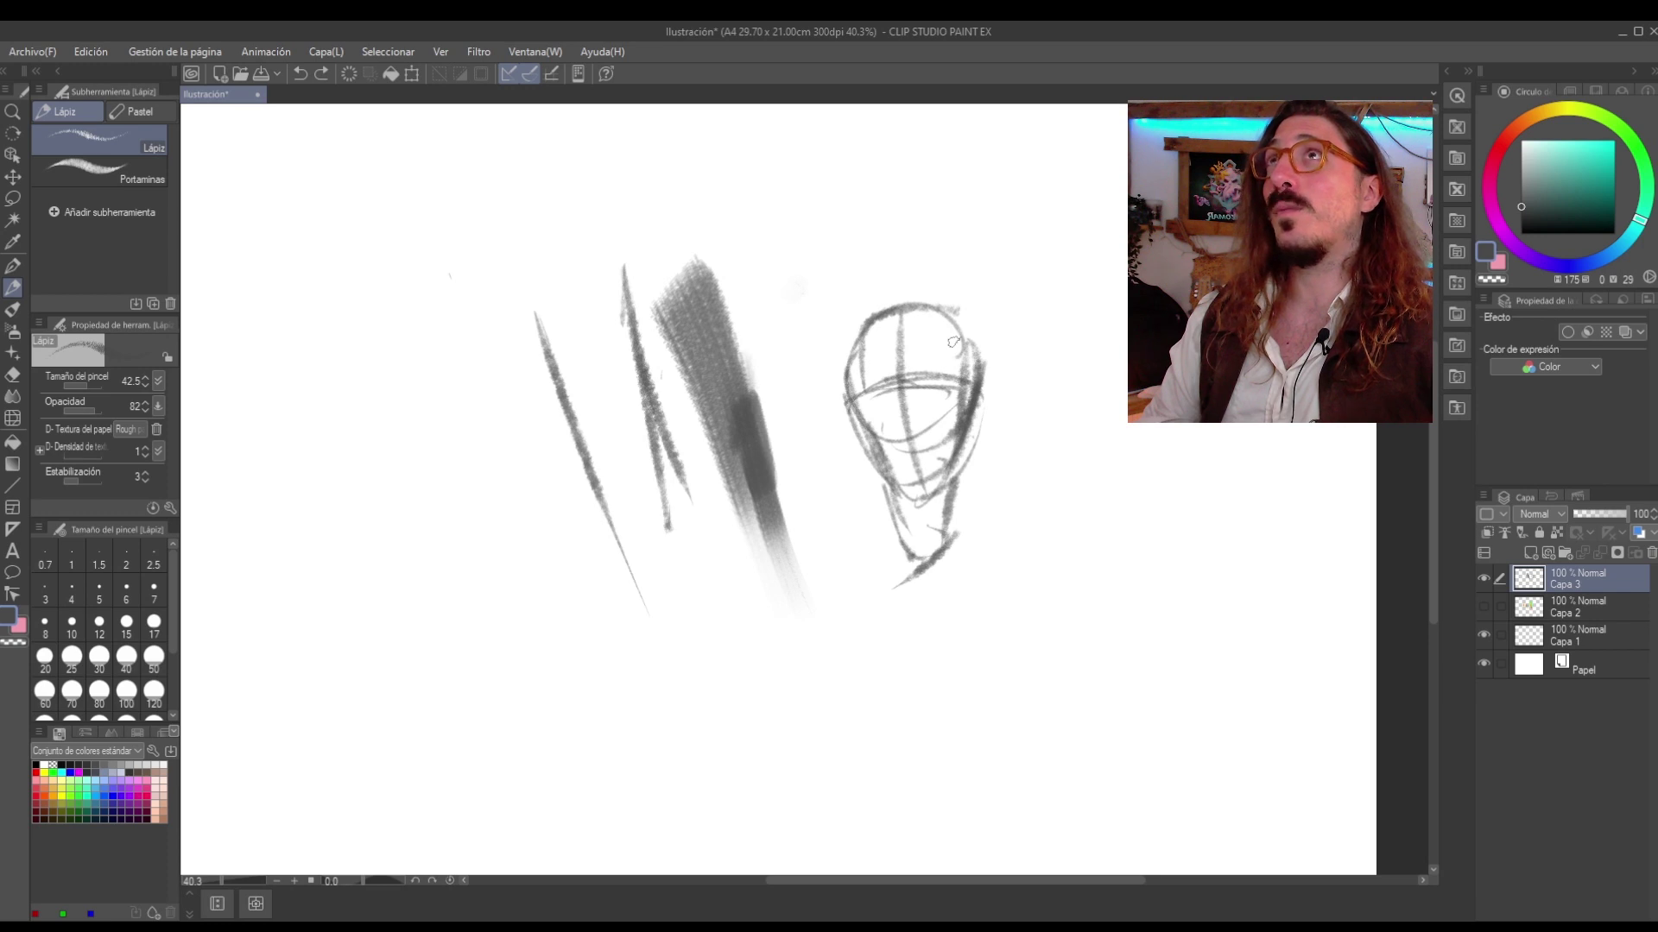
scroll(953, 341, "down", 2)
scroll(958, 348, "up", 4)
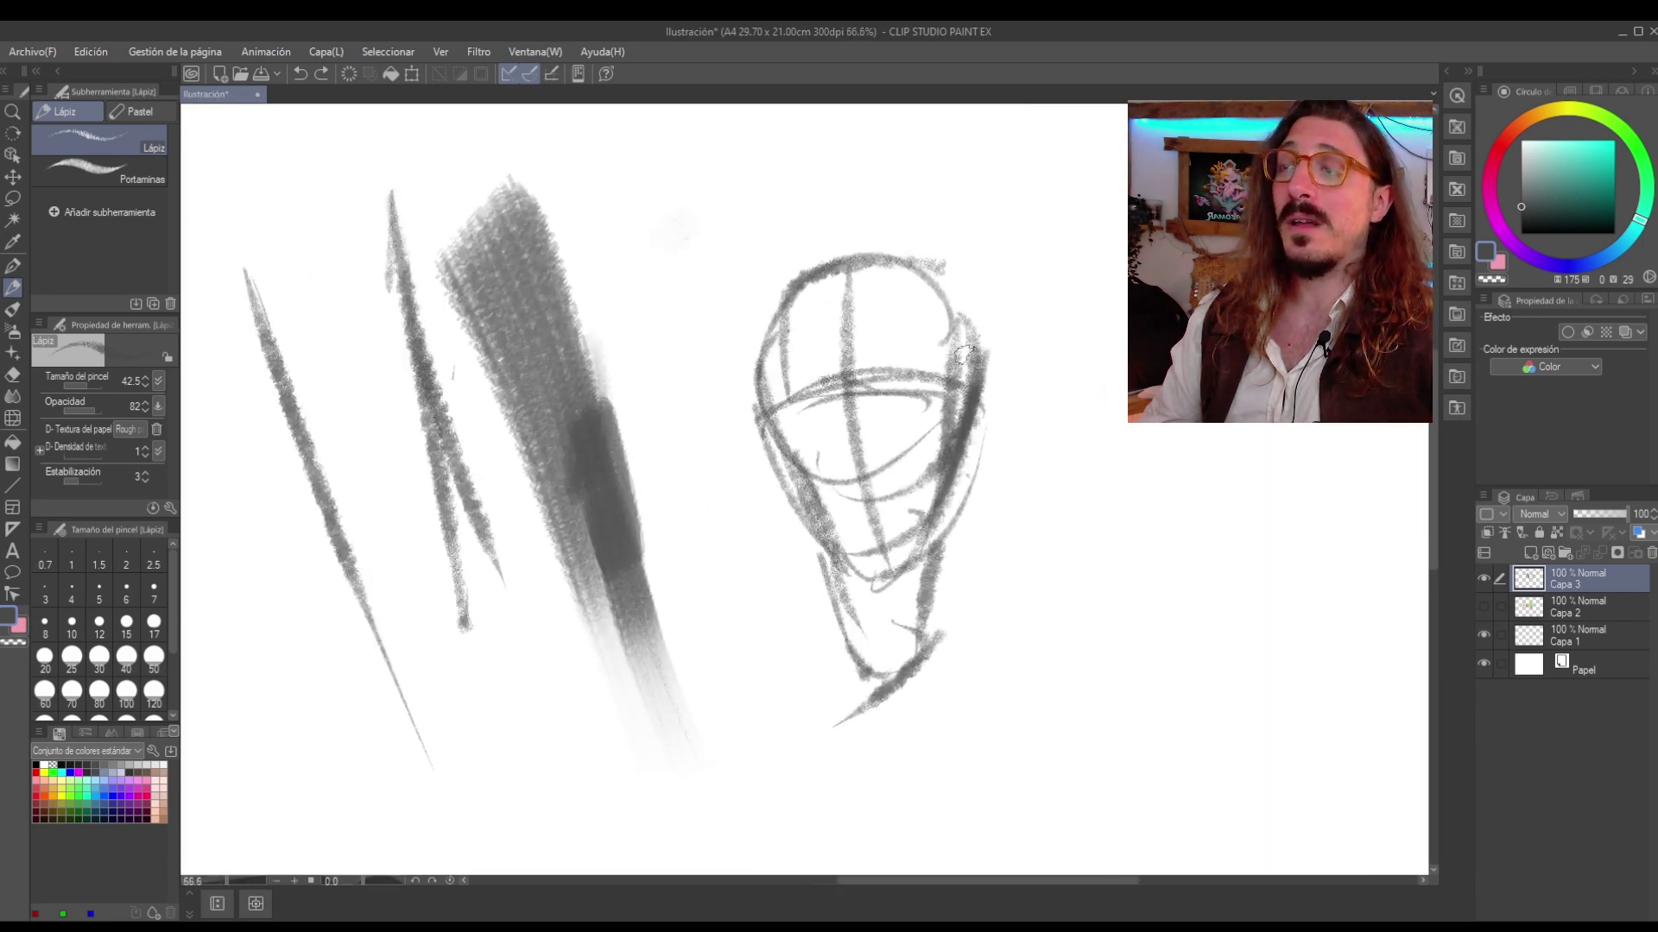
scroll(898, 453, "down", 2)
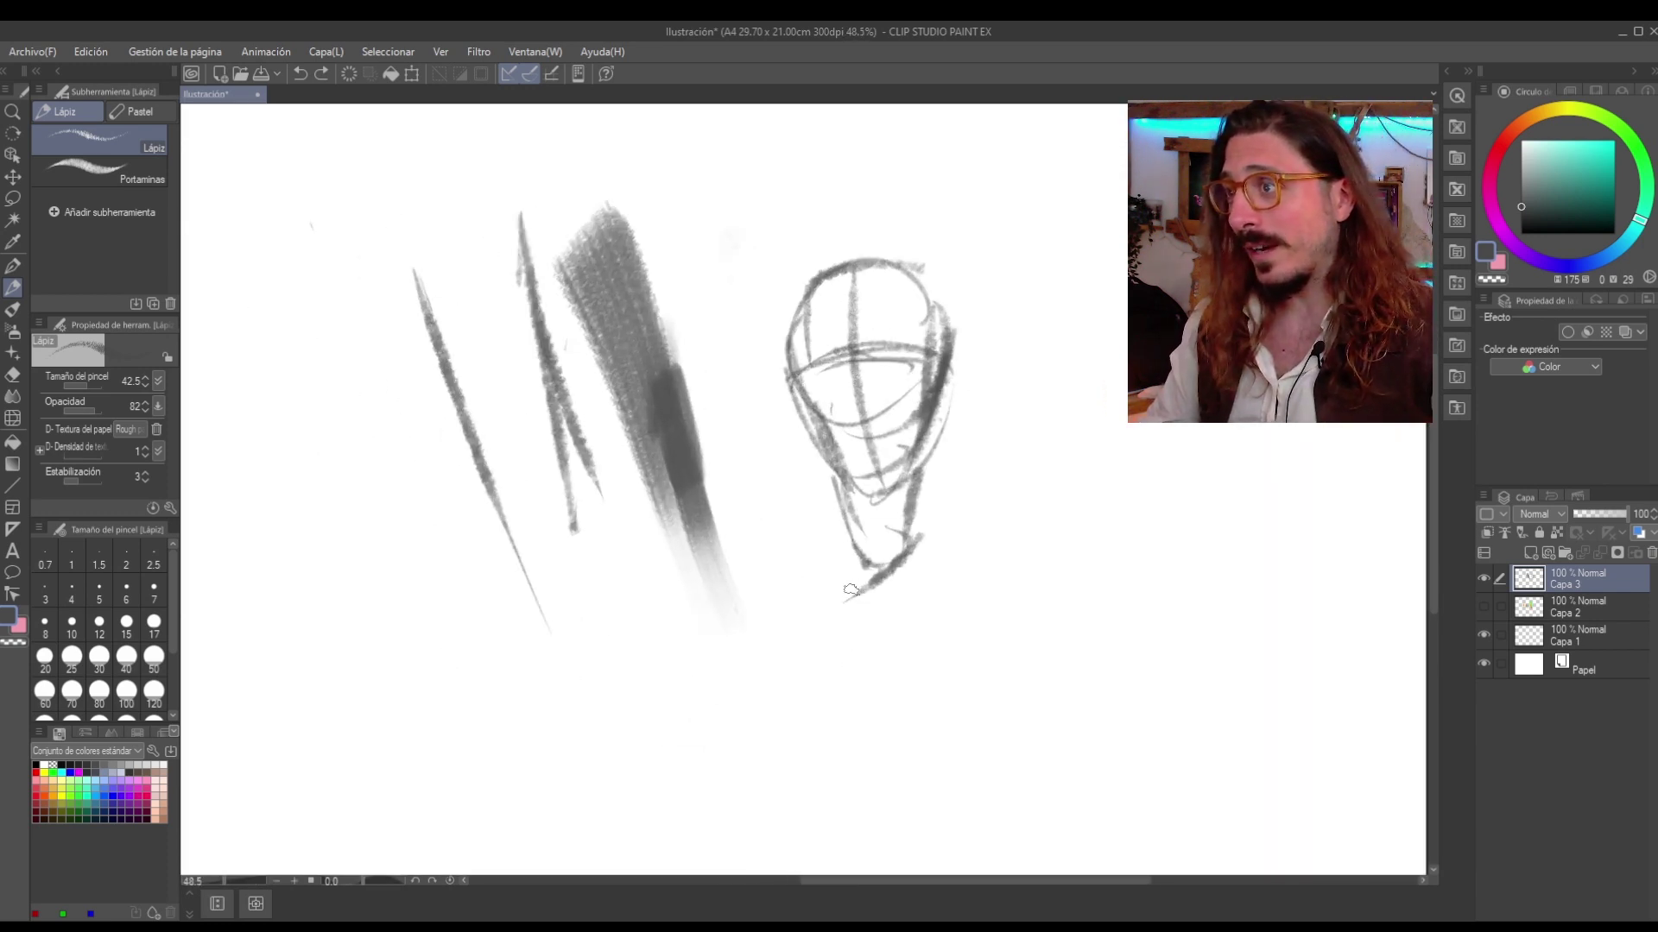
Darken the chin and sketch sloping shoulder lines outward from the base of the neck.
mouse_move(854, 380)
left_mouse_down()
mouse_move(876, 492)
mouse_move(855, 393)
mouse_move(882, 500)
mouse_move(902, 485)
mouse_move(876, 506)
left_mouse_up()
key("ctrl+z")
mouse_move(915, 414)
left_mouse_down()
mouse_move(885, 512)
mouse_move(841, 569)
mouse_move(863, 591)
mouse_move(815, 591)
left_mouse_up()
key("ctrl+z")
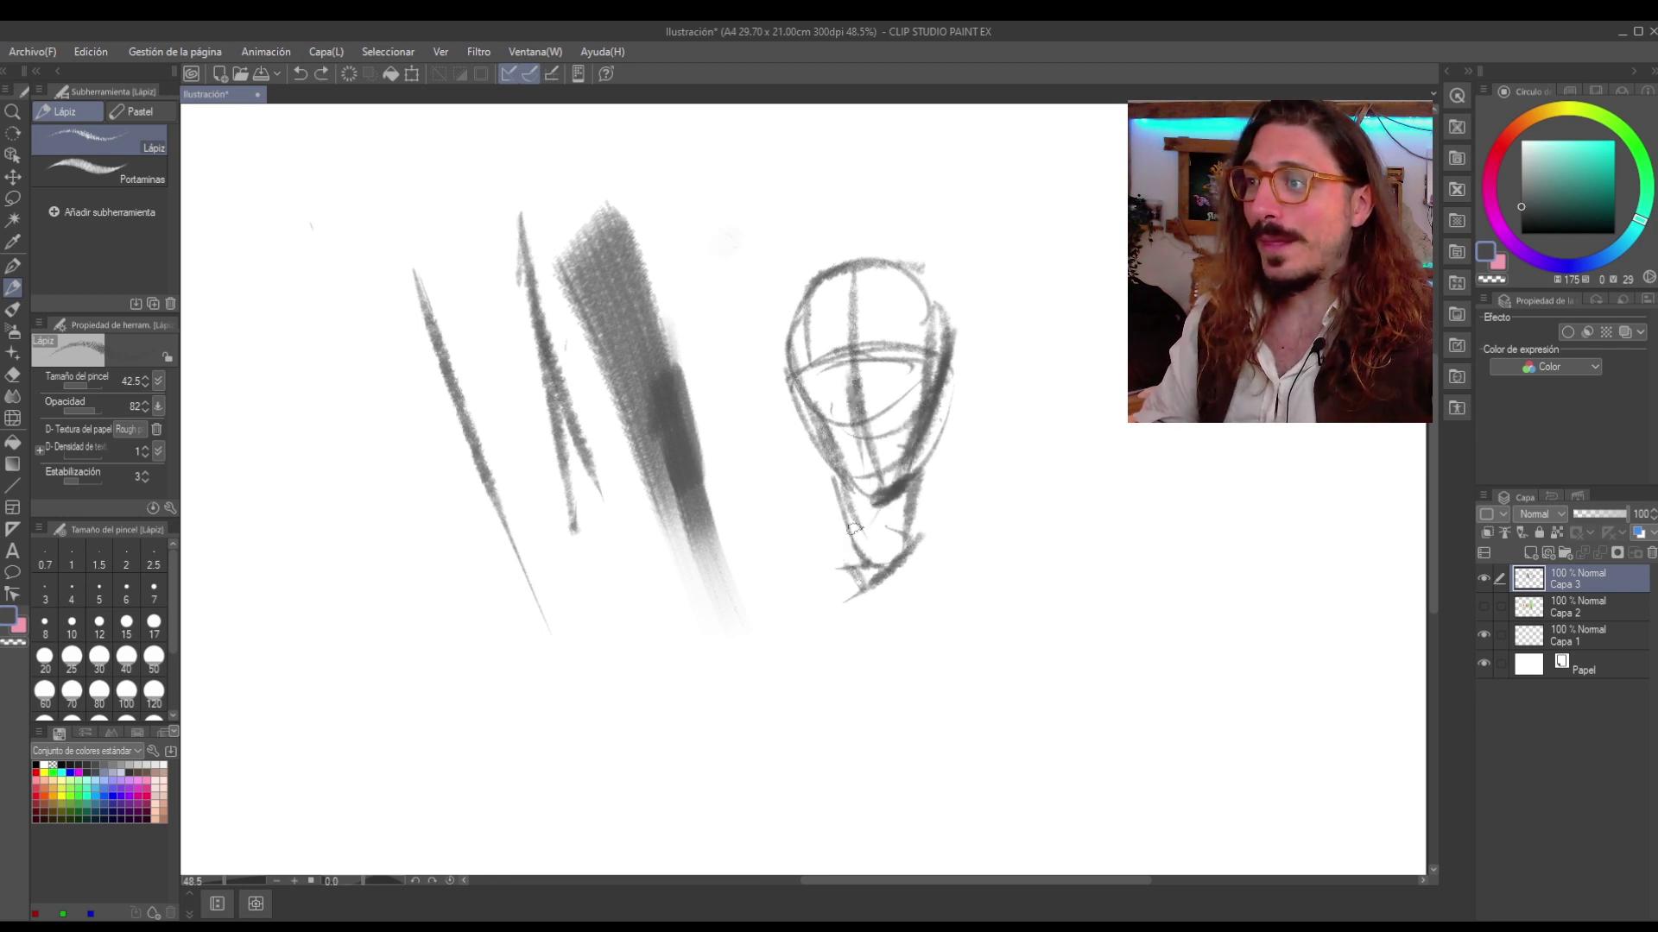
left_click_drag(855, 528, 792, 587)
left_click_drag(913, 536, 968, 605)
left_click_drag(927, 531, 995, 625)
scroll(1022, 636, "down", 3)
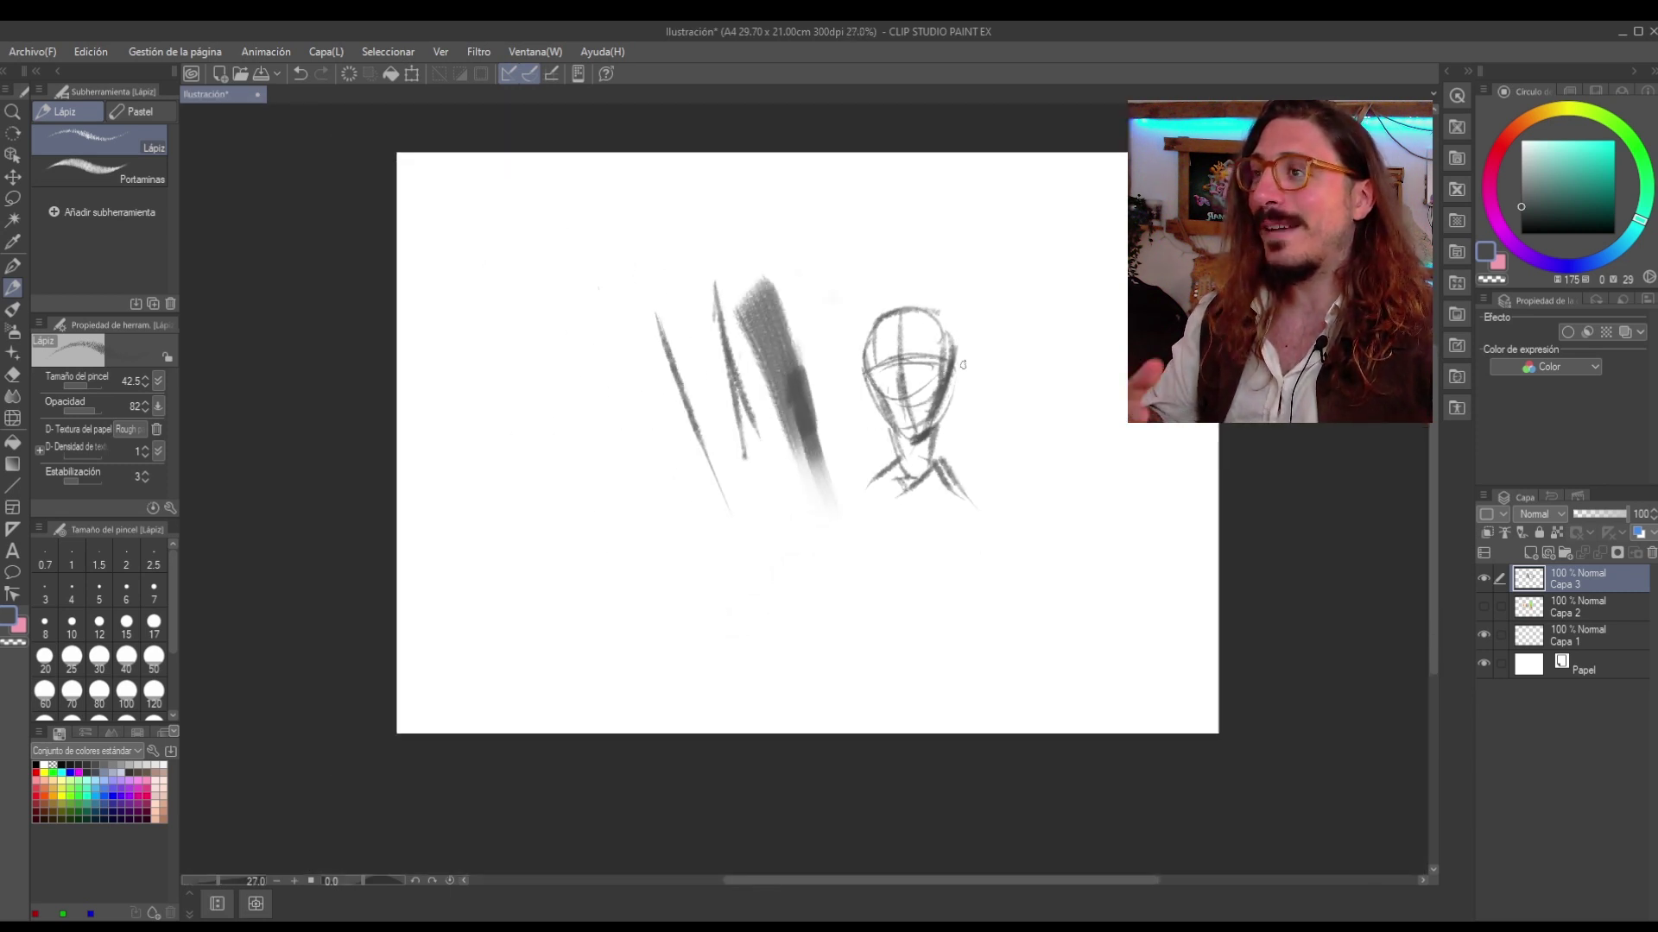
Sketch shoulder-joint marks, a V-shaped torso tapering to the waist, and a sloping outer arm line with the Lápiz pencil.
scroll(934, 451, "up", 2)
mouse_move(922, 432)
left_mouse_down()
mouse_move(928, 509)
mouse_move(1017, 494)
left_mouse_up()
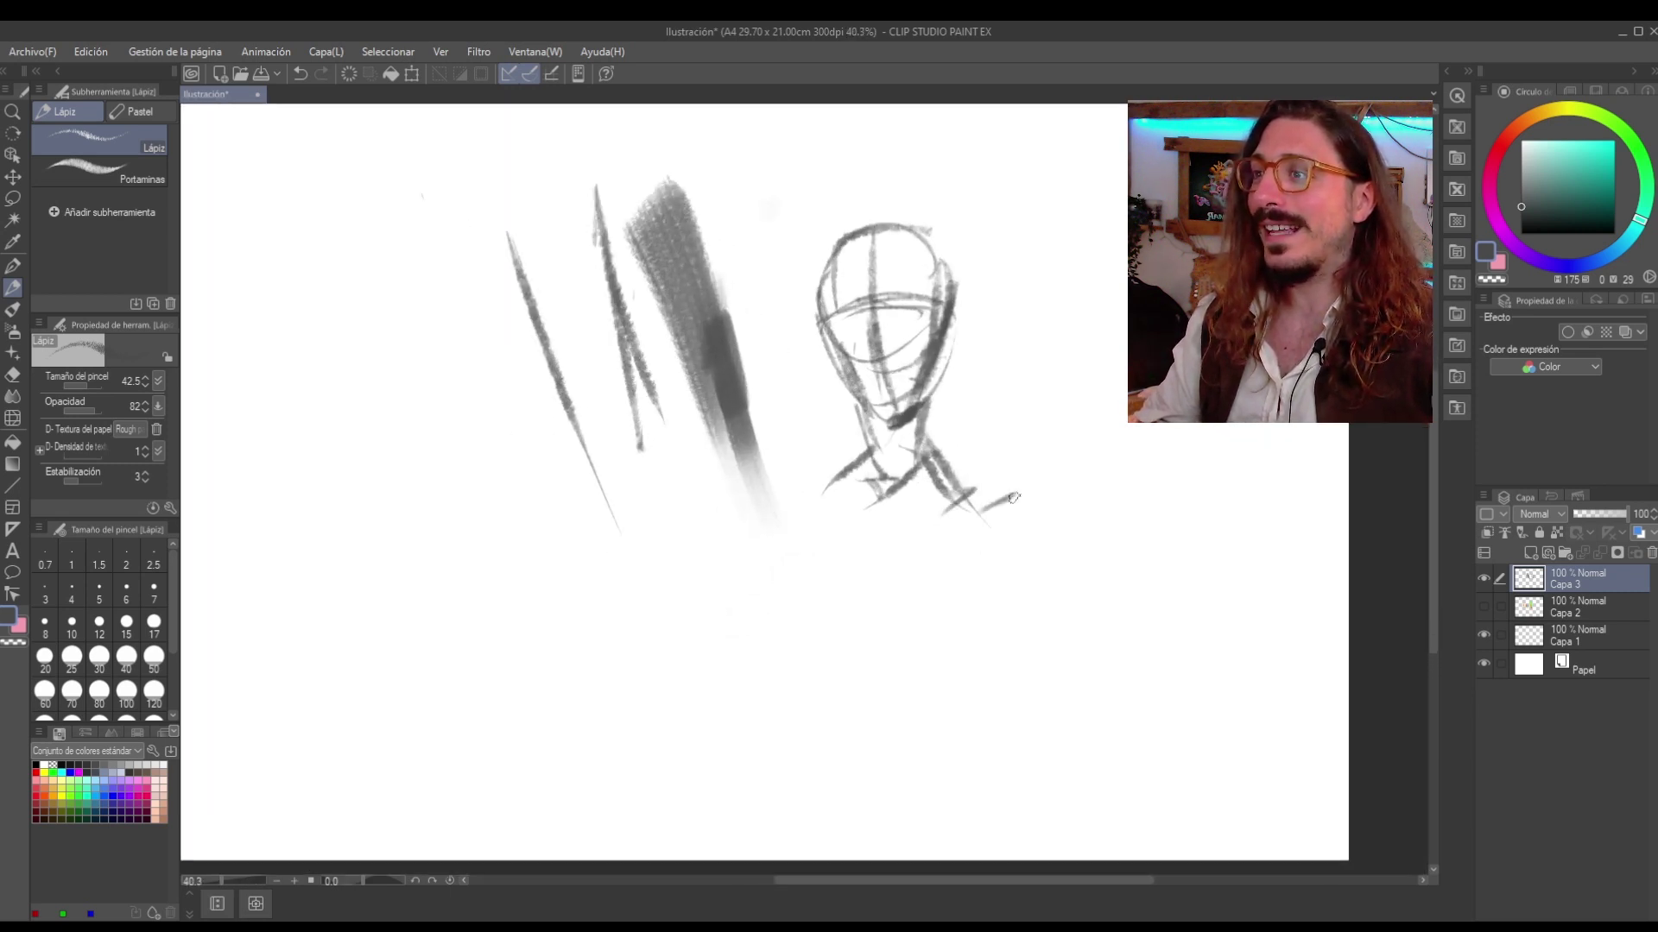
left_click_drag(950, 559, 1036, 516)
mouse_move(816, 486)
left_mouse_down()
mouse_move(852, 550)
mouse_move(803, 549)
mouse_move(851, 553)
mouse_move(796, 592)
mouse_move(1005, 764)
left_mouse_up()
left_click_drag(790, 561, 898, 736)
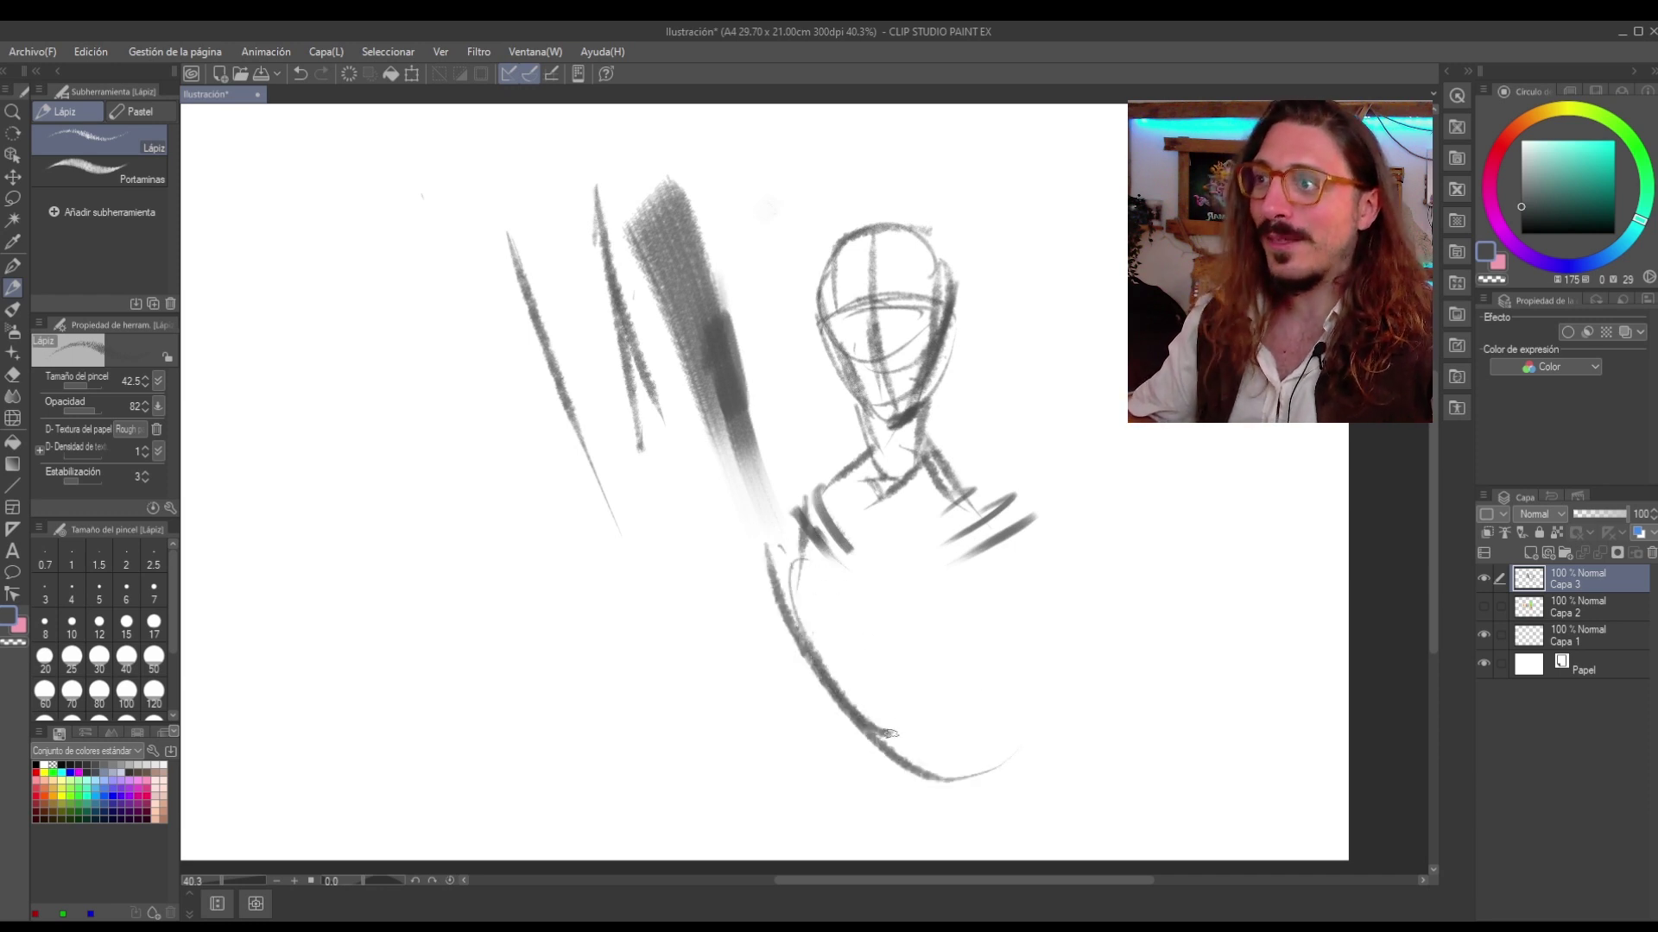
mouse_move(1015, 535)
left_mouse_down()
mouse_move(859, 744)
mouse_move(909, 693)
mouse_move(888, 727)
left_mouse_up()
left_click_drag(798, 522, 724, 628)
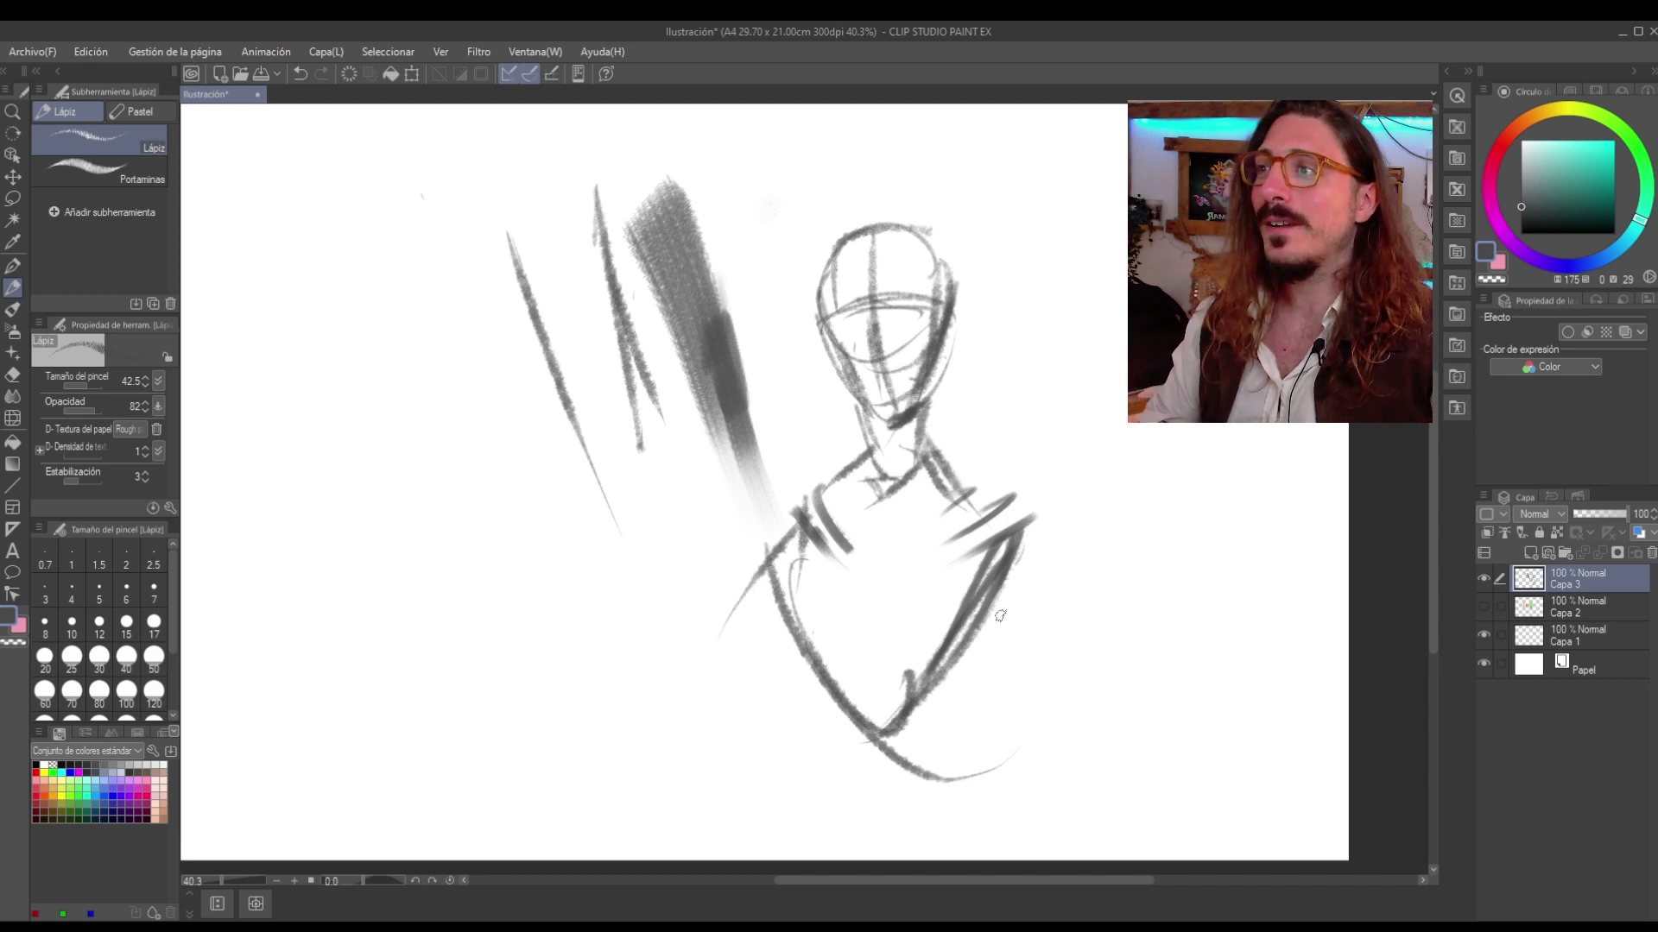
Reinforce the neck, add ears on both sides of the head, and extend the outer shoulder line below the torso's upper corner.
scroll(912, 502, "up", 3)
left_click_drag(912, 412, 913, 460)
left_click_drag(922, 367, 956, 477)
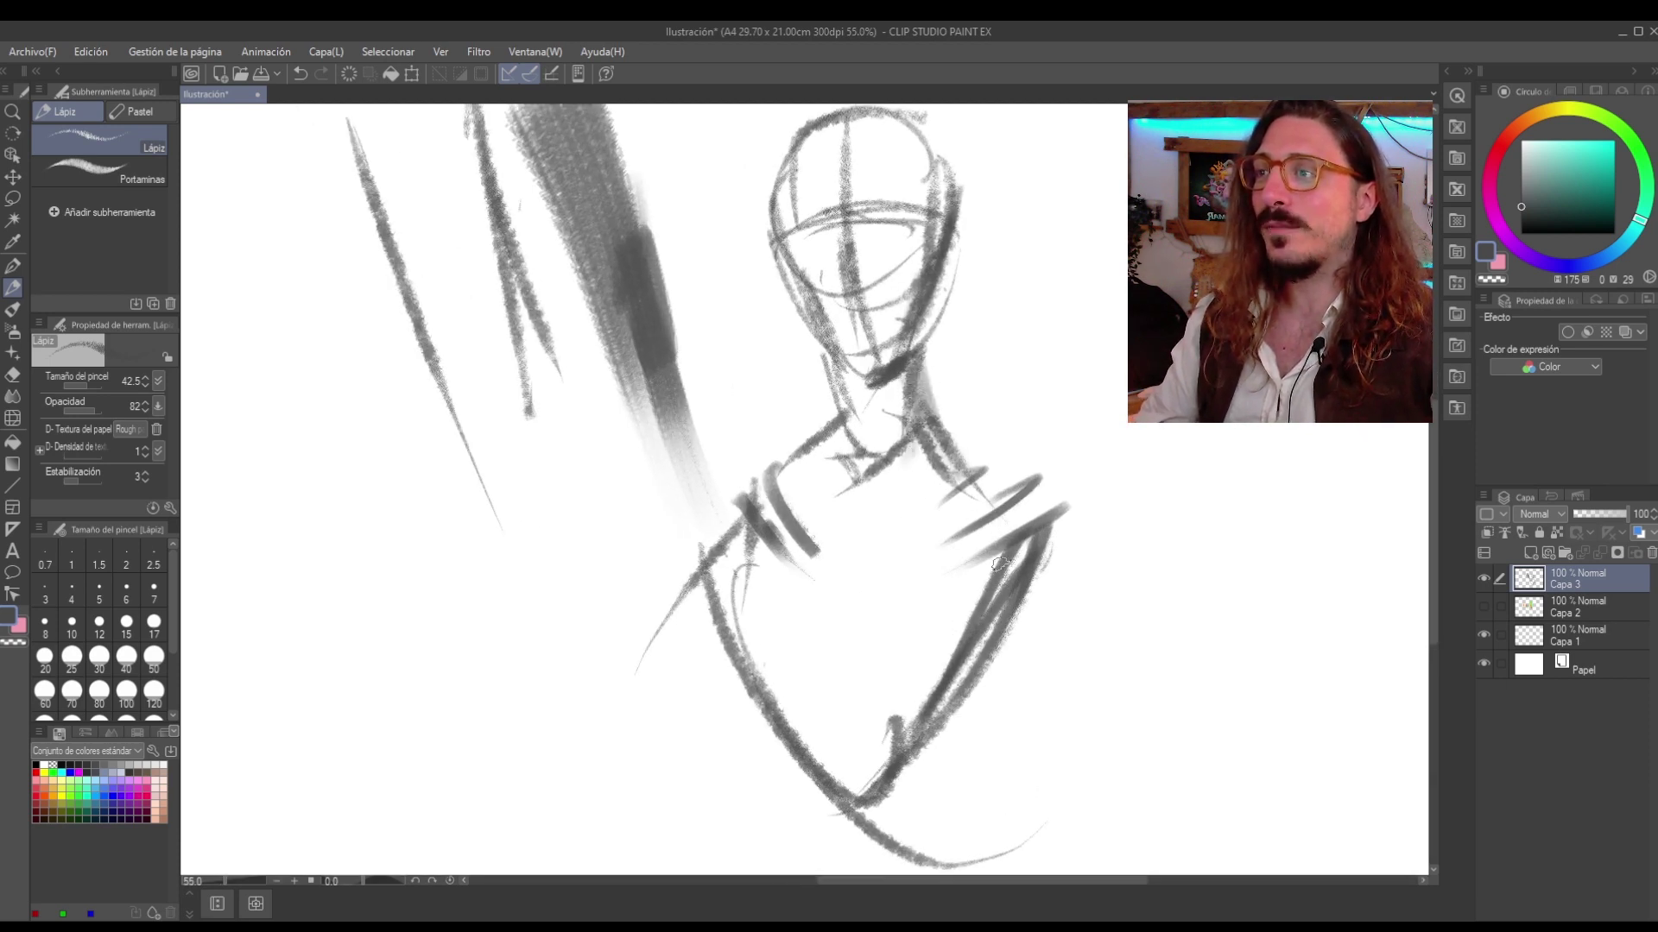
scroll(932, 484, "down", 3)
scroll(900, 469, "down", 1)
mouse_move(946, 326)
left_mouse_down()
mouse_move(939, 417)
mouse_move(952, 357)
left_mouse_up()
left_click_drag(825, 357, 847, 423)
mouse_move(958, 396)
left_mouse_down()
mouse_move(979, 505)
mouse_move(1027, 542)
left_mouse_up()
scroll(898, 280, "down", 1)
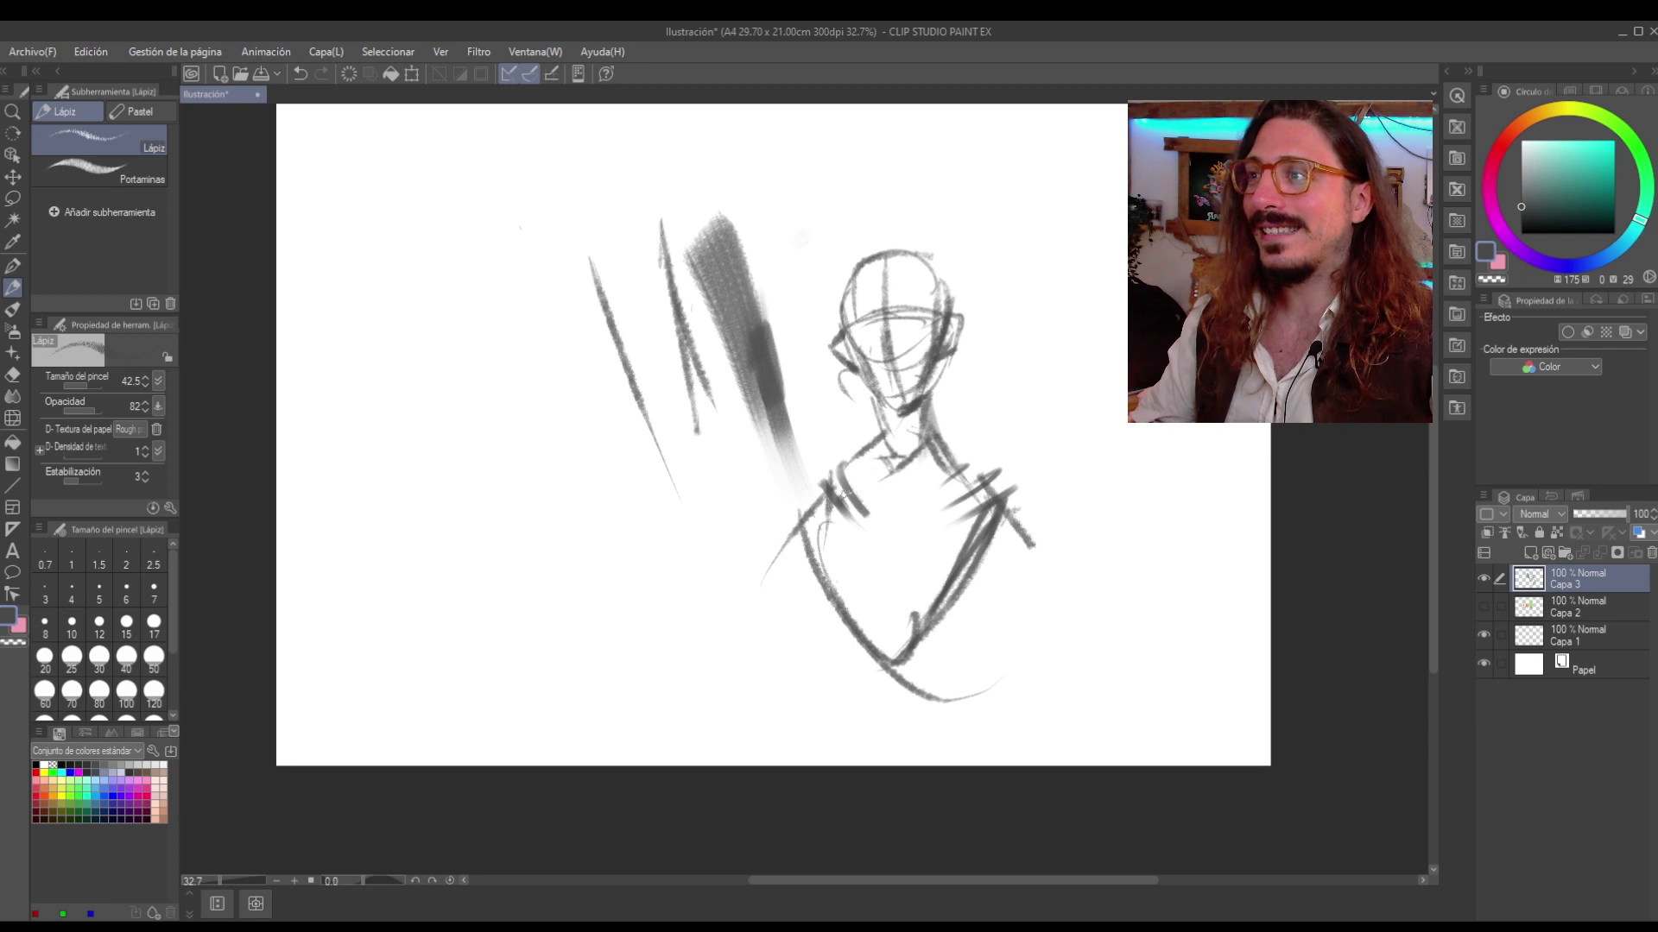
Sketch the raised upper arm as a tapered block and arch a rib-cage curve across the lower torso.
left_click_drag(792, 509, 748, 549)
mouse_move(836, 480)
left_mouse_down()
mouse_move(725, 540)
mouse_move(744, 575)
left_mouse_up()
mouse_move(744, 575)
left_mouse_down()
mouse_move(820, 552)
mouse_move(787, 593)
mouse_move(958, 643)
left_mouse_up()
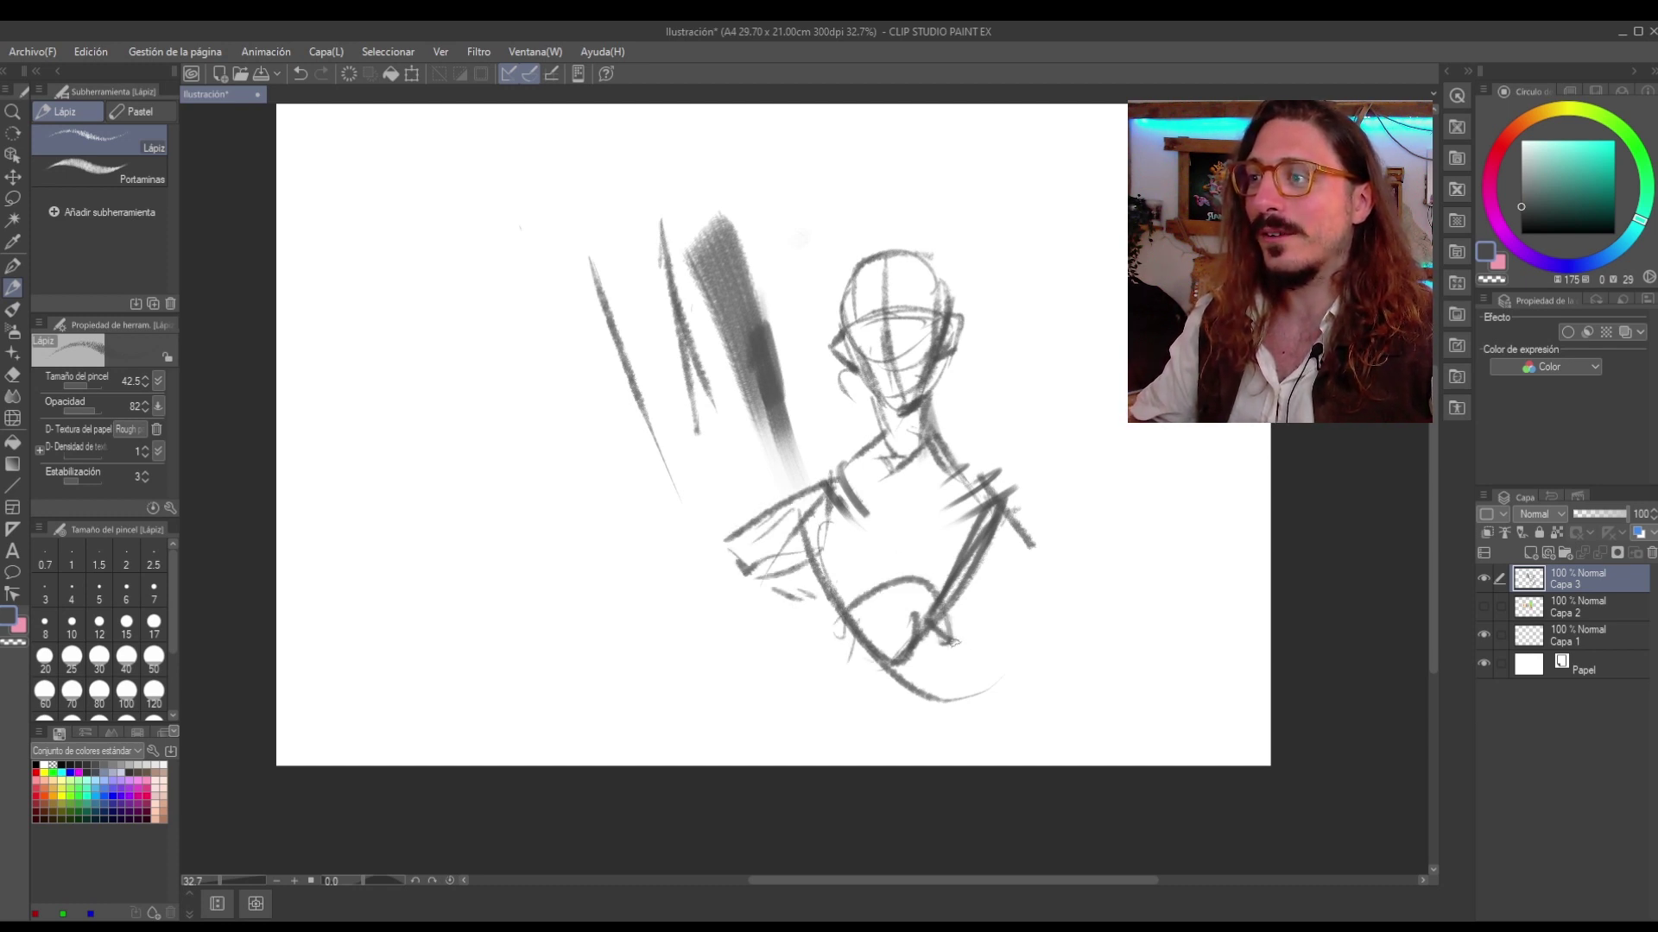
Sketch both sides of the waist below the rib cage and close it with a short base line.
mouse_move(828, 609)
left_mouse_down()
mouse_move(967, 643)
mouse_move(859, 716)
left_mouse_up()
left_click_drag(845, 658, 863, 746)
mouse_move(923, 613)
left_mouse_down()
mouse_move(908, 728)
mouse_move(925, 729)
left_mouse_up()
left_click_drag(928, 734, 844, 743)
left_click_drag(860, 638, 864, 712)
scroll(877, 673, "down", 3)
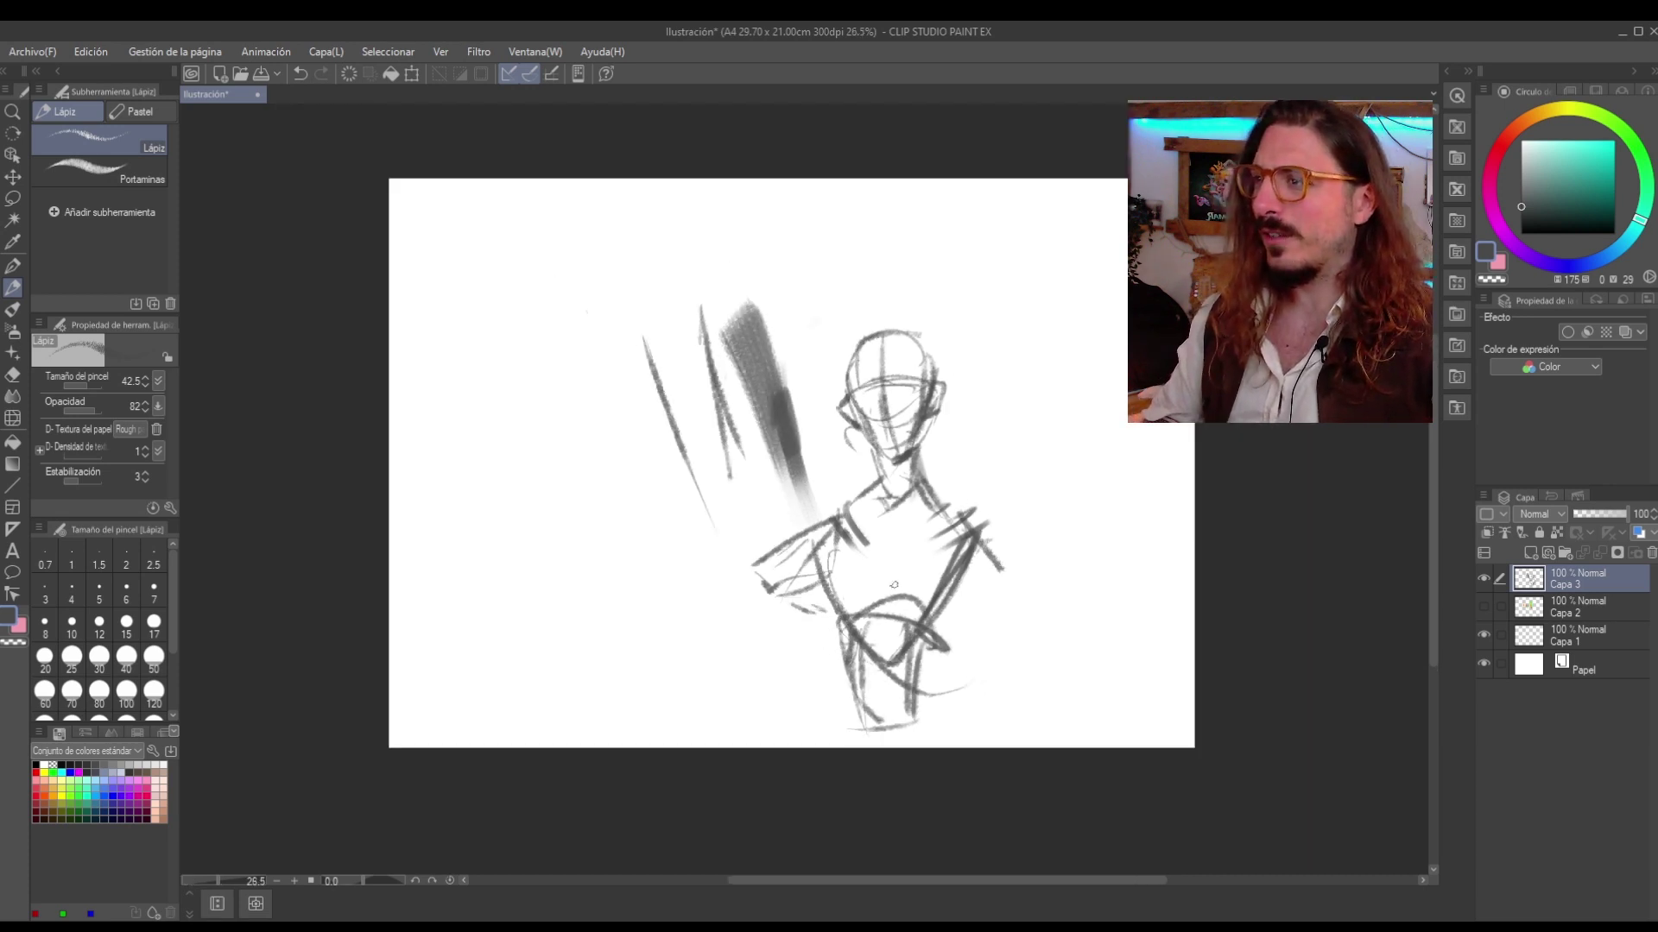
Add a line along the torso's outer side and small eye marks on the head's eye-level guide.
scroll(981, 540, "up", 3)
left_click_drag(955, 580, 944, 653)
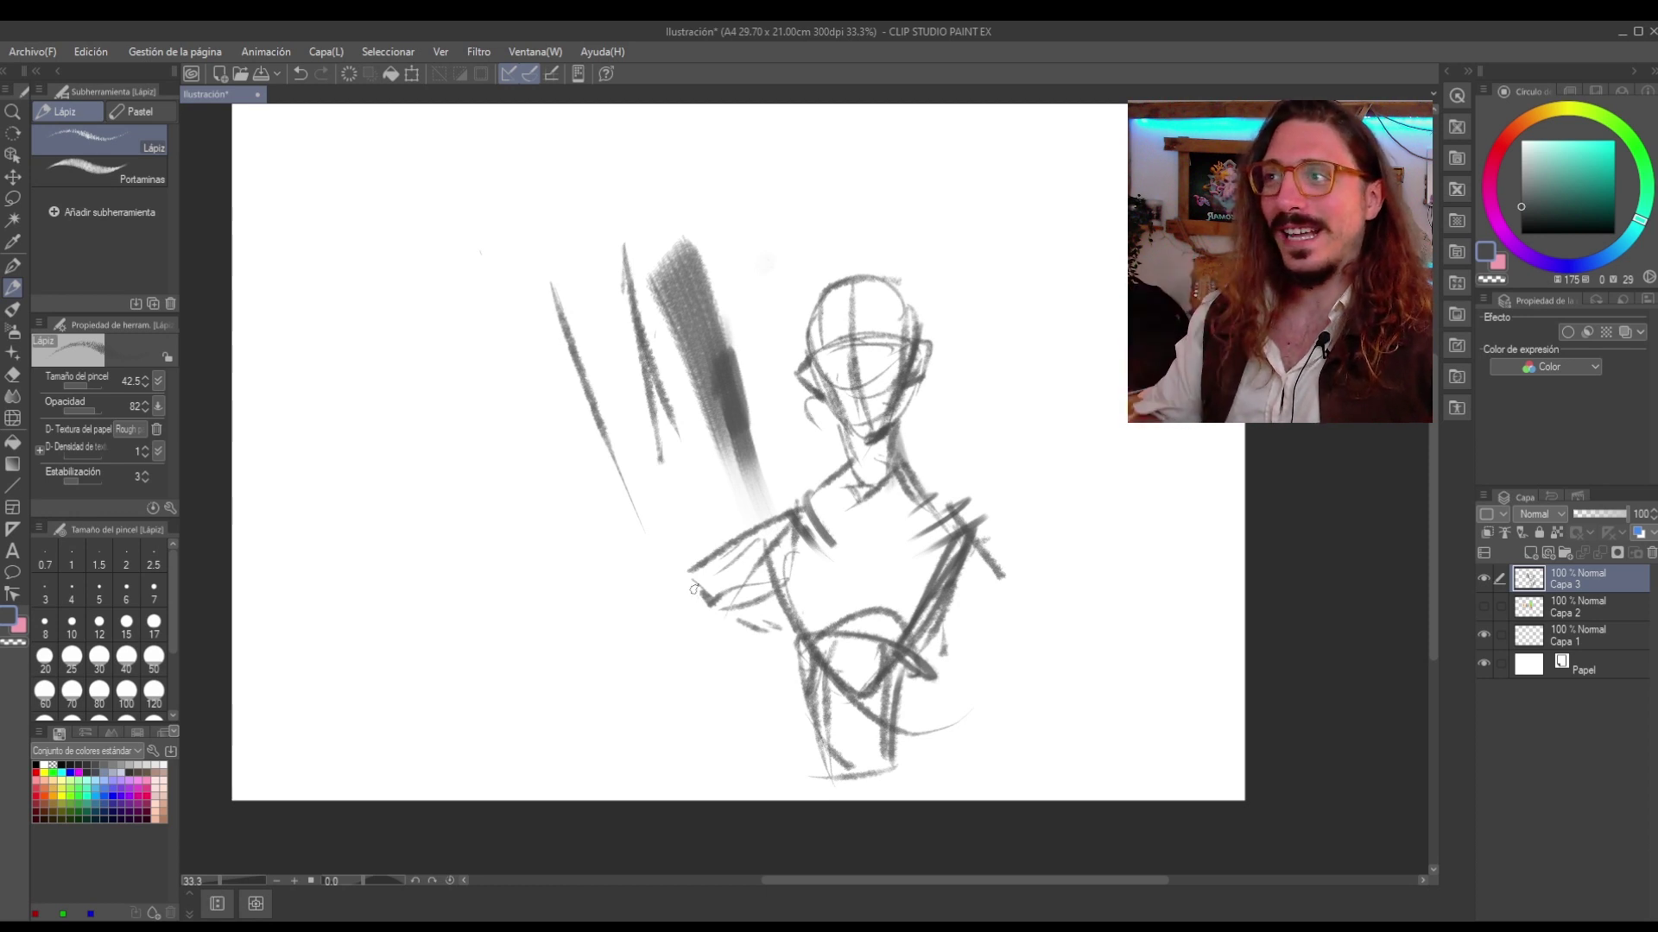
scroll(889, 348, "up", 3)
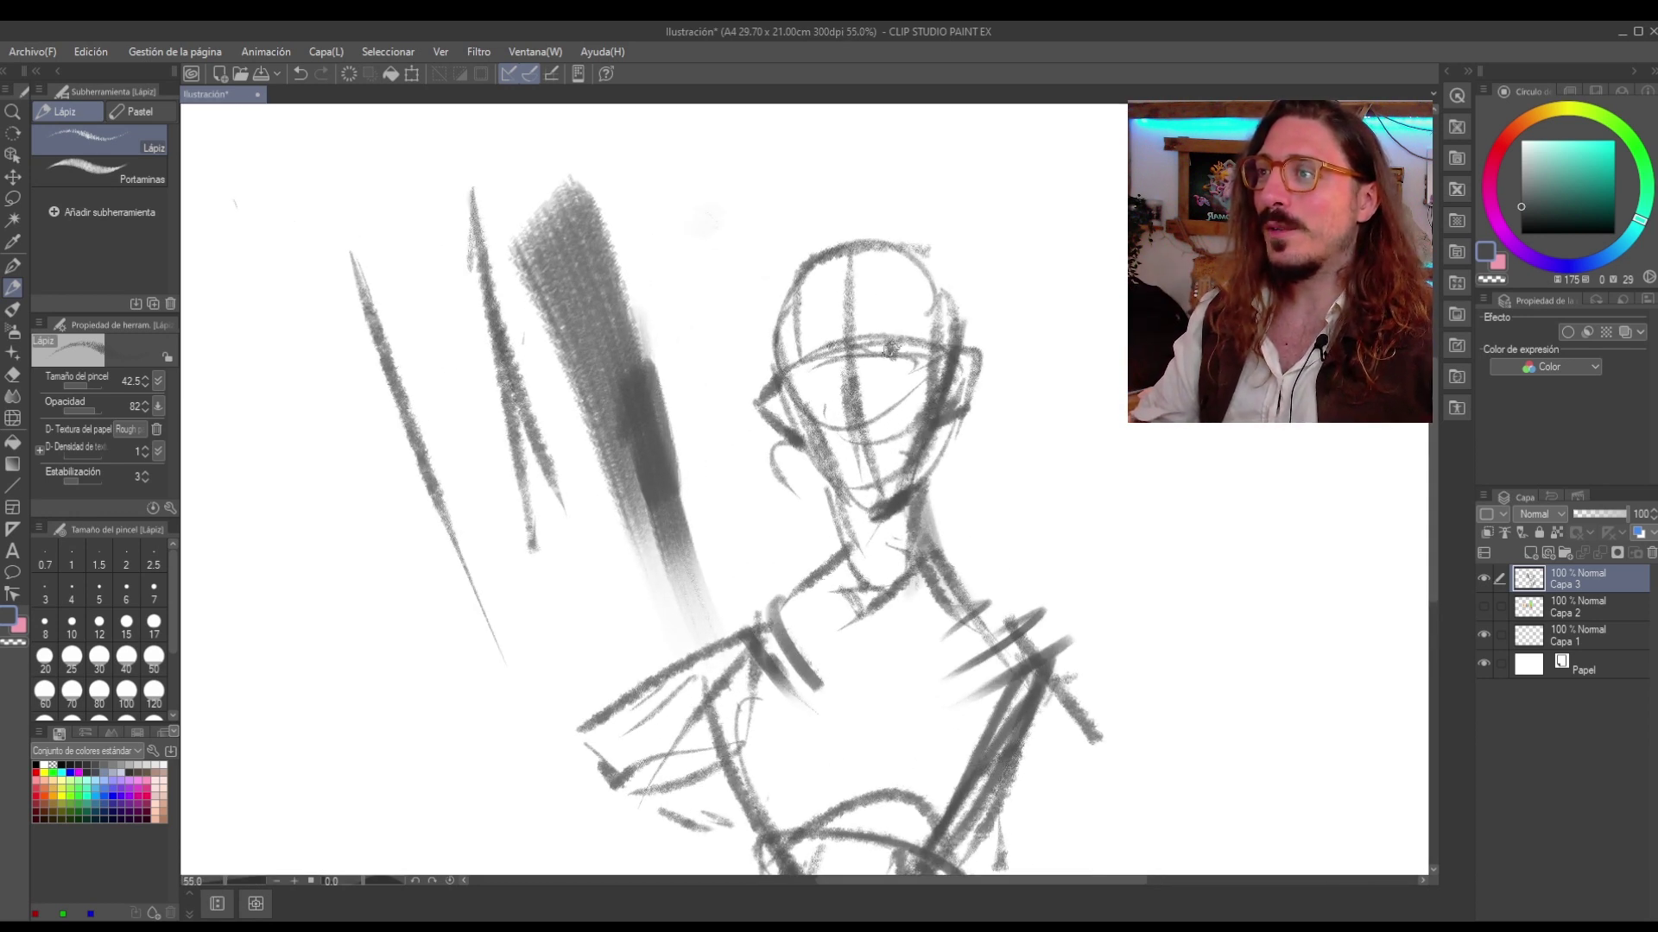
left_click(894, 351)
left_click(819, 358)
scroll(855, 550, "down", 2)
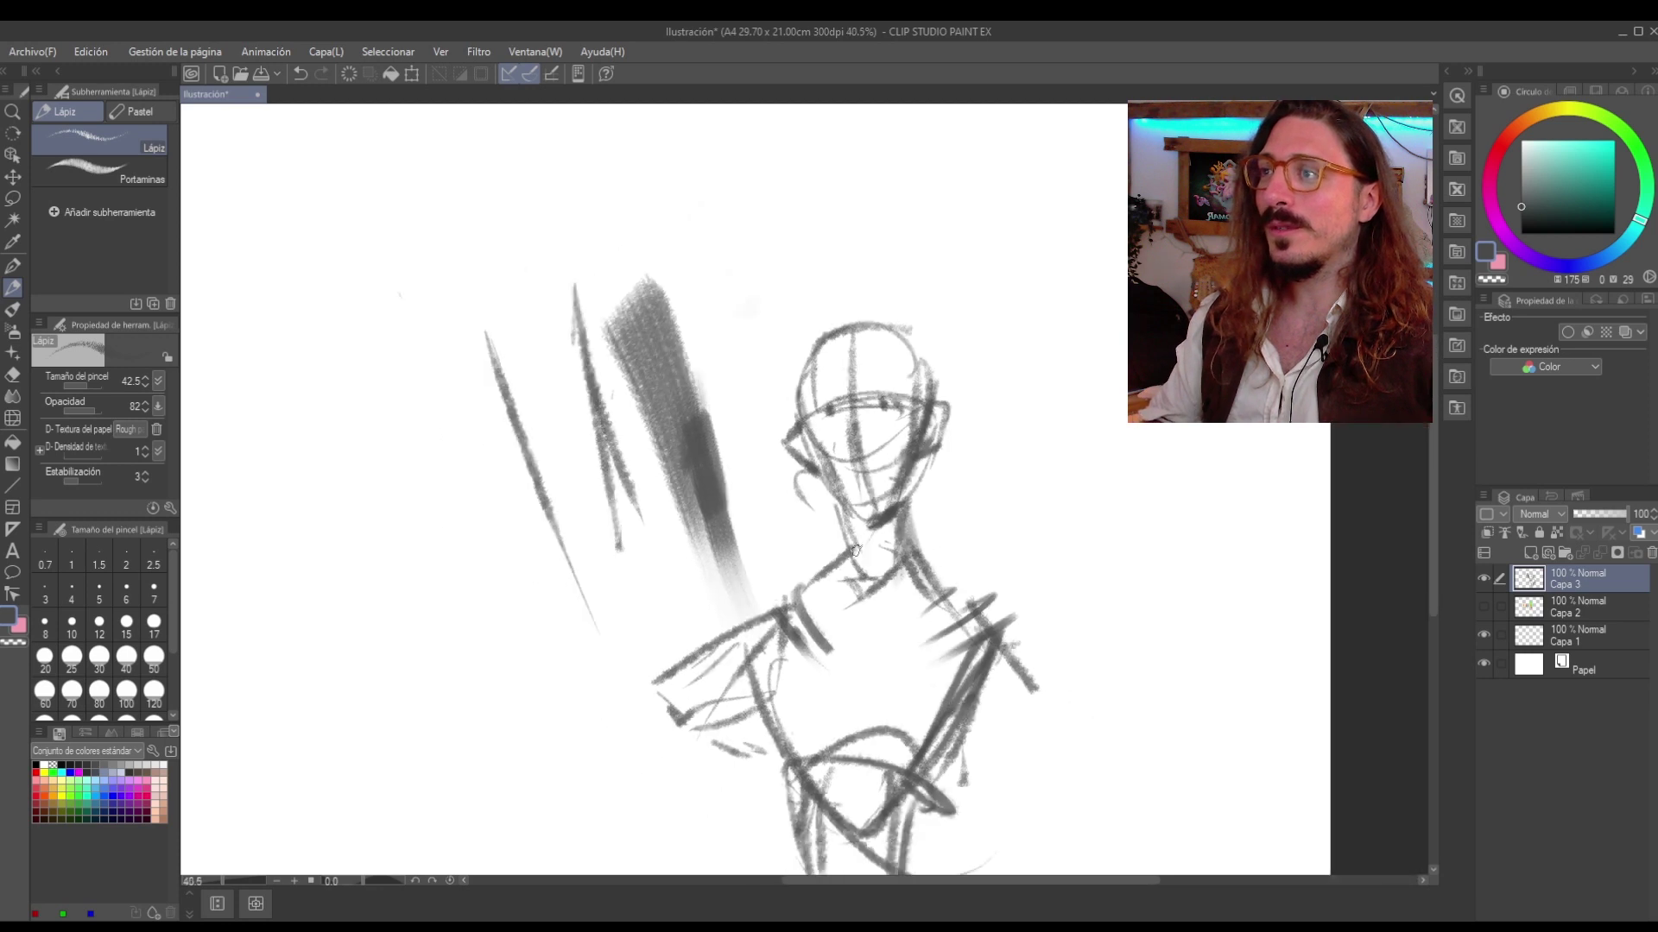
scroll(855, 550, "down", 4)
scroll(872, 748, "up", 2)
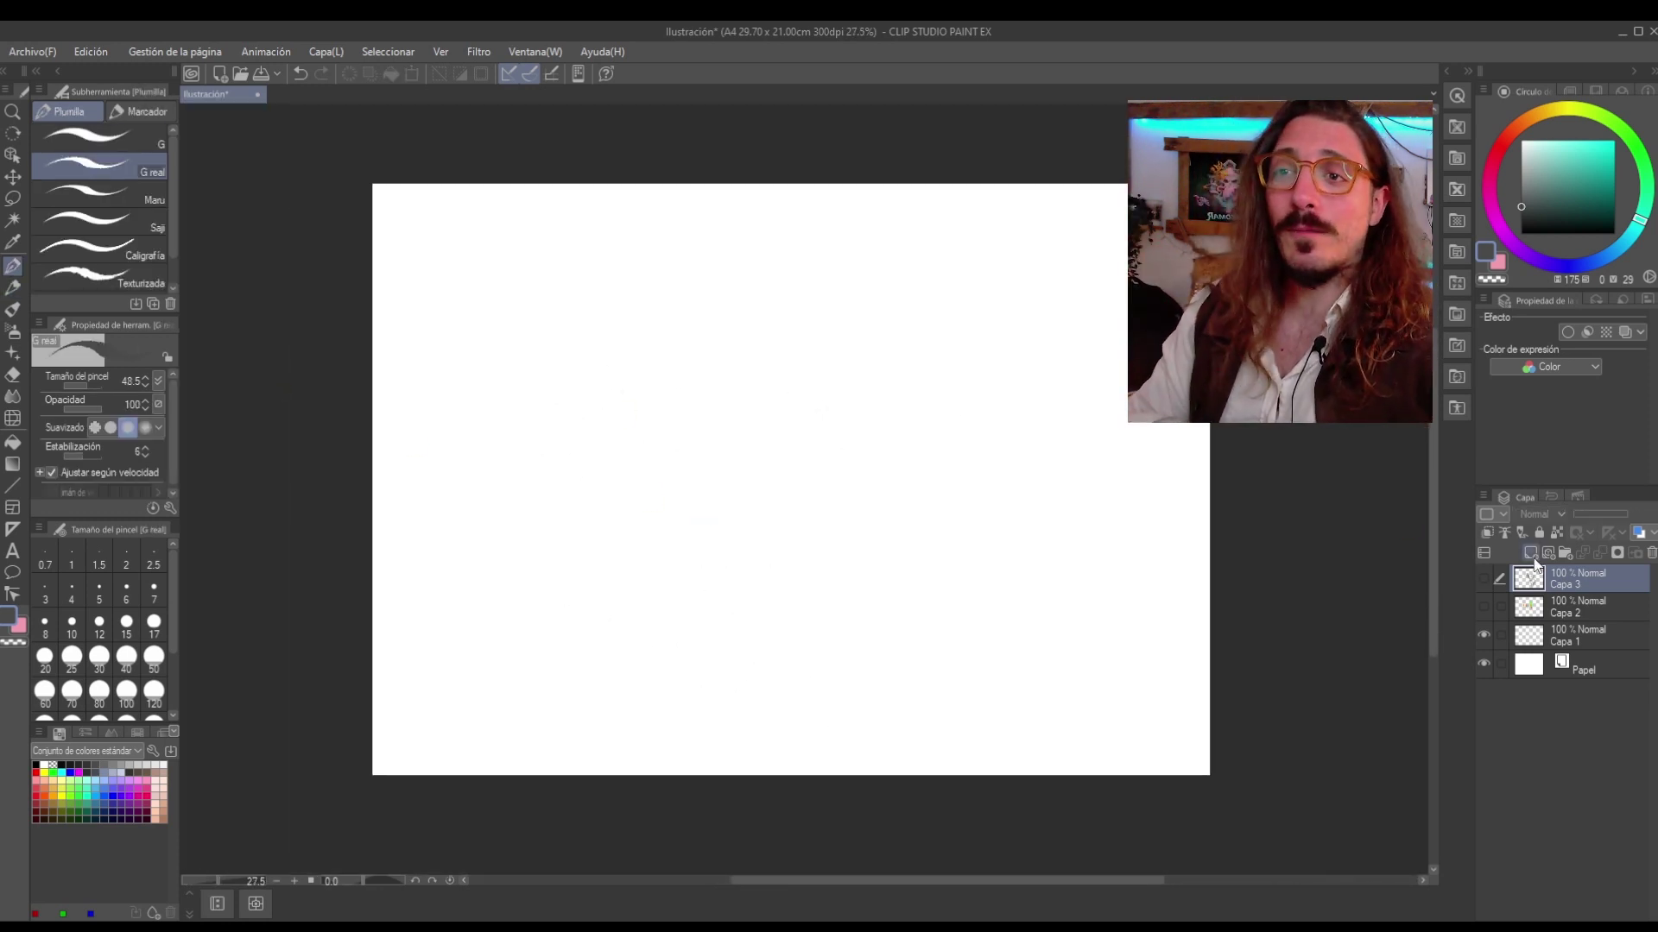
Create a new layer above Capa 3 and try a G real pen stroke on it, undoing the stroke.
left_click(1530, 554)
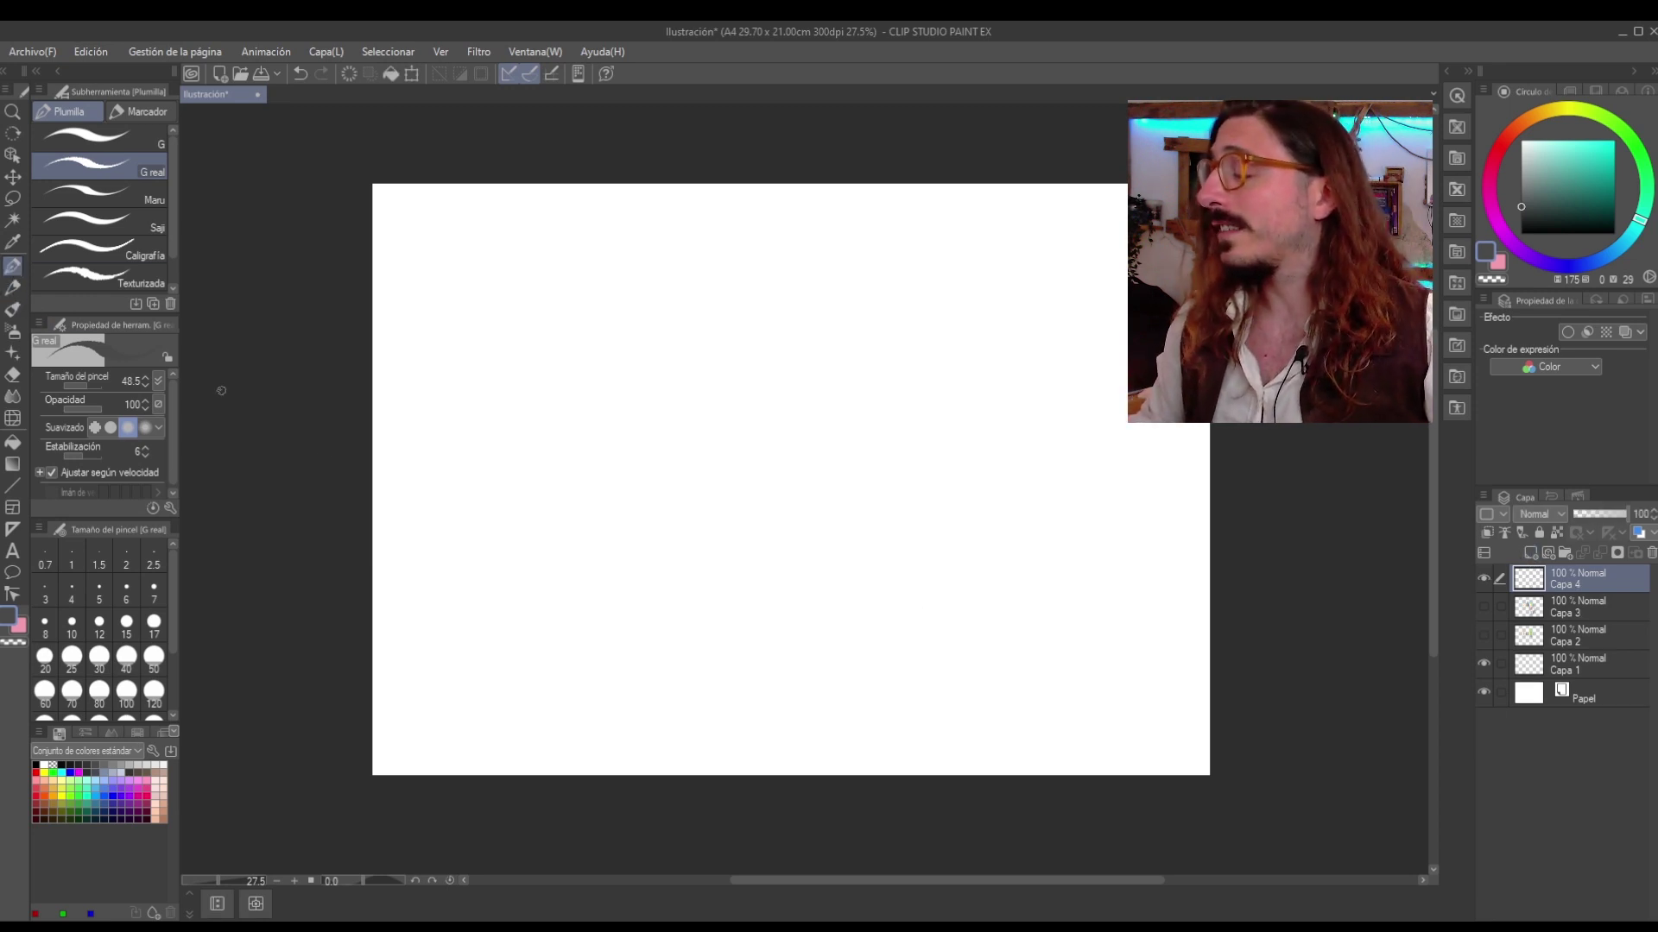
mouse_move(860, 356)
left_mouse_down()
mouse_move(899, 511)
mouse_move(678, 518)
left_mouse_up()
key("ctrl+z")
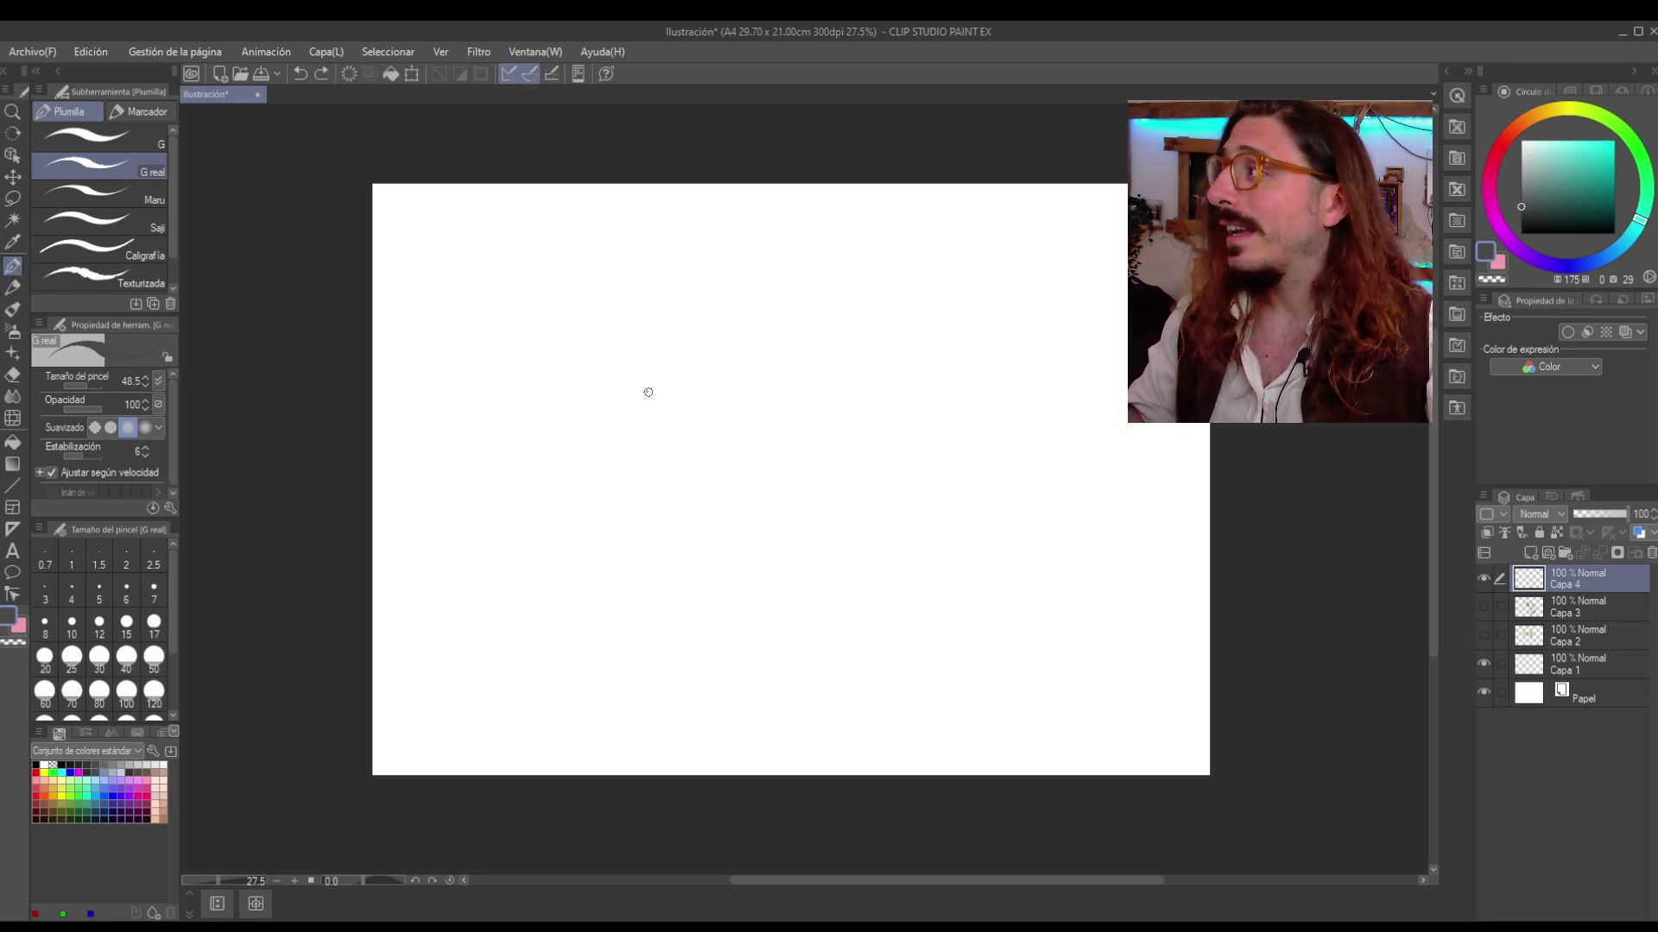
Set the G real pen's brush size to 121.2.
left_click(86, 137)
mouse_move(734, 406)
left_mouse_down()
mouse_move(751, 462)
mouse_move(738, 416)
mouse_move(650, 420)
left_mouse_up()
key("period")
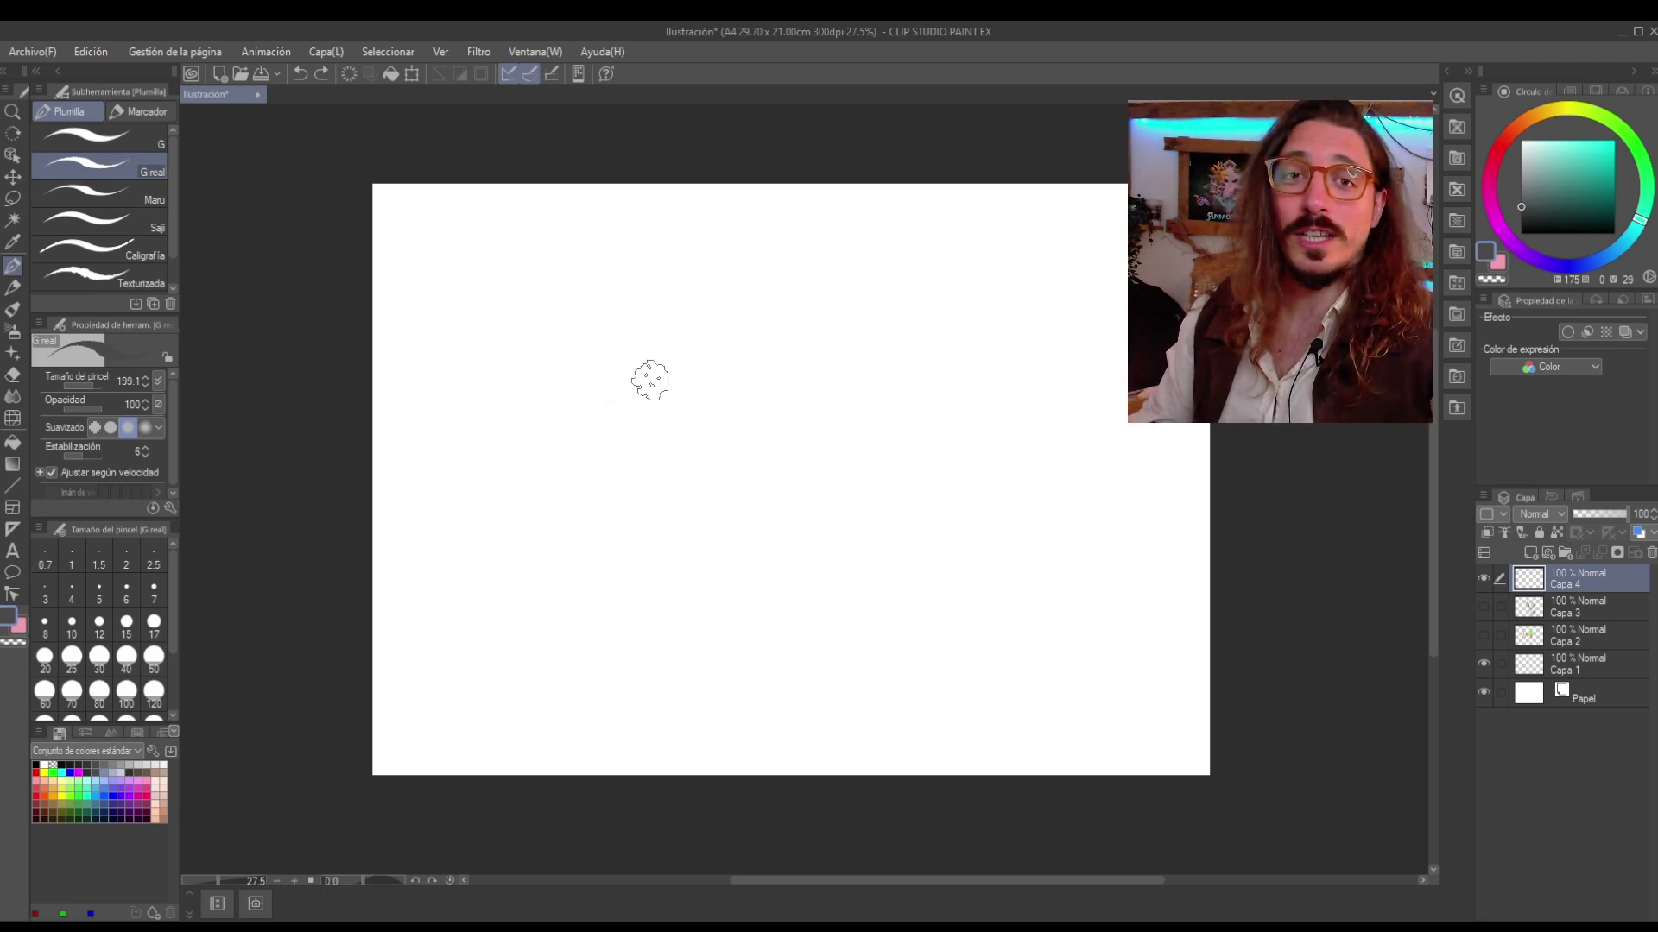
scroll(656, 376, "up", 2)
scroll(666, 361, "down", 2)
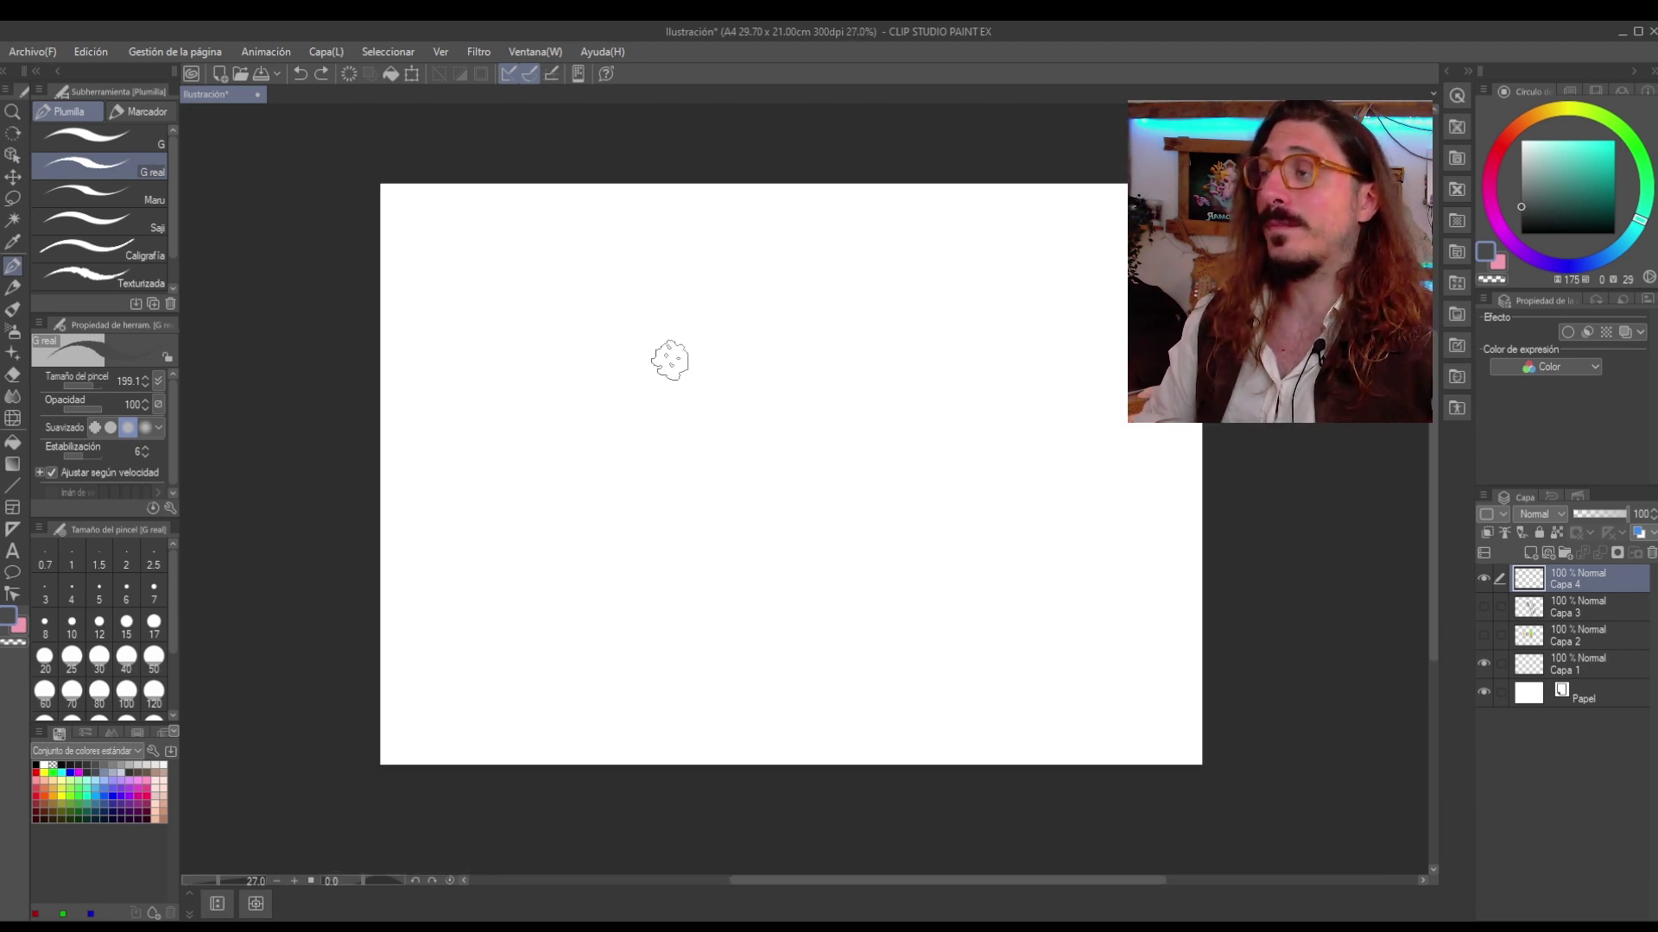
scroll(698, 407, "up", 1)
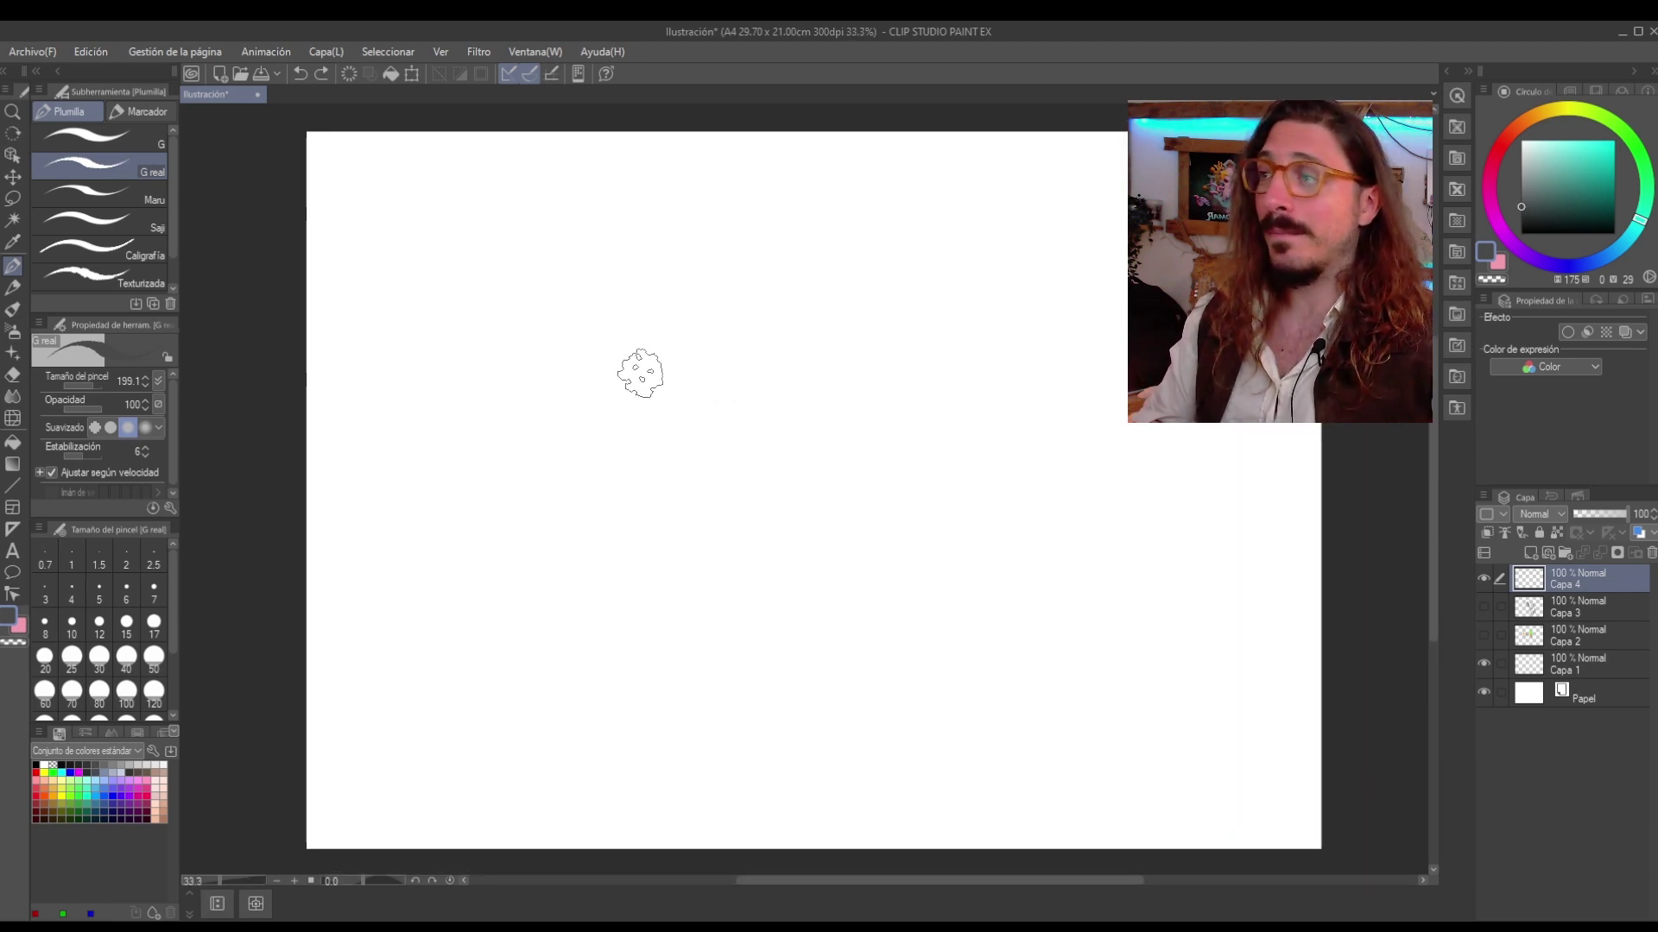
mouse_move(658, 352)
left_mouse_down()
mouse_move(660, 369)
mouse_move(657, 346)
left_mouse_up()
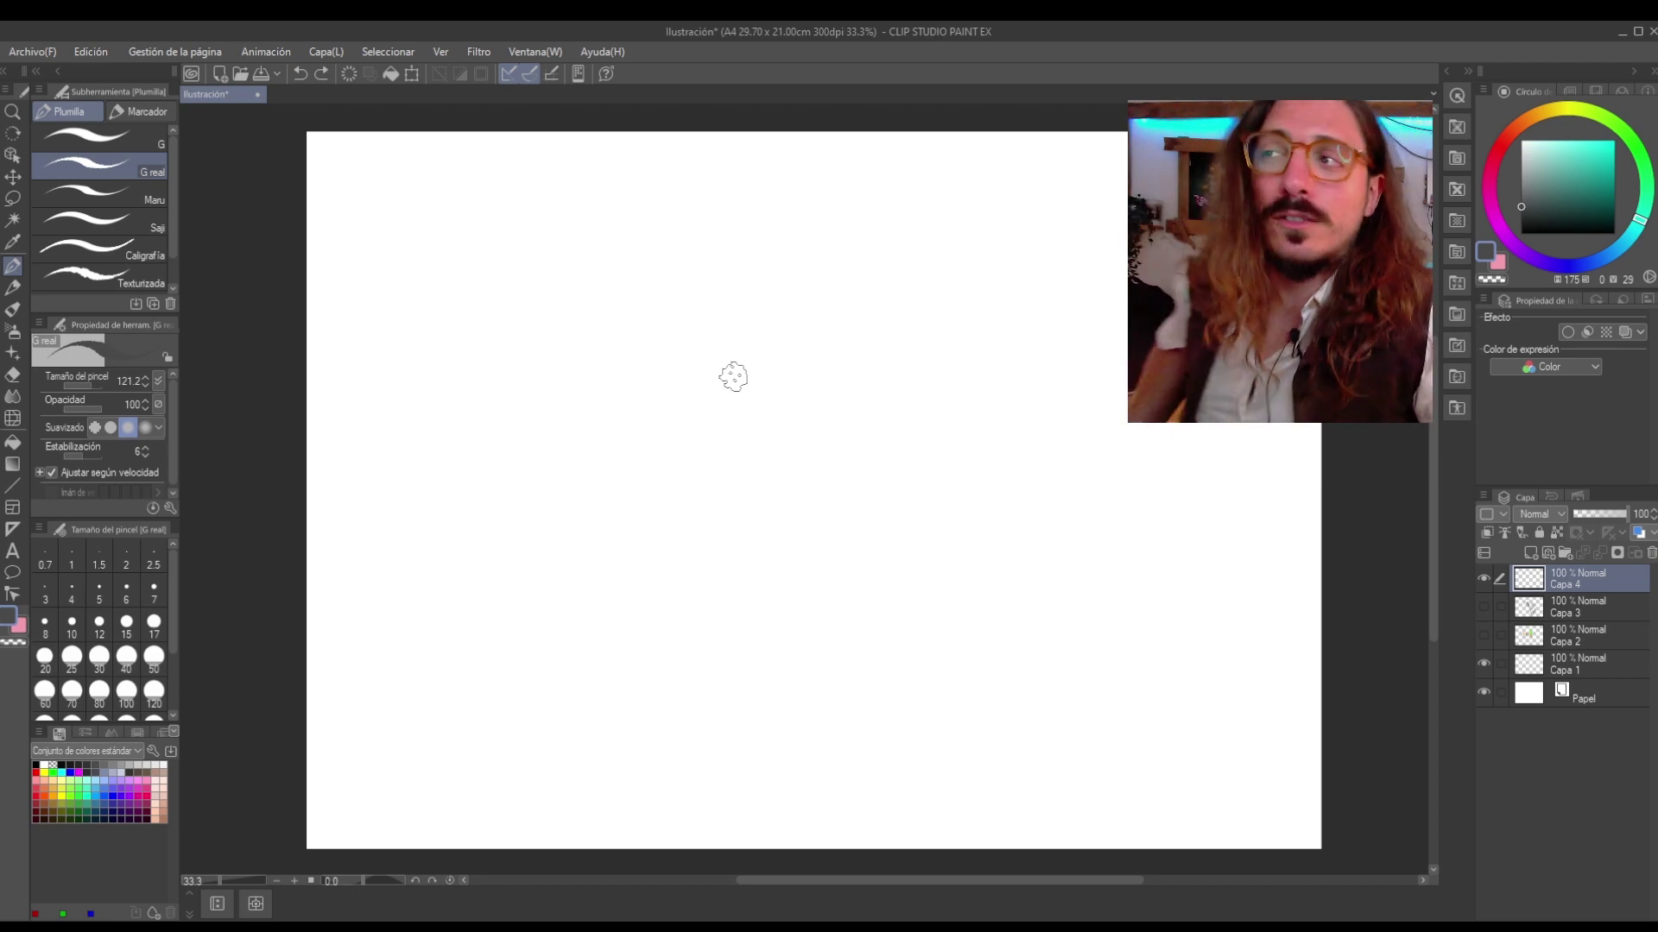
Try a long S-shaped G real stroke and undo it, replacing it with tapered strokes forming an I and a narrow V.
left_click_drag(1028, 334, 928, 647)
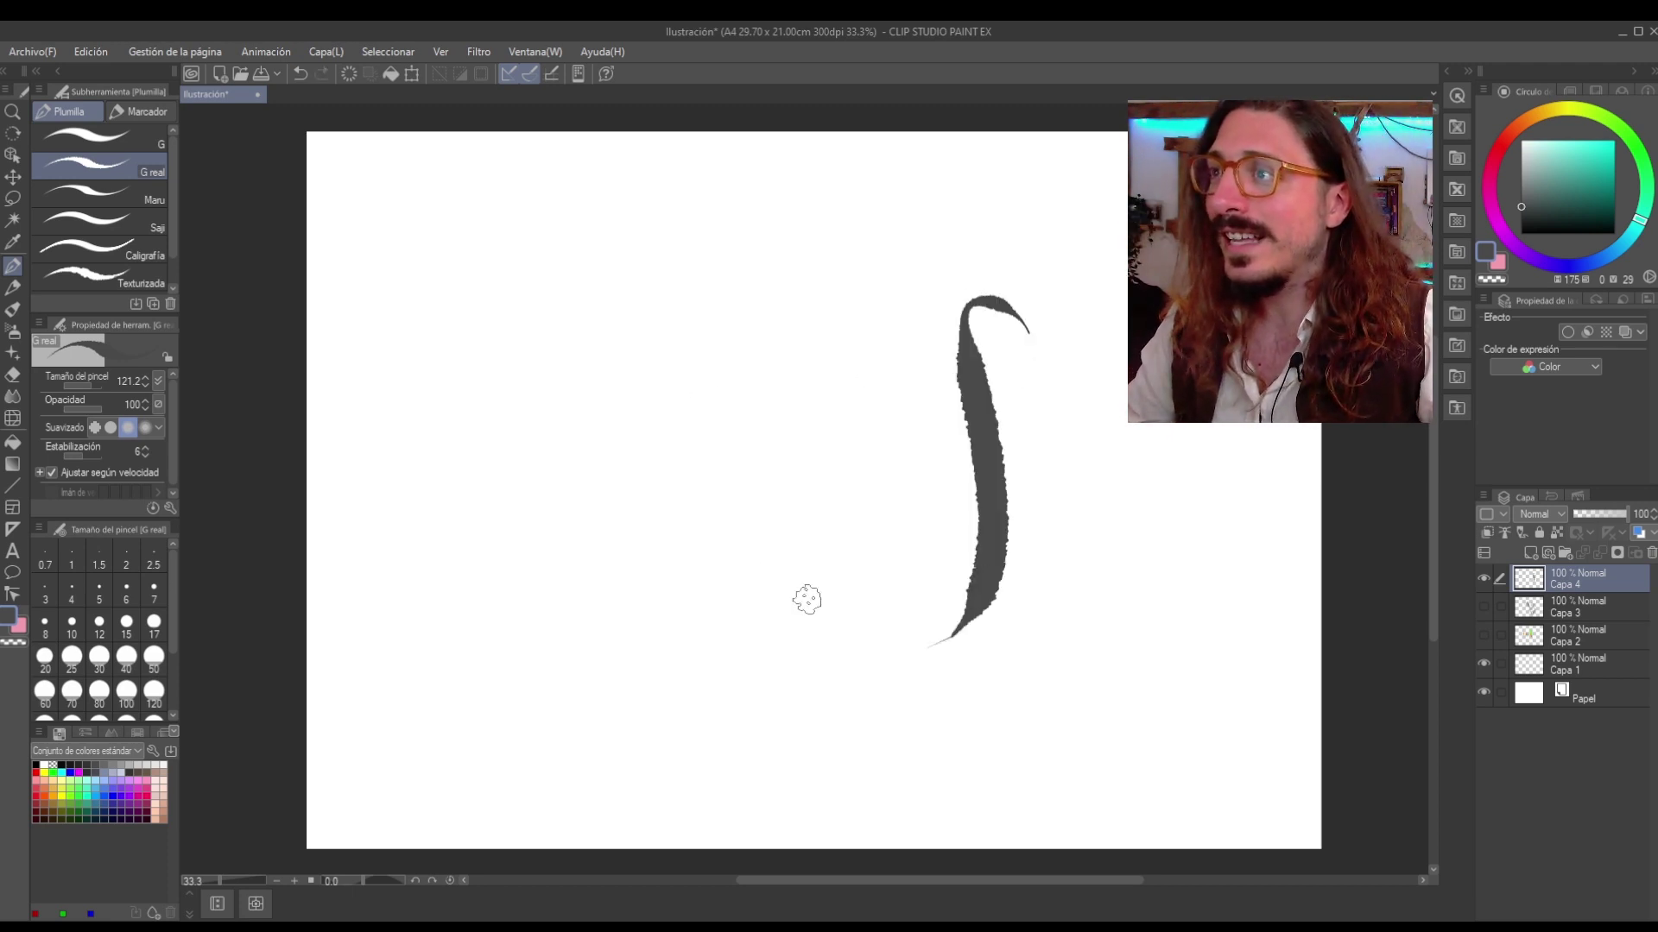
key("ctrl+z")
mouse_move(1001, 358)
left_mouse_down()
mouse_move(880, 337)
mouse_move(973, 622)
left_mouse_up()
left_click_drag(1029, 555, 891, 605)
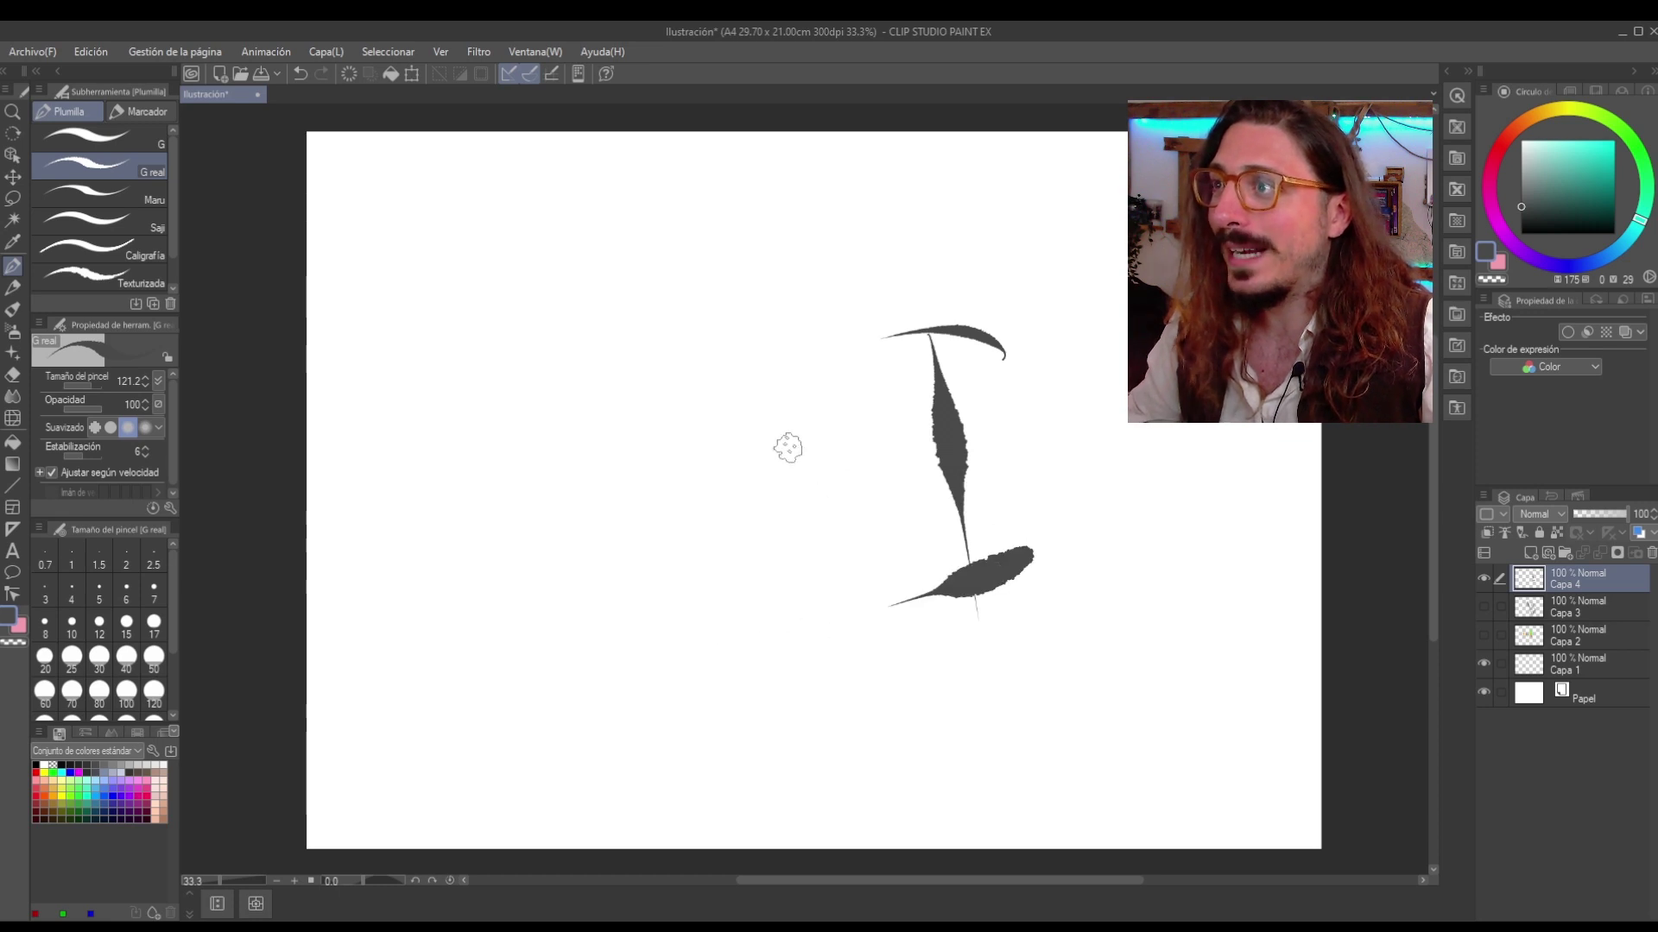
mouse_move(791, 384)
left_mouse_down()
mouse_move(858, 587)
mouse_move(728, 383)
left_mouse_up()
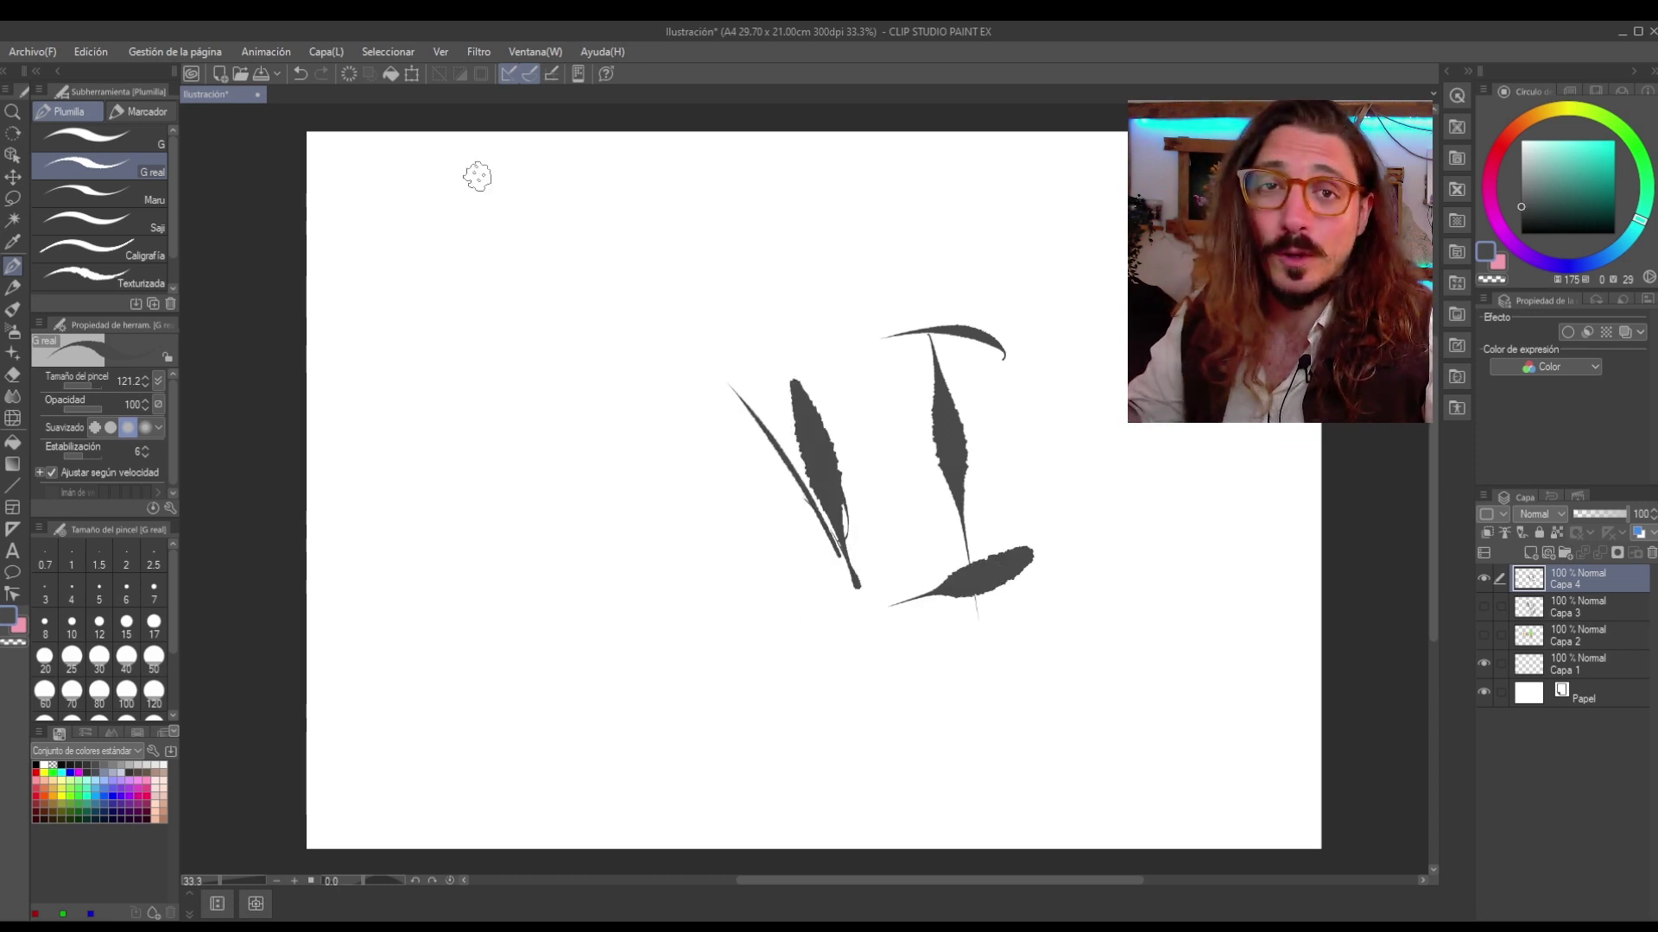
scroll(855, 563, "down", 1)
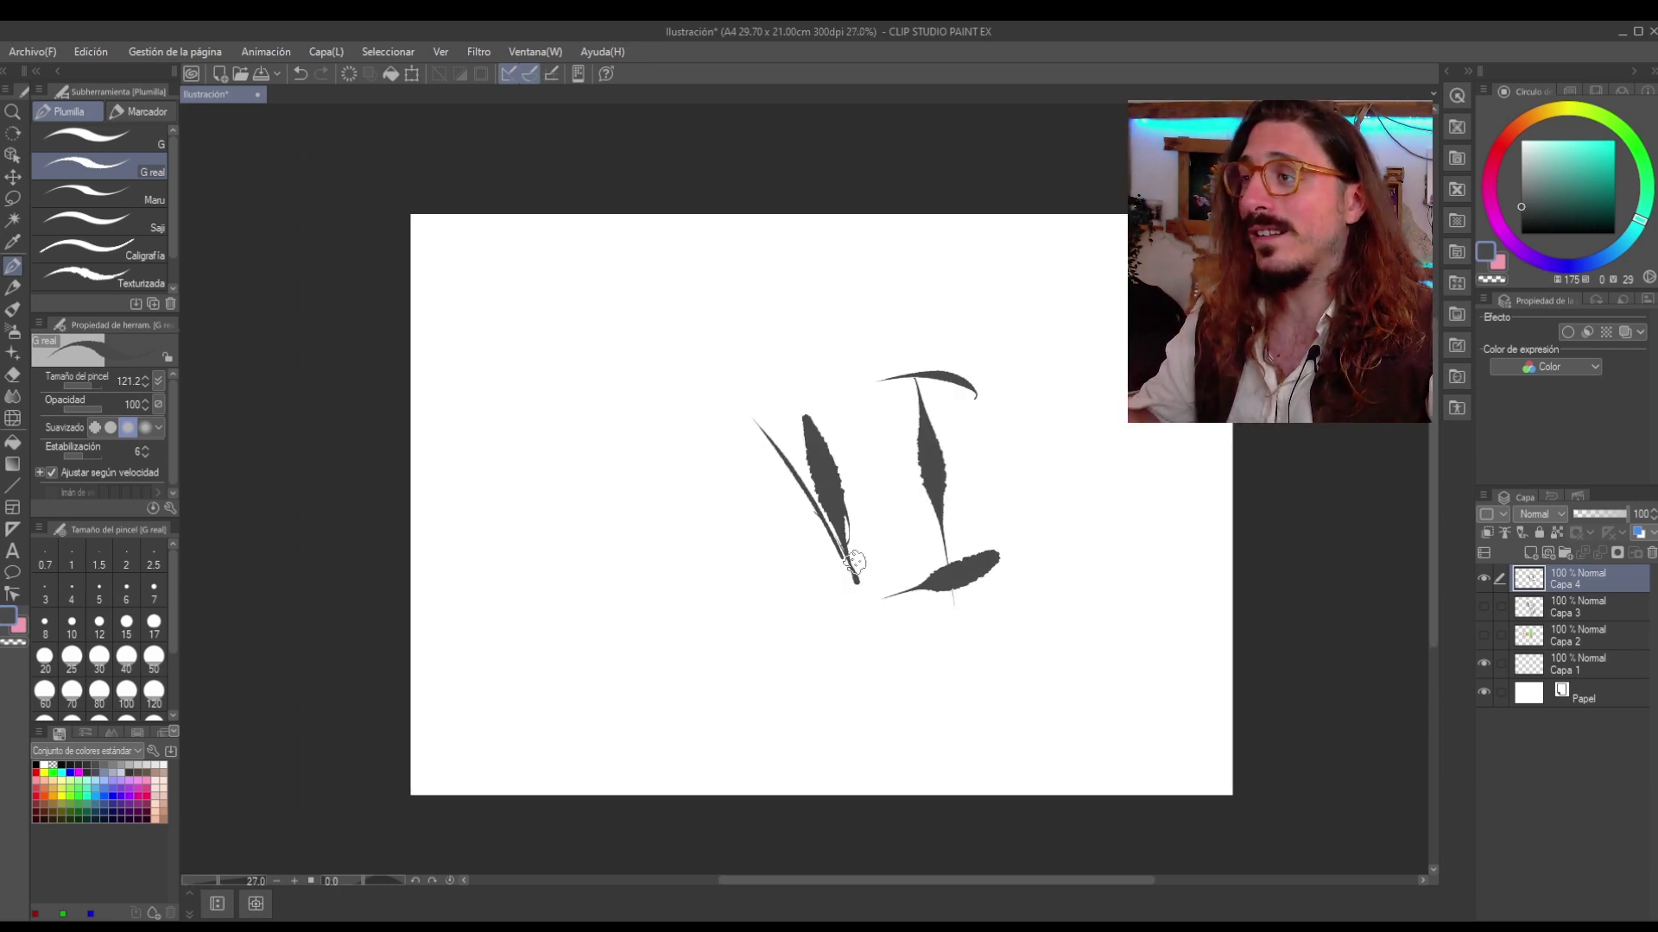
scroll(662, 407, "up", 2)
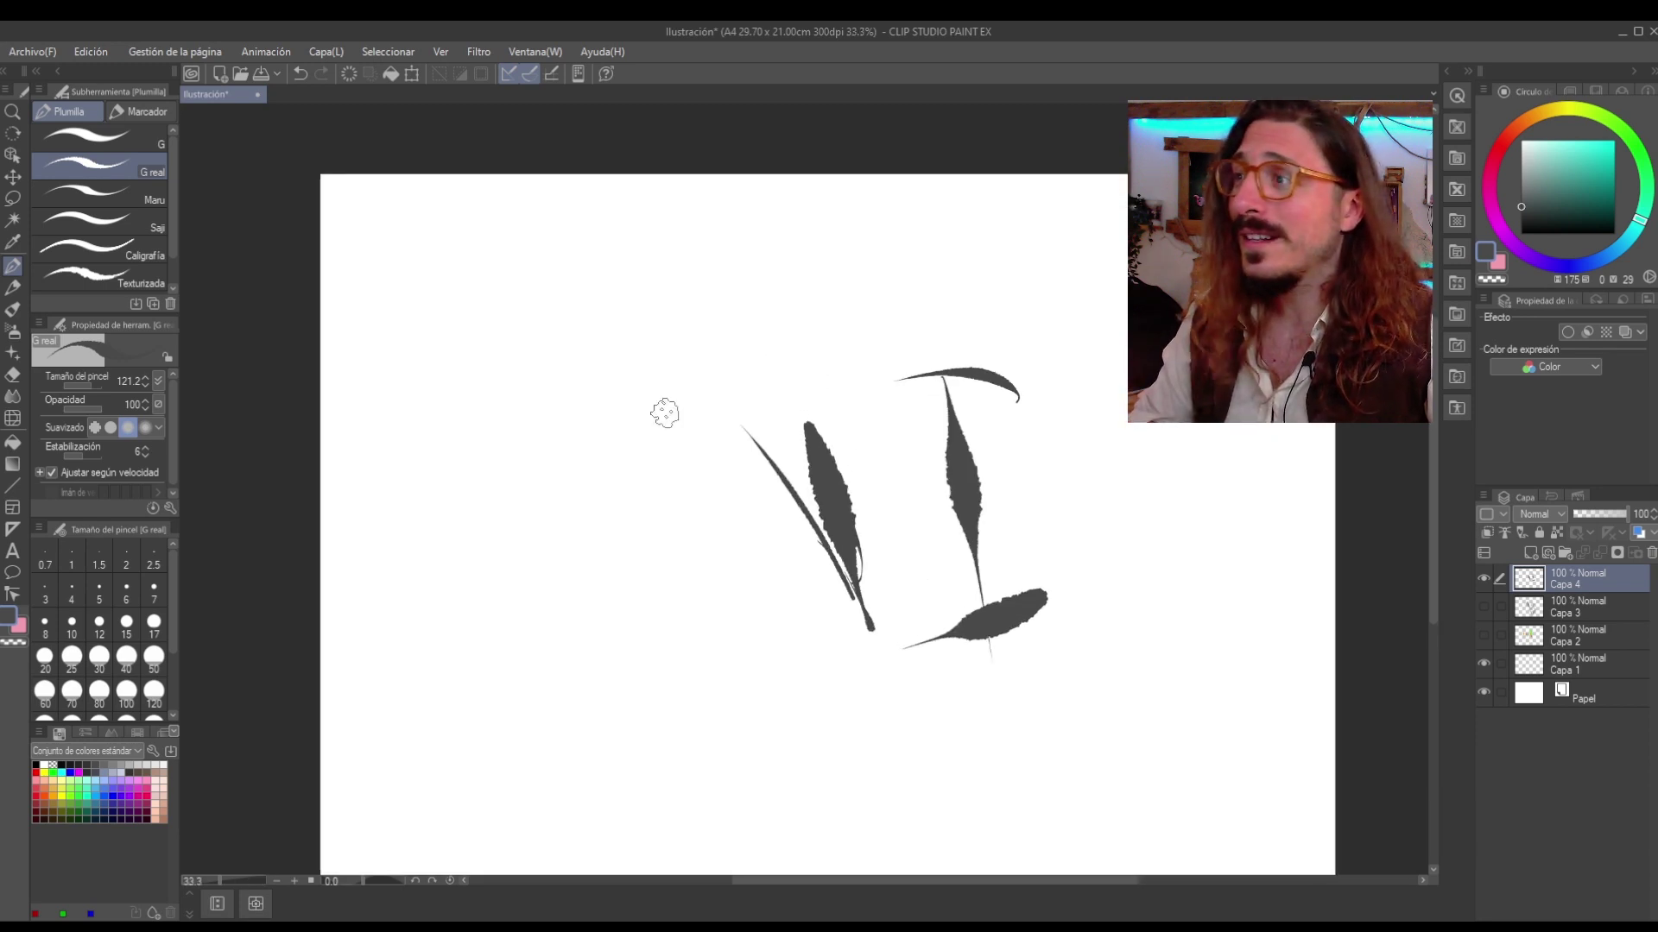
Ink a solid silhouette of a horned figure's head, shoulder and arm beside the G real test strokes.
mouse_move(779, 248)
left_mouse_down()
mouse_move(746, 292)
mouse_move(751, 363)
mouse_move(604, 484)
mouse_move(728, 636)
left_mouse_up()
scroll(708, 552, "down", 2)
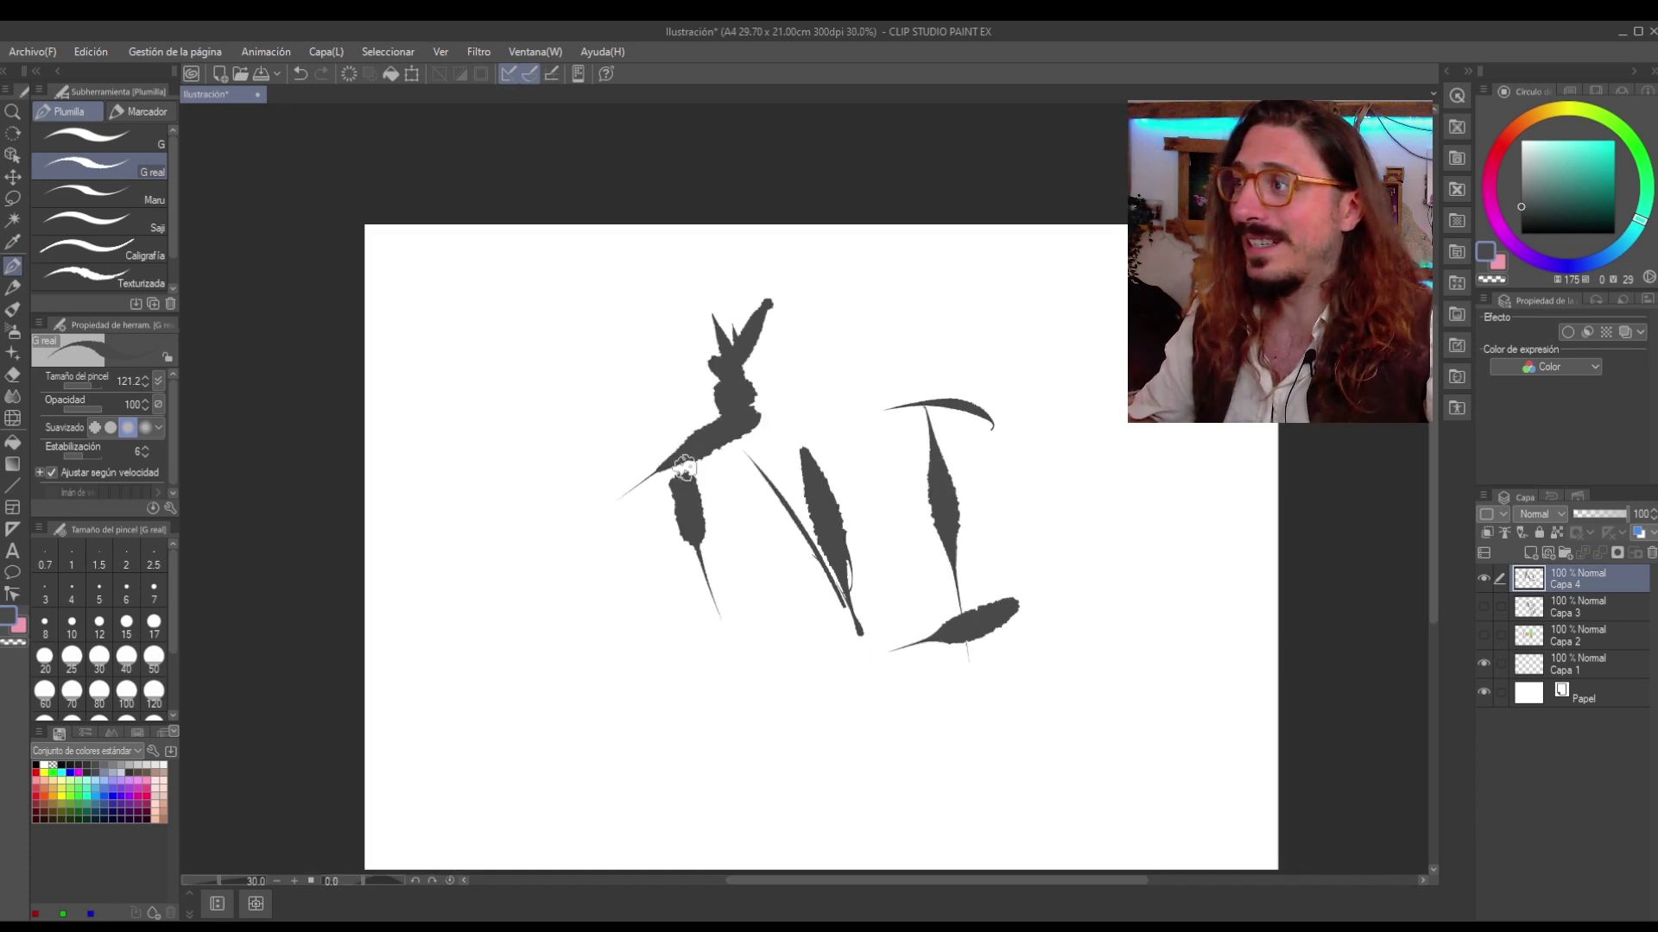
scroll(682, 462, "up", 2)
mouse_move(678, 474)
left_mouse_down()
mouse_move(672, 545)
mouse_move(723, 599)
left_mouse_up()
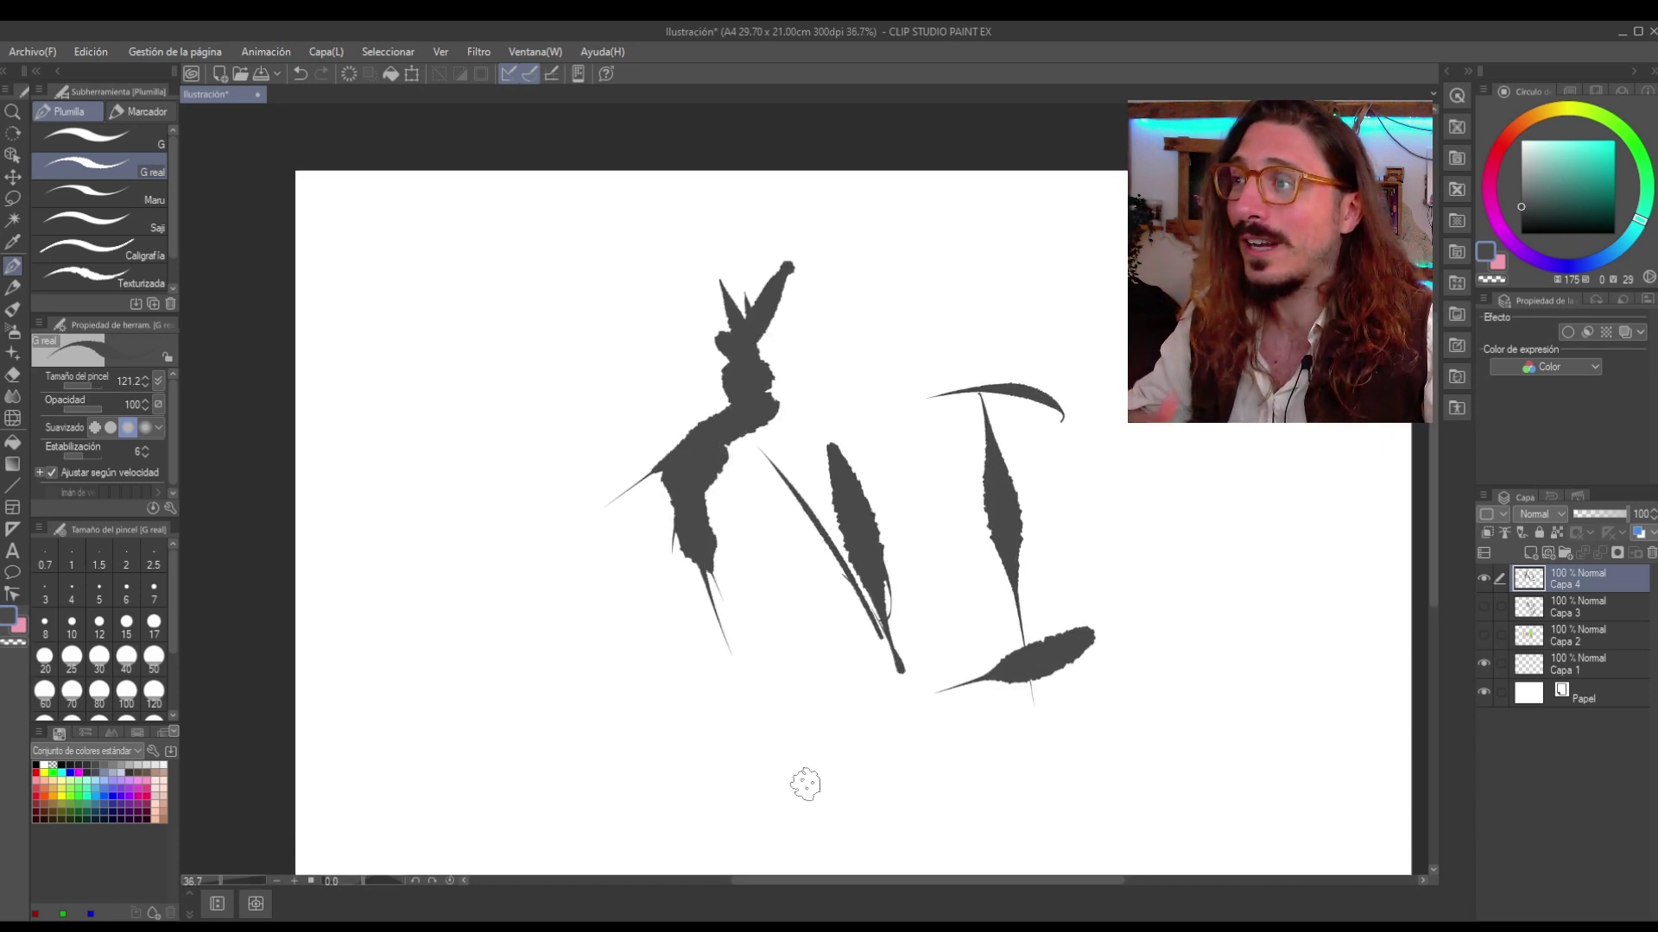
scroll(805, 784, "down", 2)
scroll(770, 678, "up", 3)
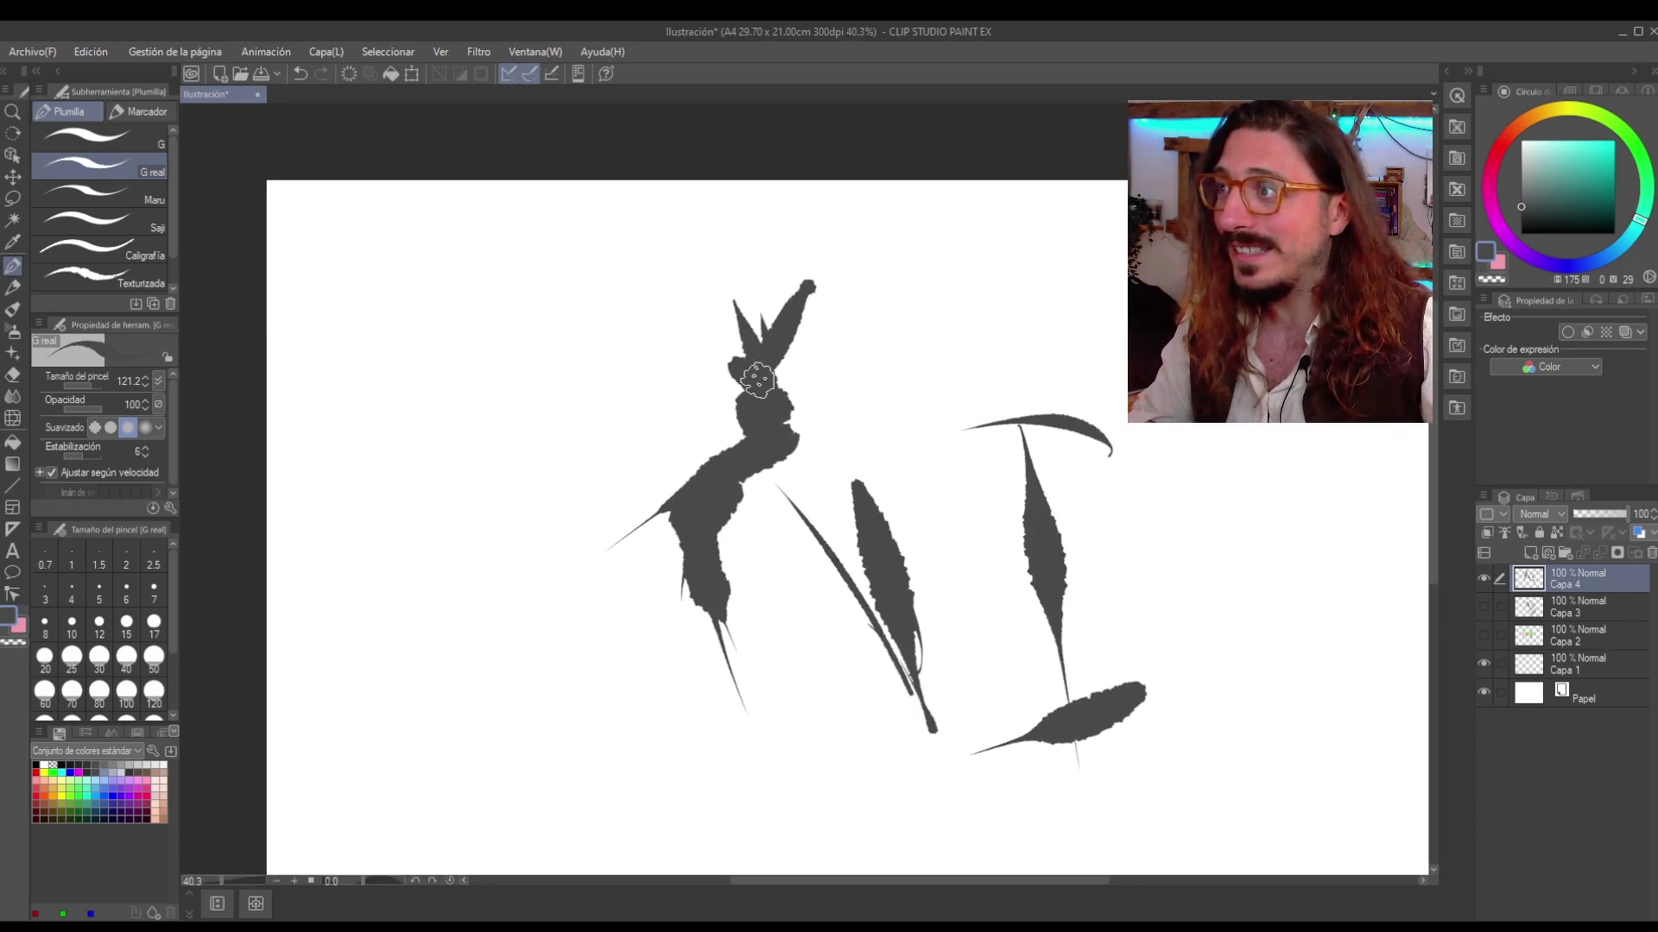
left_click_drag(757, 380, 977, 326)
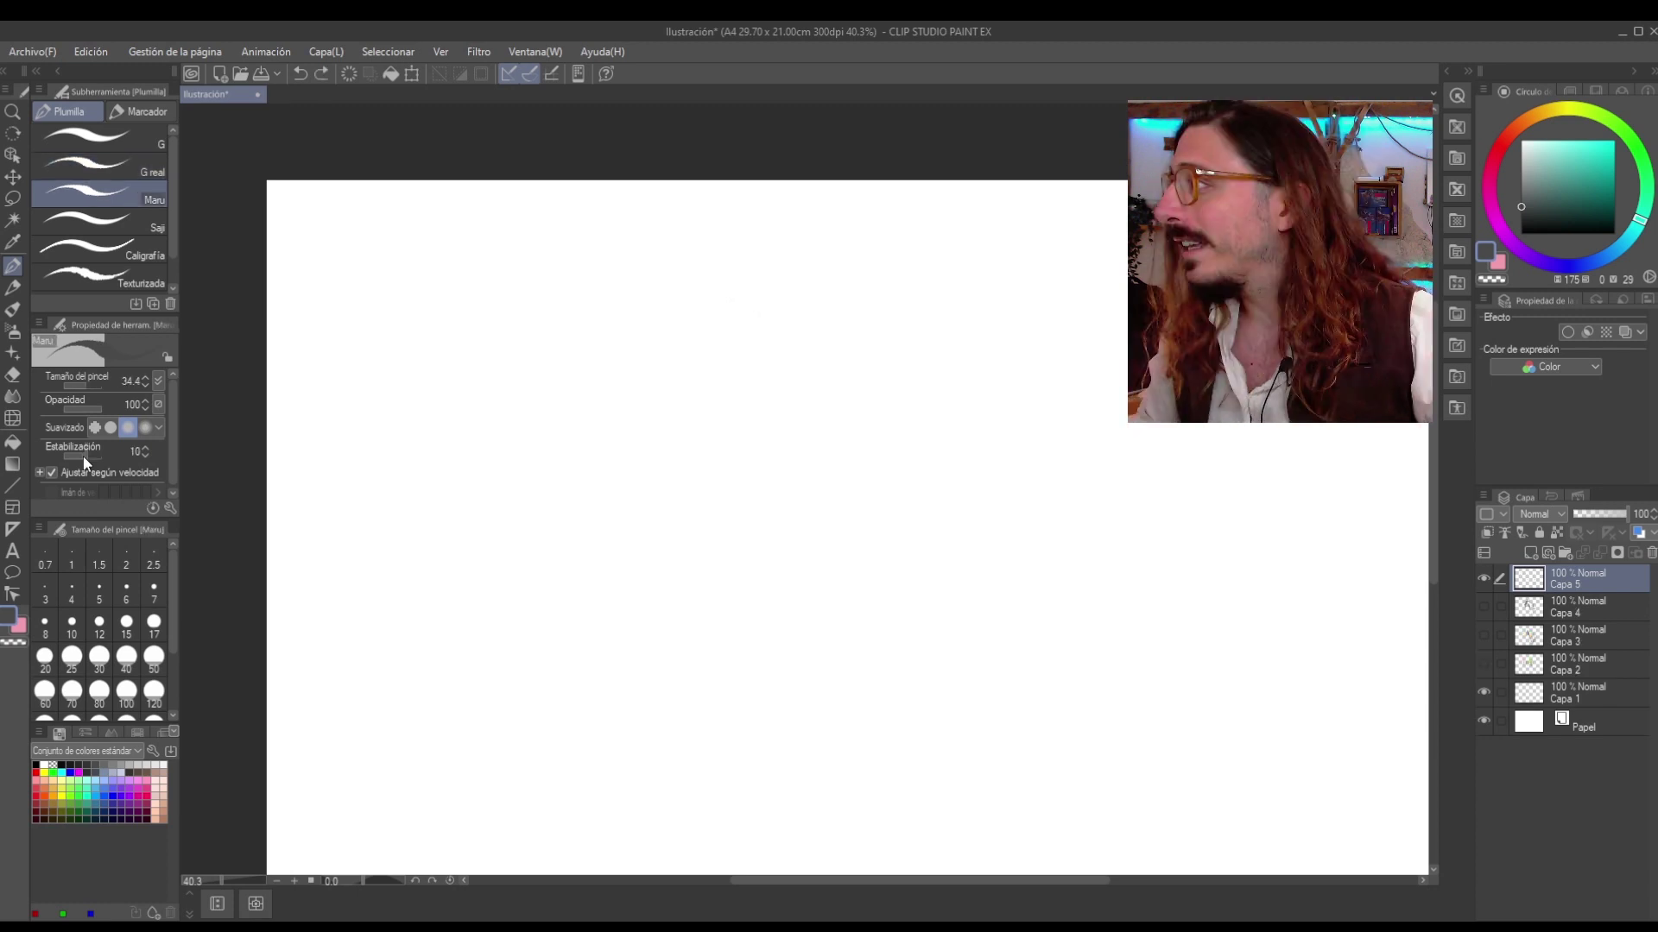
Set the Maru pen's stabilization to 7 and try a long curved stroke, undoing it.
left_click_drag(85, 453, 77, 456)
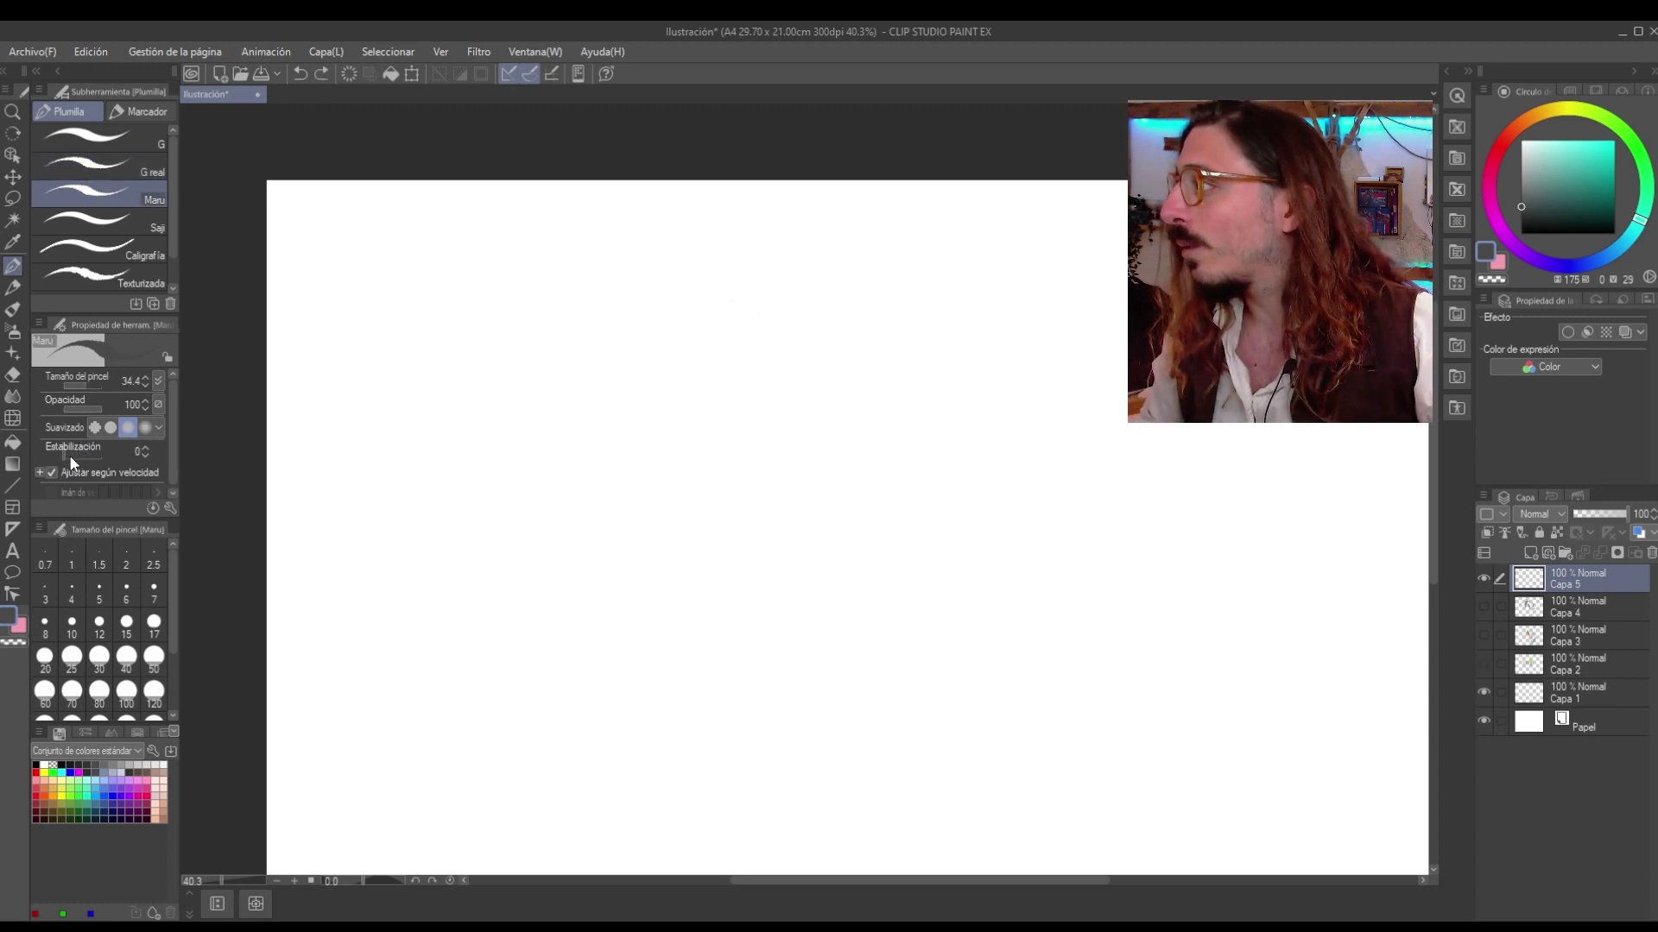
left_click_drag(70, 457, 82, 459)
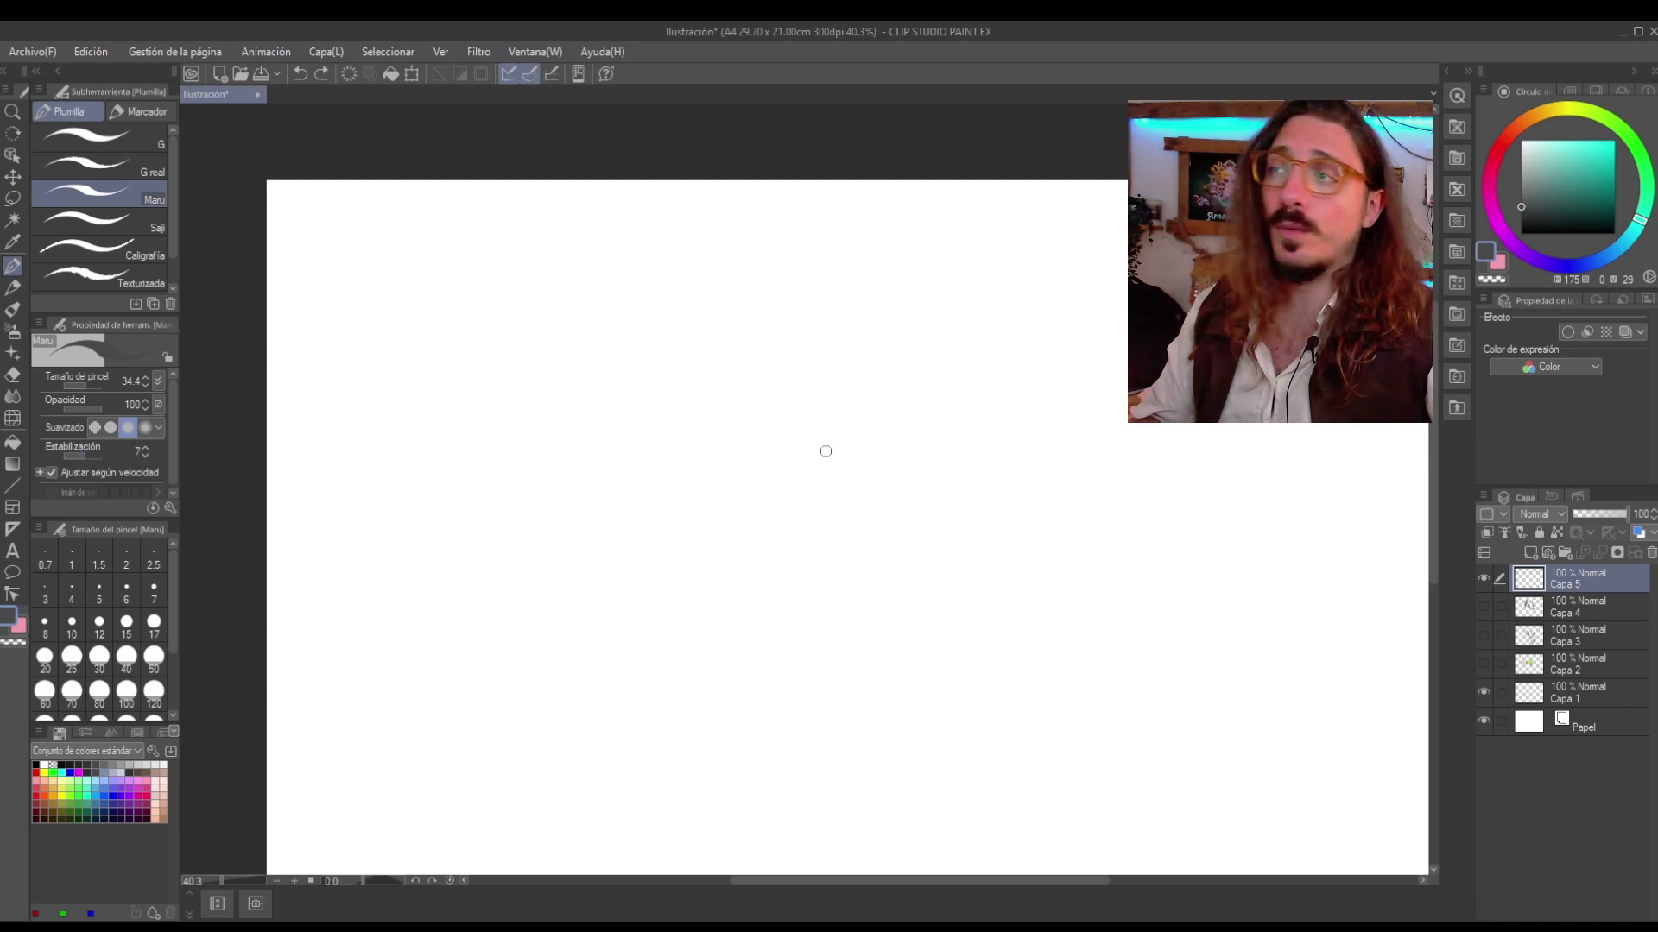
mouse_move(898, 383)
left_mouse_down()
mouse_move(937, 427)
mouse_move(858, 711)
left_mouse_up()
key("ctrl+z")
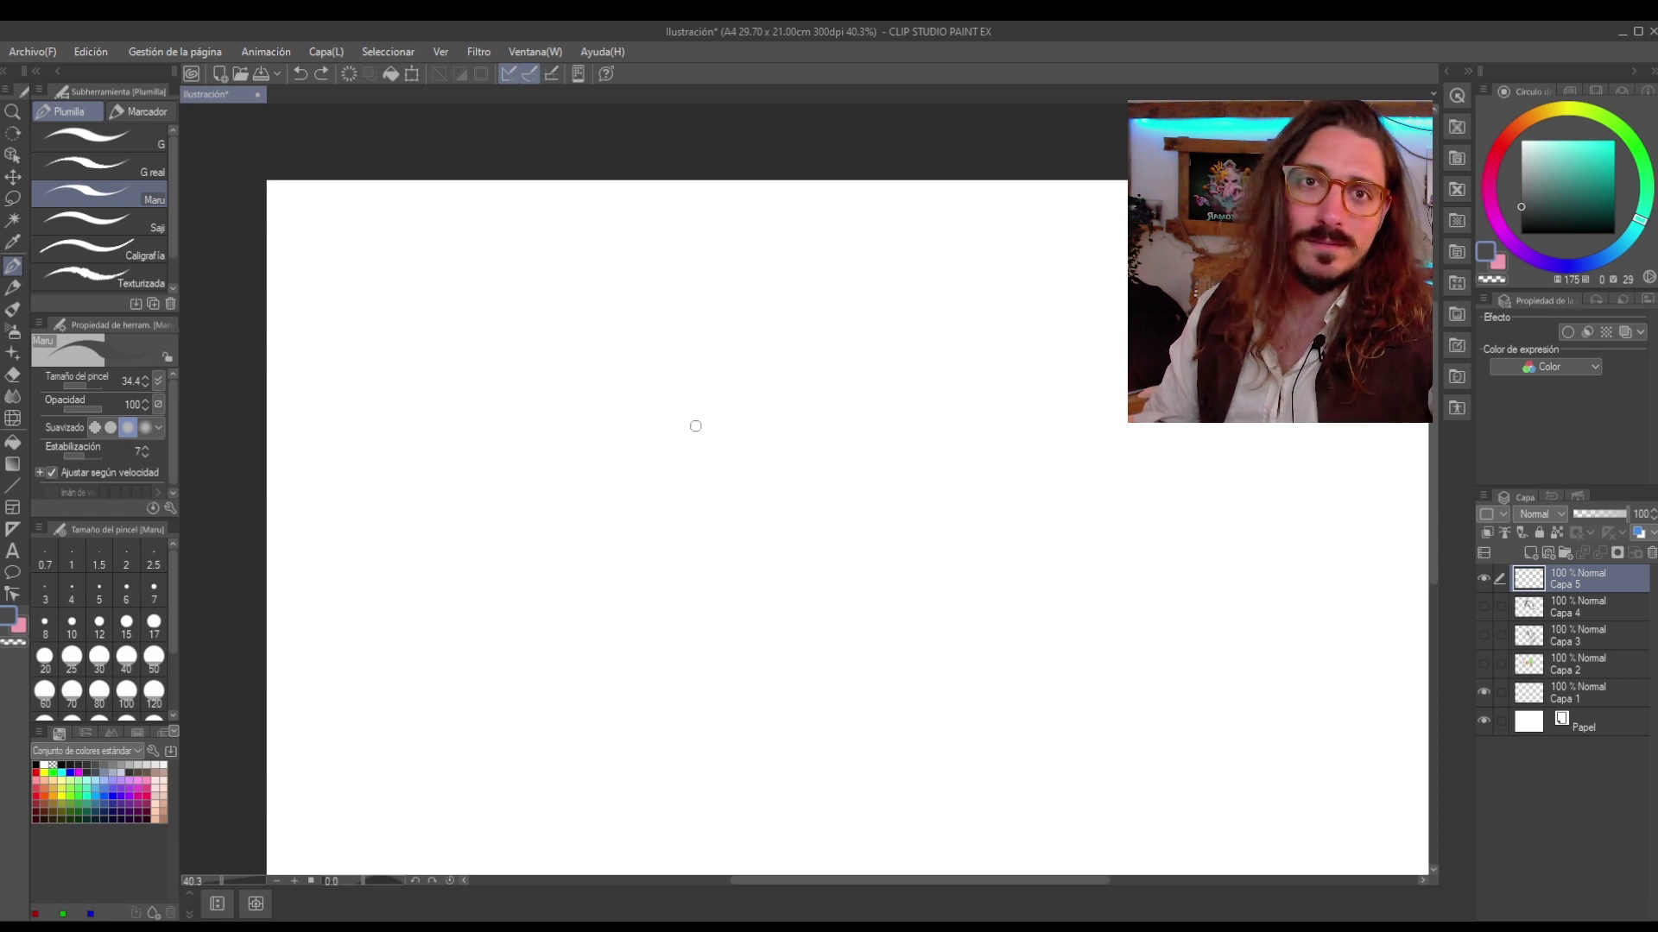
Try a long S-curve and two short tapered Maru strokes, and undo all three.
mouse_move(773, 400)
left_mouse_down()
mouse_move(749, 357)
mouse_move(701, 695)
left_mouse_up()
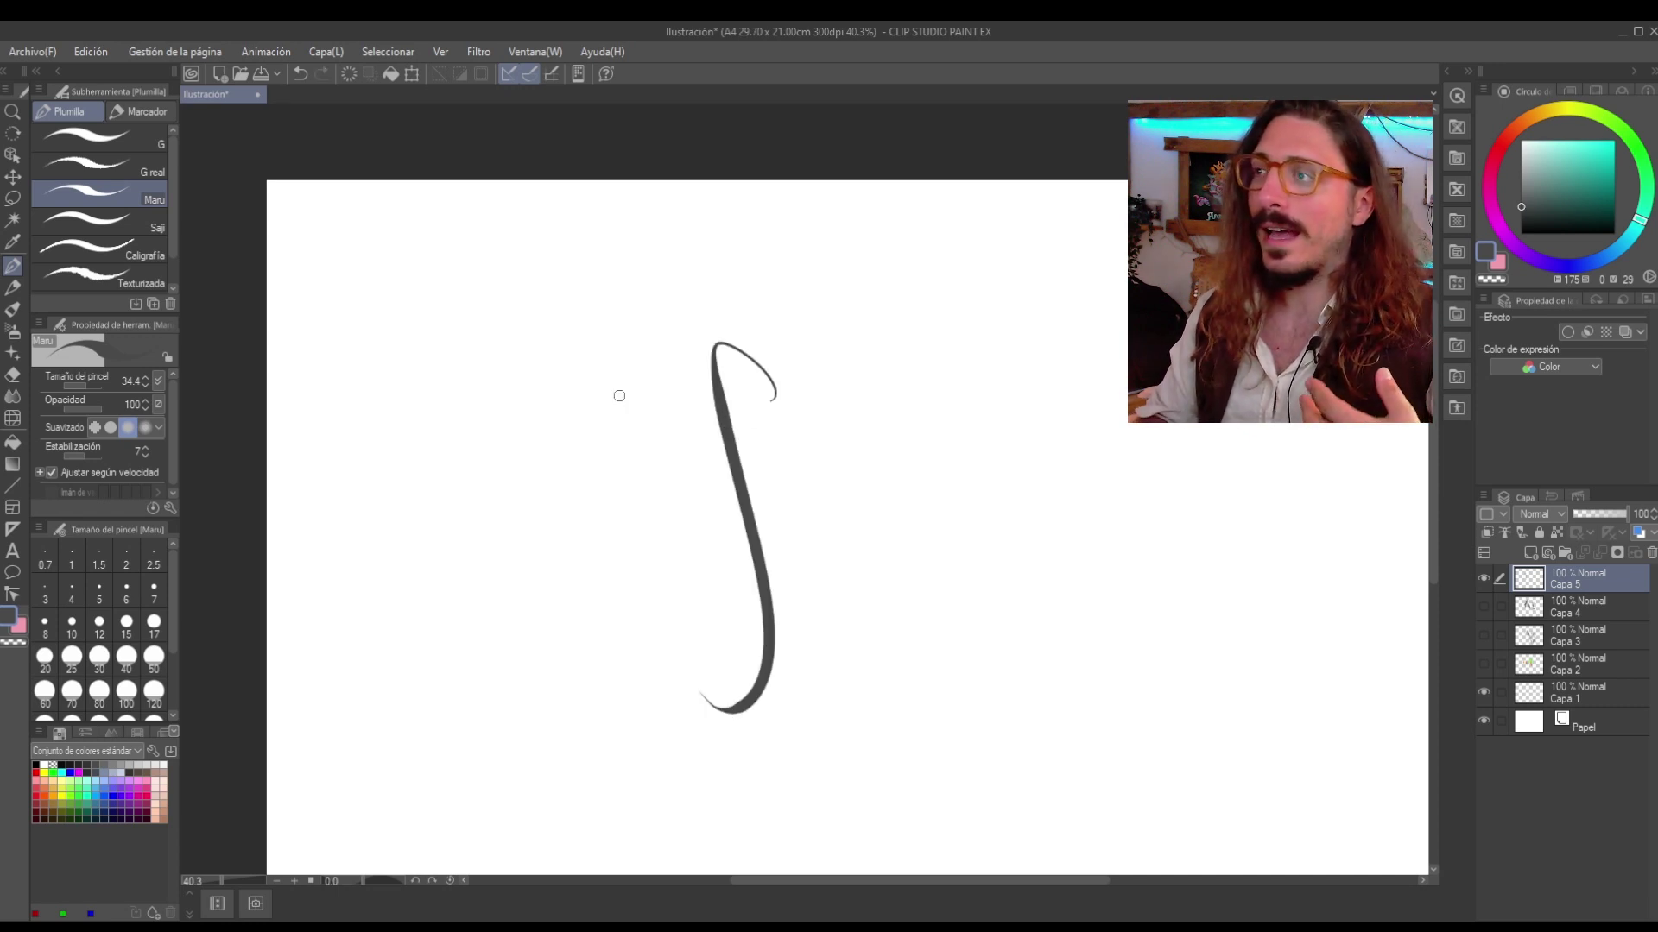
left_click_drag(870, 459, 833, 648)
left_click_drag(922, 555, 842, 689)
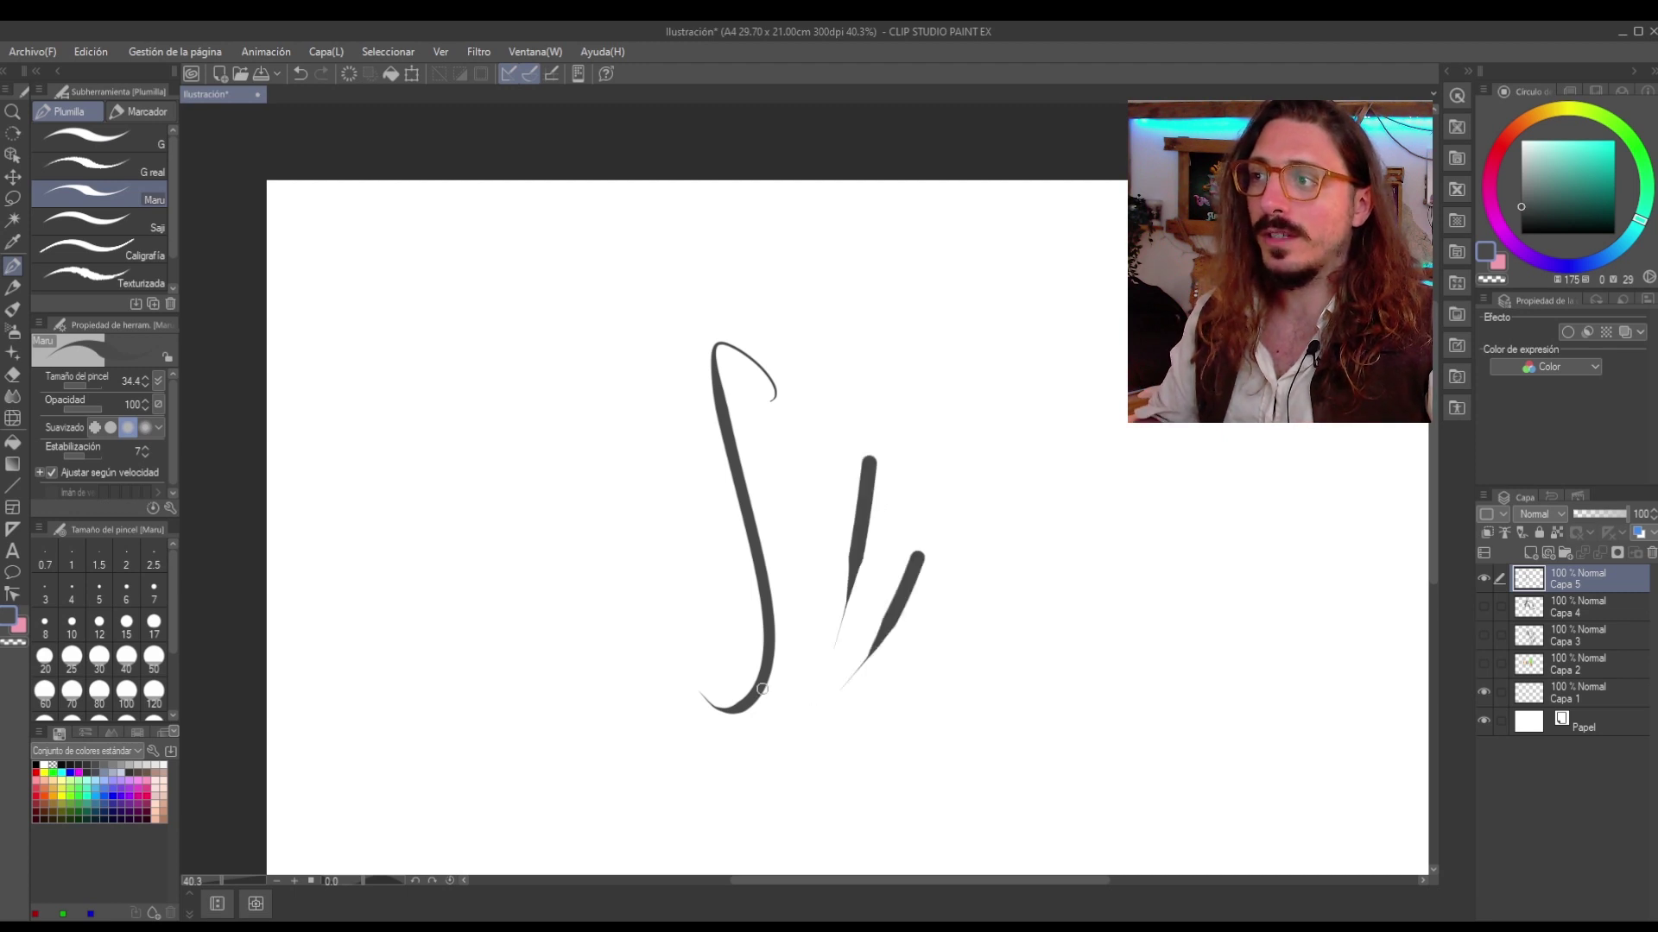
key("ctrl+z")
key("ctrl+z")
key("ctrl+z")
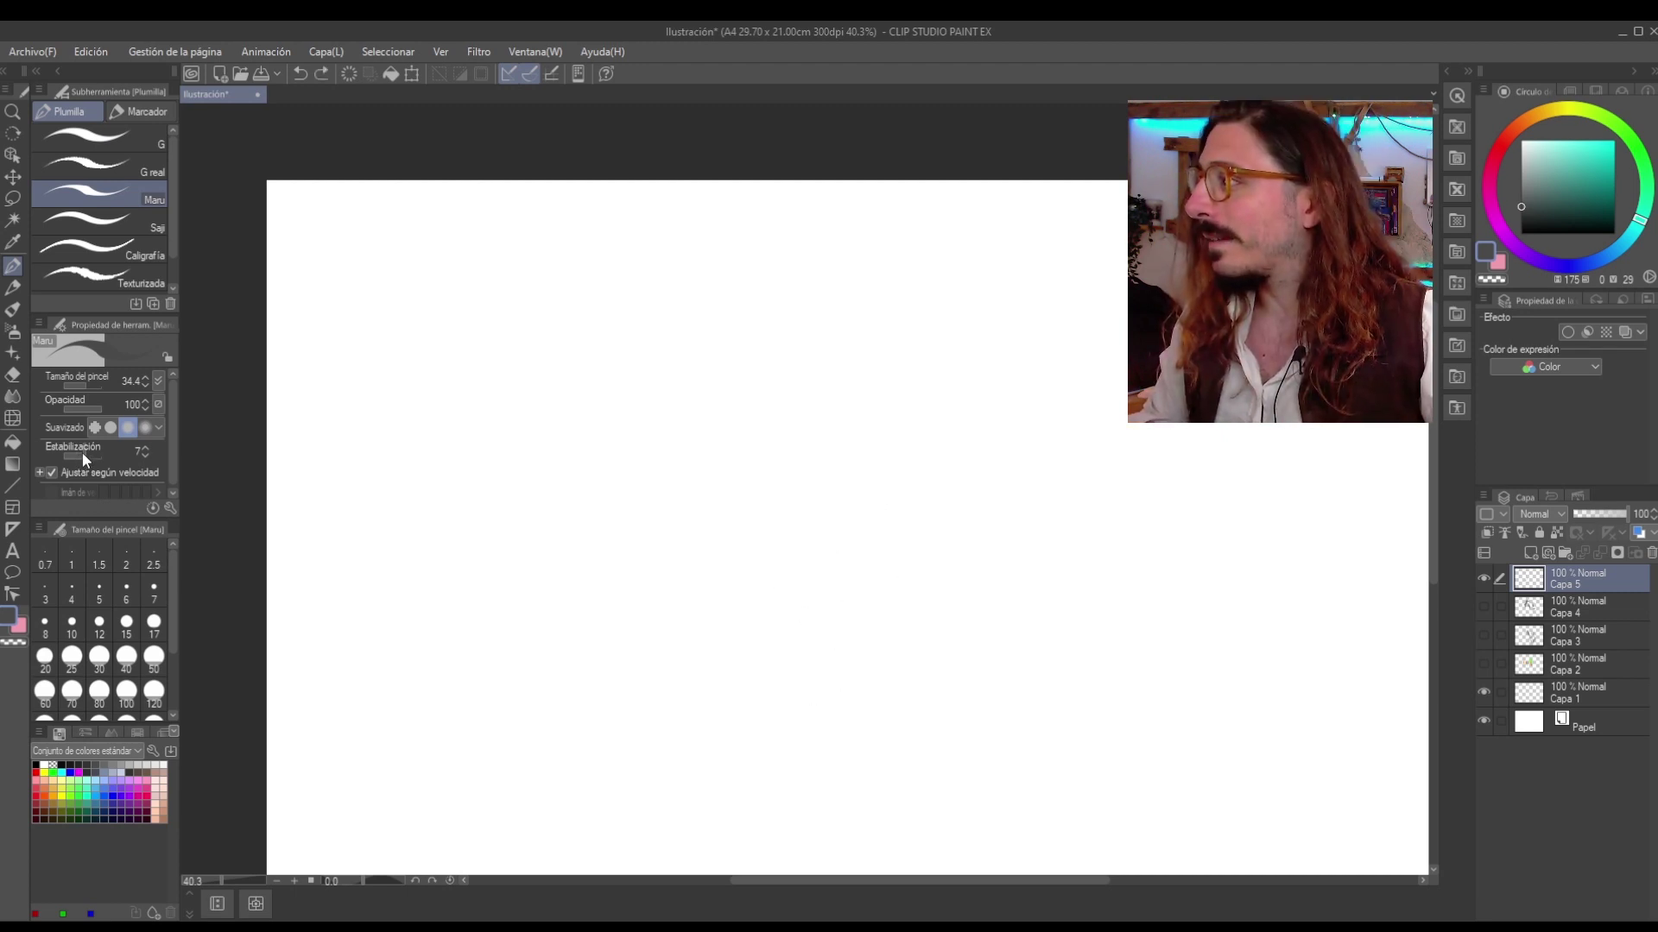
Set the Maru pen's stabilization to 3 and try a wide stroke across the canvas, undoing it.
left_click(78, 457)
left_click(76, 458)
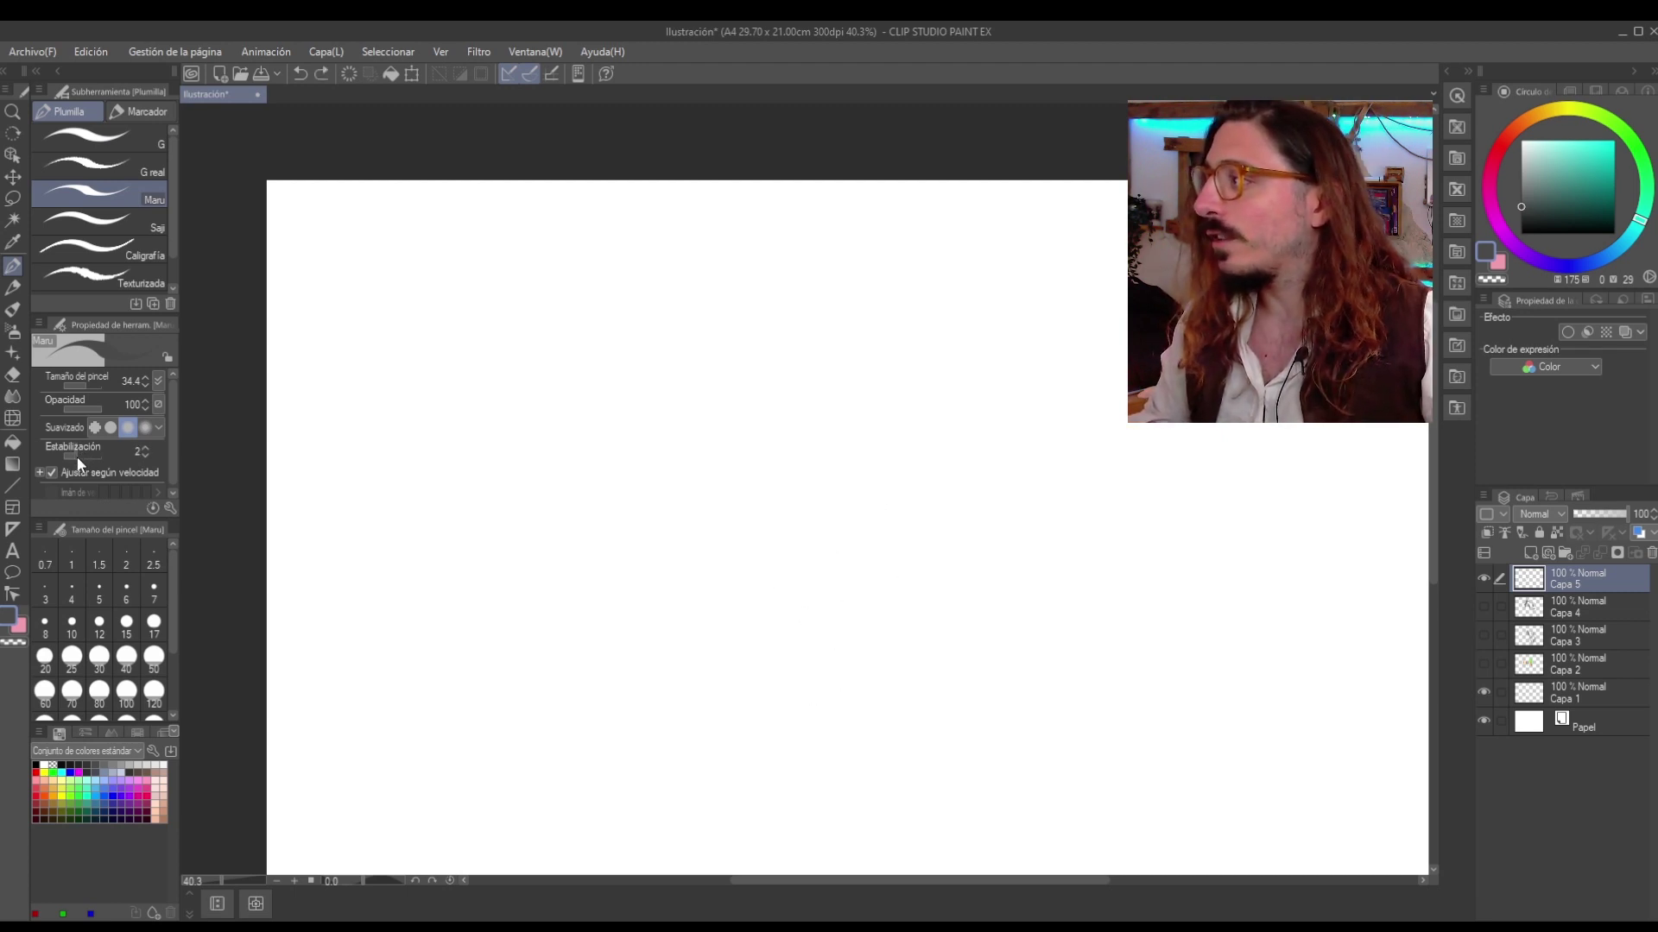
left_click(76, 458)
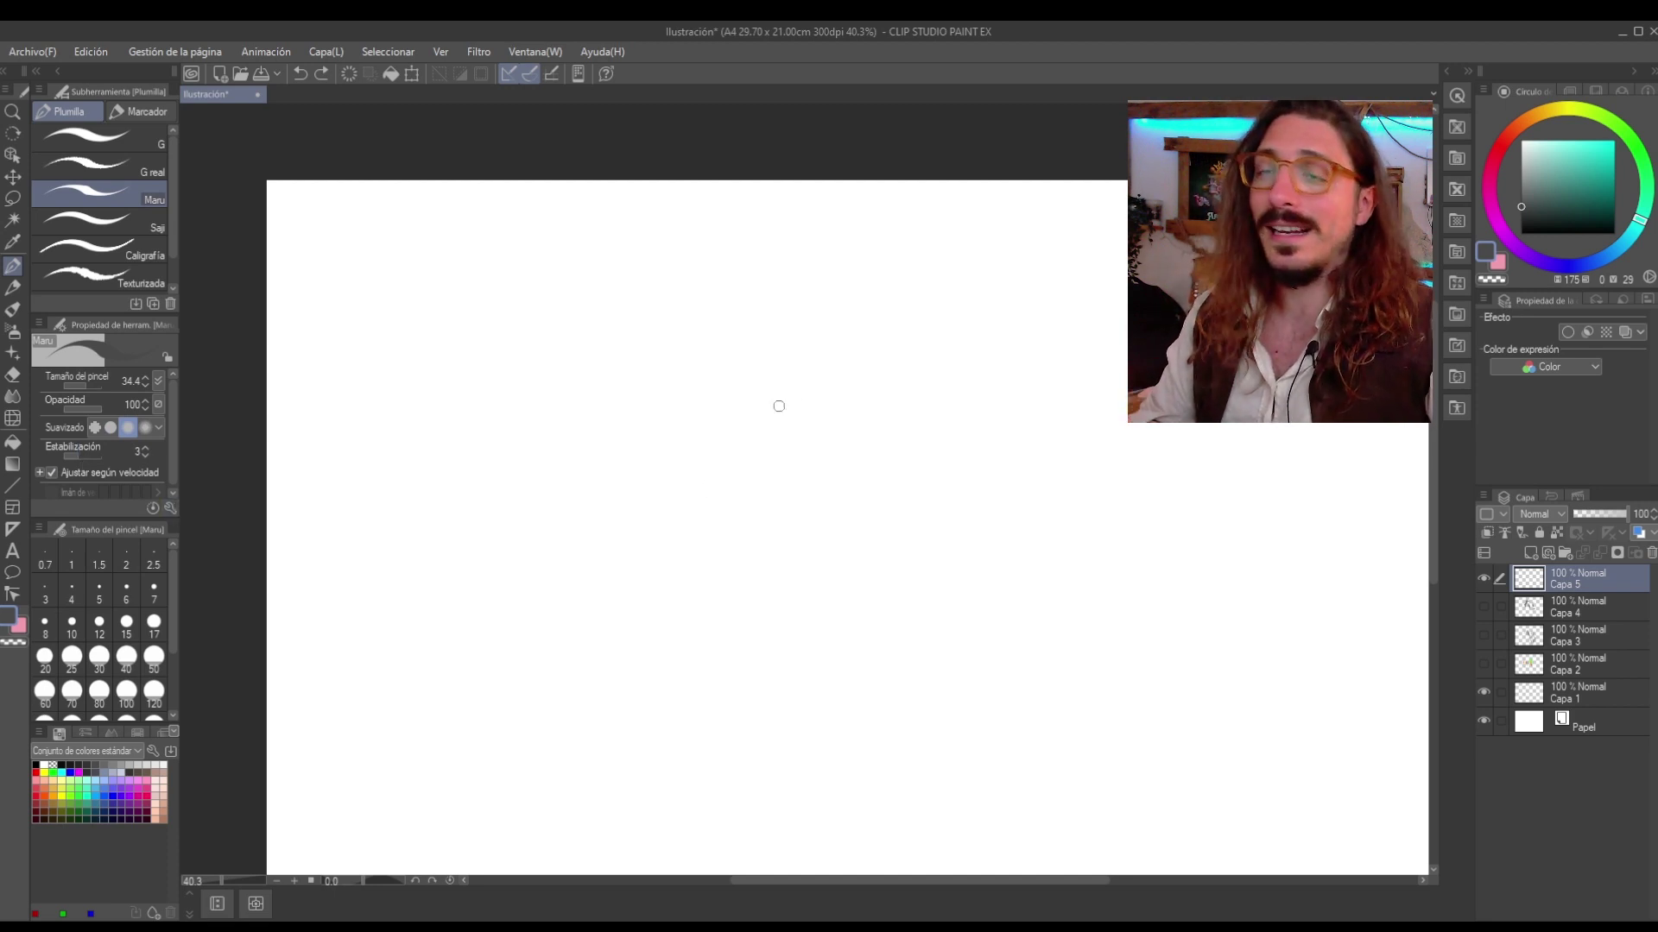
left_click_drag(963, 438, 541, 501)
key("ctrl+z")
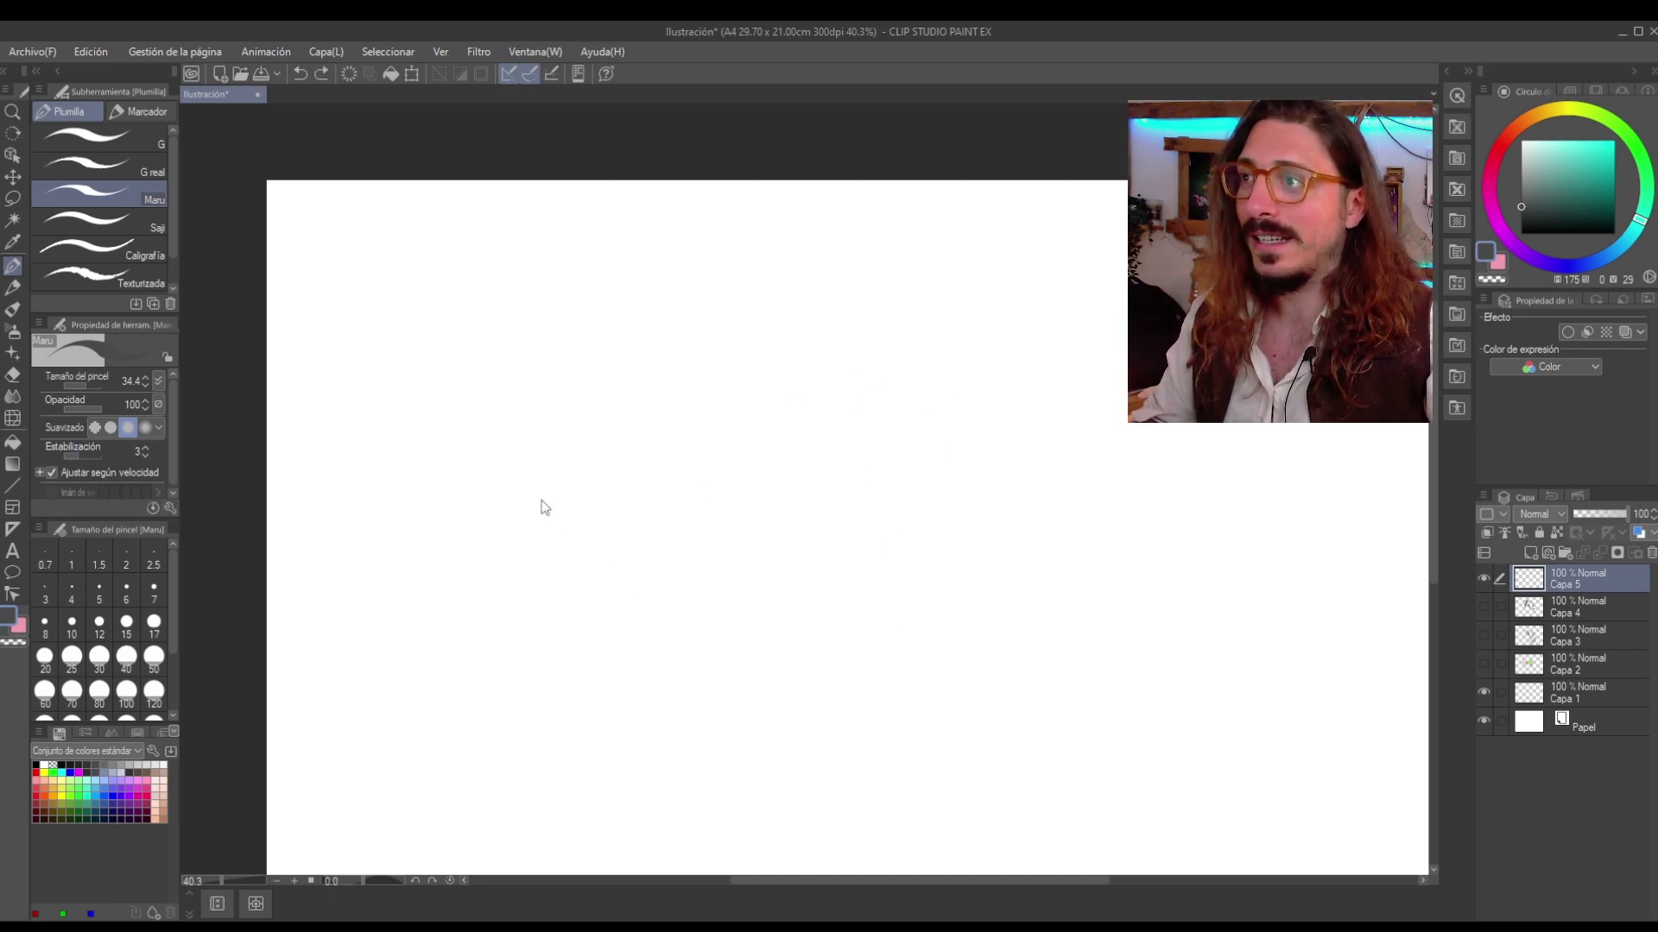
Raise the Maru pen's stabilization and try two S-shaped strokes in the middle of the canvas, undoing each.
left_click(85, 456)
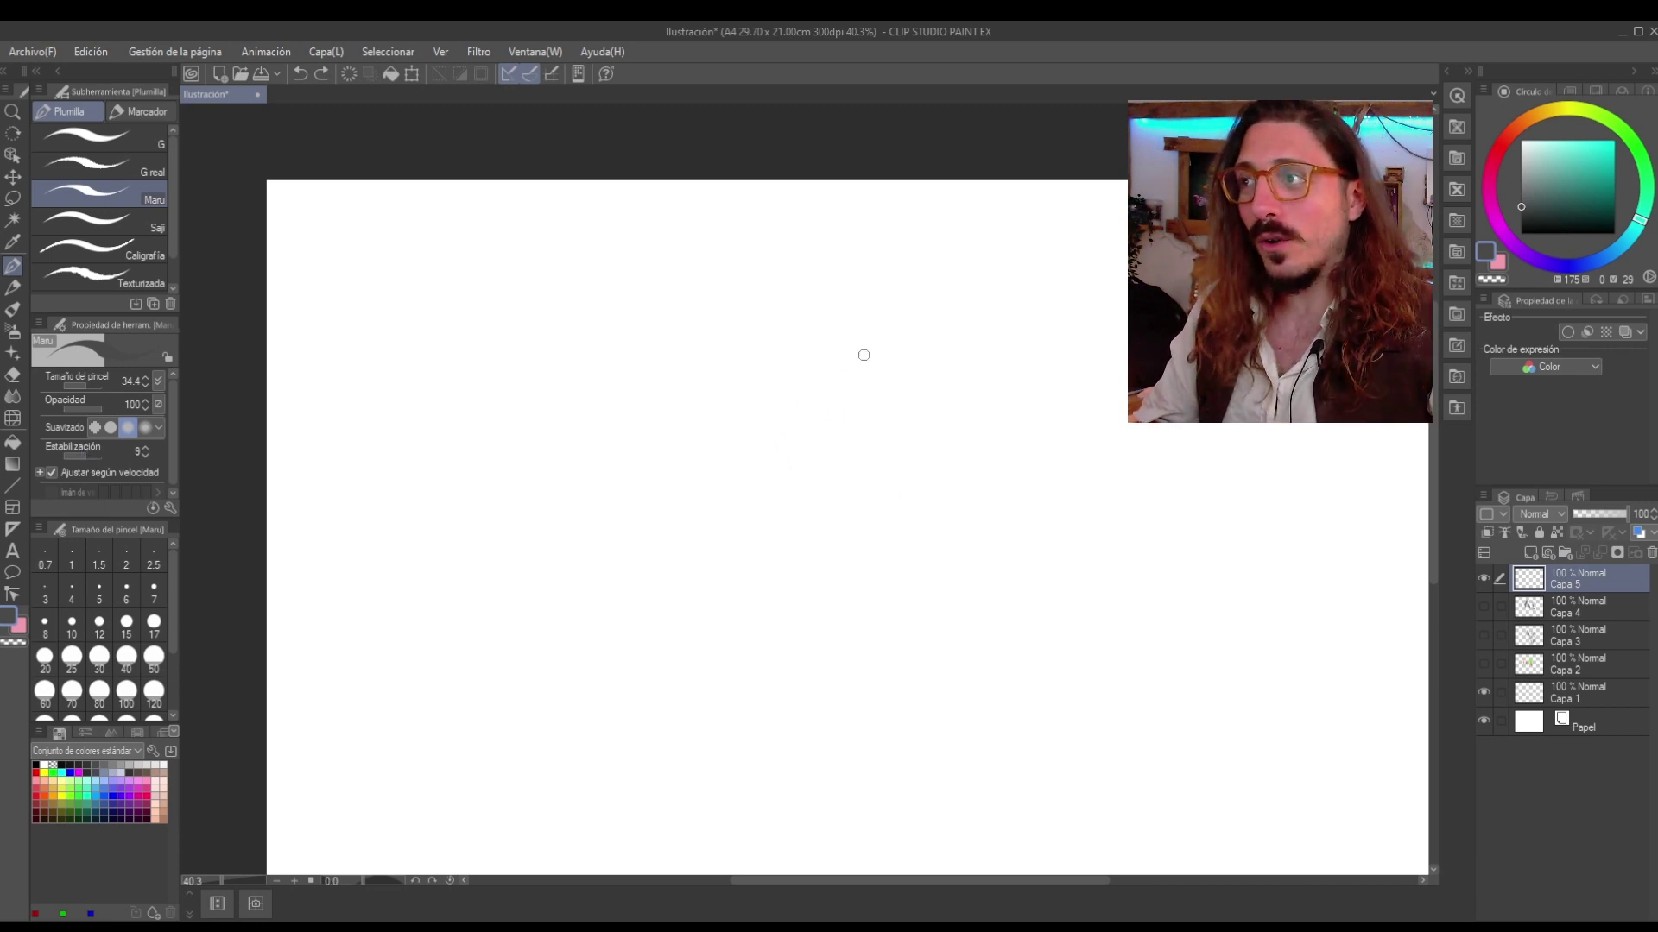
left_click_drag(861, 350, 768, 656)
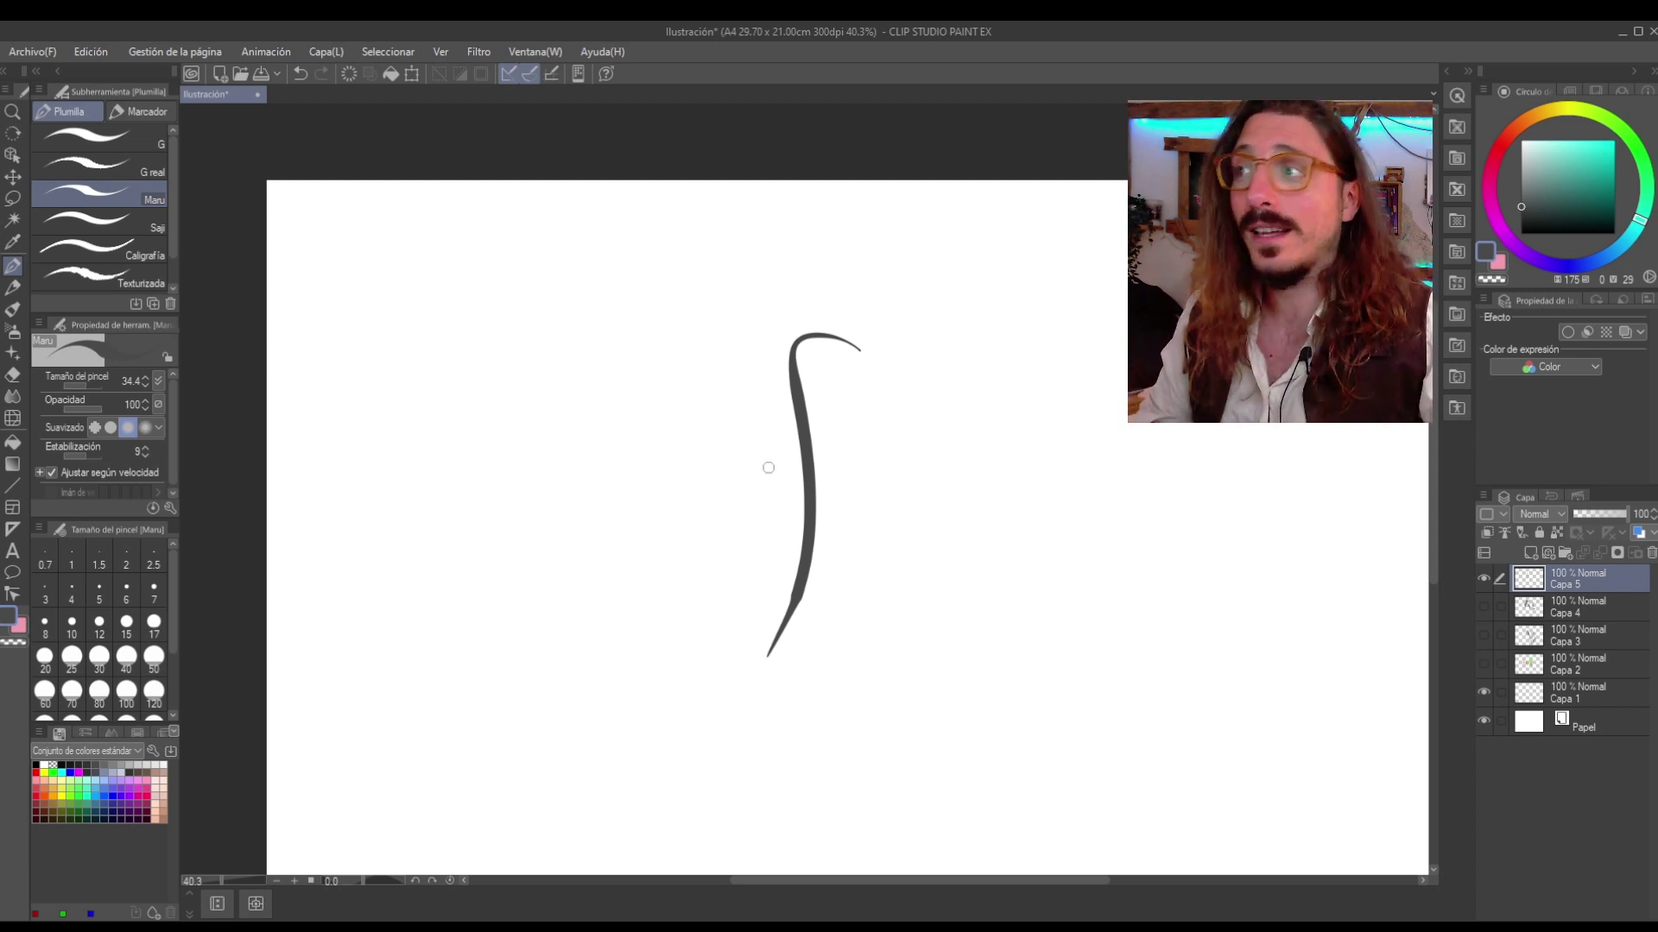
key("ctrl+z")
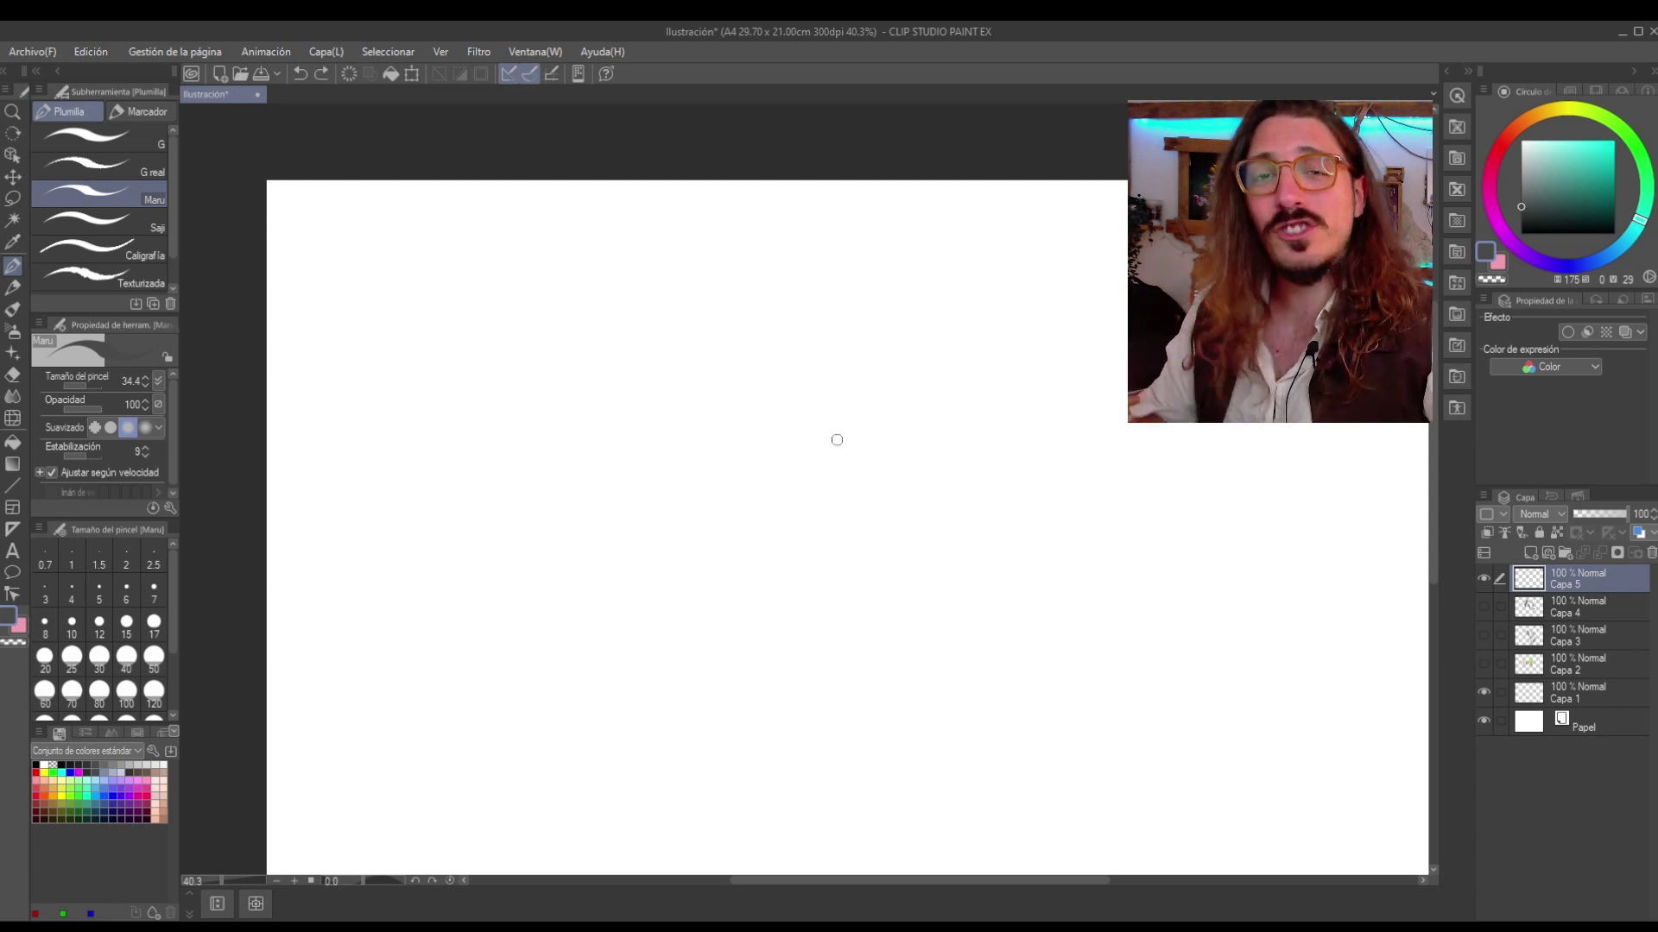
left_click_drag(894, 385, 637, 549)
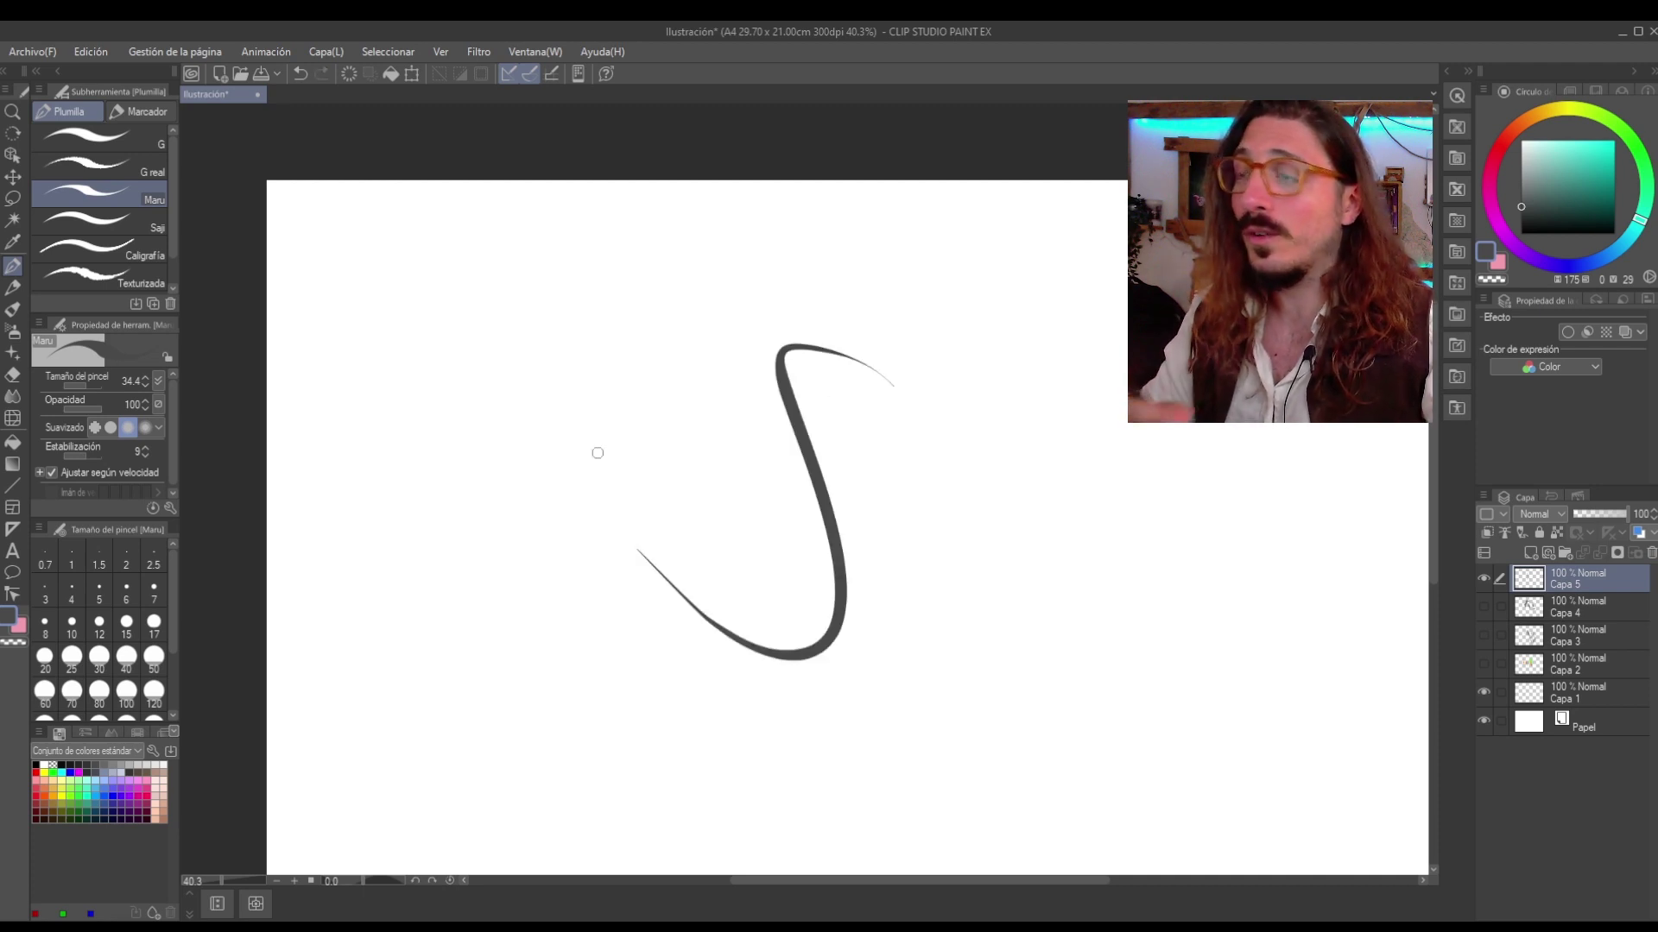
key("ctrl+z")
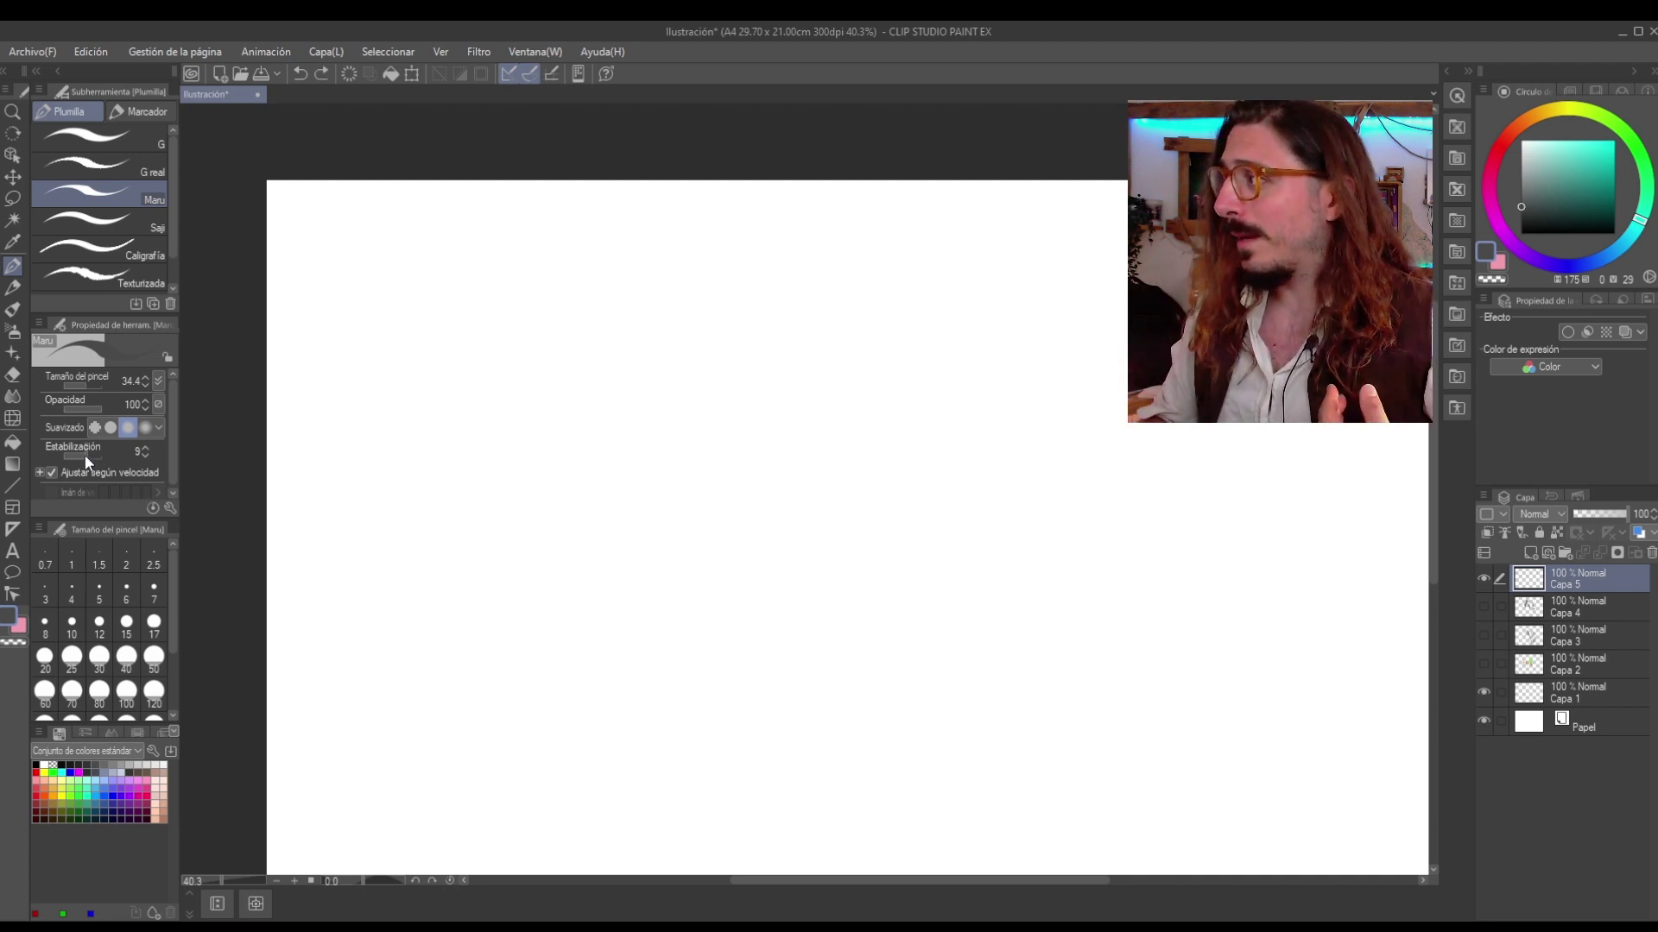
Set the Maru pen's stabilization to 0 and try one S-shaped stroke, undoing it.
left_click_drag(85, 454, 57, 459)
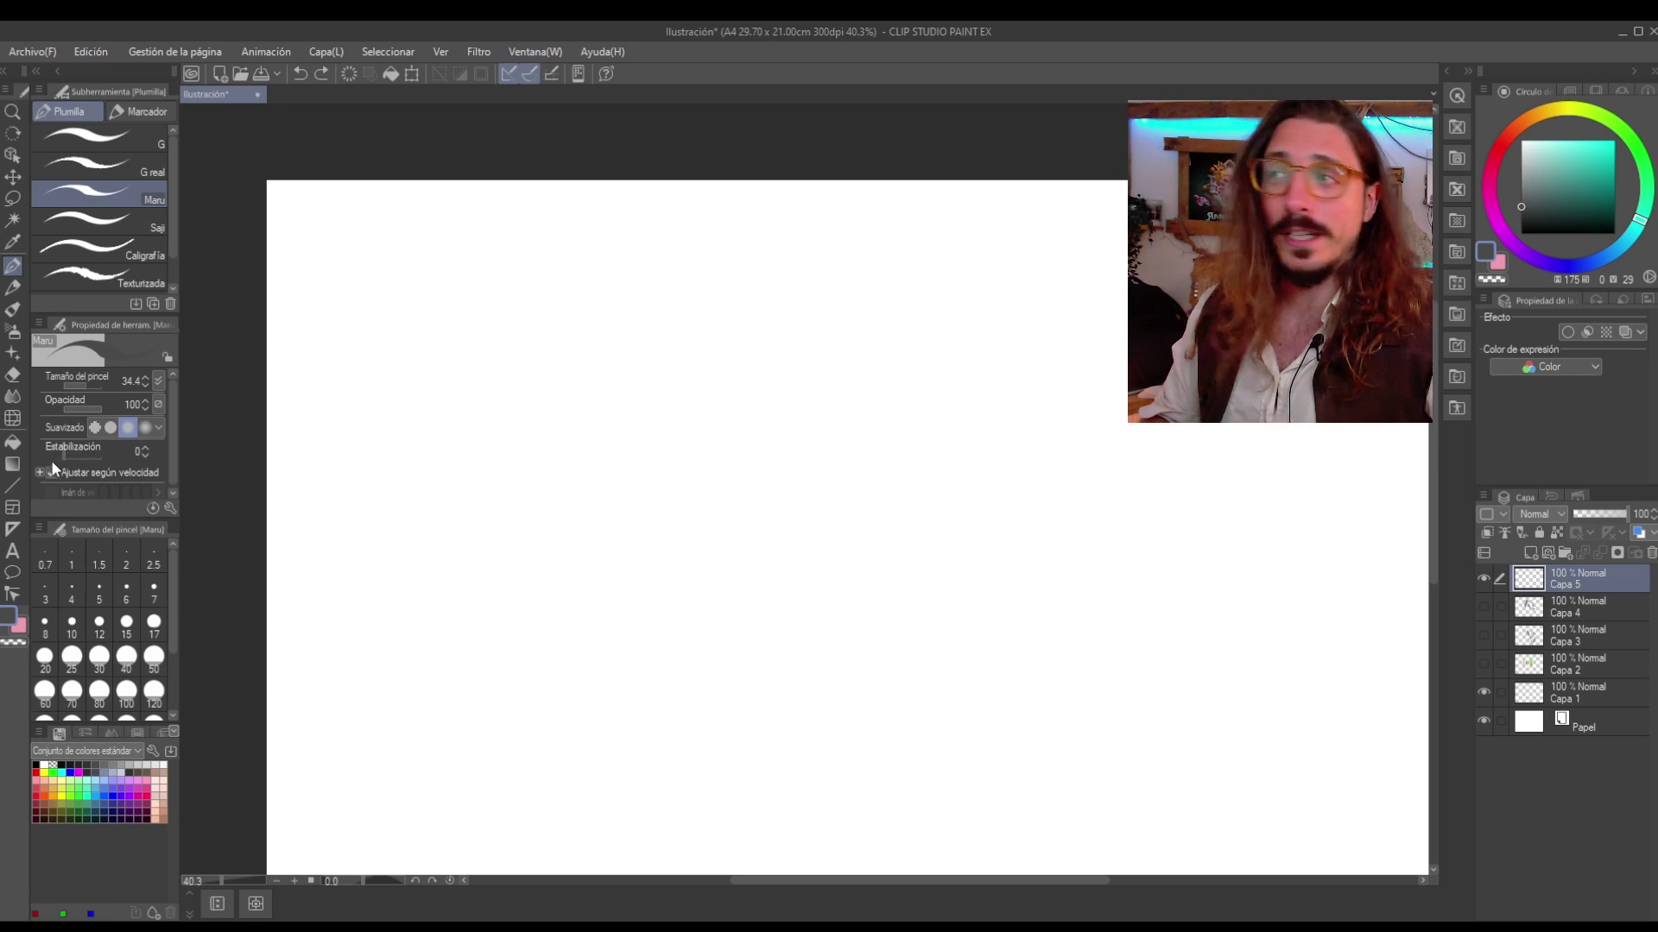
left_click_drag(715, 361, 741, 649)
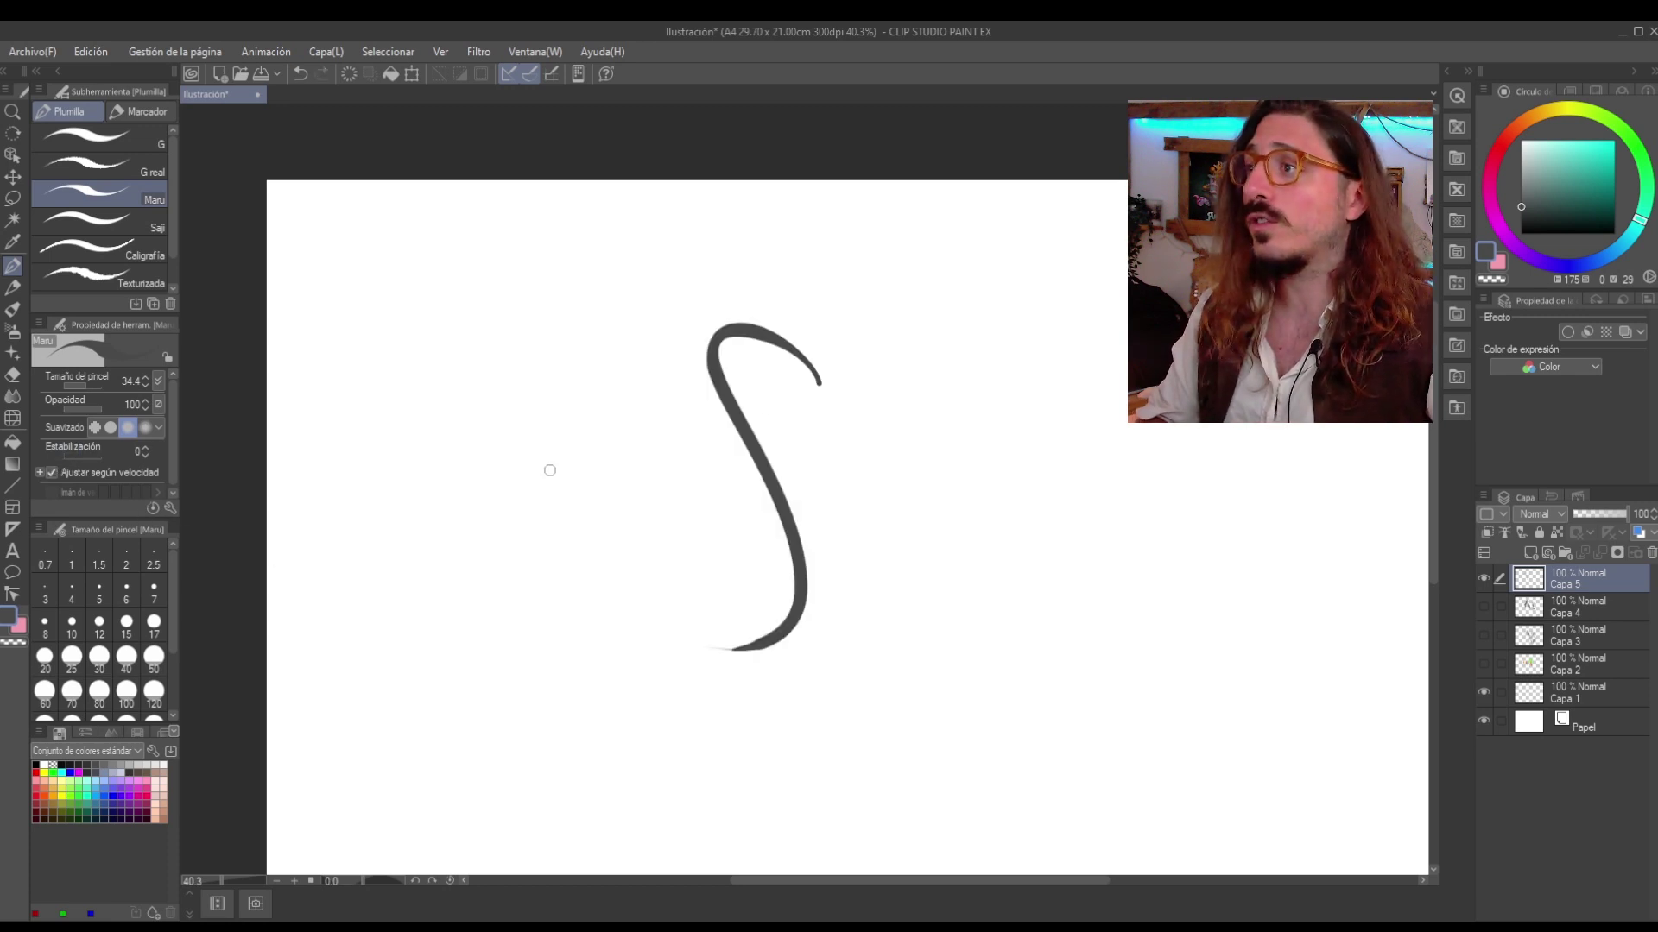
key("ctrl+z")
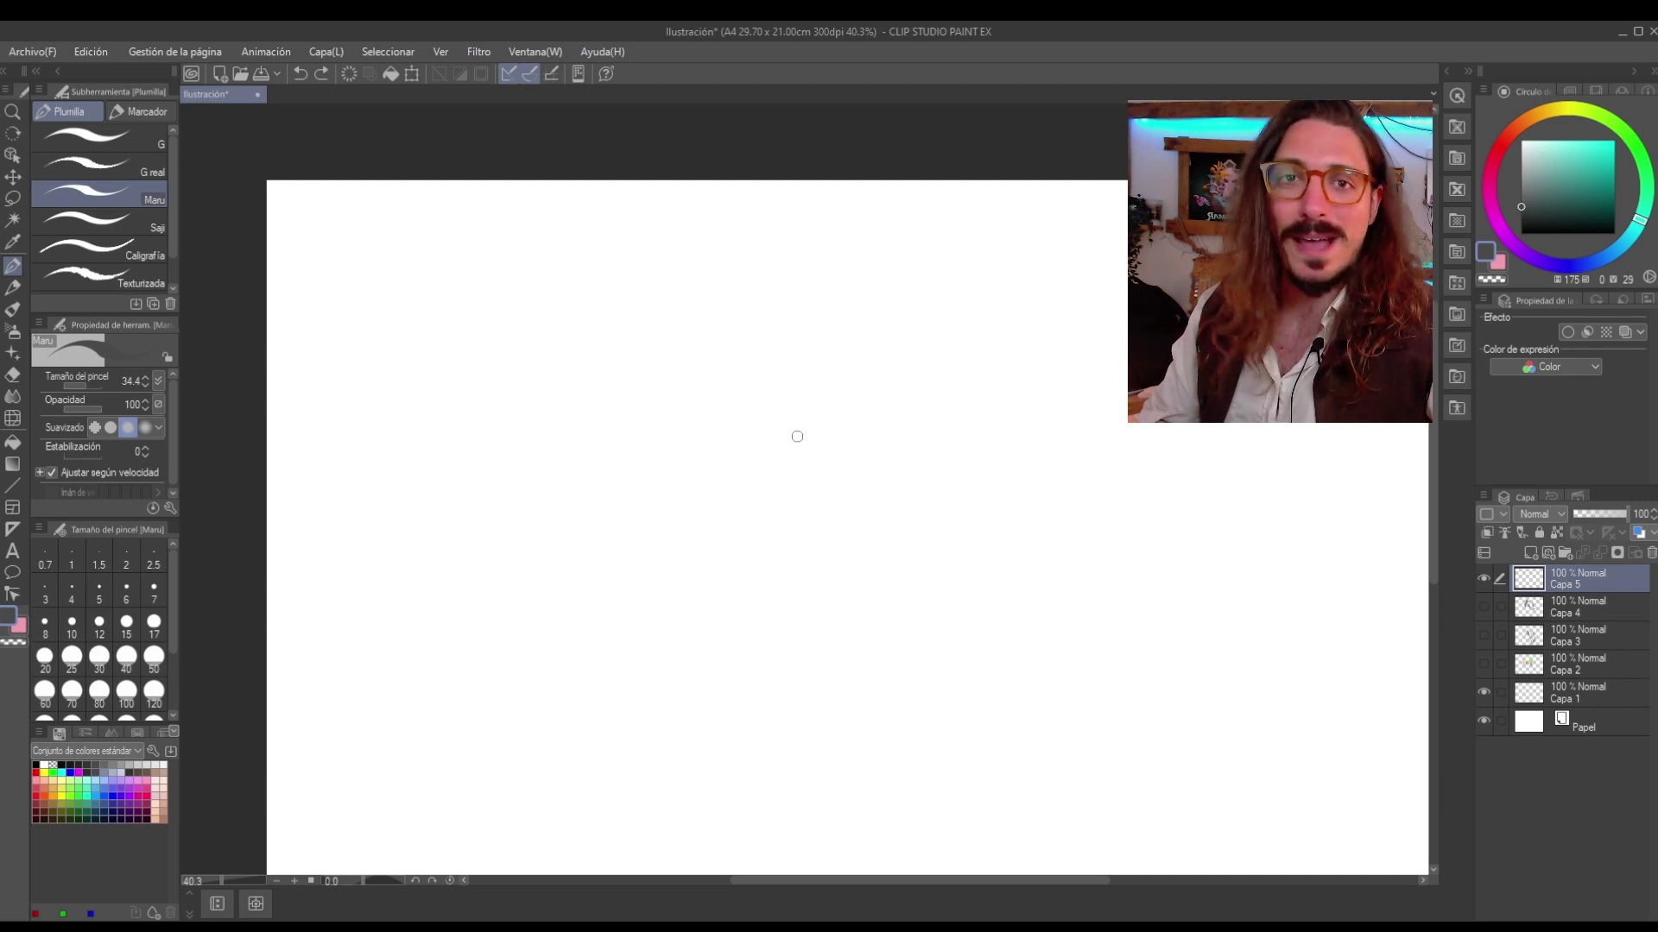
Draw a circle, a few short thin marks and a long winding zigzag curve with the Maru pen.
left_click_drag(789, 436, 775, 419)
left_click_drag(743, 584, 686, 590)
left_click_drag(660, 518, 676, 493)
left_click_drag(715, 485, 724, 564)
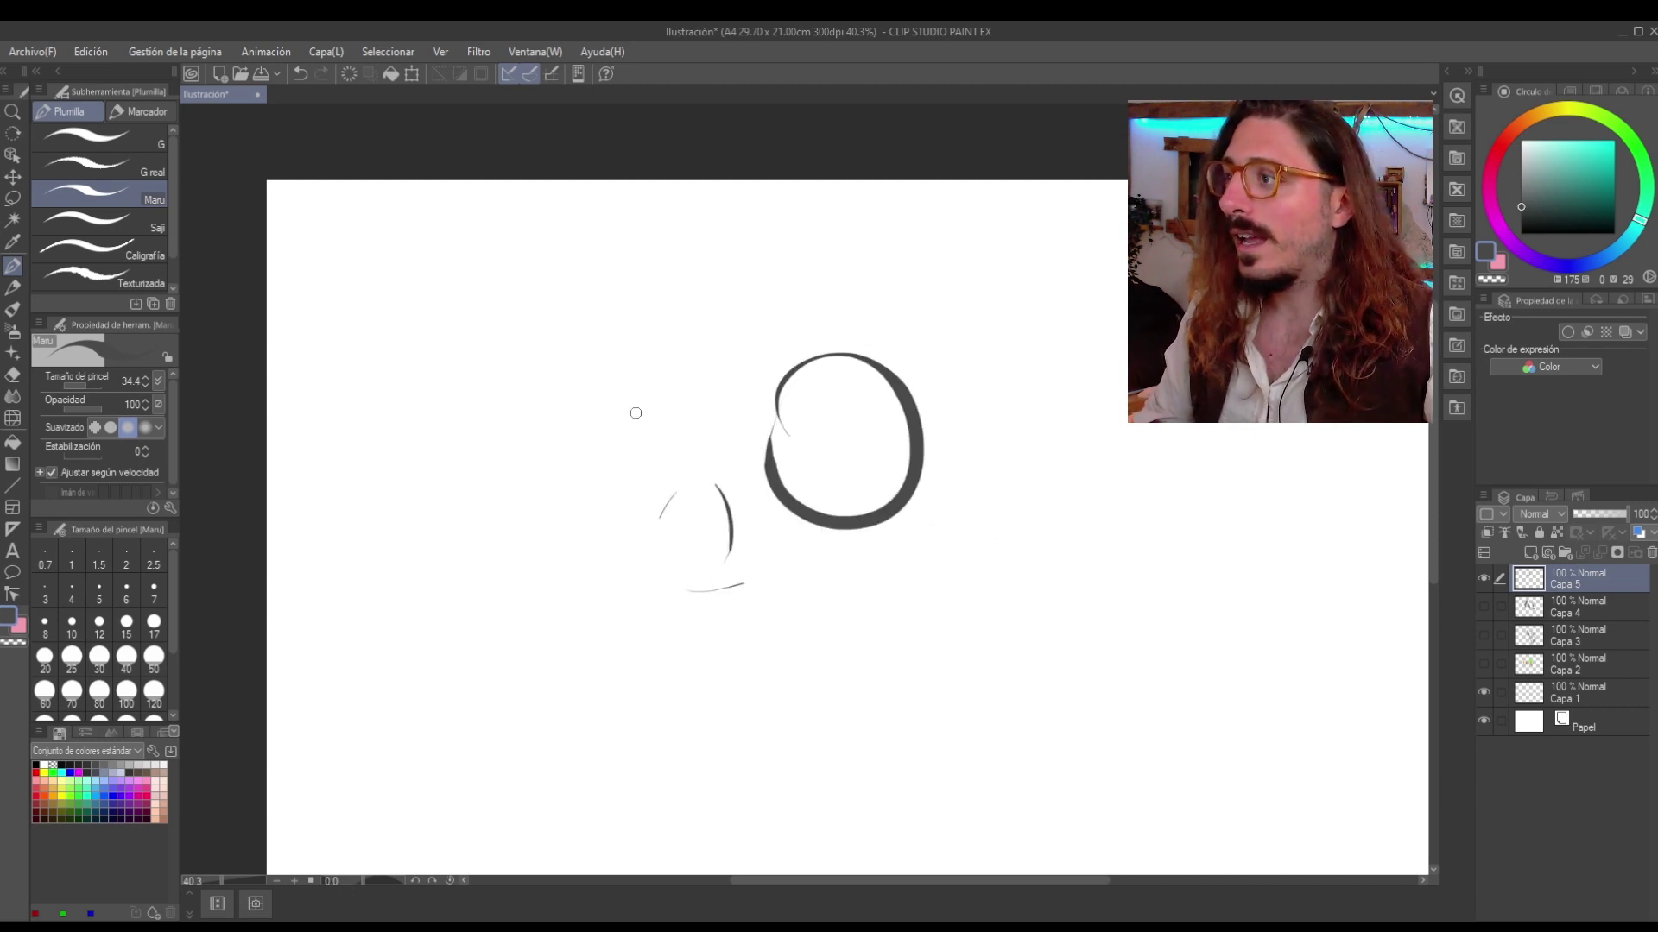
key("ctrl+z")
mouse_move(710, 423)
left_mouse_down()
mouse_move(691, 471)
mouse_move(482, 663)
left_mouse_up()
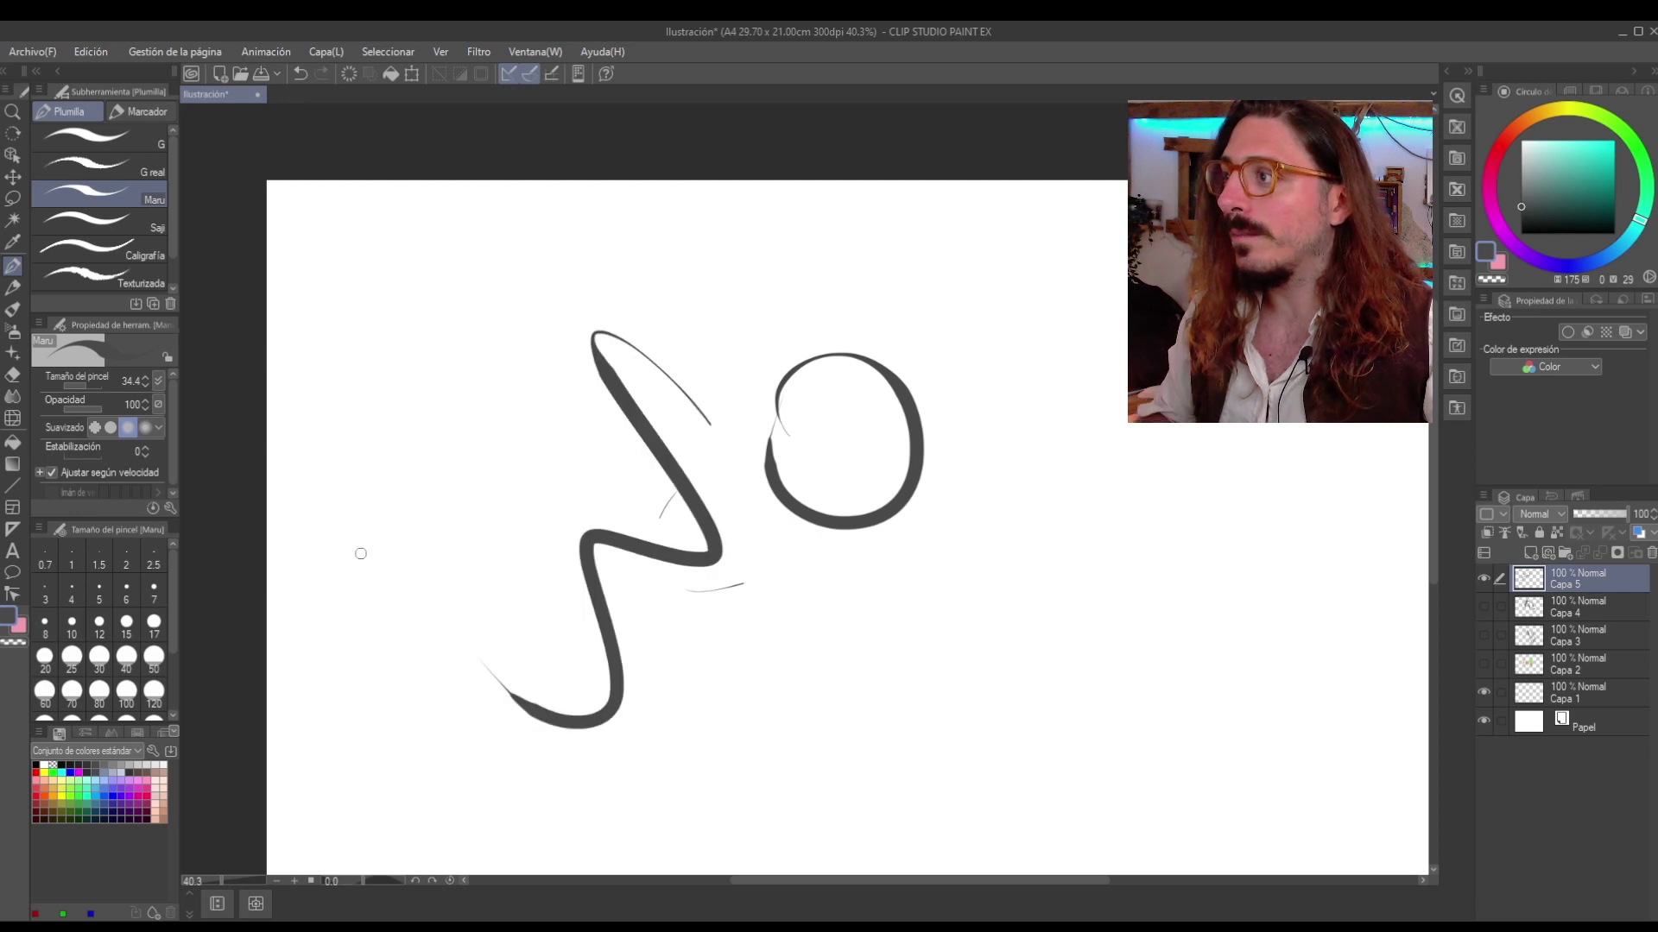
Set the Maru pen's stabilization to 4 and draw three winding strokes on the other side of the circle.
left_click(83, 461)
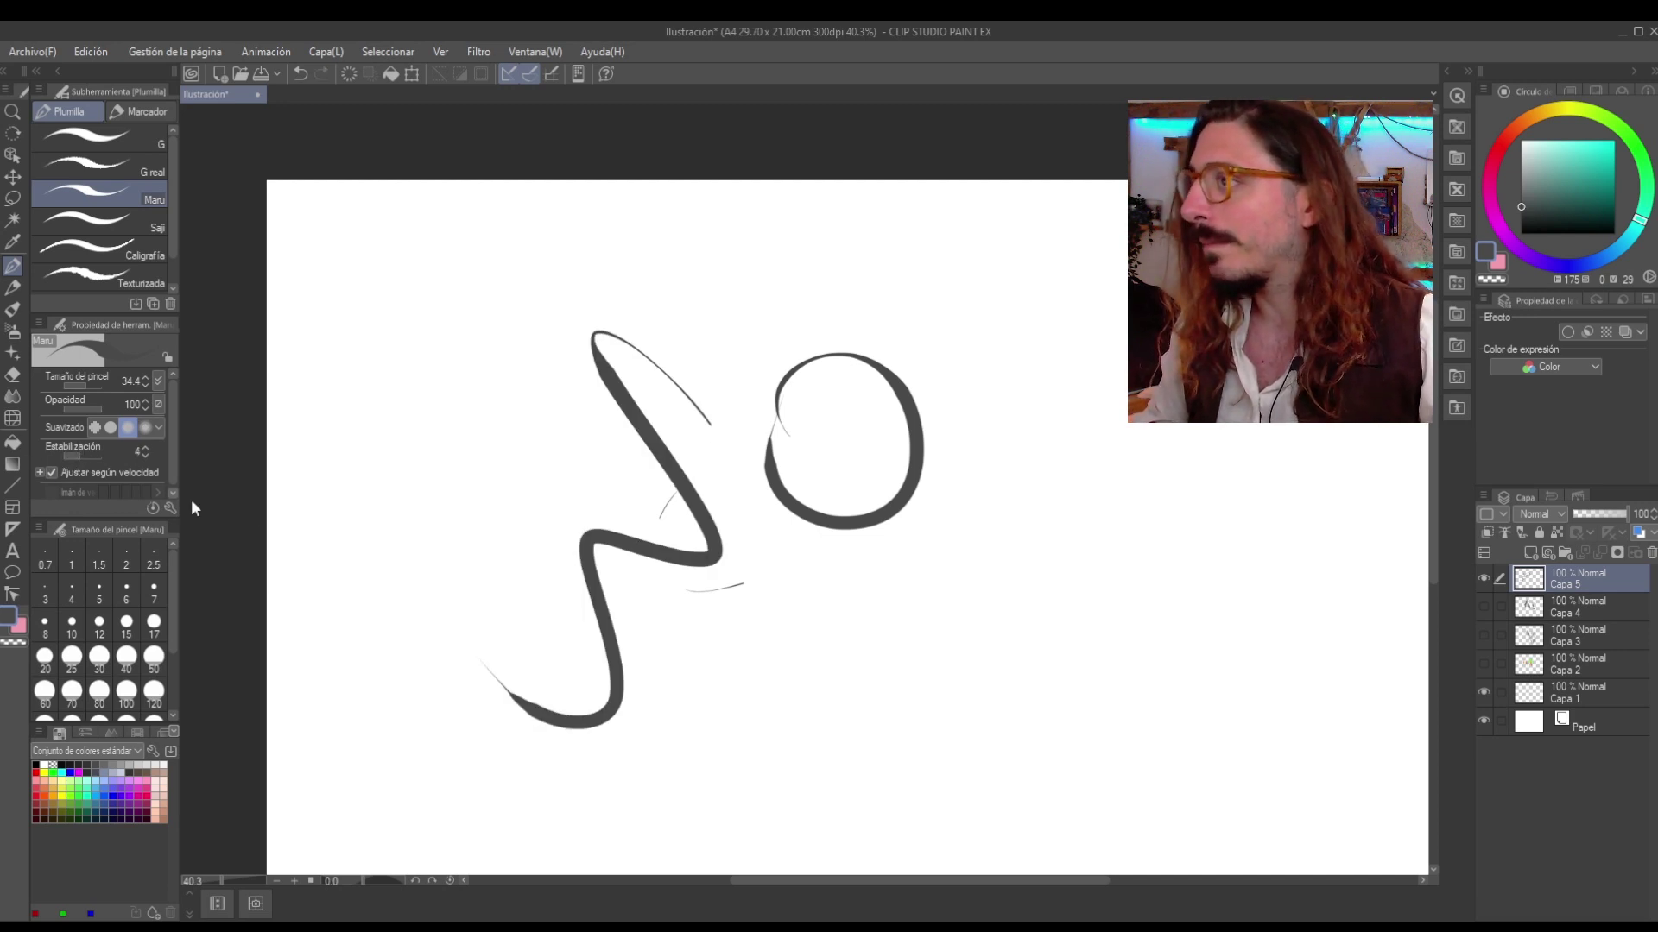
mouse_move(1049, 434)
left_mouse_down()
mouse_move(1075, 622)
mouse_move(842, 769)
left_mouse_up()
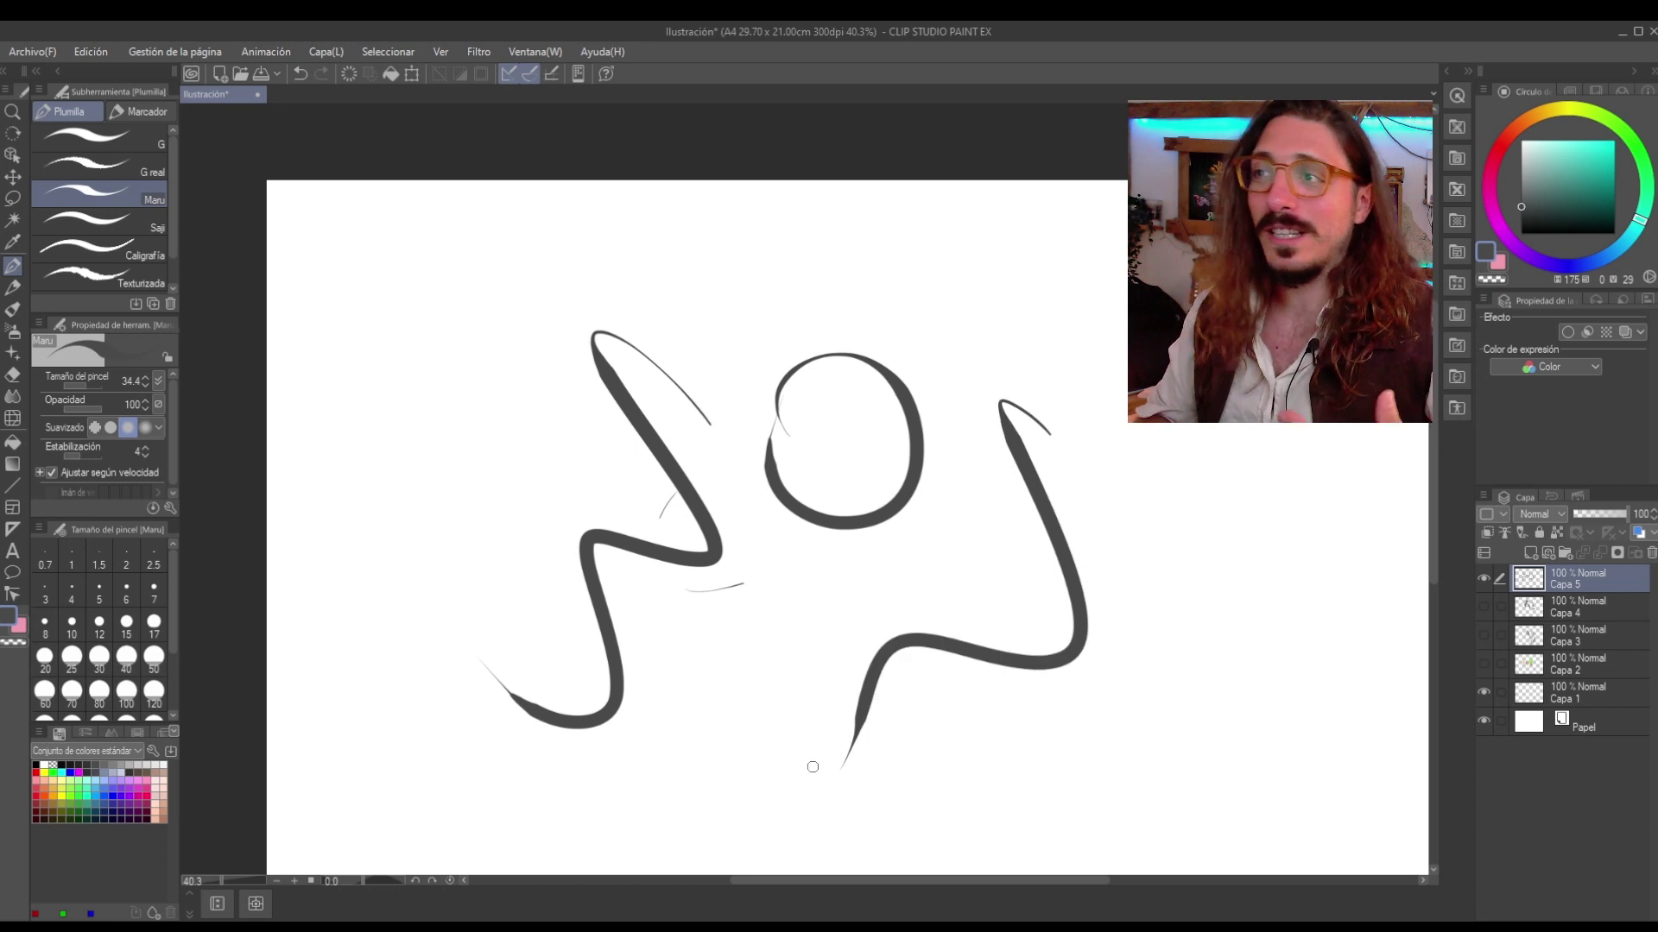
left_click_drag(1110, 348, 1104, 441)
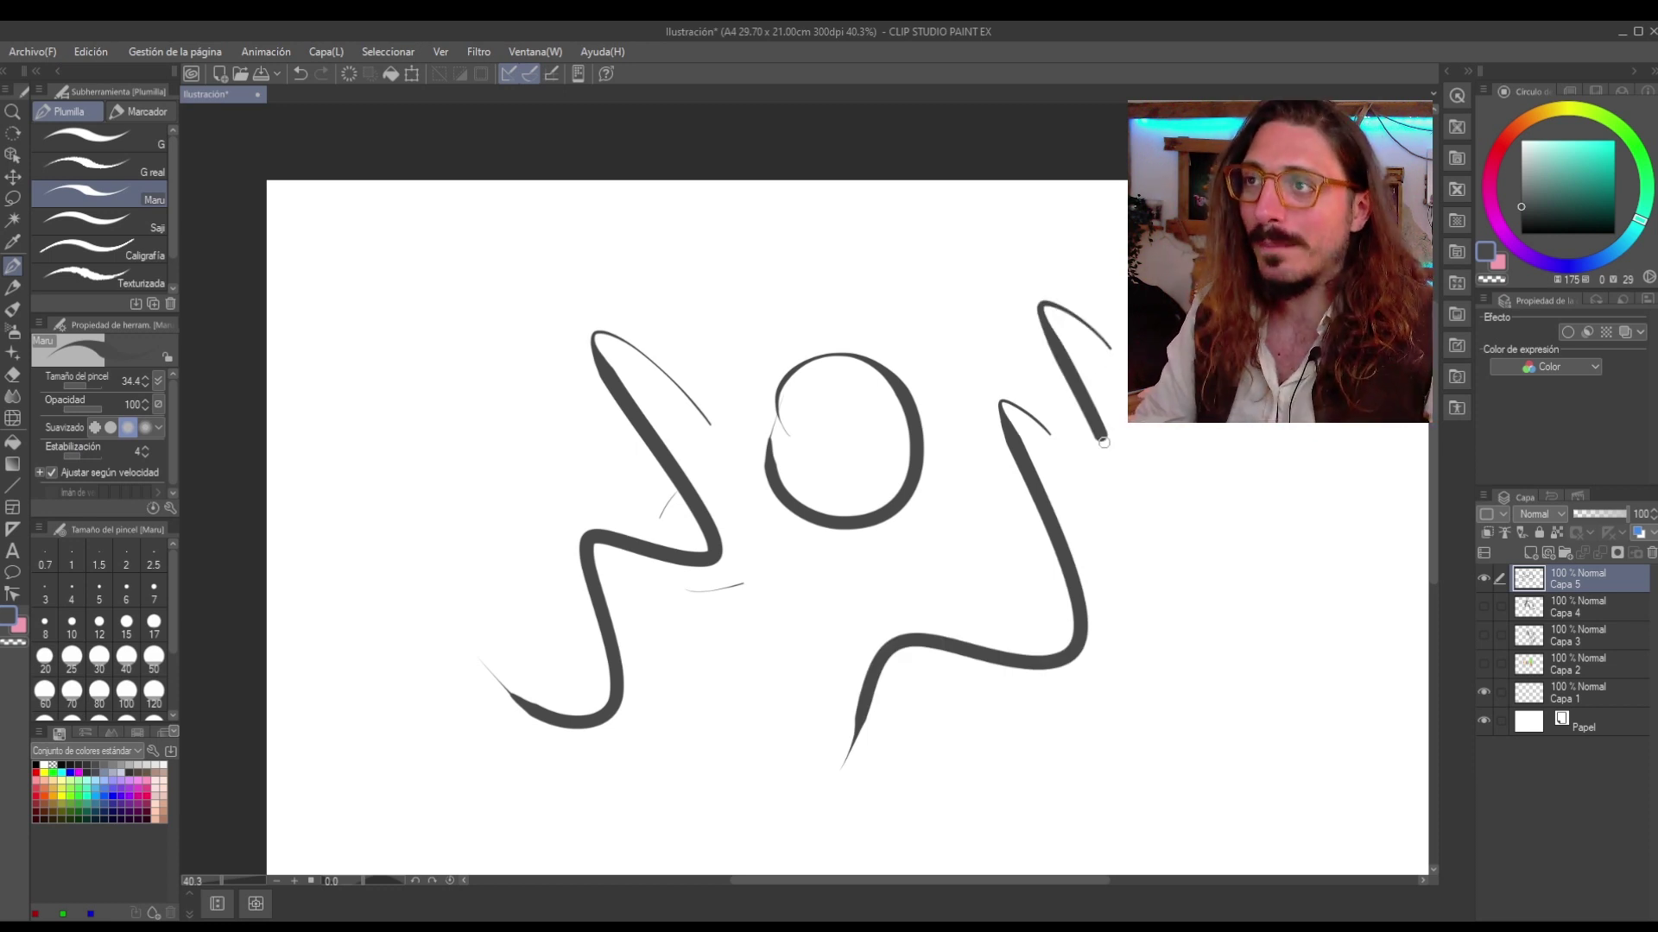
left_click_drag(1217, 570, 1090, 751)
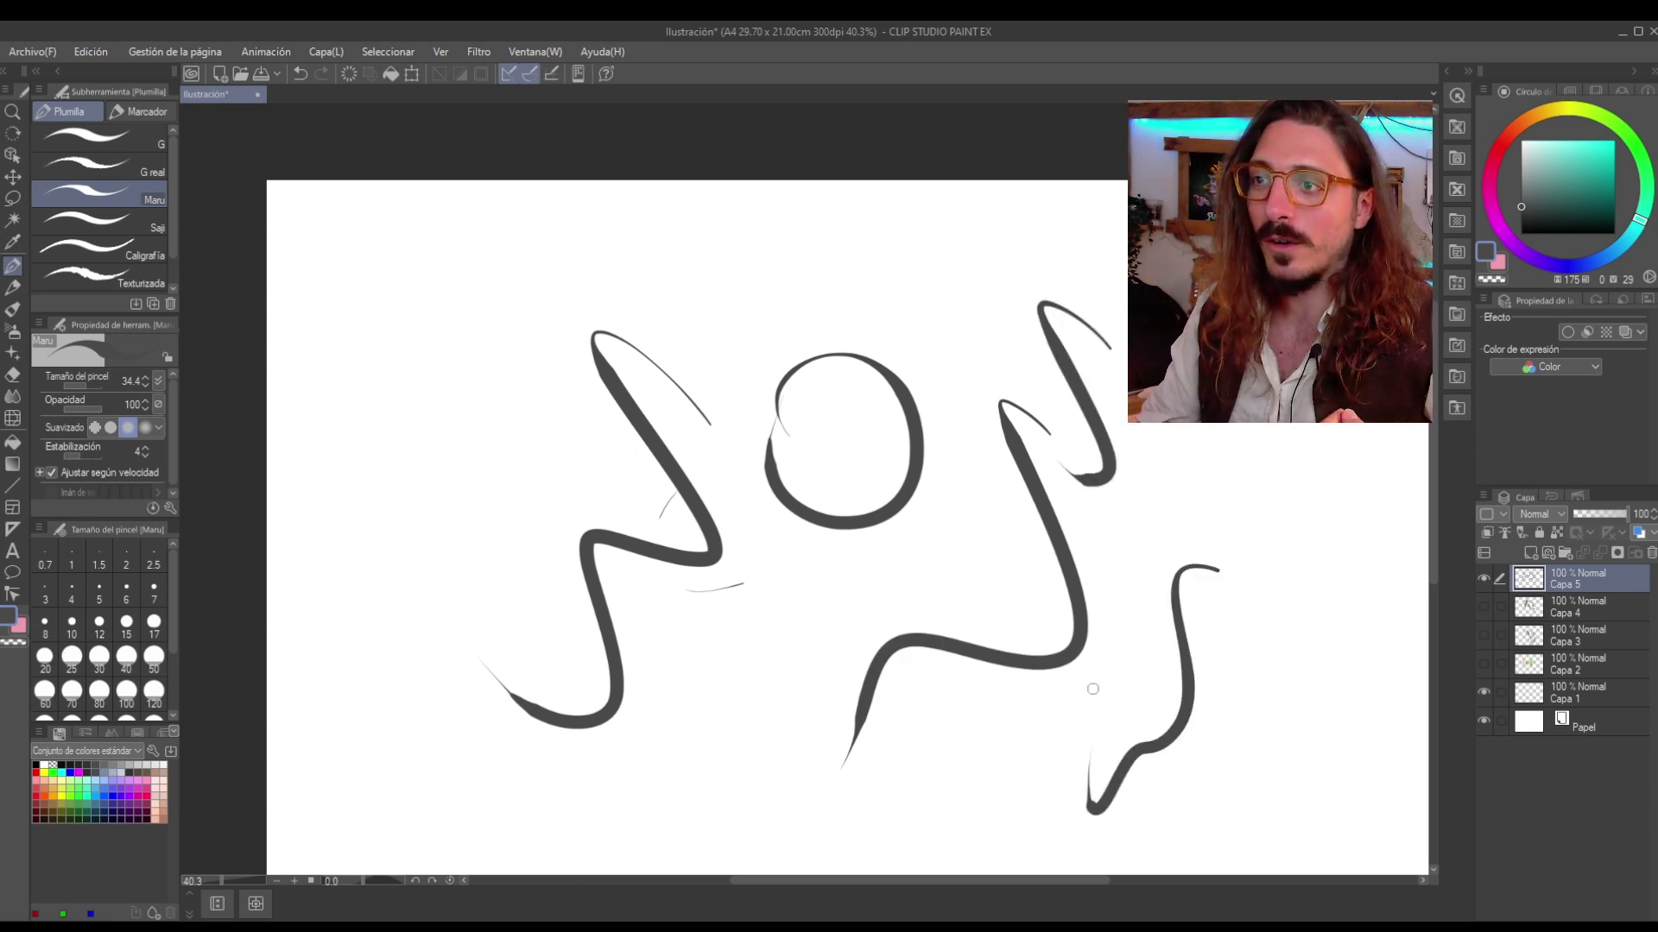
Paint a thick rough-edged G real stroke beside the zigzag, try a tapered extension from its upper end and undo the extension.
left_click(116, 169)
left_click_drag(452, 284, 444, 589)
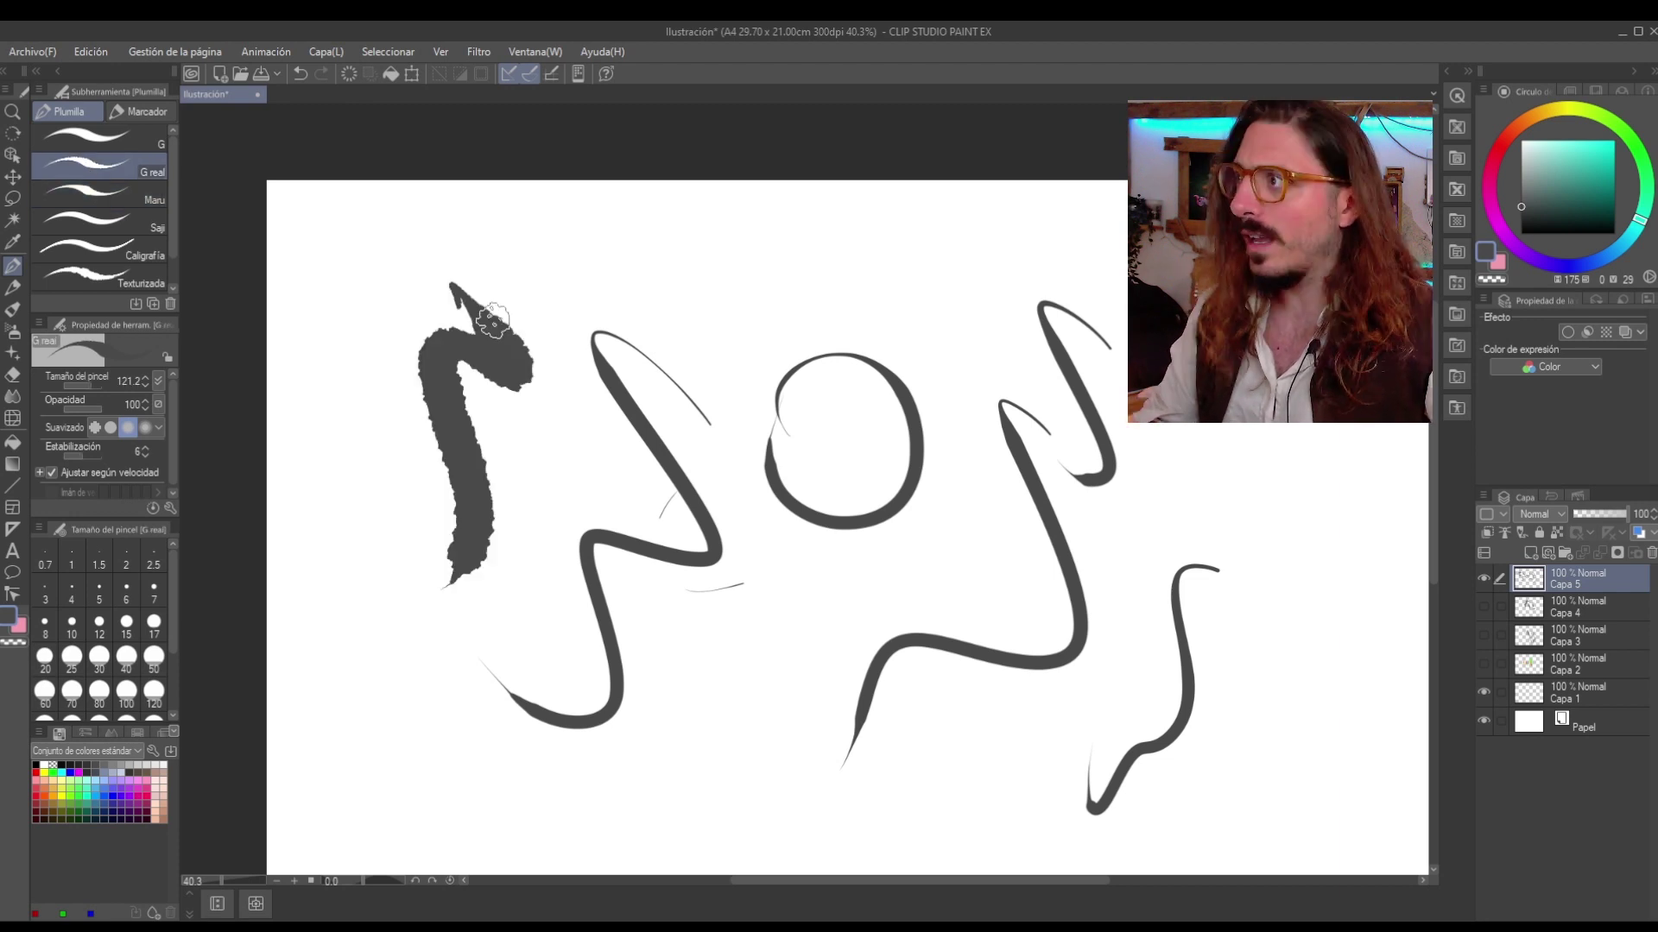
left_click_drag(474, 302, 613, 261)
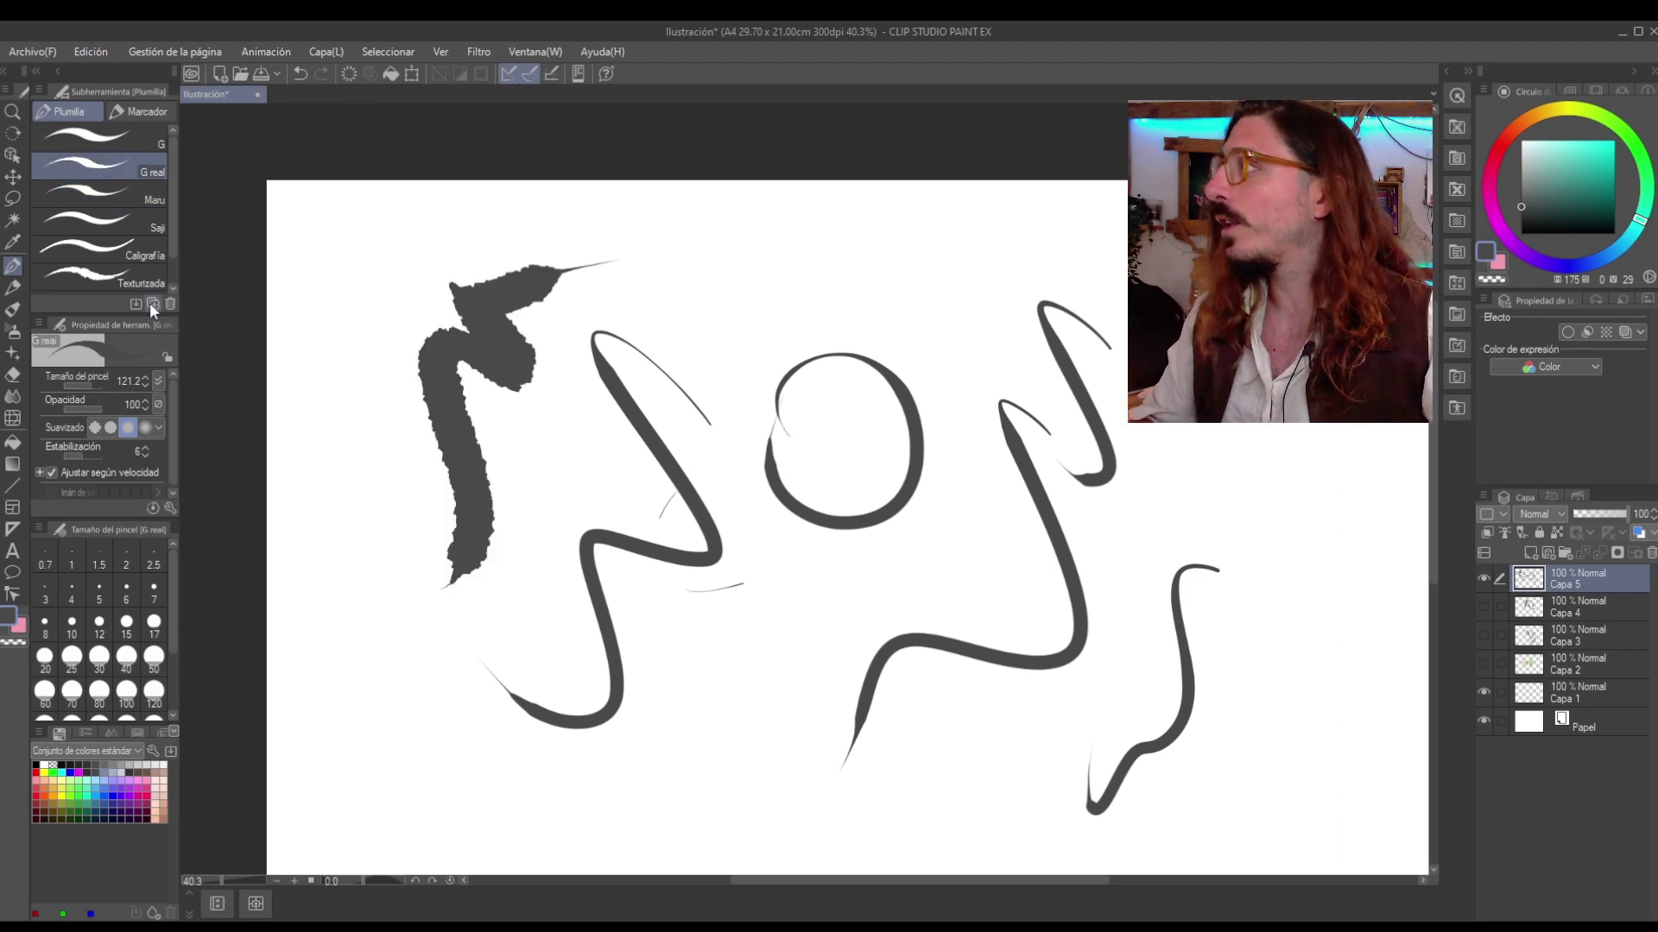
key("ctrl+z")
Try a winding stroke with the Texturizada pen above the zigzag curve and undo it.
left_click(99, 276)
left_click_drag(767, 291, 596, 354)
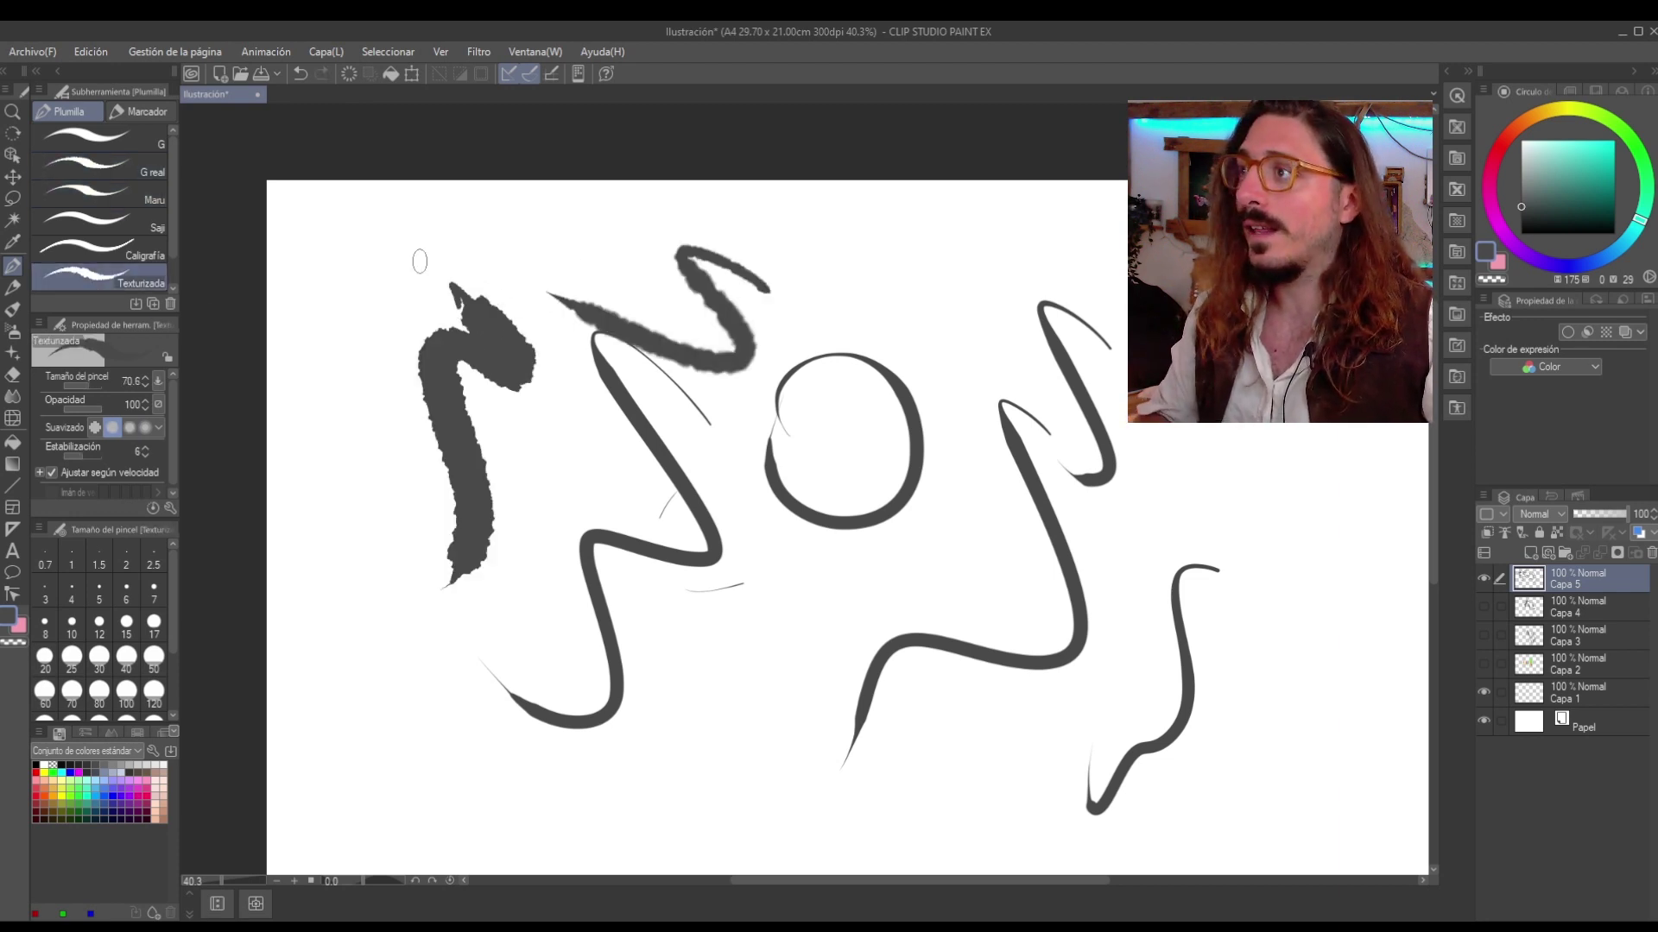
key("ctrl+z")
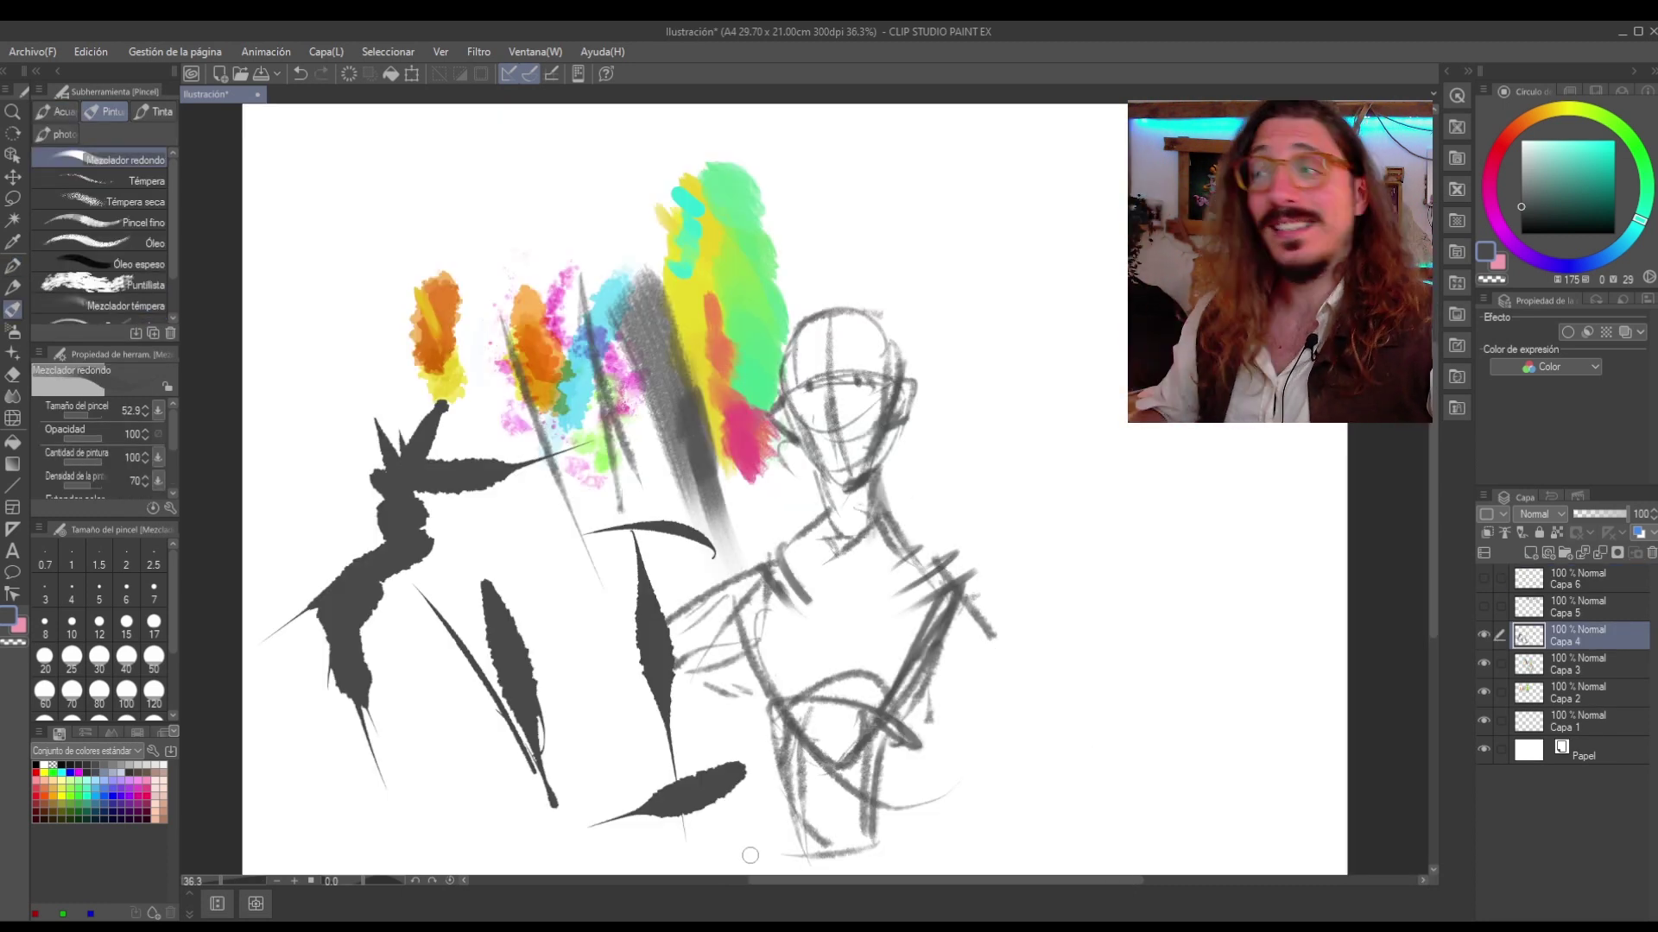
scroll(555, 459, "down", 4)
scroll(525, 518, "up", 5)
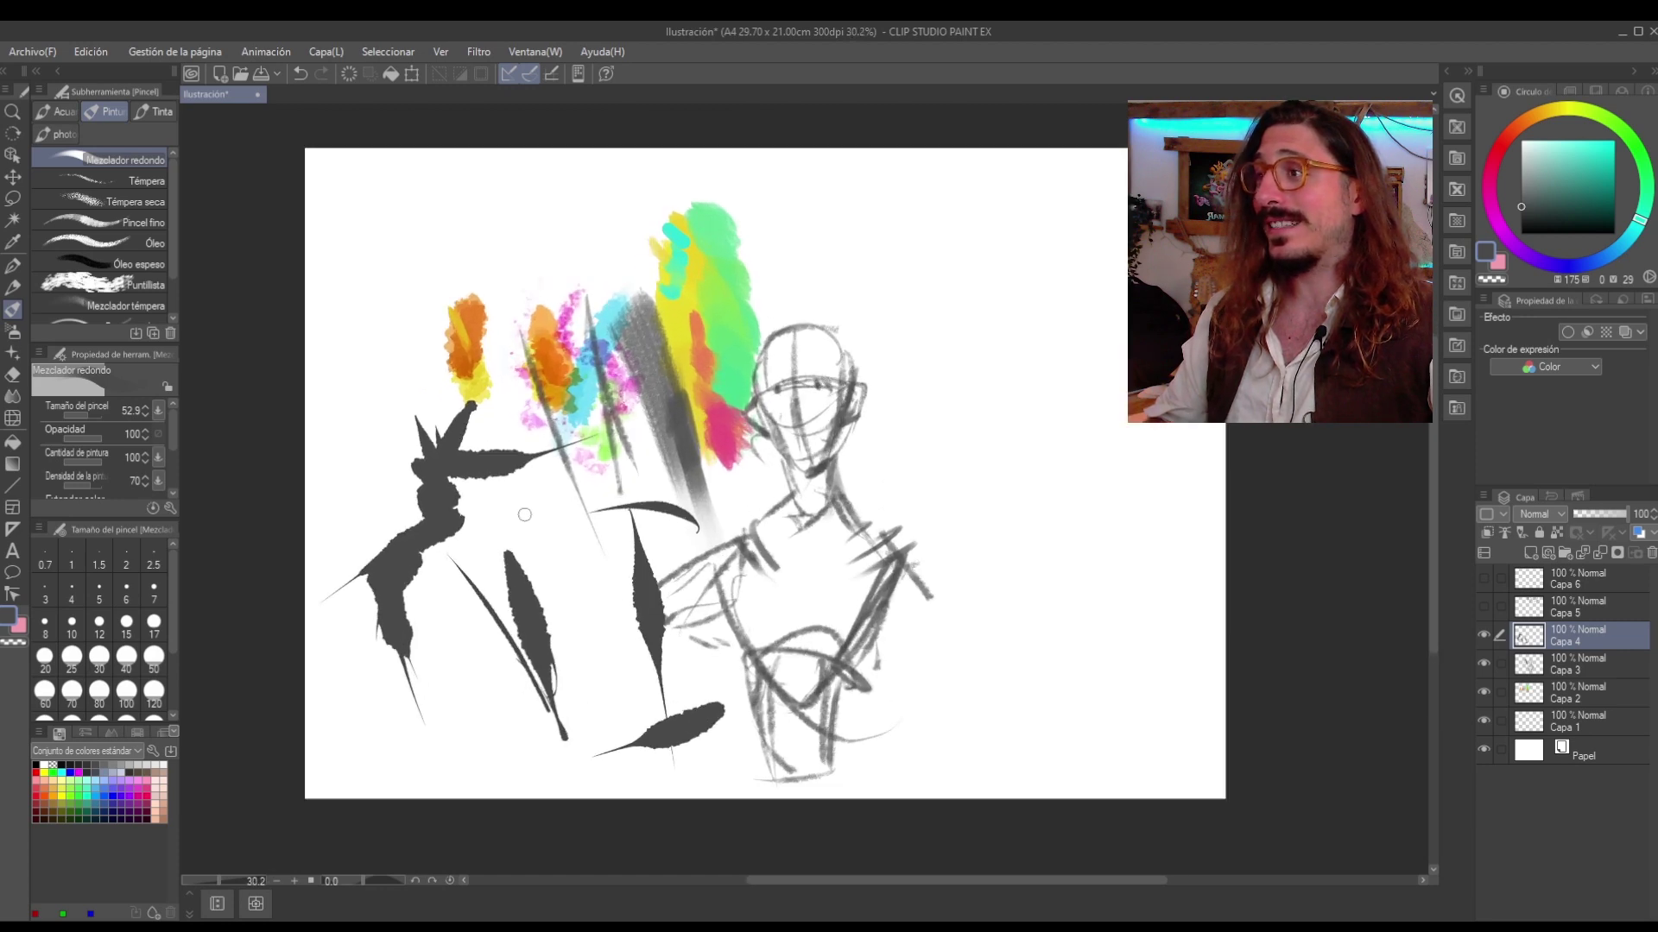
scroll(622, 518, "down", 1)
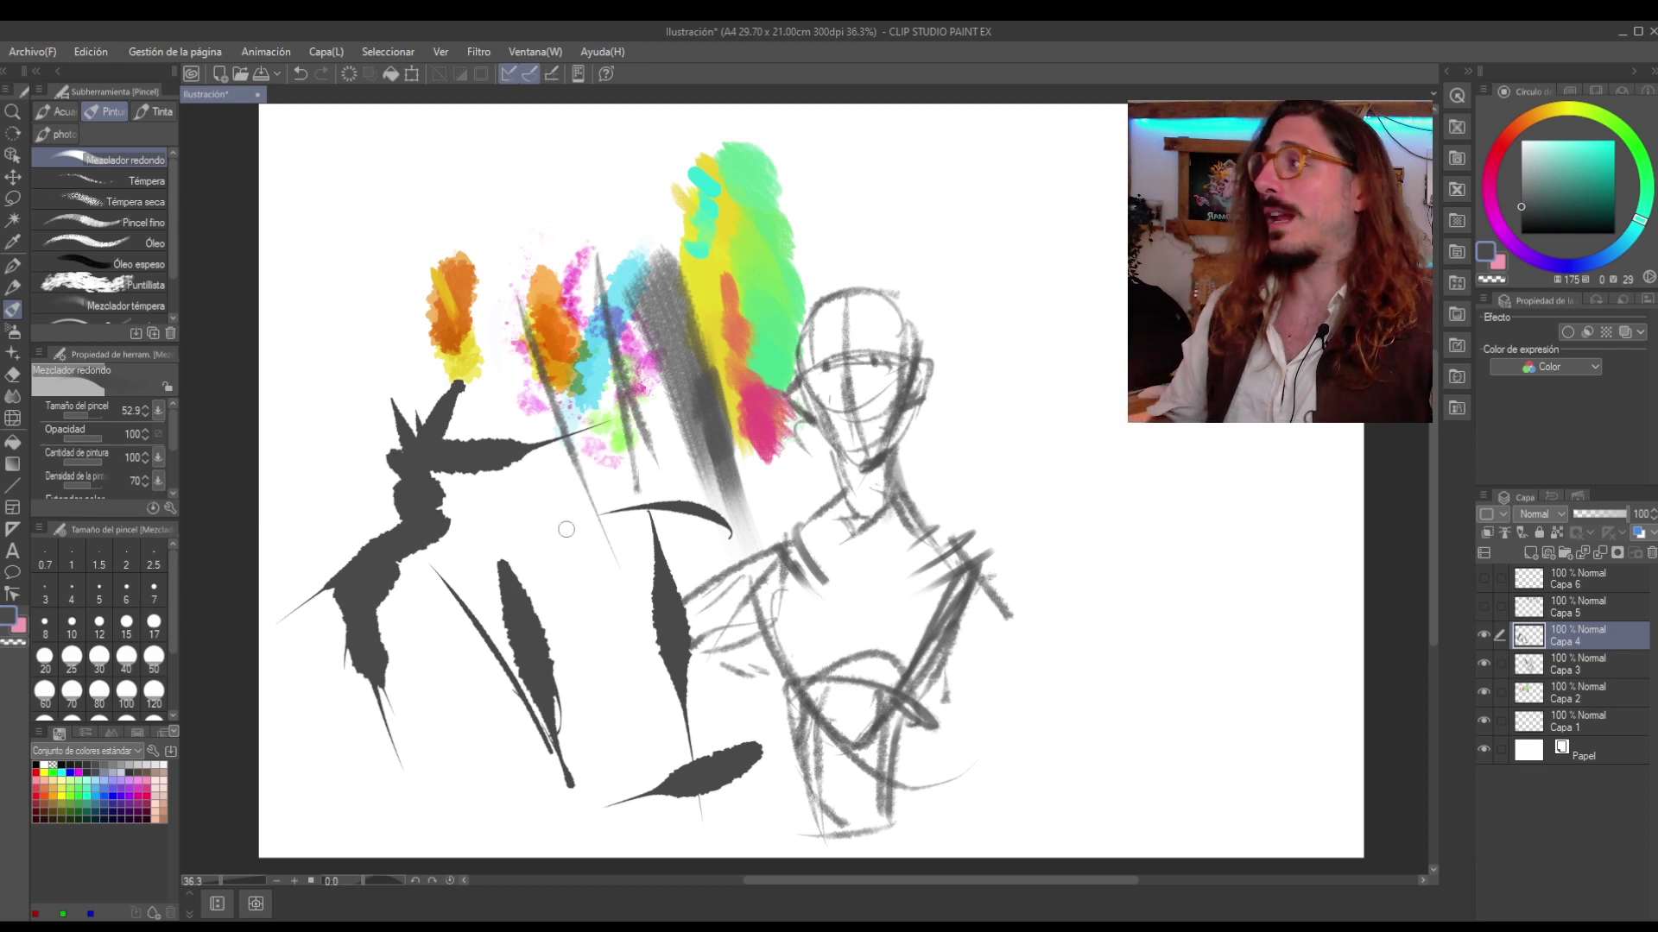
scroll(561, 518, "up", 3)
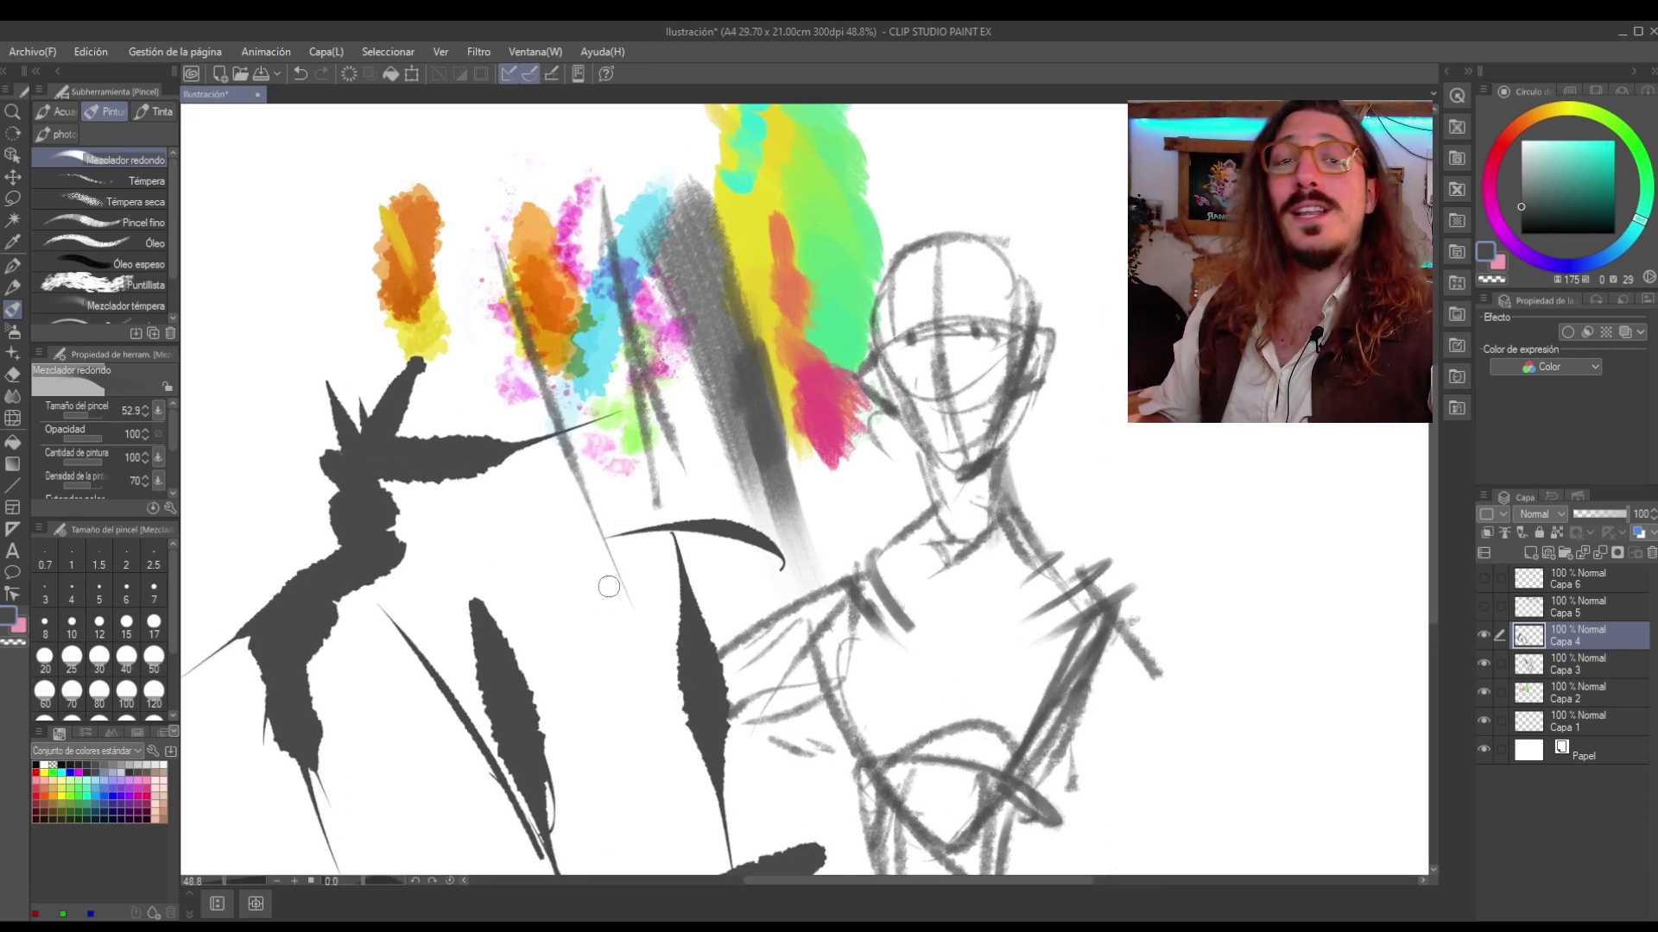
scroll(604, 583, "down", 1)
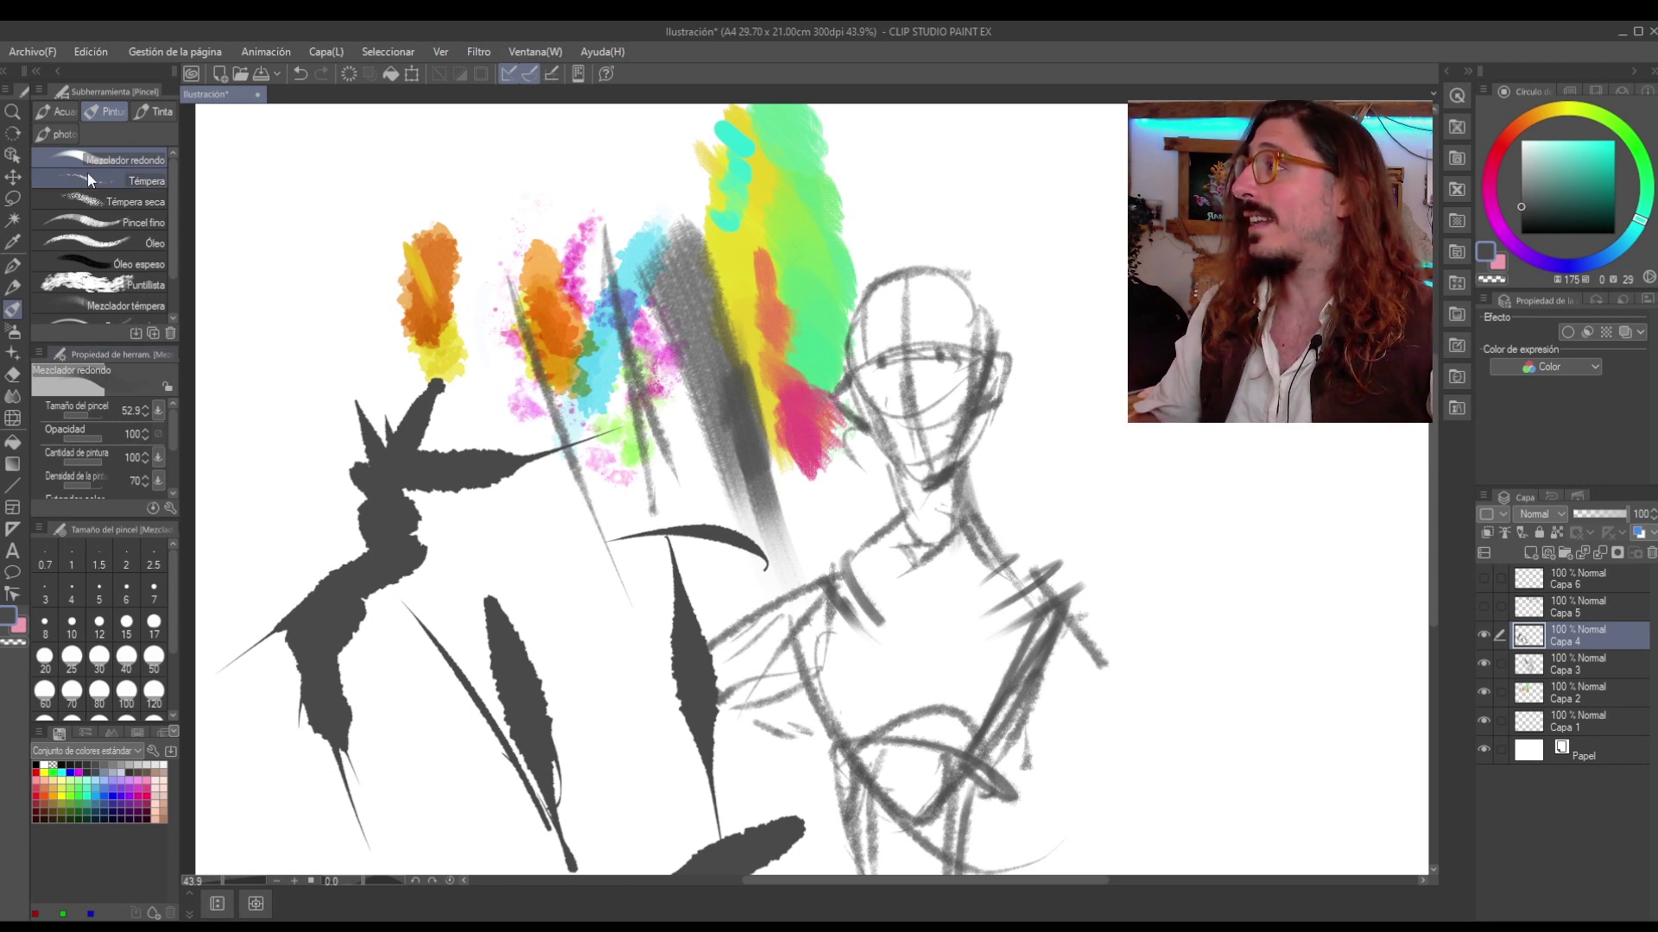
Collapse the tool properties to view the full list of painting brushes, and restore them.
double_click(97, 350)
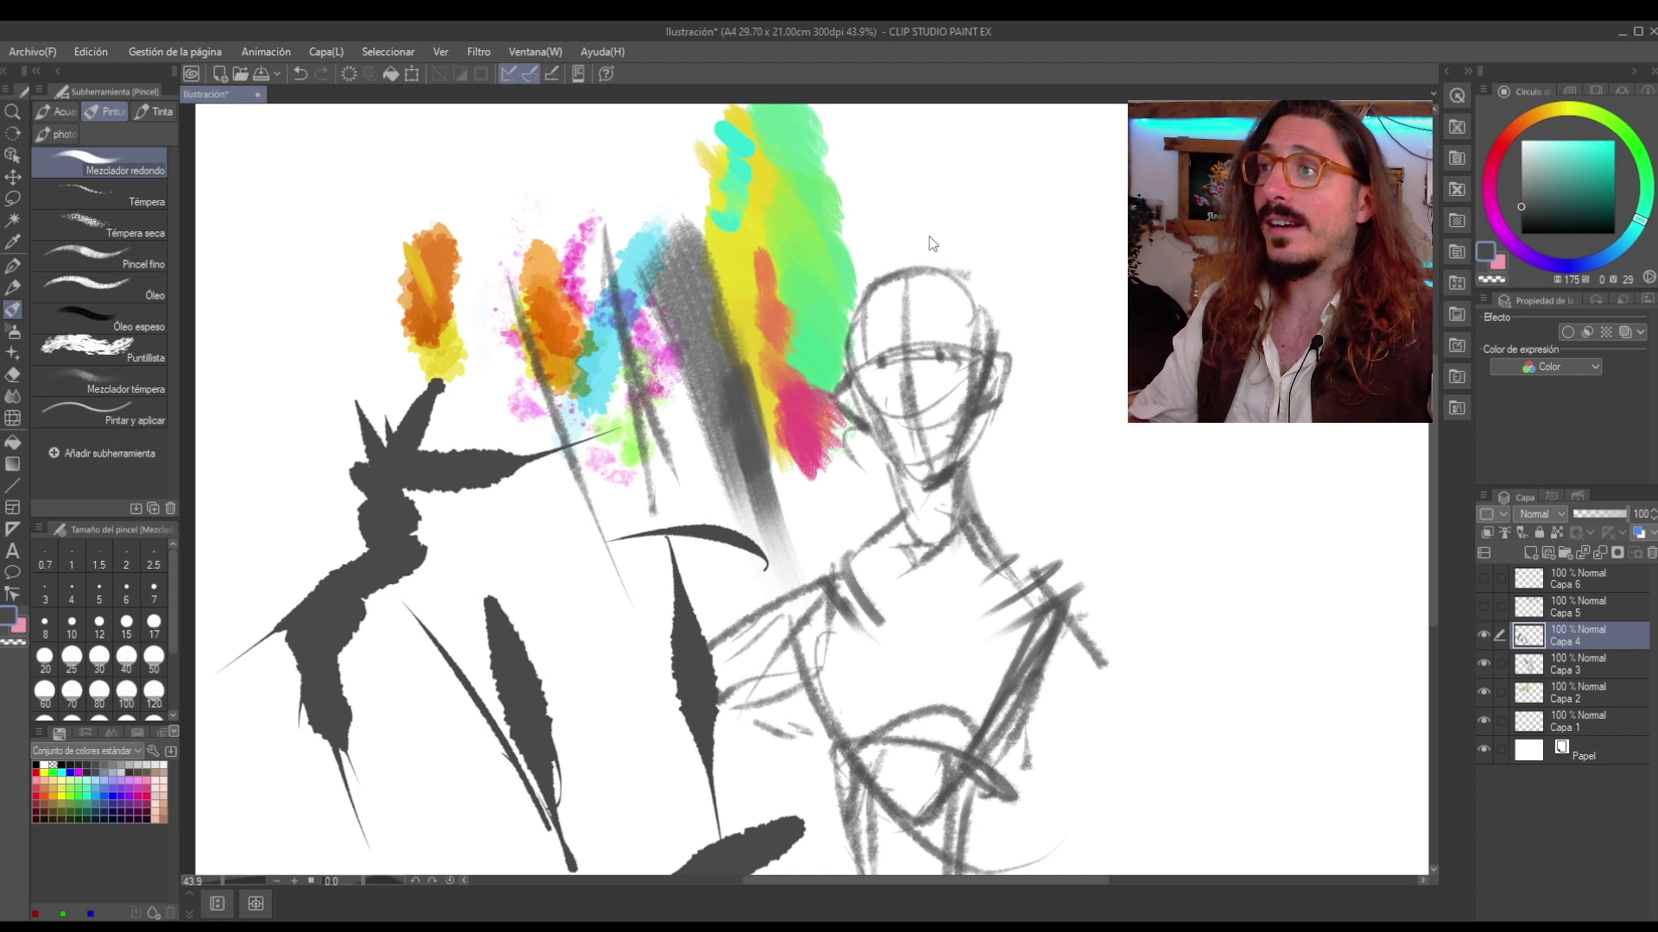
mouse_move(929, 237)
left_mouse_down()
mouse_move(733, 392)
mouse_move(99, 516)
left_mouse_up()
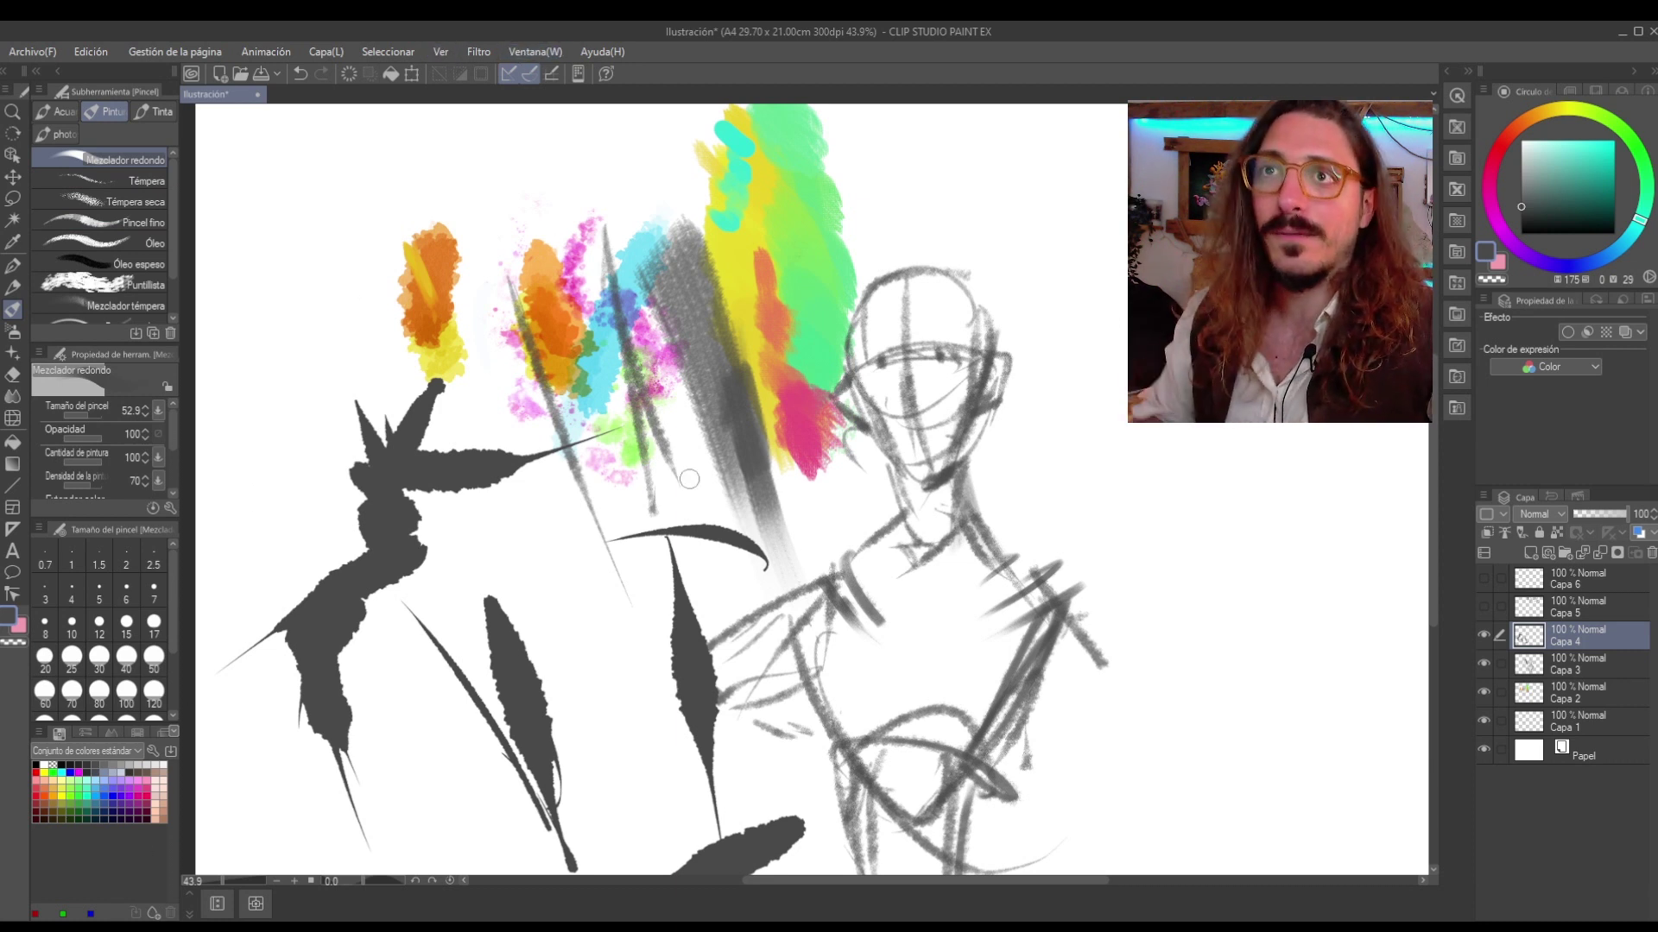
key("ctrl+minus")
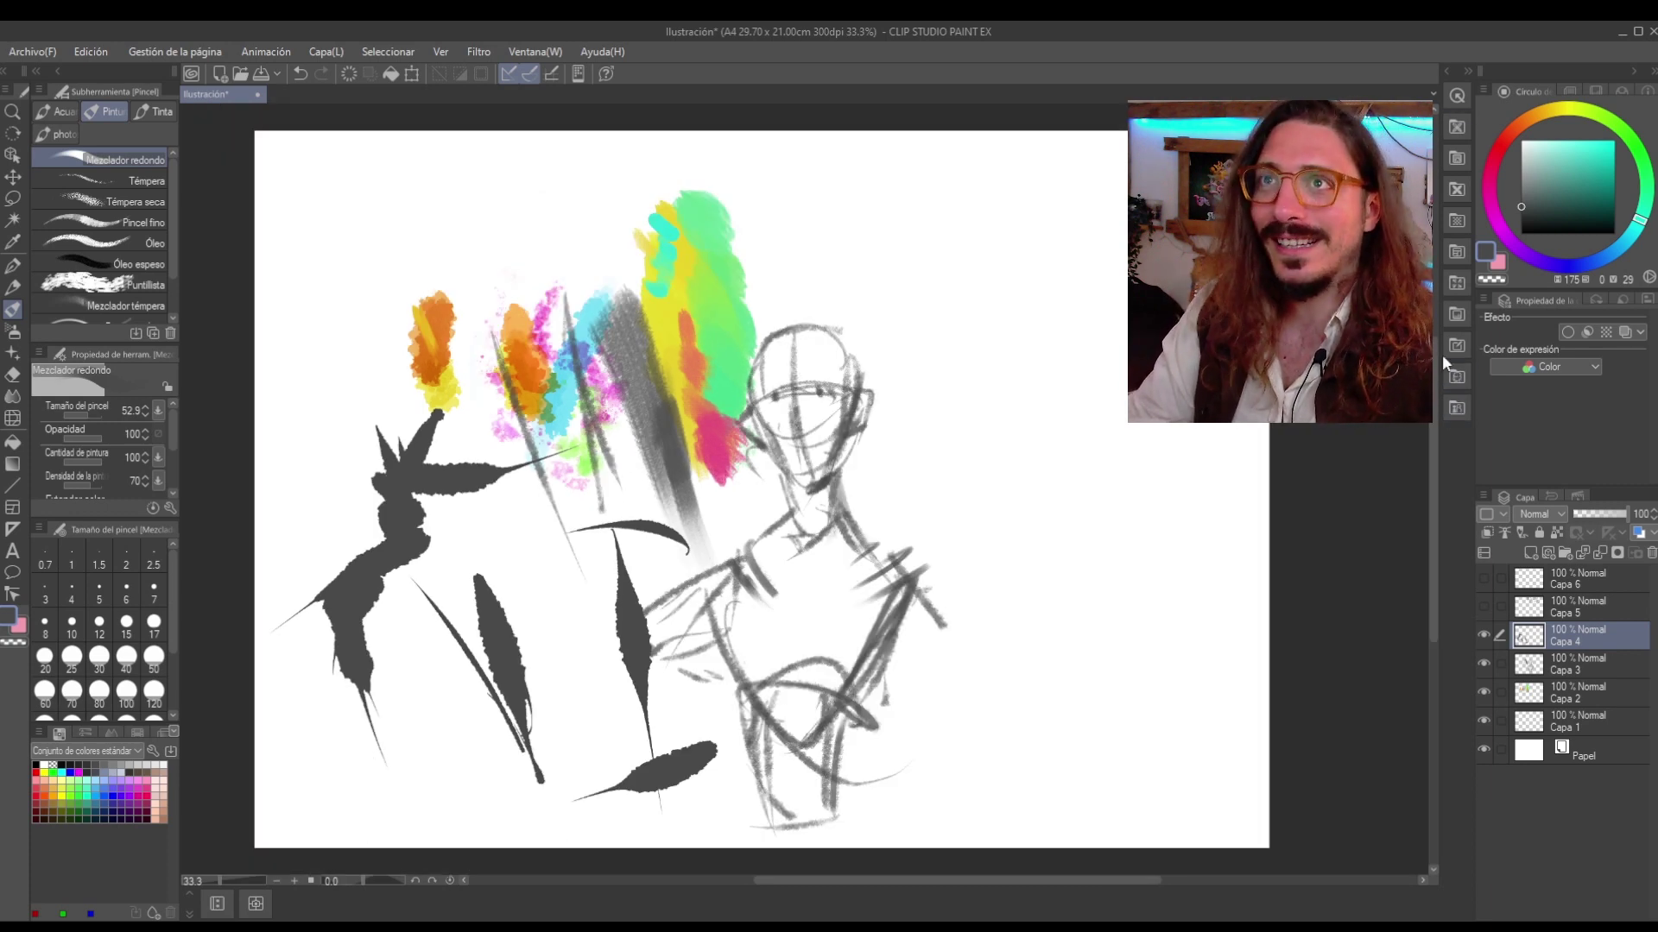
Browse the Manga material and Background collections and open the Body type materials.
left_click(1457, 189)
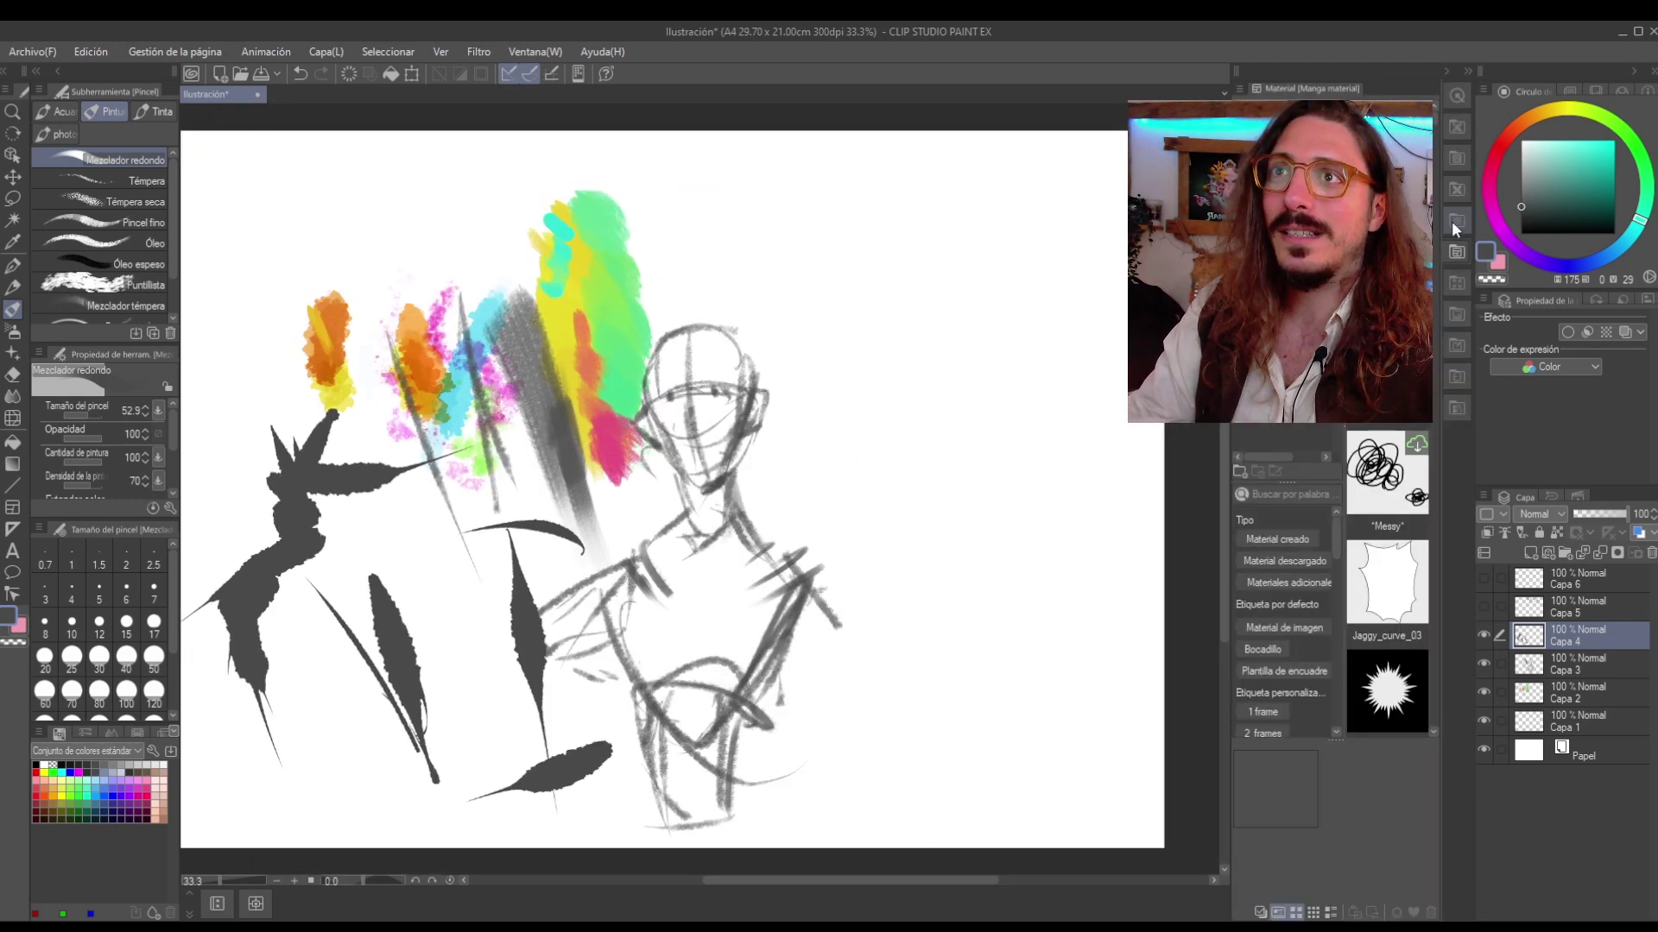
left_click(1457, 163)
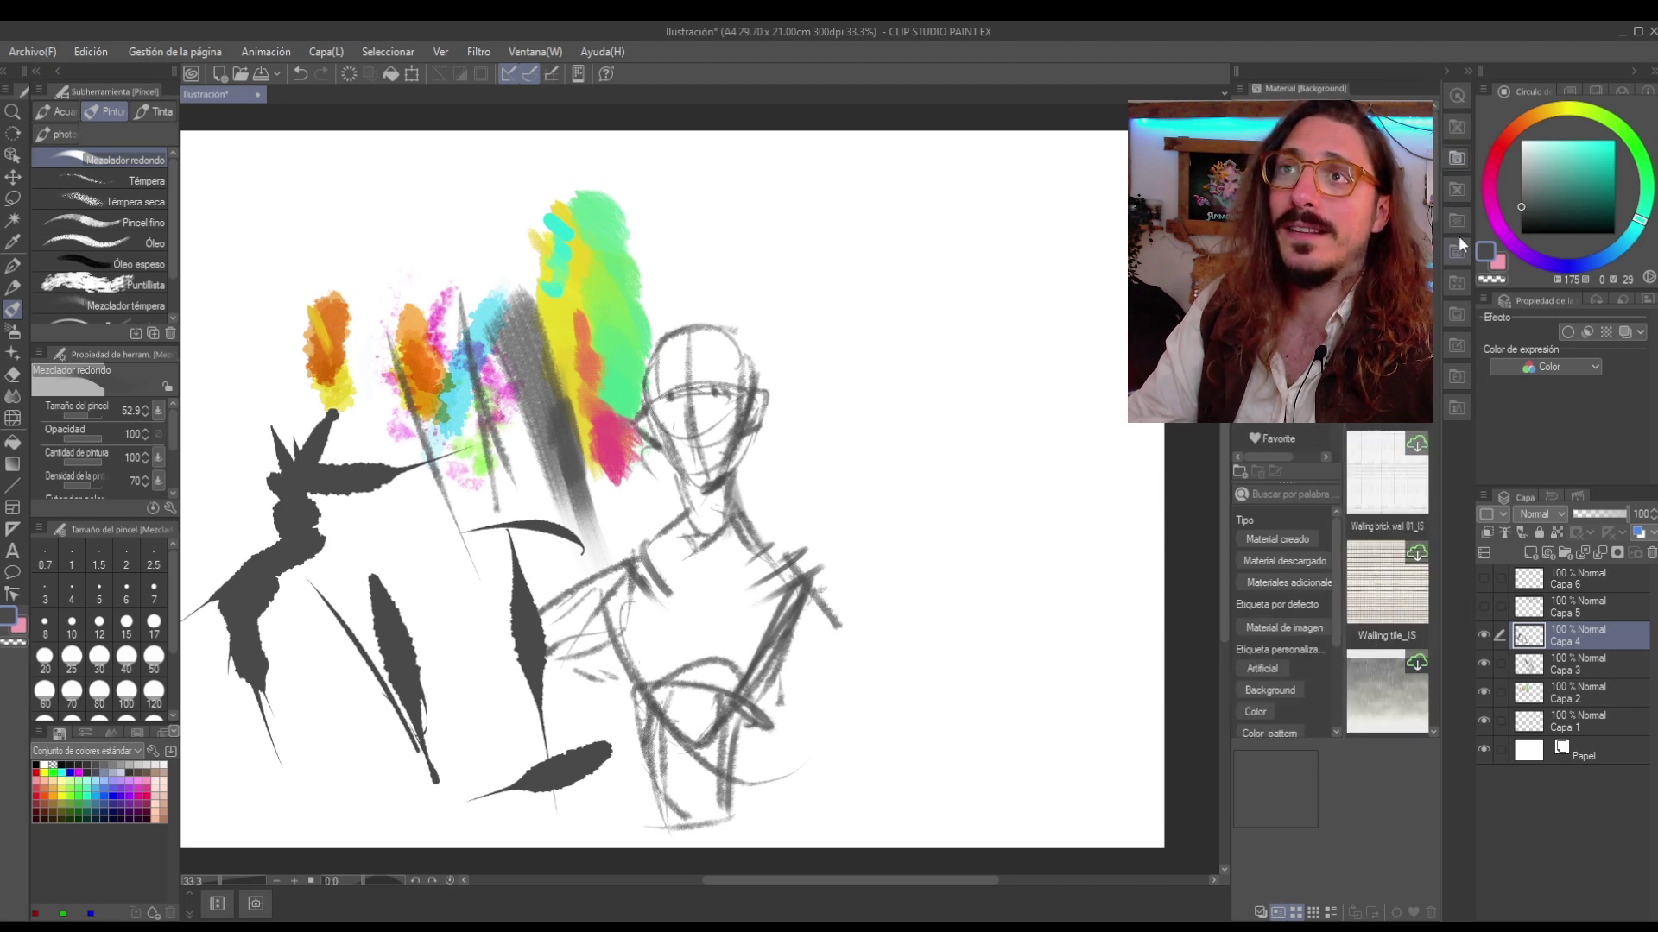
left_click(1457, 407)
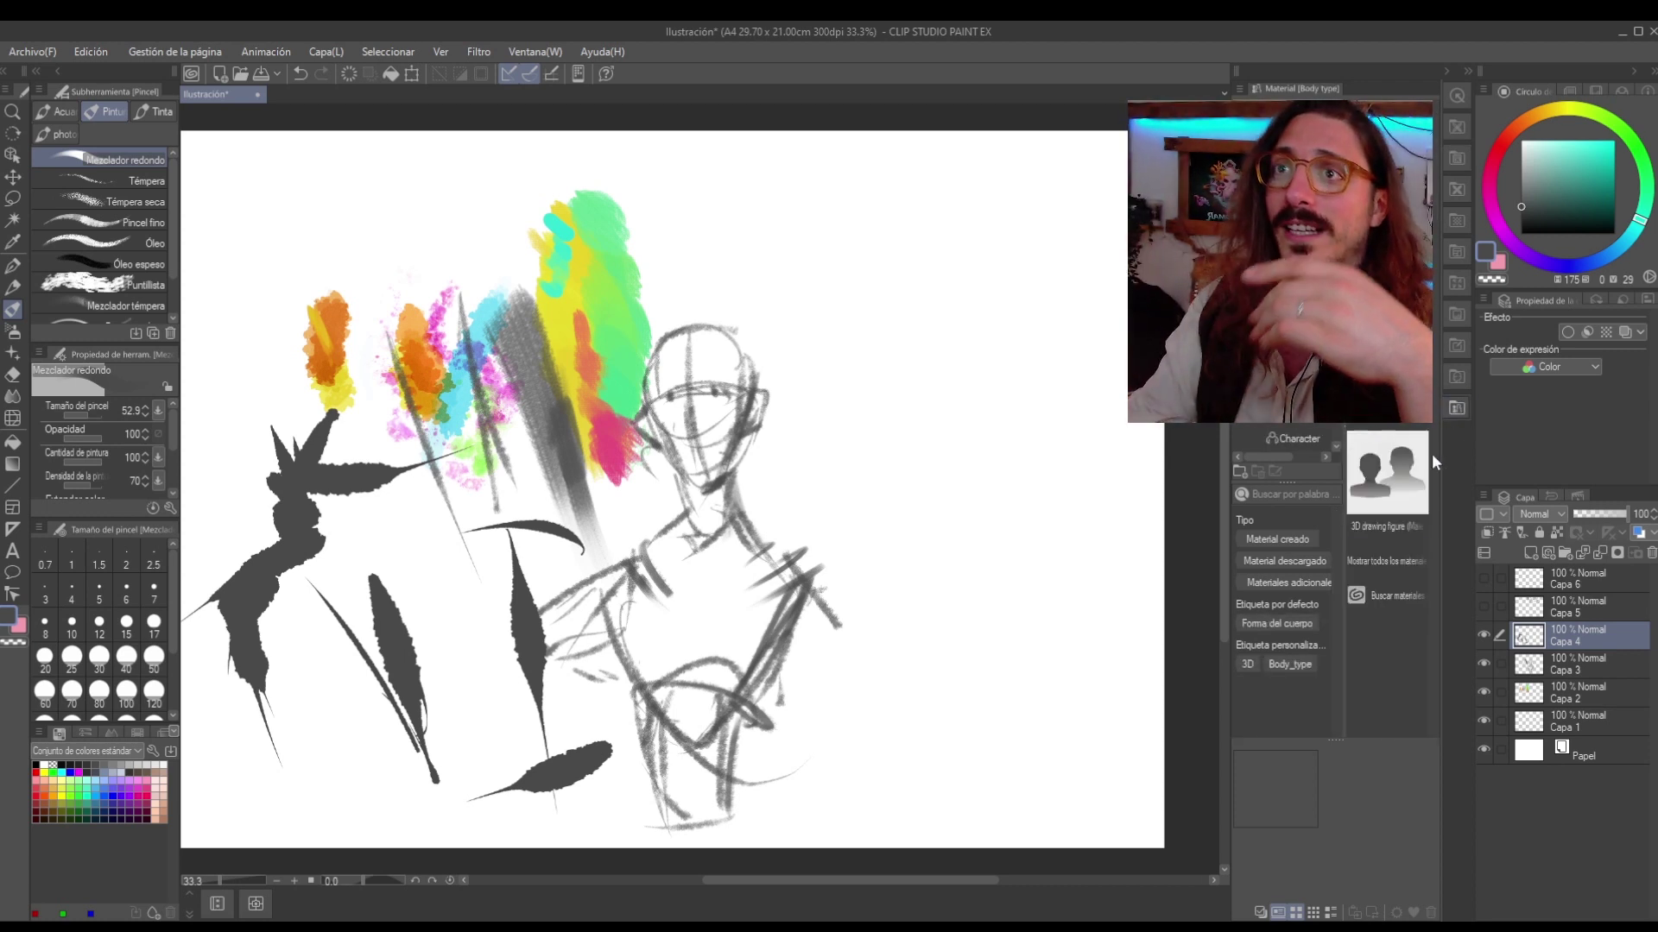
Hide the layers Capa 2, Capa 3 and Capa 4 to leave the canvas blank.
left_click(1481, 636)
left_click(1483, 635)
left_click(1483, 663)
left_click(1482, 691)
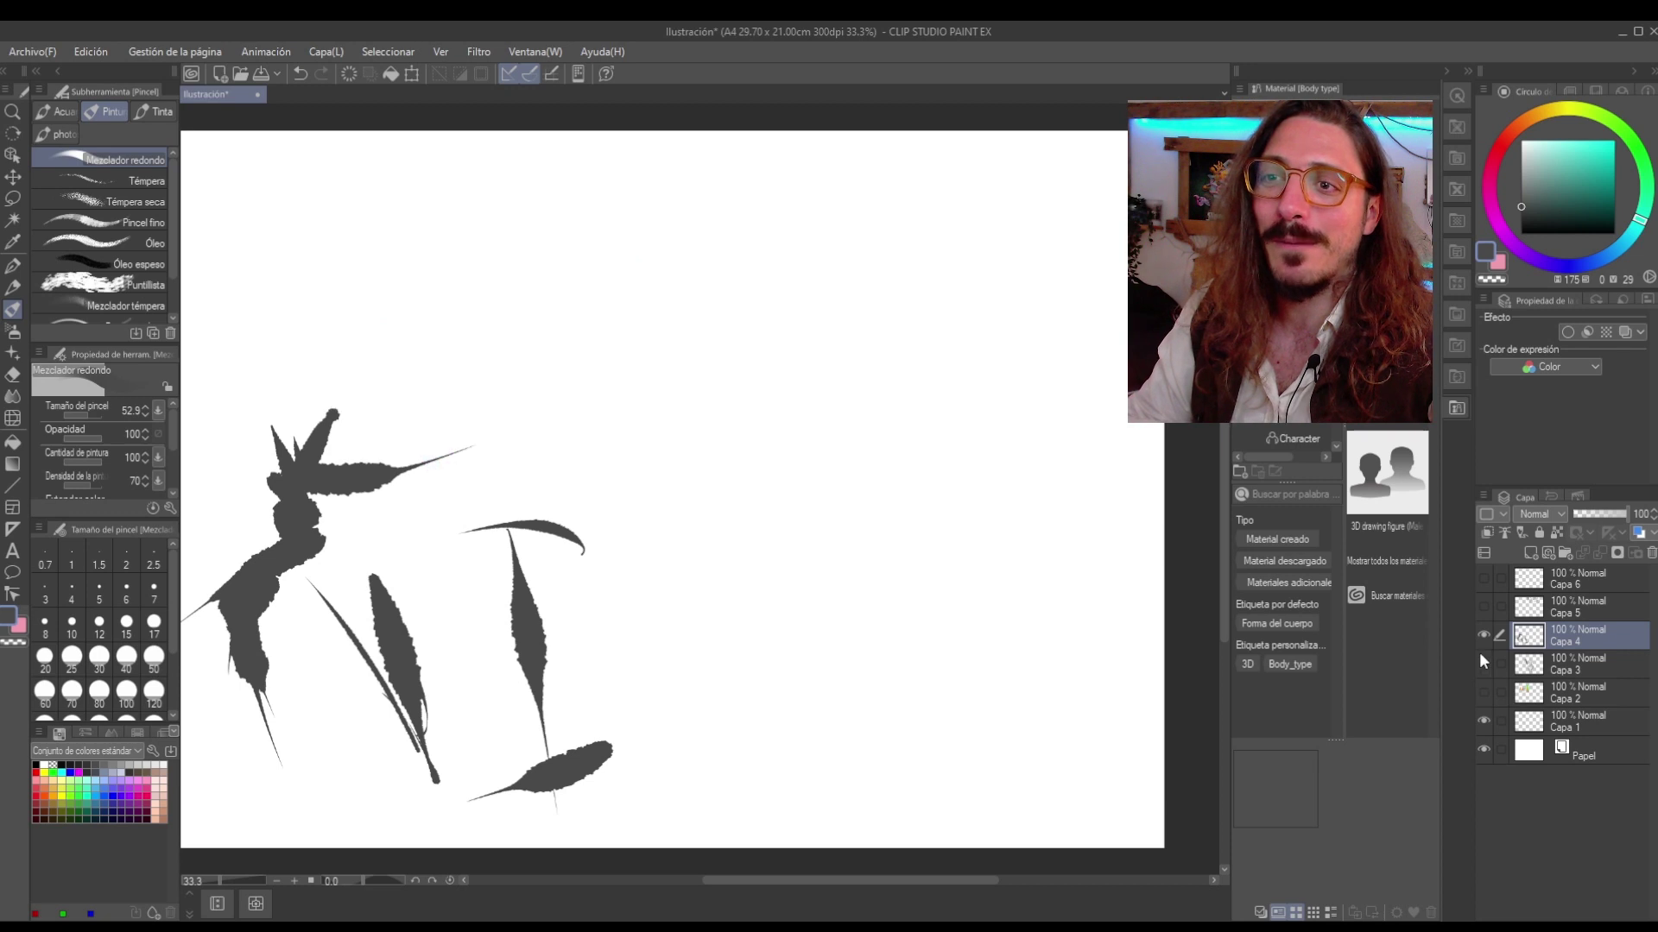
left_click(1483, 635)
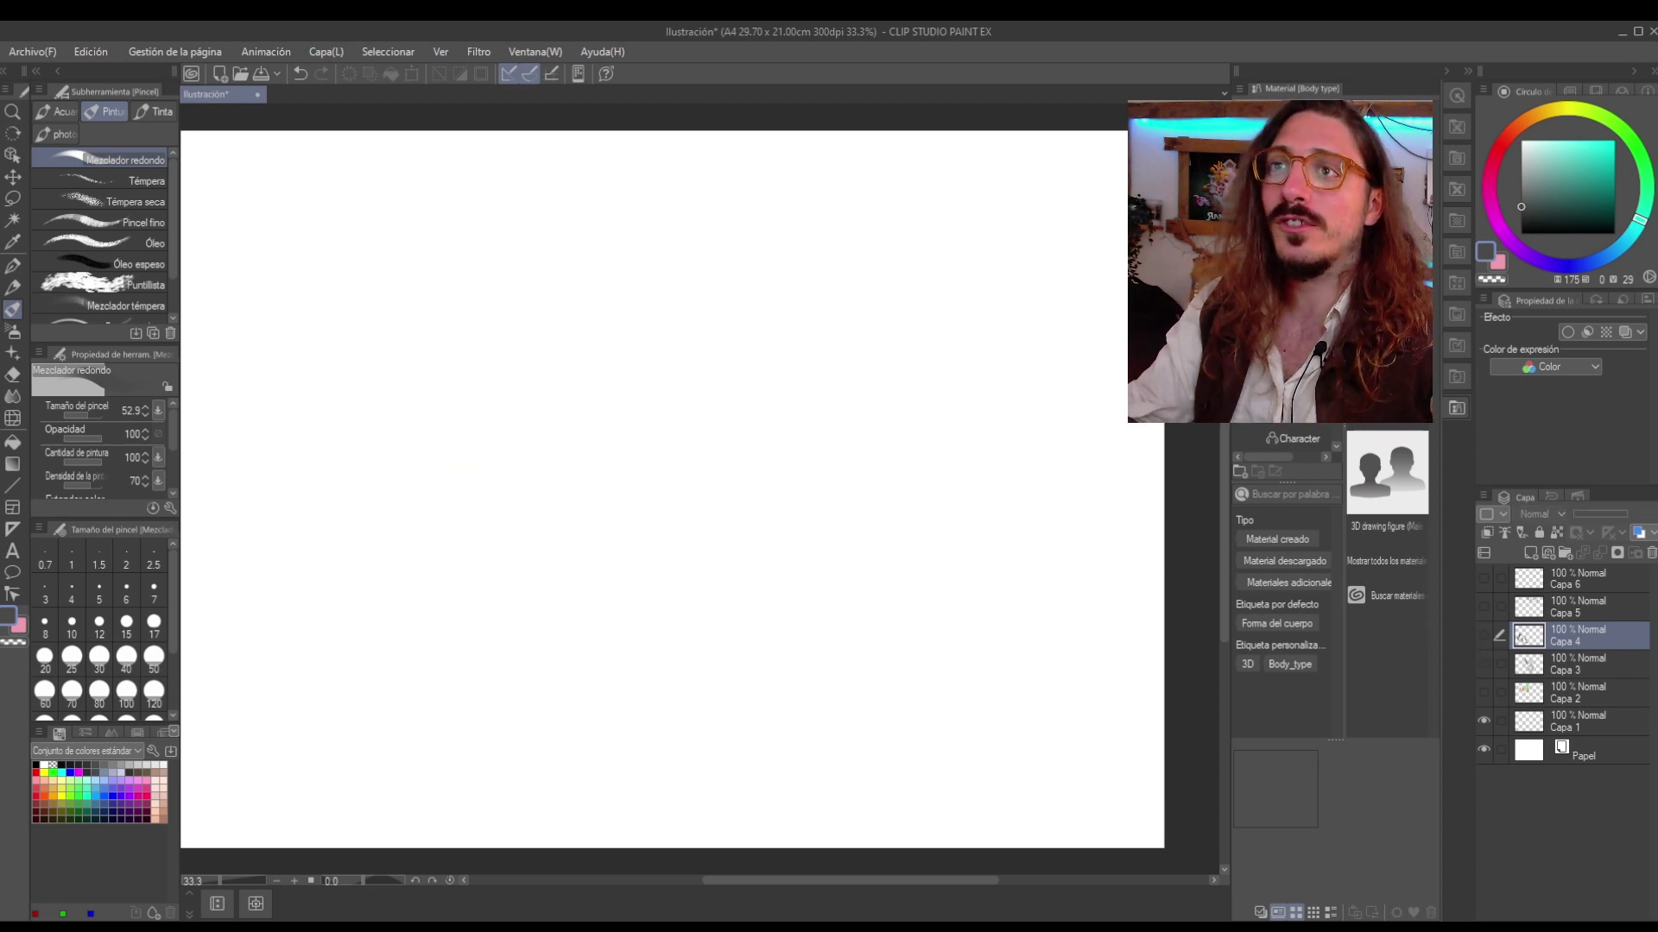
Place the female 3D drawing figure on the canvas and pose it with arms spread outward and legs moved.
left_click_drag(1388, 472, 751, 423)
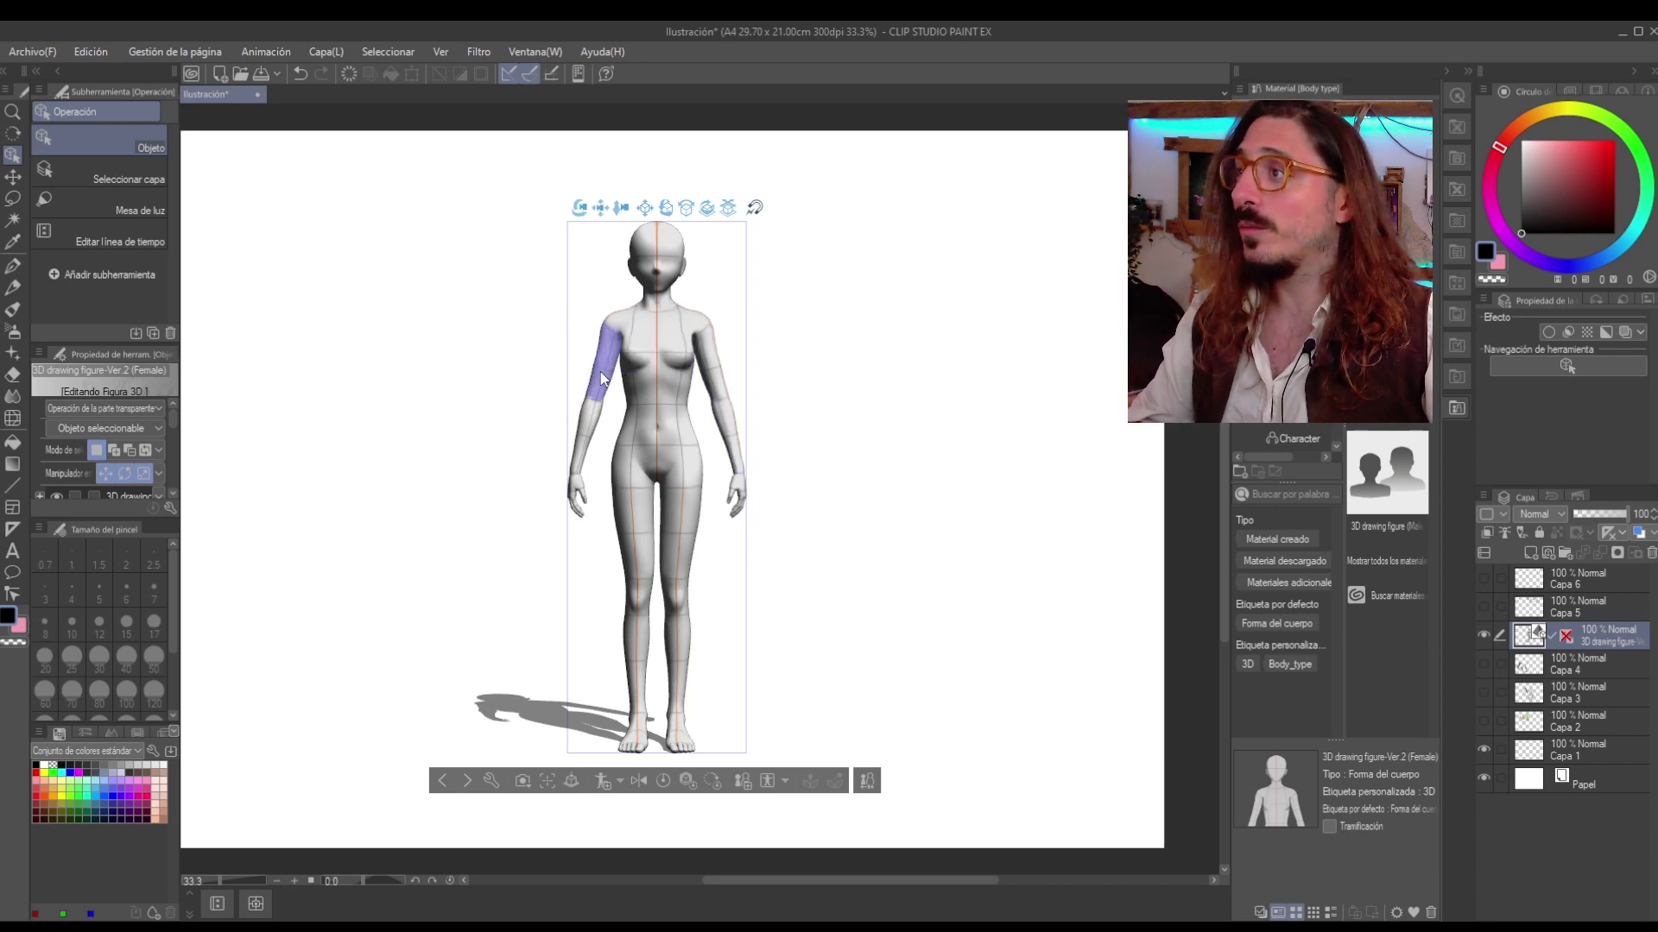
left_click_drag(599, 372, 555, 332)
left_click_drag(713, 363, 785, 387)
left_click_drag(630, 537, 591, 537)
left_click_drag(680, 533, 726, 537)
left_click_drag(733, 637, 708, 579)
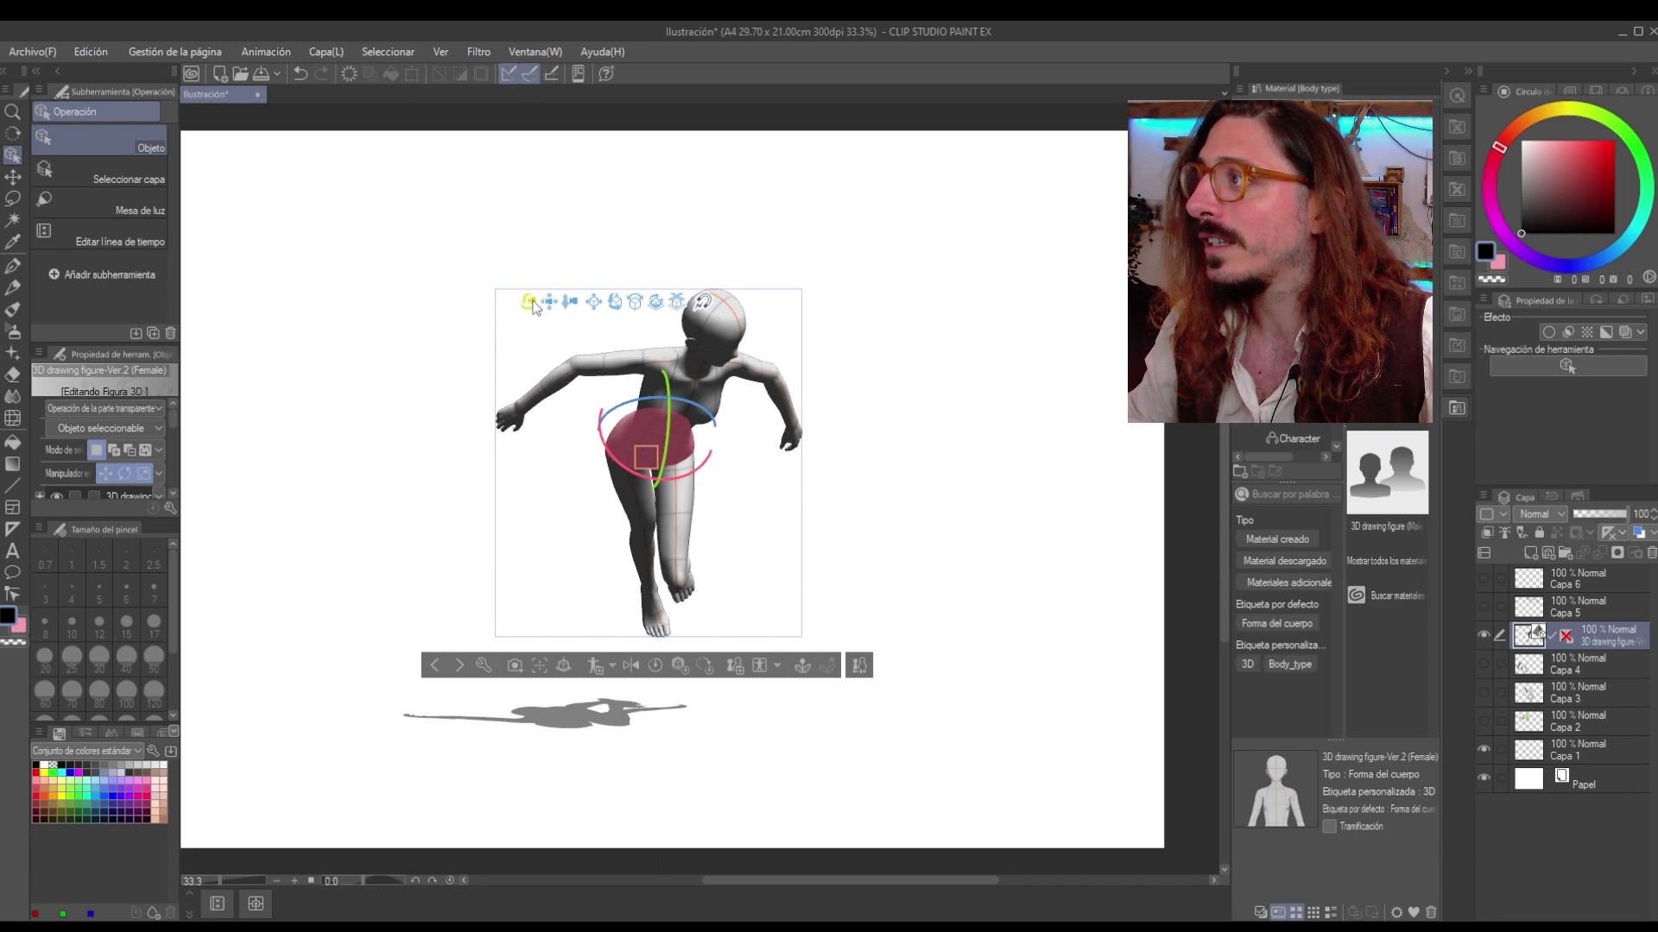
Reframe the 3D figure closer, raise one outstretched upper arm and bring the torso more upright.
left_click_drag(532, 306, 634, 464)
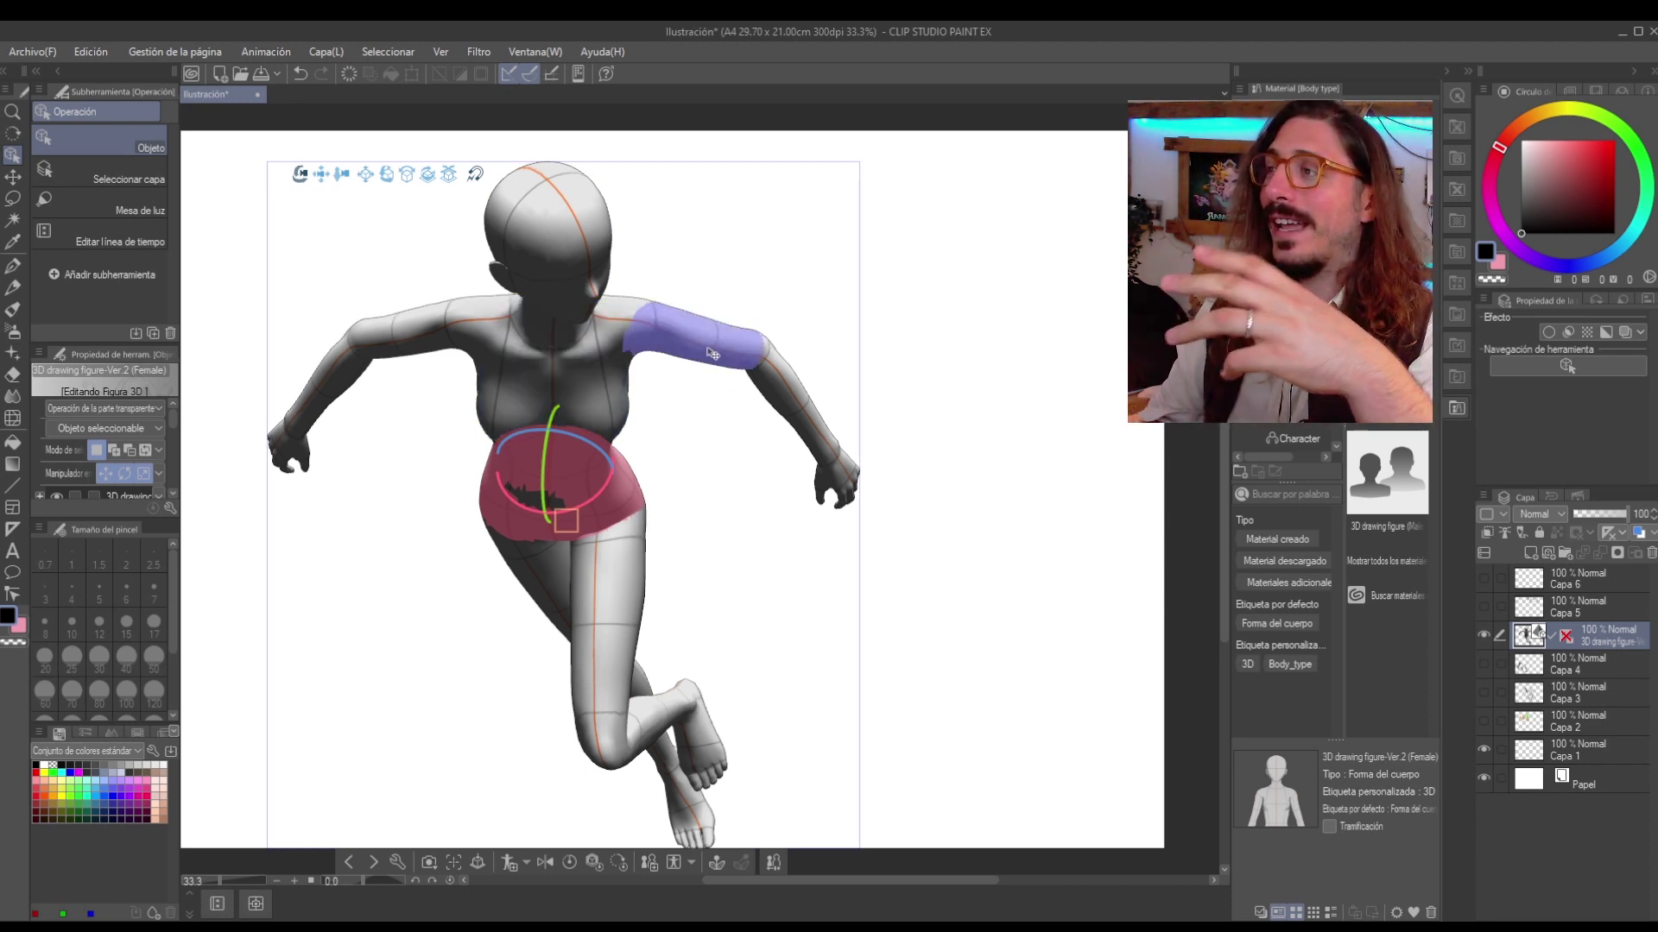
left_click_drag(708, 347, 728, 315)
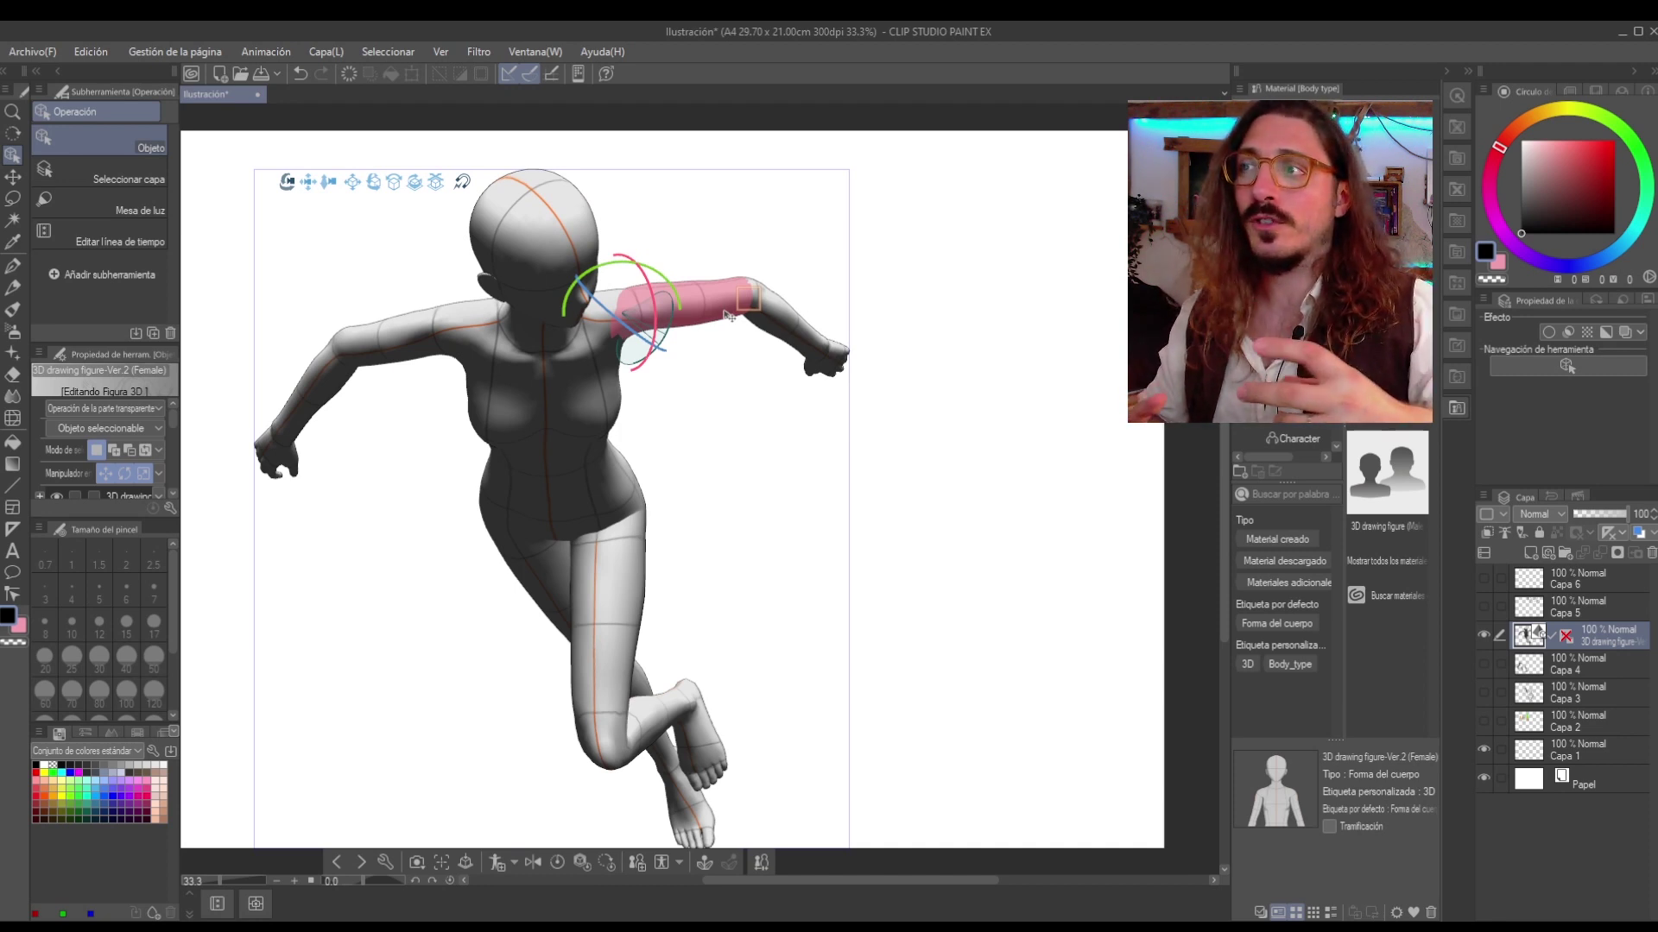
left_click(767, 313)
left_click_drag(559, 428, 550, 343)
left_click(557, 487)
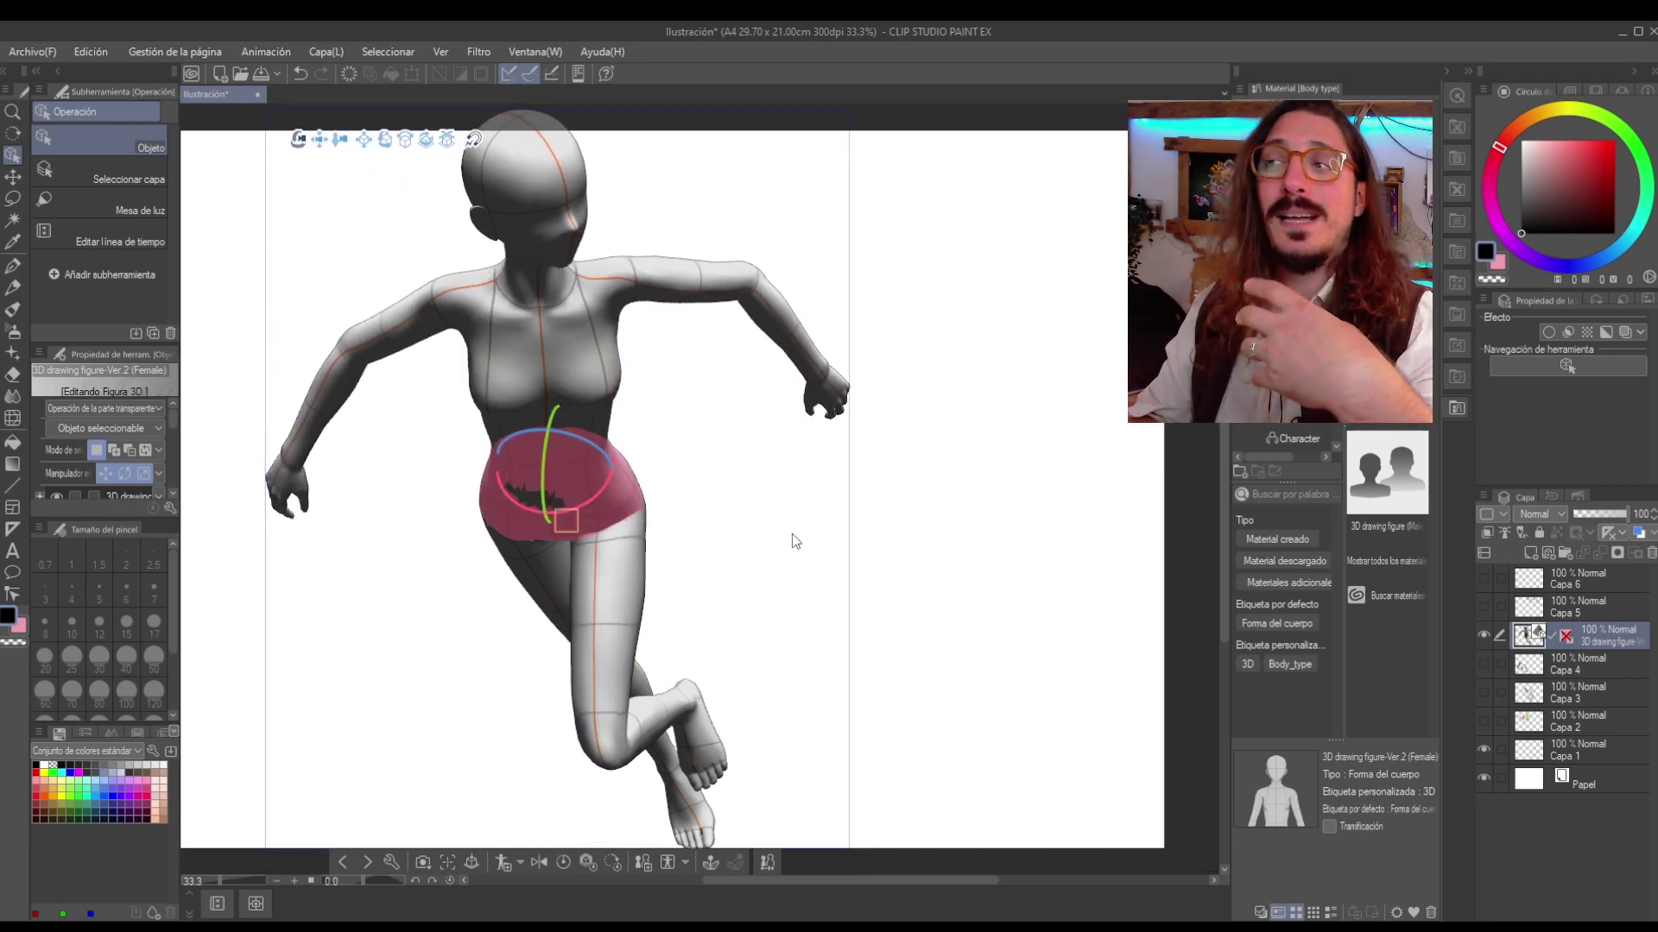
Pose the 3D figure standing with one arm raised overhead, the other hand near the hip and legs apart, then adjust the raised forearm.
left_click_drag(823, 385, 669, 358)
left_click_drag(701, 439, 748, 447)
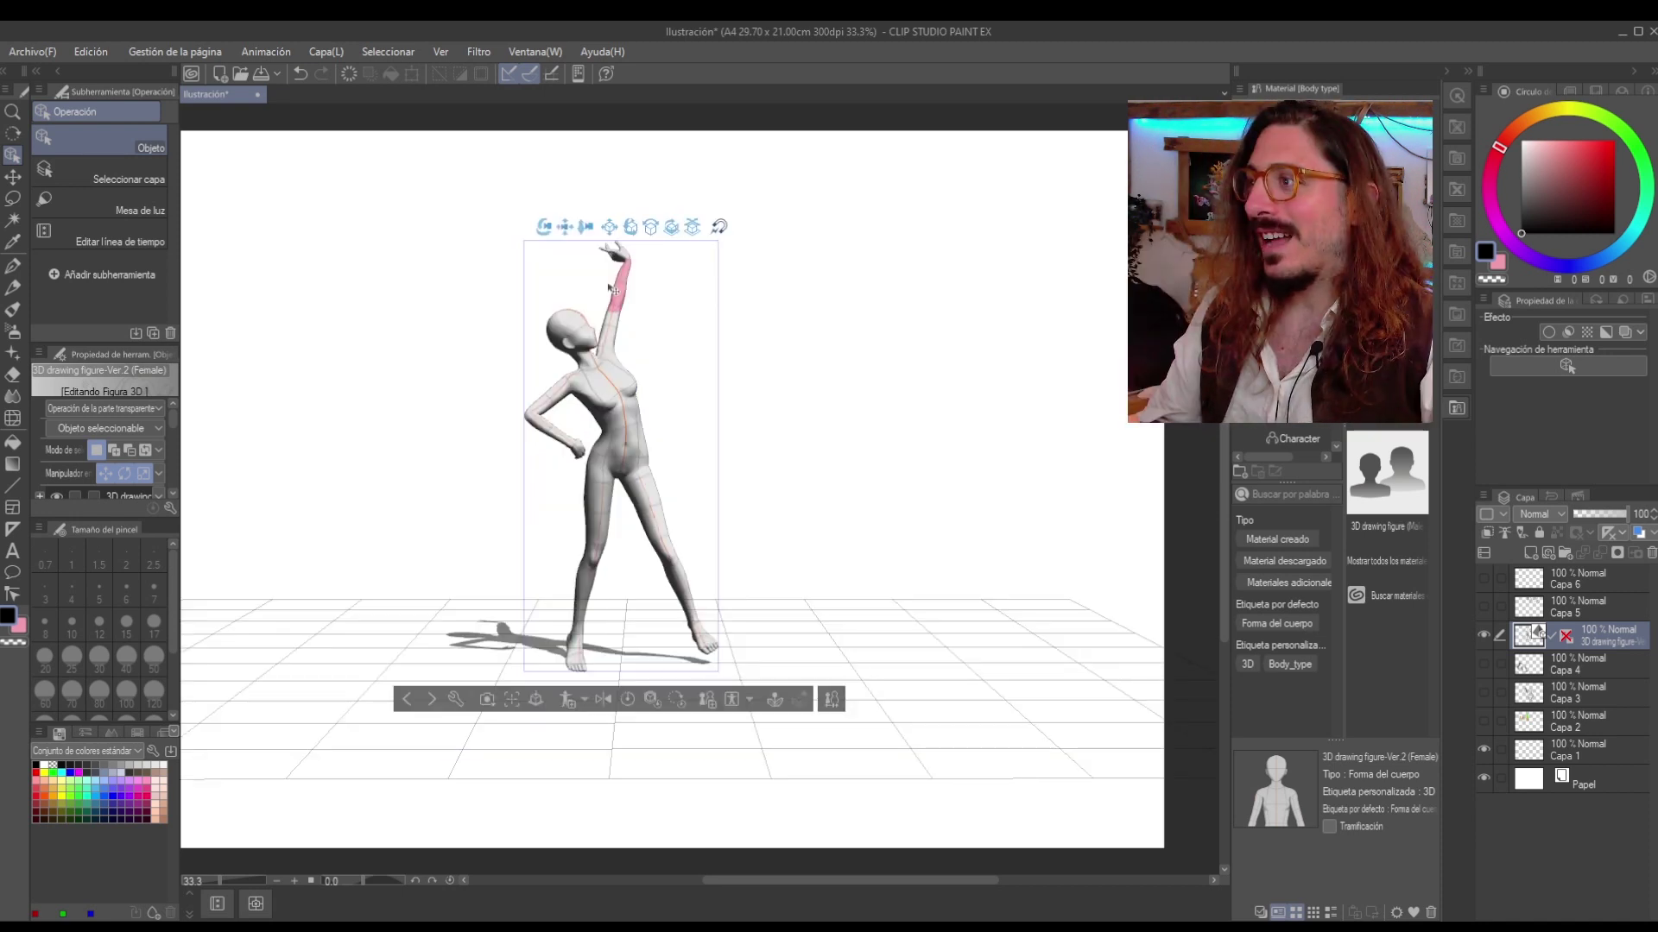
left_click_drag(626, 354, 637, 373)
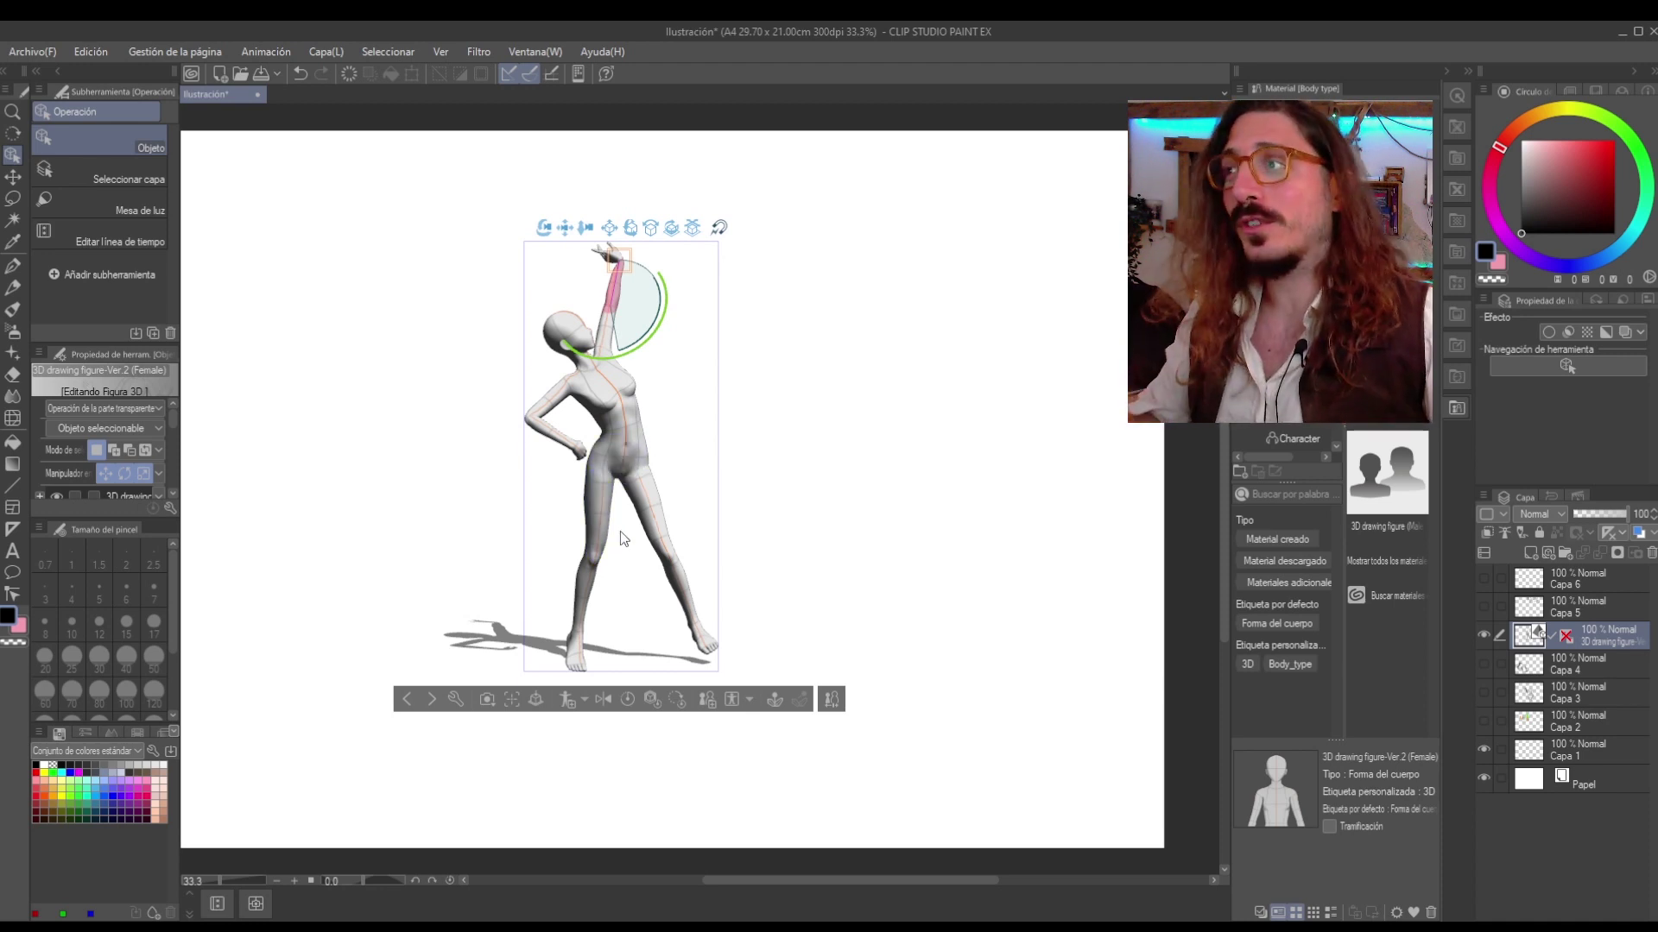
left_click(582, 339)
left_click_drag(590, 342, 533, 375)
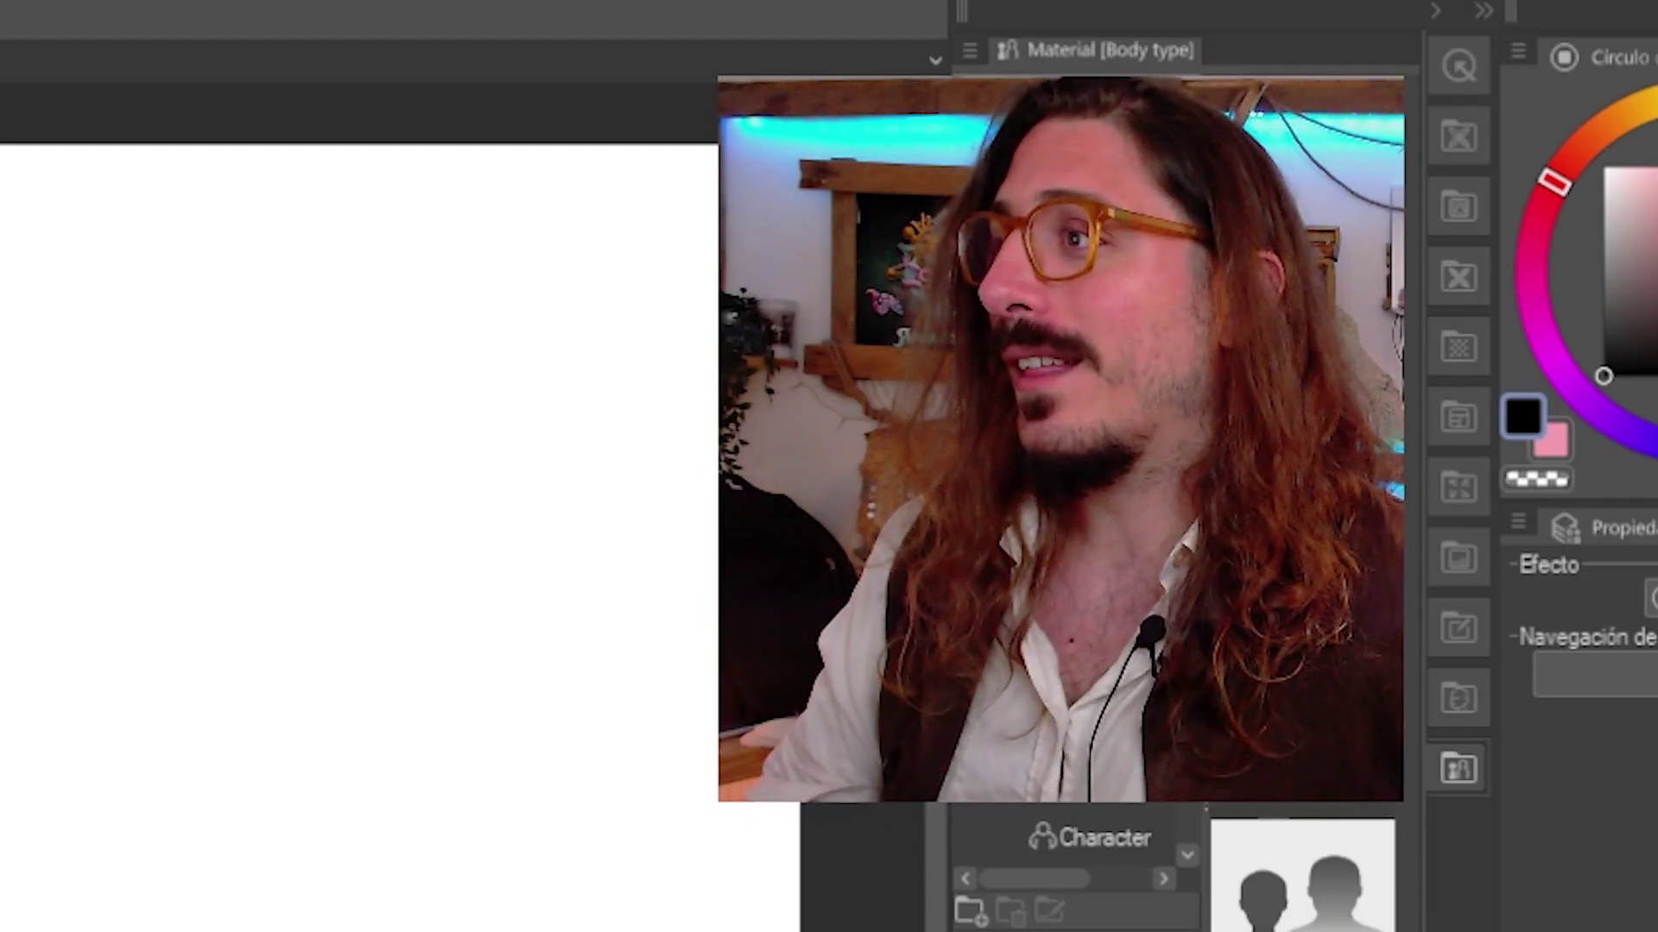
left_click_drag(596, 339, 477, 355)
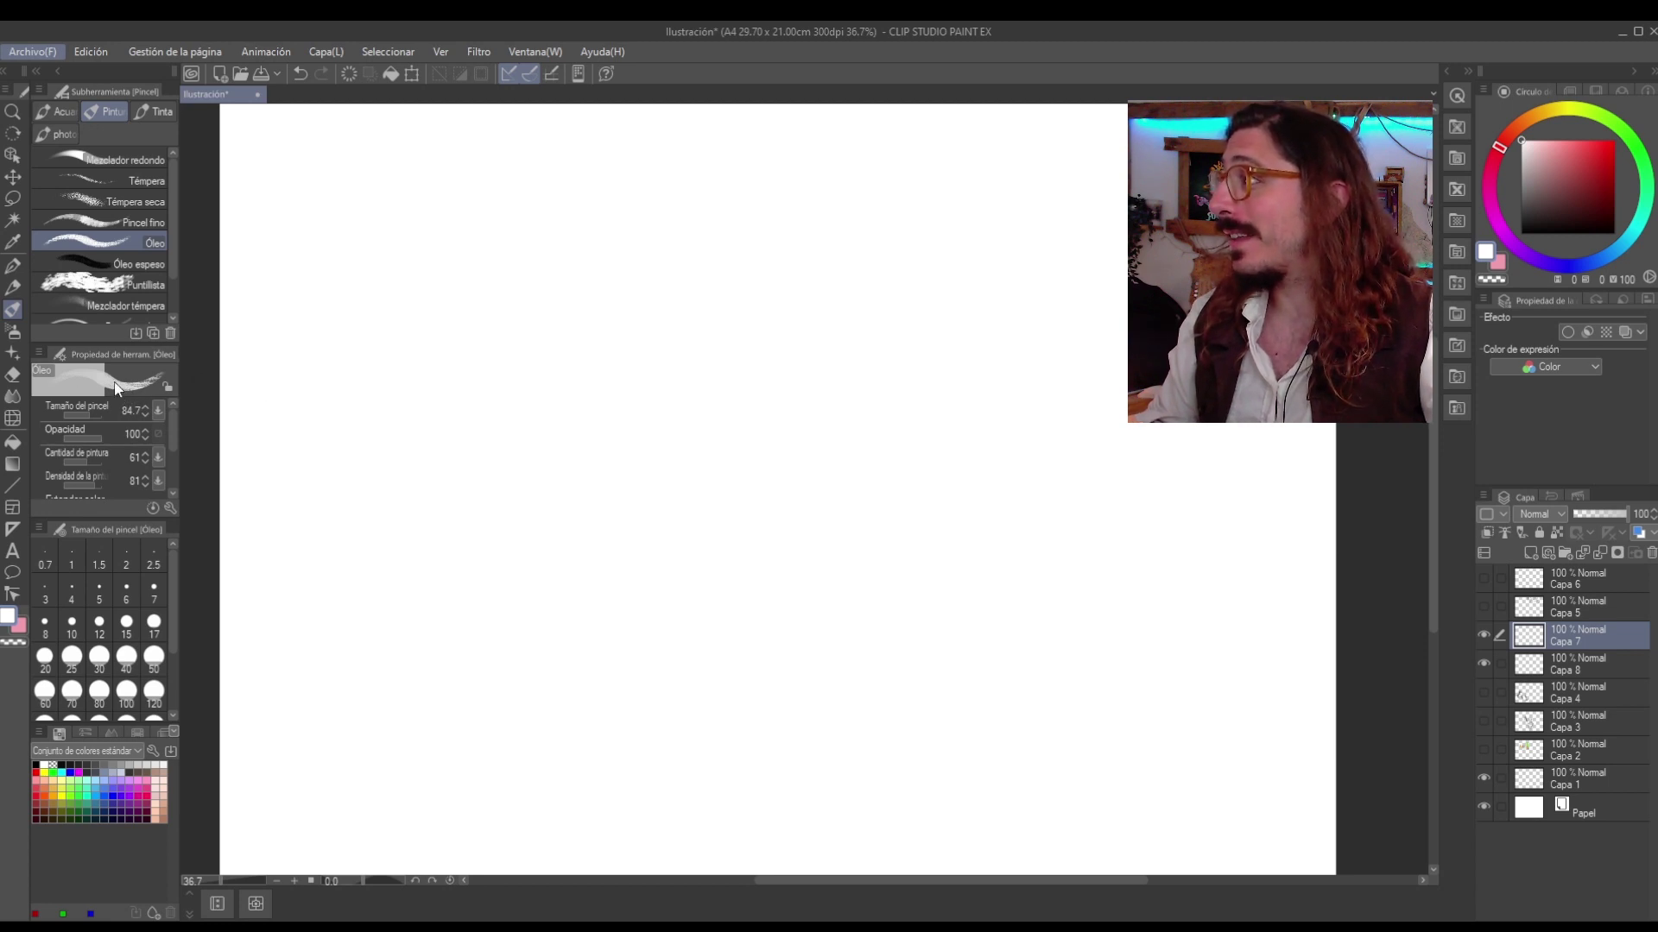
Paint a solid dark grey skull silhouette tapering to a flat chin on Capa 7 with the Óleo brush at size 179.4.
mouse_move(770, 330)
left_mouse_down()
mouse_move(695, 329)
mouse_move(689, 416)
mouse_move(719, 335)
mouse_move(806, 343)
mouse_move(849, 391)
mouse_move(823, 464)
mouse_move(721, 419)
mouse_move(691, 456)
mouse_move(692, 493)
mouse_move(747, 464)
mouse_move(803, 486)
mouse_move(753, 488)
mouse_move(828, 400)
mouse_move(671, 344)
mouse_move(821, 329)
mouse_move(673, 367)
mouse_move(751, 300)
mouse_move(653, 348)
mouse_move(691, 464)
mouse_move(661, 404)
mouse_move(719, 514)
mouse_move(814, 512)
mouse_move(877, 352)
mouse_move(793, 506)
mouse_move(864, 345)
mouse_move(728, 304)
mouse_move(649, 341)
mouse_move(740, 543)
mouse_move(814, 448)
mouse_move(760, 458)
mouse_move(708, 408)
mouse_move(775, 544)
left_mouse_up()
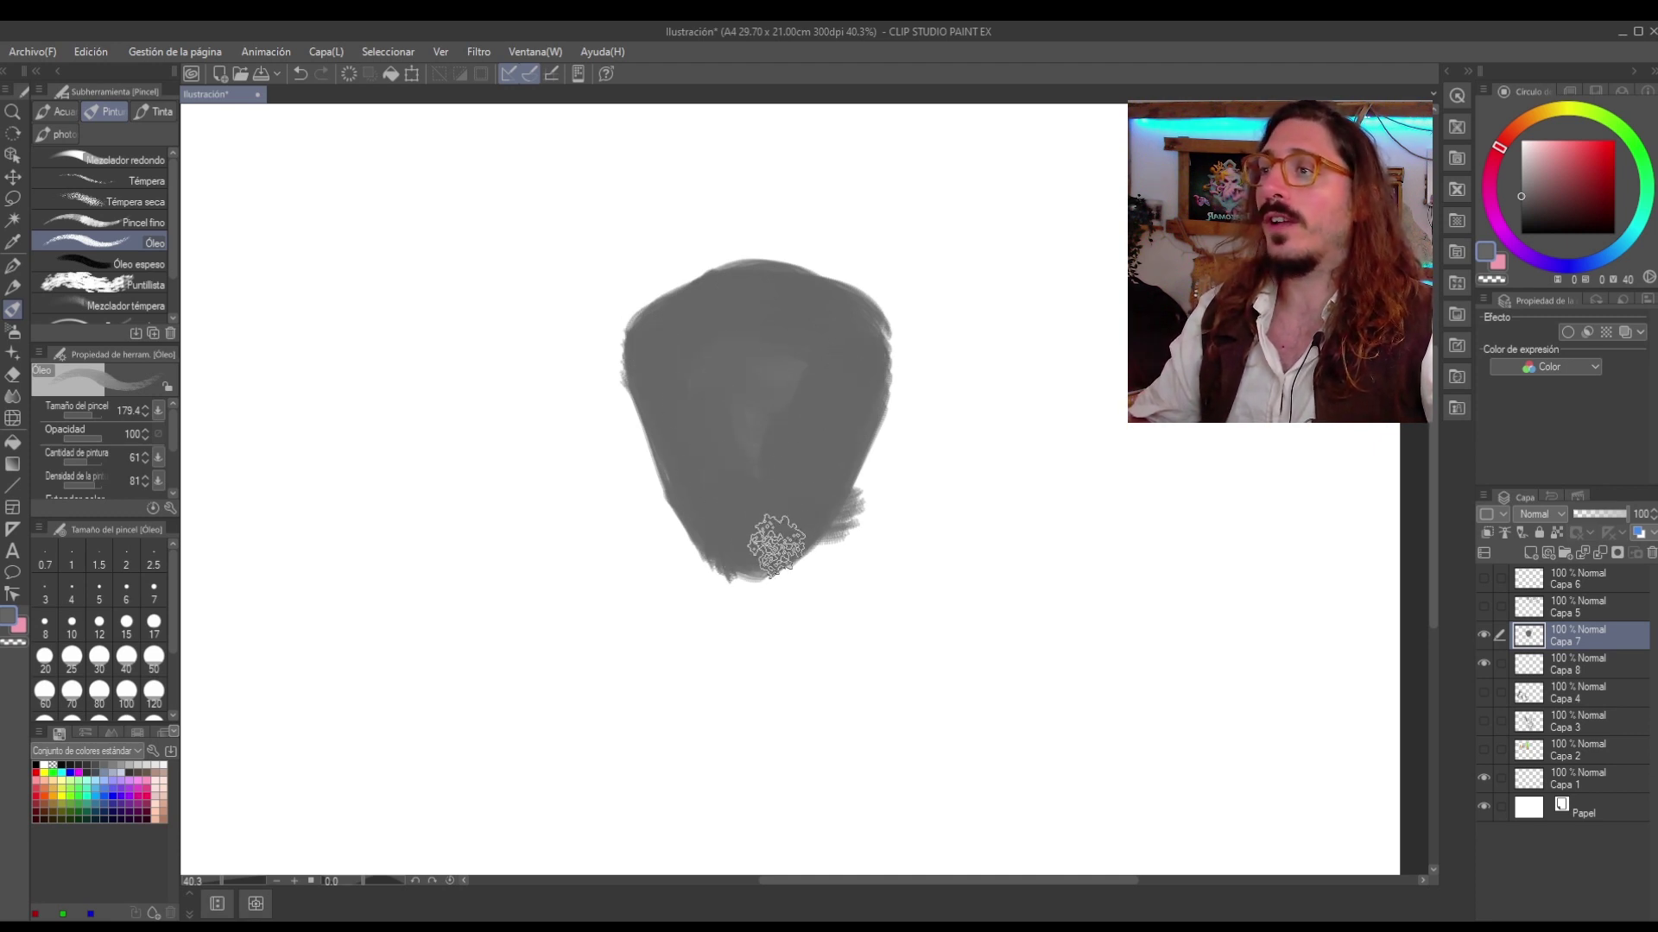
scroll(813, 381, "down", 3)
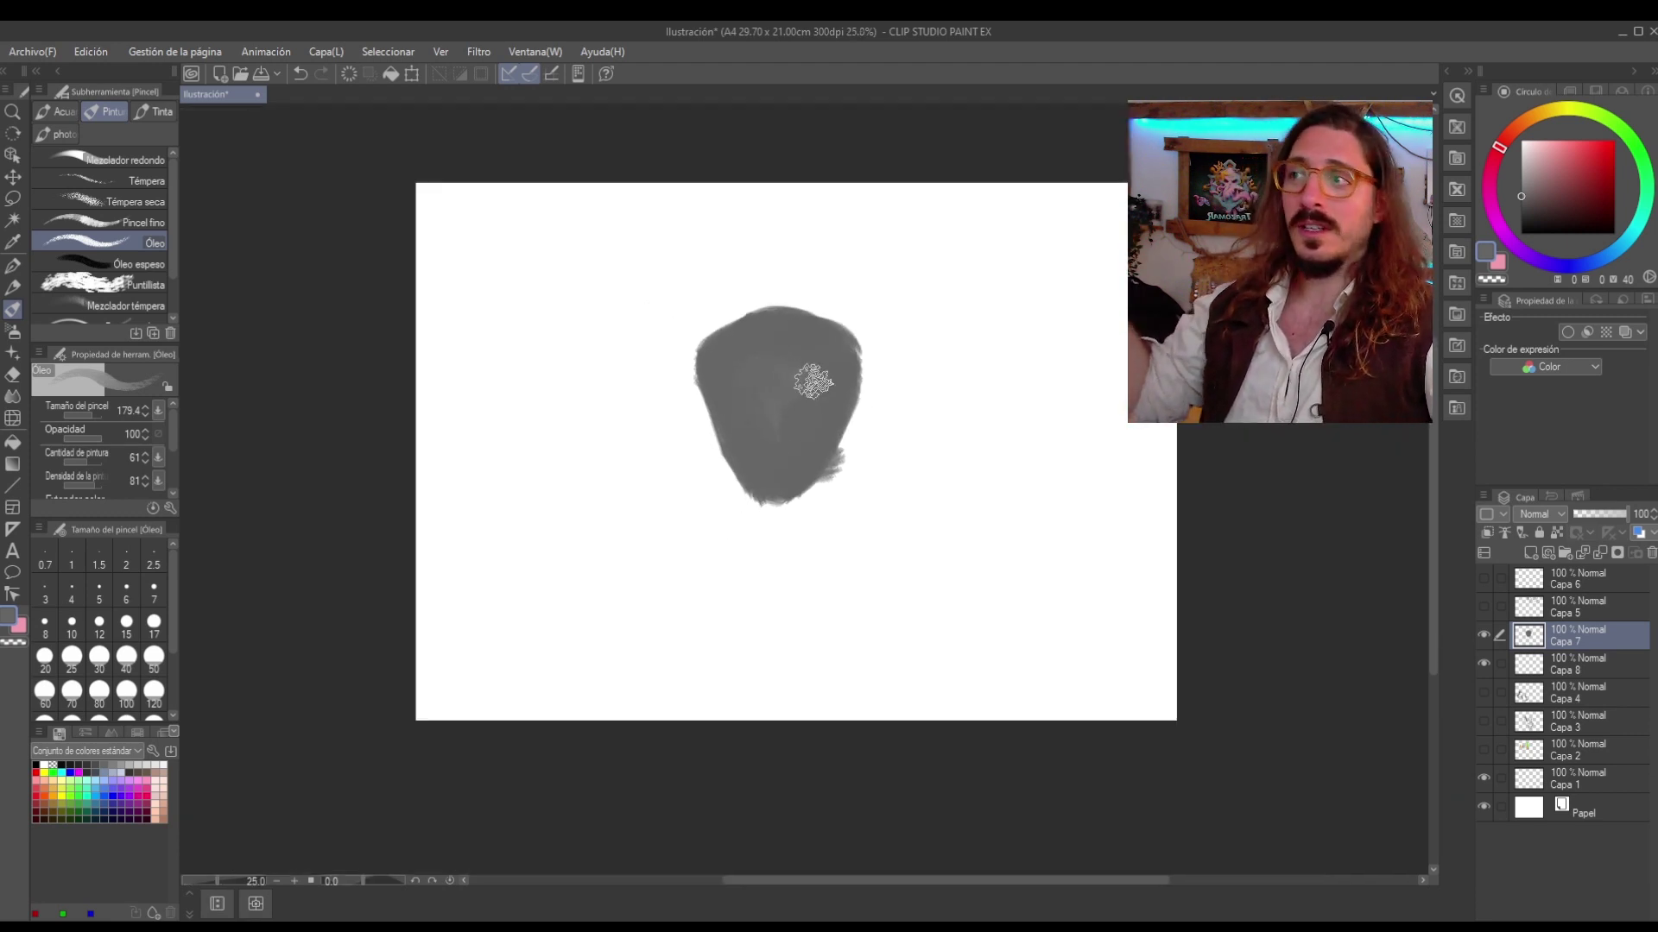
scroll(813, 380, "up", 3)
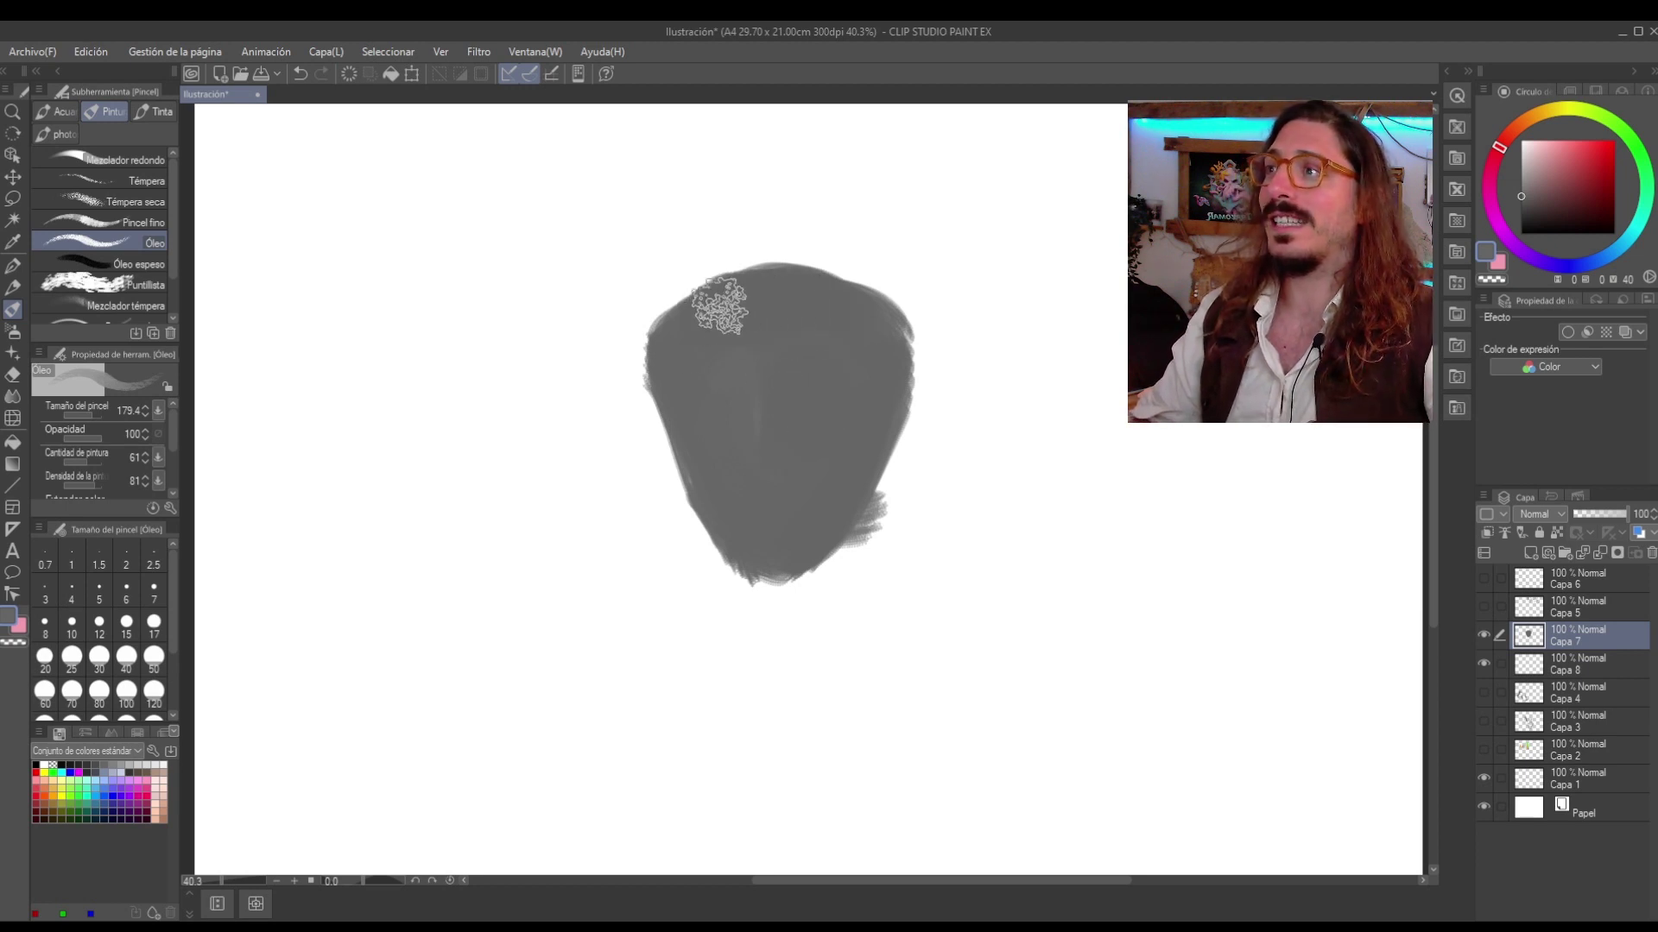
mouse_move(721, 309)
left_mouse_down()
mouse_move(699, 424)
mouse_move(806, 546)
left_mouse_up()
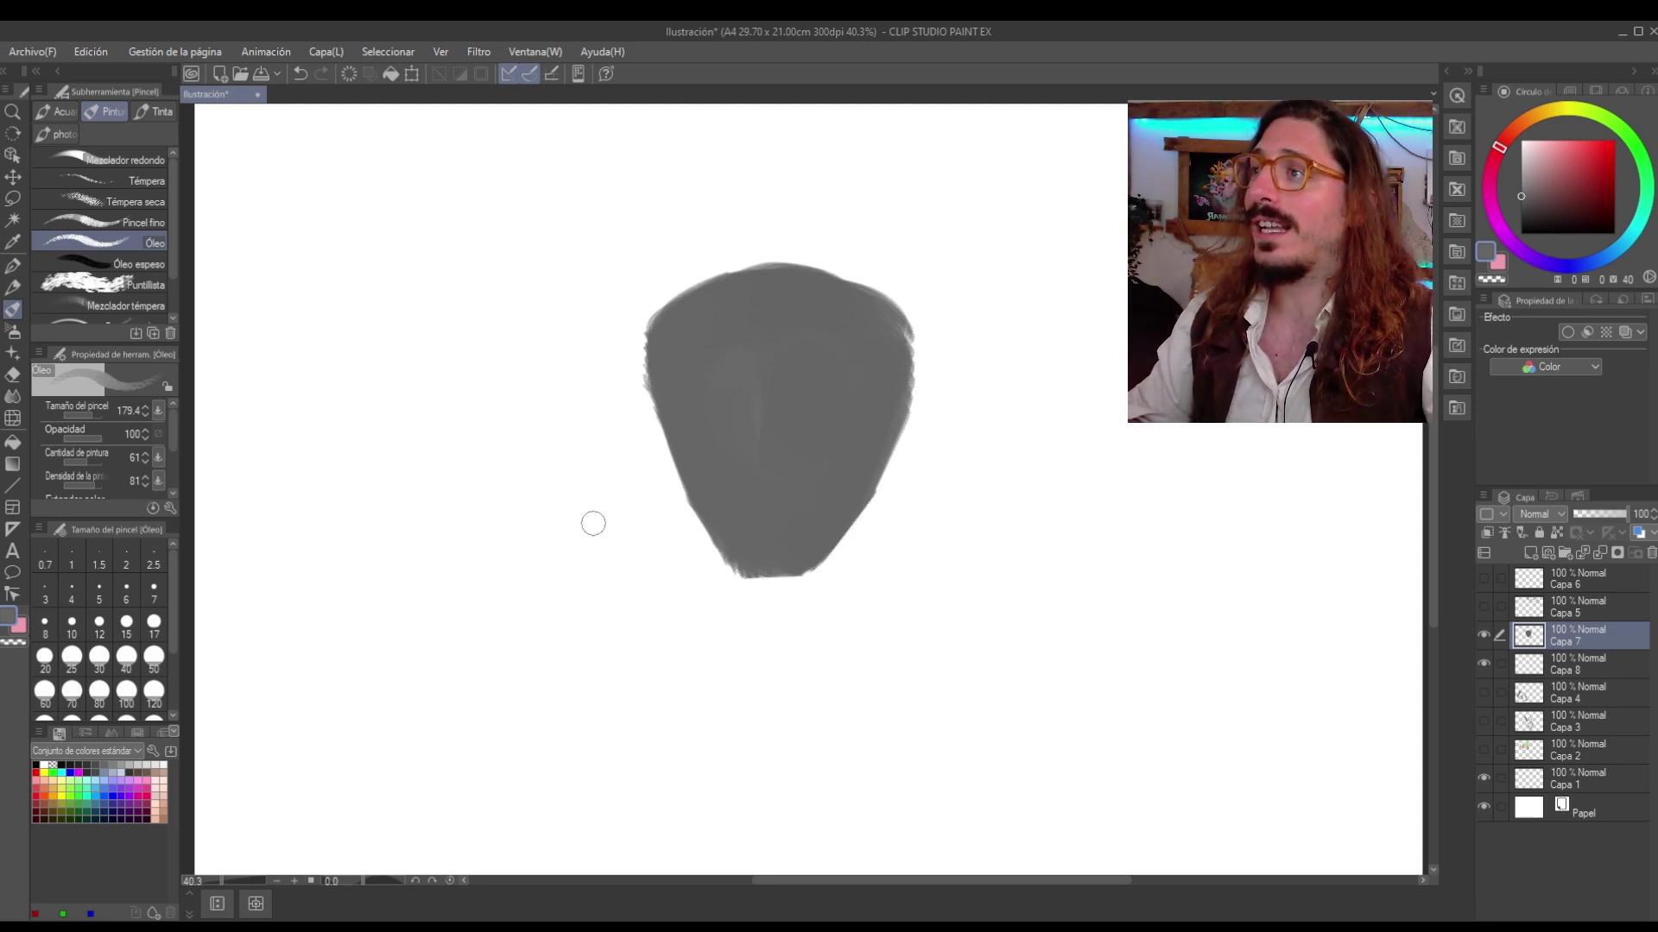
scroll(593, 523, "down", 4)
scroll(593, 523, "up", 2)
scroll(777, 450, "up", 3)
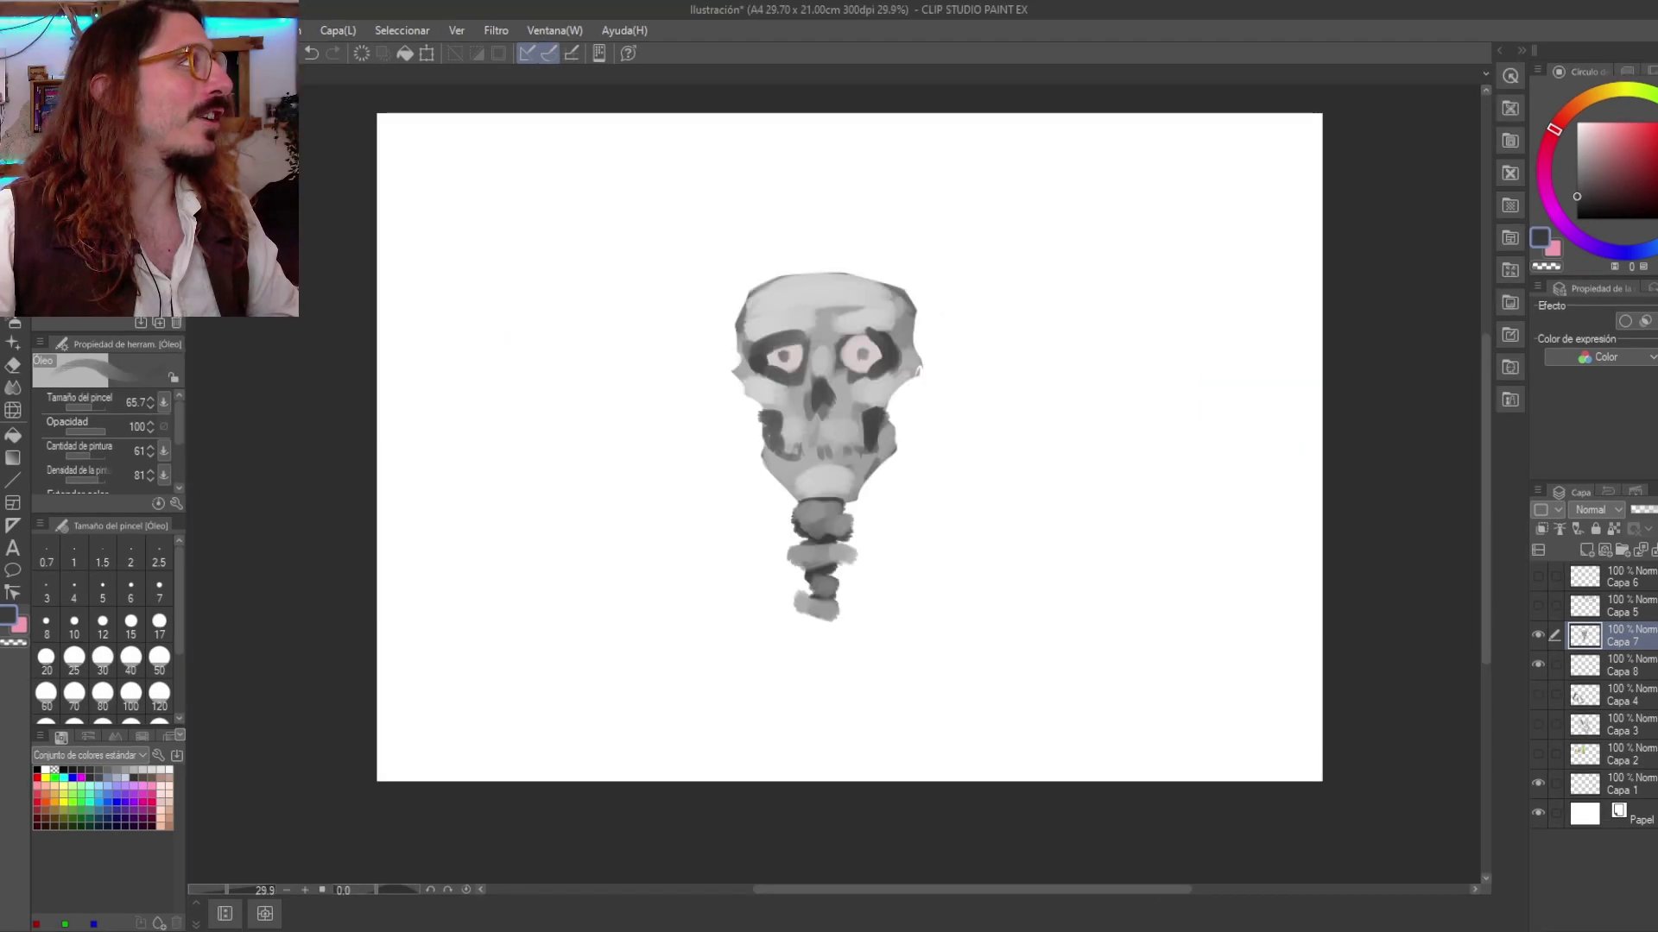
Open the timelapse export options, set the size to 720 px and the proportion to 16:9, and toggle off the CLIP STUDIO PAINT logo.
left_click(45, 30)
mouse_move(89, 378)
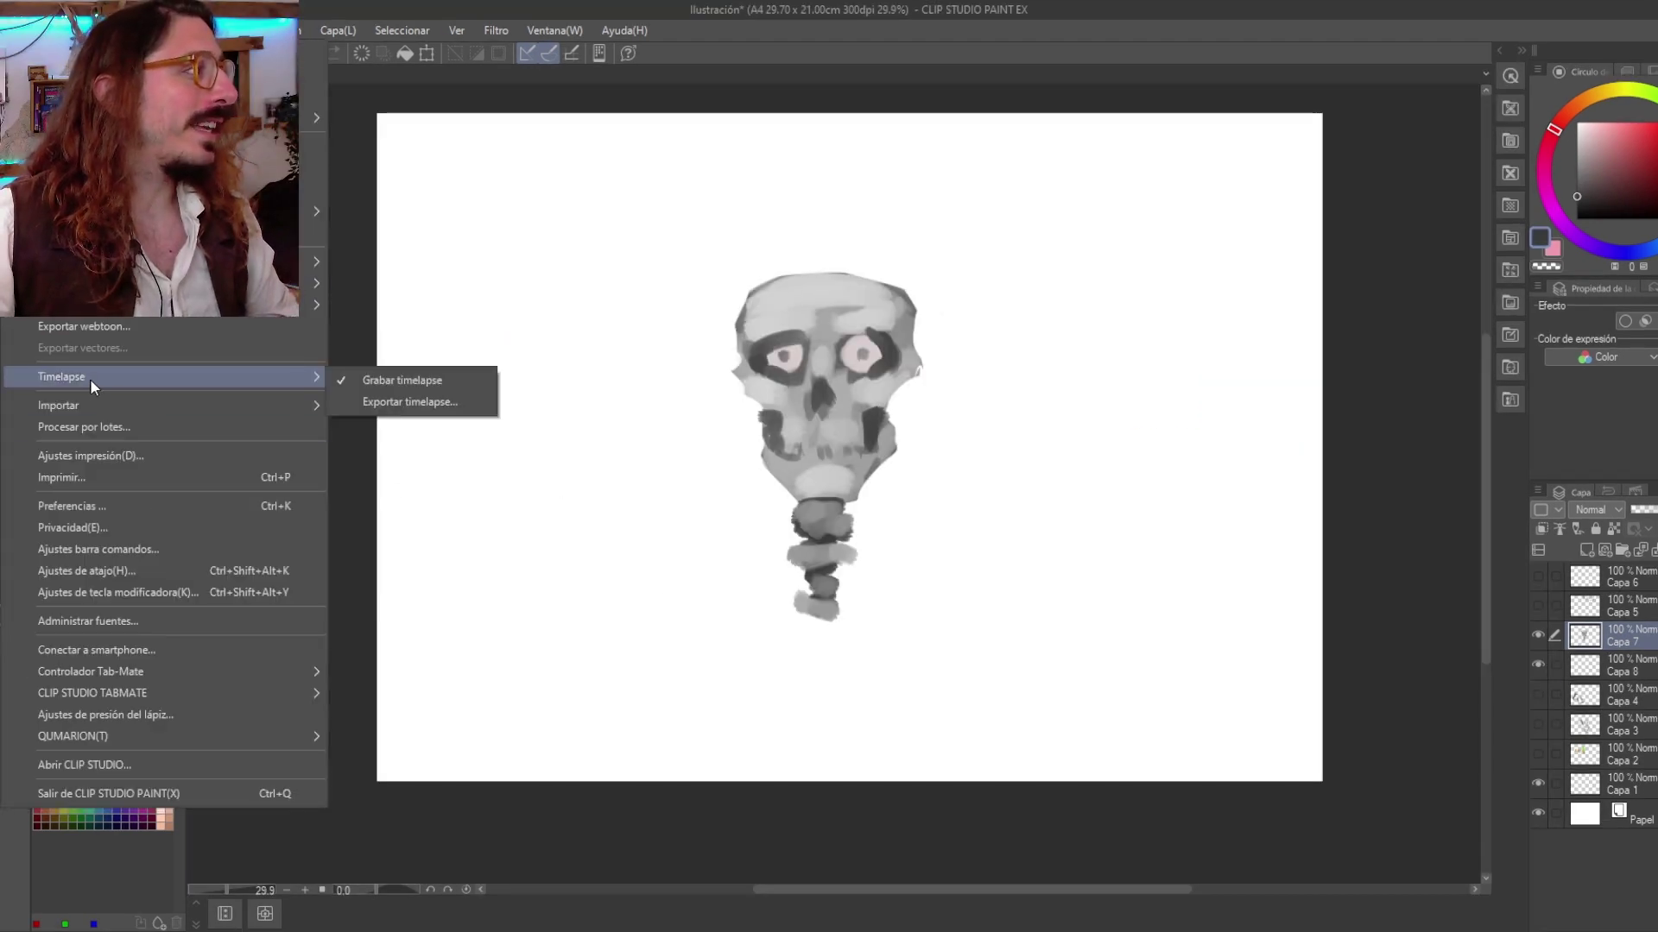
left_click(380, 407)
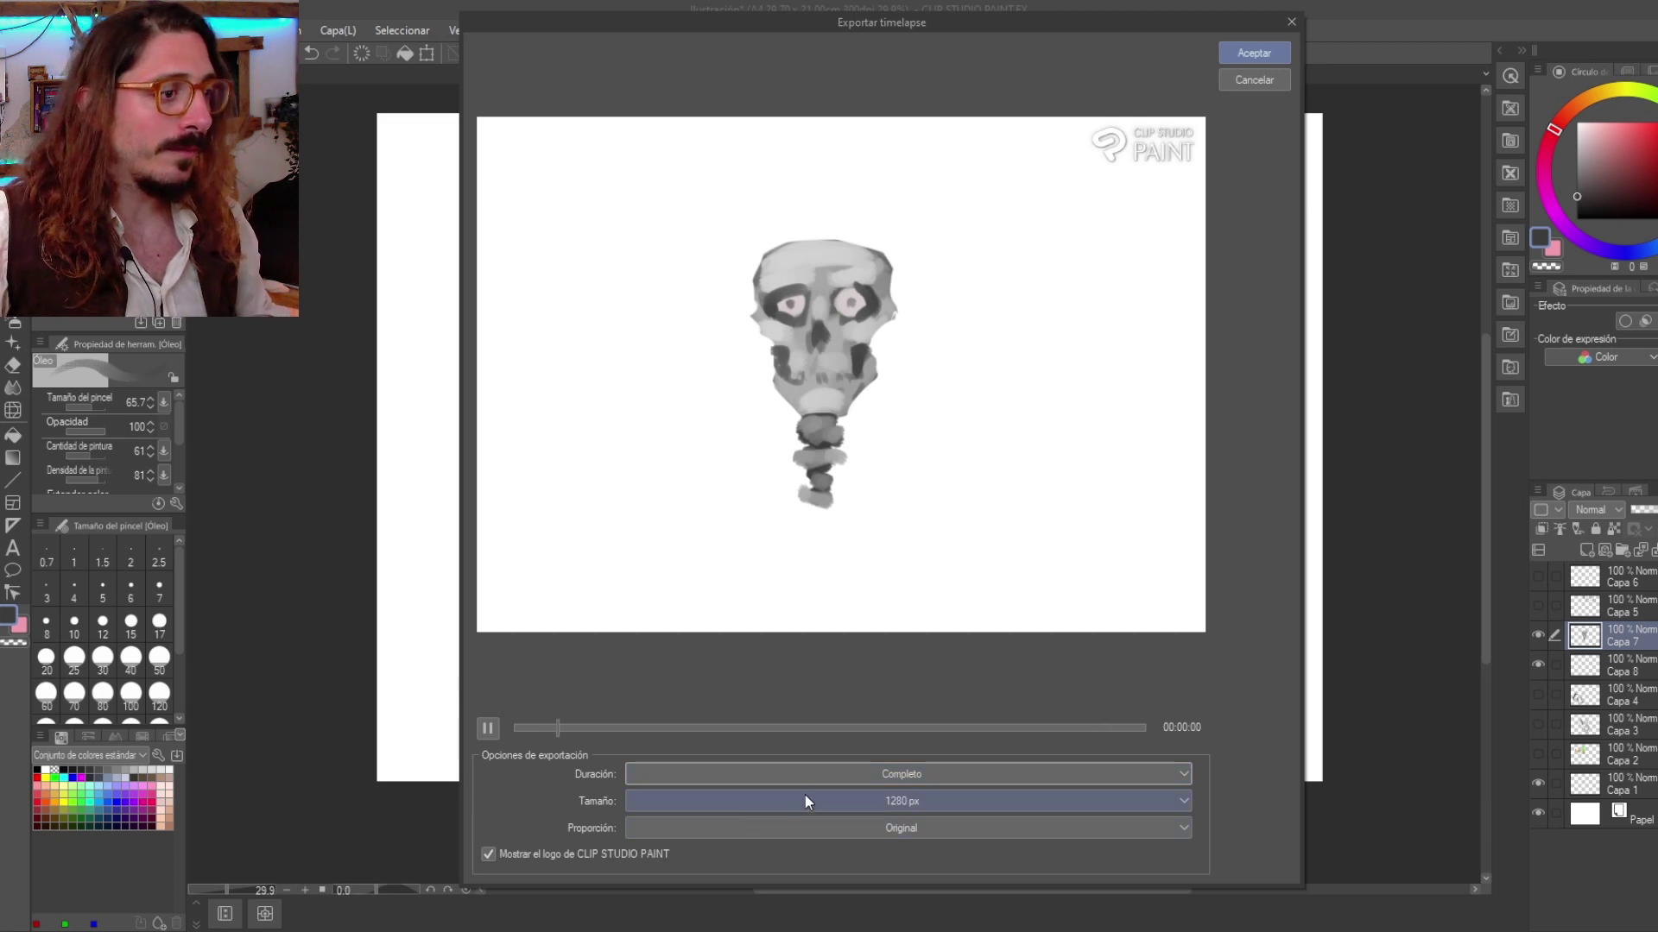
left_click(804, 828)
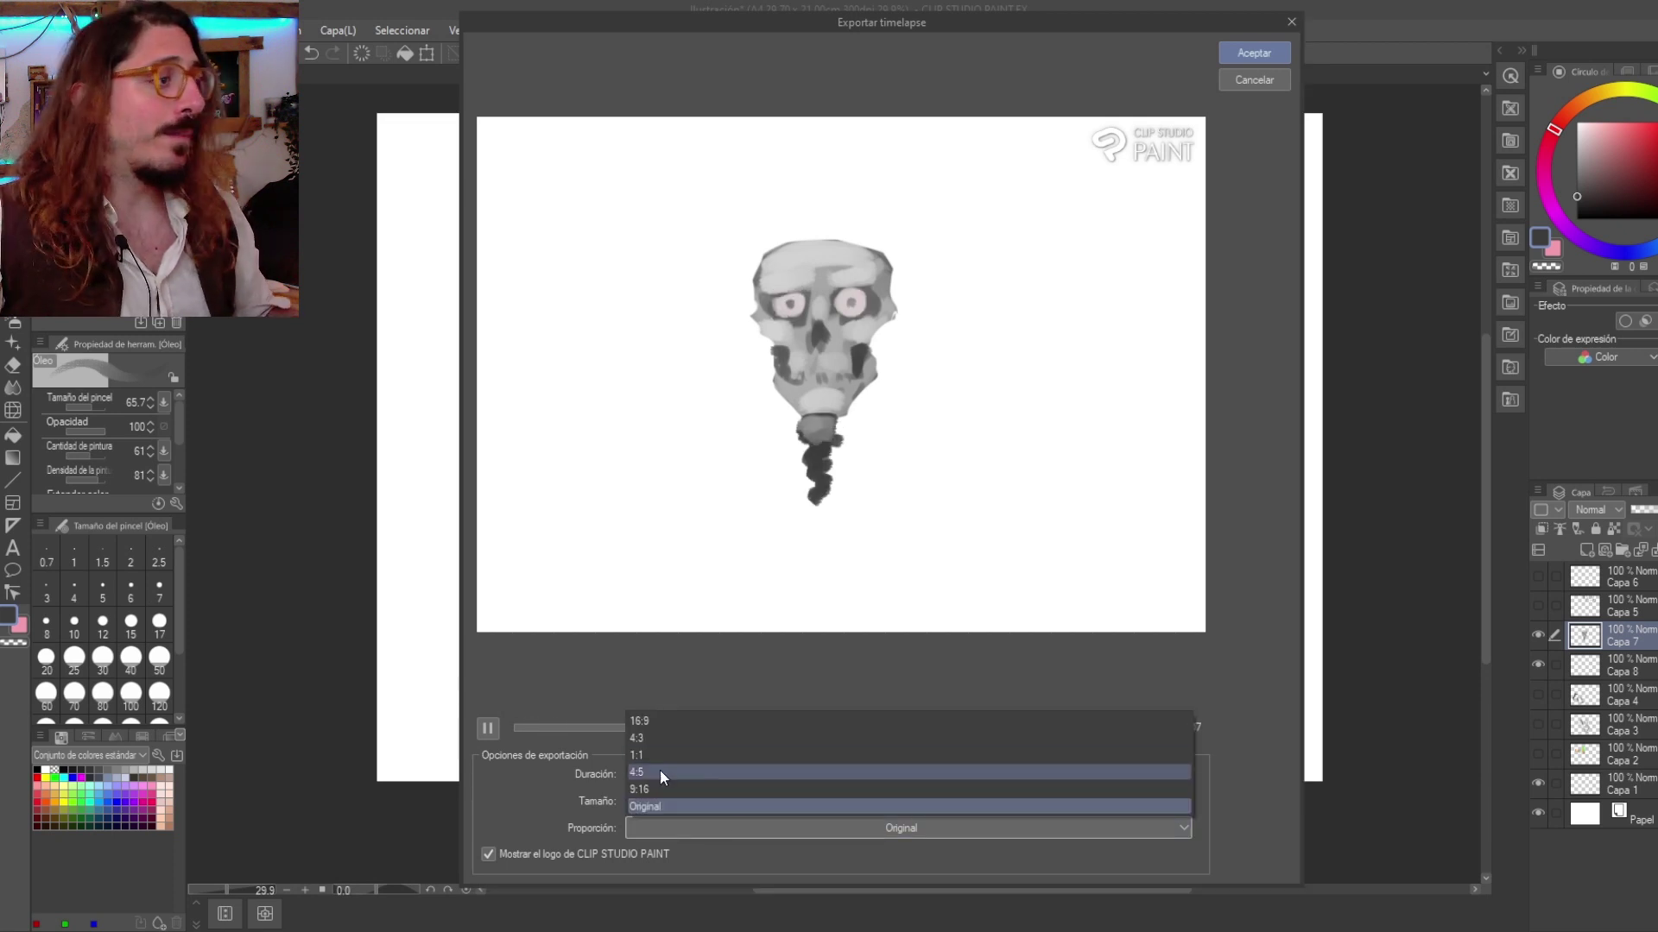
left_click(666, 720)
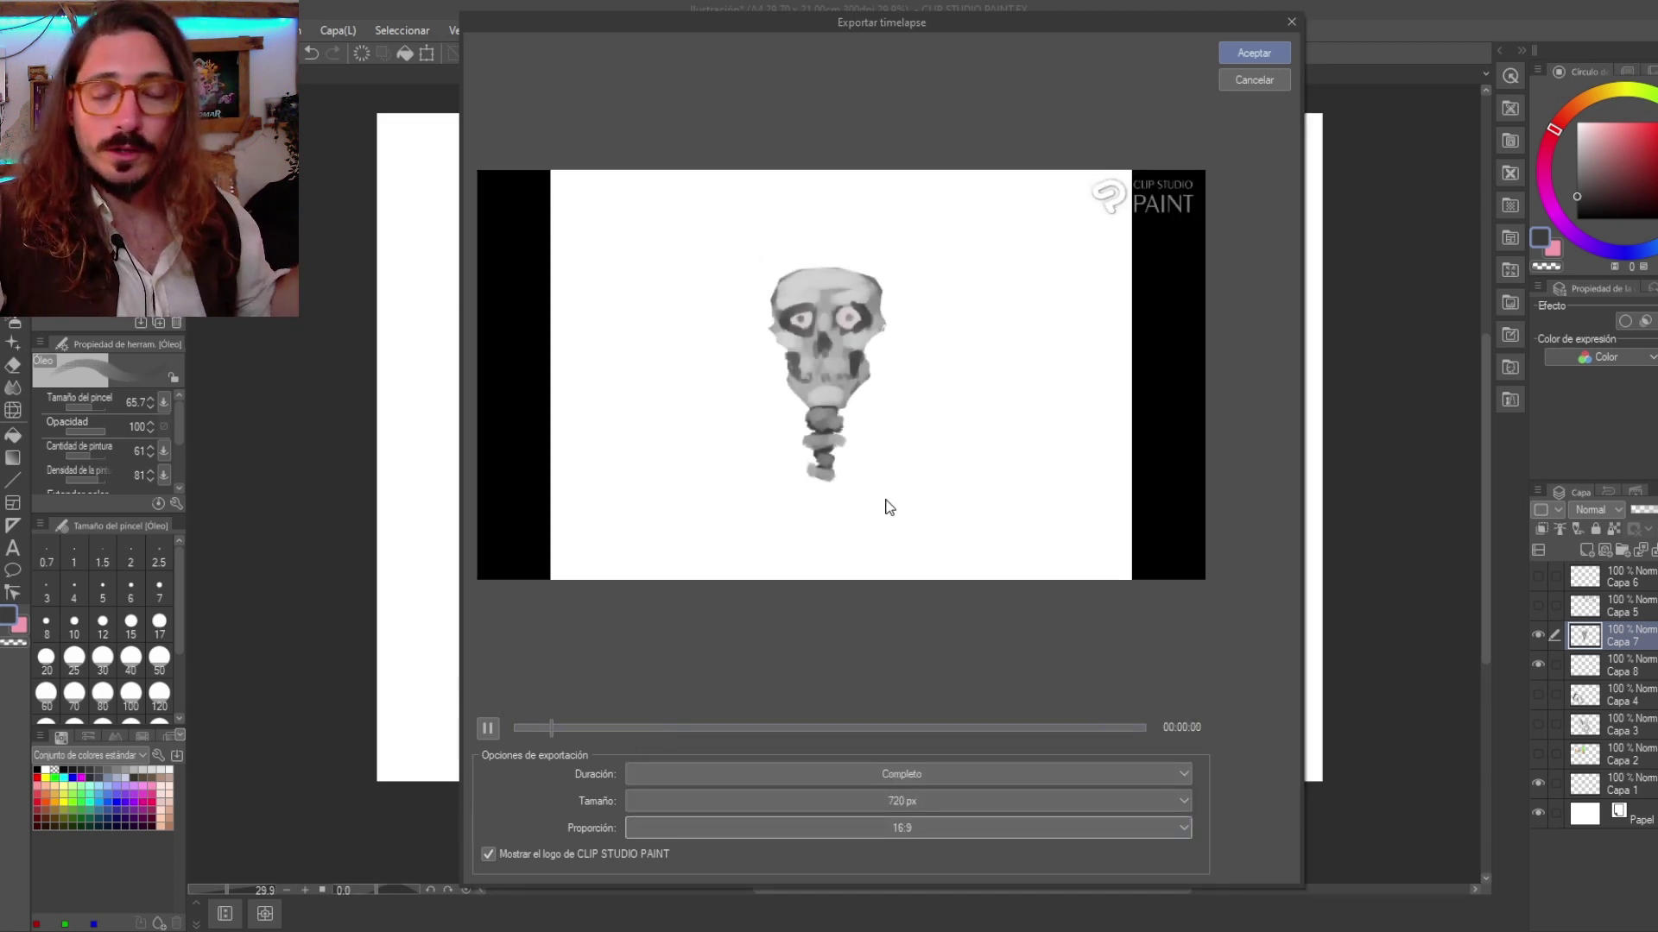
left_click(1165, 834)
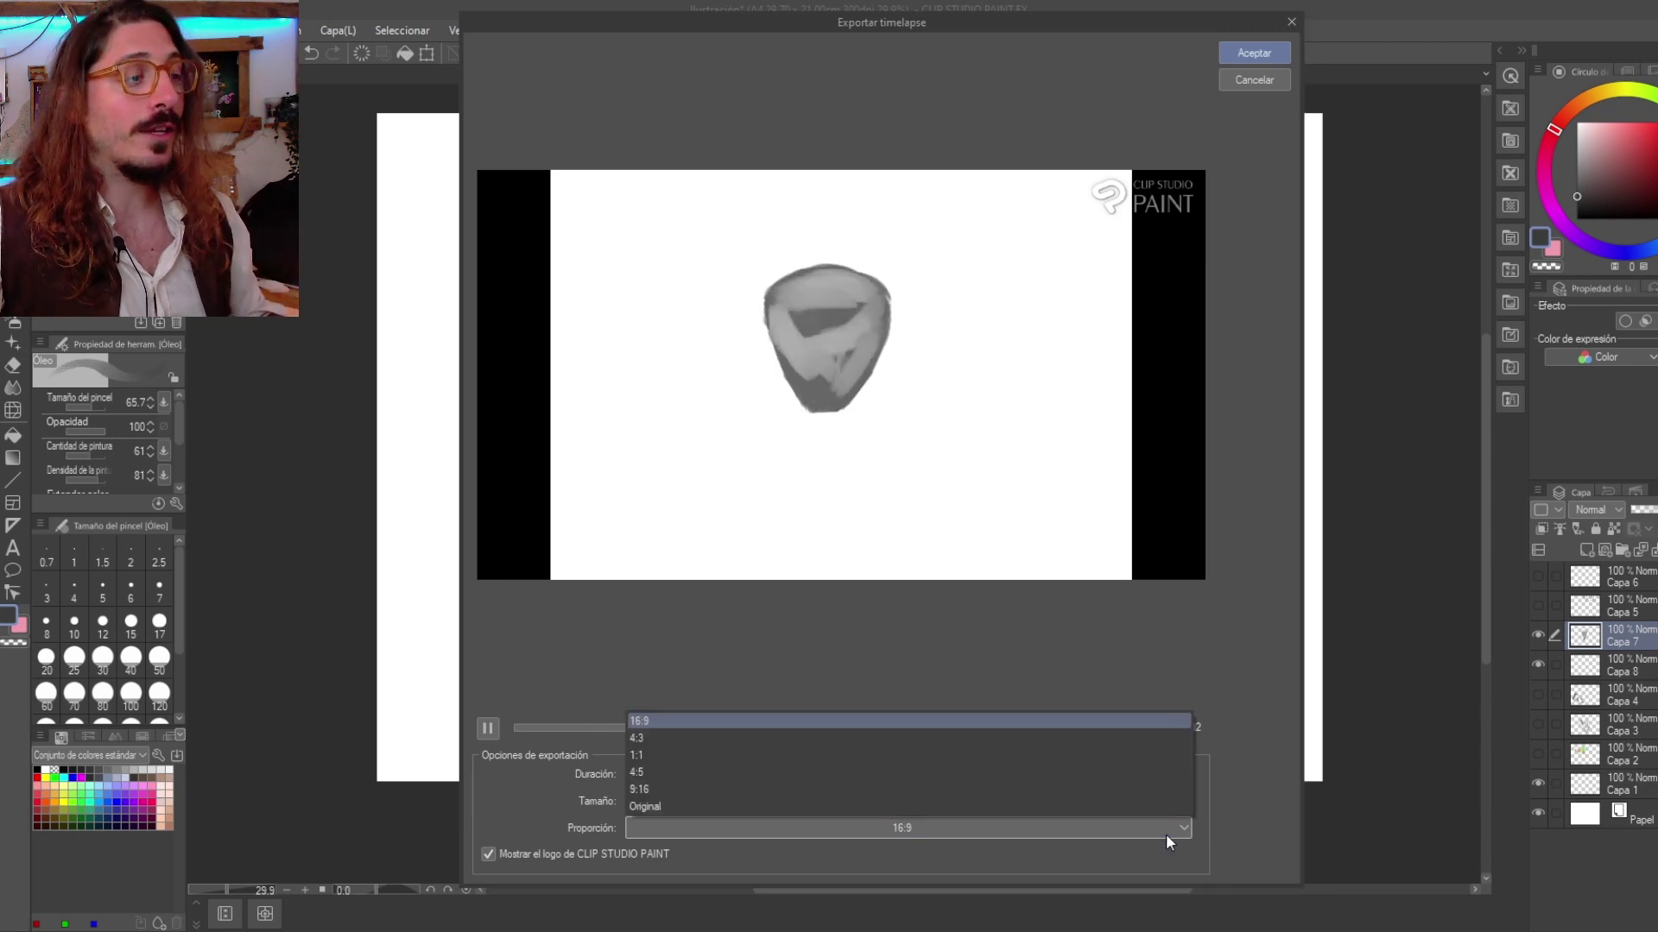
left_click(641, 832)
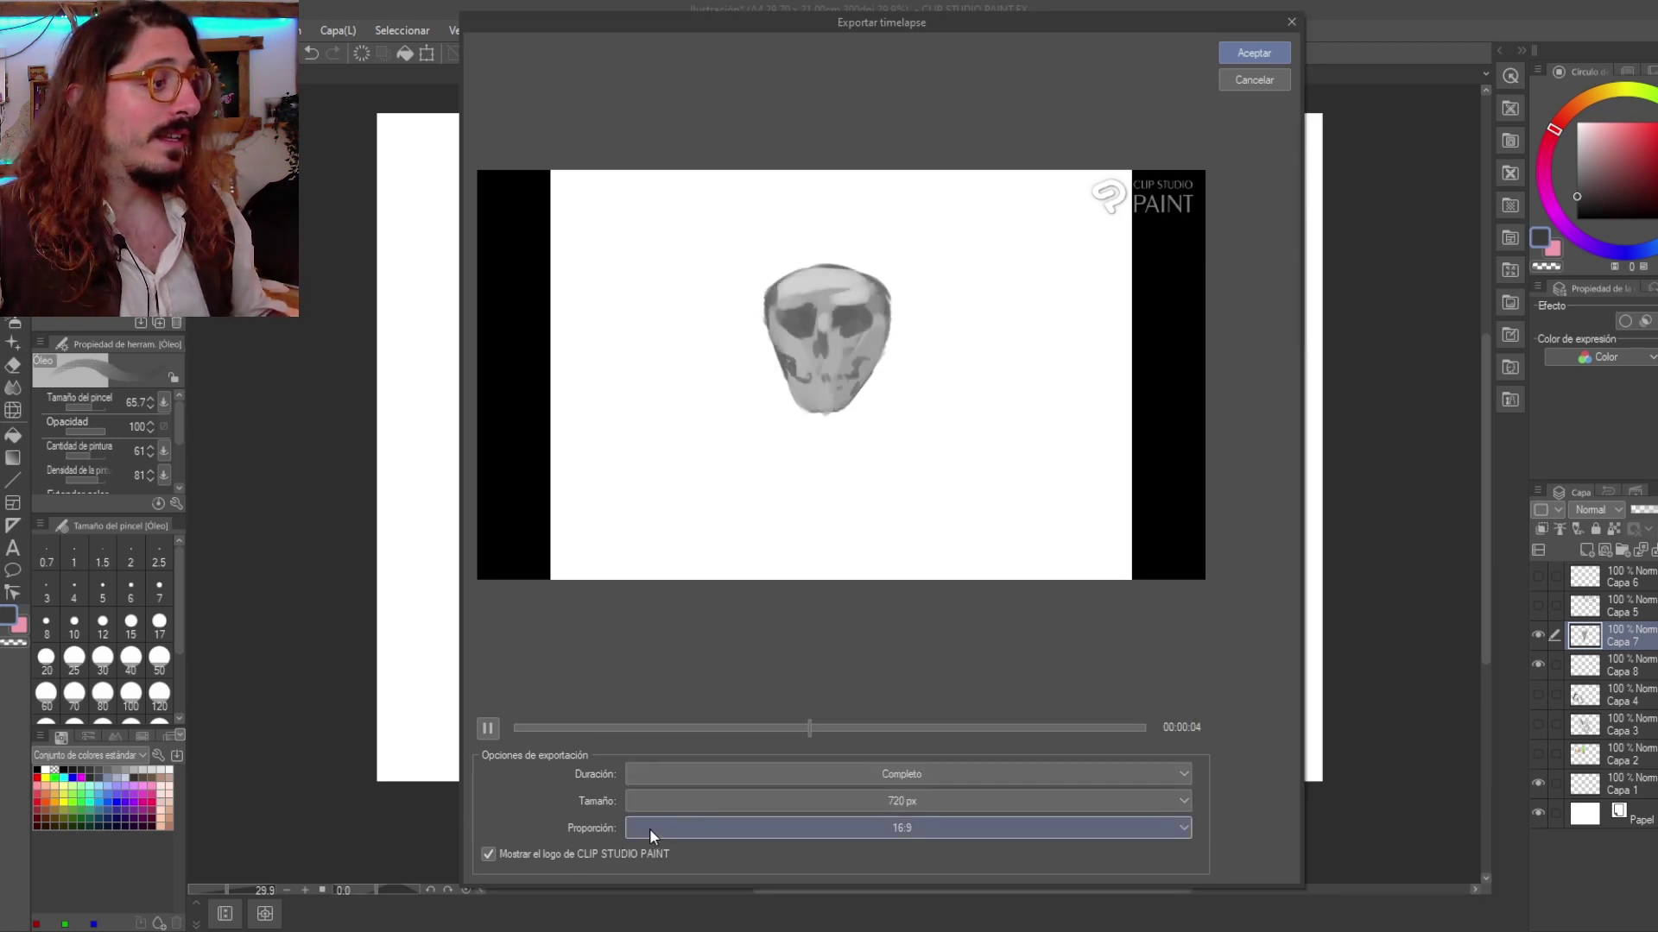
left_click(488, 854)
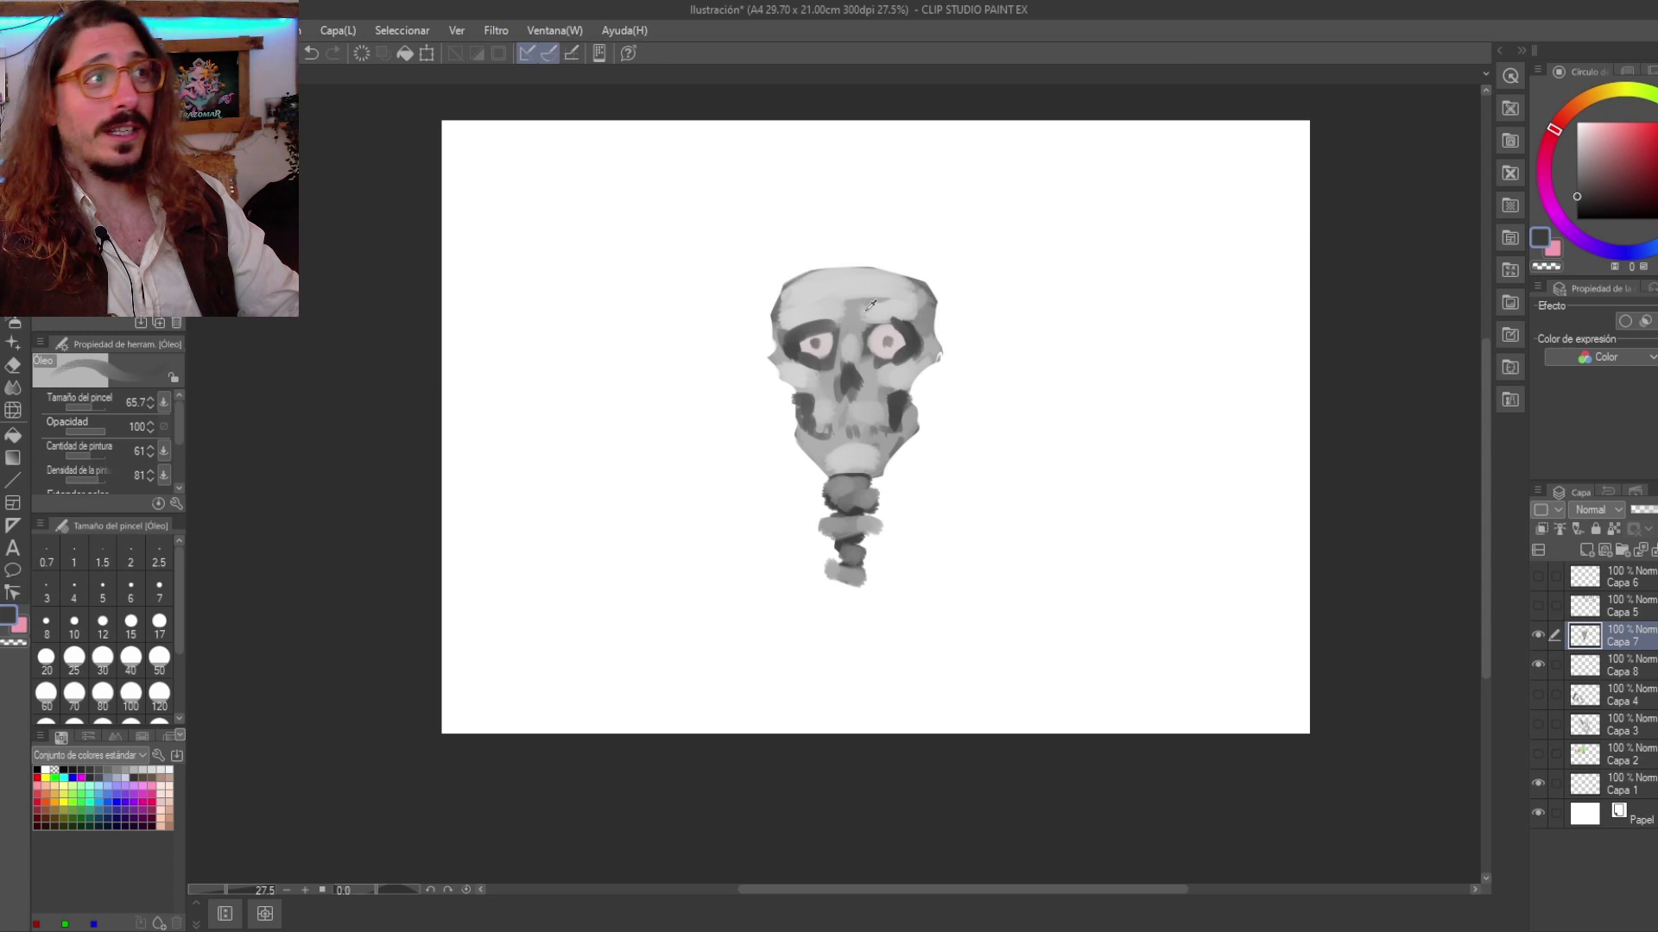
Hide the skull painting's layer Capa 7 to leave the canvas blank.
scroll(863, 307, "up", 2)
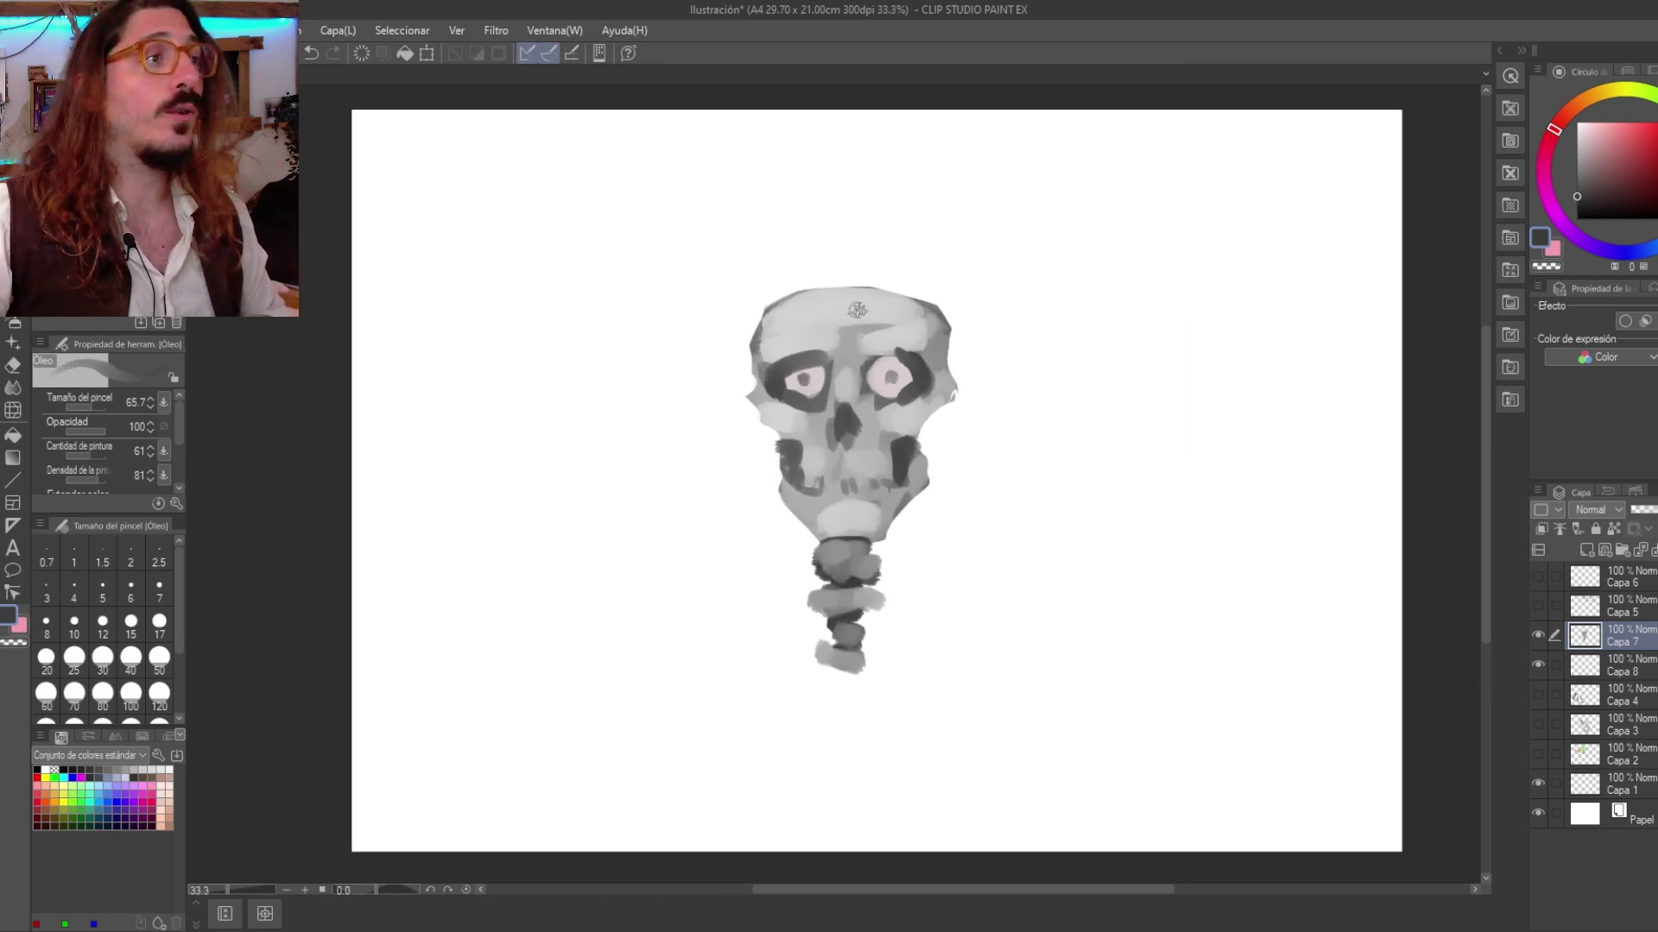
scroll(727, 551, "down", 4)
scroll(772, 372, "up", 8)
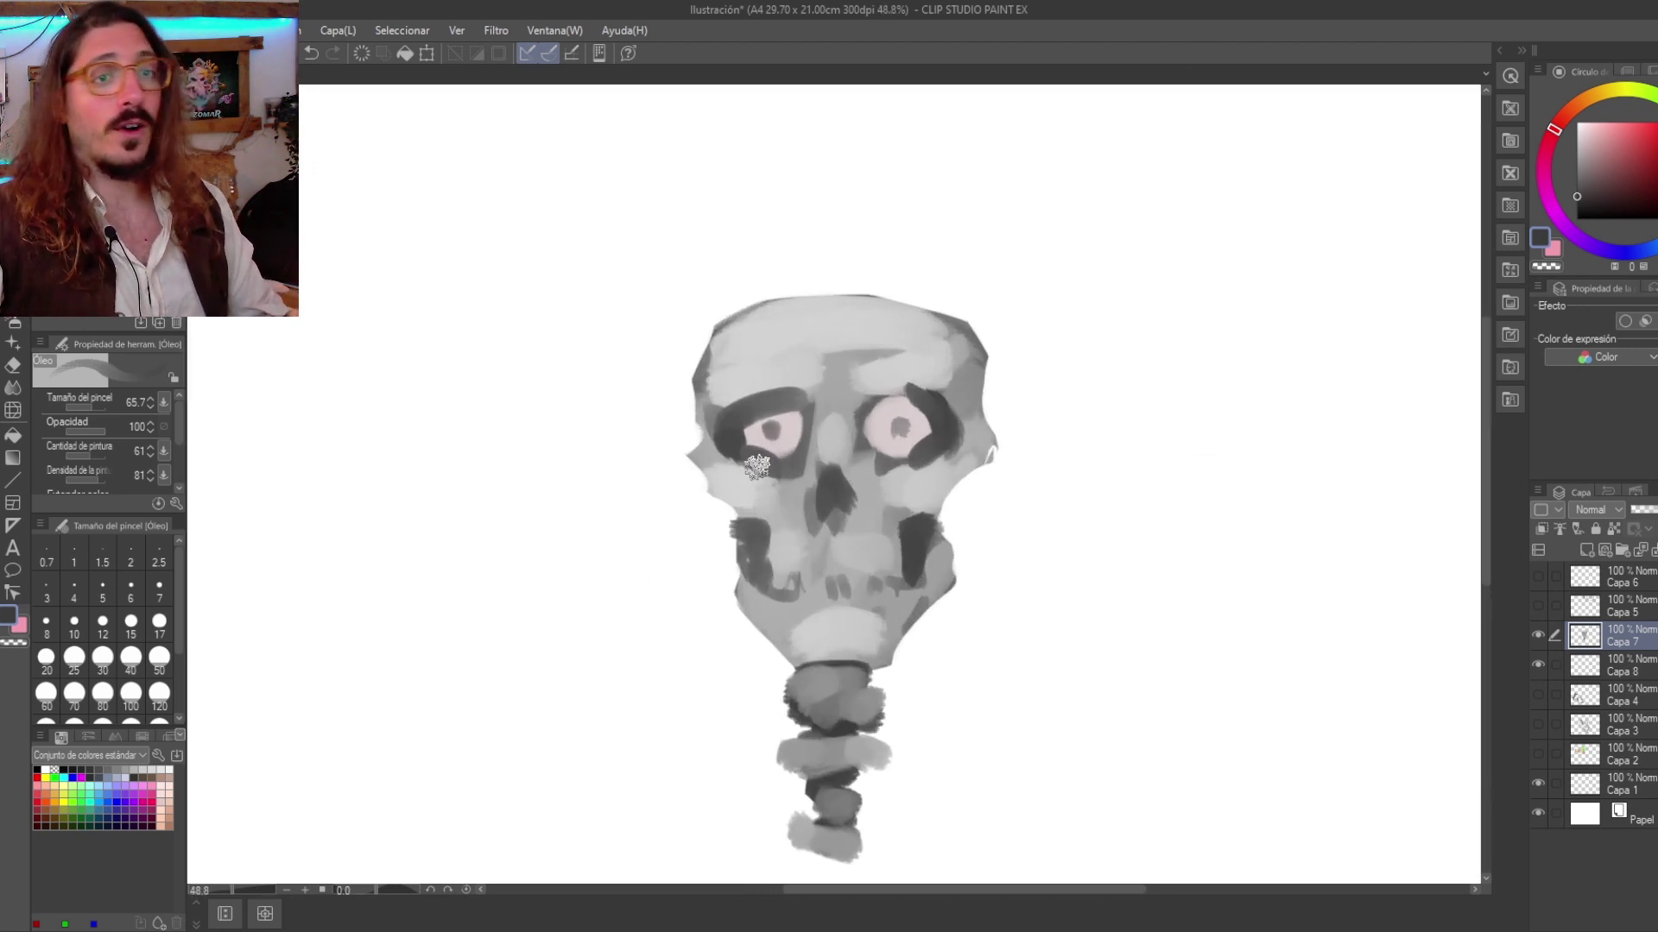
scroll(756, 467, "up", 1)
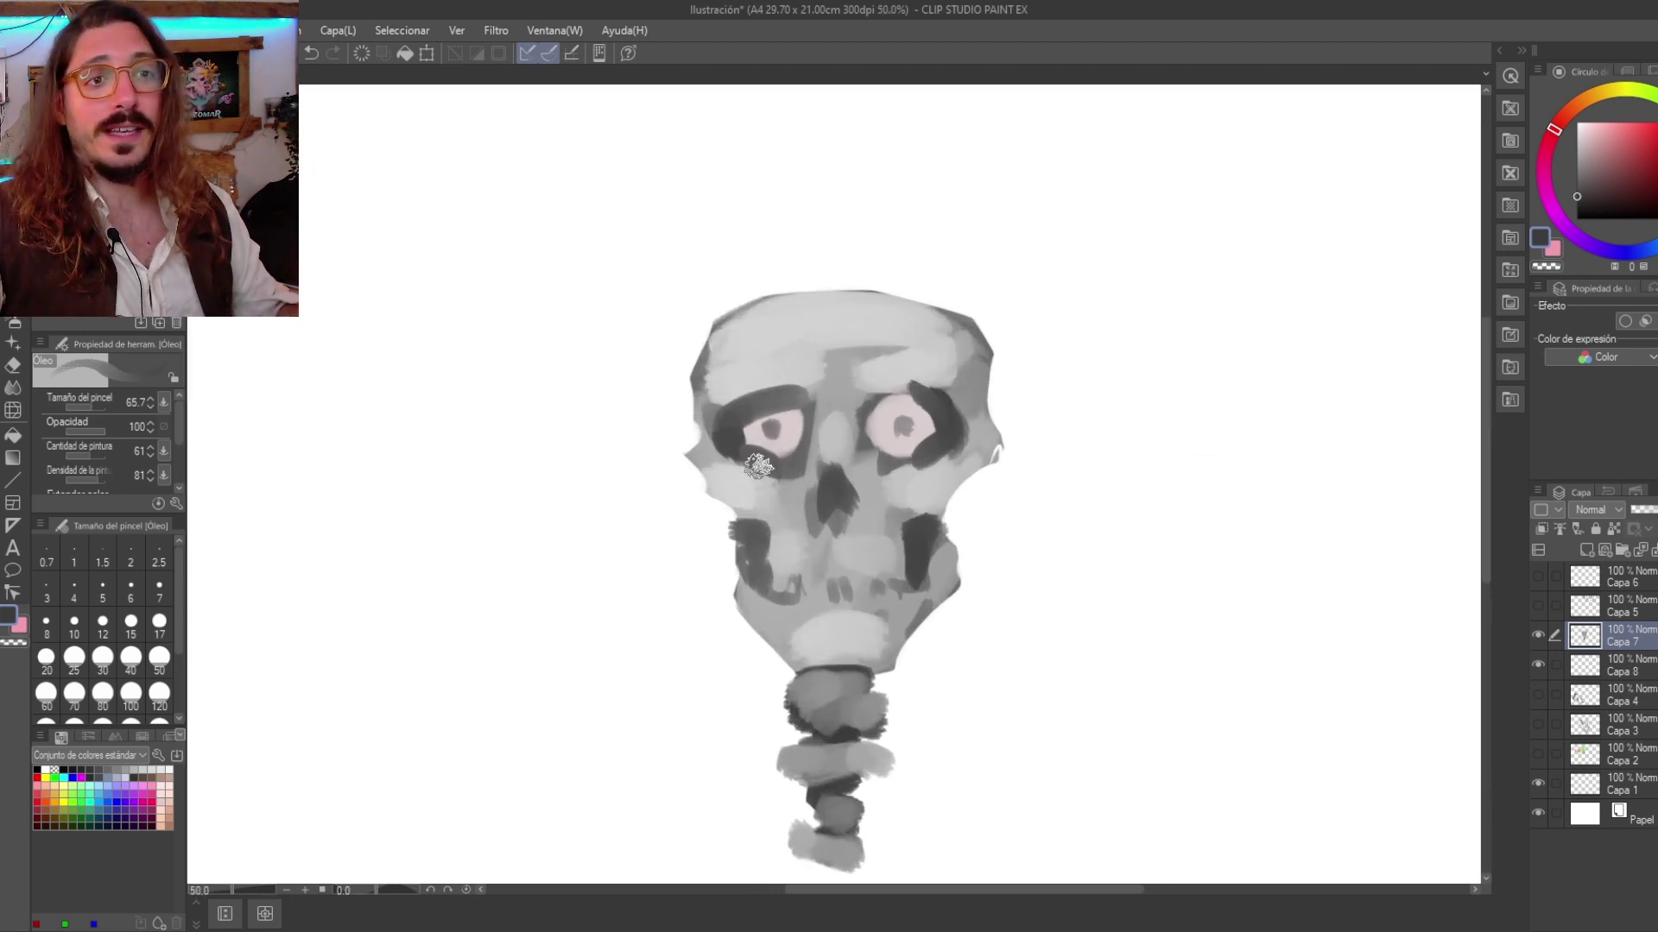
left_click(1536, 637)
key("ctrl+0")
scroll(928, 647, "down", 1)
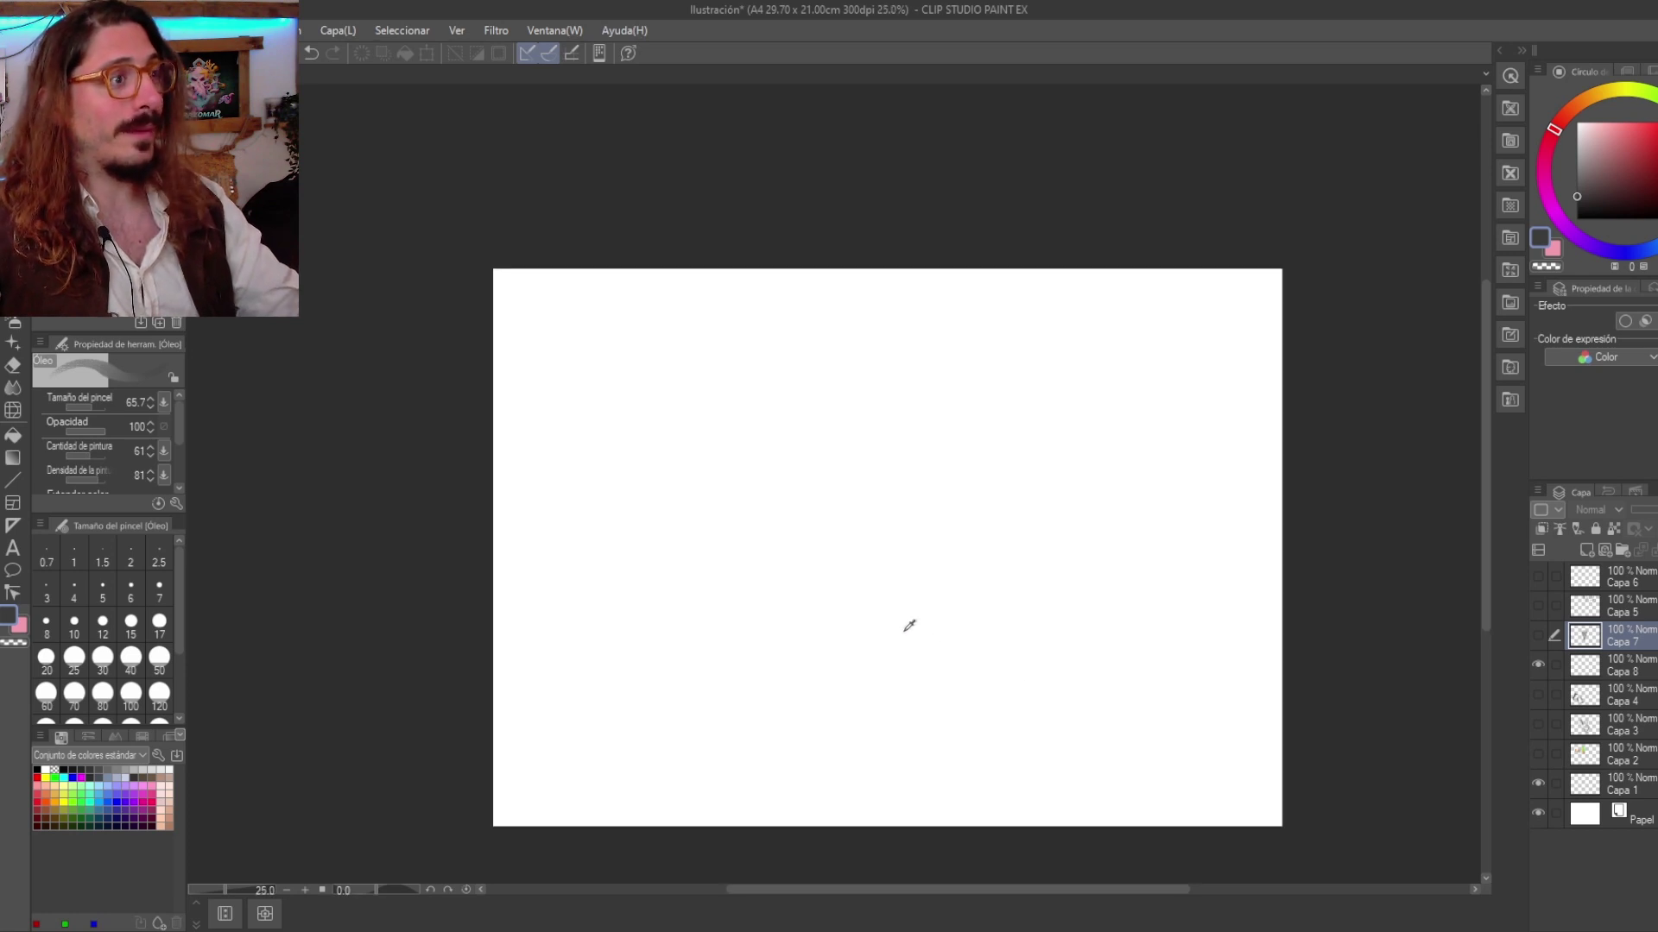
scroll(960, 647, "up", 1)
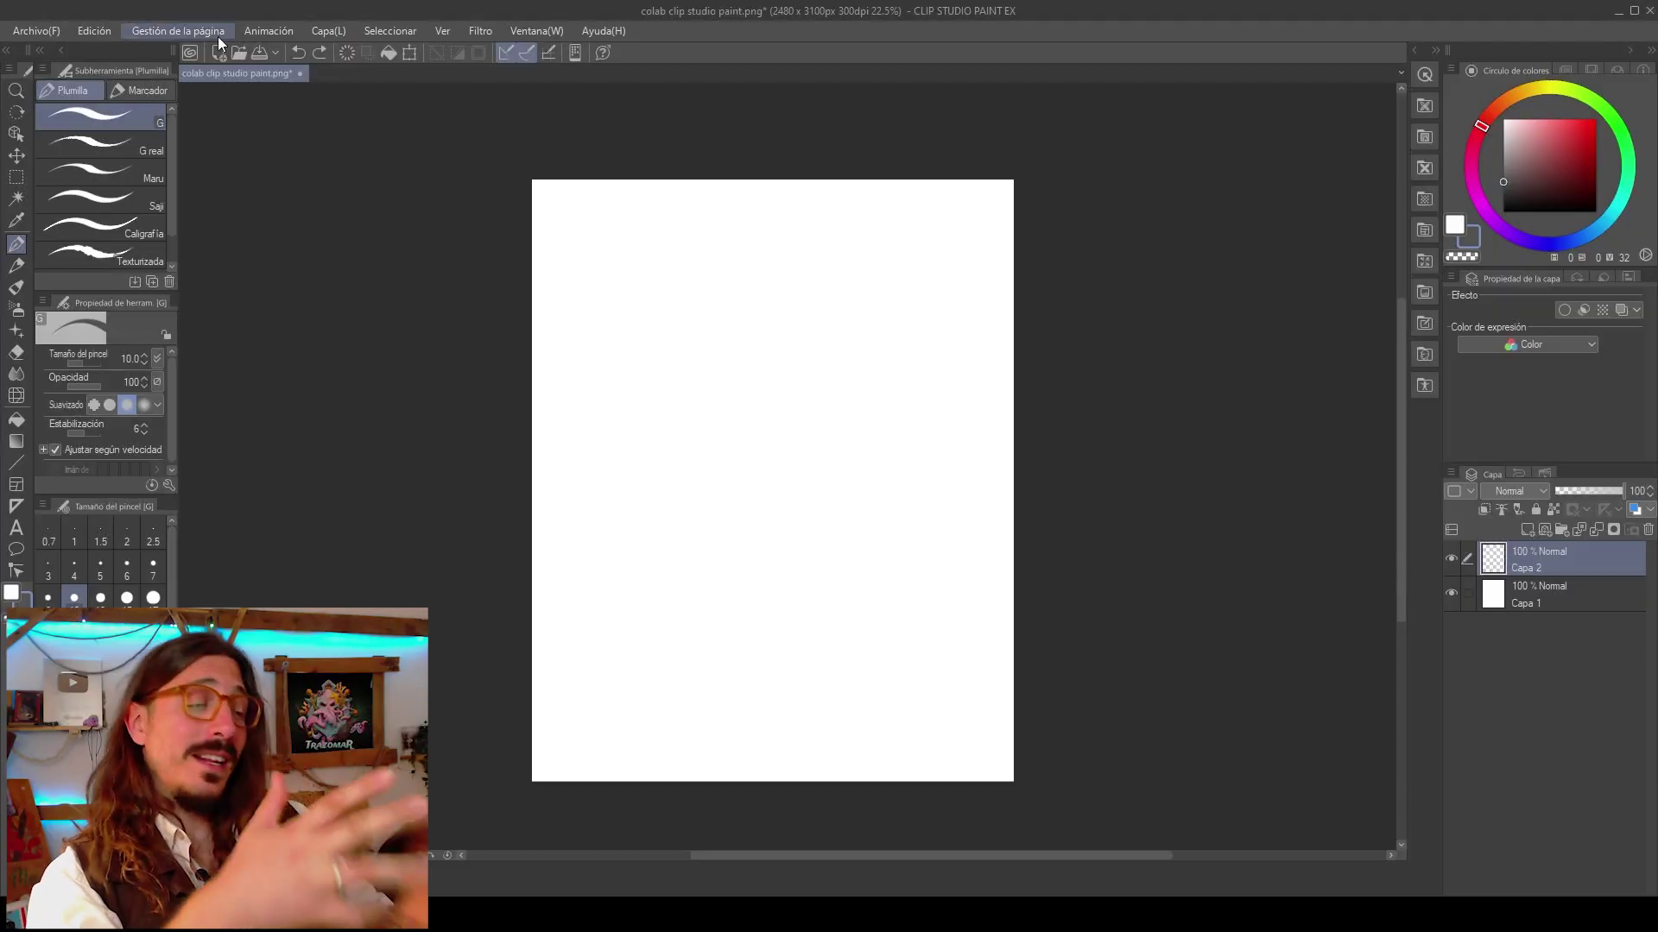
scroll(914, 348, "up", 1)
left_click_drag(710, 299, 657, 466)
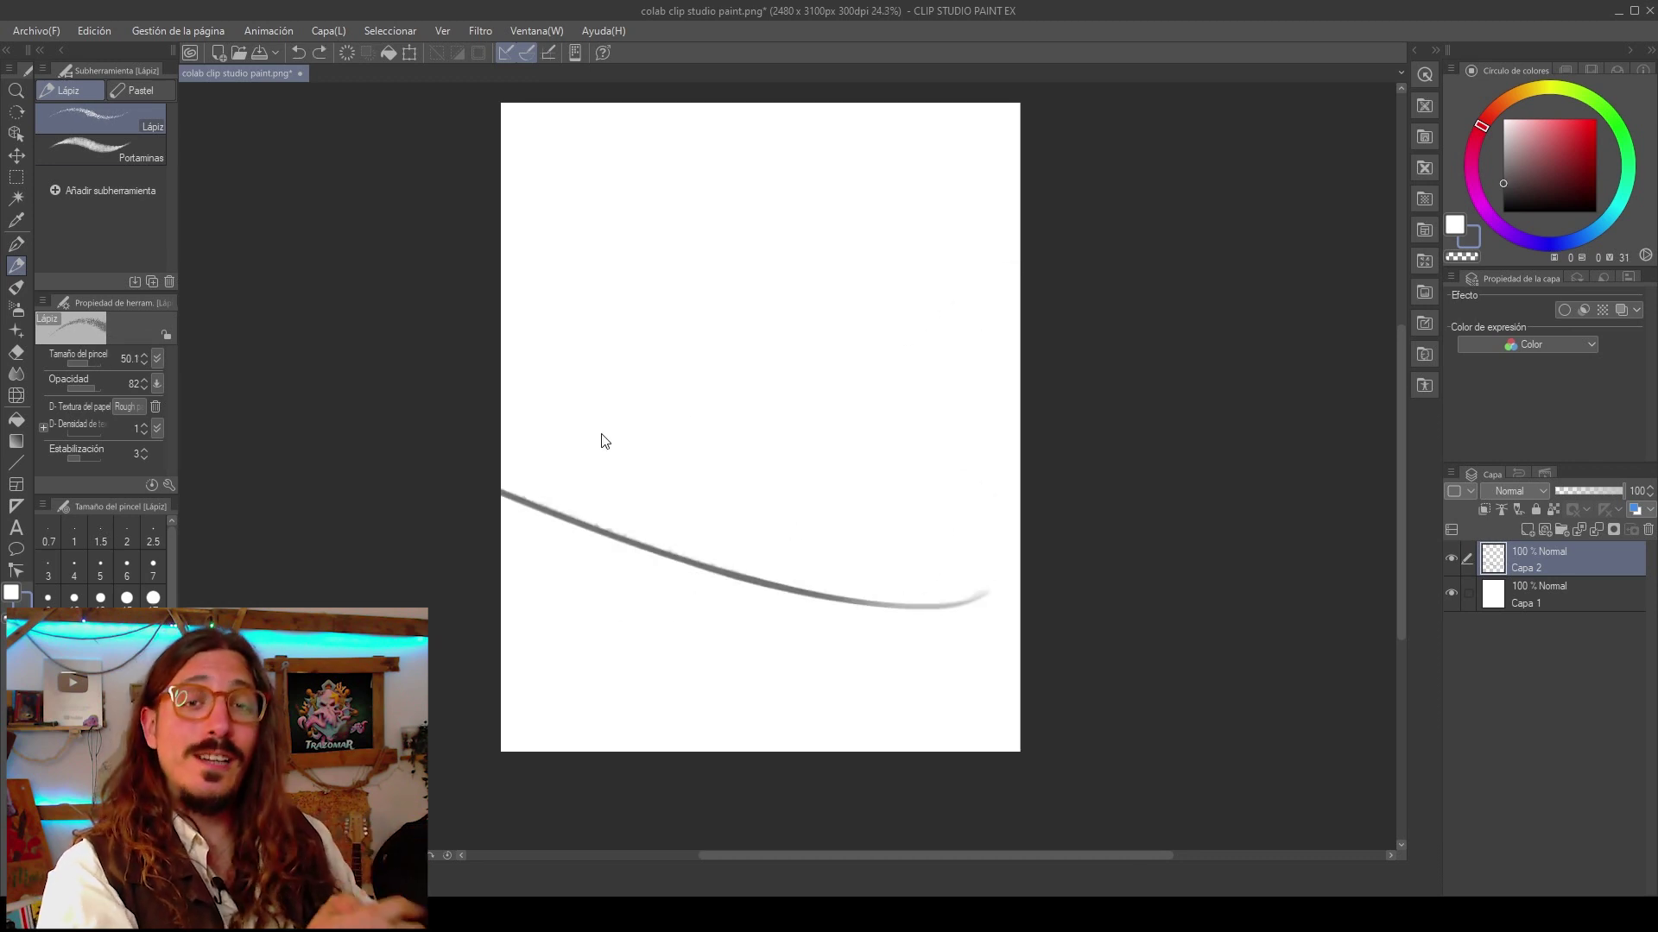
left_click_drag(954, 349, 833, 629)
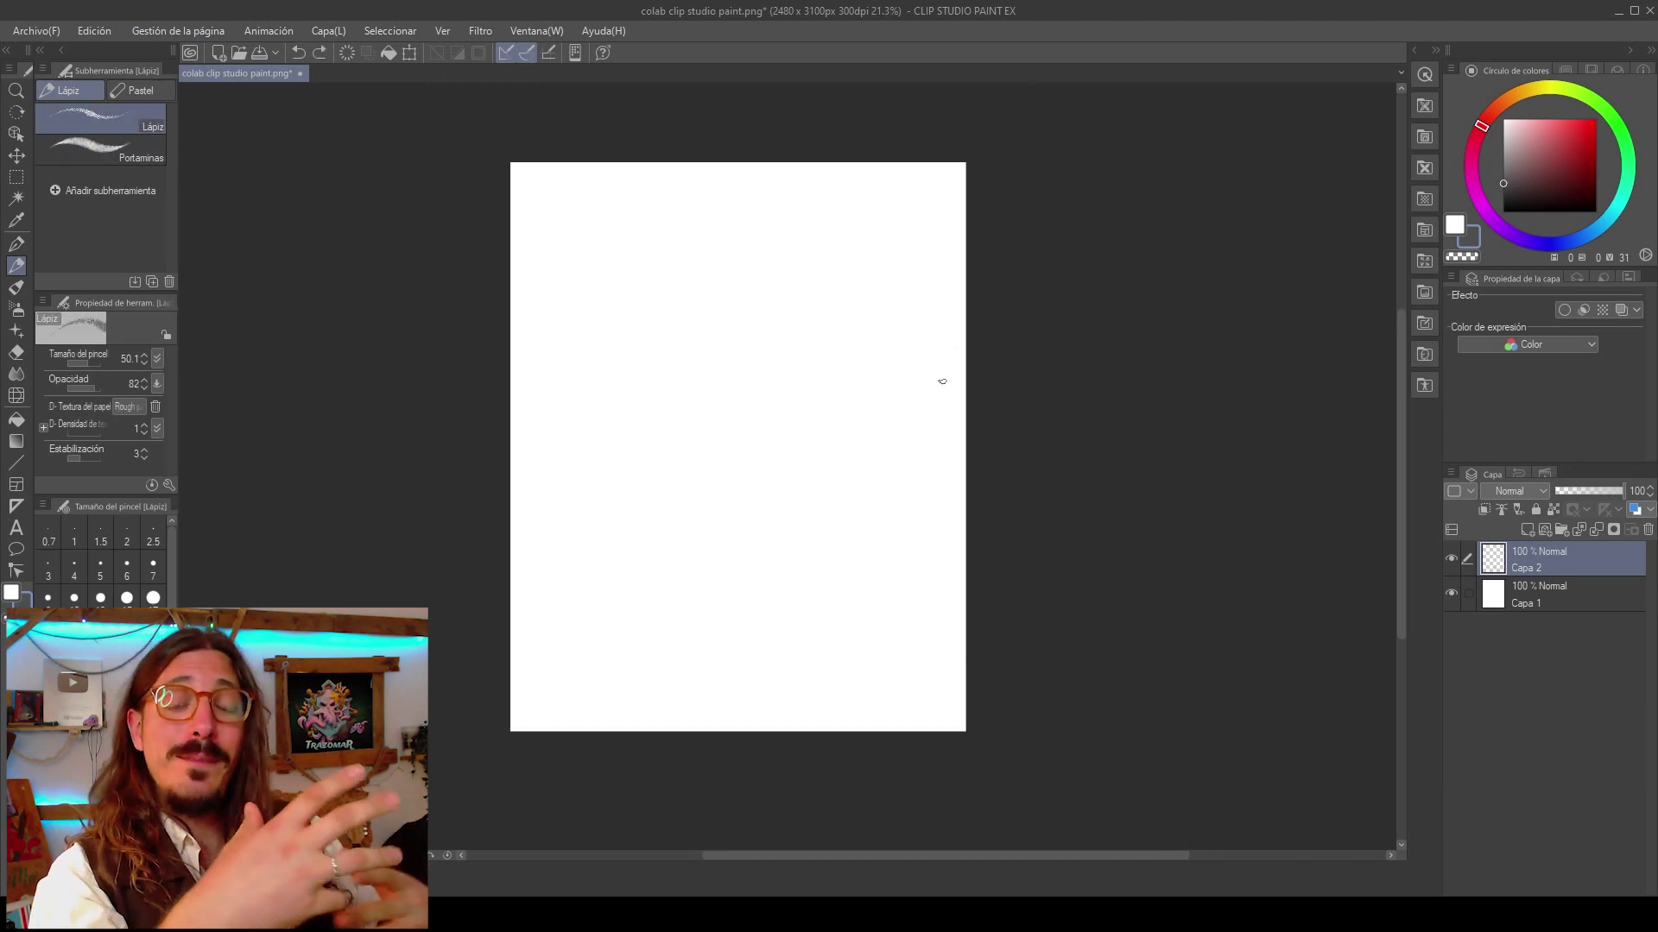
Sketch a rough jagged contour on Capa 2 with the Lápiz pencil, from the canvas's right edge down to its lower left.
left_click_drag(960, 281, 842, 353)
left_click_drag(851, 354, 914, 451)
left_click_drag(781, 658, 565, 730)
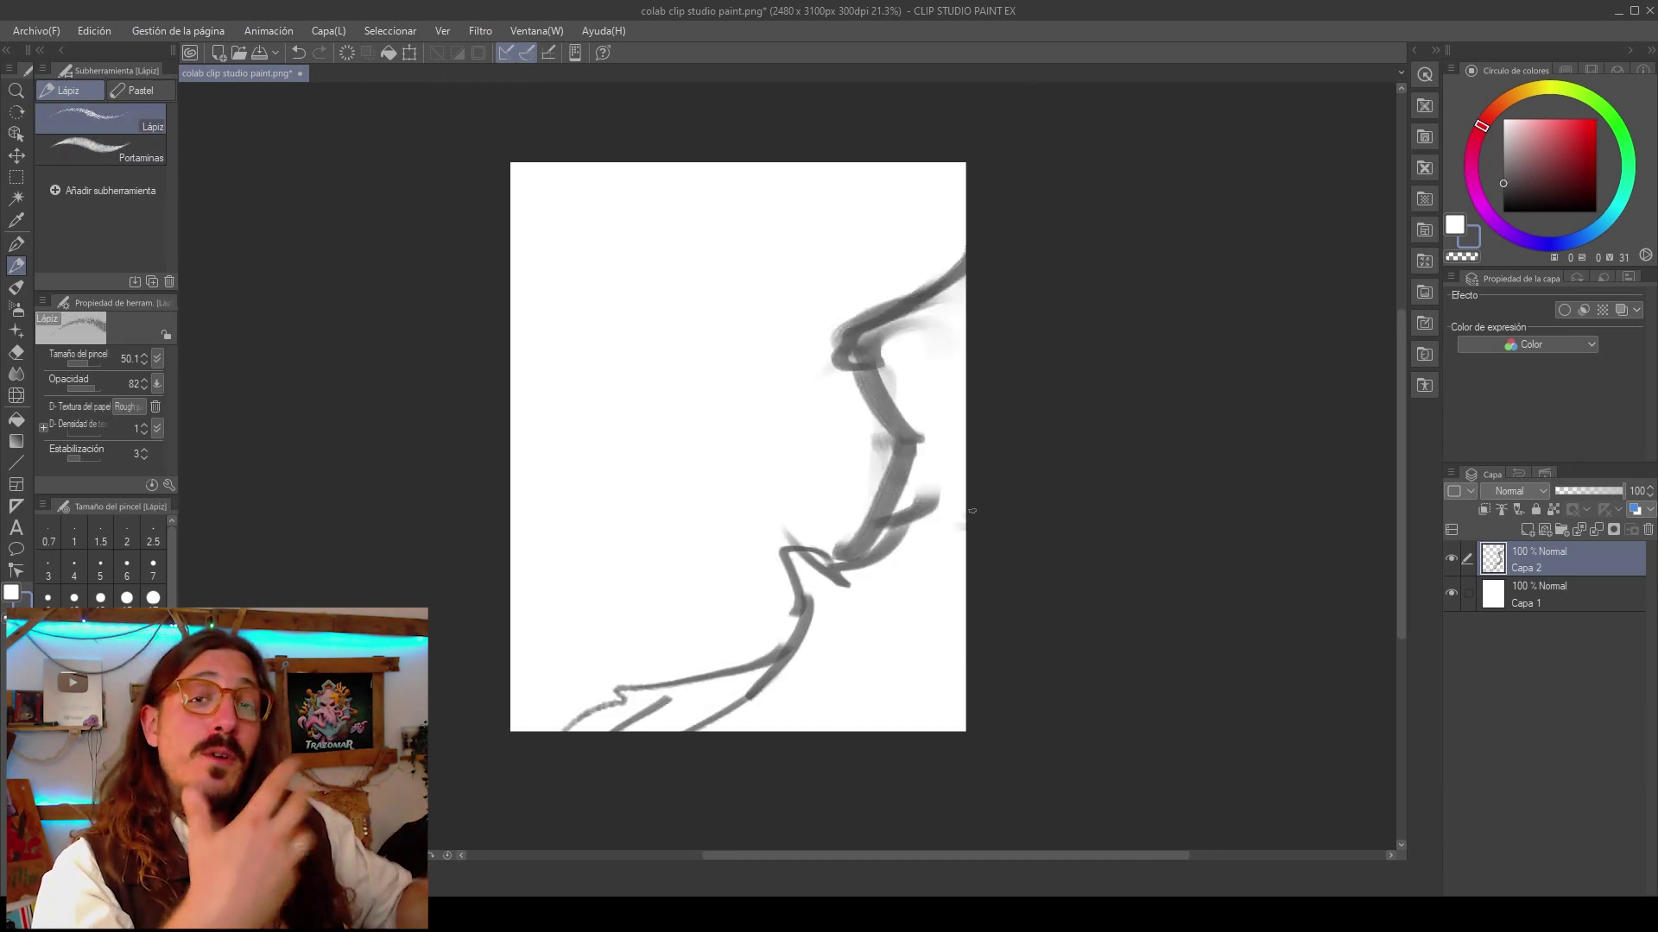
Sketch a broad dark diagonal beam with curved lines around it and strokes in the lower right of the canvas, undoing the last stray stroke.
left_click_drag(634, 166, 963, 518)
left_click_drag(787, 233, 730, 284)
left_click_drag(964, 596, 874, 730)
left_click_drag(714, 166, 963, 218)
left_click_drag(511, 343, 568, 376)
left_click_drag(511, 246, 758, 252)
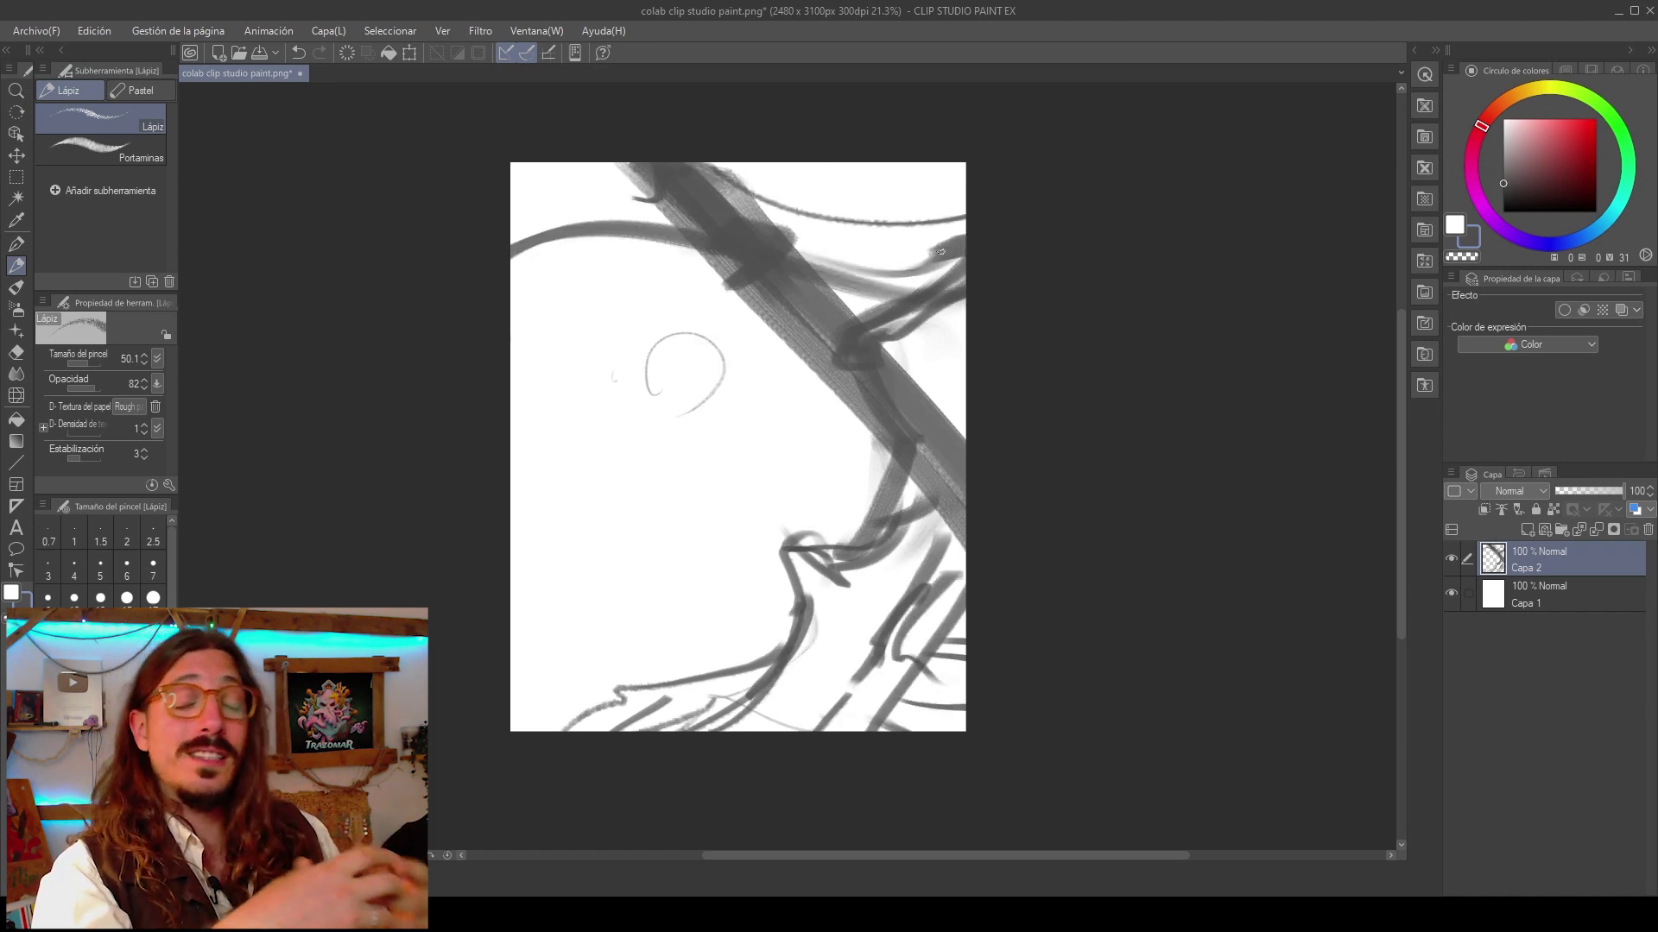
key("ctrl+z")
Sketch a small sailing ship with hull and hatched sail in the lower left of the canvas, above a long curved line.
left_click_drag(542, 442, 805, 494)
left_click_drag(566, 446, 634, 480)
left_click_drag(676, 444, 737, 489)
left_click_drag(666, 396, 638, 475)
left_click_drag(591, 357, 611, 434)
left_click_drag(560, 373, 623, 373)
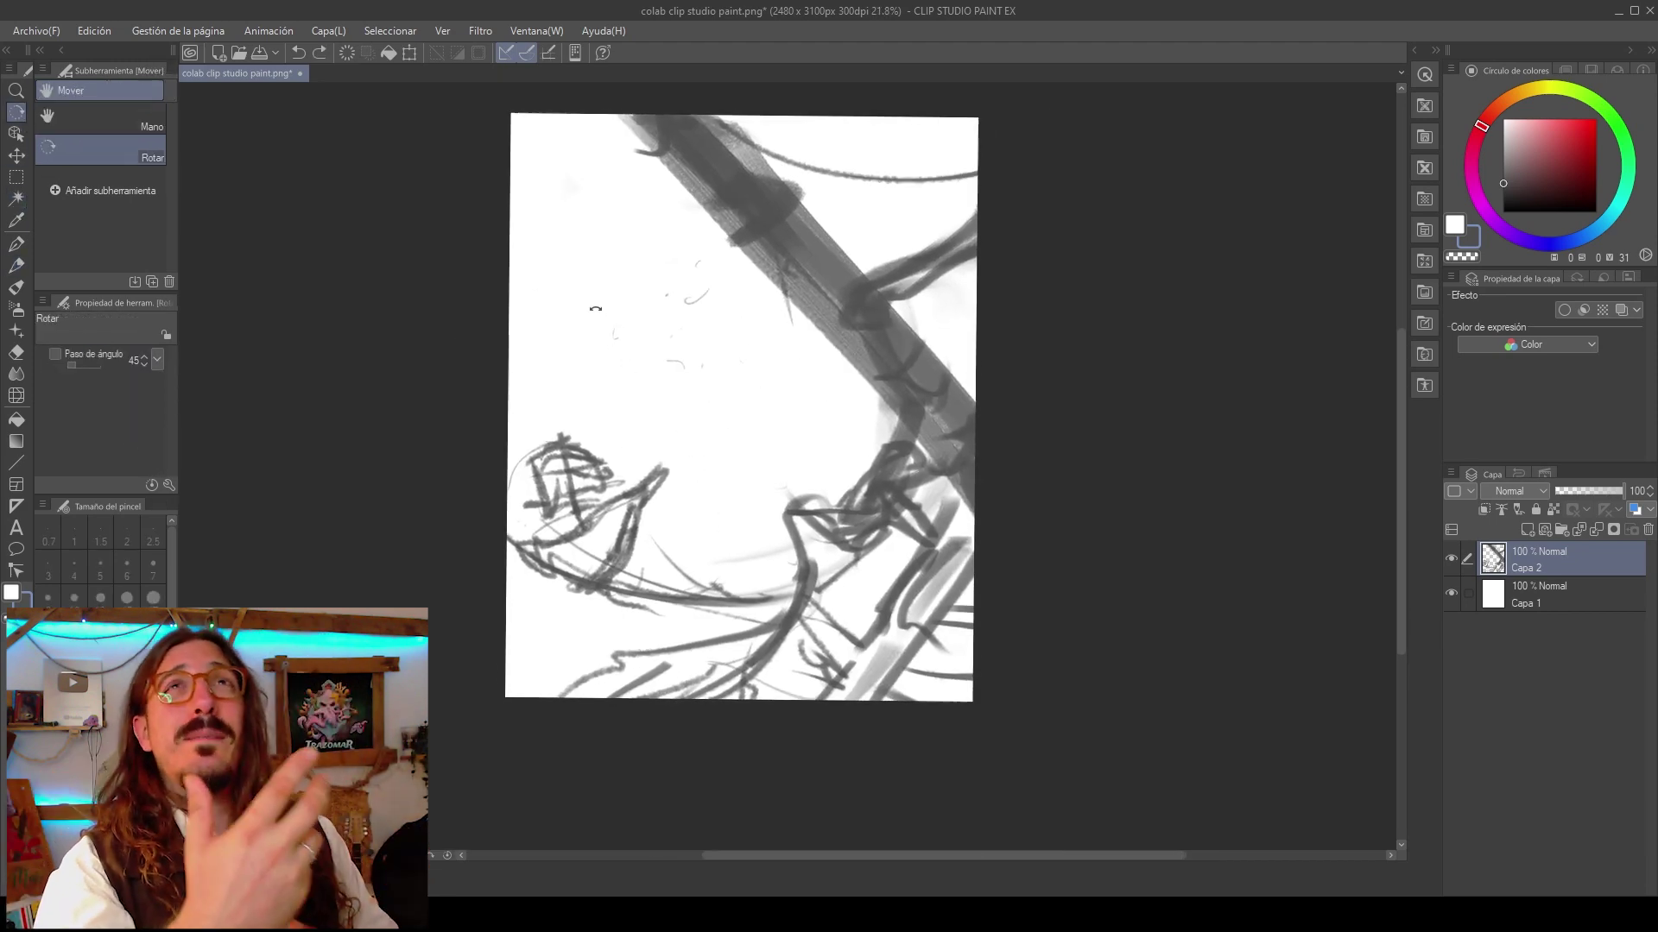
Lasso the small ship on Capa 2, scale it to 90, rotate it clockwise and apply the transformation.
left_click(17, 199)
left_click(16, 570)
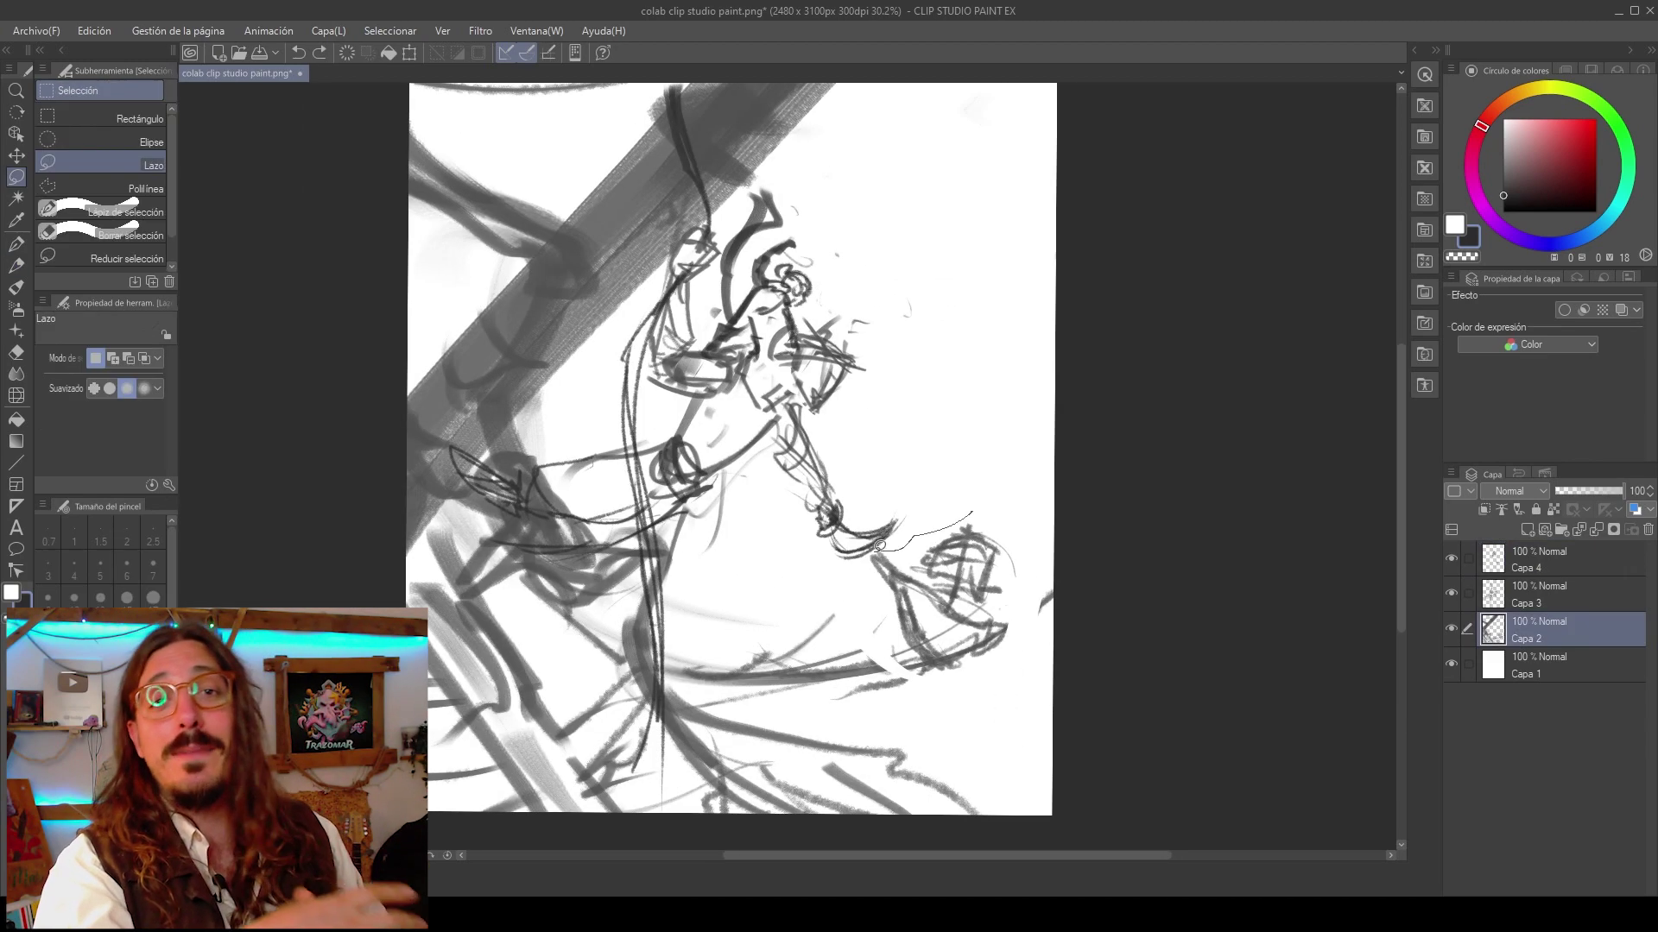
left_click_drag(878, 546, 972, 511)
key("ctrl+t")
left_click_drag(1049, 505, 1077, 555)
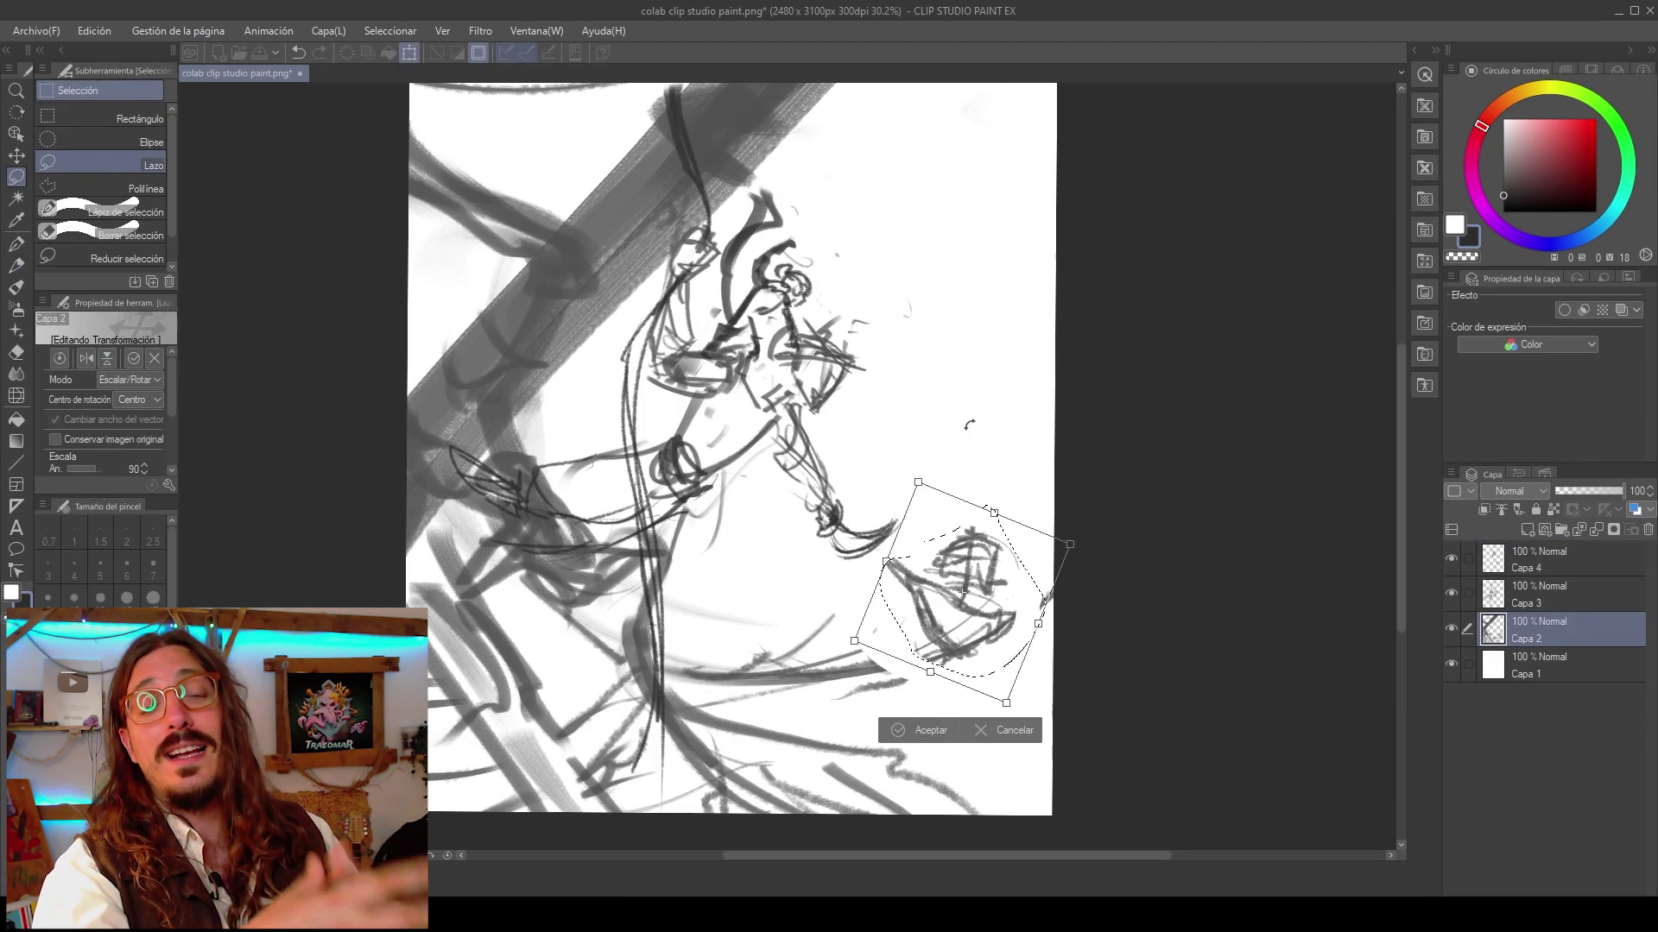
key("Return")
Clear the swinging figure's outstretched leg on Capa 3 and resketch the legs with the Lápiz pencil, including a foot lower on the canvas.
key("h")
scroll(795, 393, "down", 4)
mouse_move(658, 134)
left_mouse_down()
mouse_move(769, 251)
mouse_move(677, 138)
left_mouse_up()
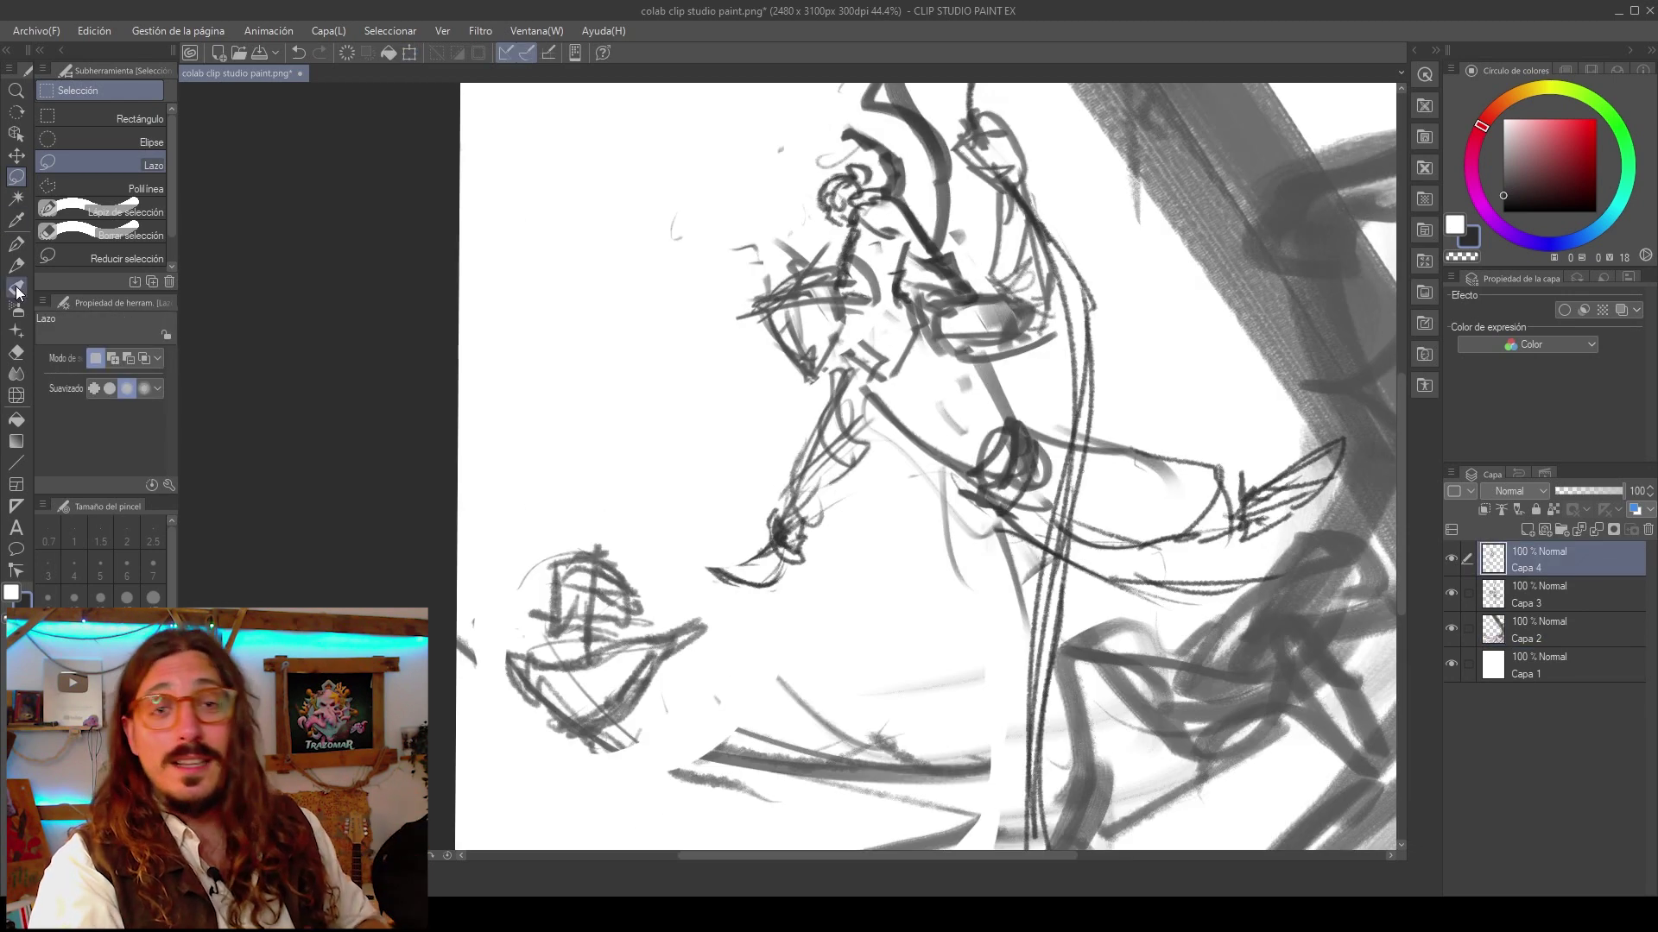
left_click(16, 265)
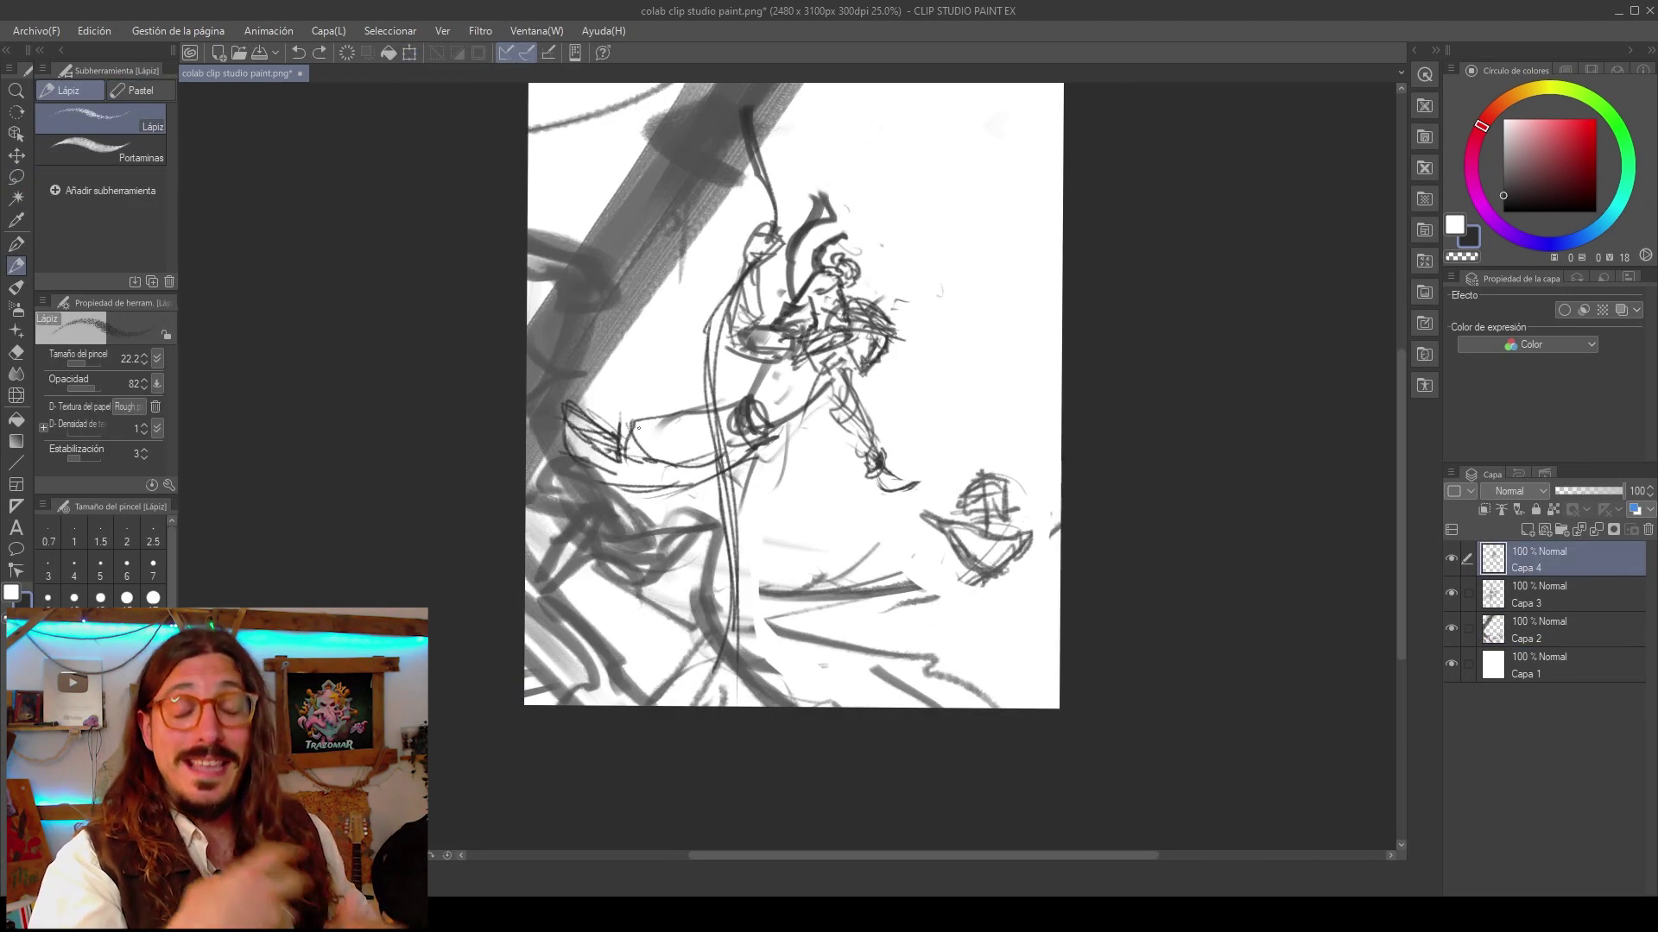
key("alt+bracketleft")
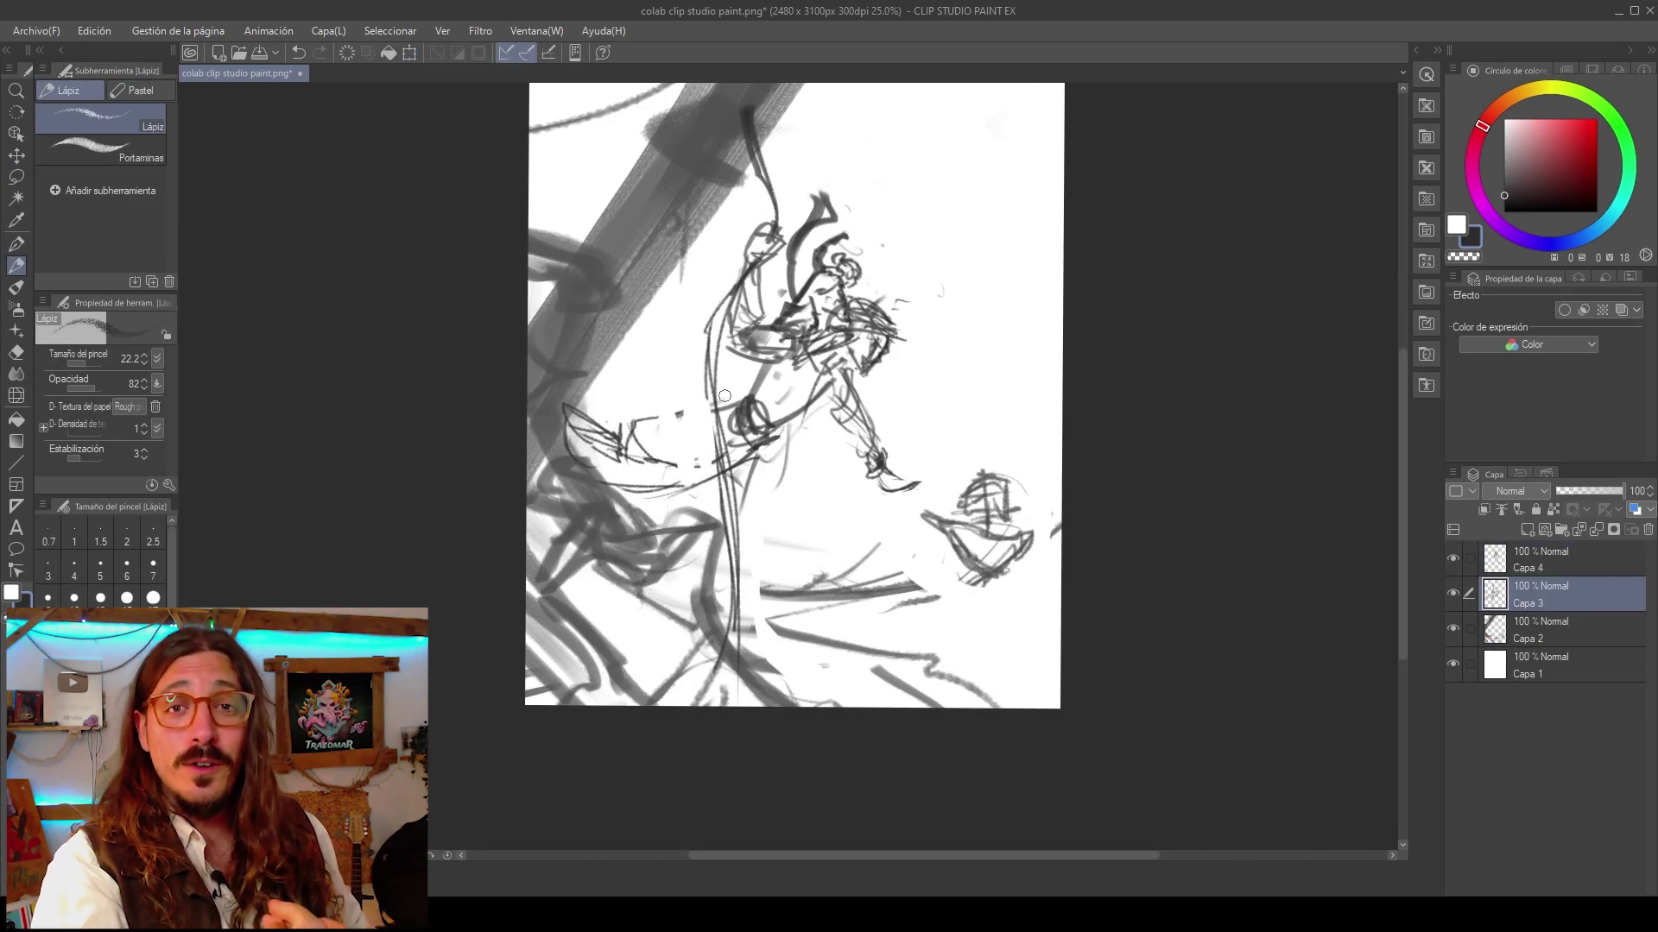
left_click(1561, 9)
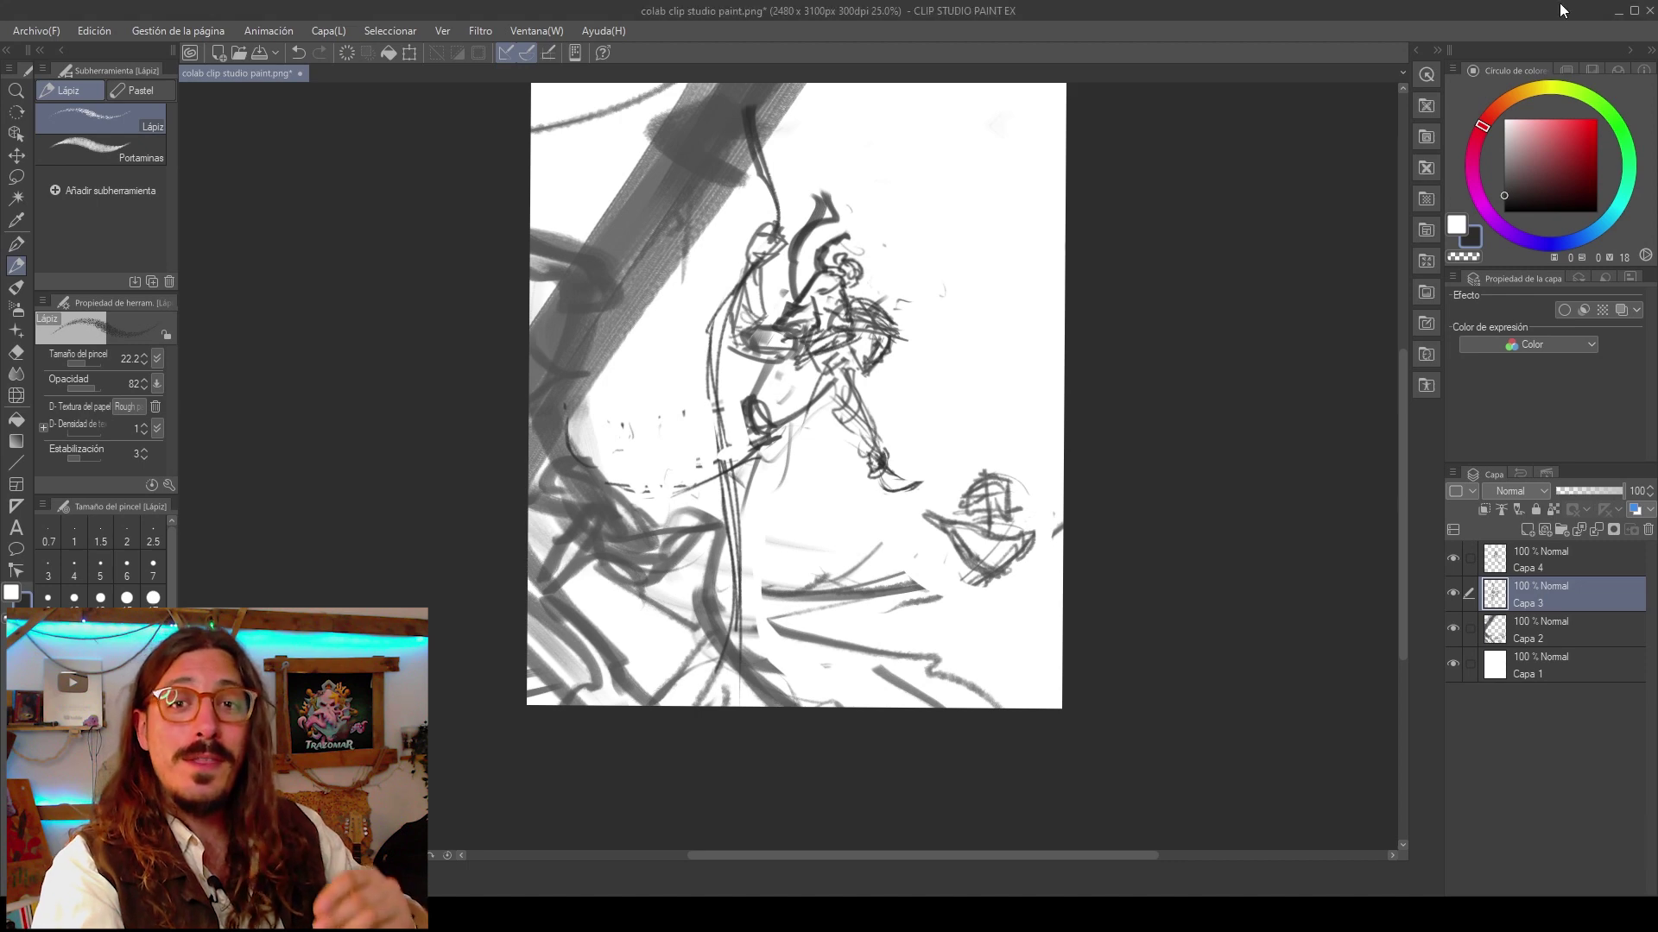
left_click_drag(810, 664, 870, 665)
left_click_drag(810, 663, 875, 640)
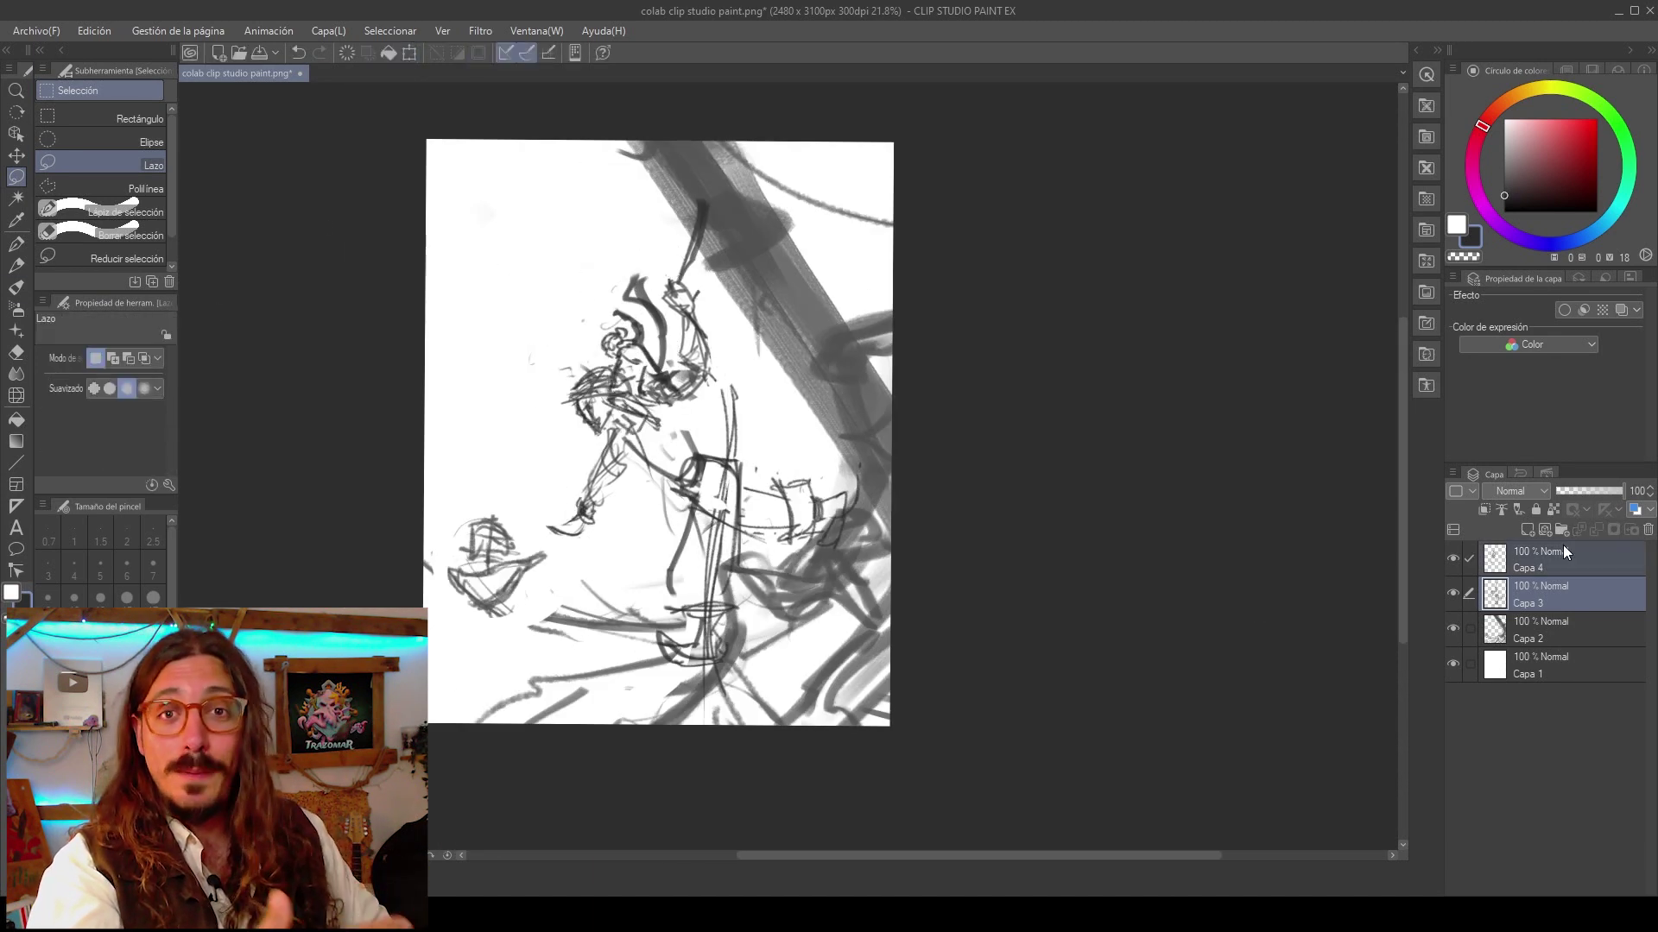
Merge the sketch layers Capa 3 and Capa 4 and transform the merged figure sketch.
key("ctrl+e")
key("ctrl+t")
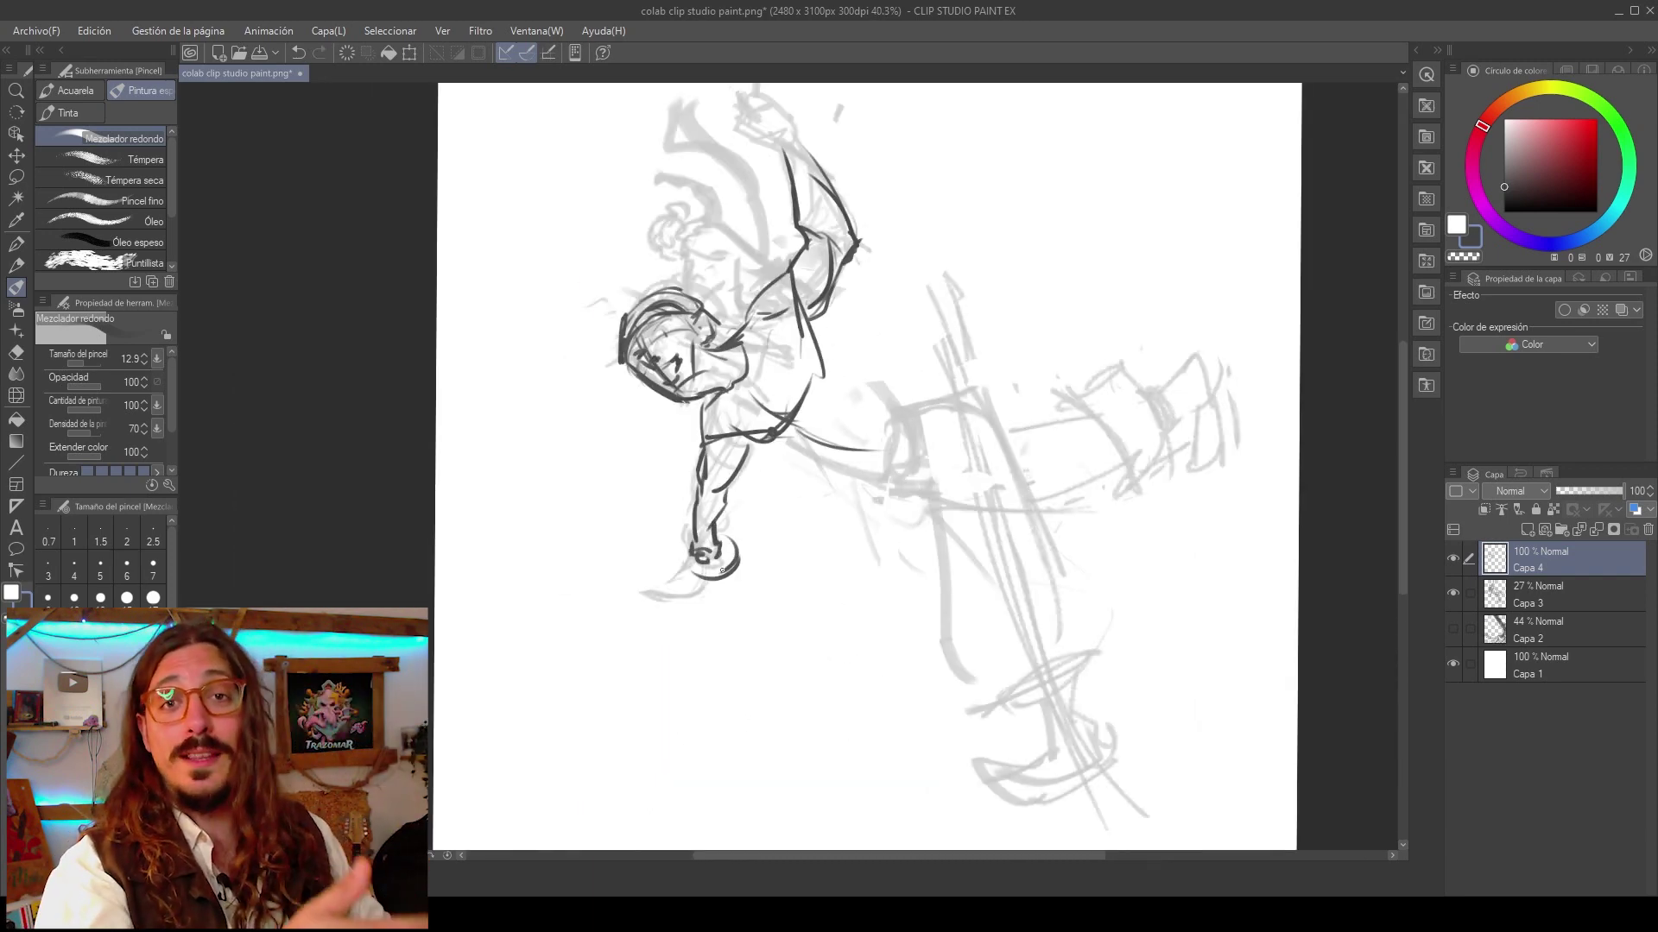
scroll(721, 570, "up", 1)
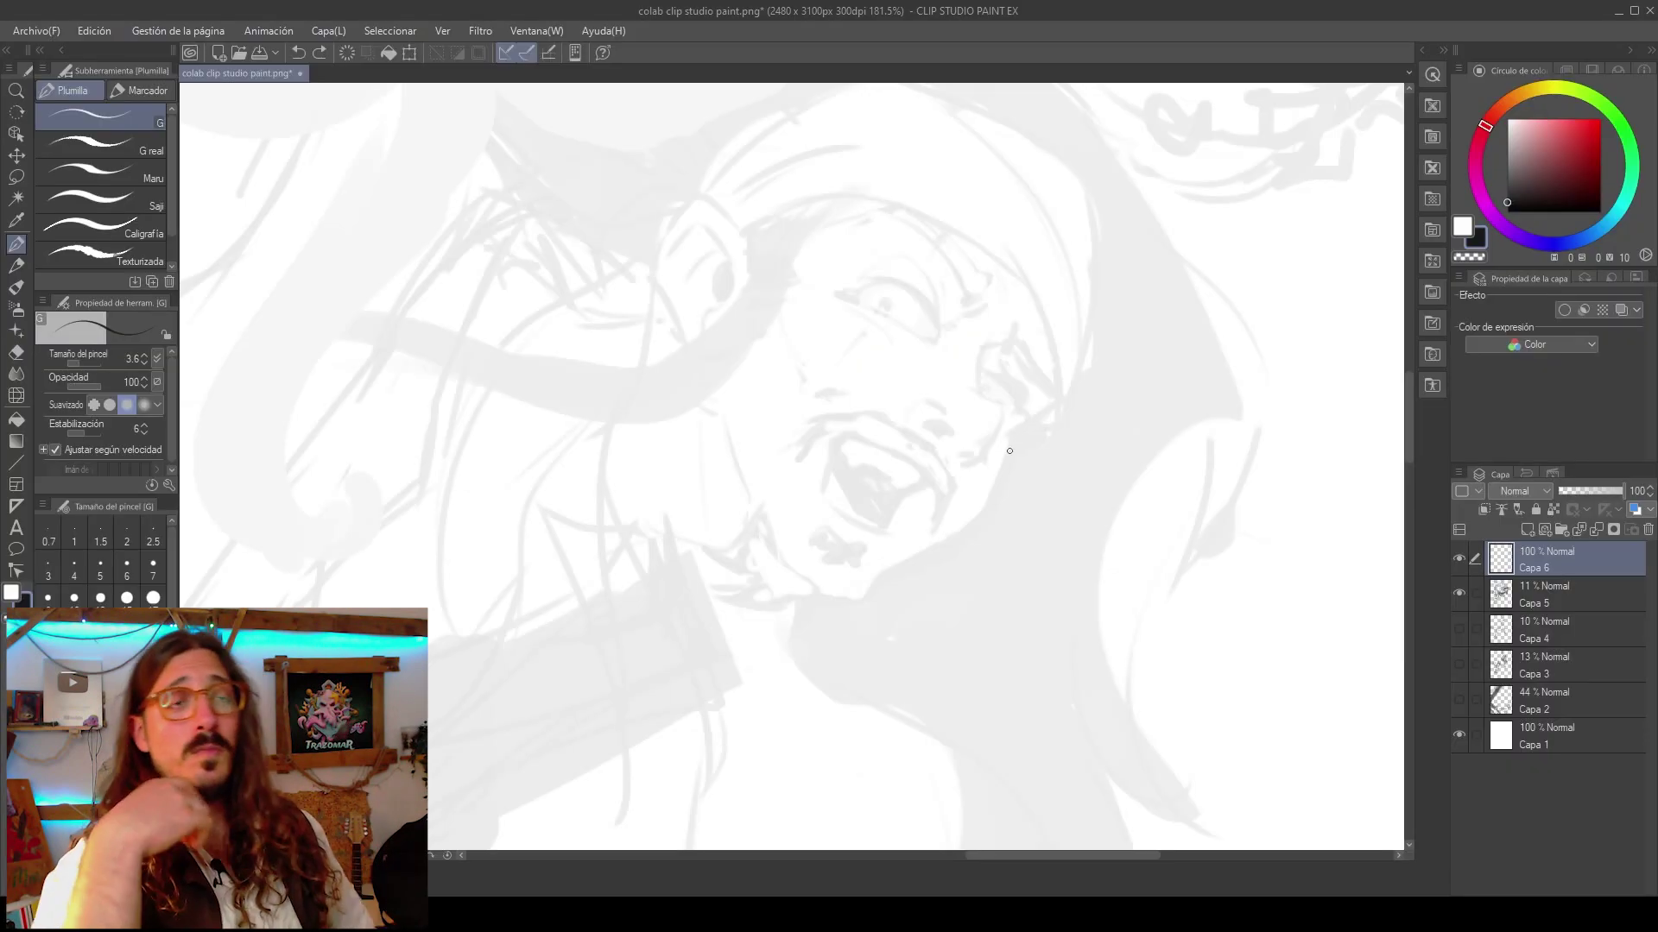
Ink the face's jaw and chin contour and the outer and lower edges of the headscarf on Capa 6 with the G pen.
left_click_drag(1017, 423, 1066, 398)
mouse_move(987, 366)
left_mouse_down()
mouse_move(958, 448)
mouse_move(1039, 482)
left_mouse_up()
scroll(960, 449, "up", 1)
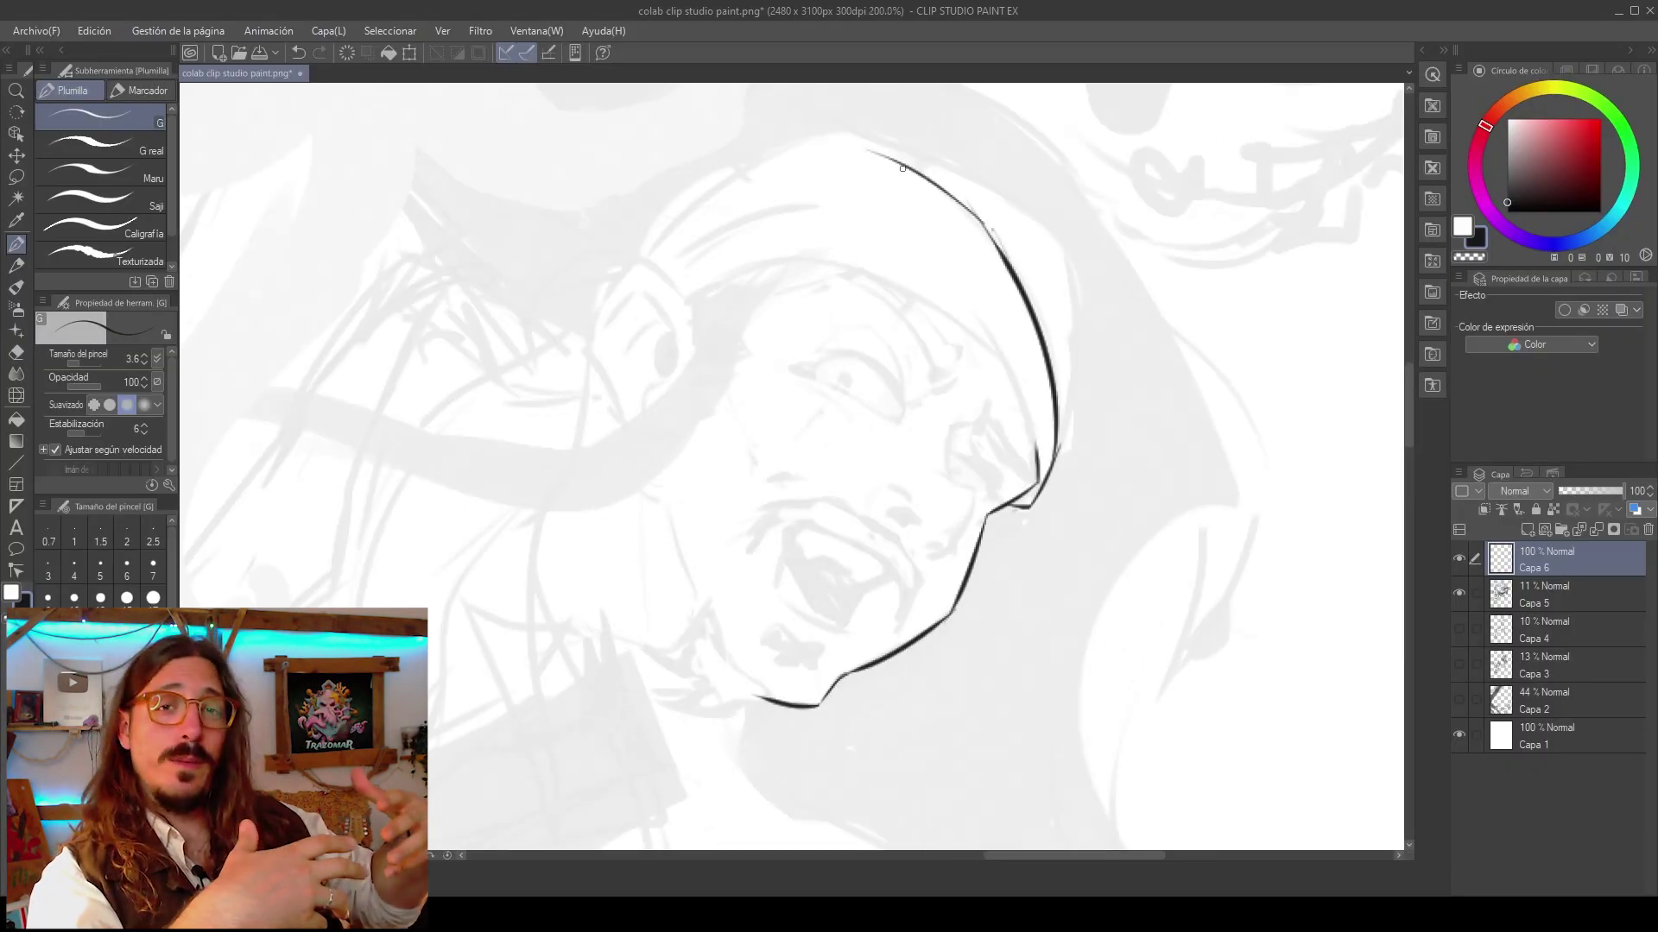
scroll(972, 207, "up", 2)
left_click_drag(984, 350, 1041, 457)
left_click_drag(1042, 242, 1083, 494)
key("h")
scroll(843, 362, "down", 13)
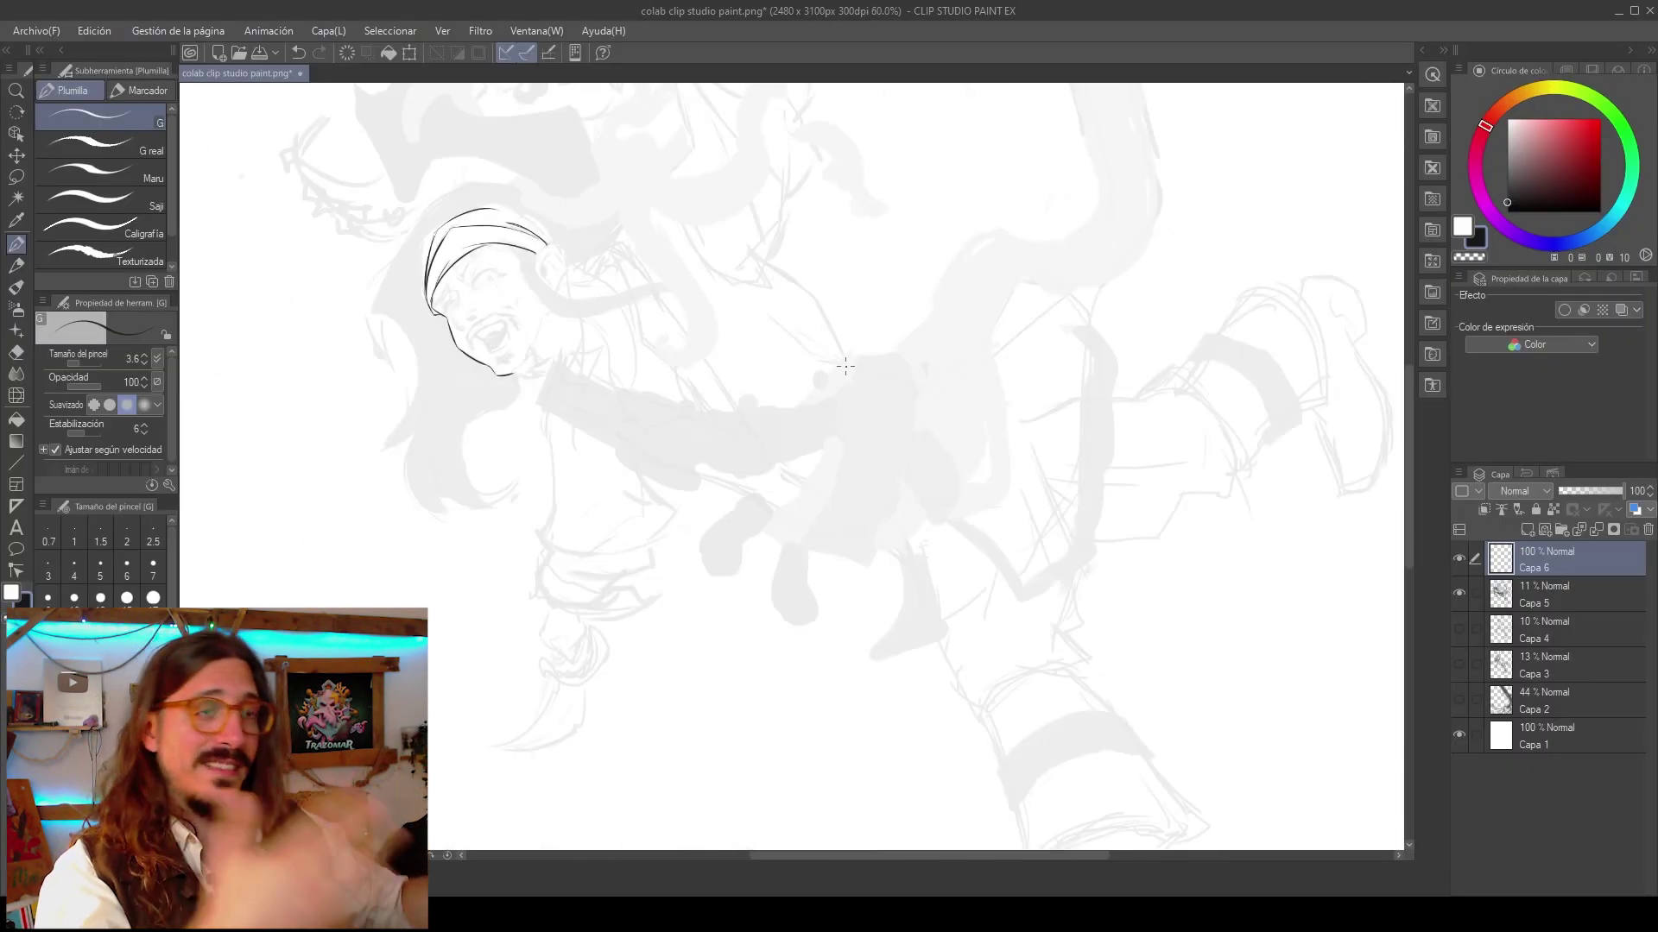
Ink the fold lines of the headscarf and the outer outline of the ear.
scroll(466, 190, "up", 9)
left_click_drag(418, 275, 607, 213)
left_click_drag(544, 204, 587, 187)
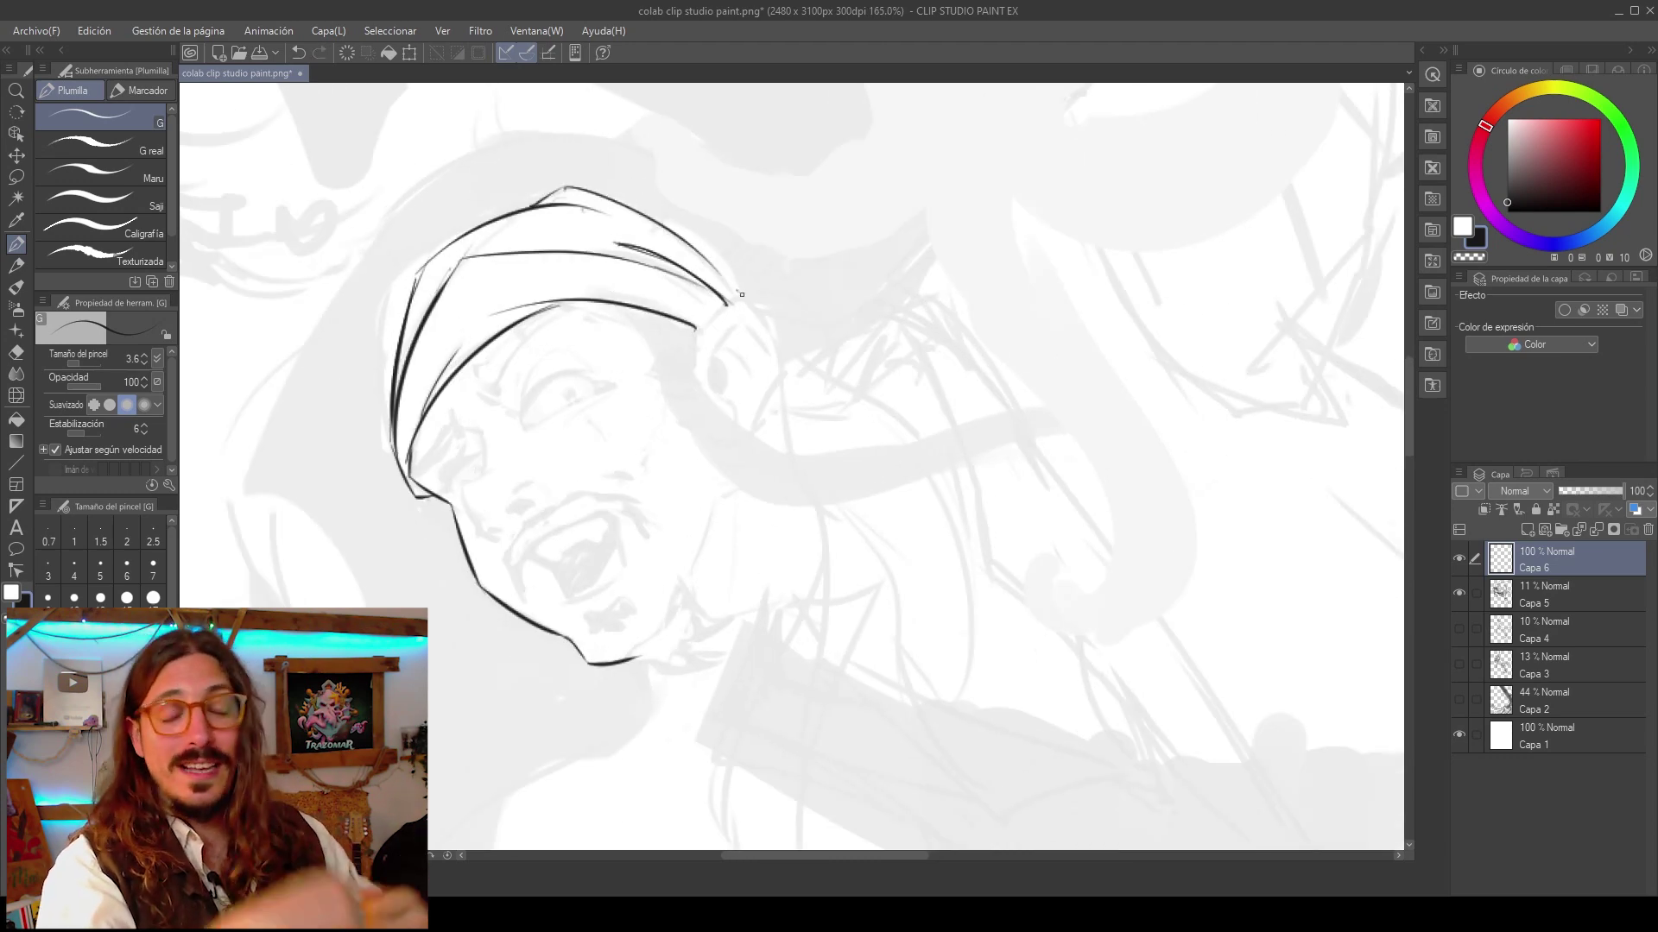
scroll(740, 295, "up", 2)
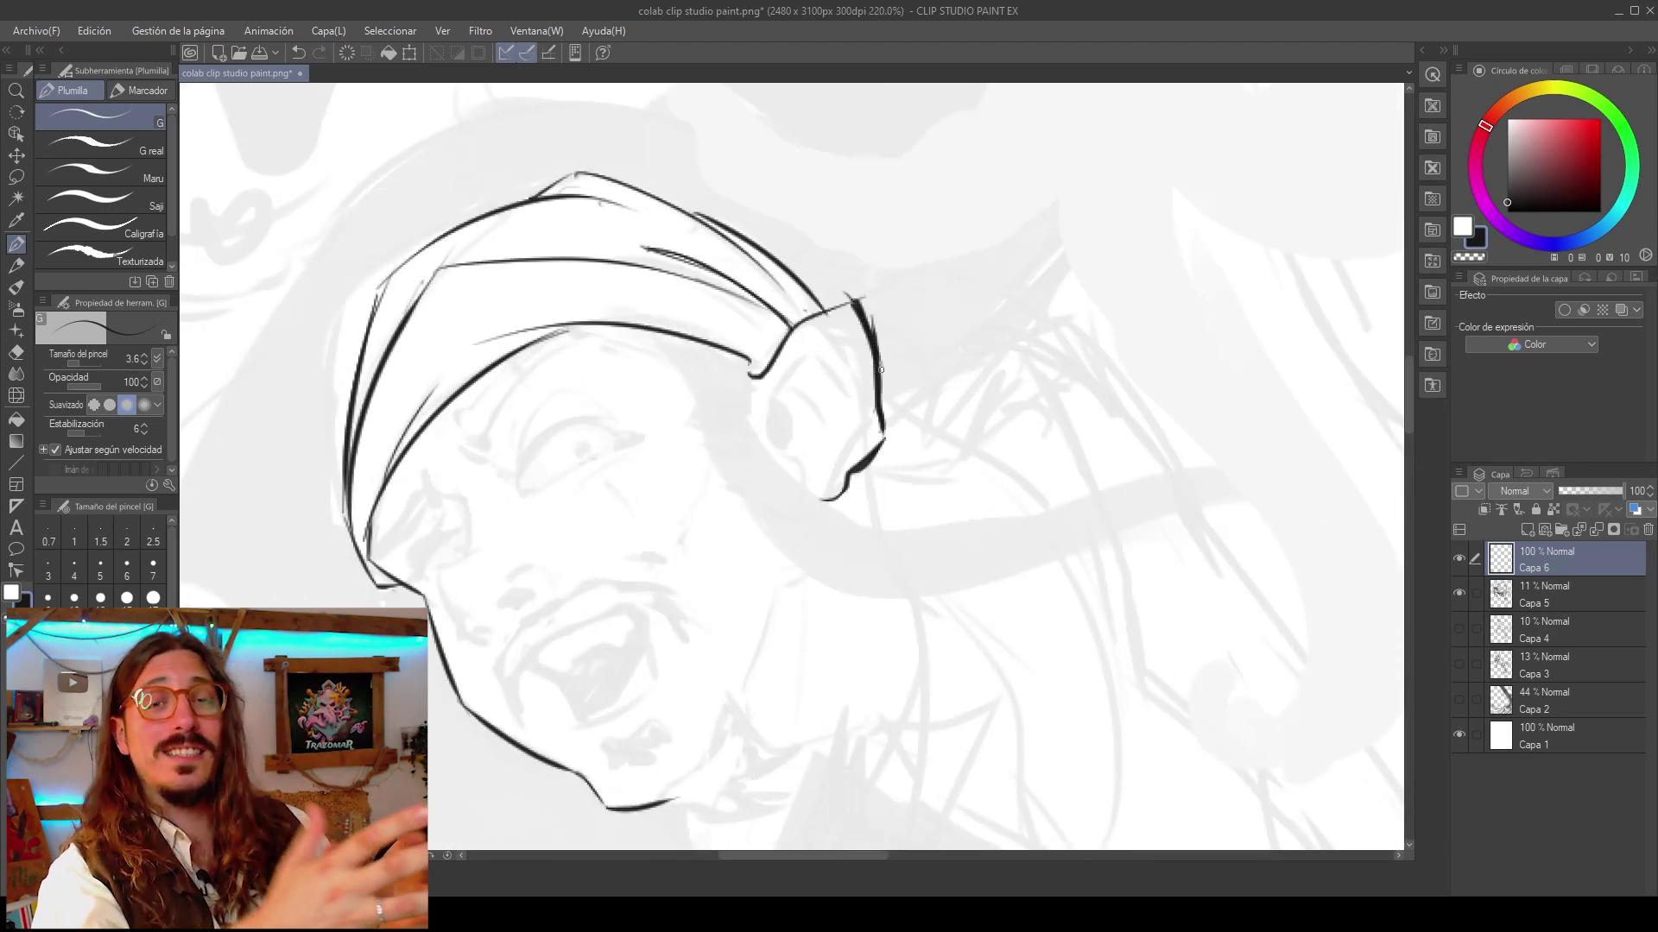
Ink the inner folds of the ear and darken the ear opening.
scroll(880, 370, "up", 2)
left_click(17, 352)
key("p")
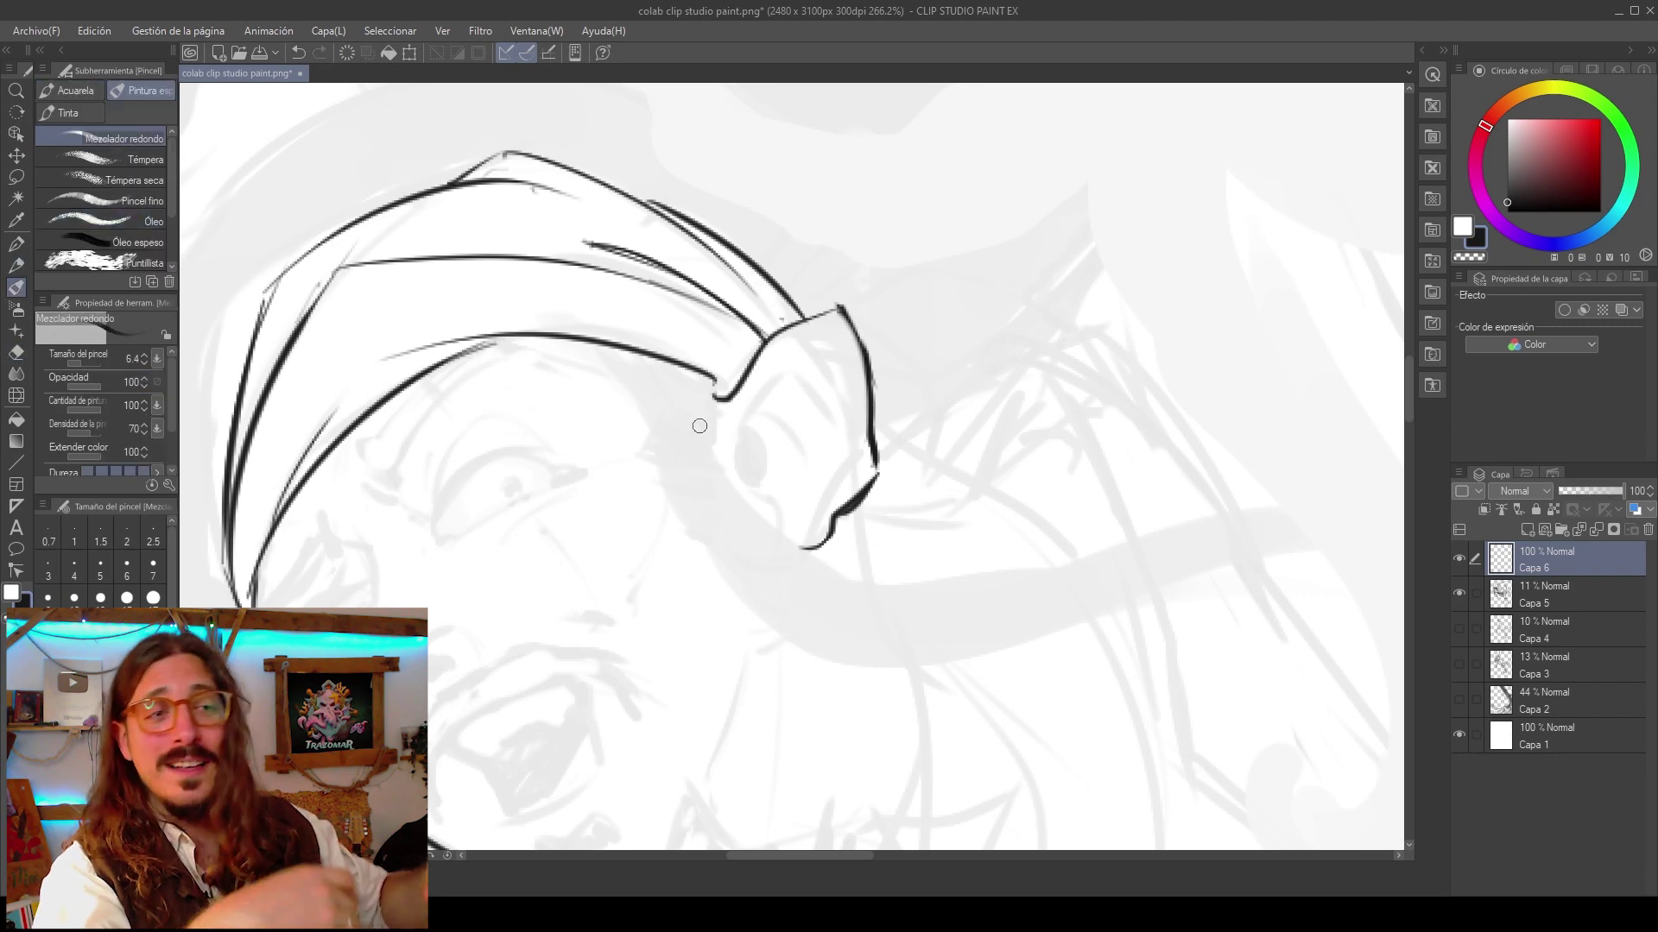
mouse_move(842, 363)
left_mouse_down()
mouse_move(738, 457)
mouse_move(757, 465)
left_mouse_up()
scroll(799, 354, "down", 7)
key("h")
scroll(656, 467, "up", 8)
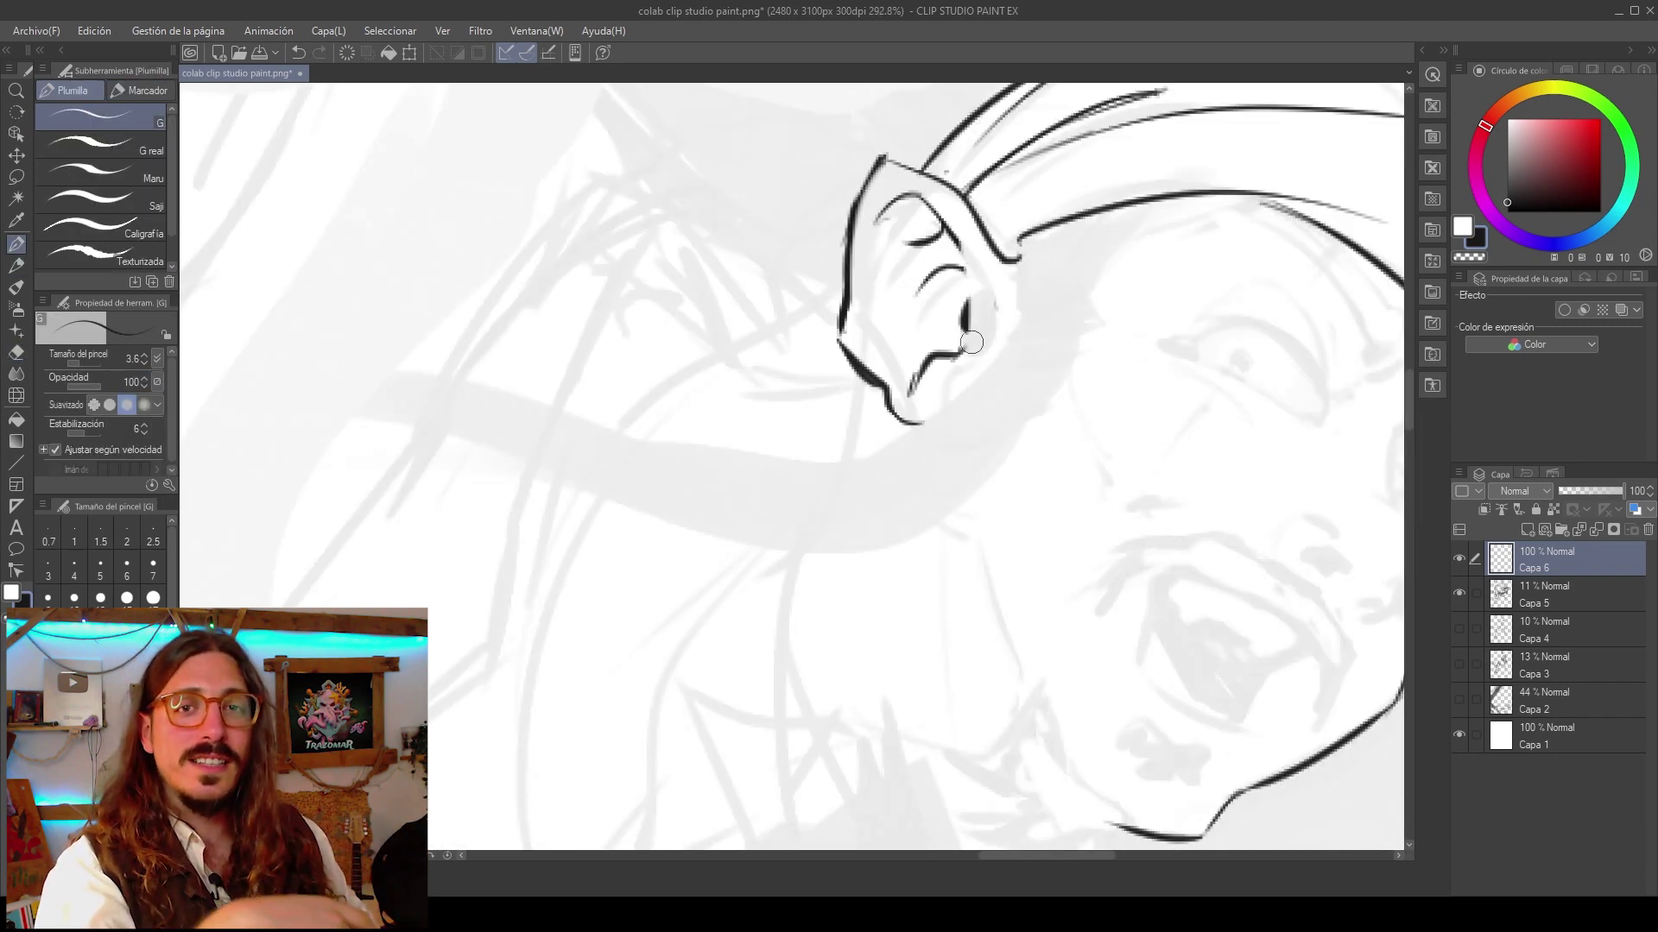
scroll(984, 278, "up", 2)
left_click_drag(932, 359, 905, 400)
left_click_drag(979, 272, 950, 285)
scroll(819, 408, "down", 2)
left_click_drag(816, 313, 829, 432)
Ink the nose with dark nostrils and the brow area of the far eye.
scroll(829, 414, "down", 3)
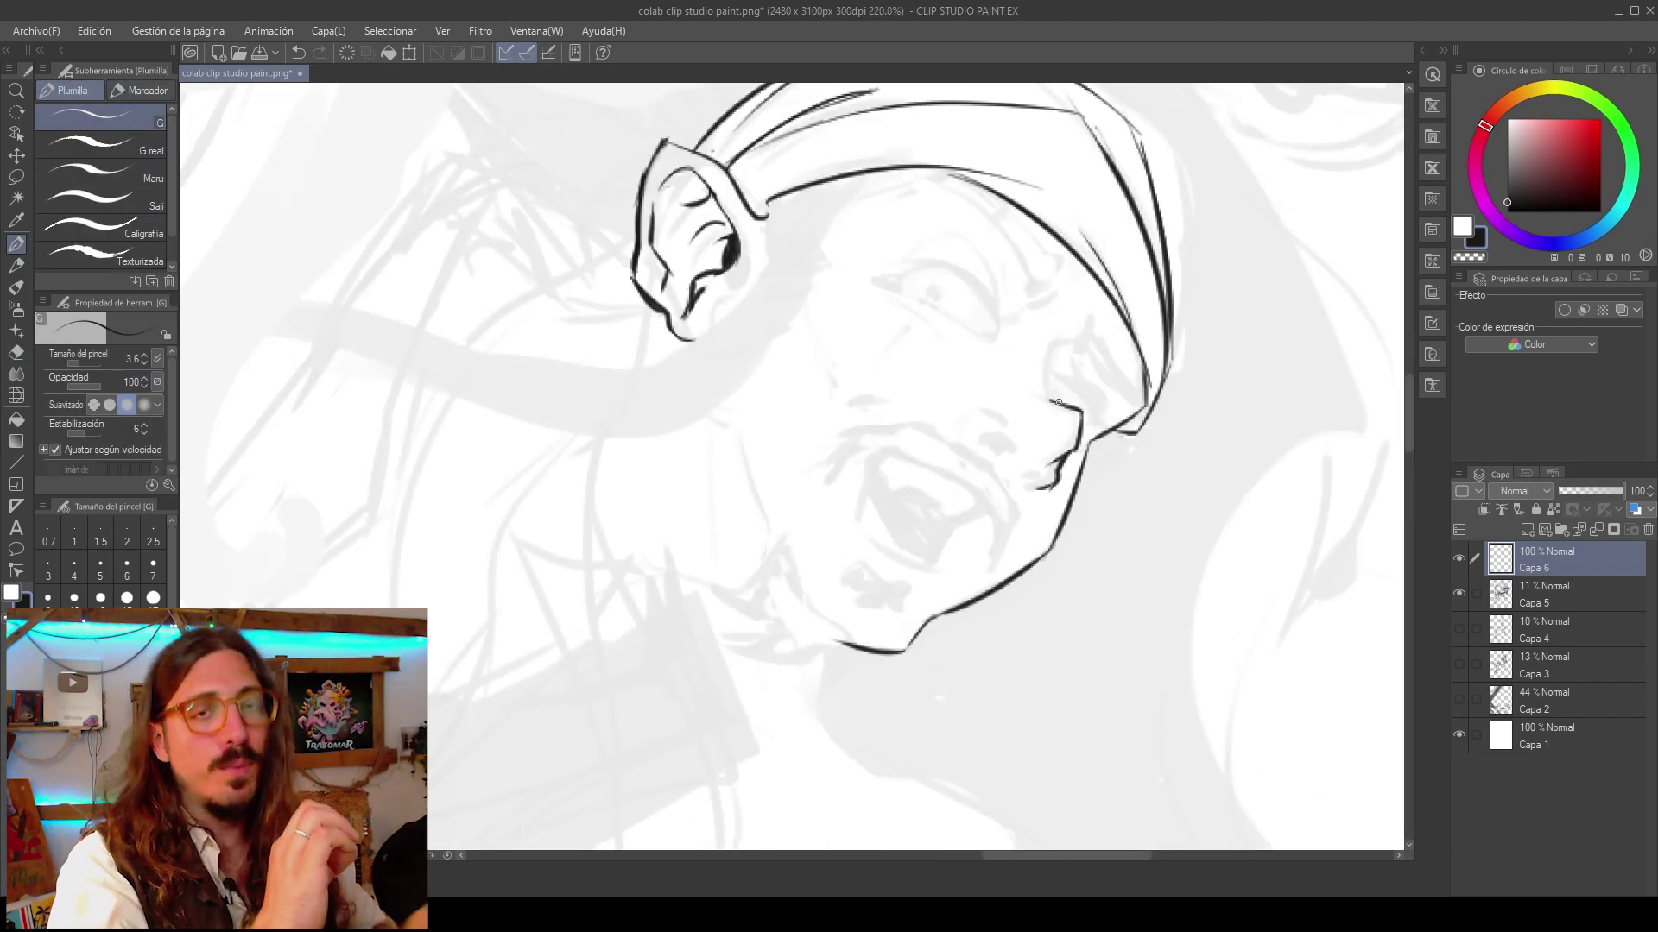
scroll(949, 427, "down", 1)
left_click_drag(984, 325, 1025, 316)
left_click_drag(991, 336, 1028, 323)
mouse_move(988, 341)
left_mouse_down()
mouse_move(1025, 327)
mouse_move(1026, 362)
left_mouse_up()
left_click_drag(1043, 369, 1033, 401)
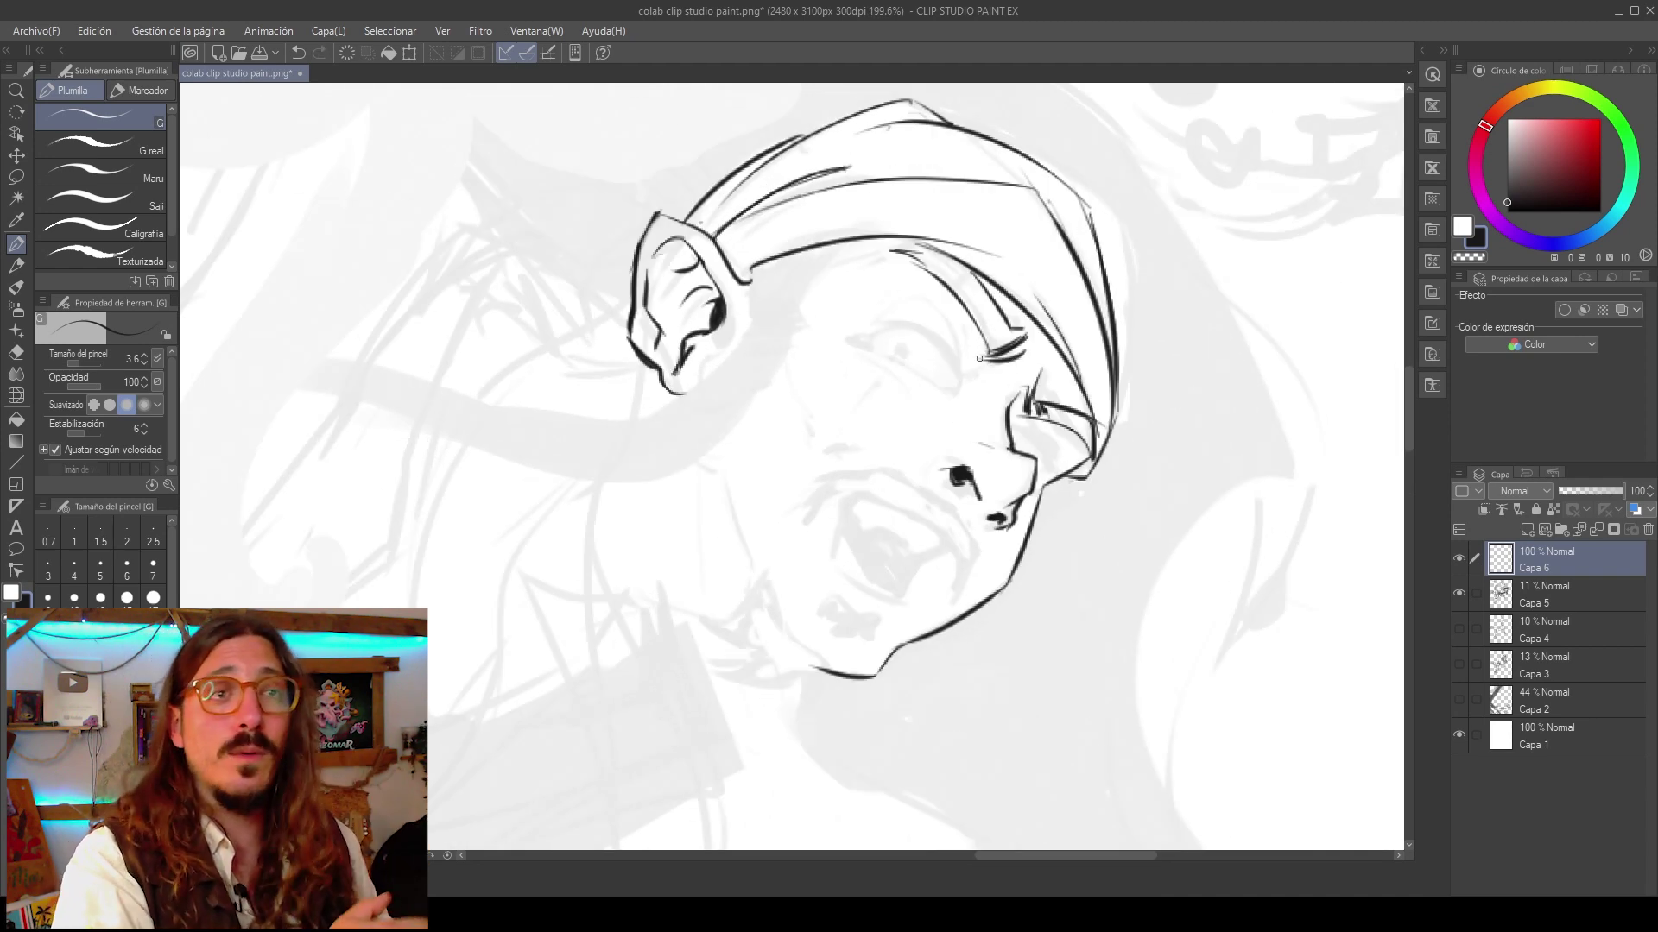
Ink the raised near eyebrow beneath the edge of the headscarf.
left_click_drag(953, 295, 1038, 371)
scroll(931, 358, "down", 16)
scroll(939, 355, "up", 16)
left_click_drag(880, 295, 983, 387)
scroll(1001, 332, "up", 4)
left_click_drag(850, 253, 949, 366)
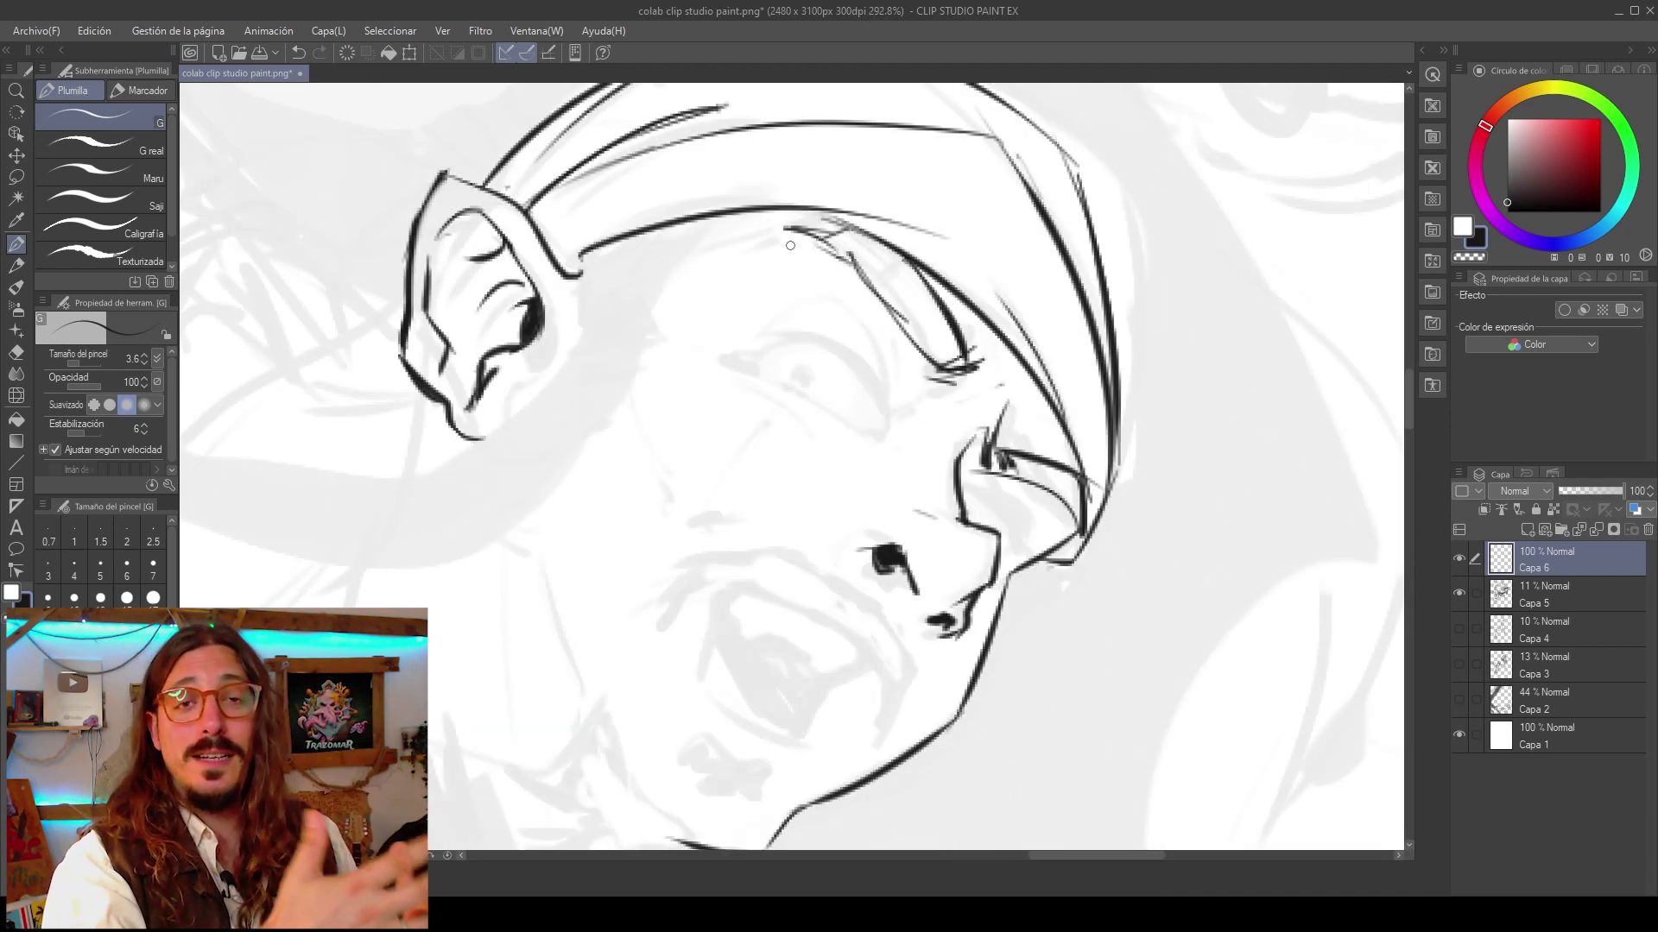
Ink the eyes with thick lids, an upper crease and a dark pupil in the near eye.
scroll(790, 245, "down", 2)
scroll(872, 370, "up", 4)
left_click_drag(684, 316, 815, 401)
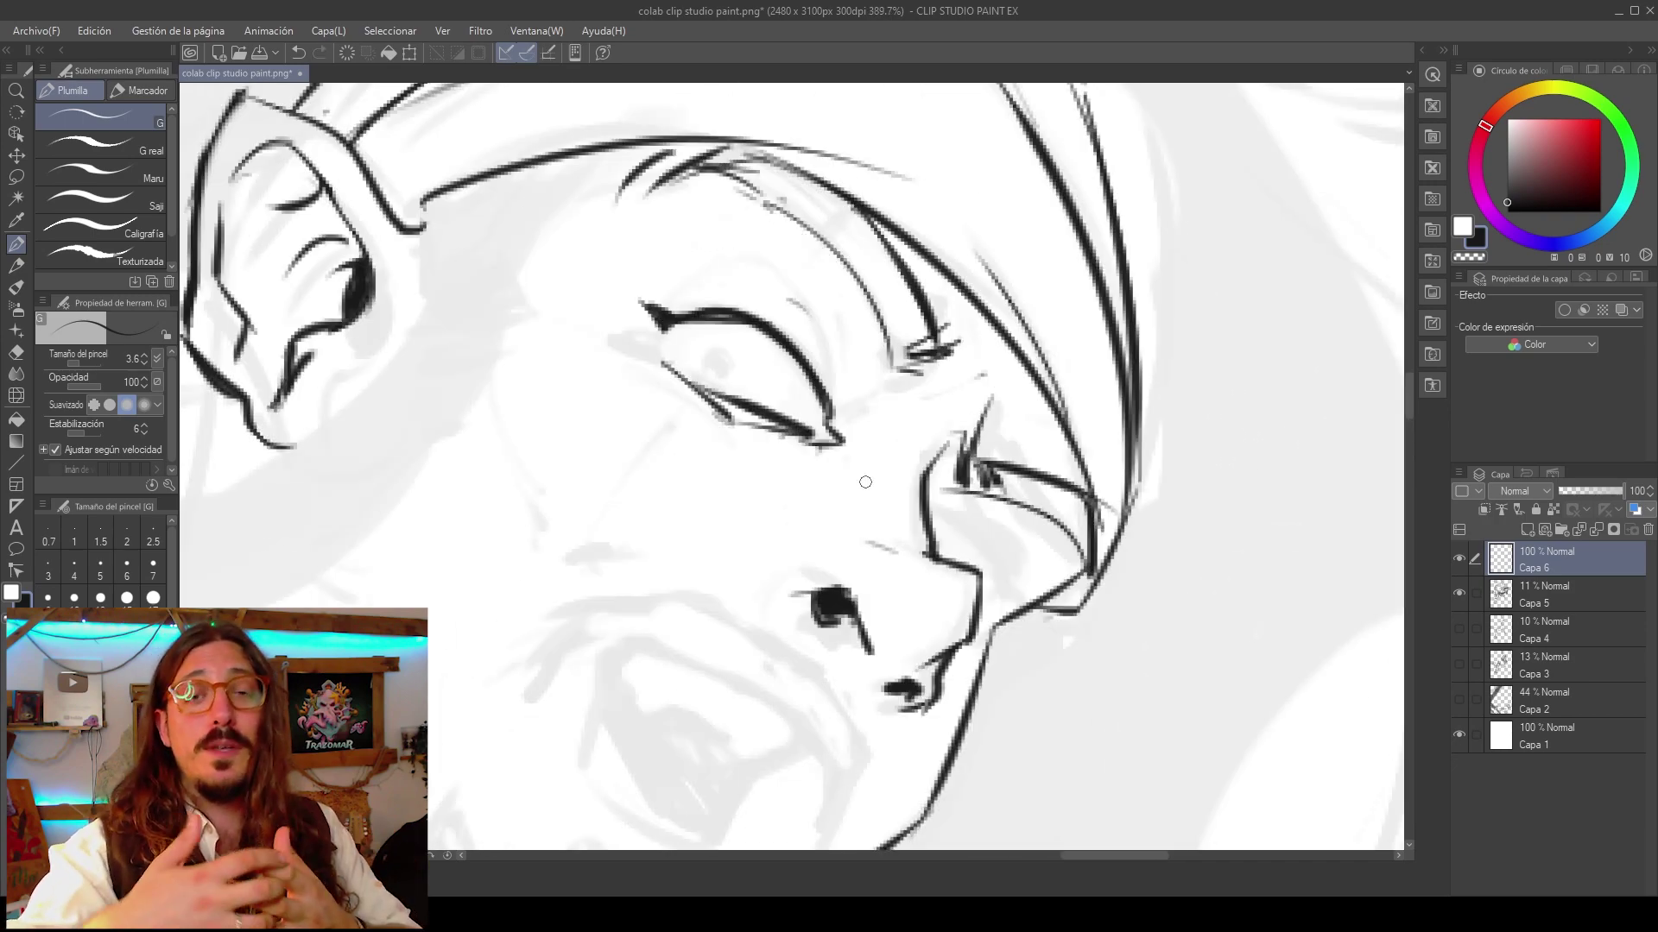
scroll(865, 482, "down", 1)
scroll(697, 379, "up", 1)
scroll(859, 393, "down", 6)
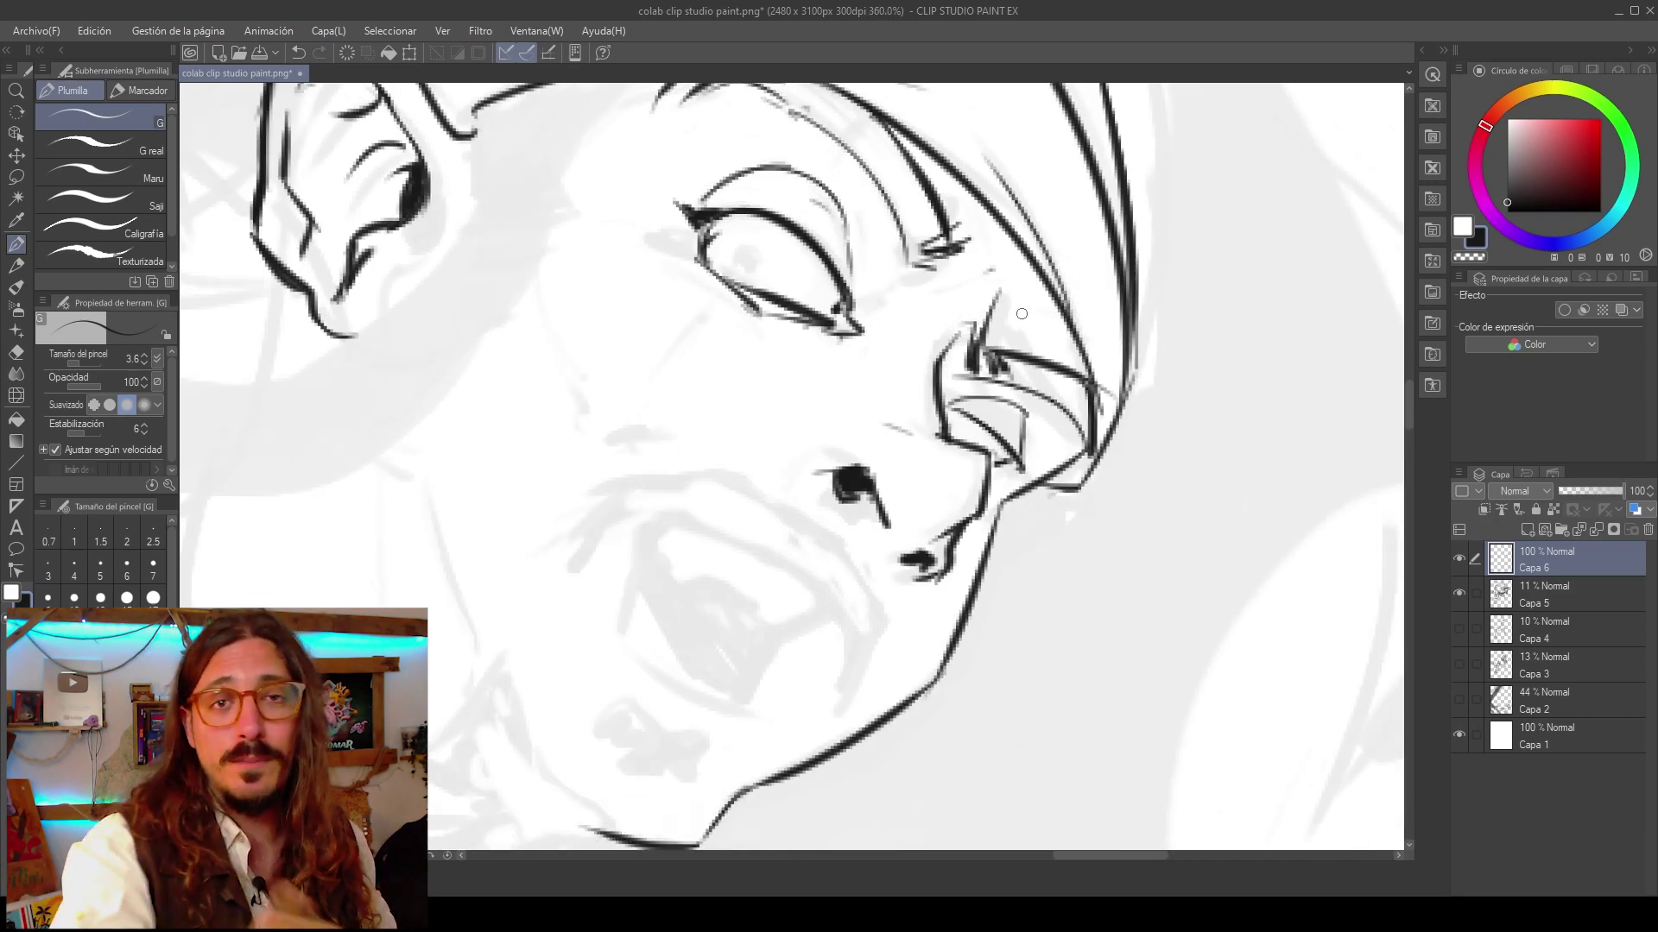
scroll(820, 406, "up", 4)
scroll(863, 371, "down", 3)
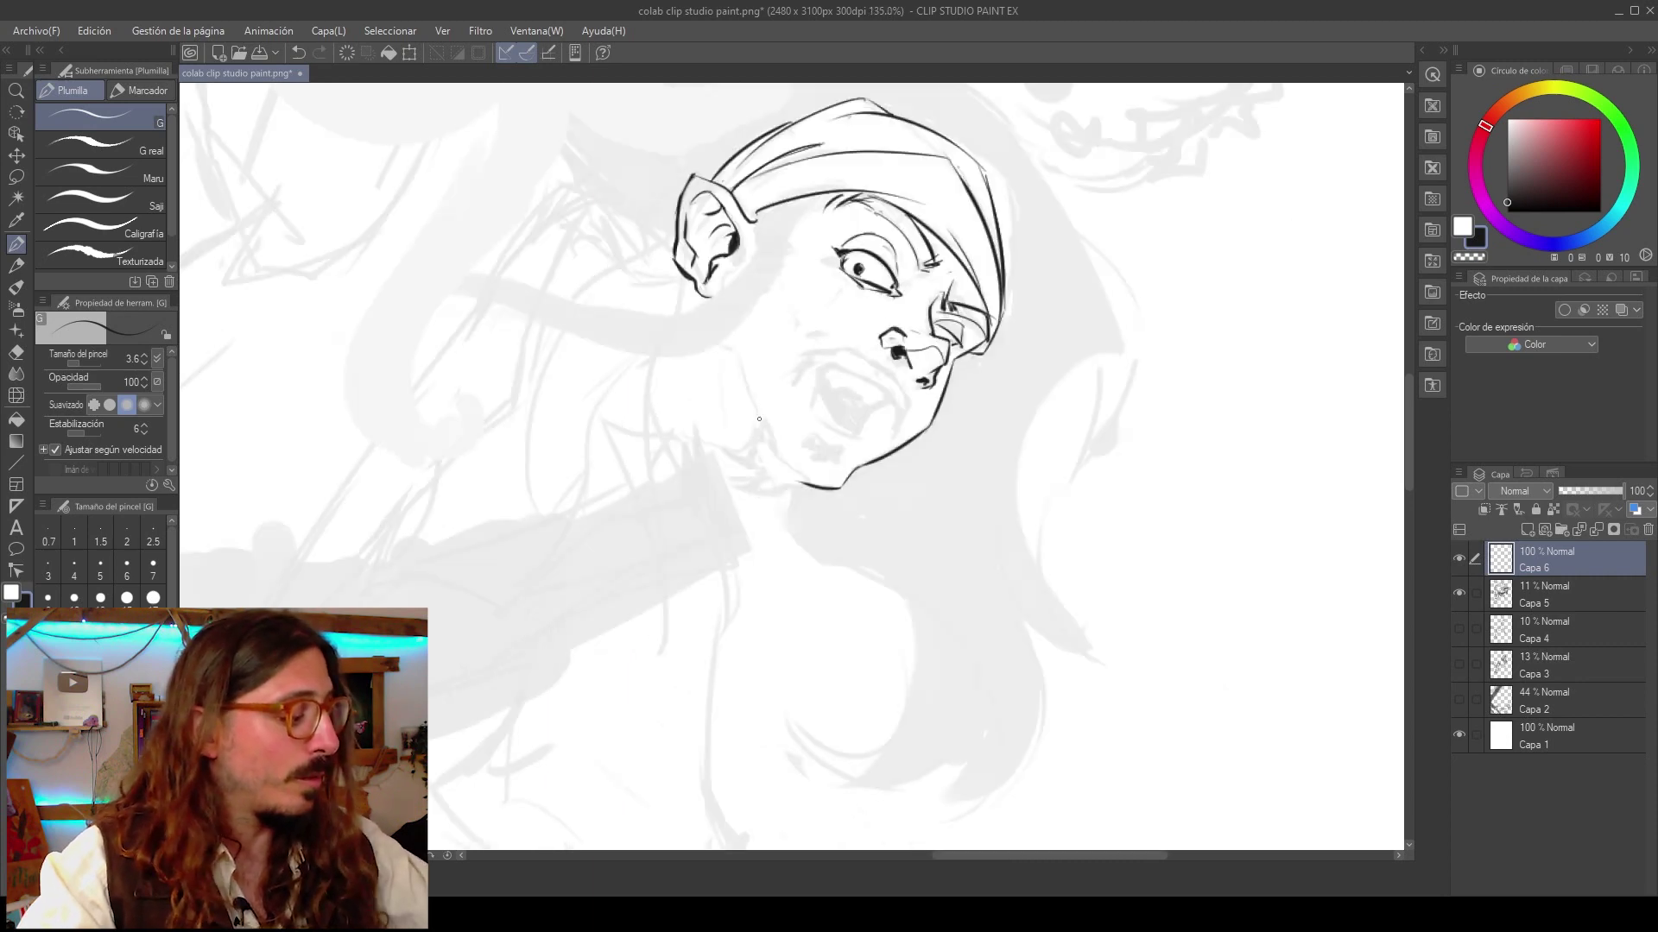
Ink the creases around the near eye and the two halves of the moustache.
scroll(906, 362, "up", 3)
scroll(946, 345, "down", 1)
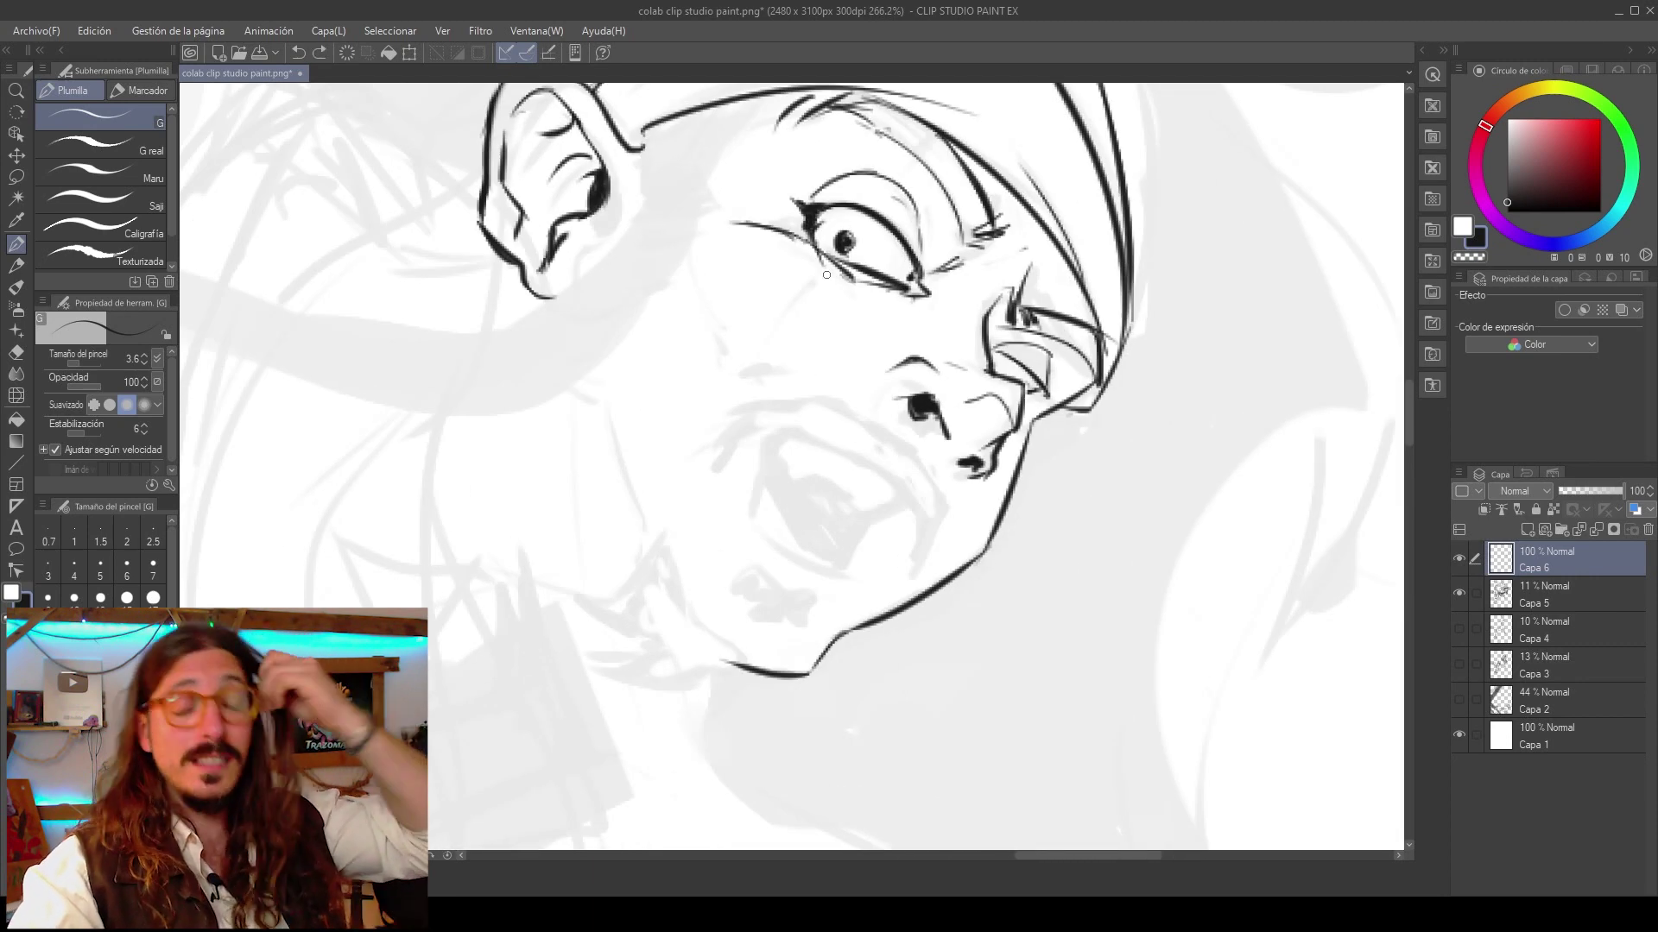
scroll(900, 496, "down", 4)
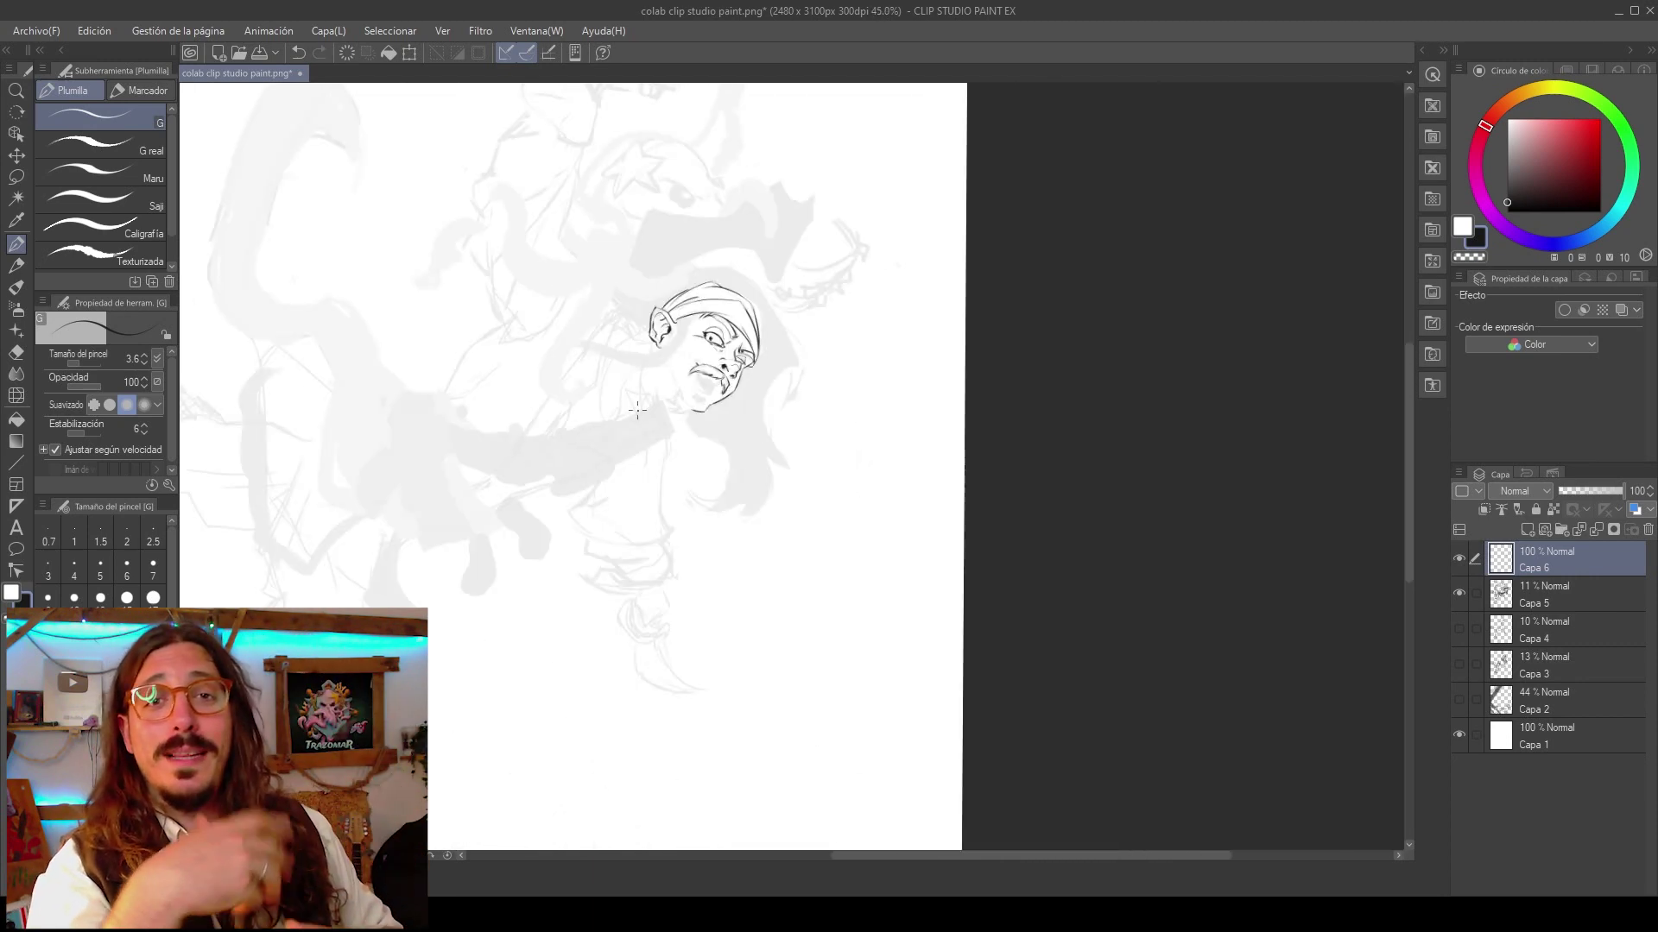
scroll(755, 265, "up", 5)
scroll(775, 237, "down", 1)
left_click_drag(727, 274, 723, 347)
left_click_drag(695, 205, 732, 233)
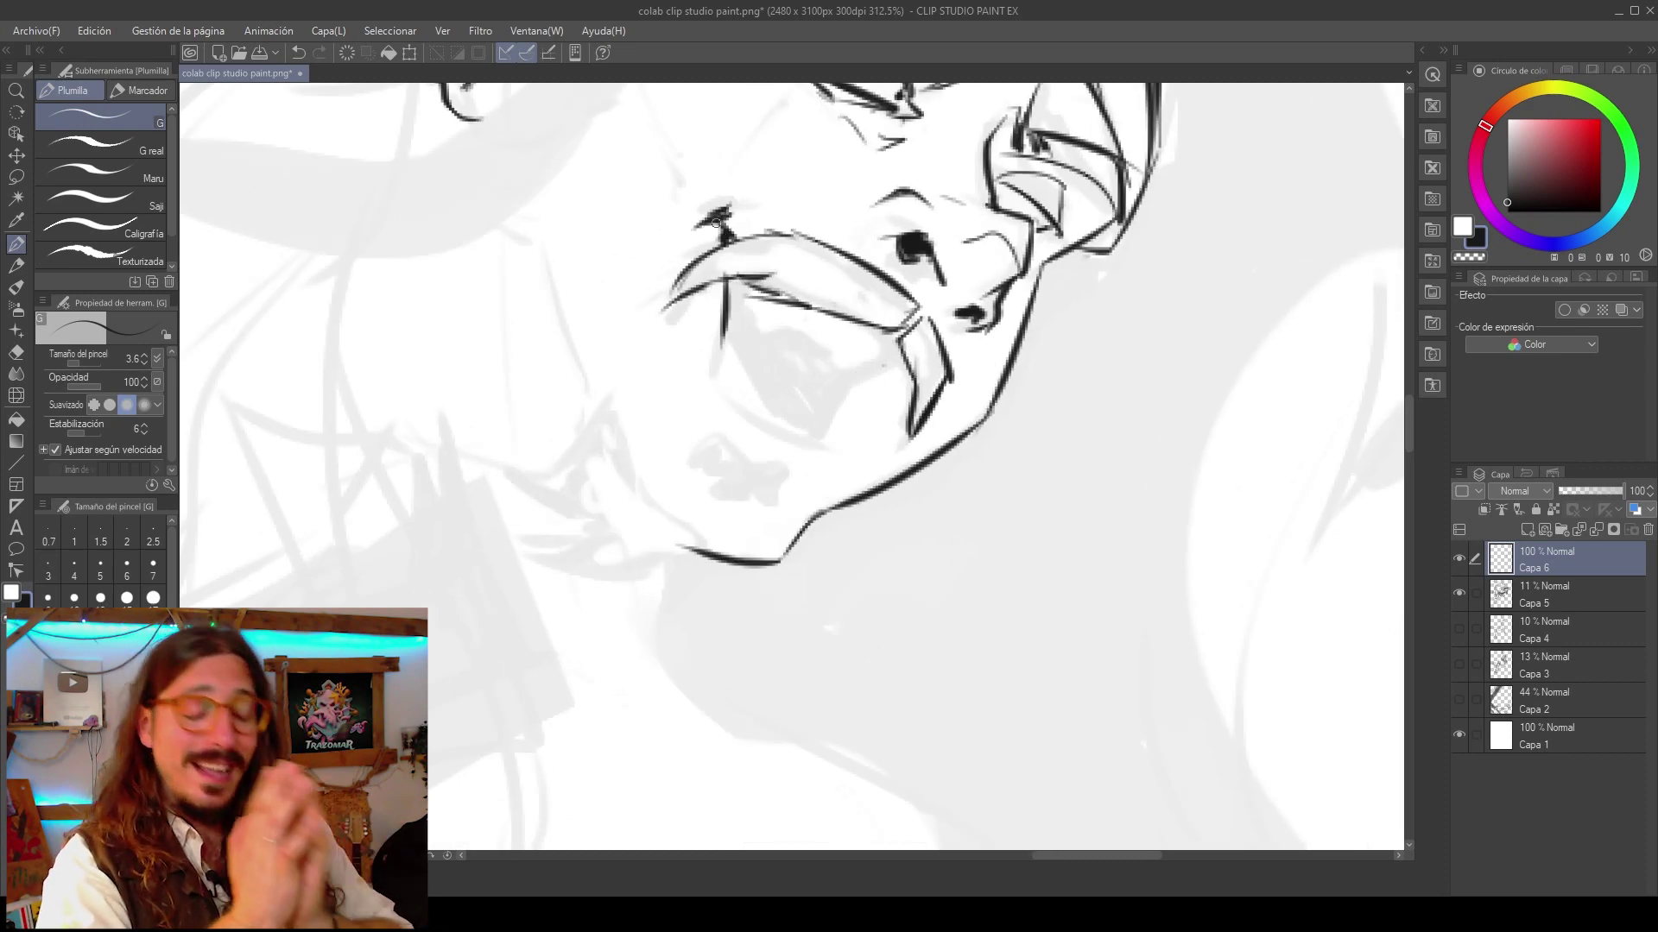
Ink the open mouth with teeth and lower lip, and fill its interior with solid black.
scroll(790, 440, "down", 3)
scroll(760, 332, "up", 3)
left_click_drag(770, 343, 761, 331)
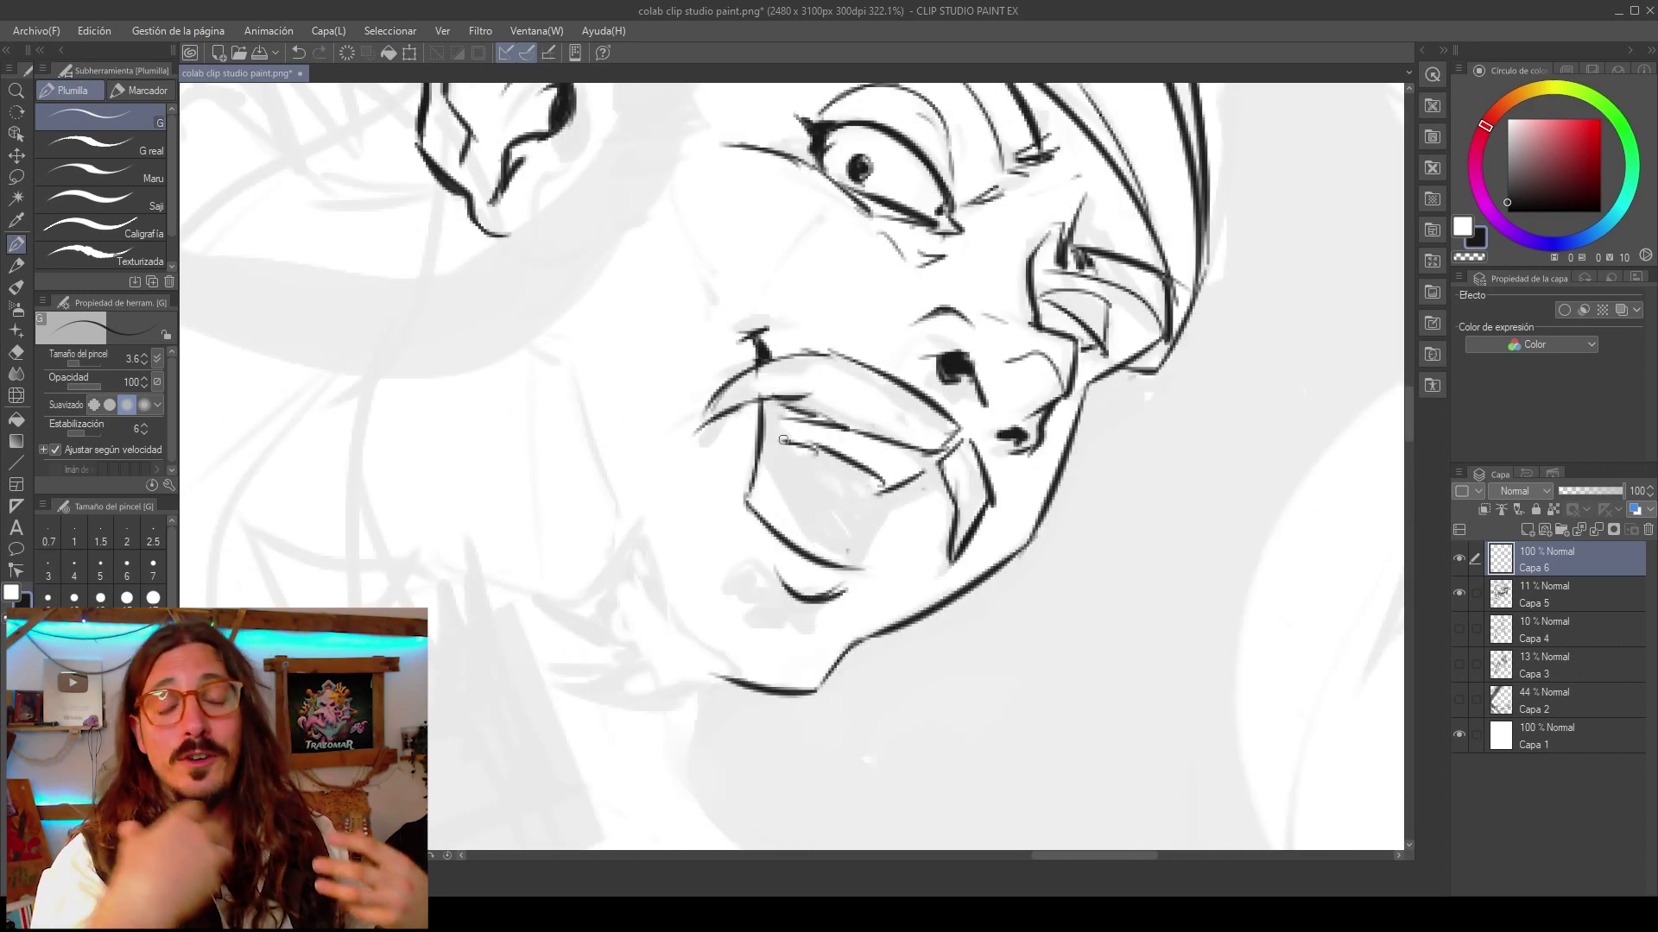
left_click_drag(815, 459, 864, 468)
scroll(950, 397, "down", 8)
key("h")
scroll(552, 356, "up", 8)
left_click_drag(658, 341, 623, 406)
mouse_move(499, 371)
left_mouse_down()
mouse_move(573, 423)
mouse_move(609, 402)
left_mouse_up()
scroll(645, 397, "down", 1)
scroll(612, 411, "down", 5)
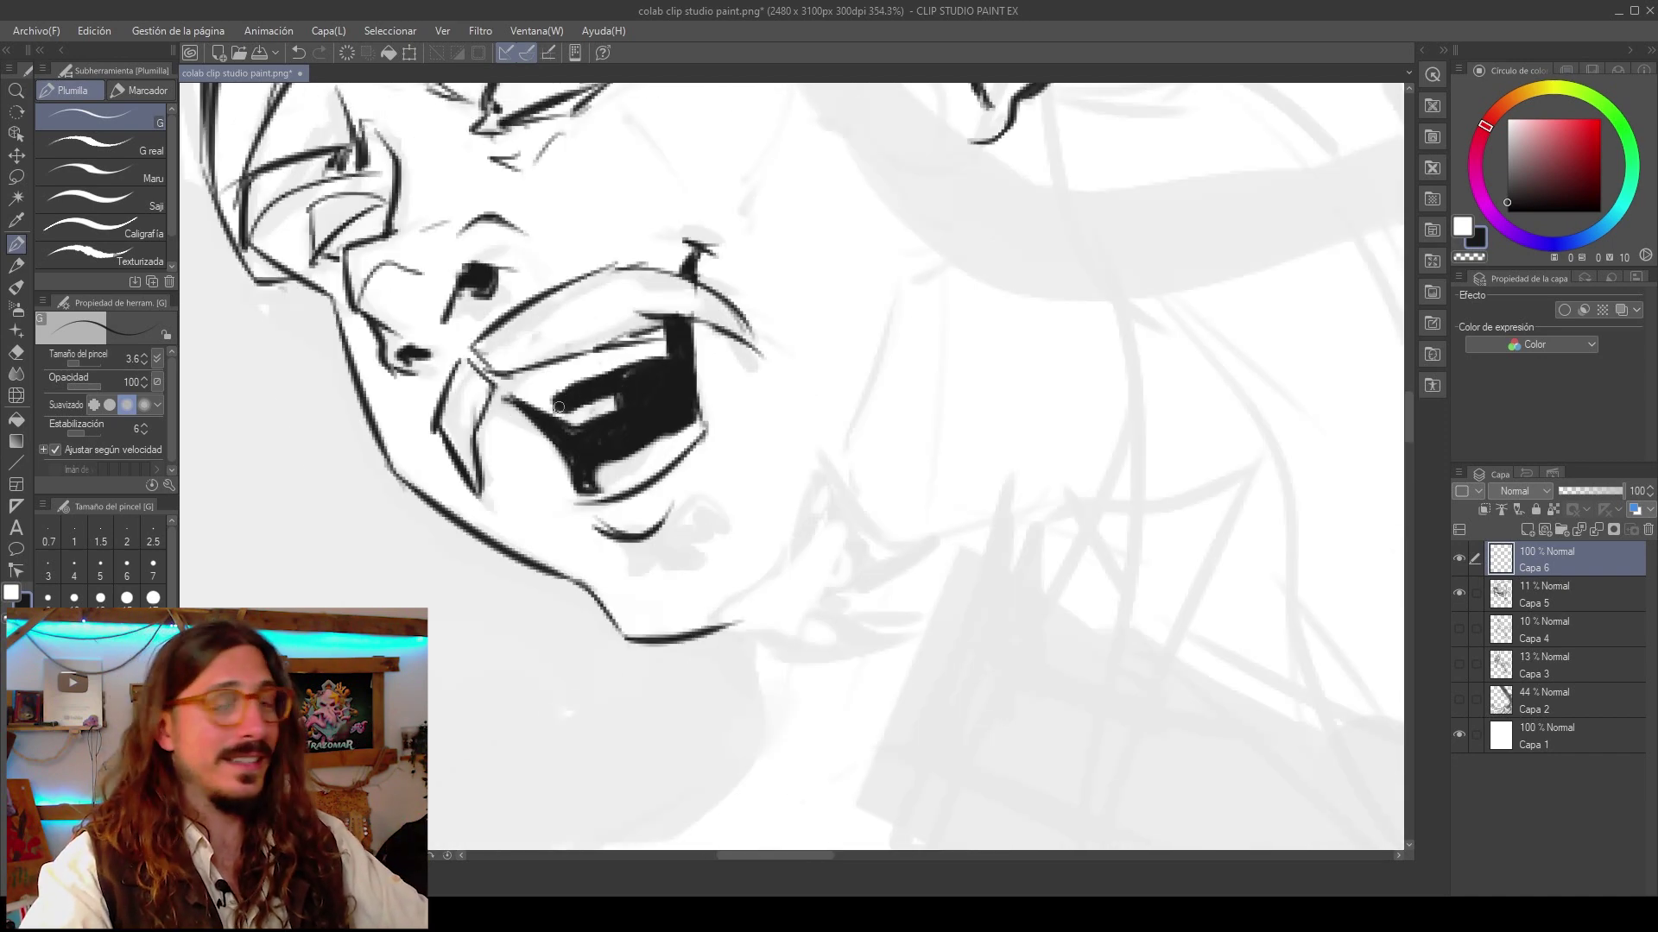
Ink the hairline curving down the side of the face from the headscarf in front of the ear.
scroll(605, 346, "up", 4)
scroll(869, 417, "down", 1)
scroll(869, 417, "up", 1)
left_click_drag(764, 350, 816, 518)
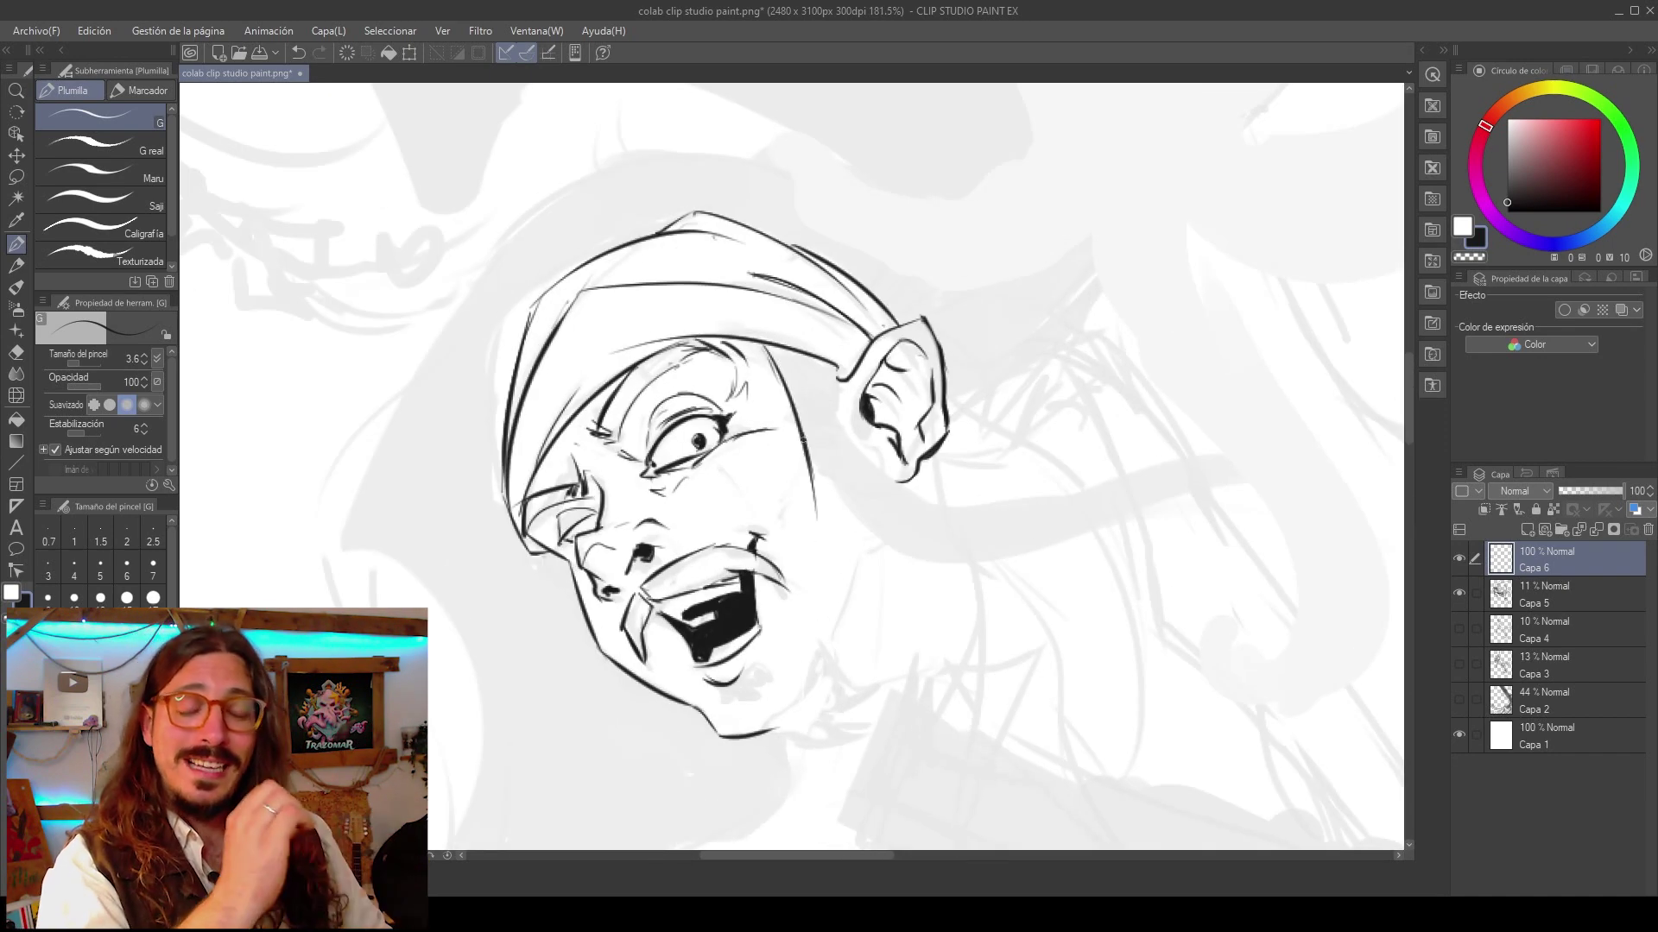
Ink the long wavy lock flowing back from beneath the ear, with thin curled tips.
left_click_drag(1296, 430, 1270, 459)
key("h")
scroll(792, 466, "down", 3)
scroll(922, 432, "up", 3)
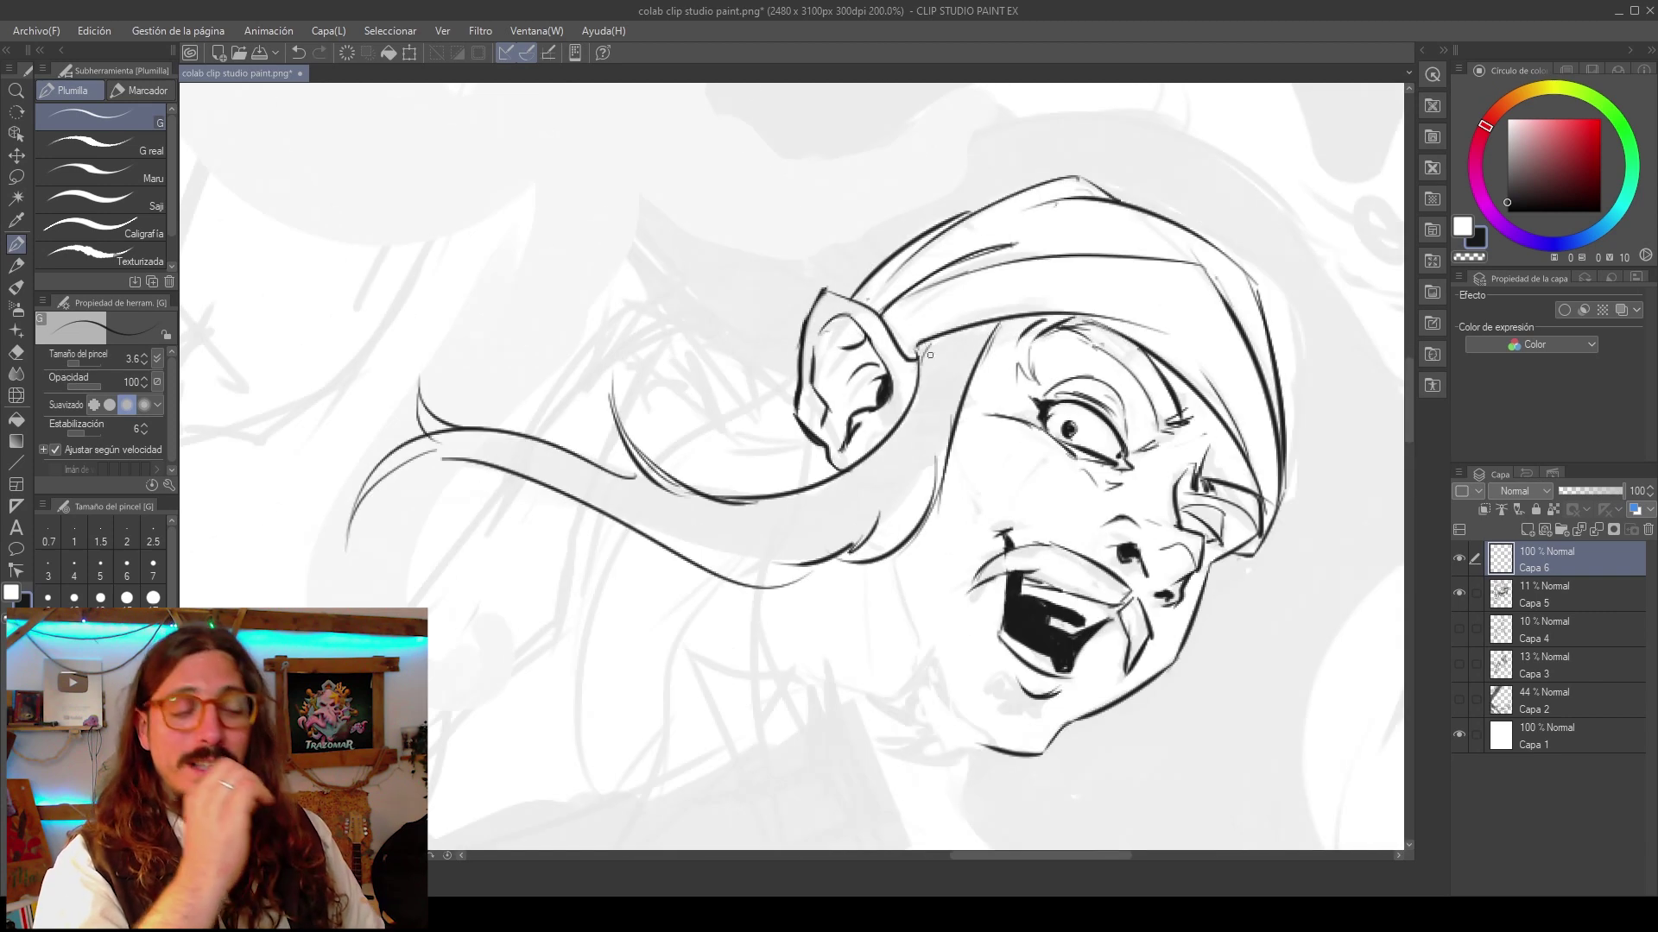
scroll(863, 389, "down", 2)
scroll(864, 509, "up", 2)
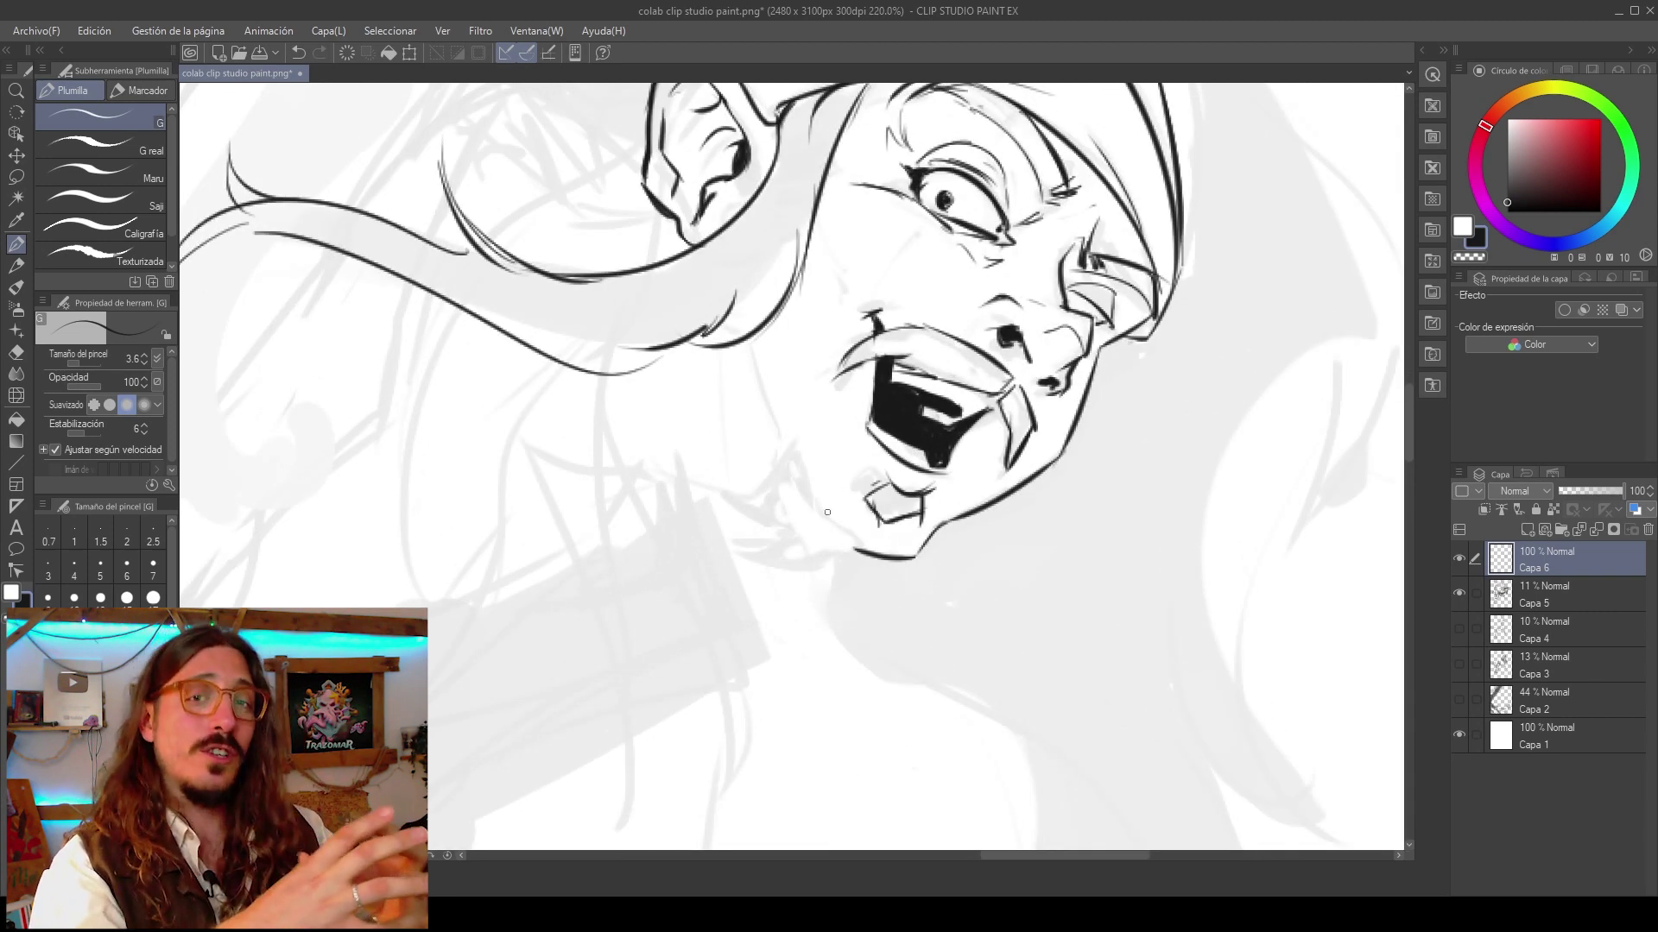
Ink the small chin tuft and the jagged pointed strands of the beard under the jaw.
scroll(827, 512, "down", 1)
left_click_drag(884, 486, 876, 527)
scroll(956, 428, "down", 2)
scroll(906, 328, "up", 2)
left_click_drag(819, 455, 835, 498)
left_click_drag(834, 495, 890, 511)
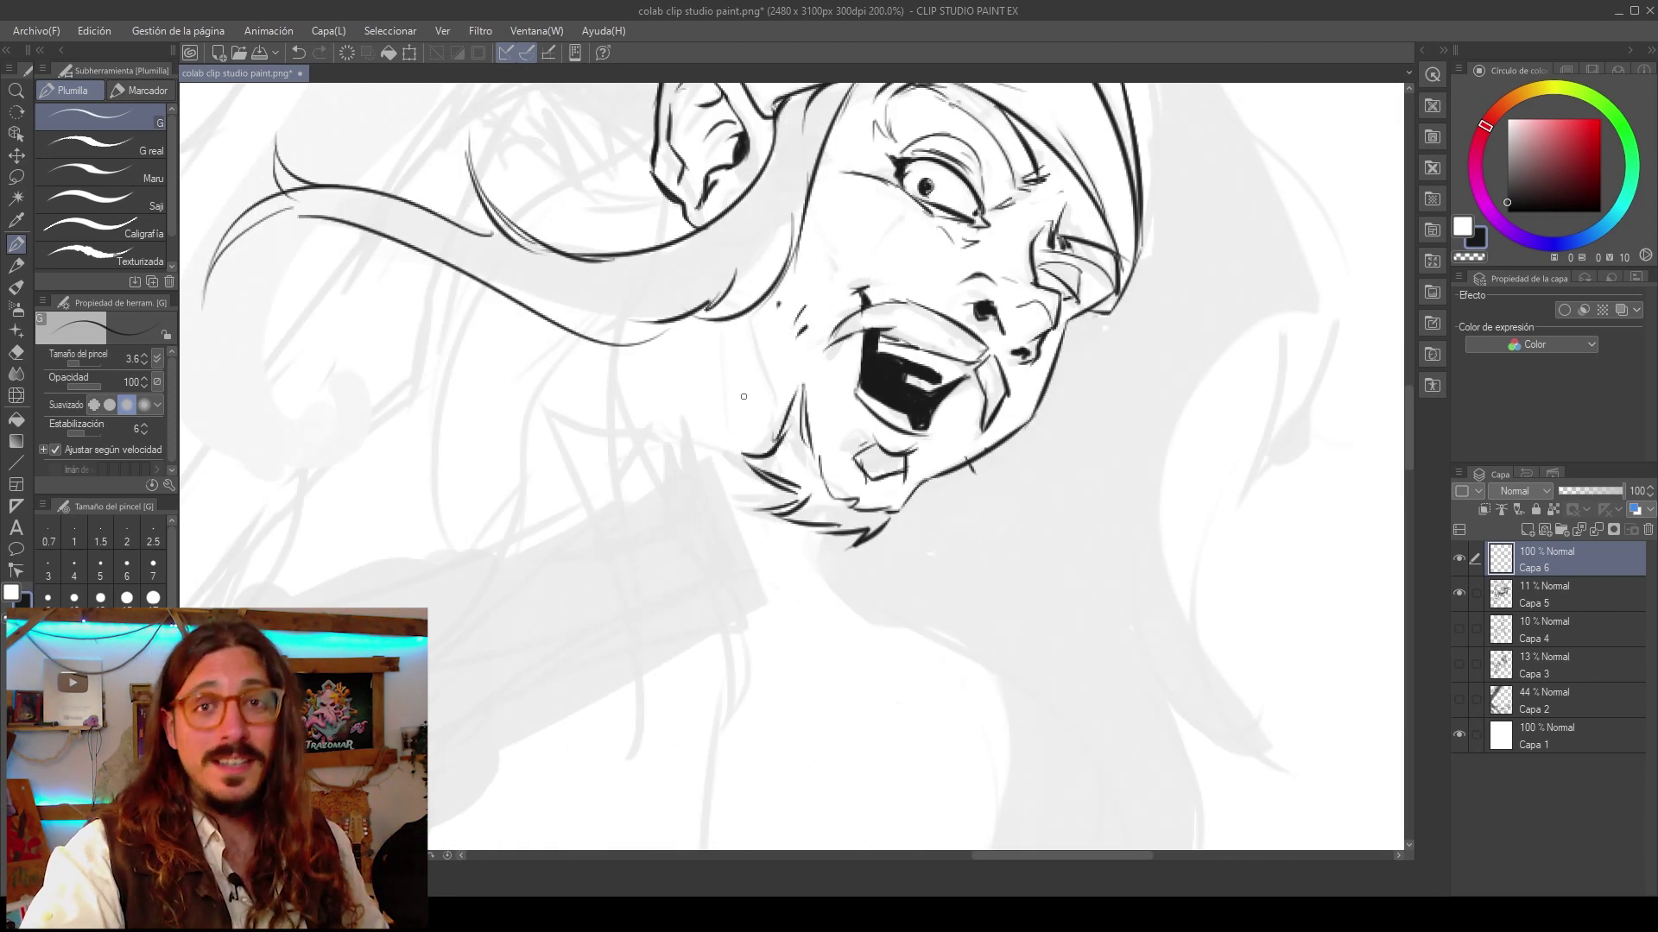
Ink the cheek contour running down to the beard and refine the beard's edge along the jaw.
scroll(760, 397, "down", 8)
scroll(779, 394, "up", 8)
scroll(847, 327, "down", 6)
scroll(898, 282, "up", 6)
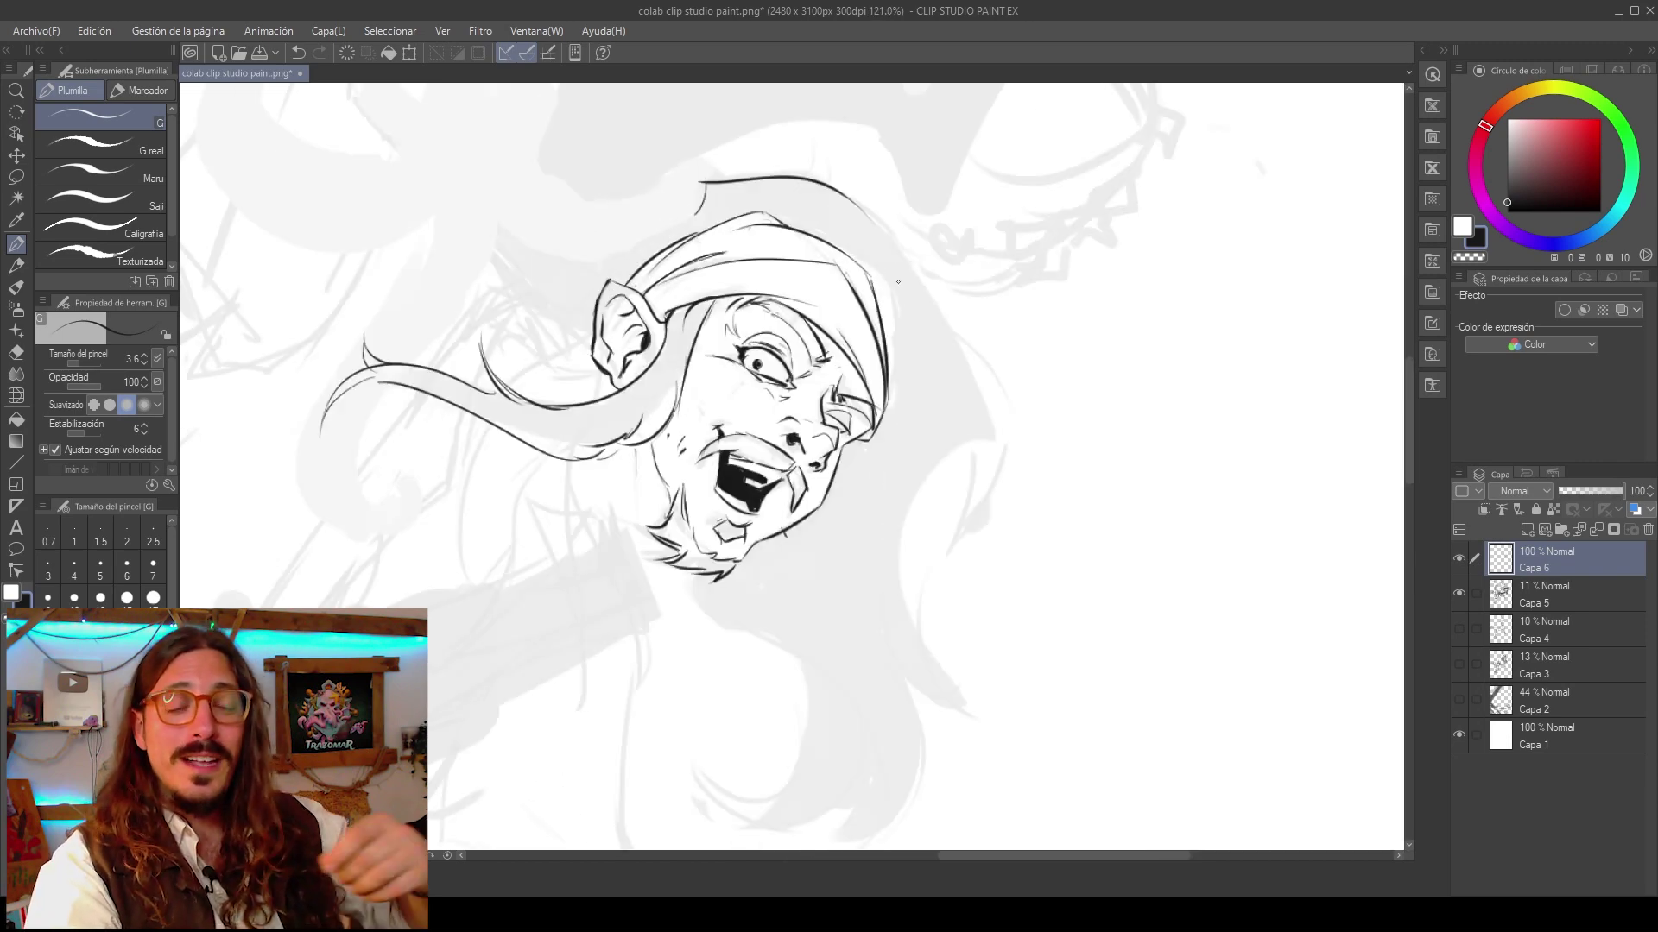
scroll(962, 378, "down", 5)
scroll(876, 472, "up", 8)
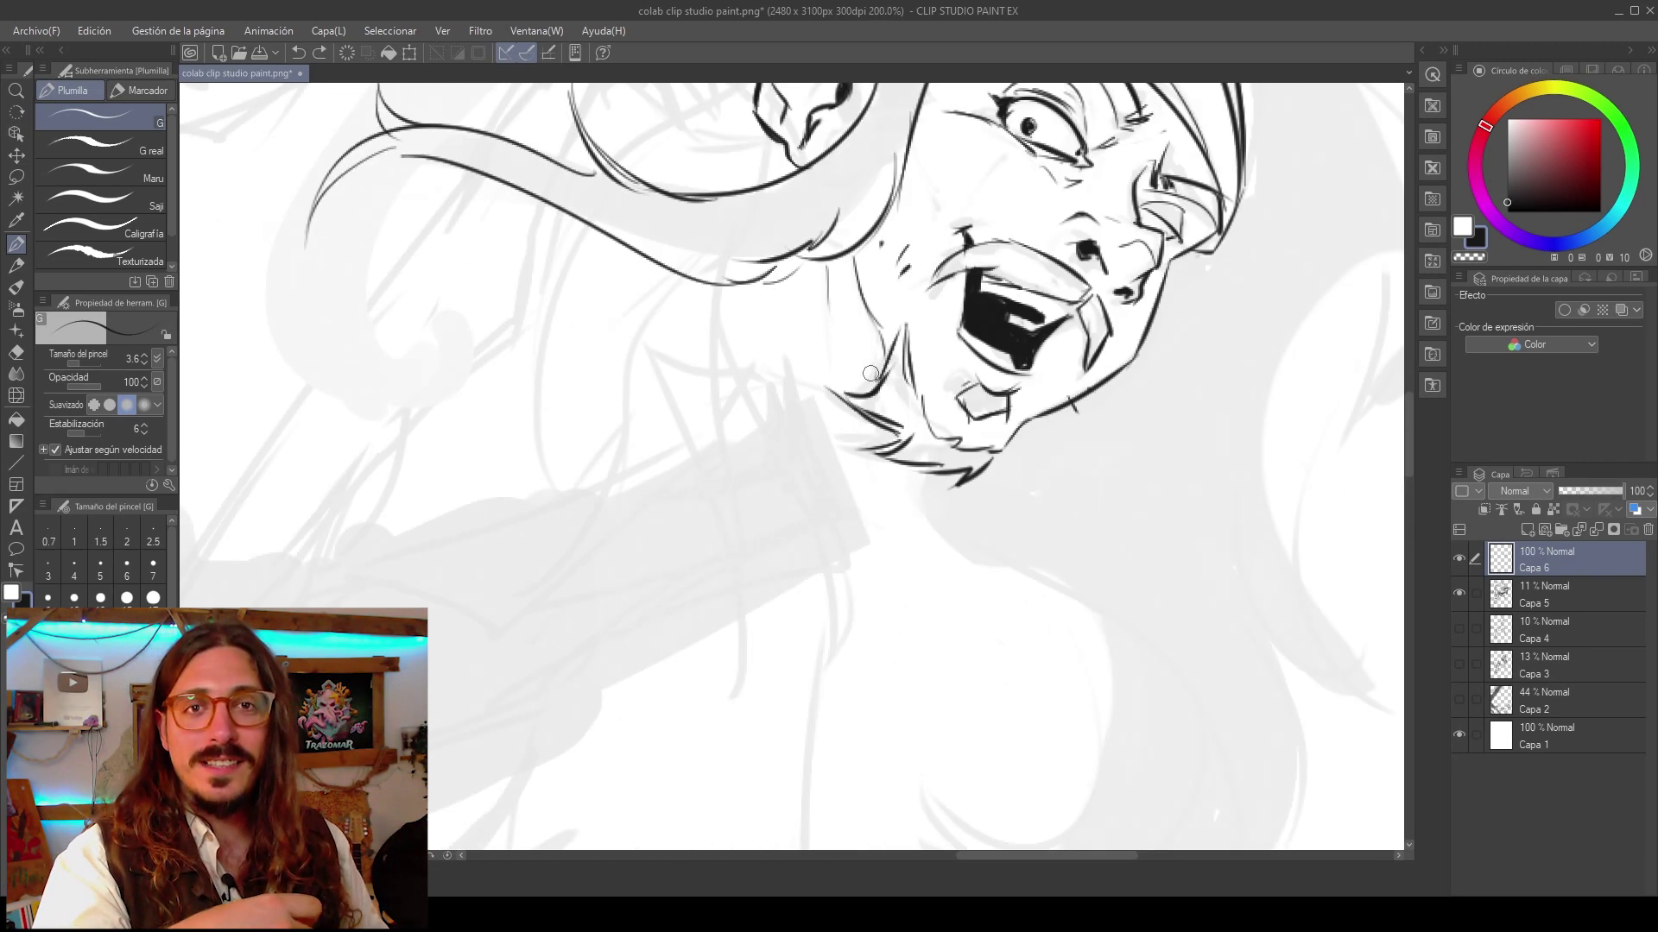
left_click_drag(893, 354, 853, 458)
Ink the long sweeping lower edge of the large grey shape above the headscarf.
scroll(889, 414, "down", 9)
scroll(803, 292, "up", 7)
left_click_drag(635, 287, 924, 222)
left_click_drag(756, 226, 589, 319)
left_click_drag(604, 308, 600, 334)
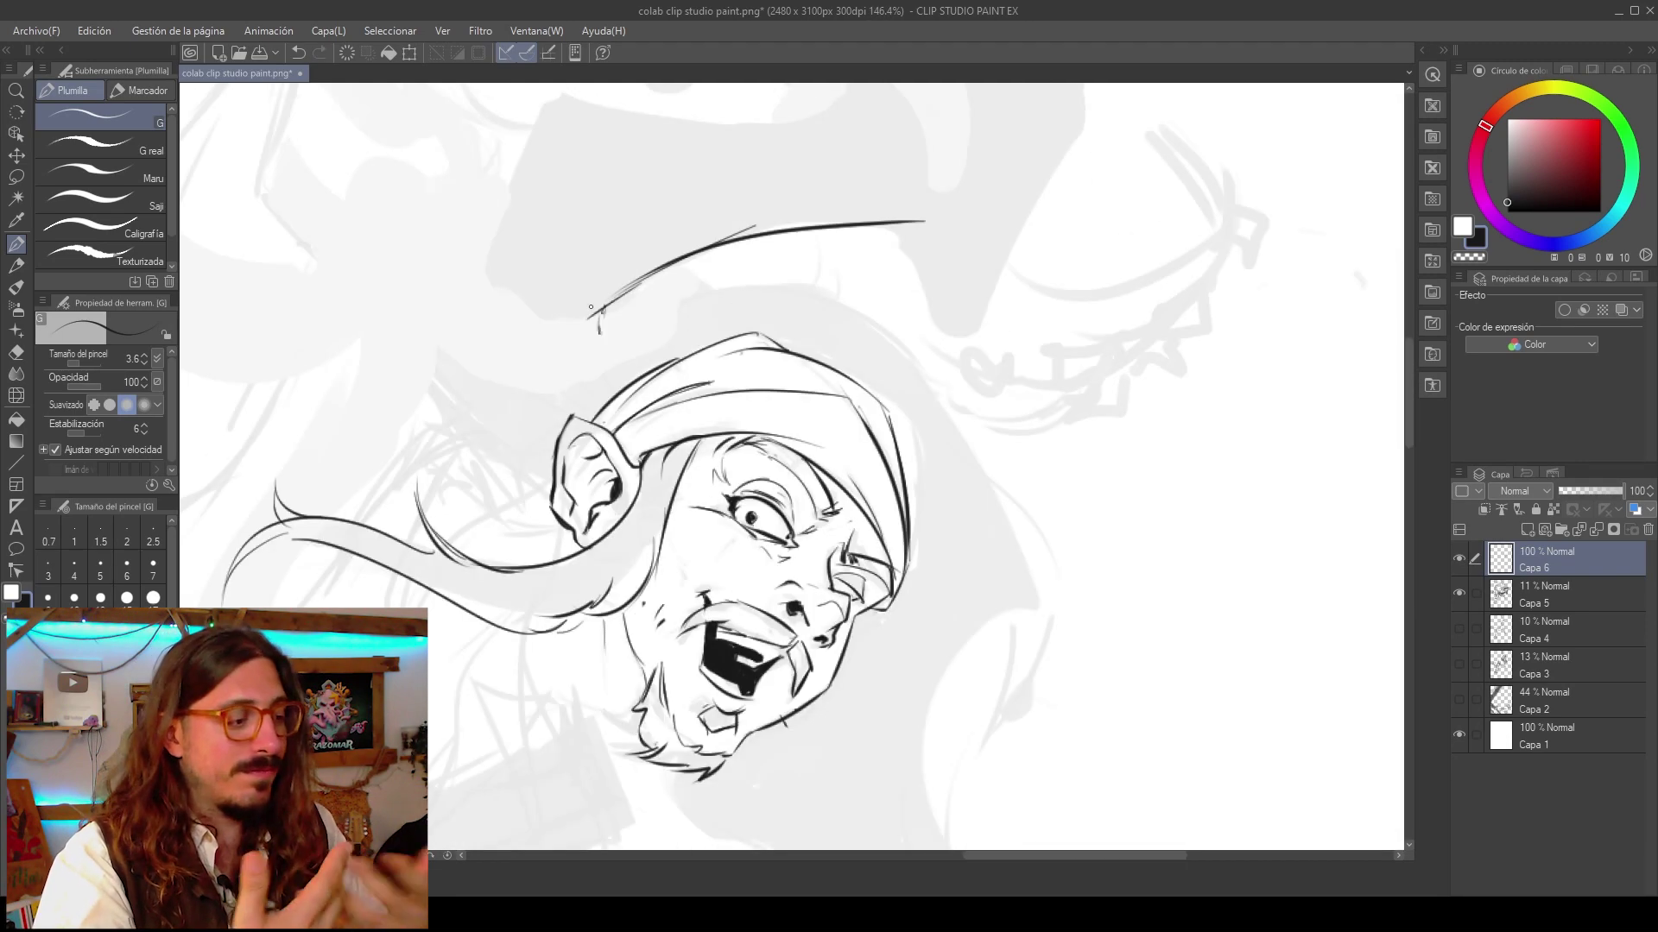
Ink the tentacles behind the head, with a rounded upright section, a curled lower tip and small round suckers.
scroll(910, 576, "down", 3)
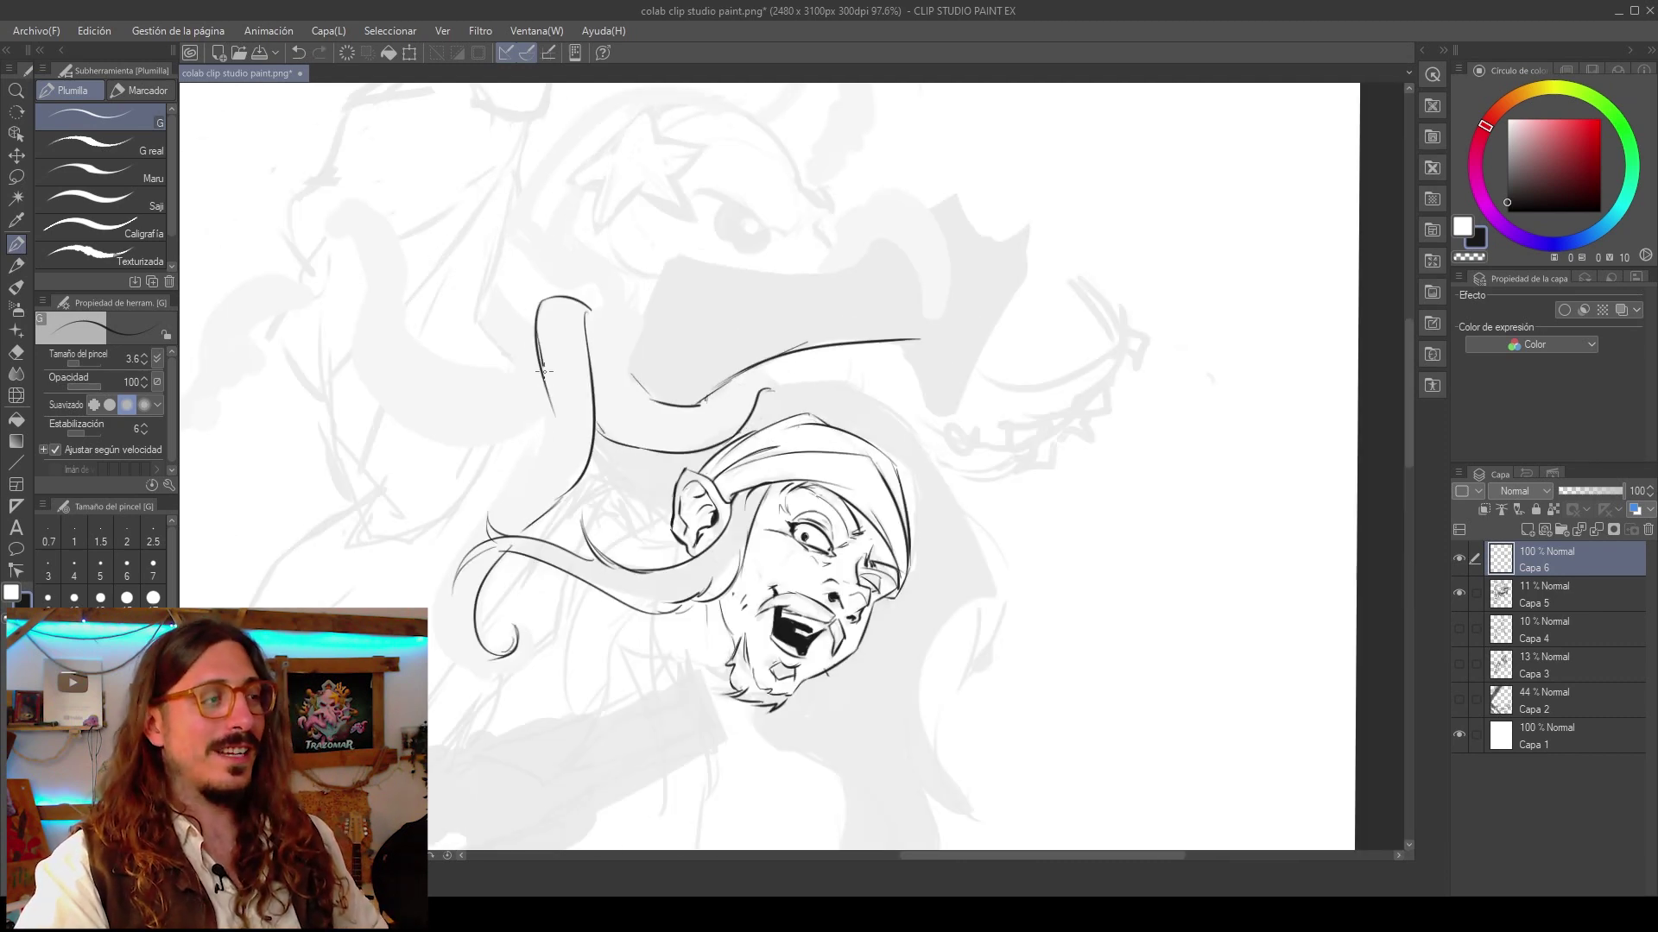
scroll(579, 455, "up", 2)
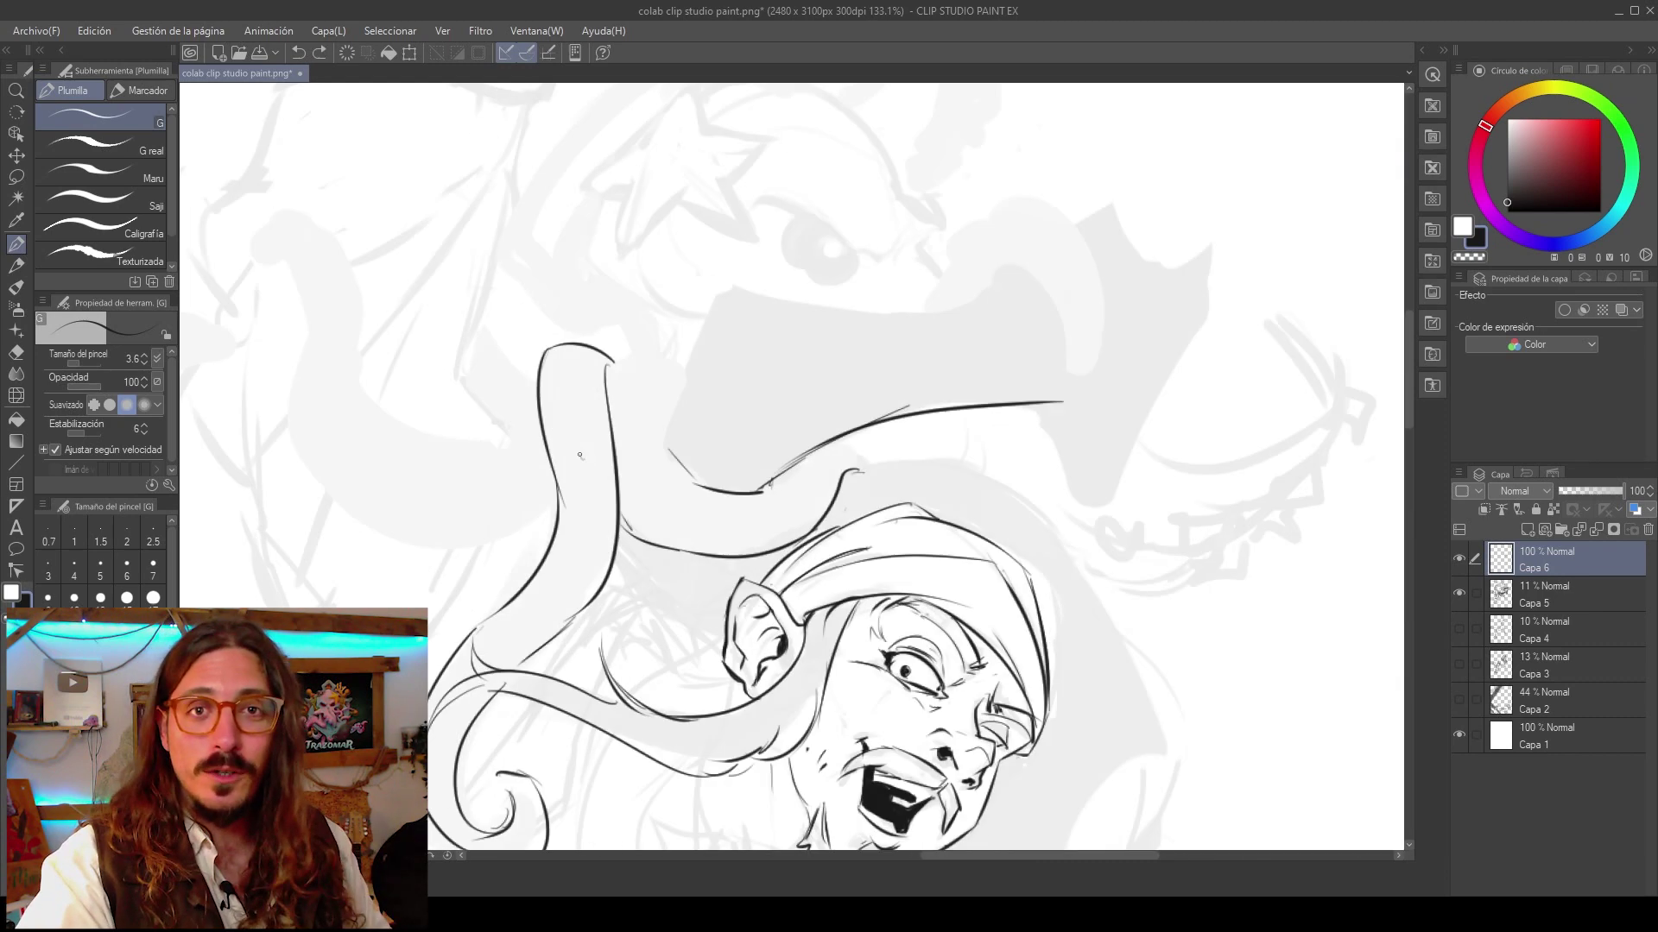
scroll(613, 356, "down", 3)
scroll(656, 553, "up", 3)
scroll(742, 466, "down", 8)
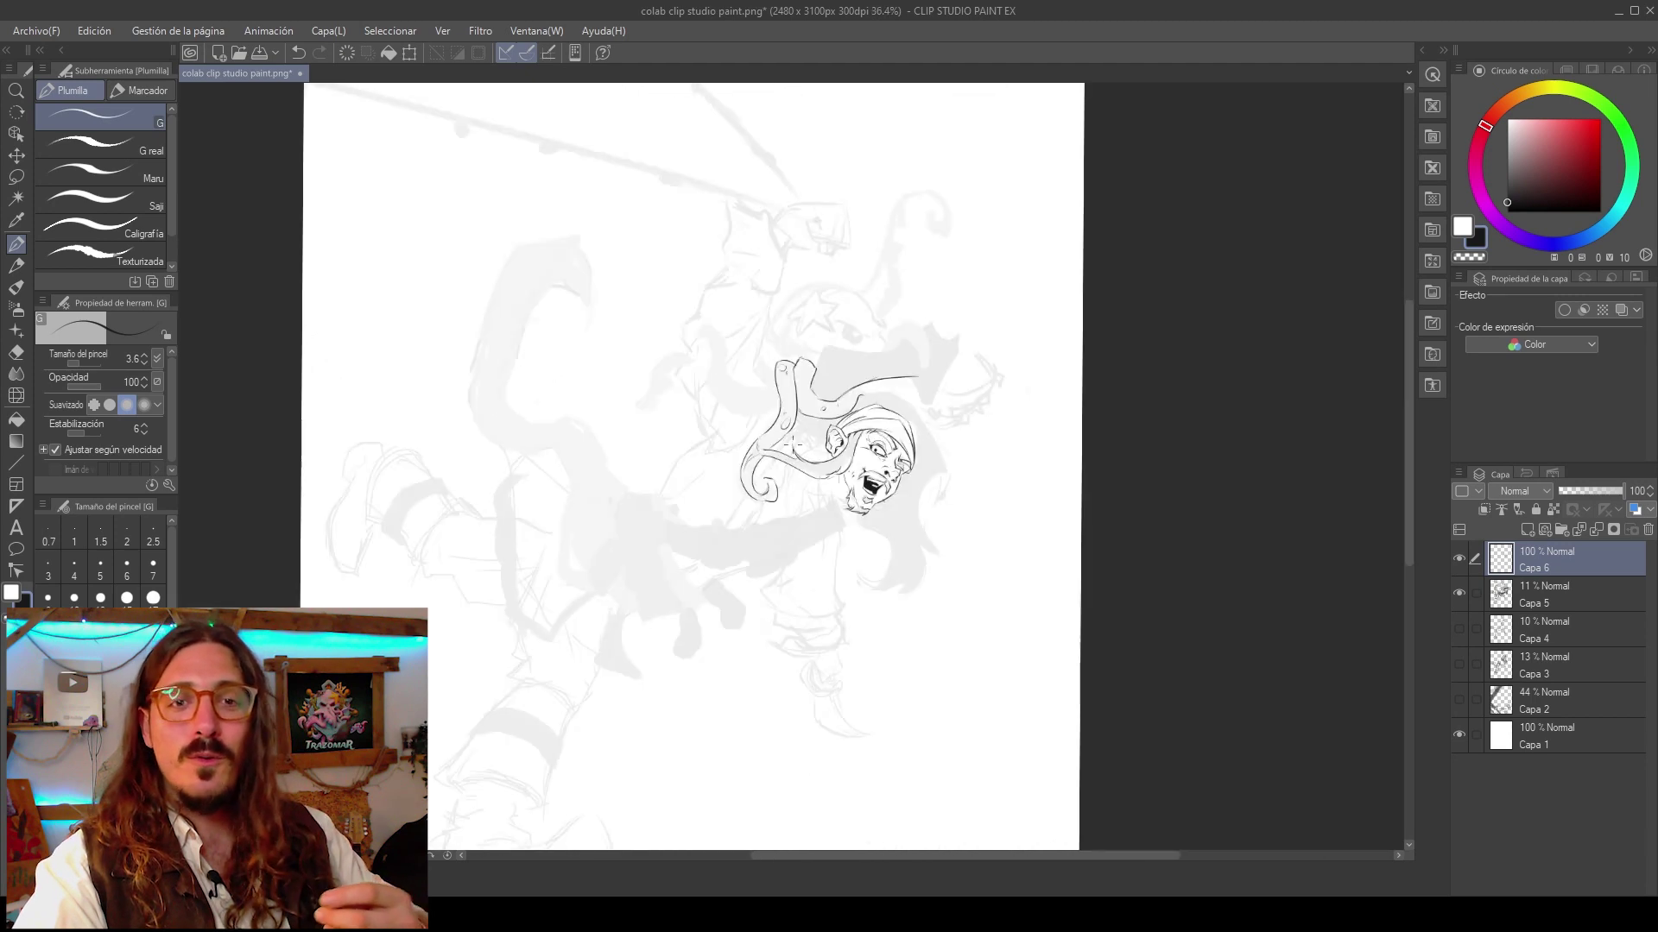
Ink the inner side and the curved upper edge of the large grey shape above the head, ending in a pointed fork.
key("h")
scroll(715, 470, "up", 8)
mouse_move(764, 345)
left_mouse_down()
mouse_move(807, 440)
mouse_move(649, 352)
left_mouse_up()
scroll(515, 569, "down", 2)
scroll(514, 569, "up", 1)
left_click_drag(528, 477, 618, 415)
left_click_drag(452, 285, 743, 570)
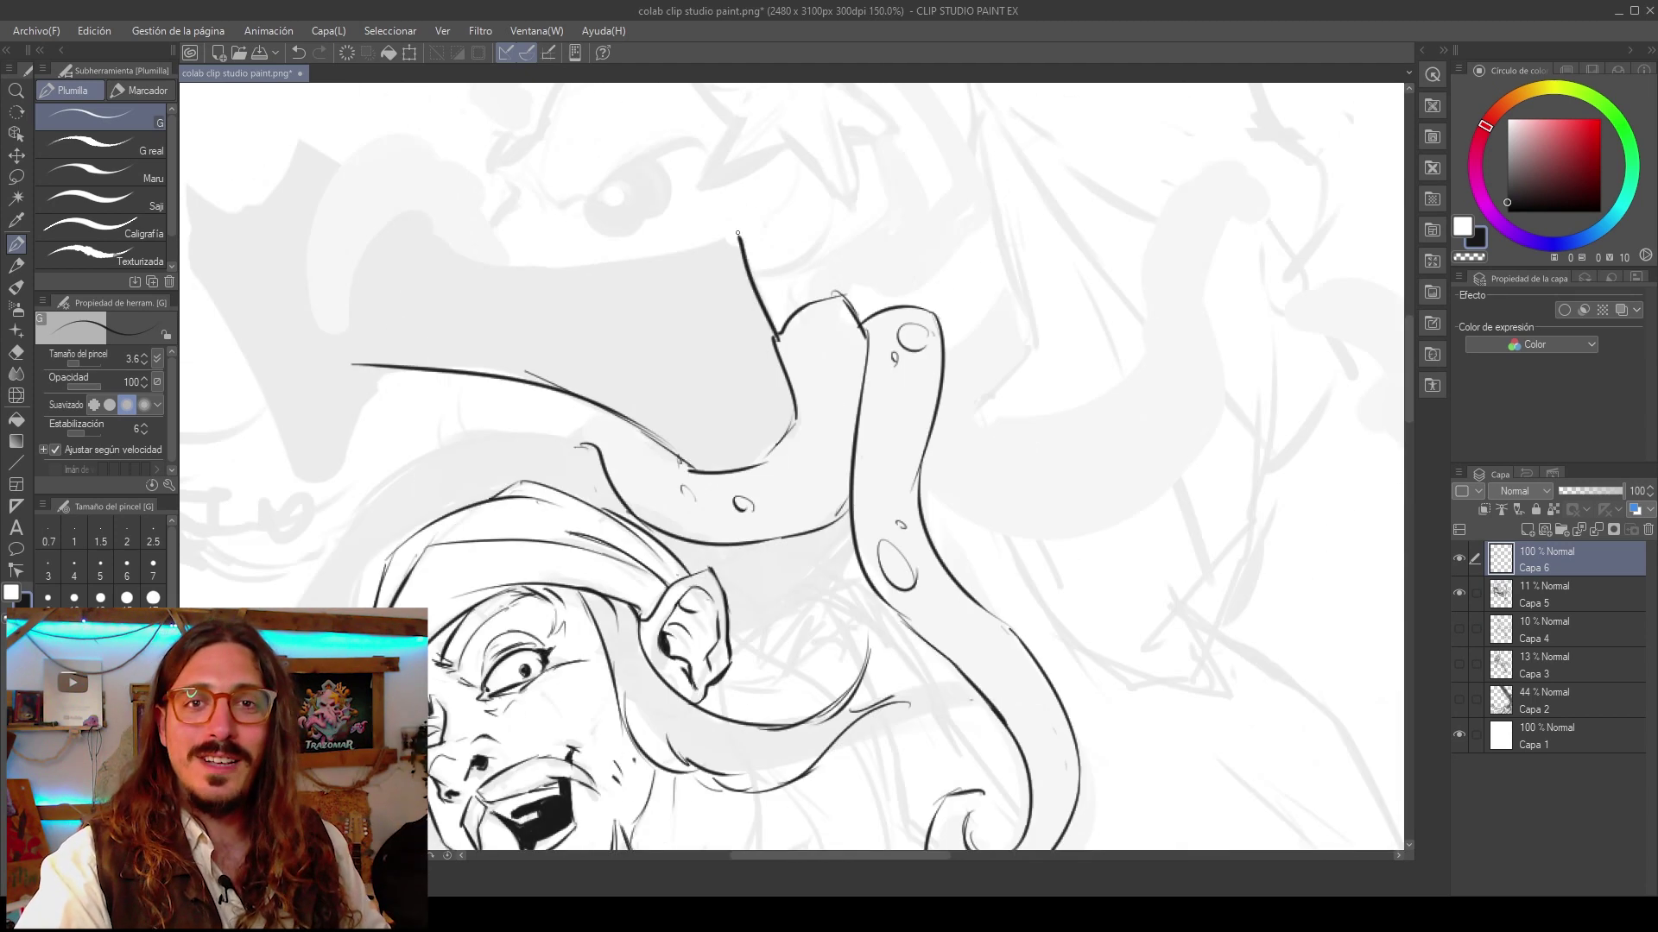
left_click_drag(643, 266, 743, 239)
left_click_drag(537, 279, 667, 277)
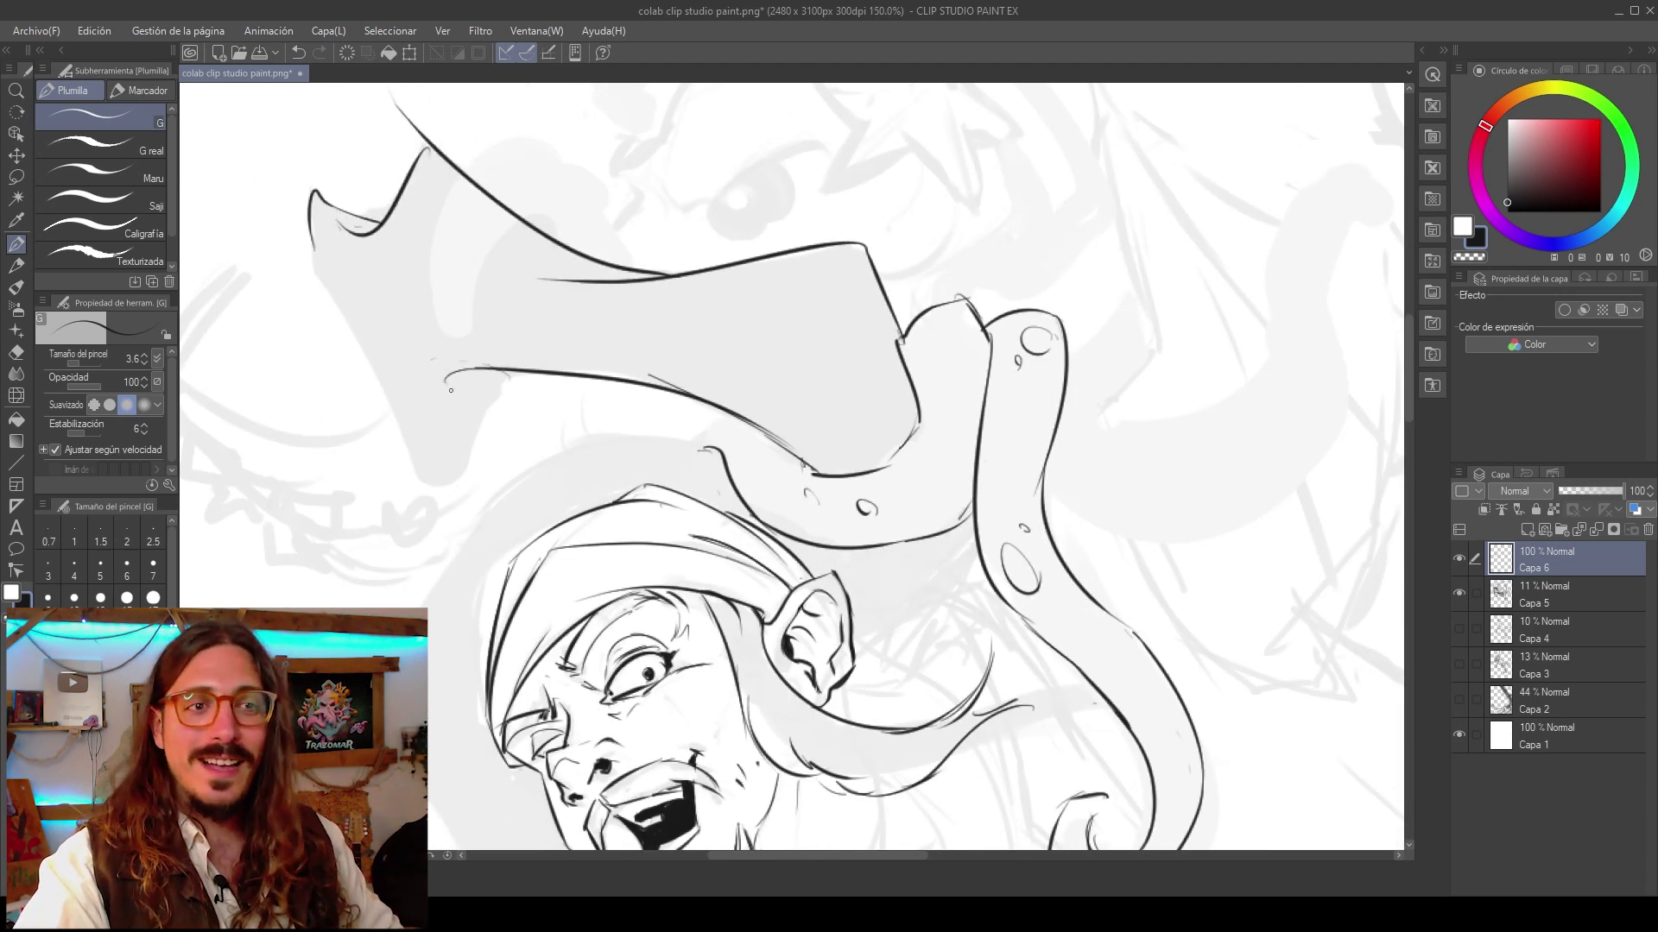
Finish the outline of the grey shape's outer end and lower corner, add a small ring inside it, and close the adjoining tentacle tip.
scroll(446, 479, "down", 6)
key("h")
scroll(933, 363, "up", 5)
left_click_drag(820, 335, 834, 349)
scroll(993, 363, "up", 1)
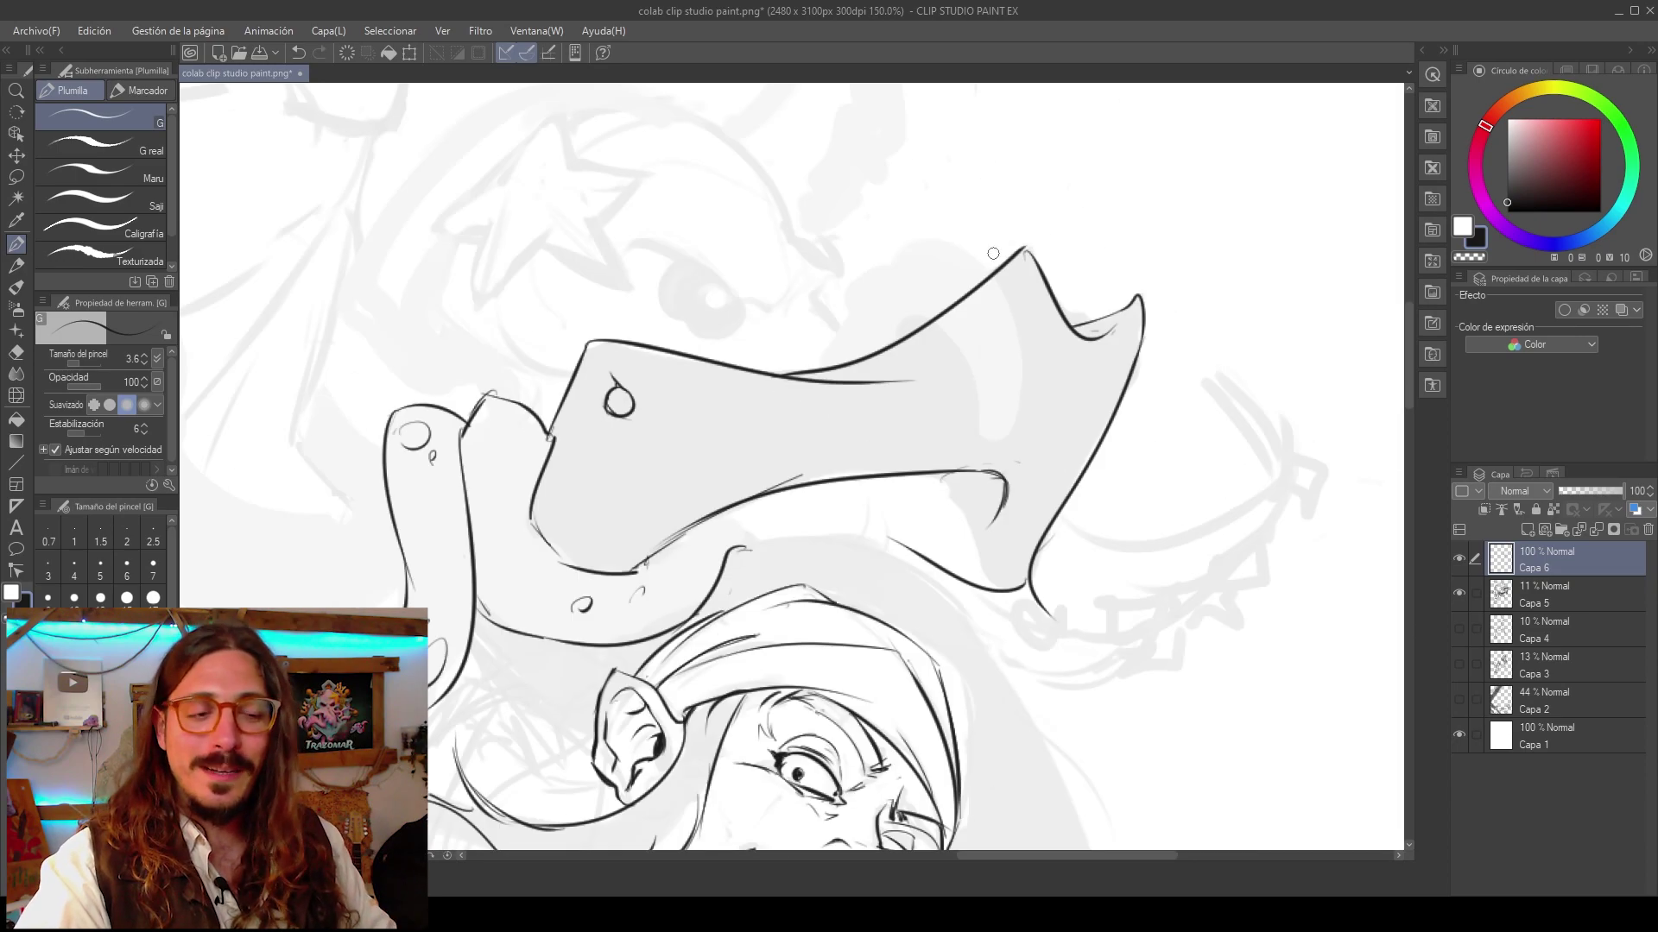
left_click_drag(984, 518, 1019, 575)
scroll(918, 536, "down", 7)
scroll(997, 630, "up", 7)
scroll(1040, 734, "down", 2)
scroll(1032, 505, "up", 2)
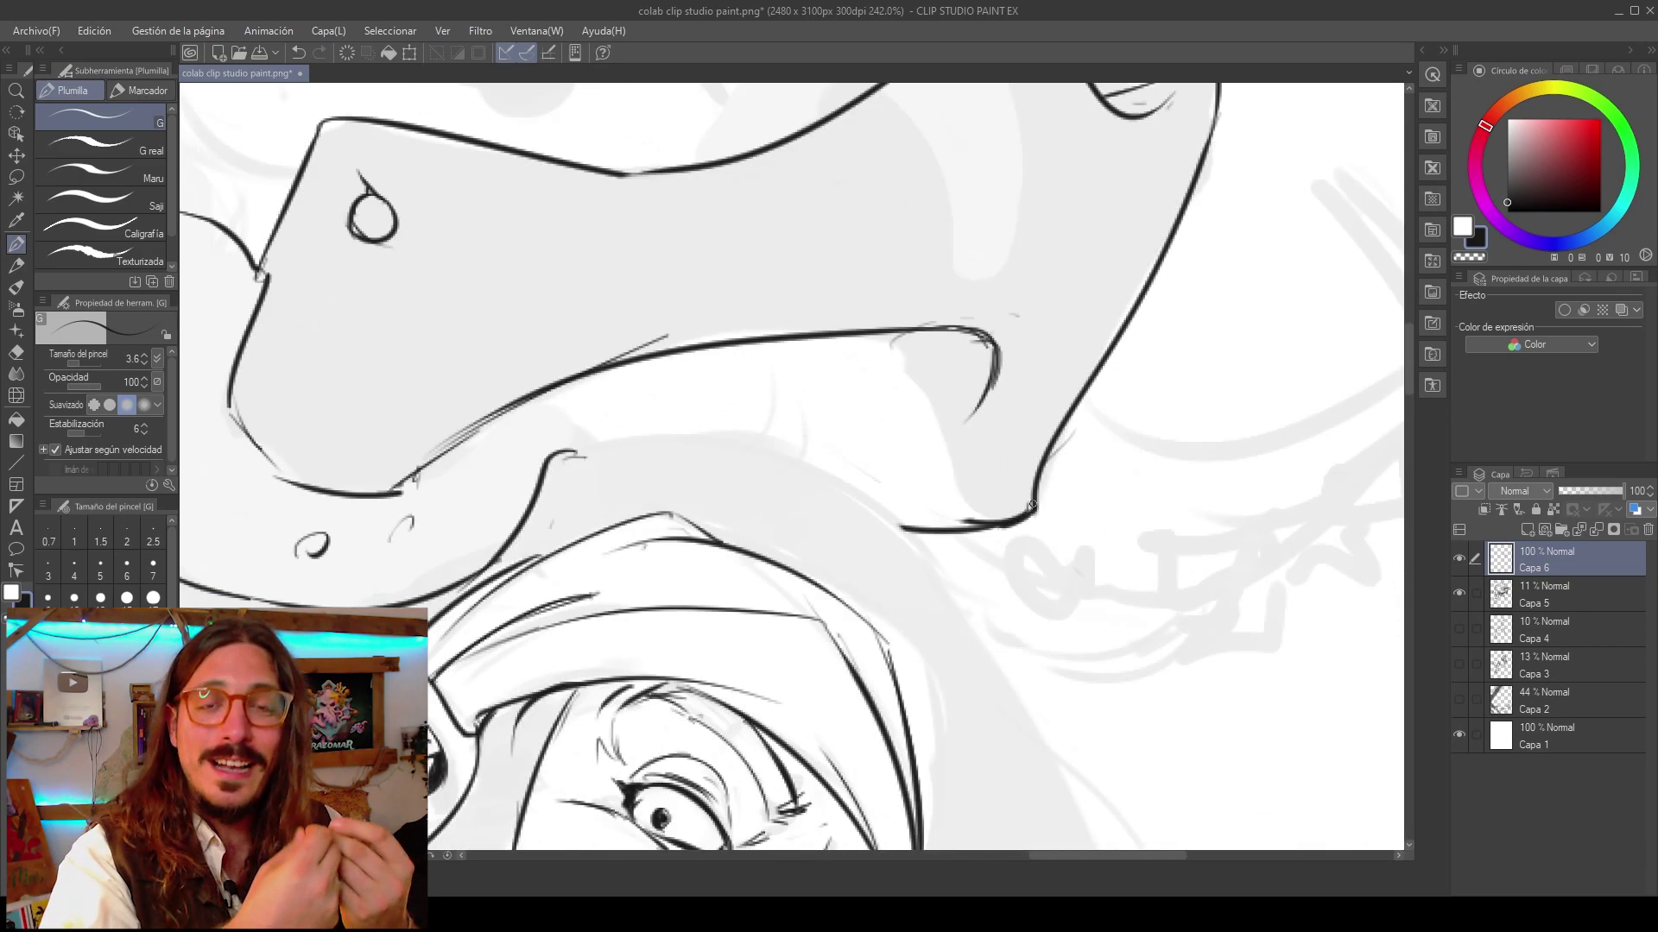
left_click_drag(654, 643, 859, 400)
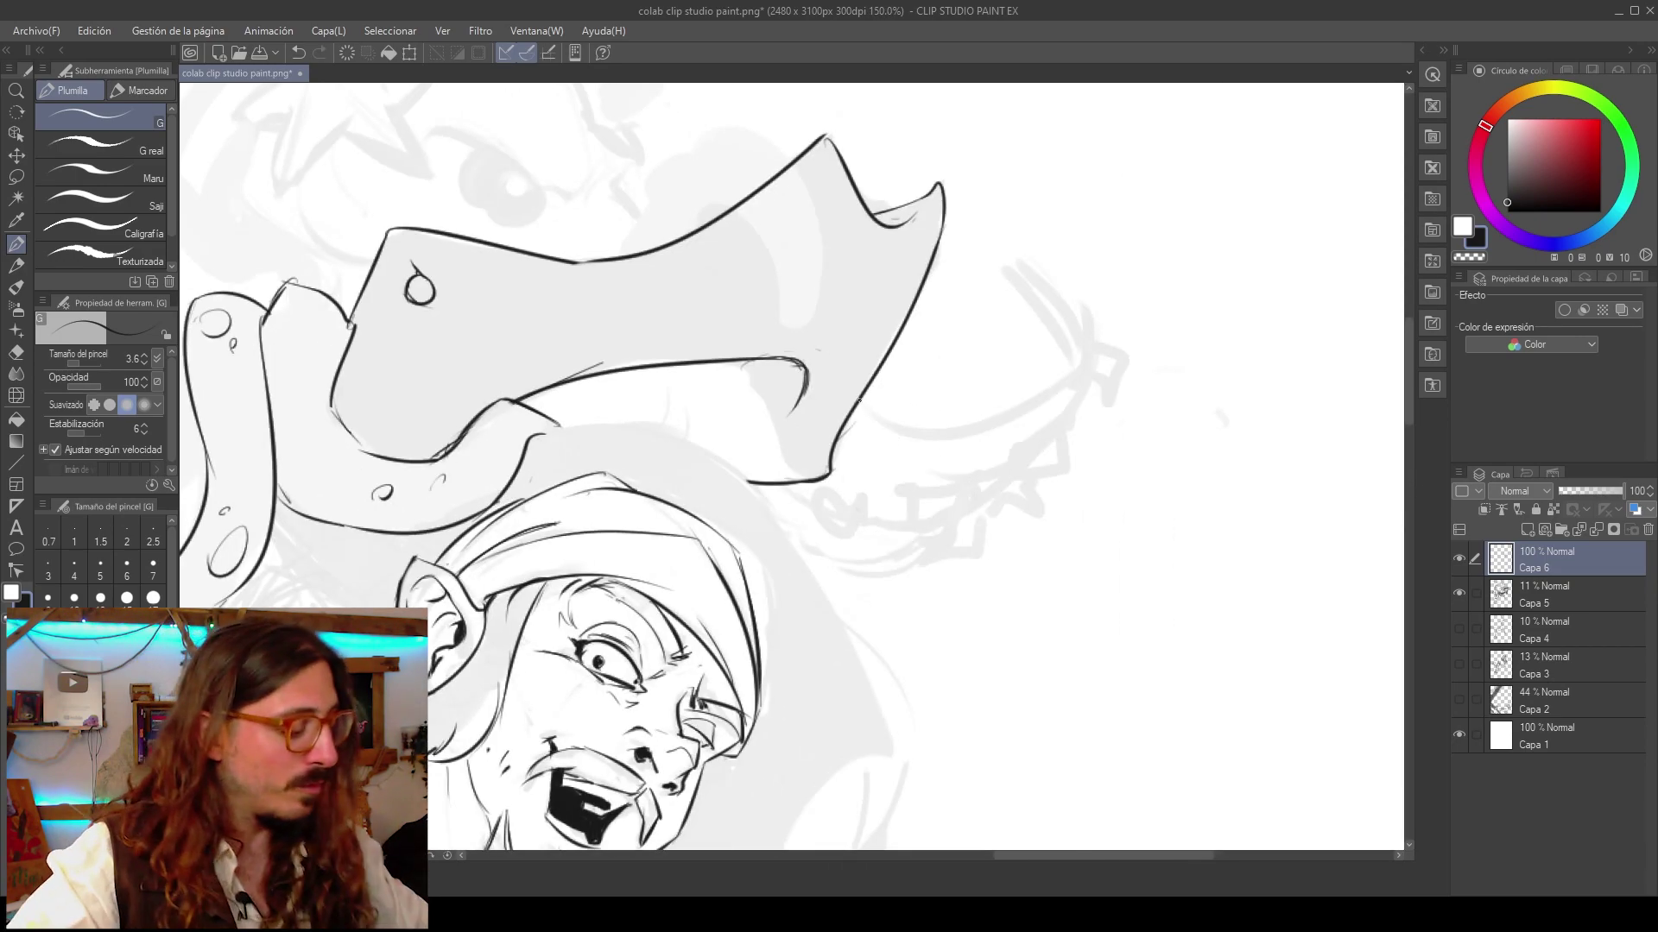
Ink the main curves of the curled tentacle emerging beyond the grey shape, undoing and redrawing unsatisfactory strokes.
scroll(906, 587, "up", 1)
left_click_drag(1117, 297, 1057, 538)
scroll(916, 553, "down", 1)
key("ctrl+z")
scroll(742, 371, "down", 1)
scroll(829, 514, "up", 1)
key("ctrl+z")
scroll(1128, 464, "down", 1)
mouse_move(1059, 352)
left_mouse_down()
mouse_move(1018, 559)
mouse_move(983, 542)
left_mouse_up()
Ink protruding suckers along the outer edge of the curled tentacle, with matching openings on its inner band.
scroll(691, 595, "up", 2)
left_click_drag(1024, 551, 1024, 567)
left_click_drag(1195, 421, 1184, 396)
left_click_drag(1178, 370, 1164, 342)
left_click_drag(1125, 331, 1146, 334)
scroll(1005, 550, "up", 3)
left_click_drag(1006, 448, 1132, 475)
left_click_drag(1175, 462, 1197, 476)
scroll(1222, 518, "down", 1)
scroll(1278, 501, "up", 3)
left_click_drag(1184, 401, 1215, 408)
left_click_drag(1249, 338, 1249, 372)
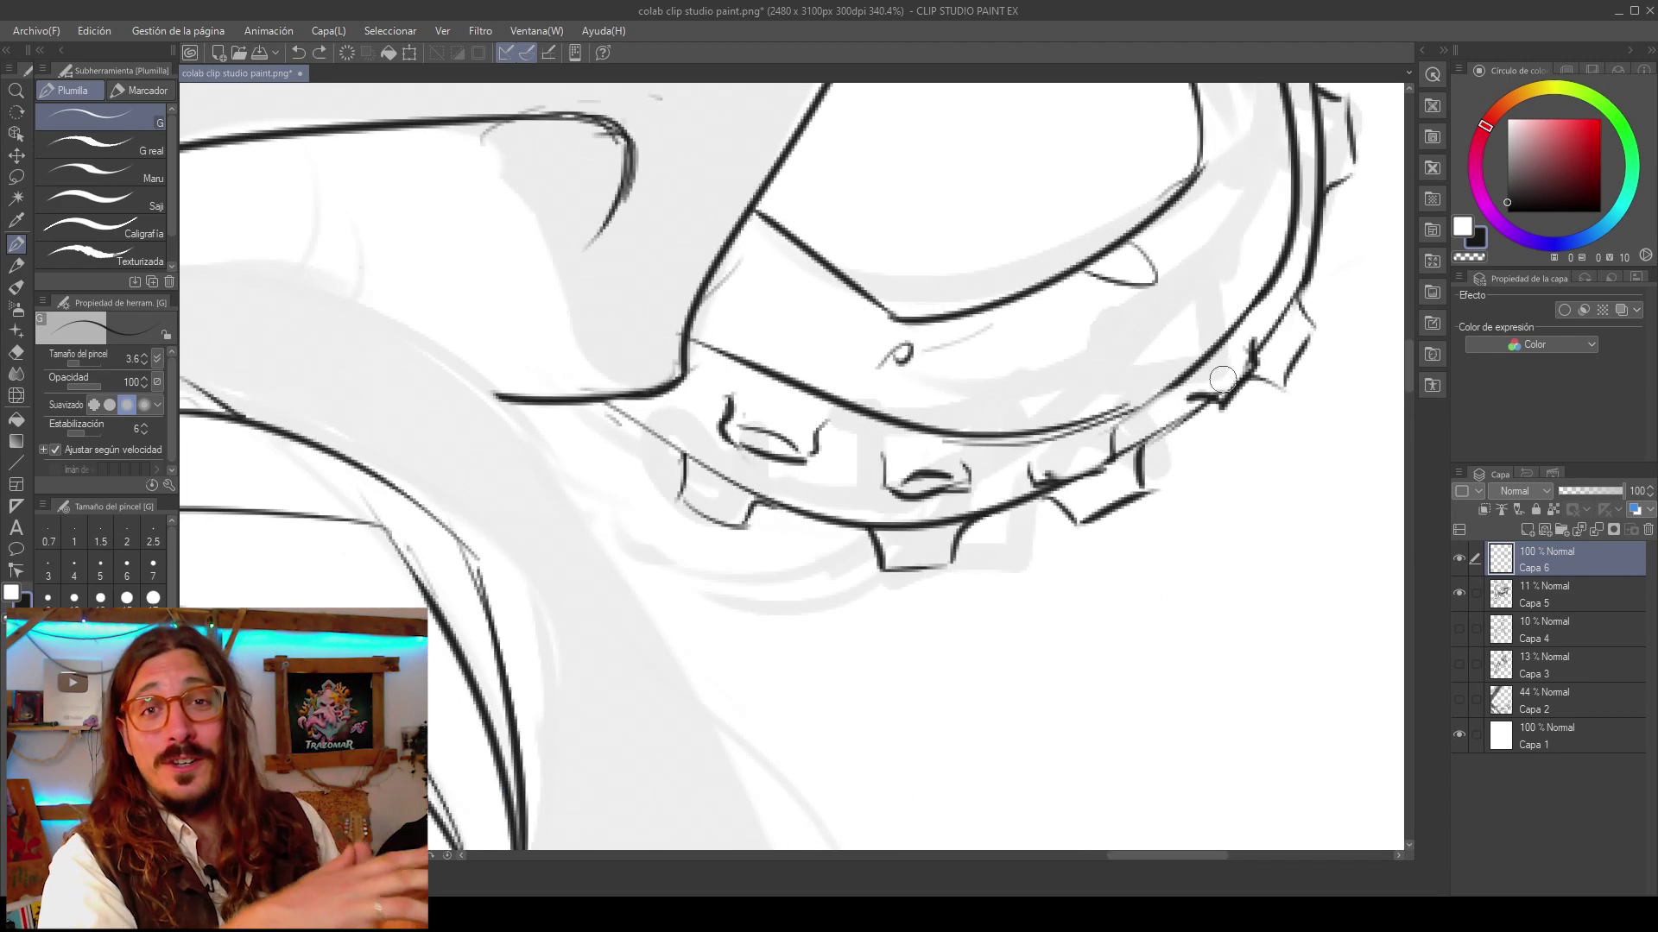
Undo the last sucker stroke and redraw the remaining suckers around the tentacle's curve.
key("ctrl+z")
left_click_drag(1071, 518, 1002, 528)
left_click_drag(1120, 479, 1172, 442)
scroll(1243, 492, "down", 4)
scroll(1066, 496, "up", 3)
left_click_drag(945, 461, 1031, 500)
scroll(950, 474, "down", 2)
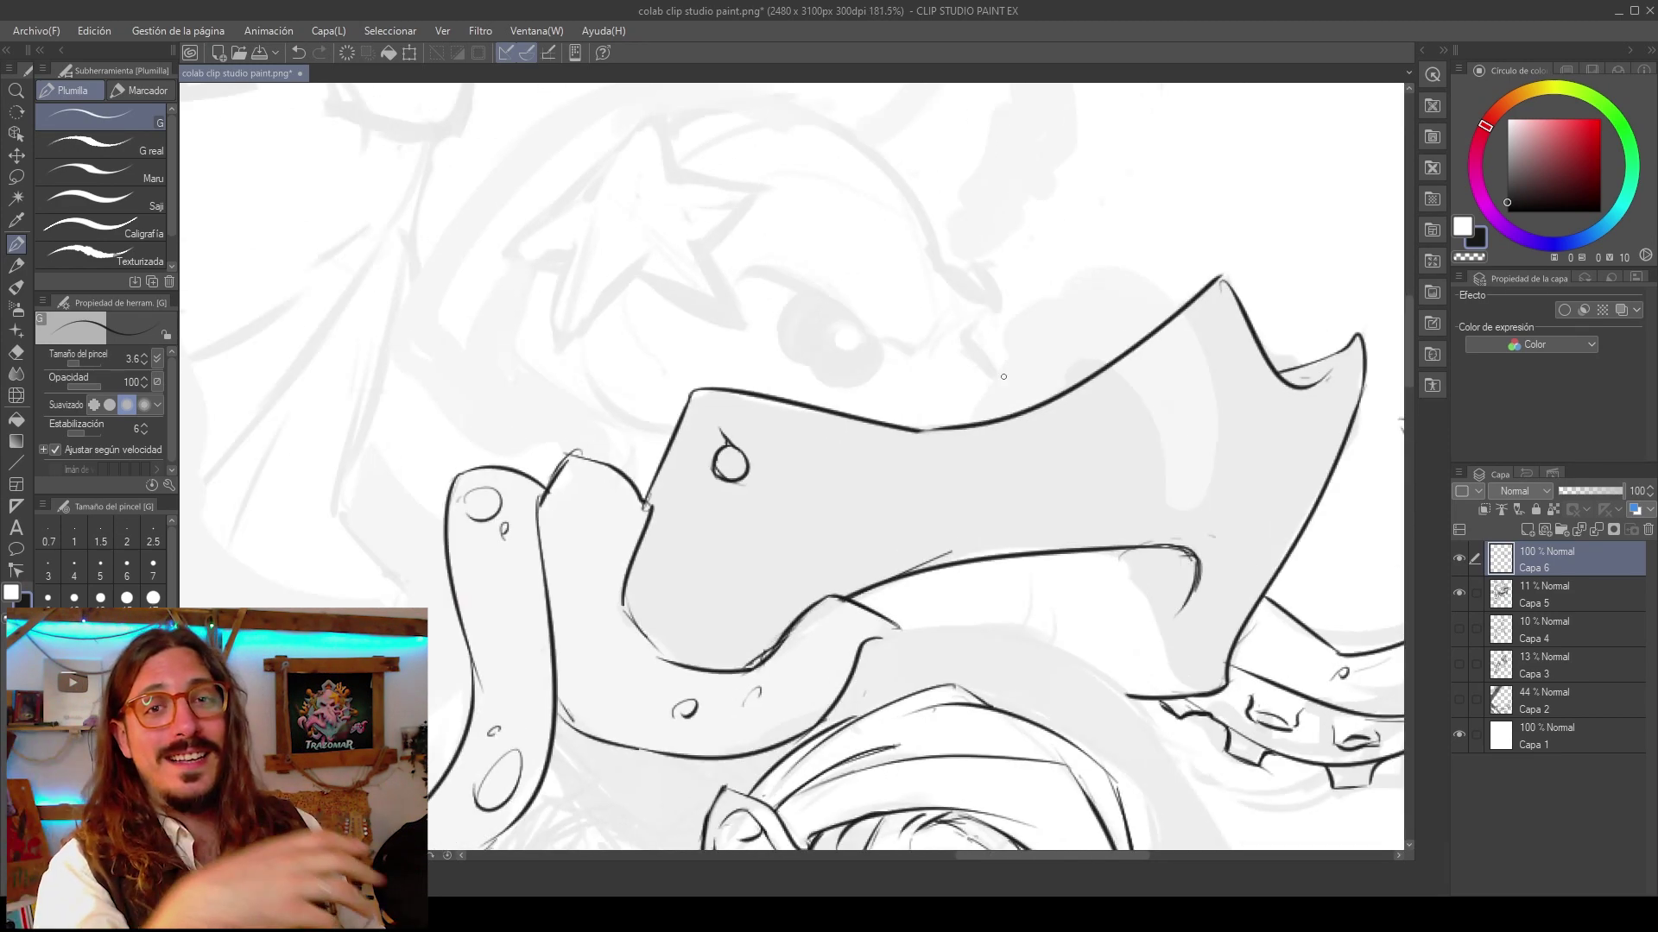
Ink the hooked form draped over the upper edge of the grey shape, with a dark inner fold and pointed tip.
scroll(1036, 436, "down", 1)
left_click_drag(1095, 377, 1151, 335)
scroll(1167, 375, "up", 2)
left_click_drag(1008, 318, 972, 356)
scroll(941, 436, "up", 2)
scroll(985, 372, "down", 2)
scroll(1148, 337, "up", 3)
left_click_drag(987, 494, 1012, 560)
left_click_drag(1013, 594, 1012, 647)
scroll(934, 432, "down", 3)
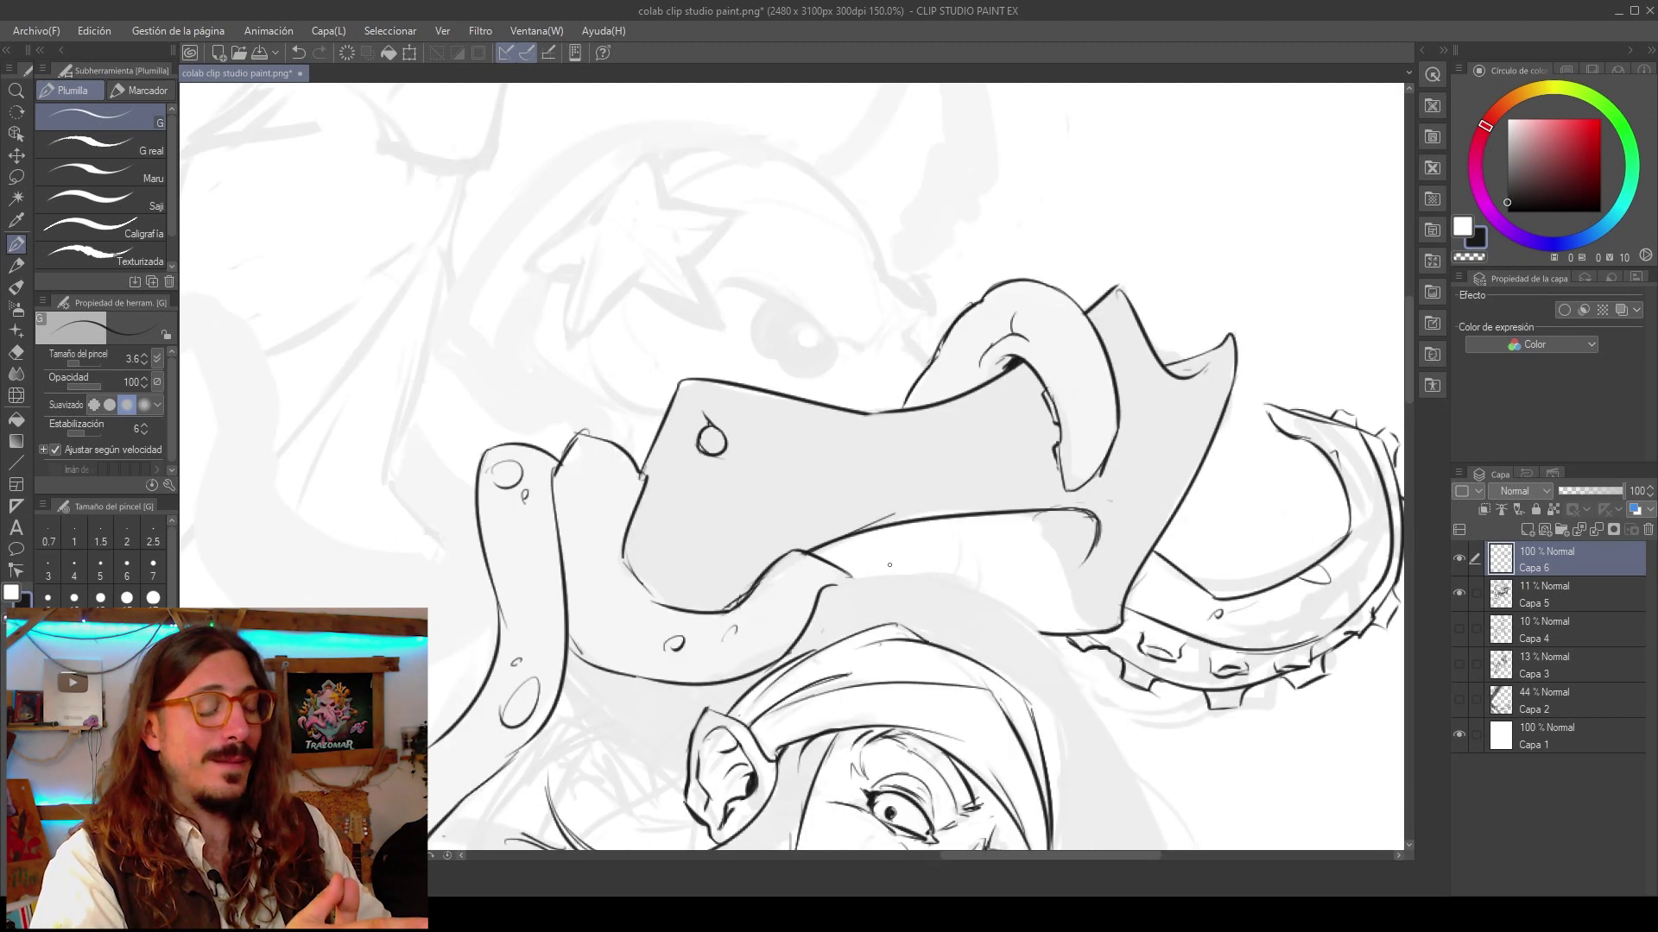
Ink the octopus's angry eye with its pupil, brow and brow-ridge bumps above the hat.
scroll(958, 380, "up", 2)
left_click_drag(901, 354, 965, 378)
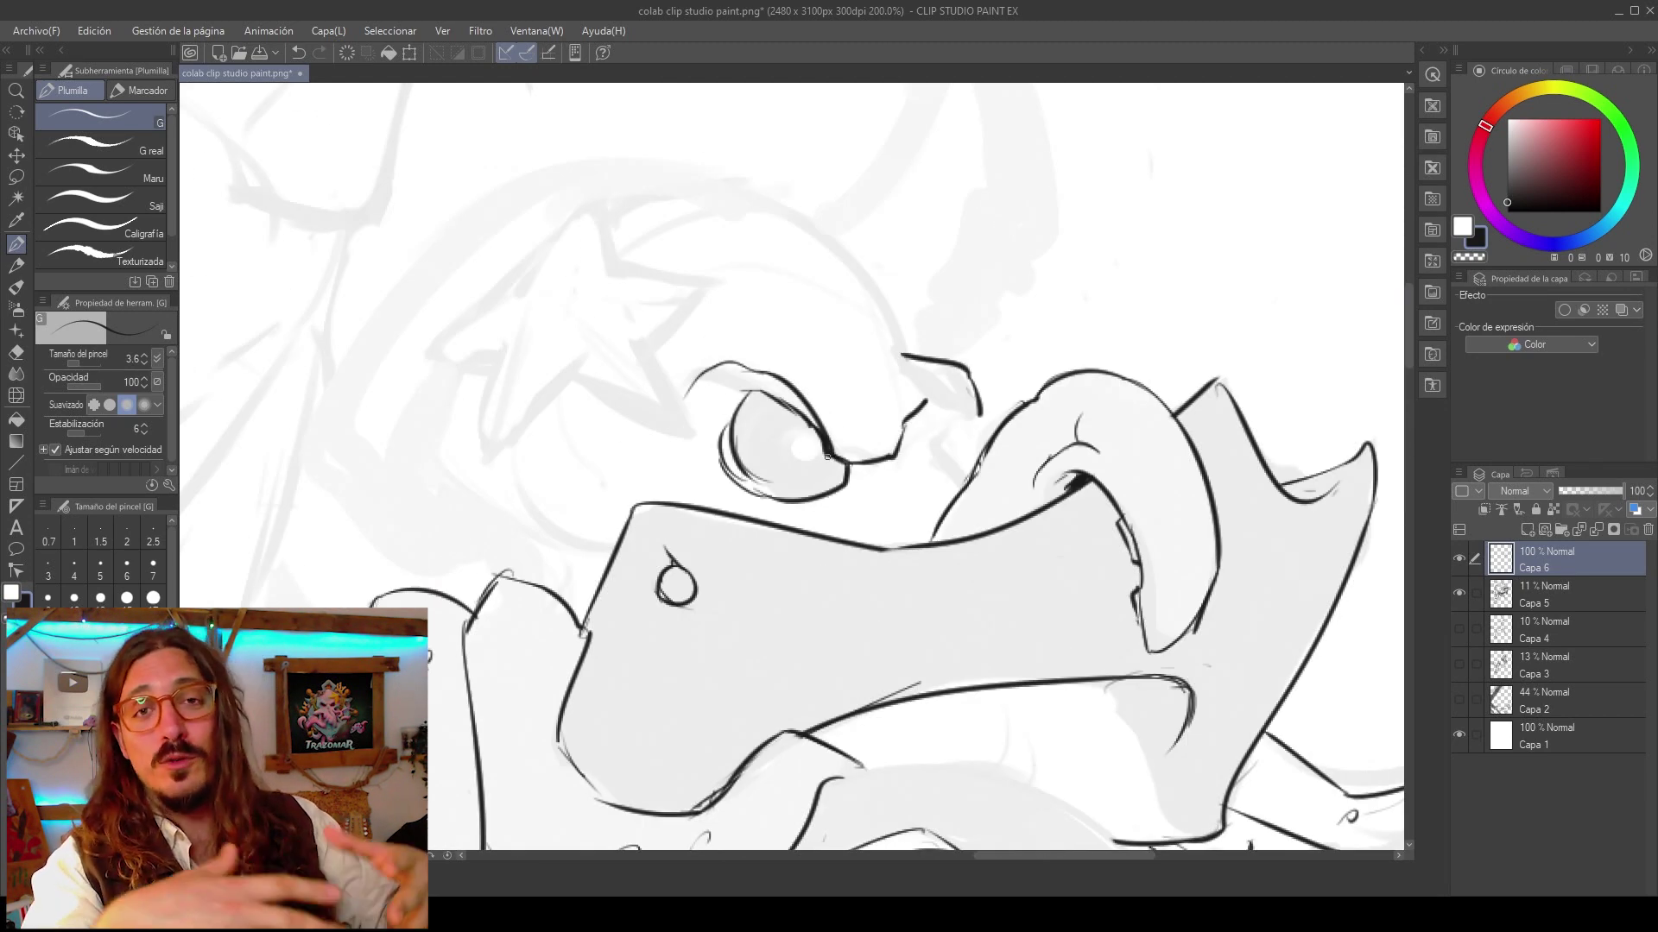
scroll(816, 400, "down", 5)
mouse_move(827, 456)
left_mouse_down()
mouse_move(820, 438)
mouse_move(880, 453)
left_mouse_up()
scroll(858, 413, "up", 4)
left_click_drag(859, 391, 866, 421)
scroll(906, 380, "up", 2)
scroll(859, 438, "down", 2)
Ink the domed top contour of the octopus's head, with small barnacles along its outline.
left_click_drag(749, 405, 616, 265)
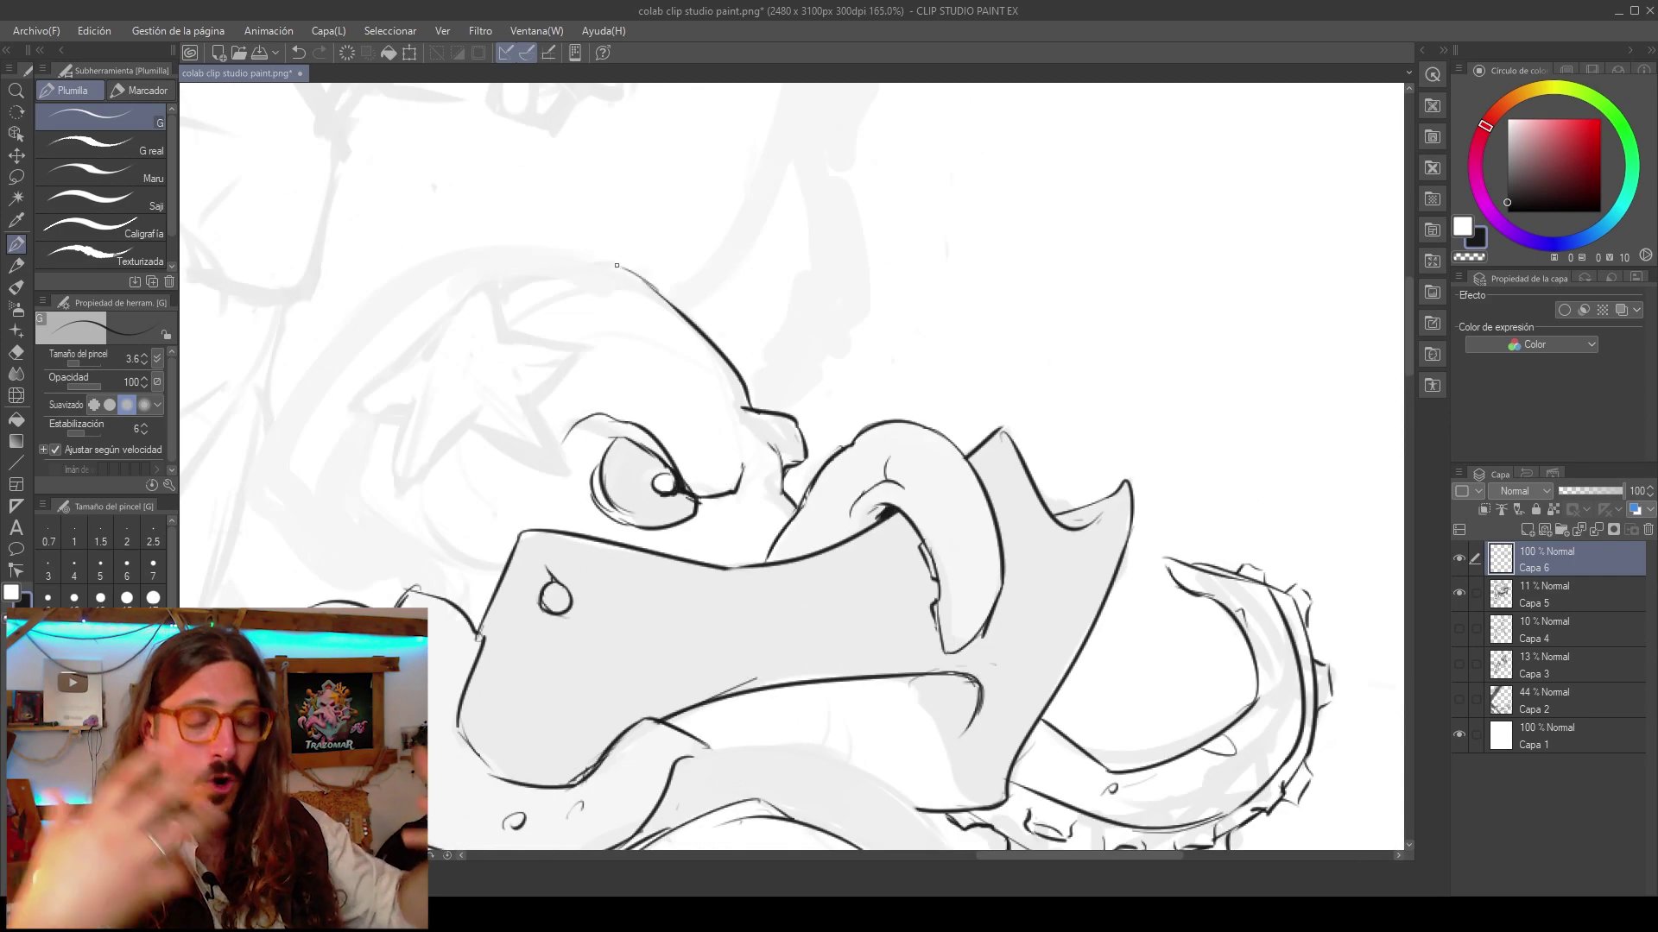
scroll(915, 336, "down", 4)
scroll(656, 285, "up", 5)
left_click_drag(839, 341, 639, 292)
scroll(638, 291, "up", 2)
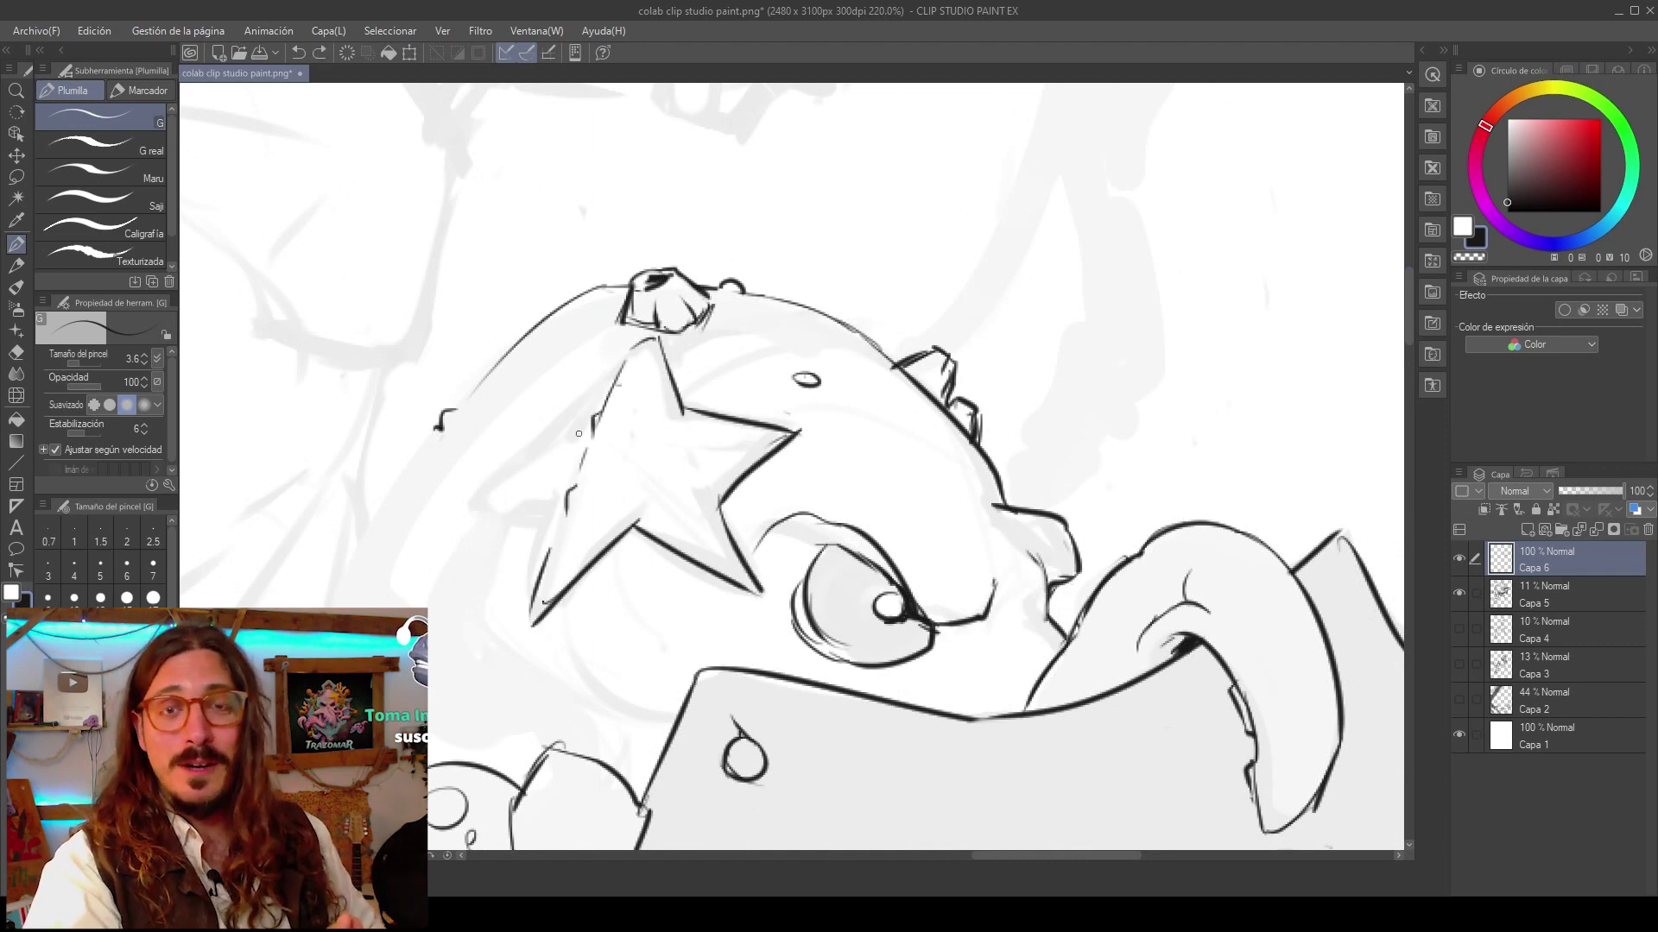
Ink the starfish outline on the octopus's head and its inner ridge lines from the centre to the tips.
left_click_drag(542, 579, 532, 619)
scroll(532, 619, "up", 2)
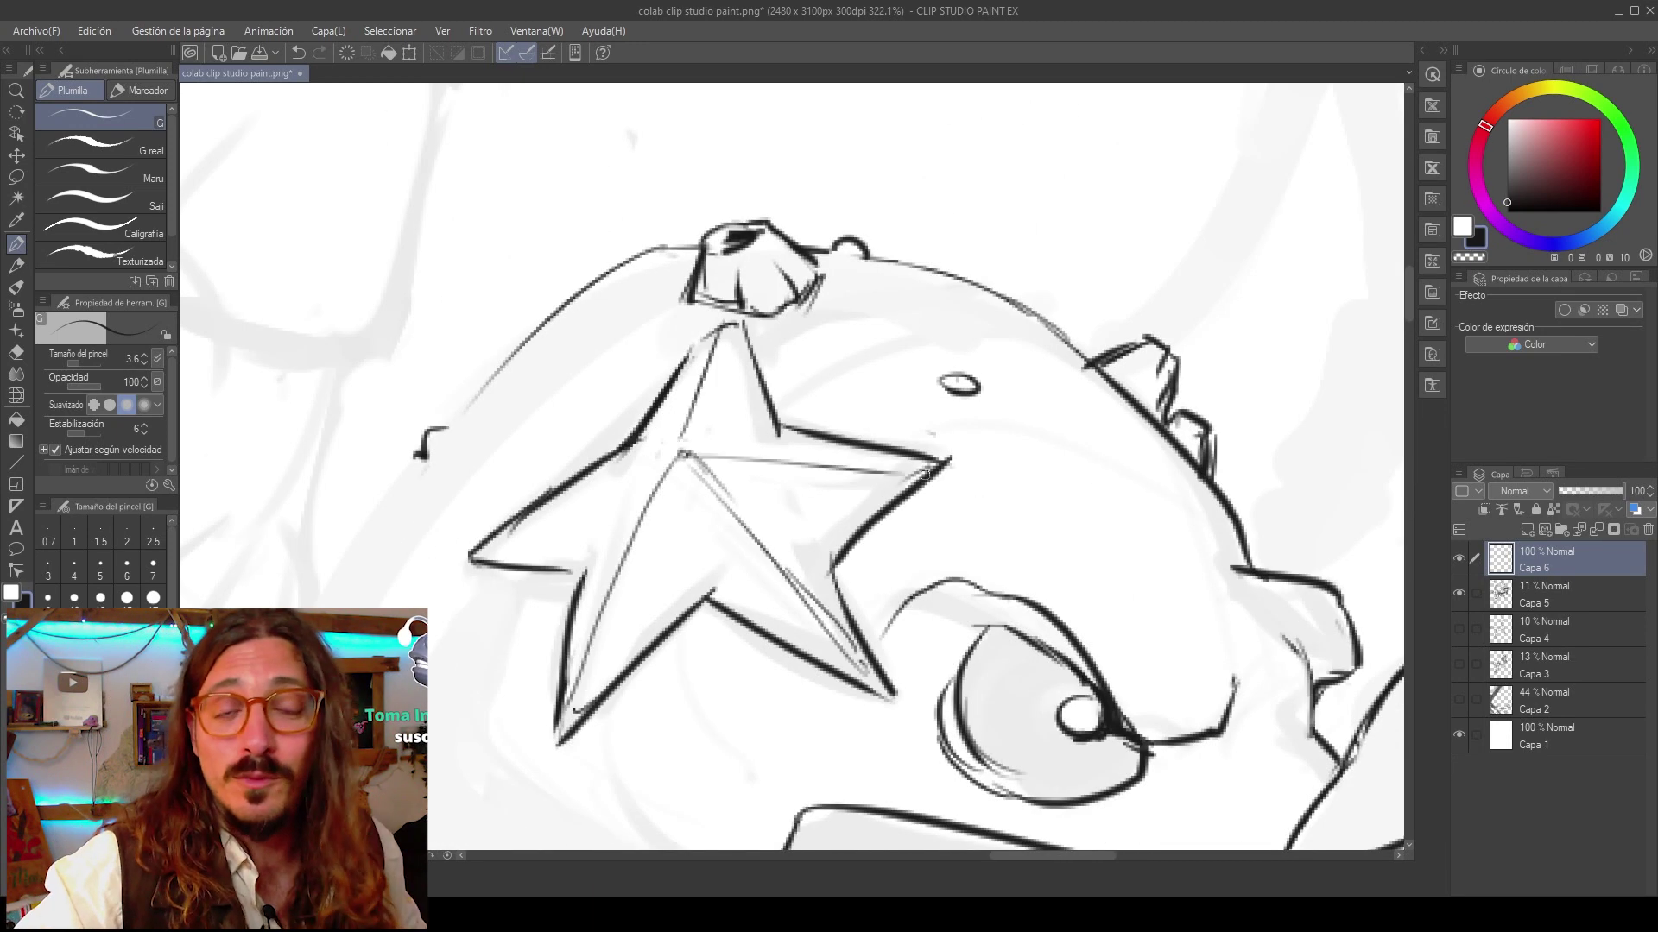
left_click_drag(684, 455, 946, 460)
scroll(695, 474, "down", 7)
Ink the back and lower contour of the octopus's head, curving round towards the hat.
scroll(623, 513, "up", 5)
left_click_drag(669, 393, 590, 594)
left_click_drag(602, 606, 684, 668)
left_click_drag(682, 668, 774, 630)
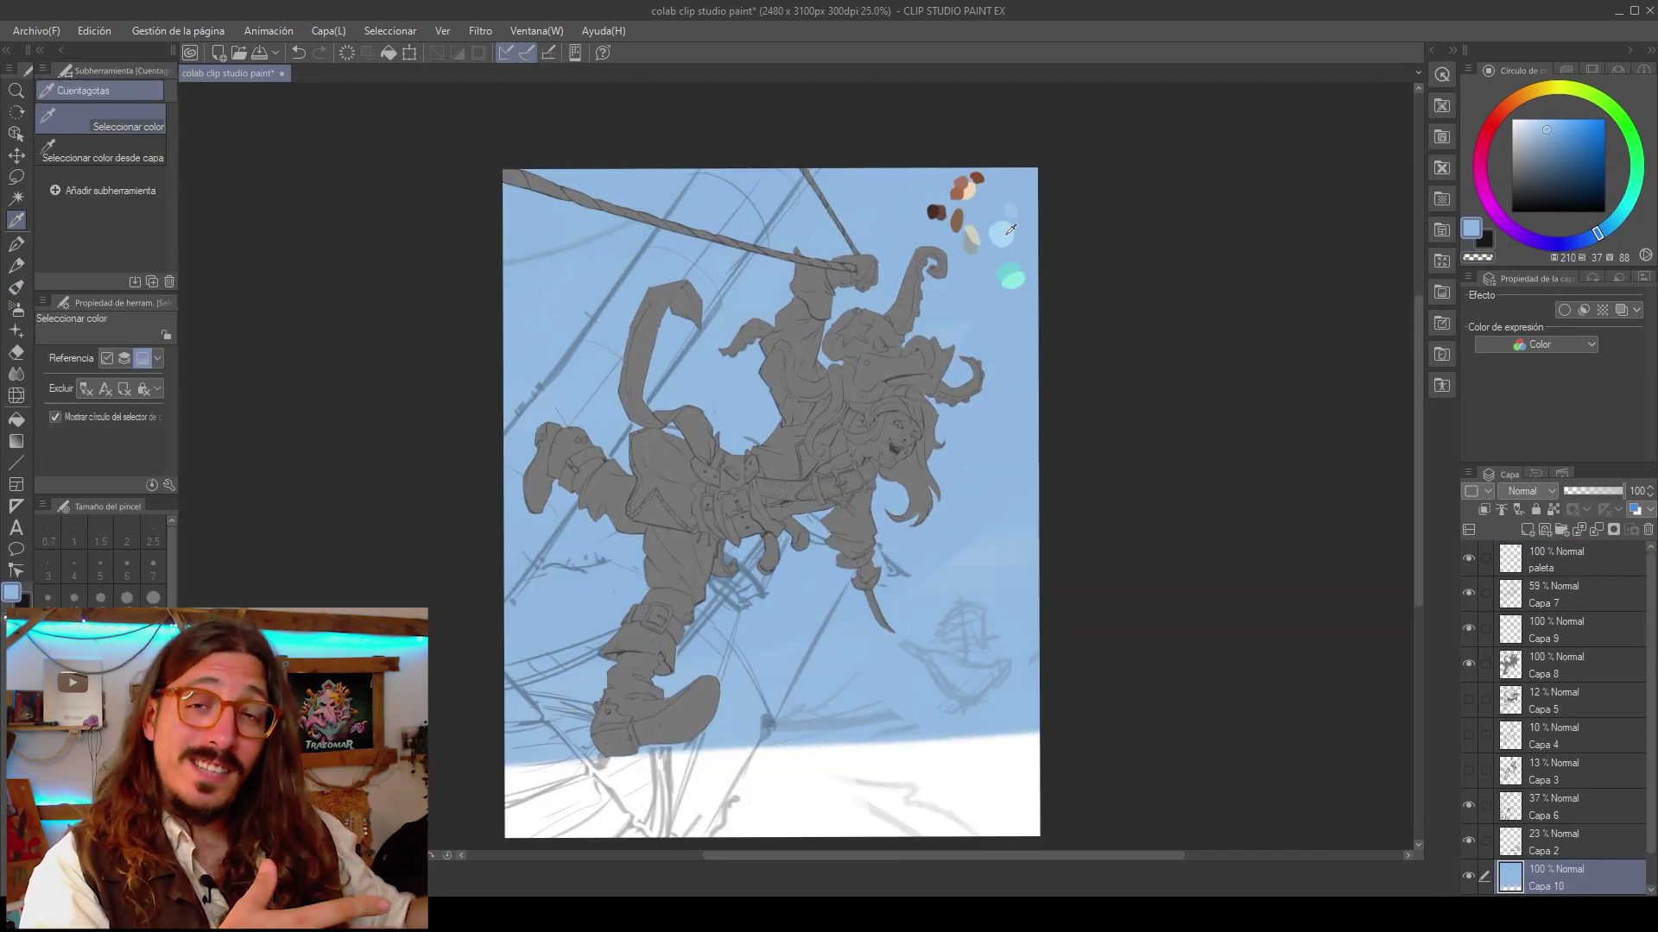
Sample the light blue from the palette and paint broad lighter strokes across the lower sky on Capa 10.
left_click(1007, 234, "alt")
left_click_drag(1019, 535, 691, 734)
left_click_drag(639, 553, 527, 708)
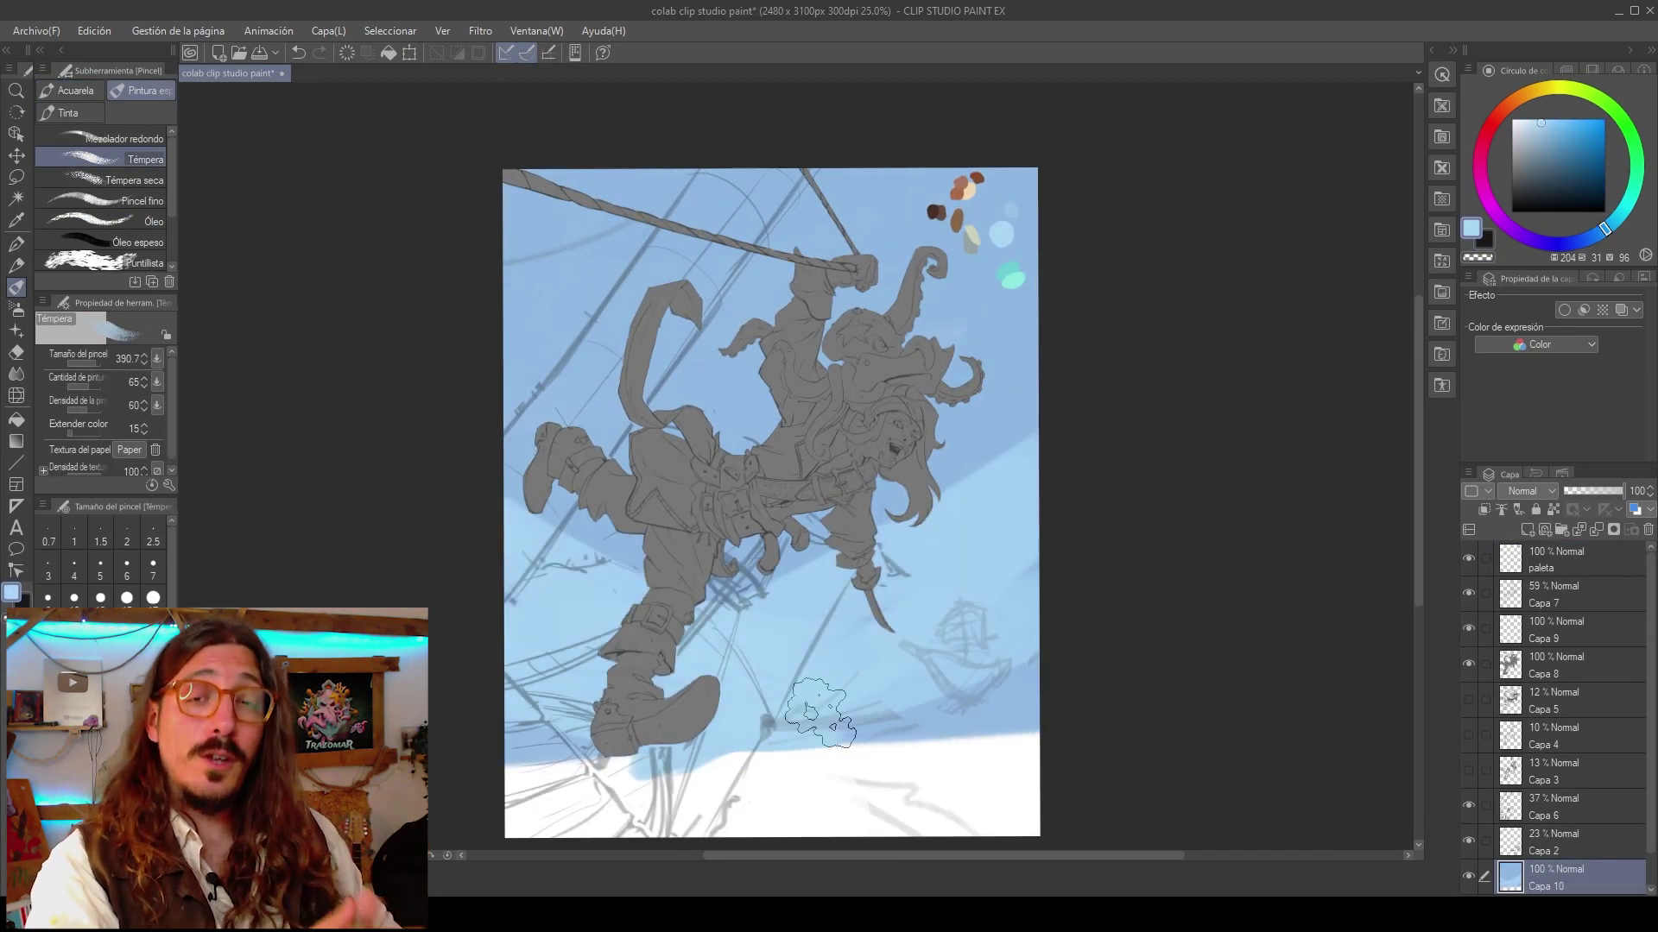
key("j")
scroll(701, 412, "up", 1)
scroll(588, 367, "down", 2)
Paint the turquoise sea over the white base of the canvas and repaint the sky above it with sampled light blue.
key("b")
left_click(910, 262, "alt")
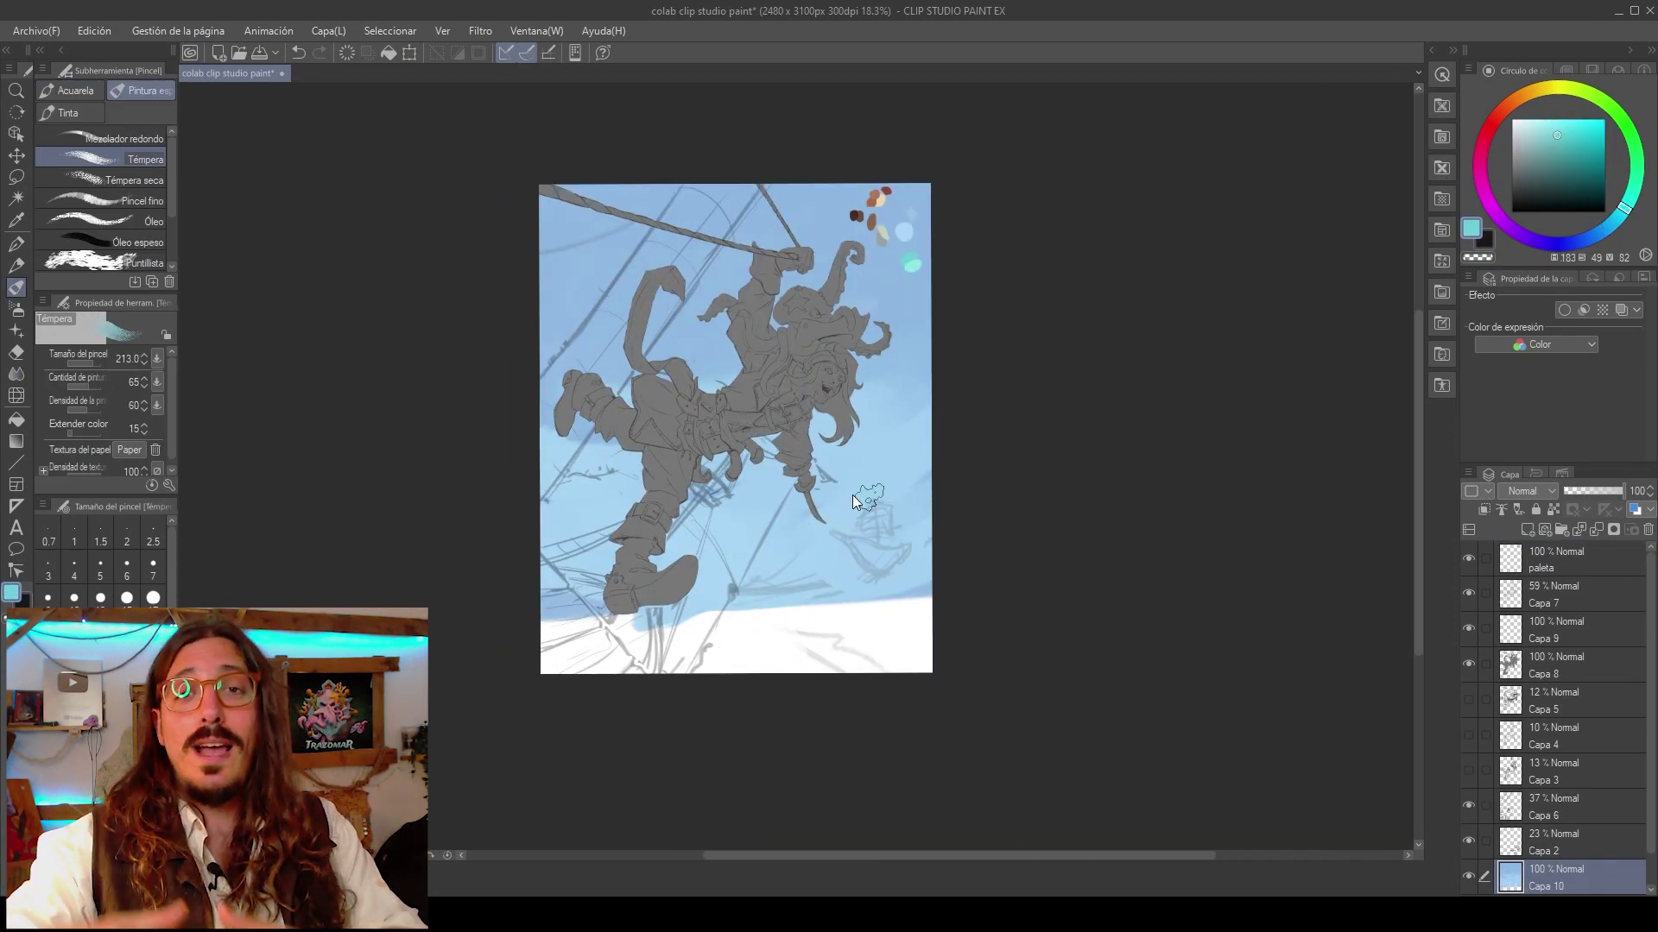
left_click_drag(922, 574, 742, 639)
mouse_move(812, 621)
left_mouse_down()
mouse_move(647, 648)
mouse_move(553, 553)
left_mouse_up()
scroll(915, 656, "up", 2)
scroll(607, 564, "up", 2)
left_click(691, 470, "alt")
left_click_drag(703, 493, 872, 484)
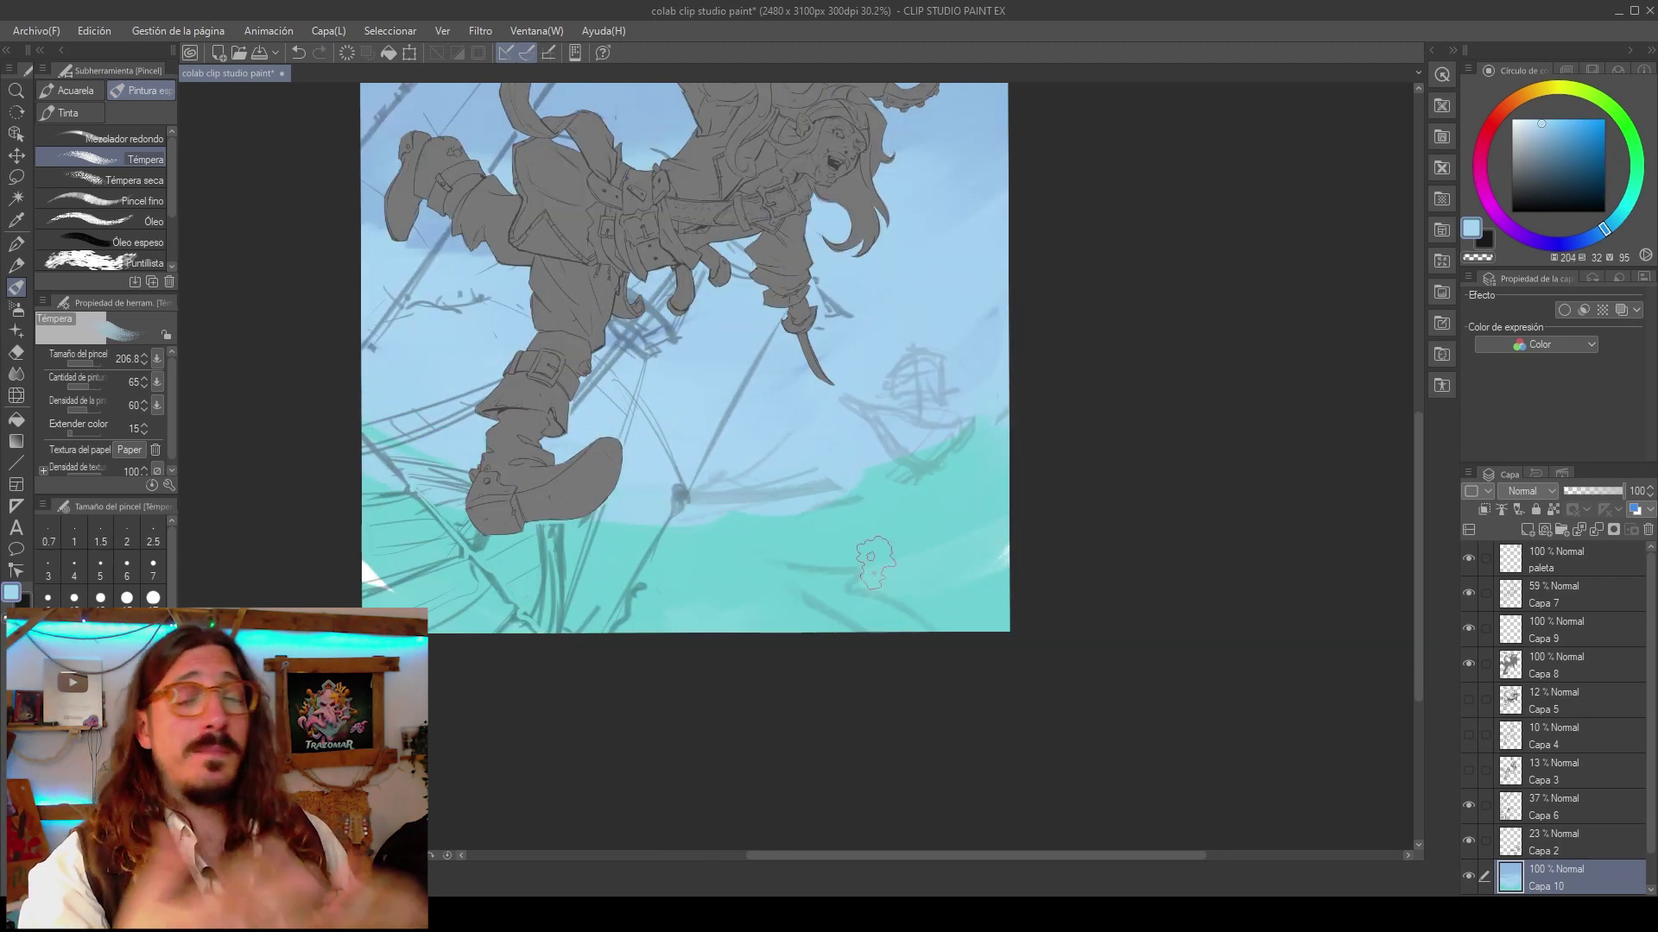
Paint lighter green strokes across the sea using colours sampled from the canvas.
left_click(873, 566, "alt")
scroll(873, 552, "down", 2)
left_click(980, 149, "alt")
scroll(977, 224, "down", 1)
mouse_move(993, 574)
left_mouse_down()
mouse_move(981, 613)
mouse_move(613, 626)
left_mouse_up()
left_click_drag(894, 574, 691, 609)
Paint soft light-blue variations into the sky around the raised tentacles.
scroll(967, 388, "up", 5)
left_click(944, 483, "alt")
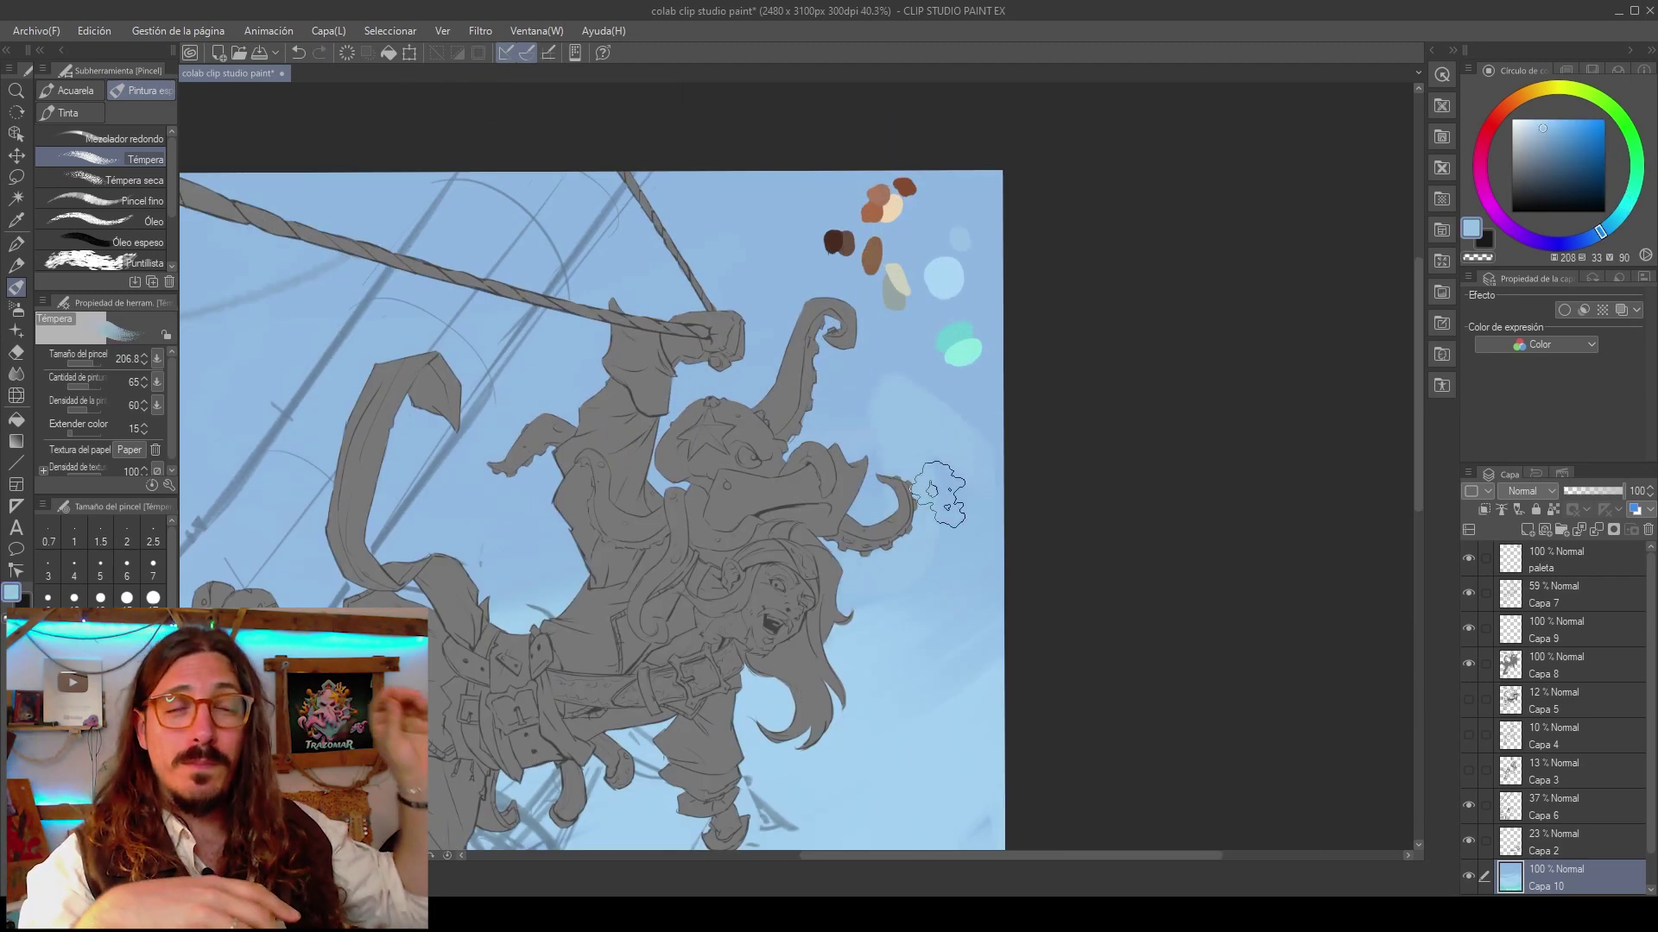
left_click_drag(777, 289, 716, 358)
scroll(847, 483, "down", 5)
scroll(829, 423, "down", 4)
Lower the opacity of Capa 2 to 17% and of Capa 6 to 29%.
left_click(1558, 842)
left_click_drag(1578, 493, 1573, 493)
left_click(1558, 807)
left_click_drag(1585, 493, 1581, 493)
scroll(829, 423, "up", 4)
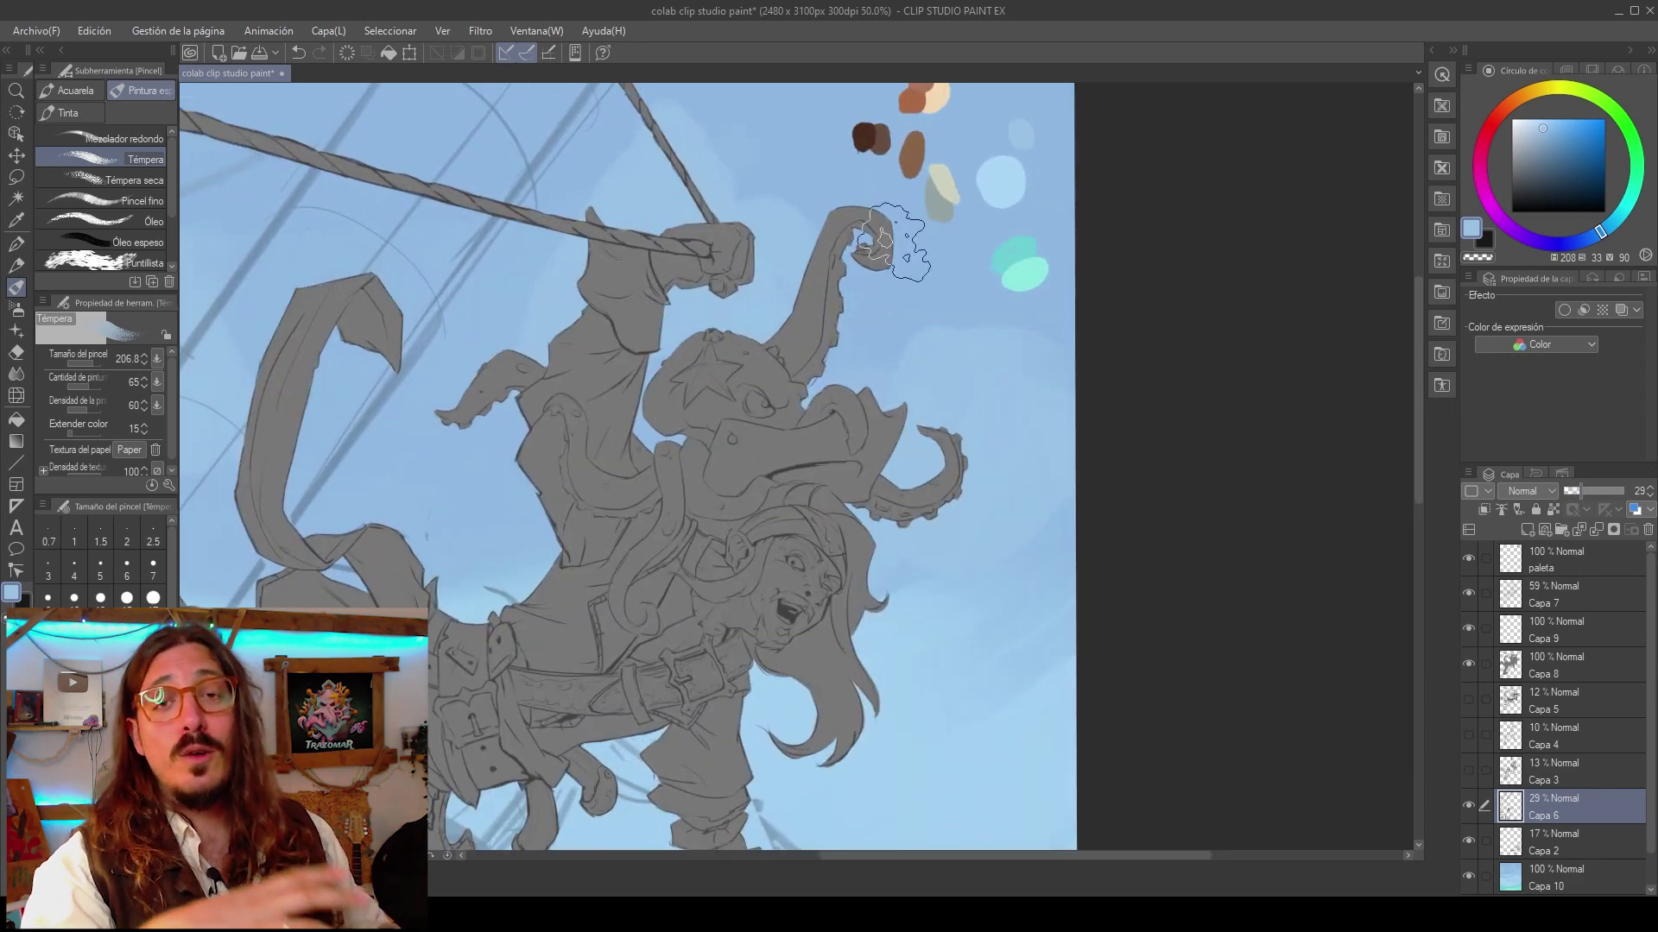
Add a new layer above Capa 10 and block in the distant ship's hull in grey with a smaller Témpera brush.
left_click(966, 562, "alt")
left_click(1558, 878)
left_click(1527, 529)
left_click_drag(877, 577, 922, 617)
scroll(969, 601, "up", 2)
key("bracketleft")
key("bracketleft")
key("bracketleft")
left_click_drag(974, 567, 777, 527)
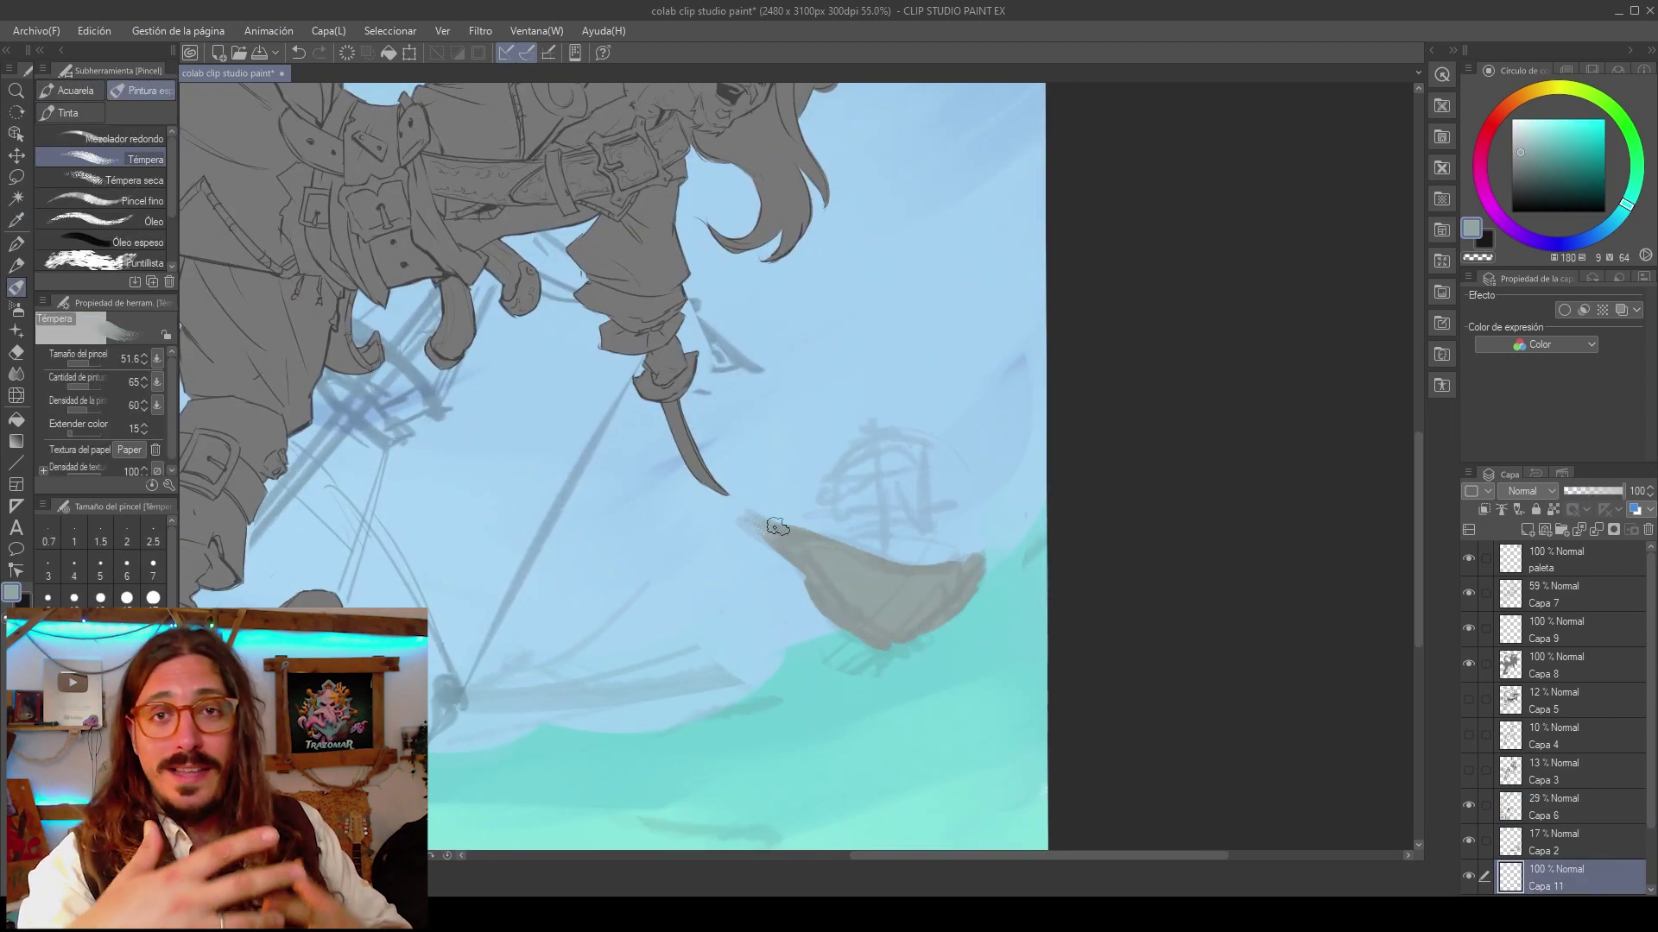
Paint the raised stern of the distant ship's hull in the same grey.
scroll(967, 537, "down", 3)
scroll(898, 501, "up", 3)
left_click_drag(960, 483, 963, 542)
scroll(812, 552, "down", 3)
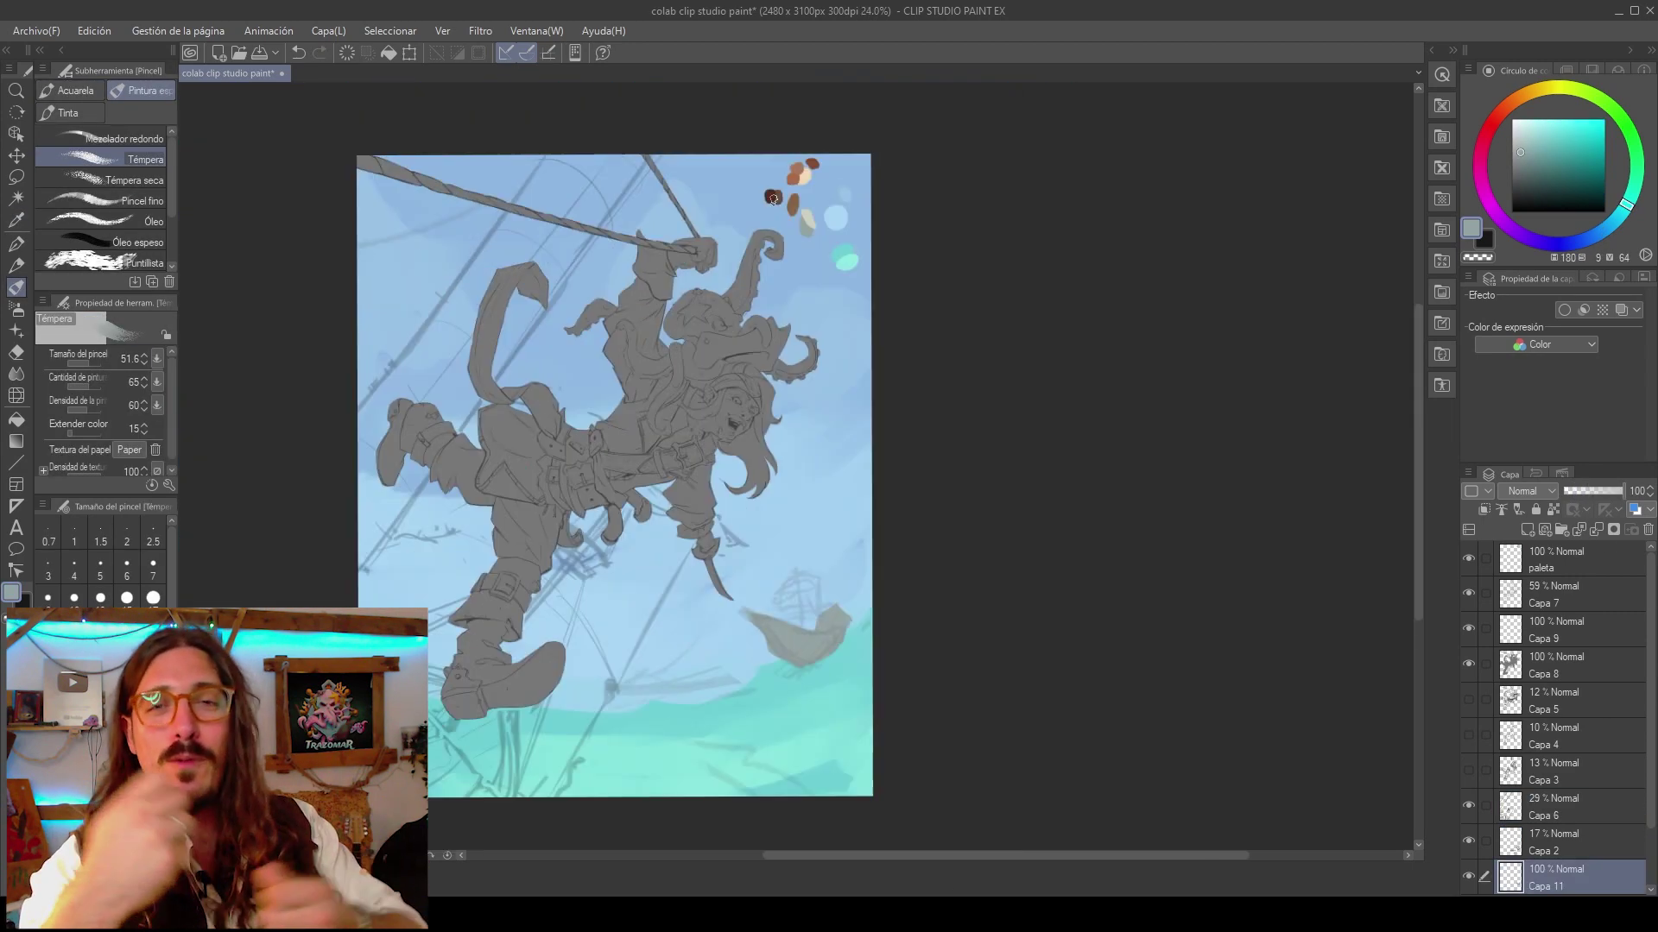
Paint the distant ship's mast, billowing sail and small flag in sampled grey with a finer brush.
scroll(777, 578, "up", 3)
left_click(842, 638, "alt")
key("bracketleft")
key("bracketleft")
left_click_drag(787, 550, 872, 516)
left_click_drag(871, 587, 829, 546)
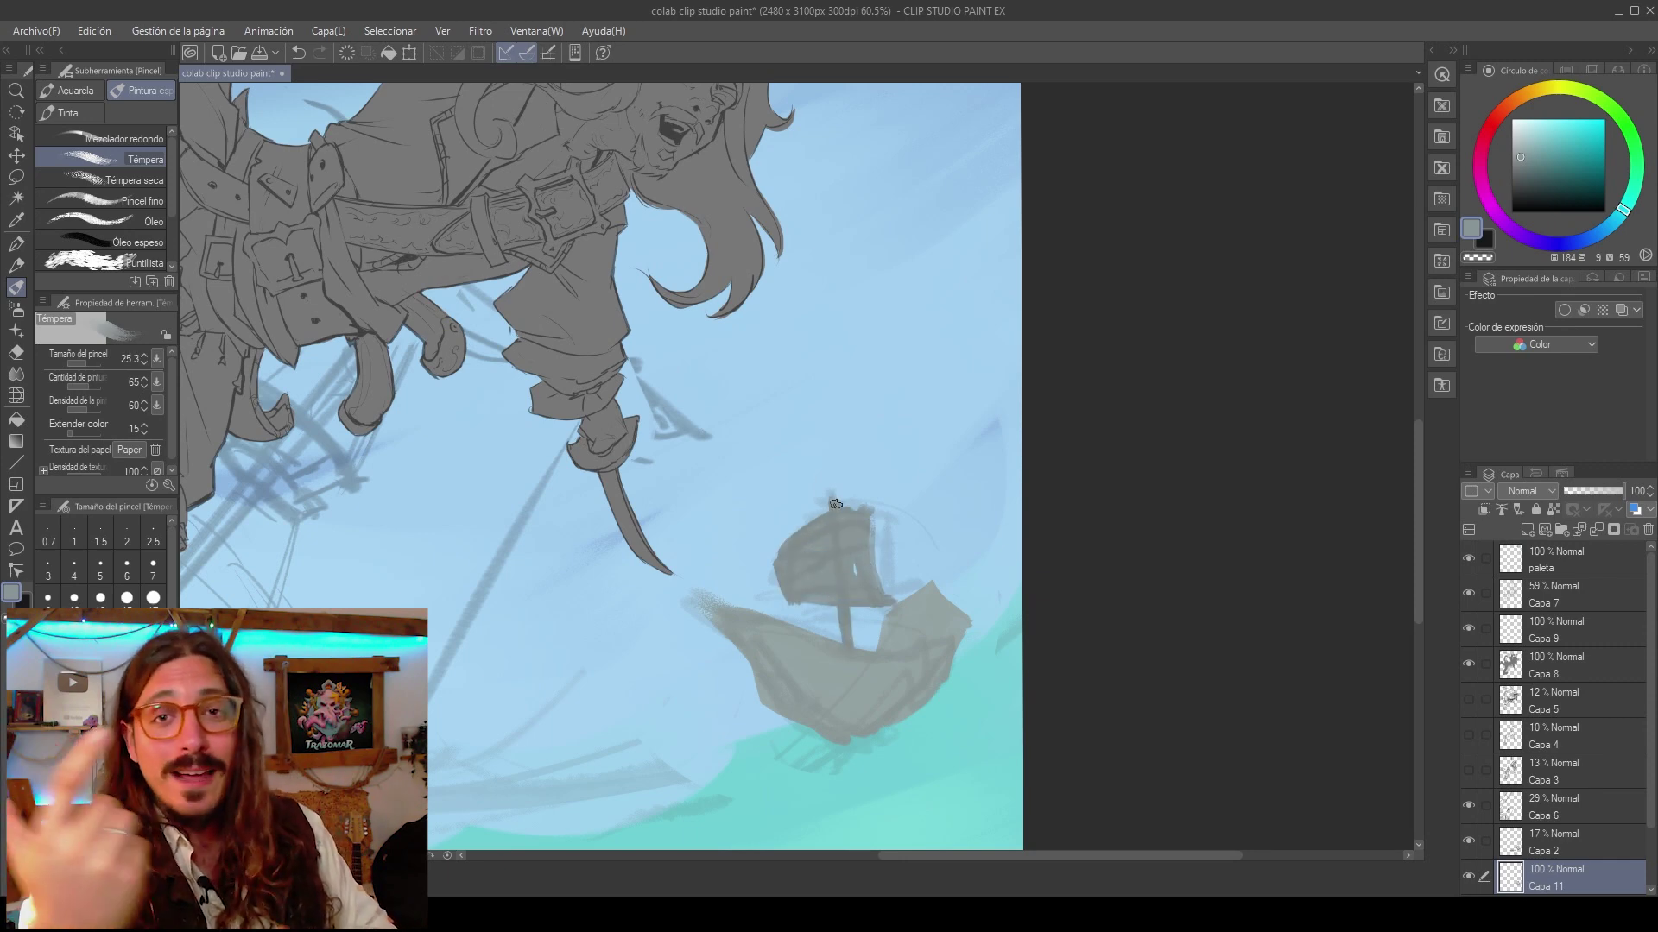
scroll(836, 504, "up", 1)
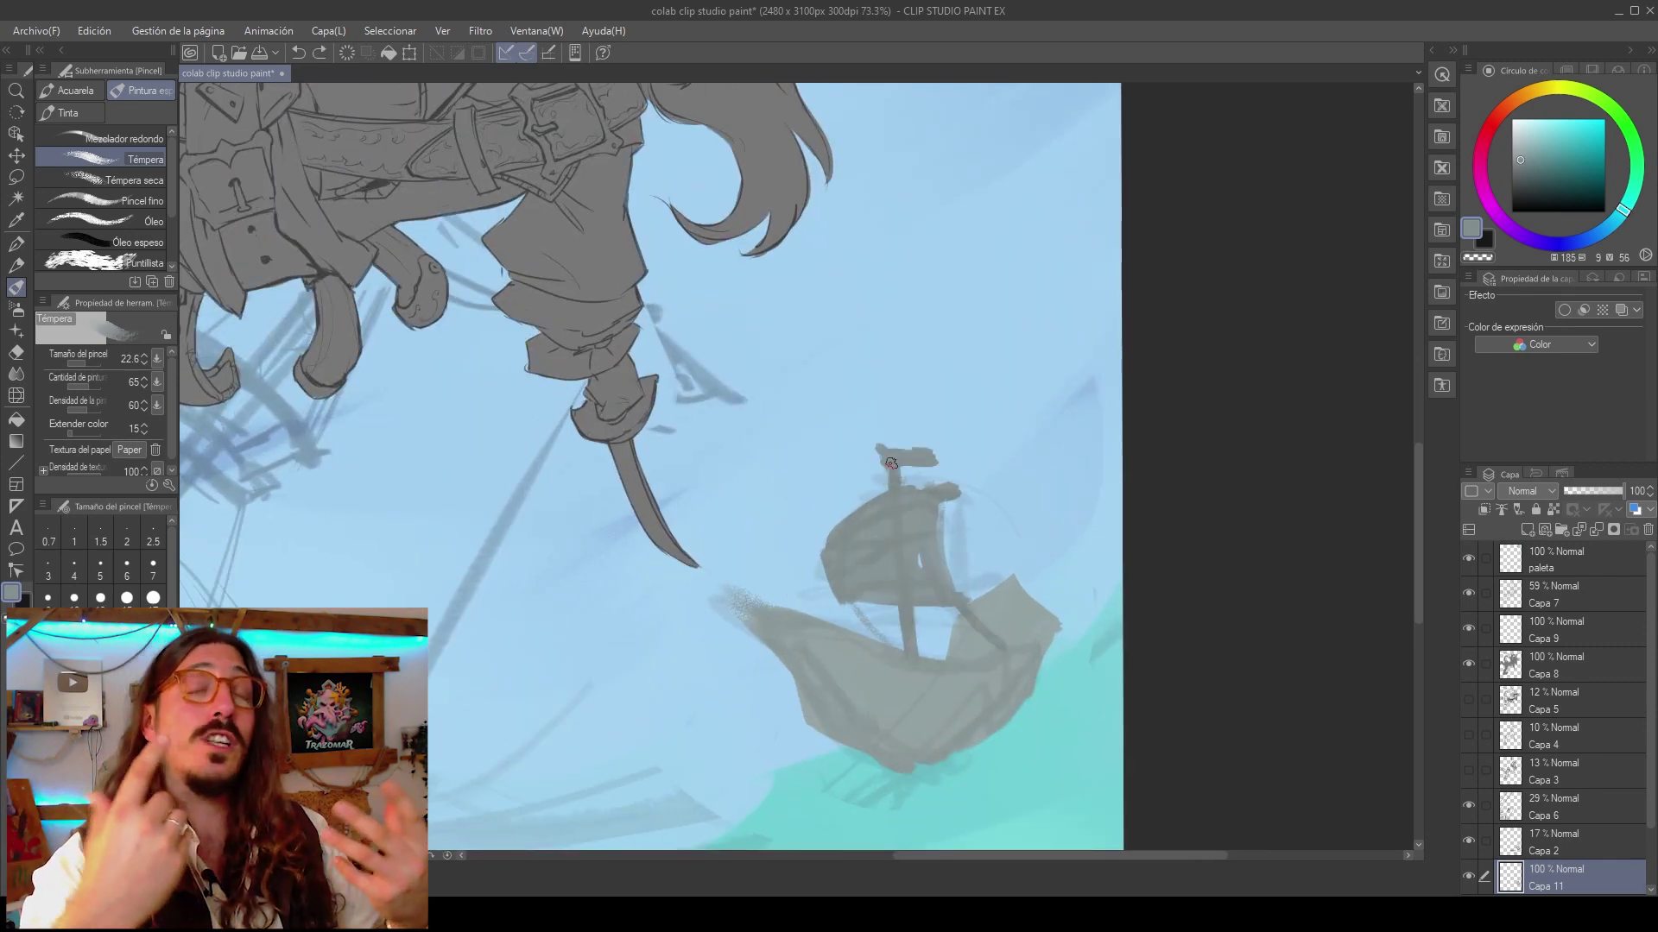
Flip the canvas view horizontally to check the background and sample a colour from the artwork.
scroll(890, 464, "down", 6)
key("h")
scroll(754, 494, "up", 5)
left_click(755, 495, "alt")
key("ctrl+0")
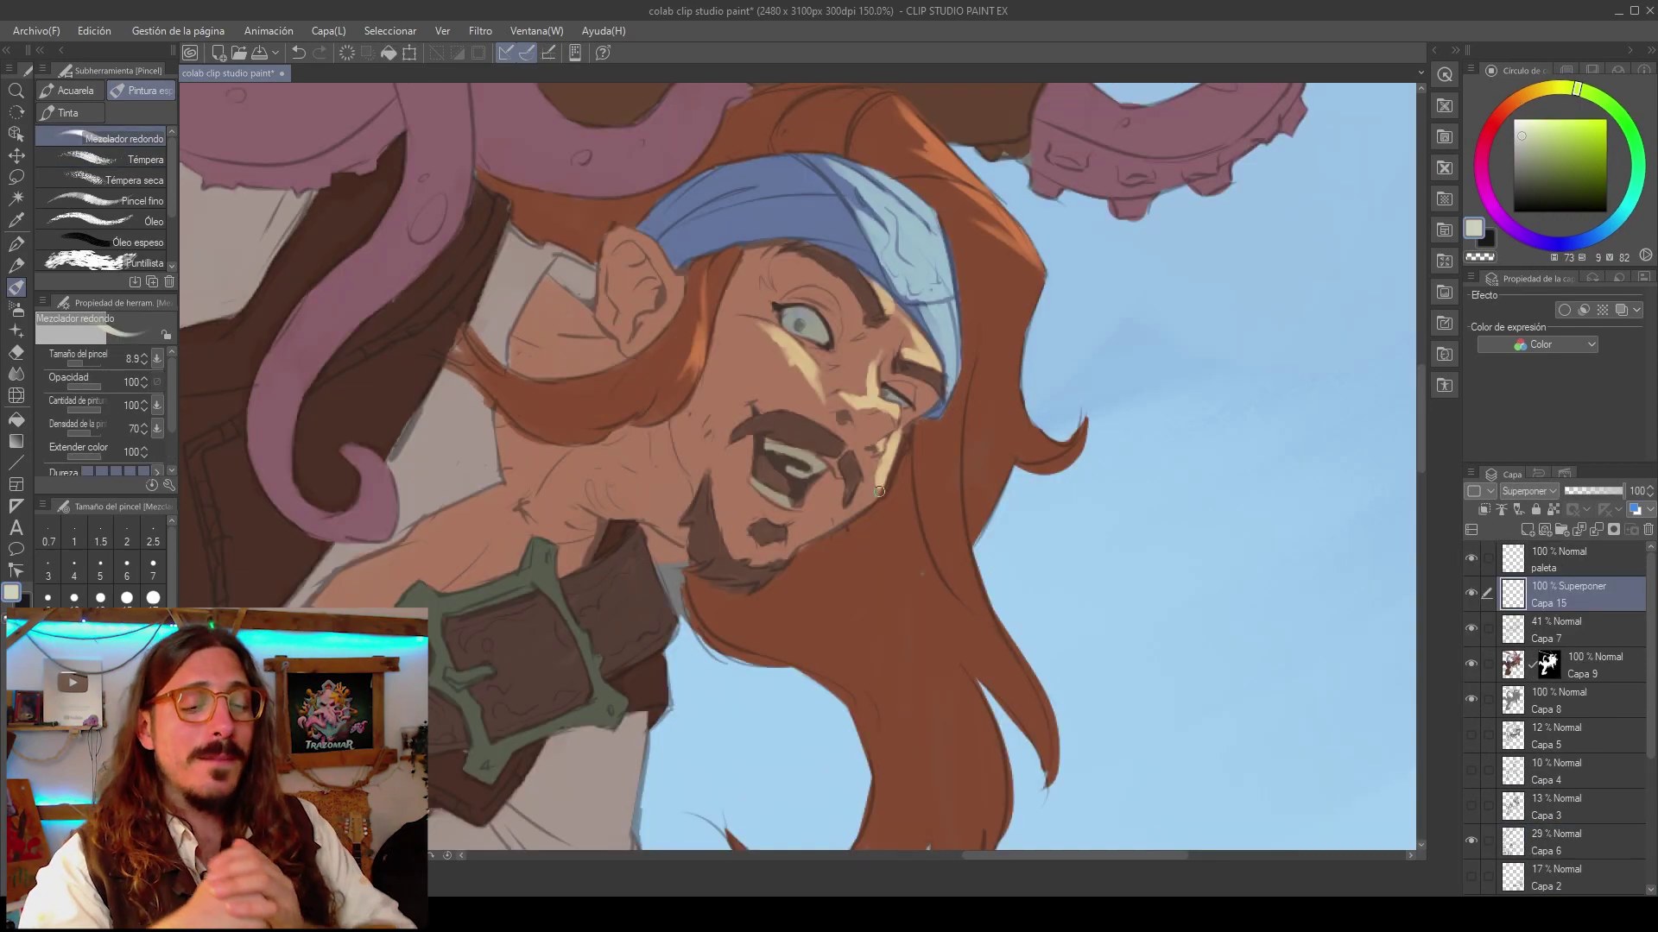
Trim the pale highlight under the pirate's eye with the Más fuerte eraser, then undo the last stroke.
scroll(879, 492, "down", 8)
scroll(829, 432, "up", 9)
key("e")
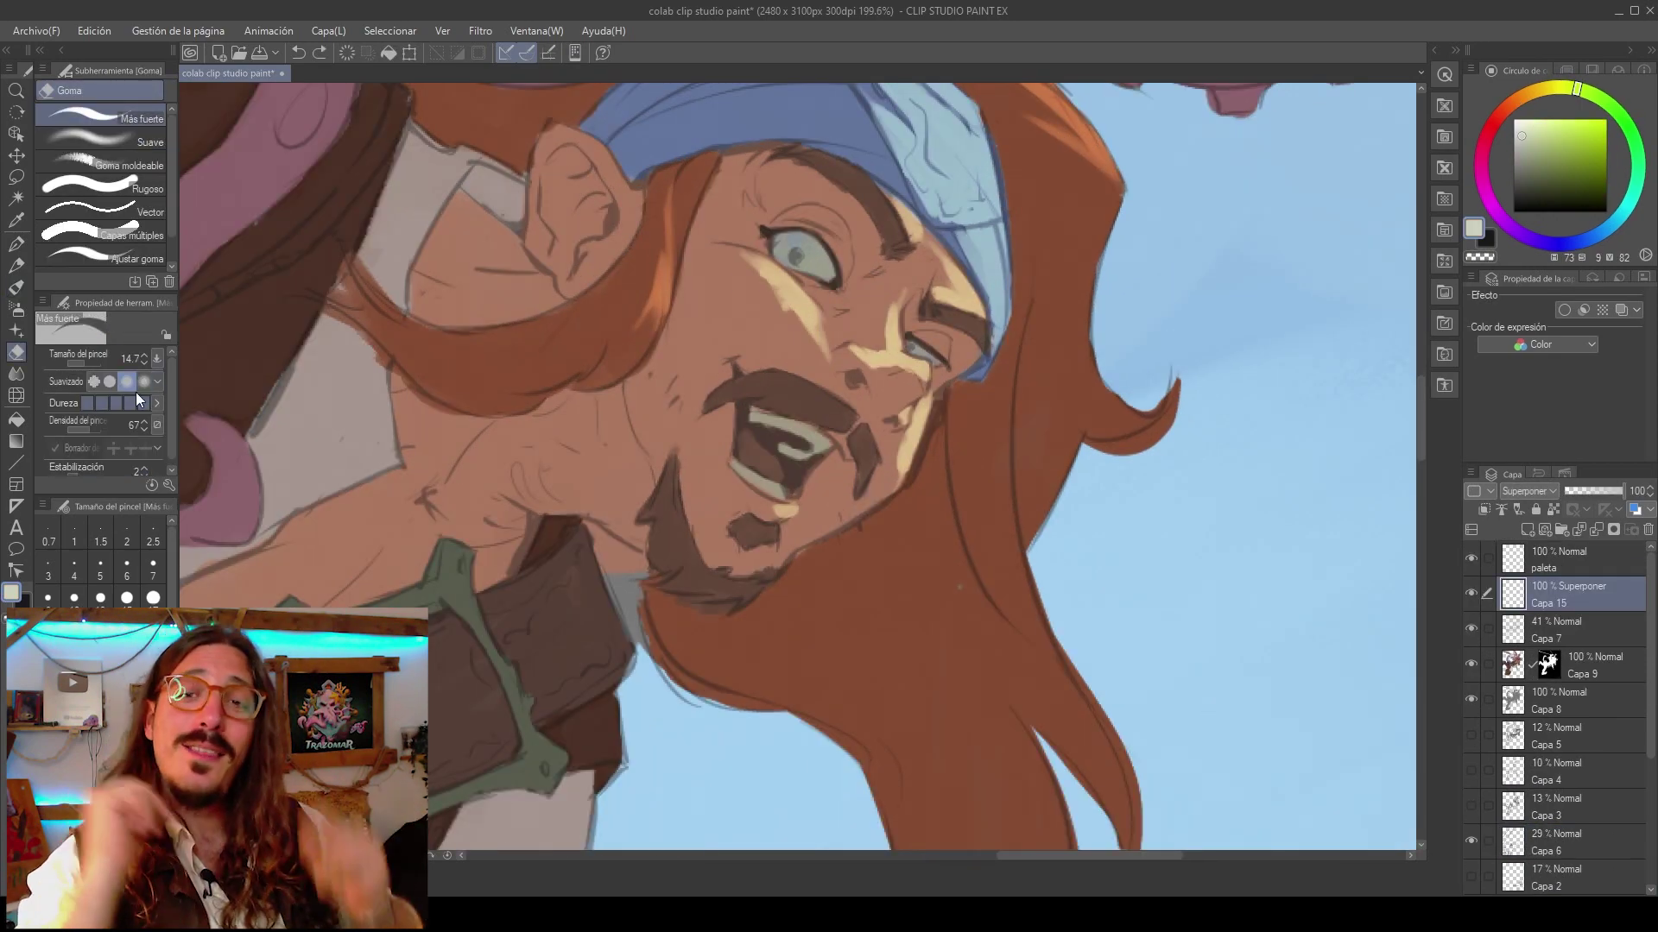
left_click(141, 384)
left_click_drag(755, 272, 820, 349)
scroll(840, 360, "down", 10)
key("b")
scroll(878, 343, "up", 6)
scroll(912, 165, "up", 3)
key("ctrl+z")
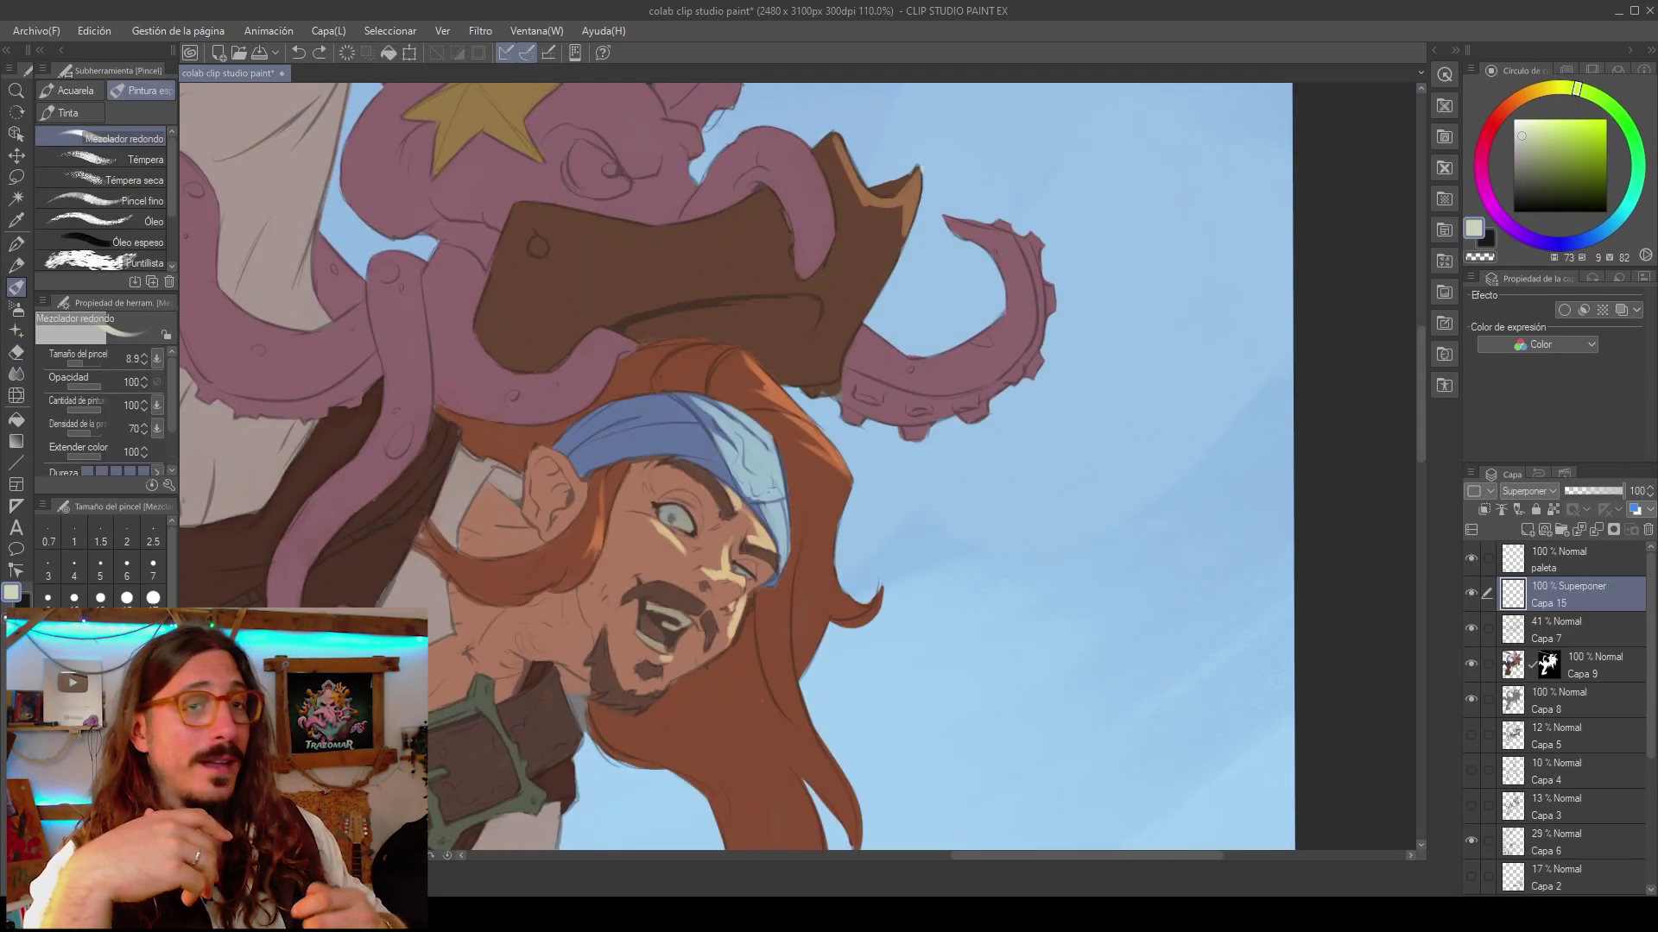
Mirror the view and paint light highlights on the octopus's forehead, brow and the tentacle gripping the hat on Capa 15.
scroll(529, 207, "down", 3)
key("h")
scroll(721, 341, "up", 5)
left_click_drag(721, 341, 757, 427)
left_click_drag(713, 273, 868, 139)
mouse_move(749, 246)
left_mouse_down()
mouse_move(787, 196)
mouse_move(723, 292)
left_mouse_up()
scroll(777, 216, "up", 2)
scroll(739, 308, "down", 2)
left_click_drag(586, 362, 488, 411)
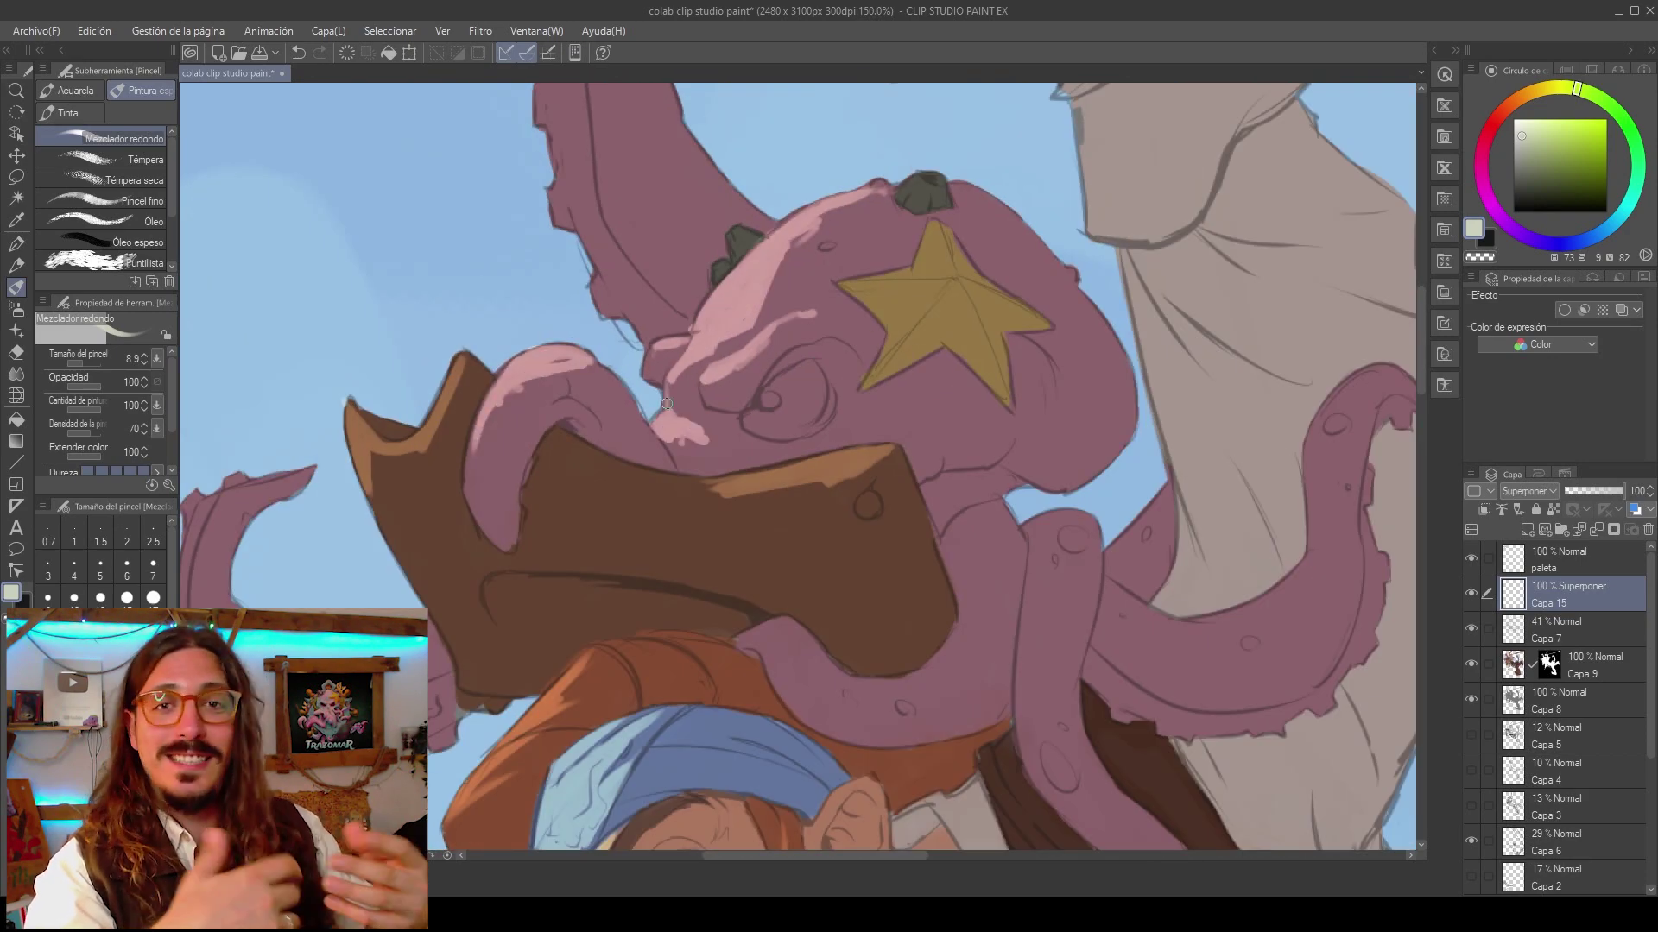
Paint light accents on the octopus's brow ridge and on the barnacles on its head.
scroll(667, 403, "down", 5)
scroll(692, 443, "up", 6)
scroll(615, 569, "down", 5)
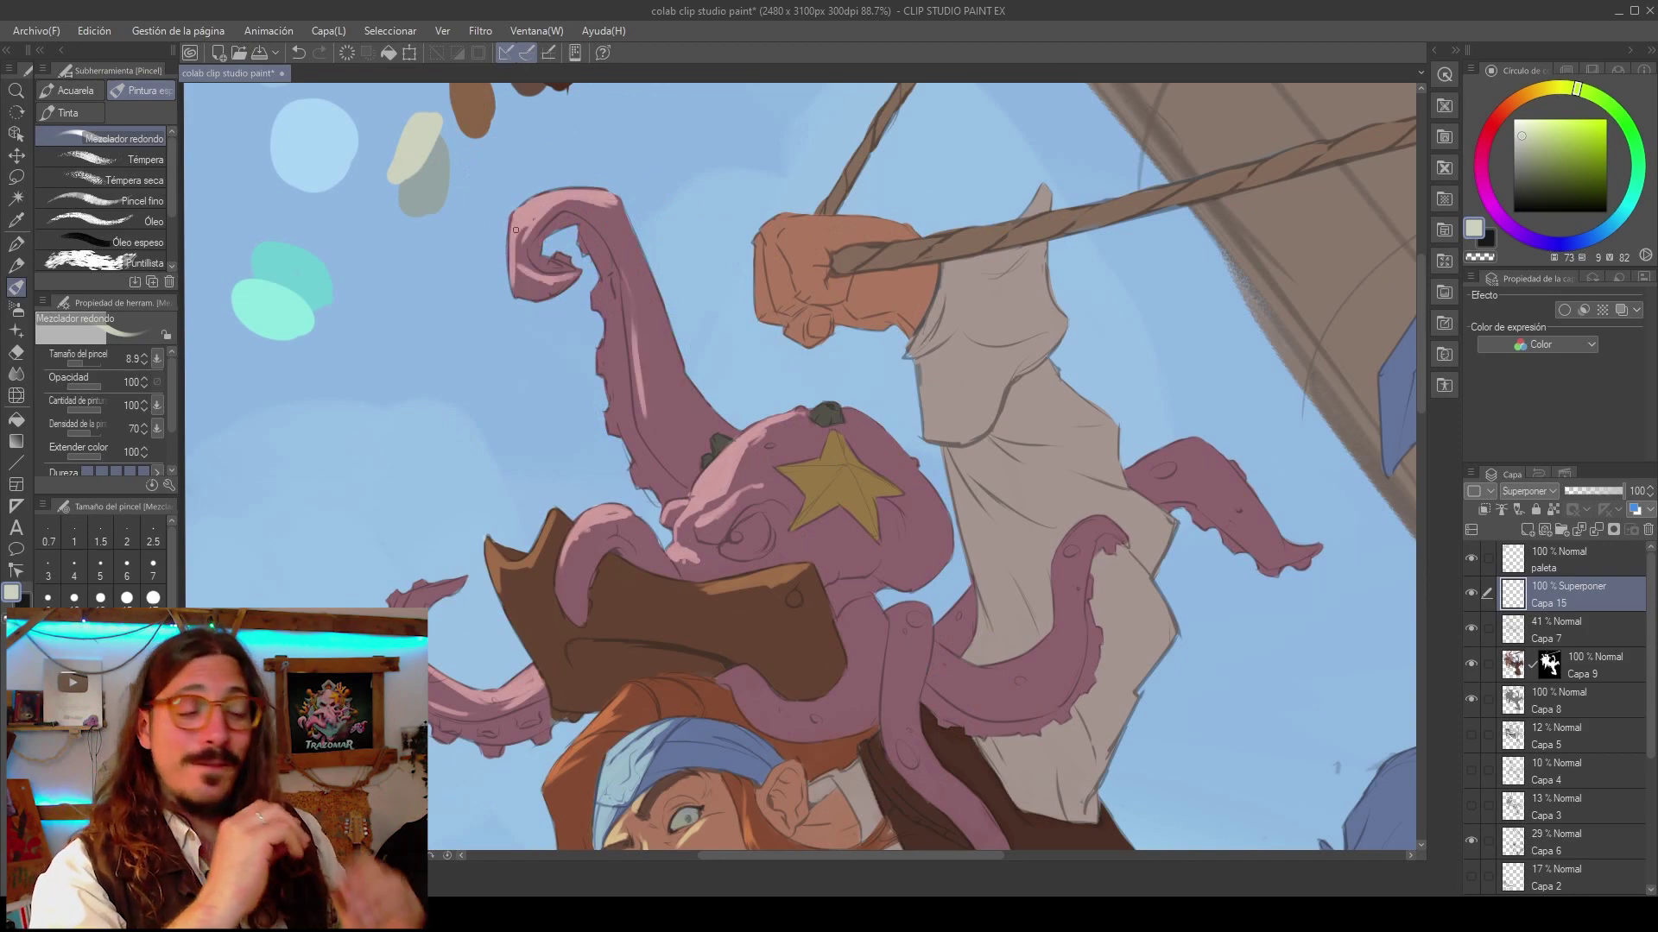
scroll(814, 497, "up", 4)
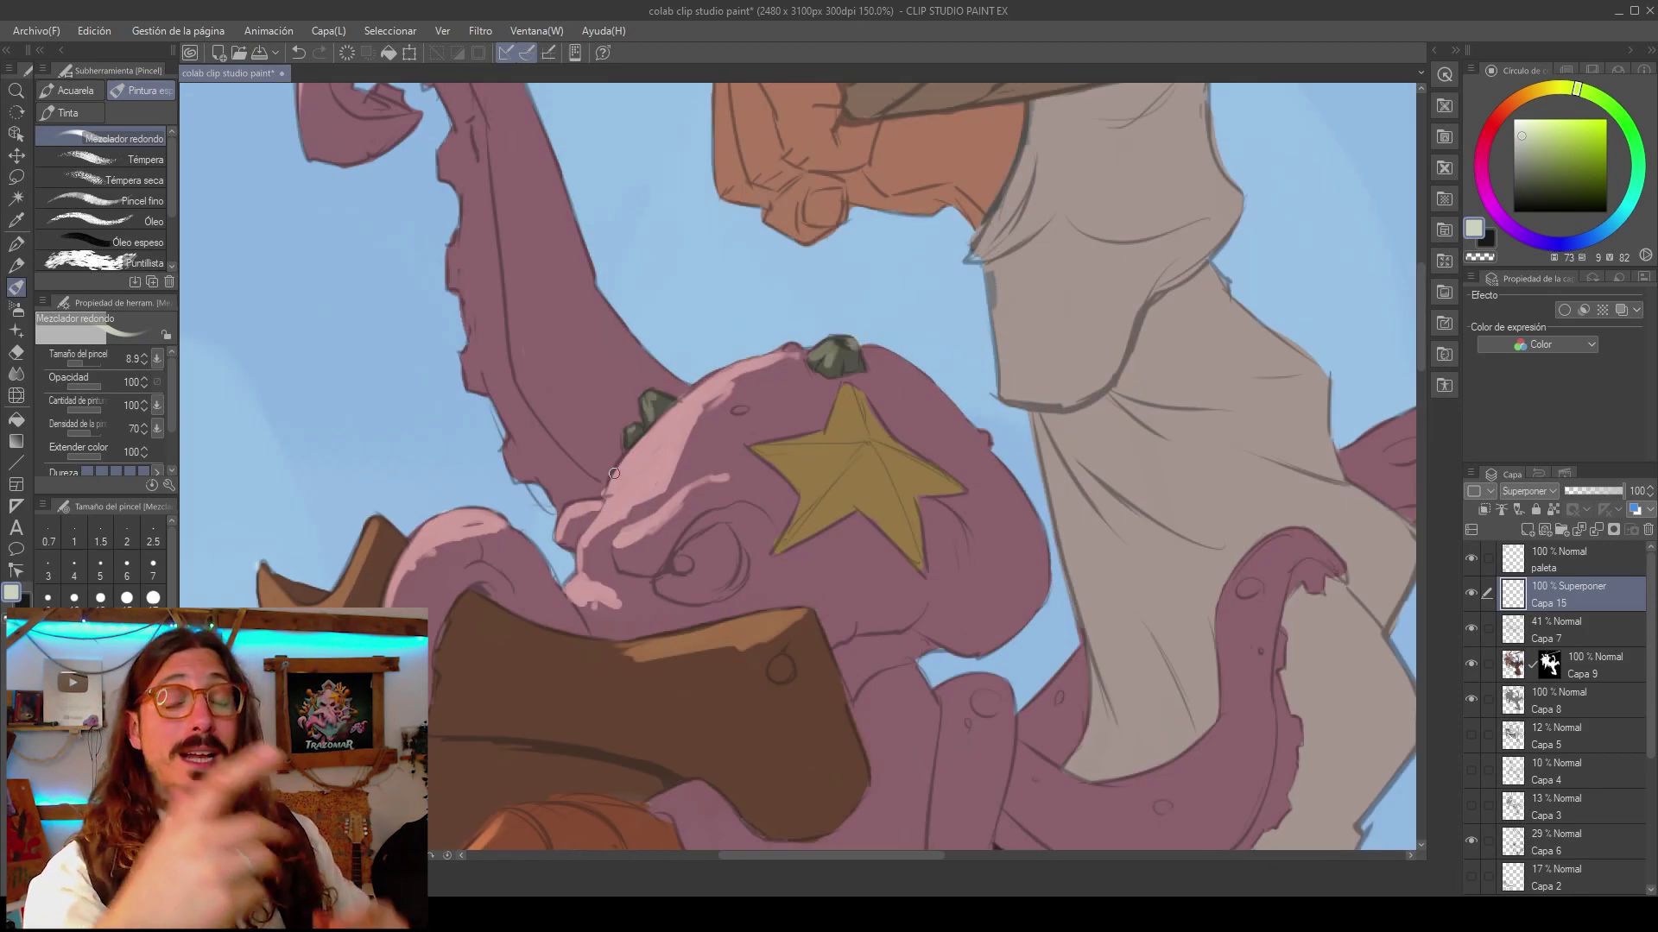
scroll(614, 473, "down", 1)
left_click_drag(646, 484, 581, 490)
scroll(691, 380, "down", 4)
scroll(682, 406, "up", 4)
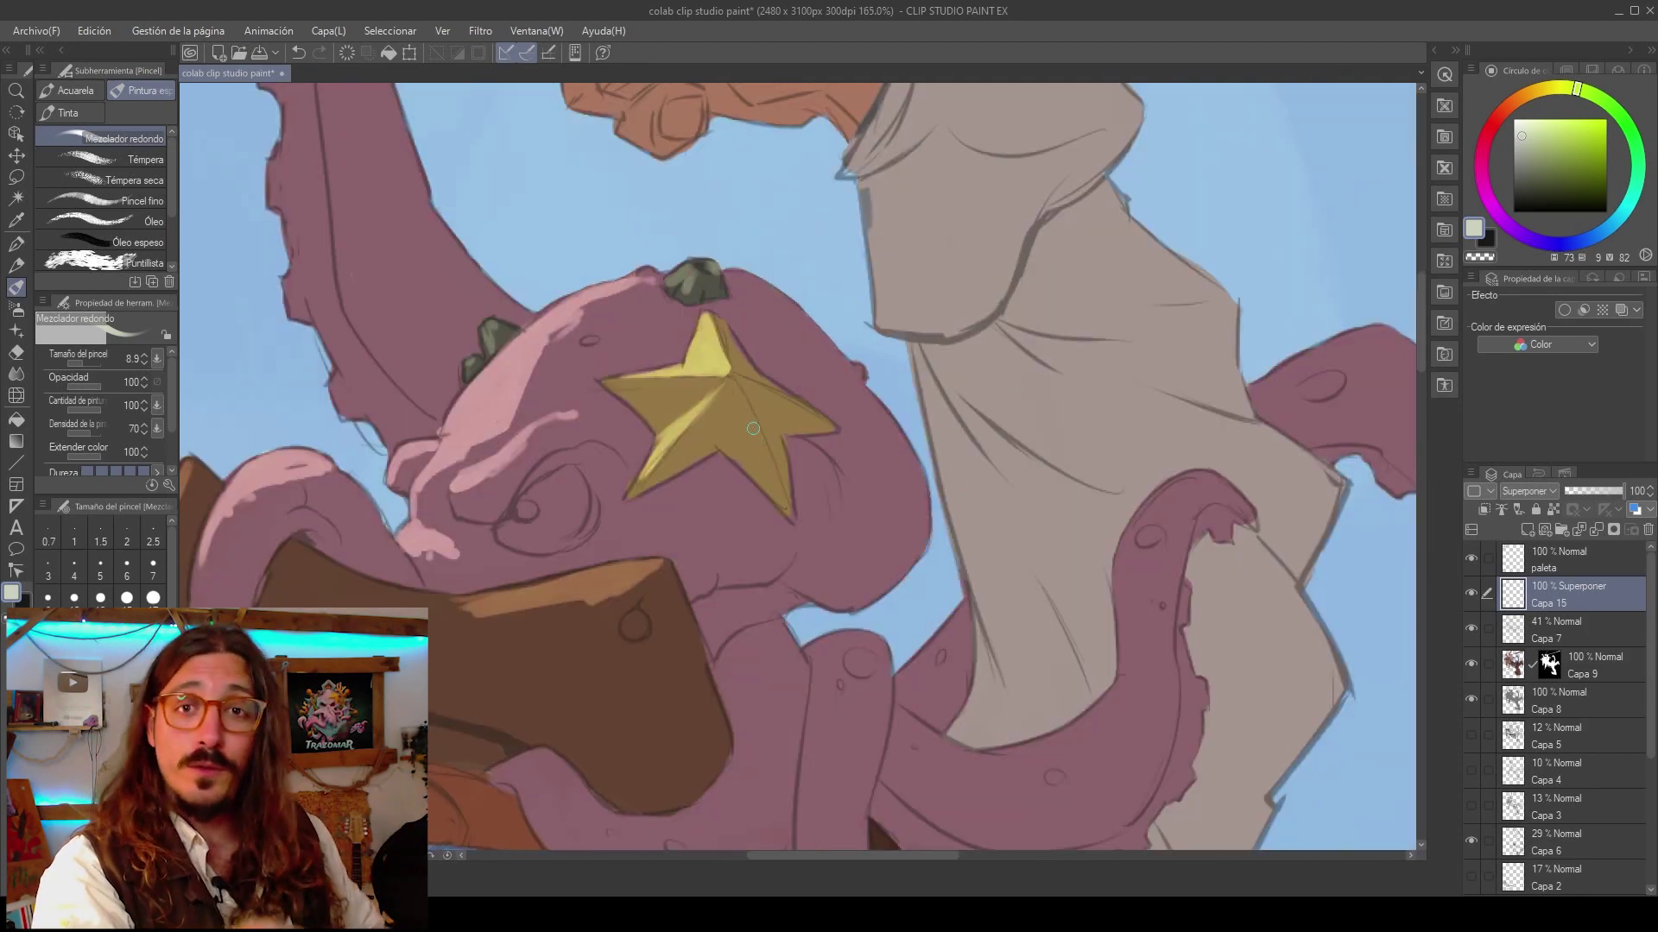
Paint light facets along the ridges of the yellow starfish on the octopus's head.
left_click_drag(715, 399, 758, 494)
scroll(789, 379, "up", 3)
scroll(743, 406, "down", 3)
scroll(742, 406, "down", 2)
scroll(1029, 576, "up", 3)
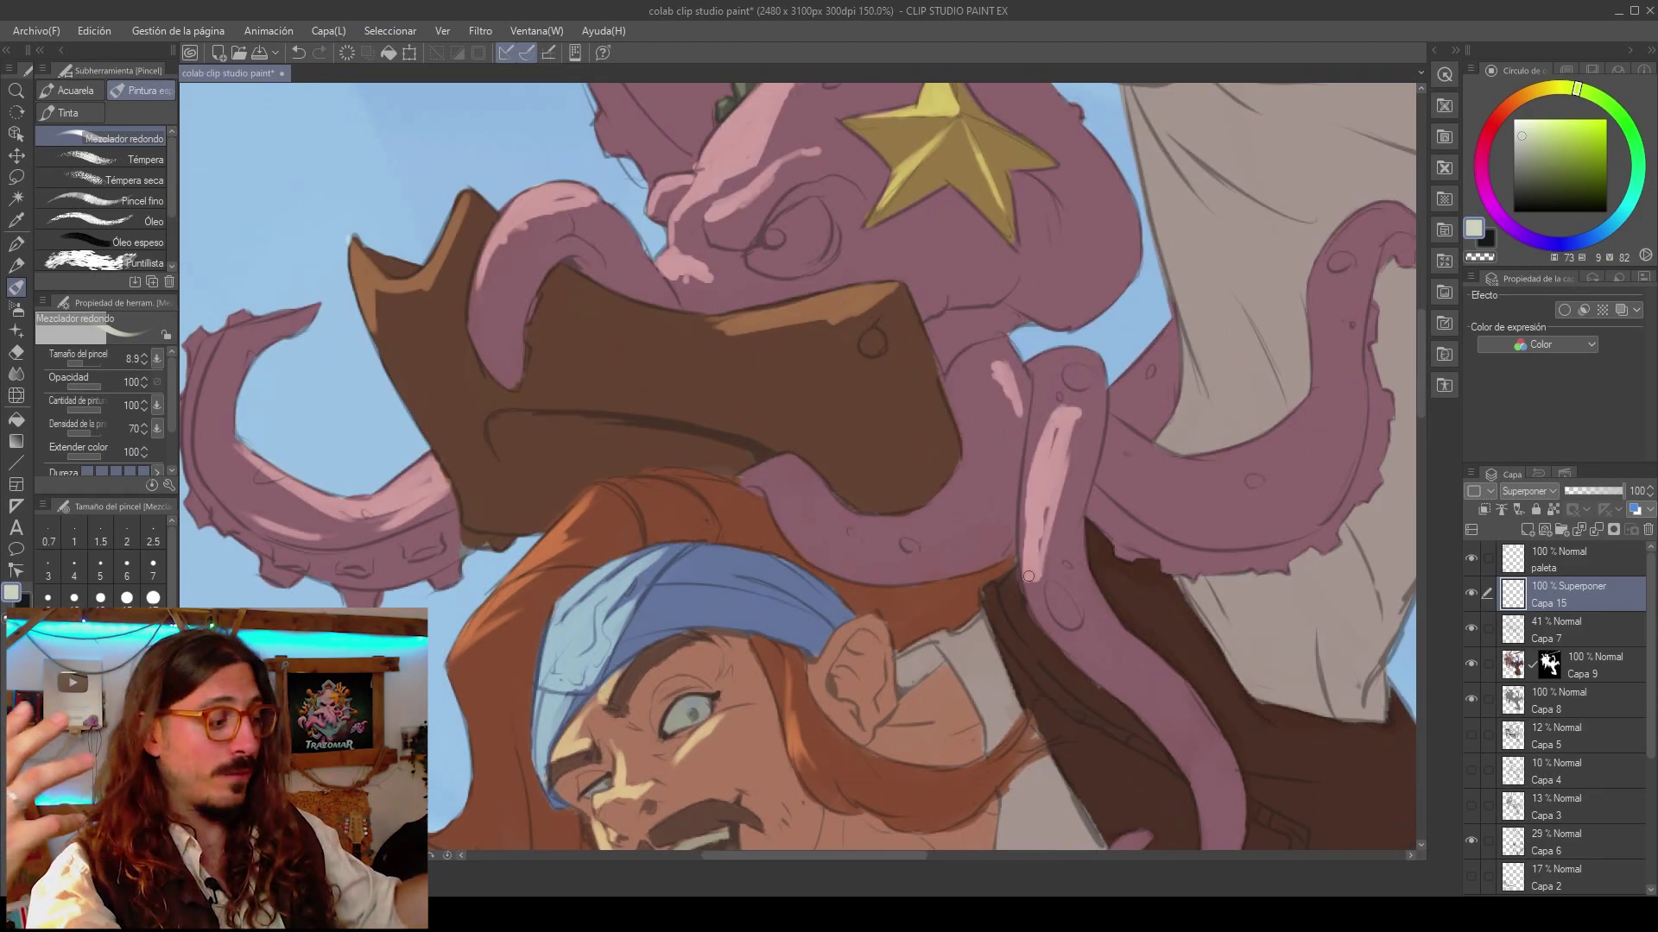
Paint pale highlights along the tentacle hanging over the vest and the one curling across the sleeve.
scroll(1077, 408, "down", 3)
scroll(1045, 386, "up", 3)
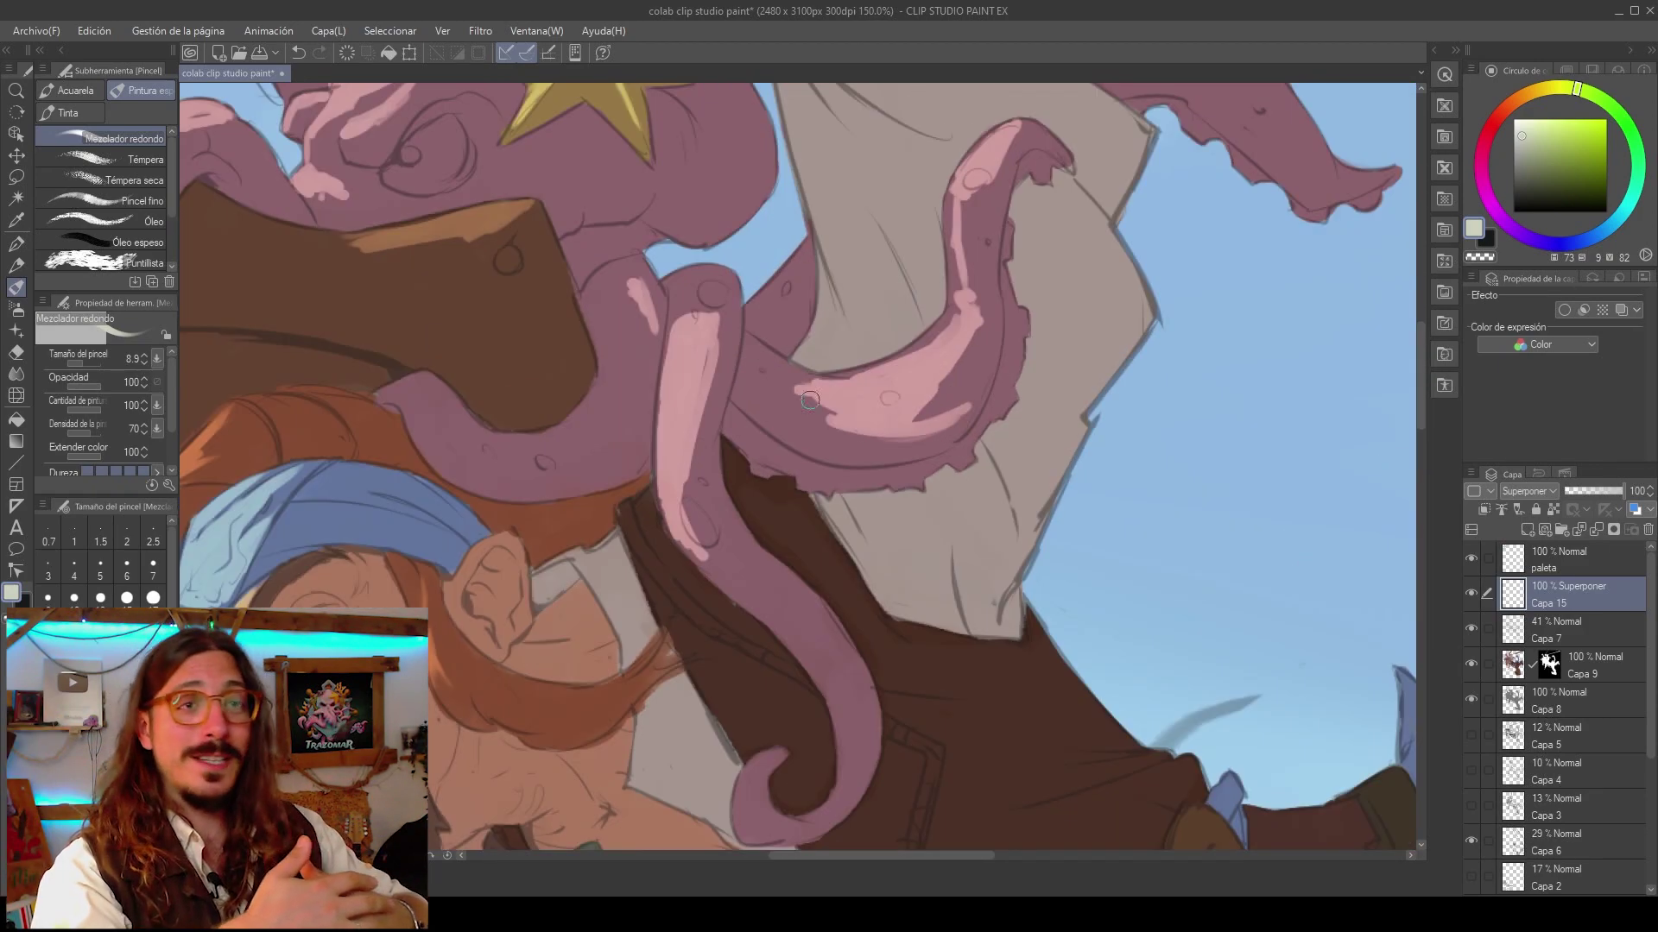
scroll(782, 391, "down", 6)
scroll(892, 383, "down", 3)
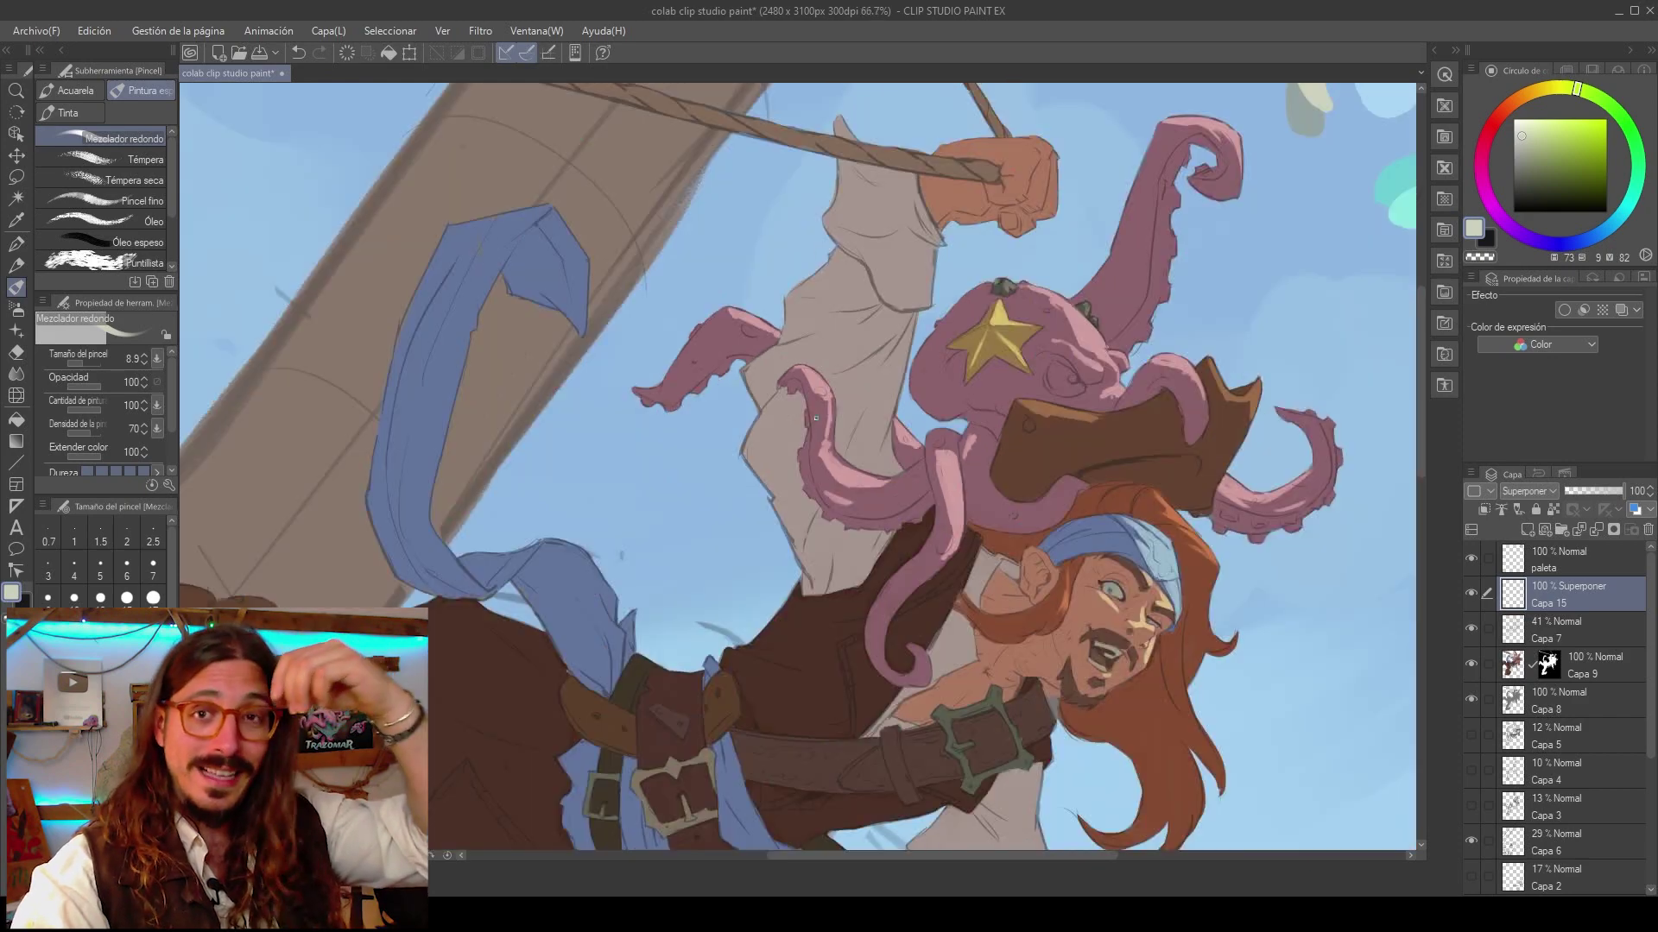
Add pale highlights to the tentacles reaching out behind and across the raised sleeve.
scroll(779, 345, "up", 3)
scroll(1036, 518, "up", 4)
left_click_drag(744, 387, 743, 453)
scroll(814, 462, "down", 5)
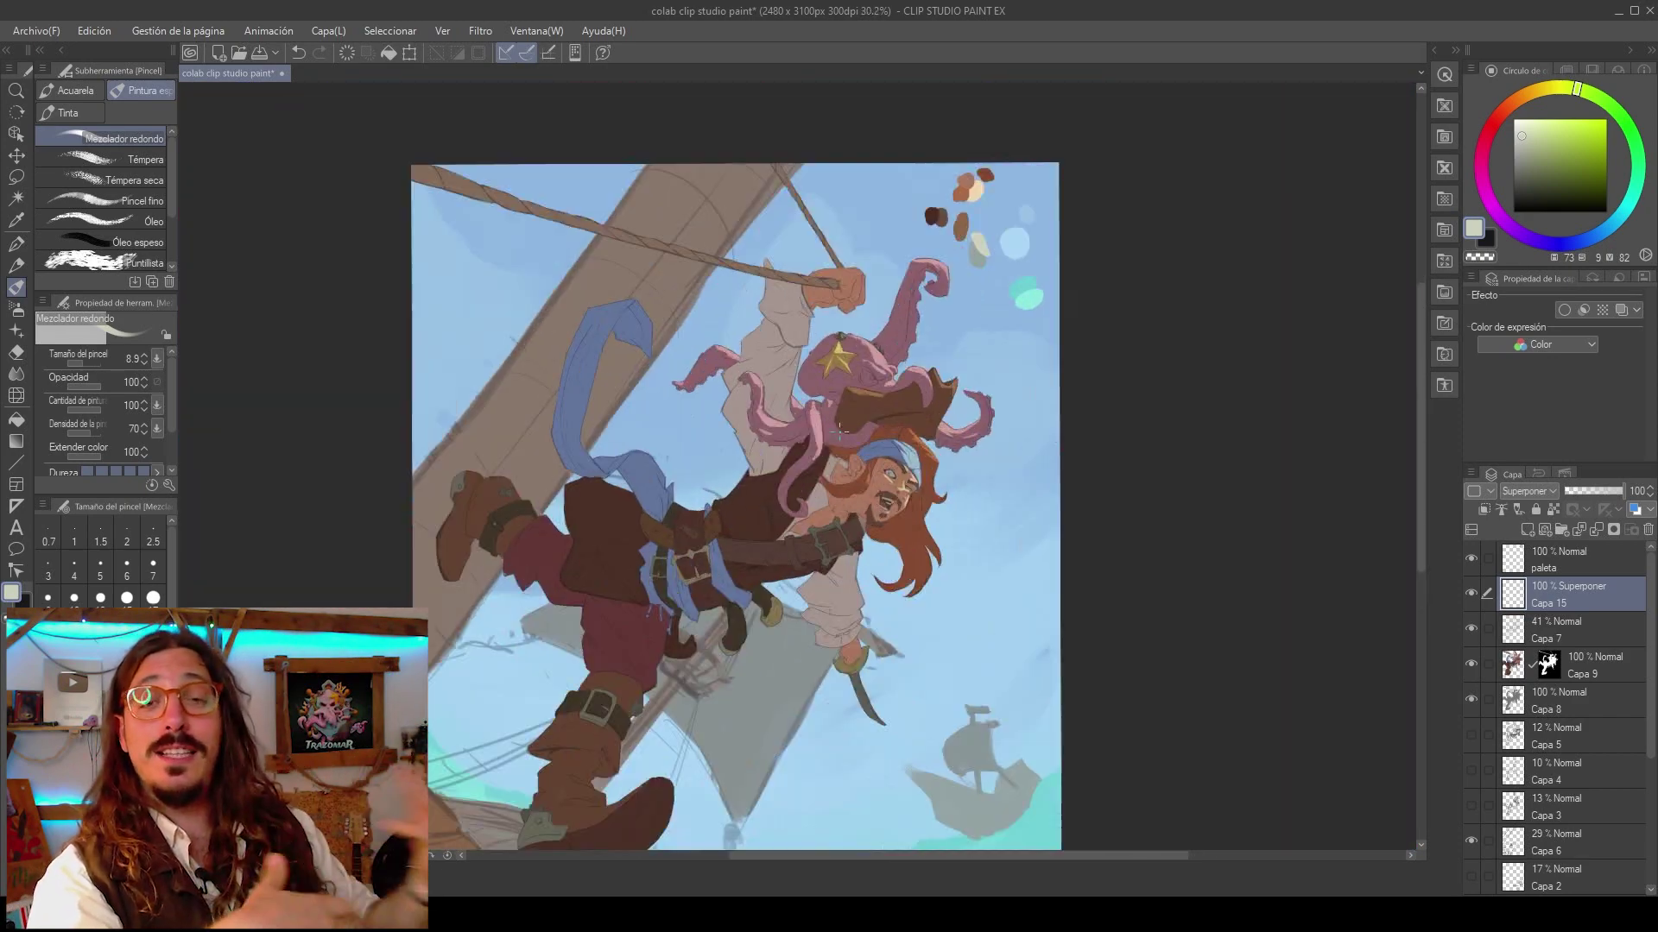
scroll(794, 414, "up", 5)
scroll(777, 380, "down", 4)
scroll(766, 358, "up", 3)
left_click_drag(704, 372, 790, 349)
scroll(892, 483, "down", 4)
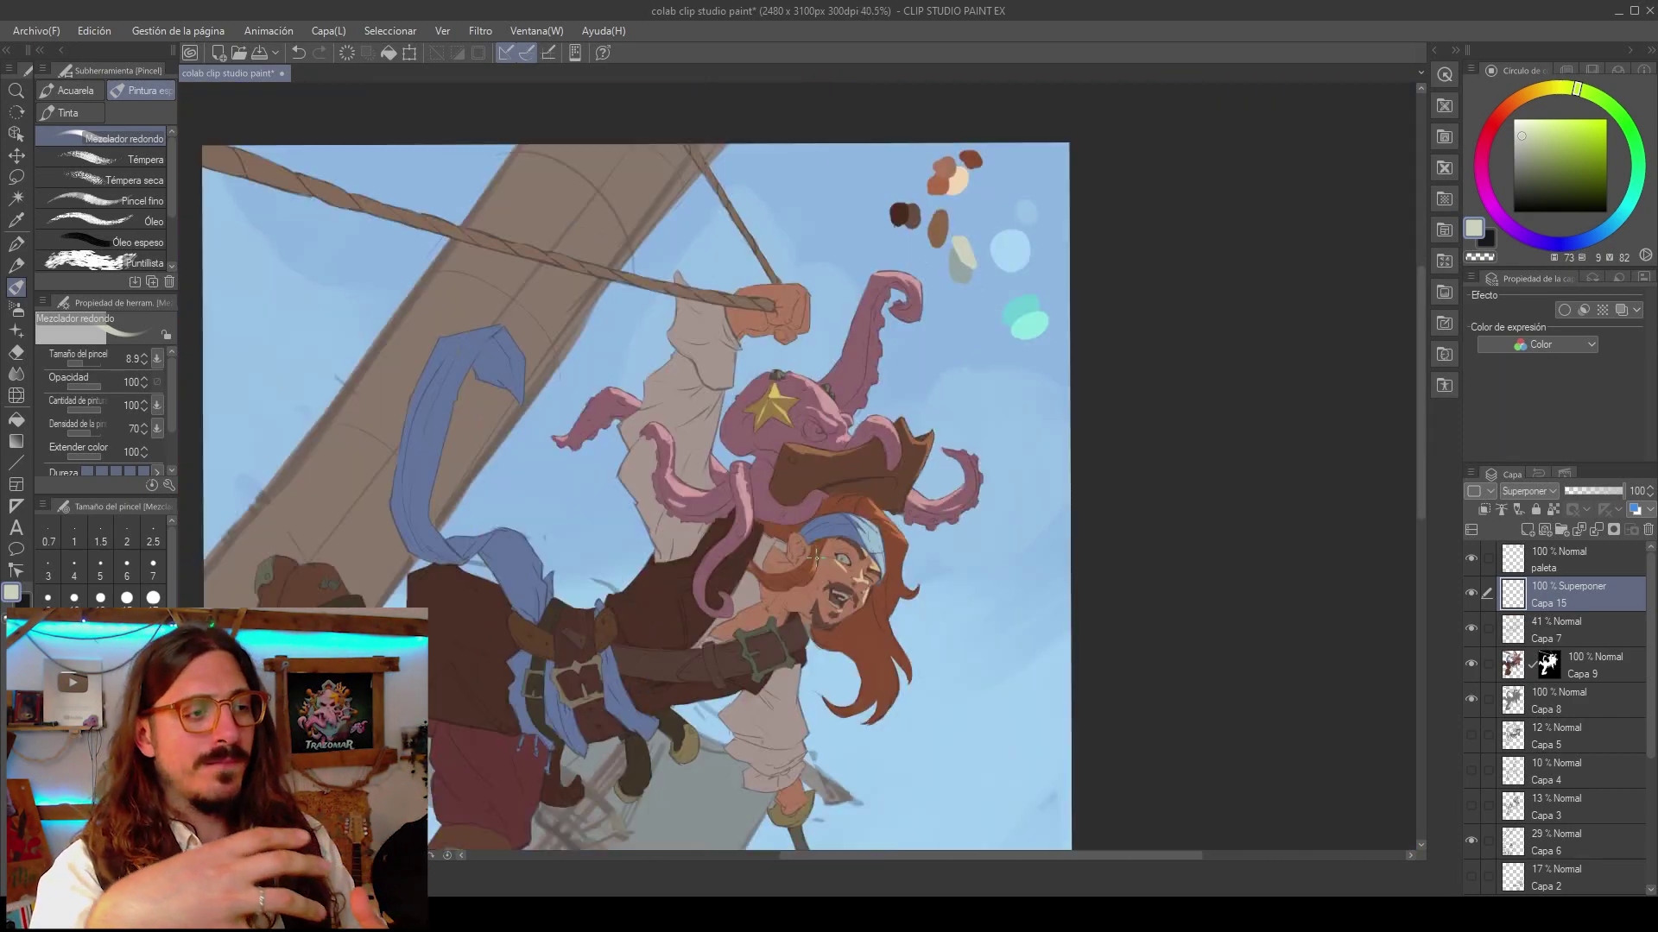
Paint a cream highlight along the outer edge of the lowered arm's sleeve.
scroll(915, 453, "up", 4)
scroll(863, 466, "down", 4)
scroll(829, 604, "up", 4)
left_click_drag(830, 617, 813, 750)
scroll(897, 484, "down", 1)
left_click_drag(895, 552, 920, 618)
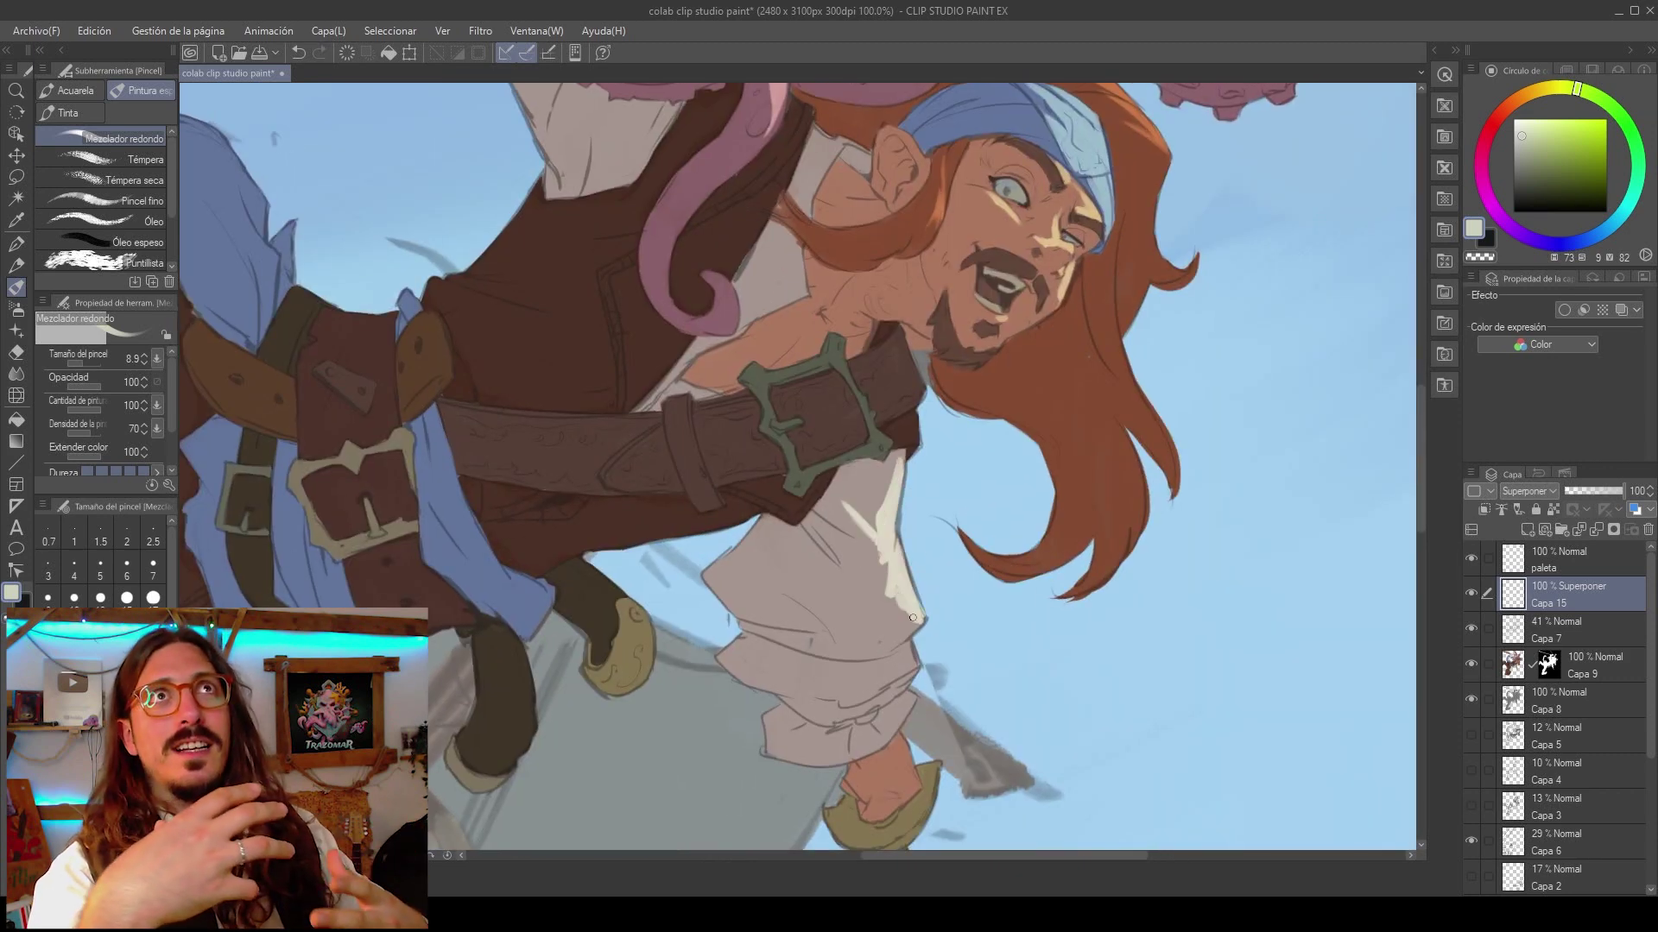
Extend the cream highlights over the folds and gathered cuff of the lowered sleeve.
scroll(906, 613, "down", 3)
scroll(739, 531, "up", 4)
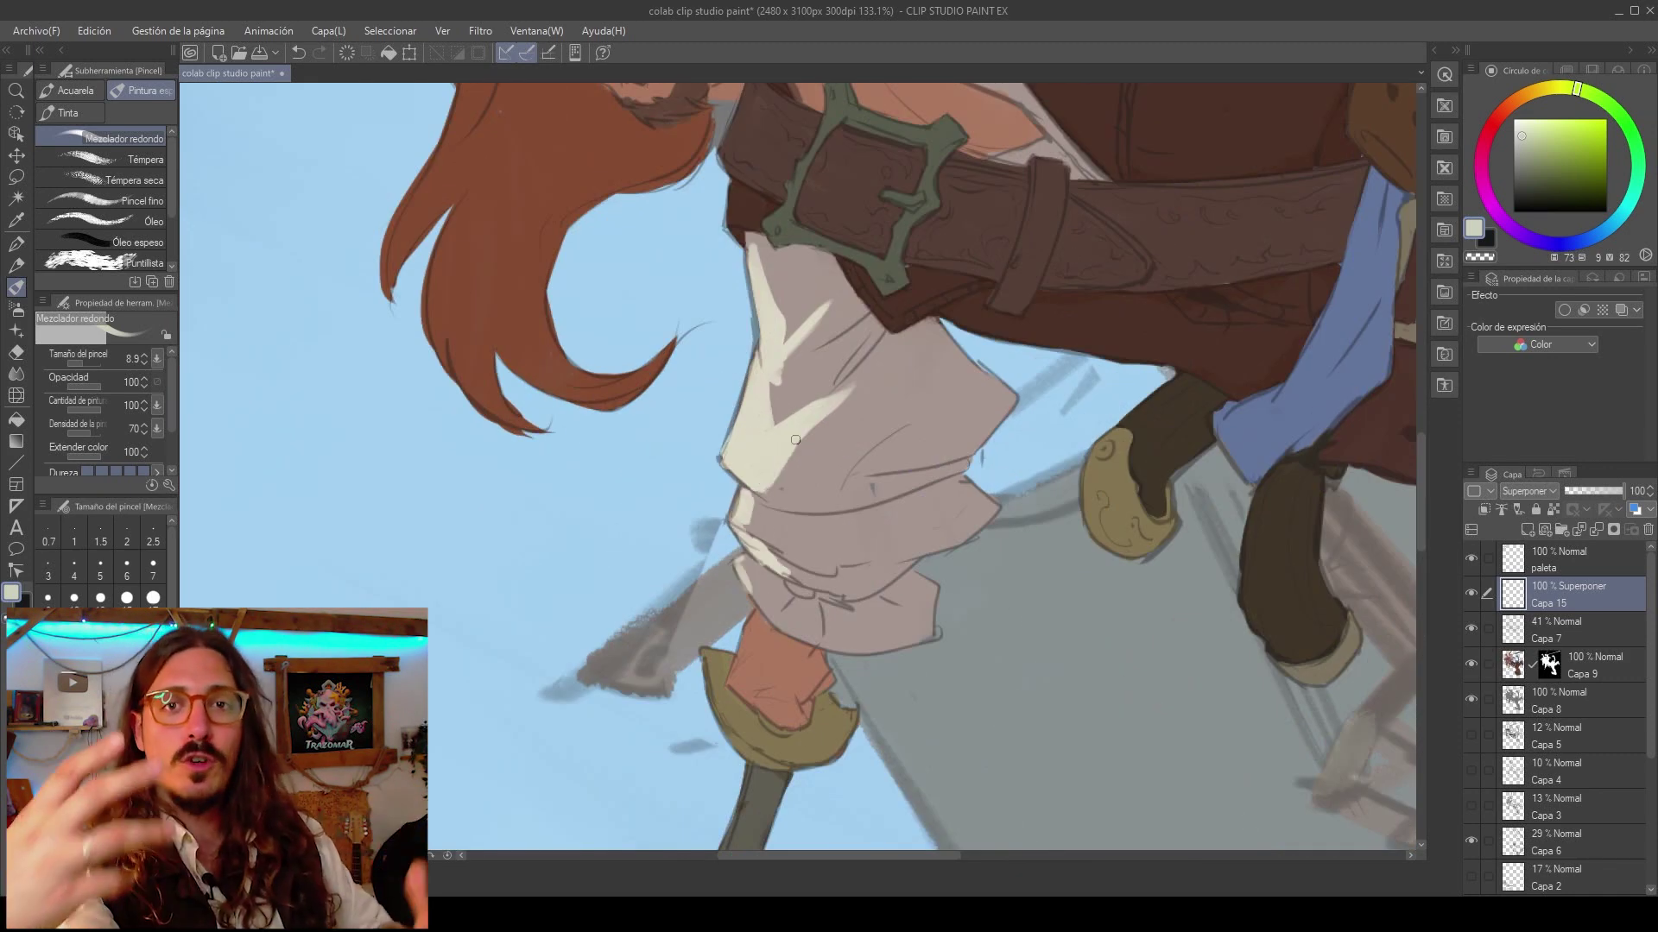
scroll(795, 440, "down", 3)
scroll(790, 285, "up", 4)
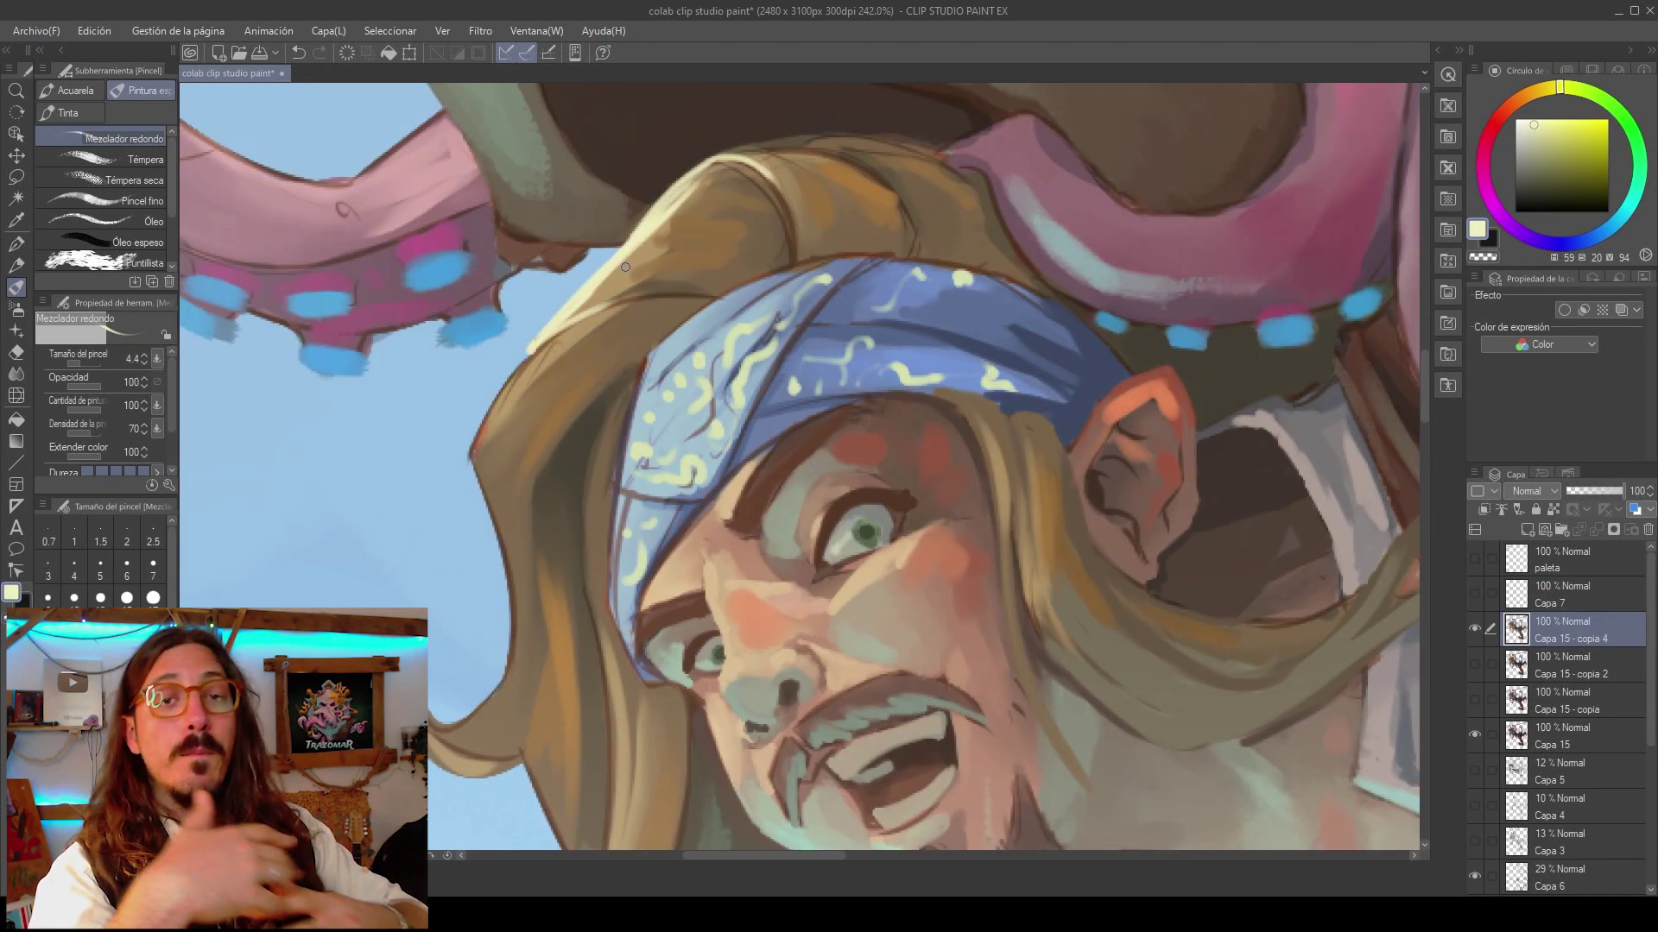
Paint a pale yellow rim light along the upper outer edge of the pirate's hair on Capa 15 - copia 4.
left_click_drag(626, 298, 483, 427)
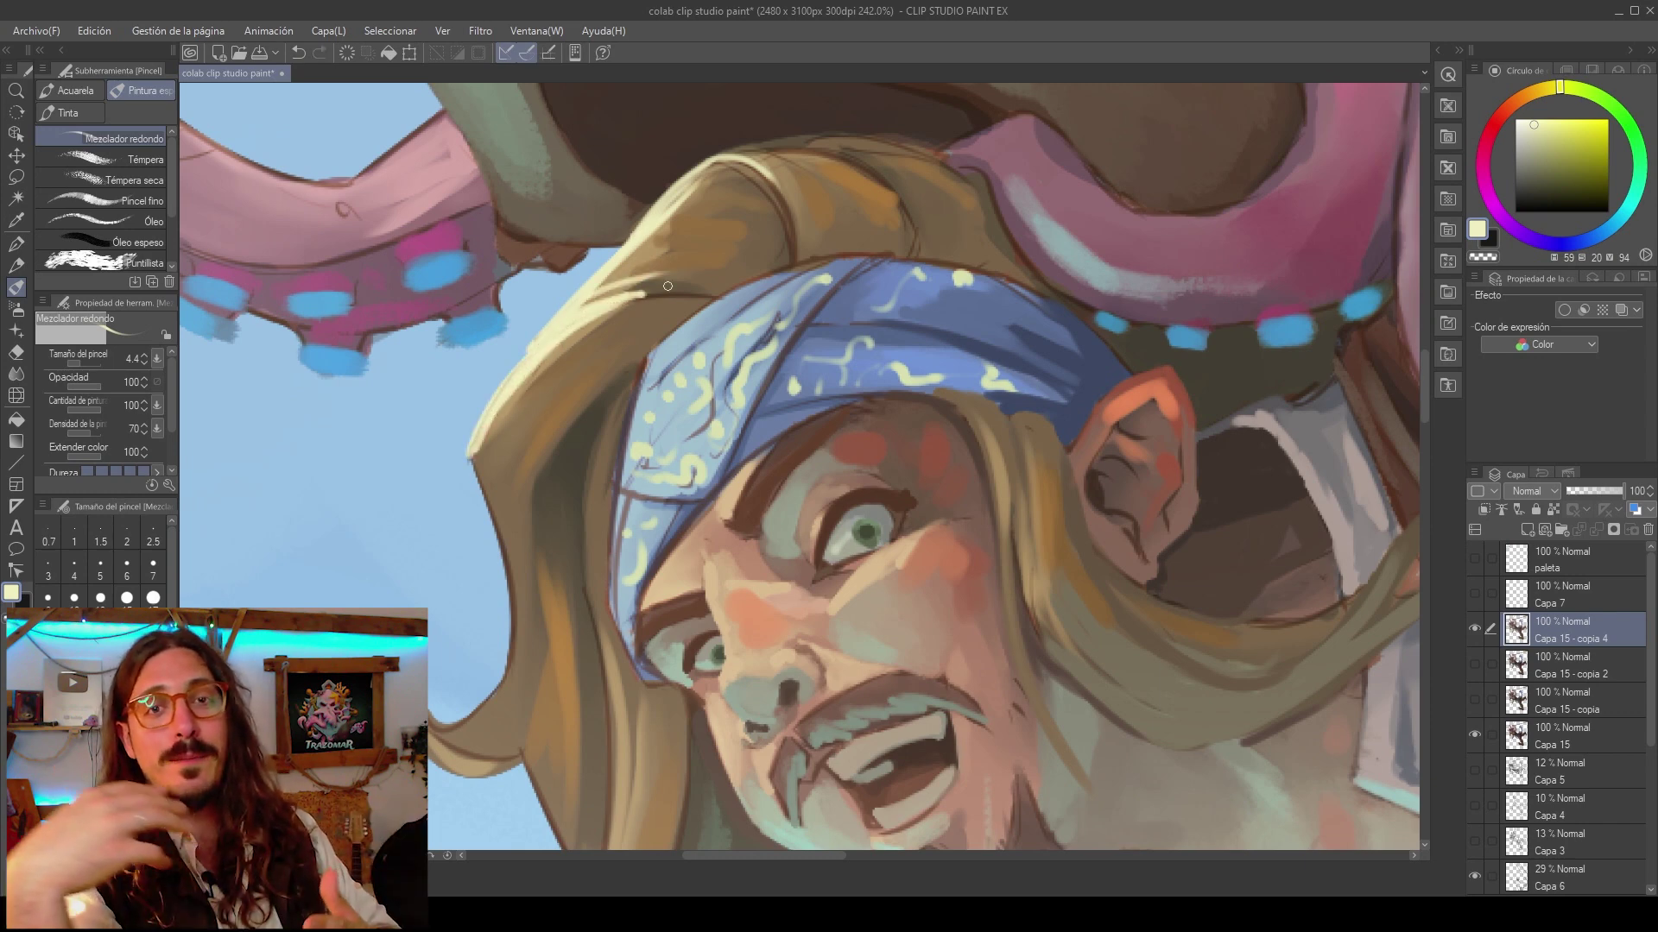
scroll(668, 286, "down", 4)
scroll(663, 292, "up", 3)
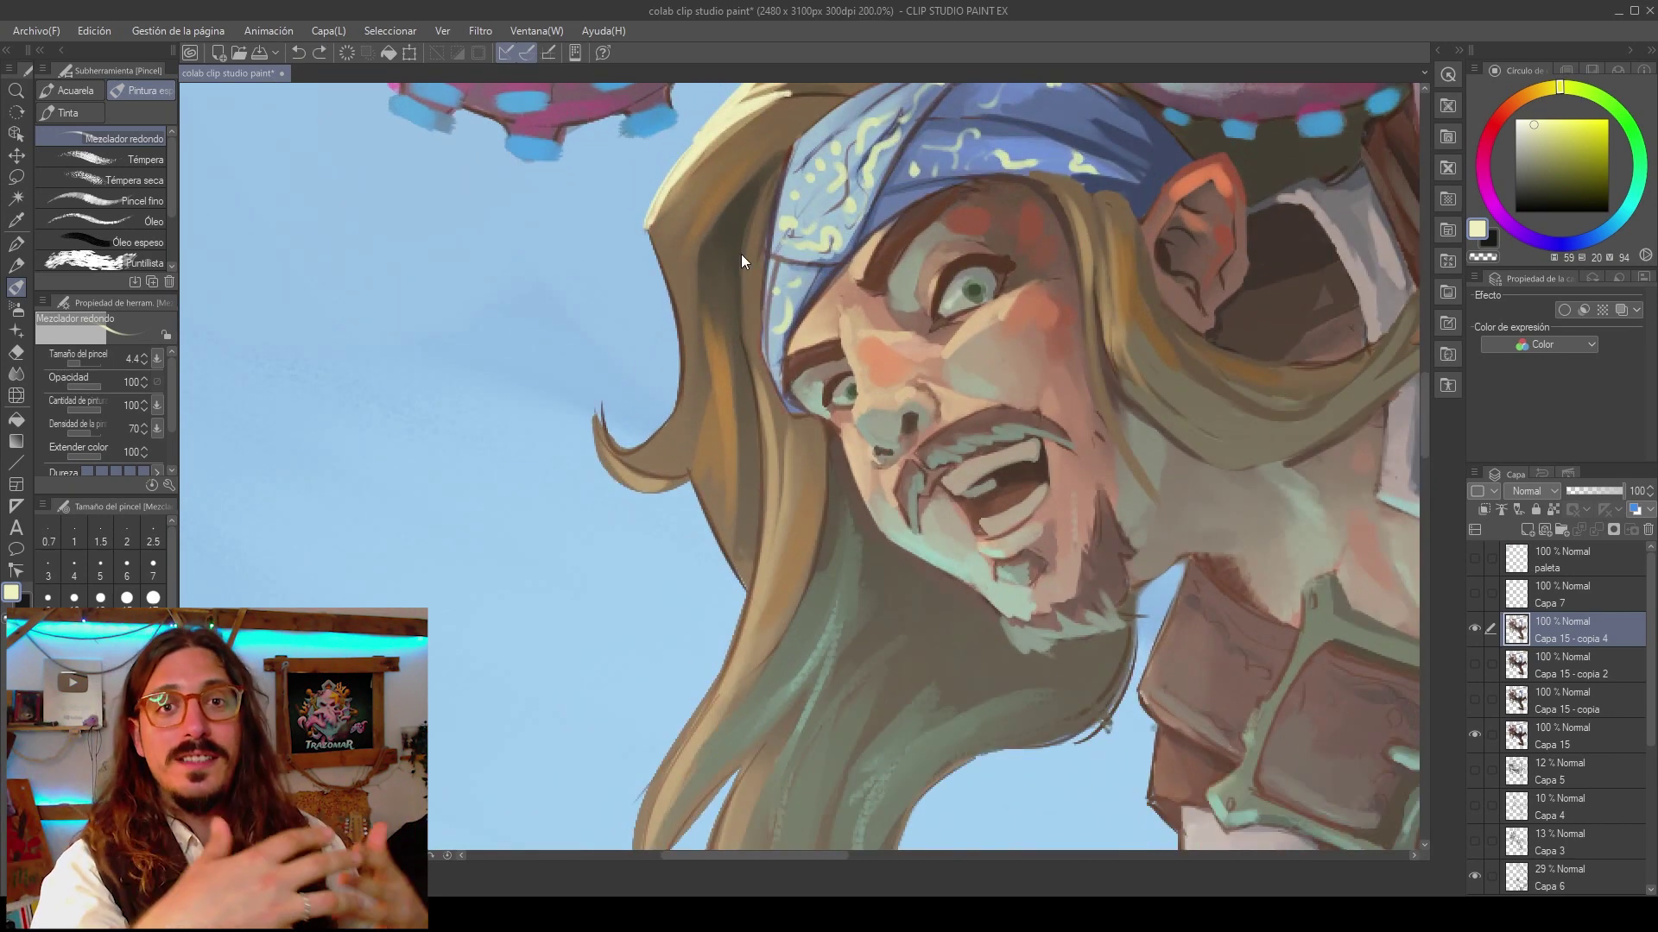
Paint thin pale yellow highlight strands down the long hair beside the bandana and face.
left_click_drag(761, 391, 718, 673)
left_click_drag(772, 474, 729, 654)
left_click_drag(789, 466, 745, 630)
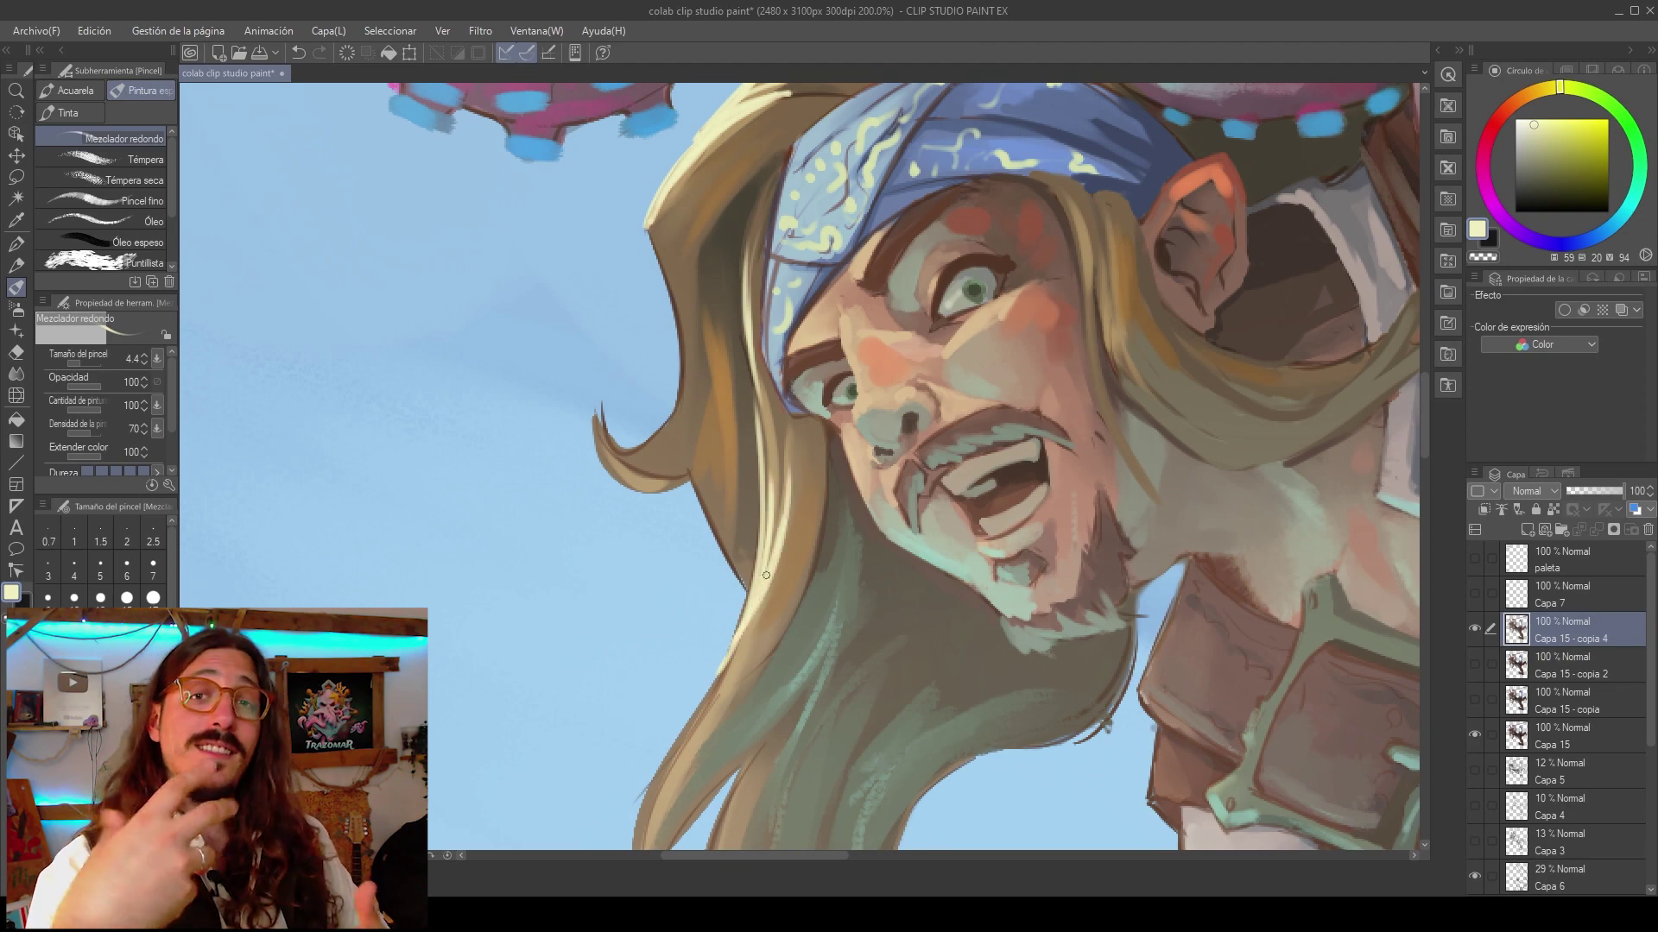
left_click_drag(765, 424, 758, 581)
mouse_move(751, 359)
left_mouse_down()
mouse_move(753, 576)
mouse_move(733, 638)
left_mouse_up()
scroll(740, 488, "down", 3)
scroll(739, 488, "down", 2)
scroll(819, 267, "up", 6)
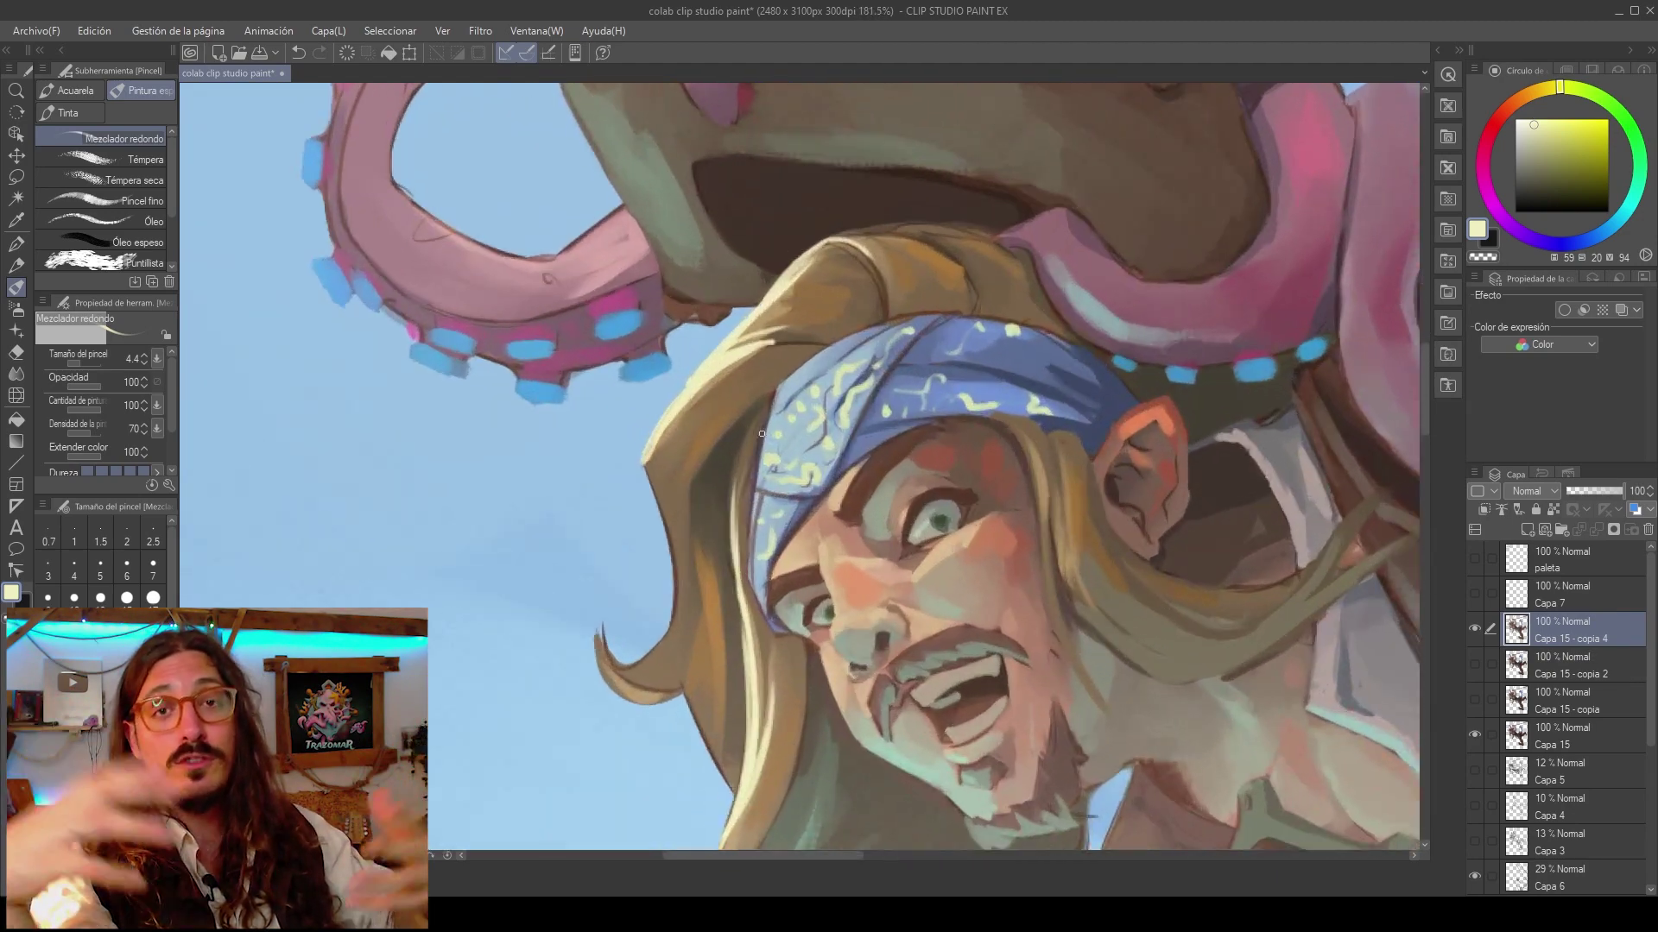
key("alt")
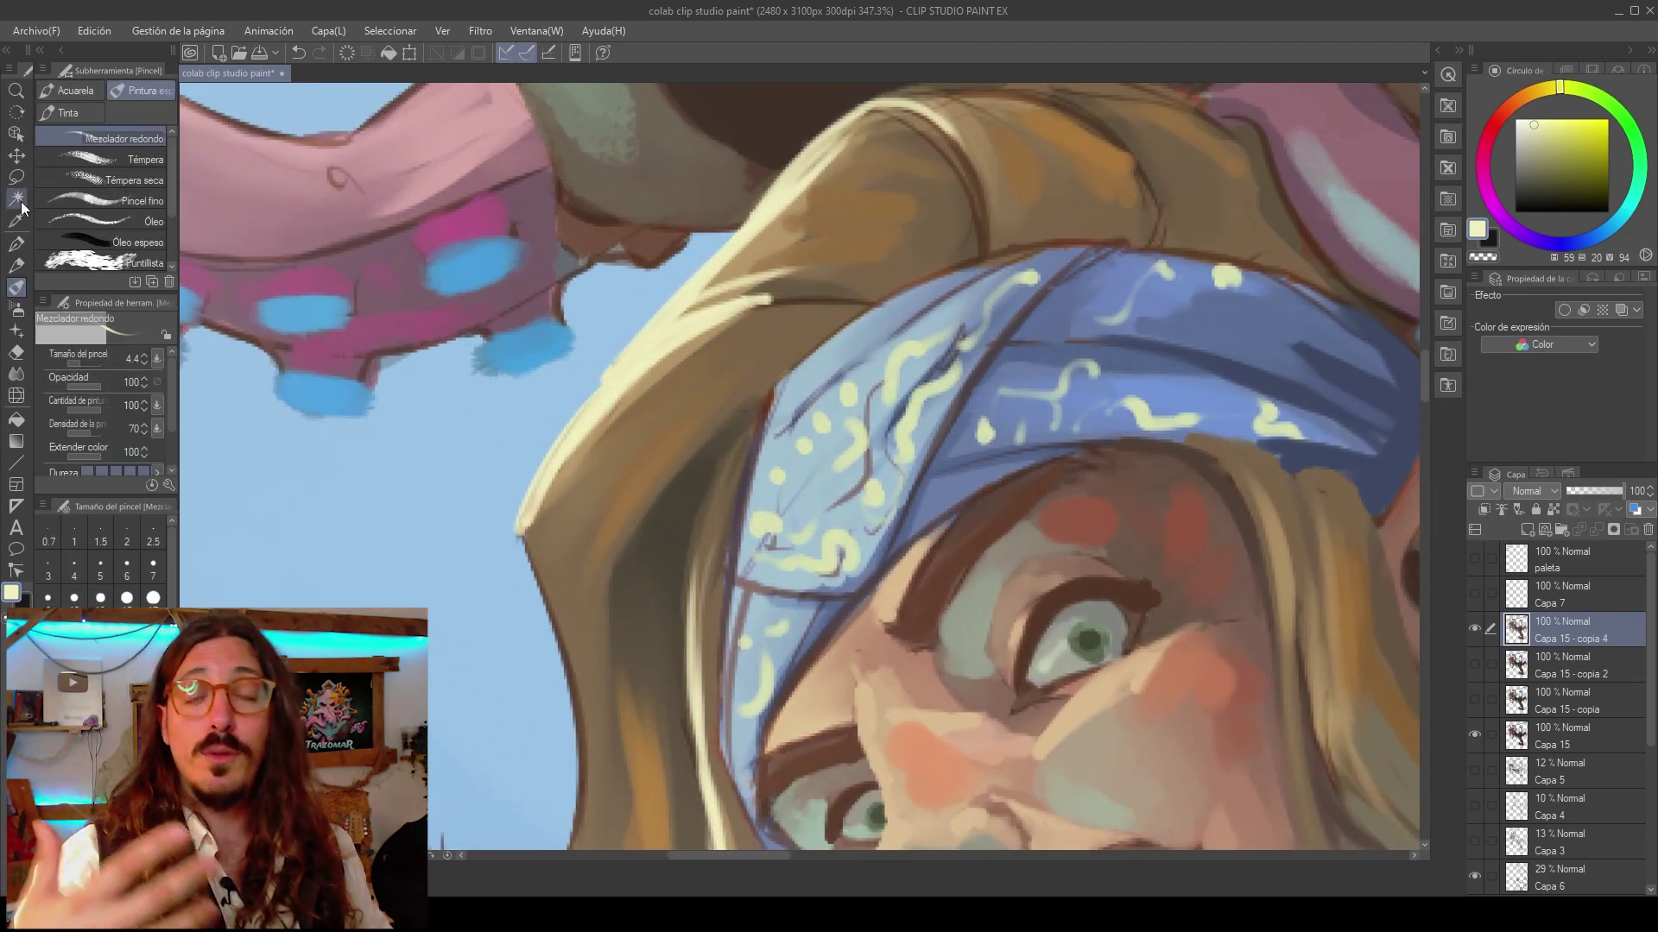
scroll(486, 445, "down", 6)
scroll(670, 414, "up", 3)
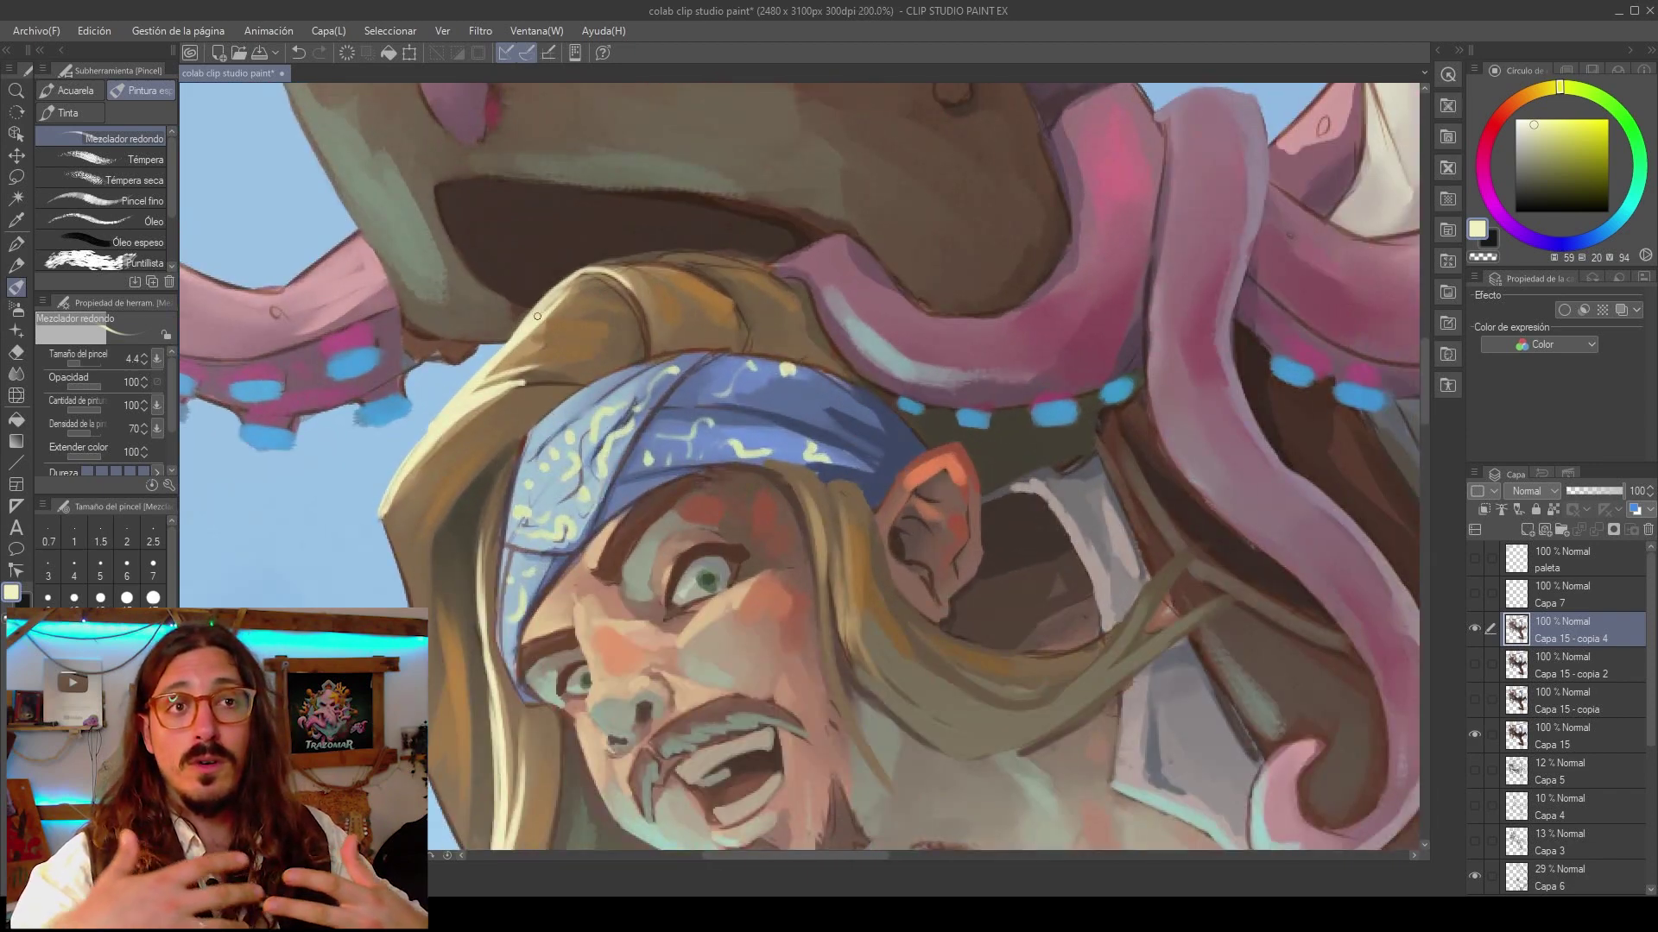
Paint a pale yellow highlight along the crown of the pirate's hair above the bandana.
scroll(537, 316, "up", 1)
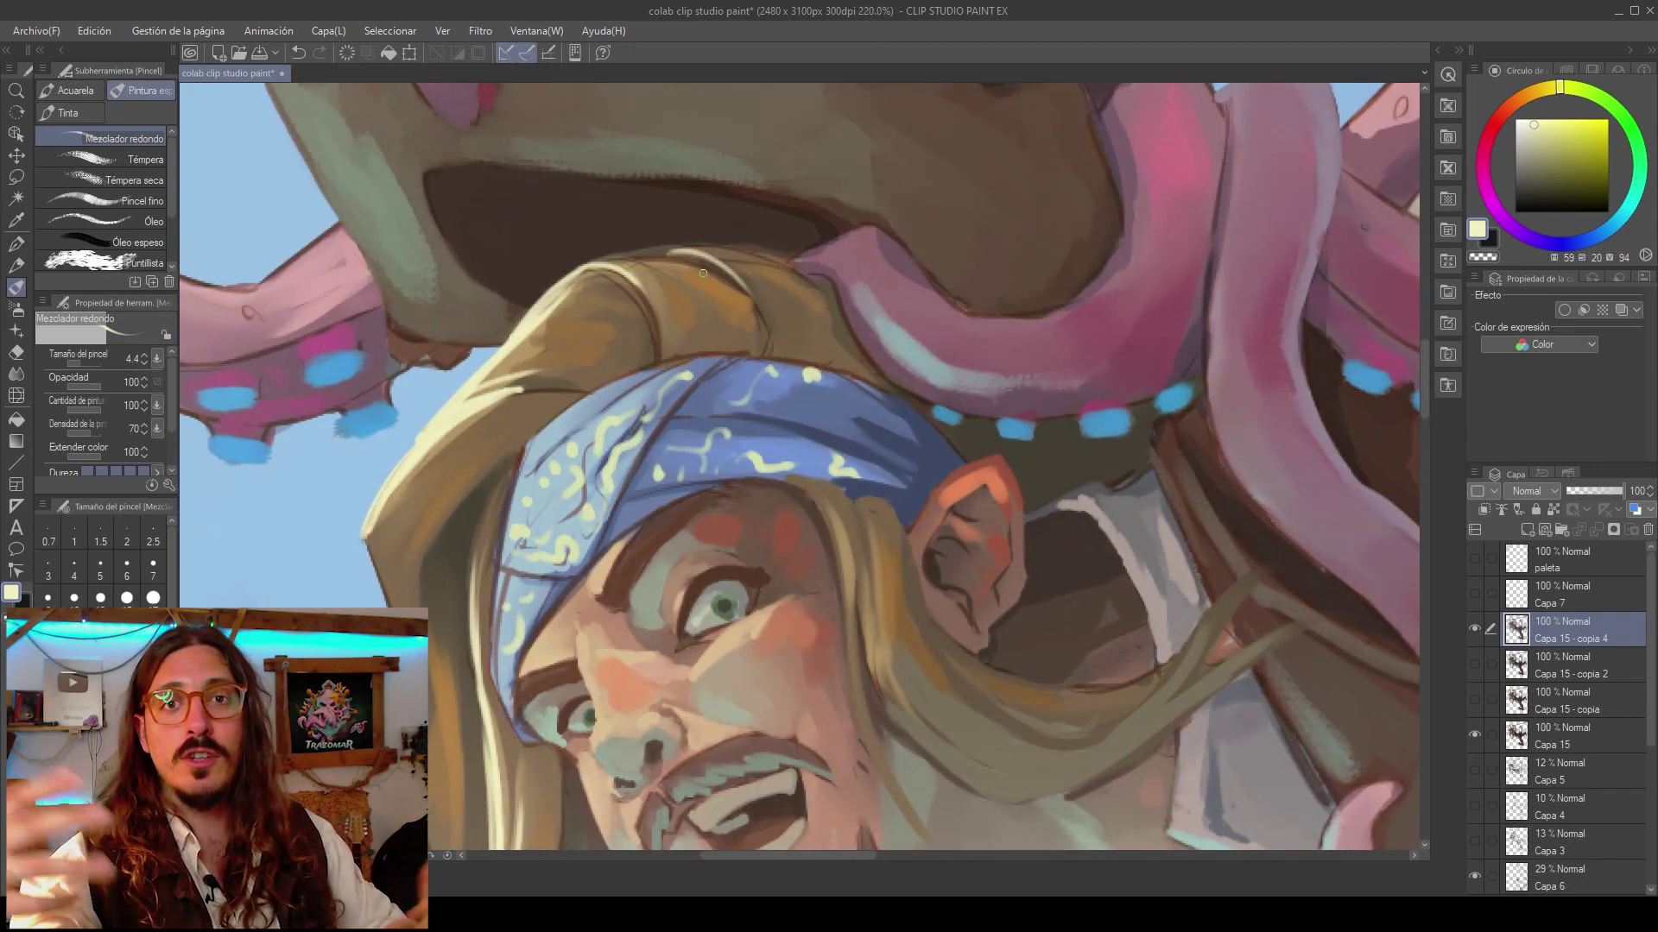
left_click_drag(709, 257, 591, 264)
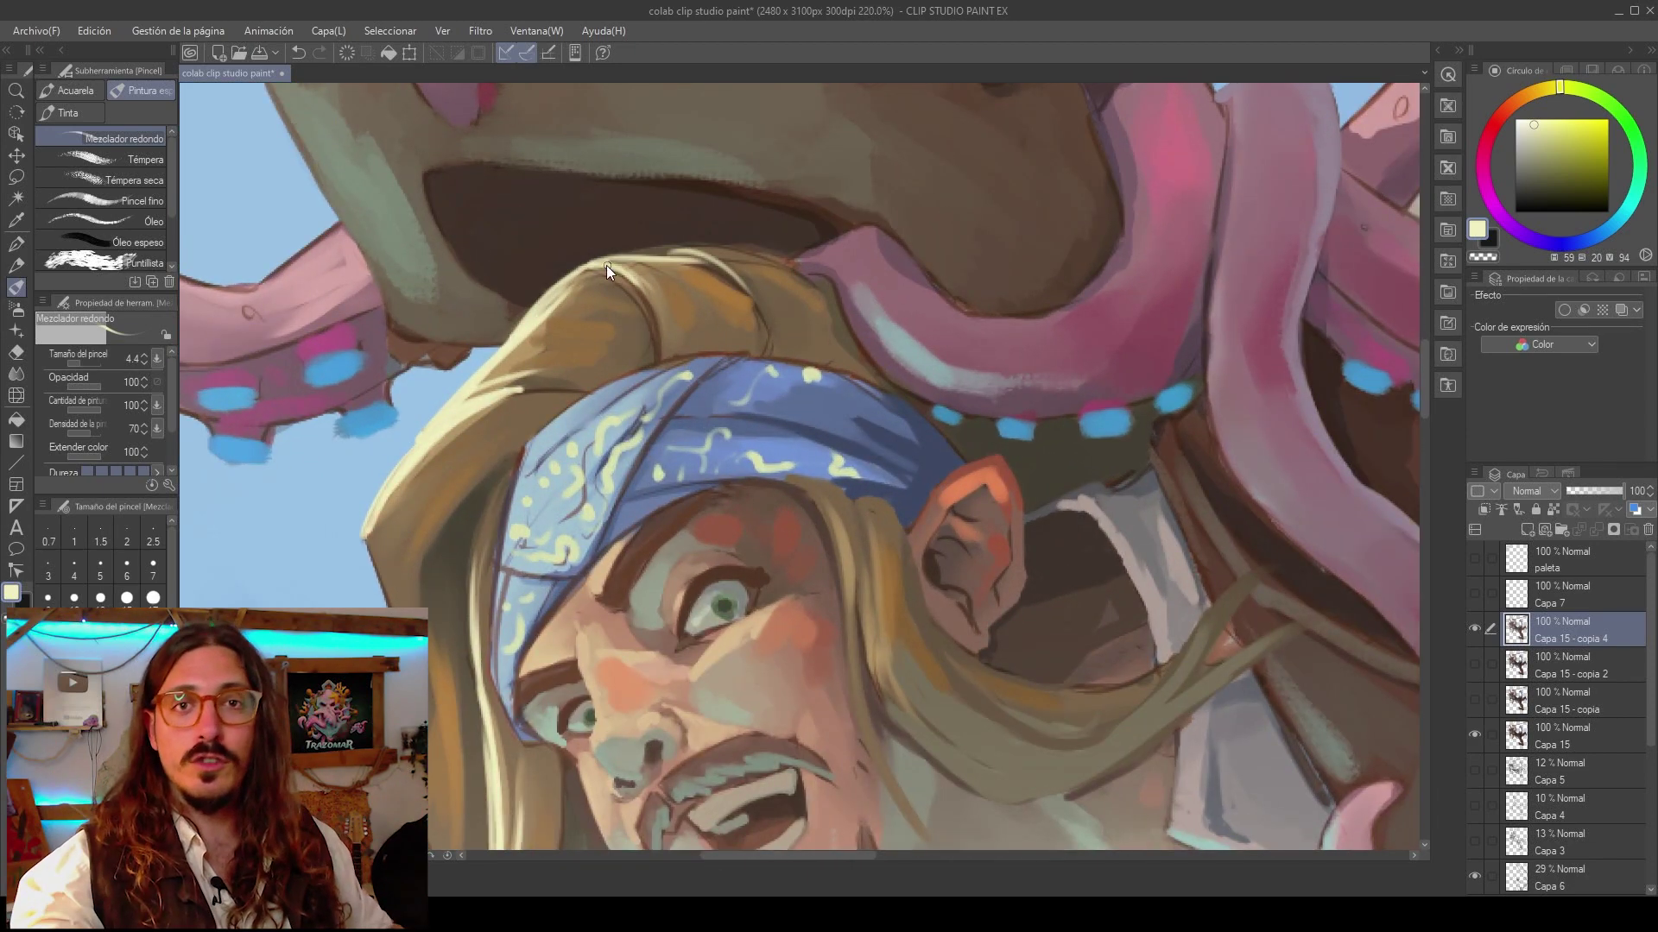
scroll(706, 357, "down", 3)
Paint a pale yellow highlight along the inner curve of the upturned lock beside the face, undoing unsatisfactory strokes.
scroll(571, 341, "up", 5)
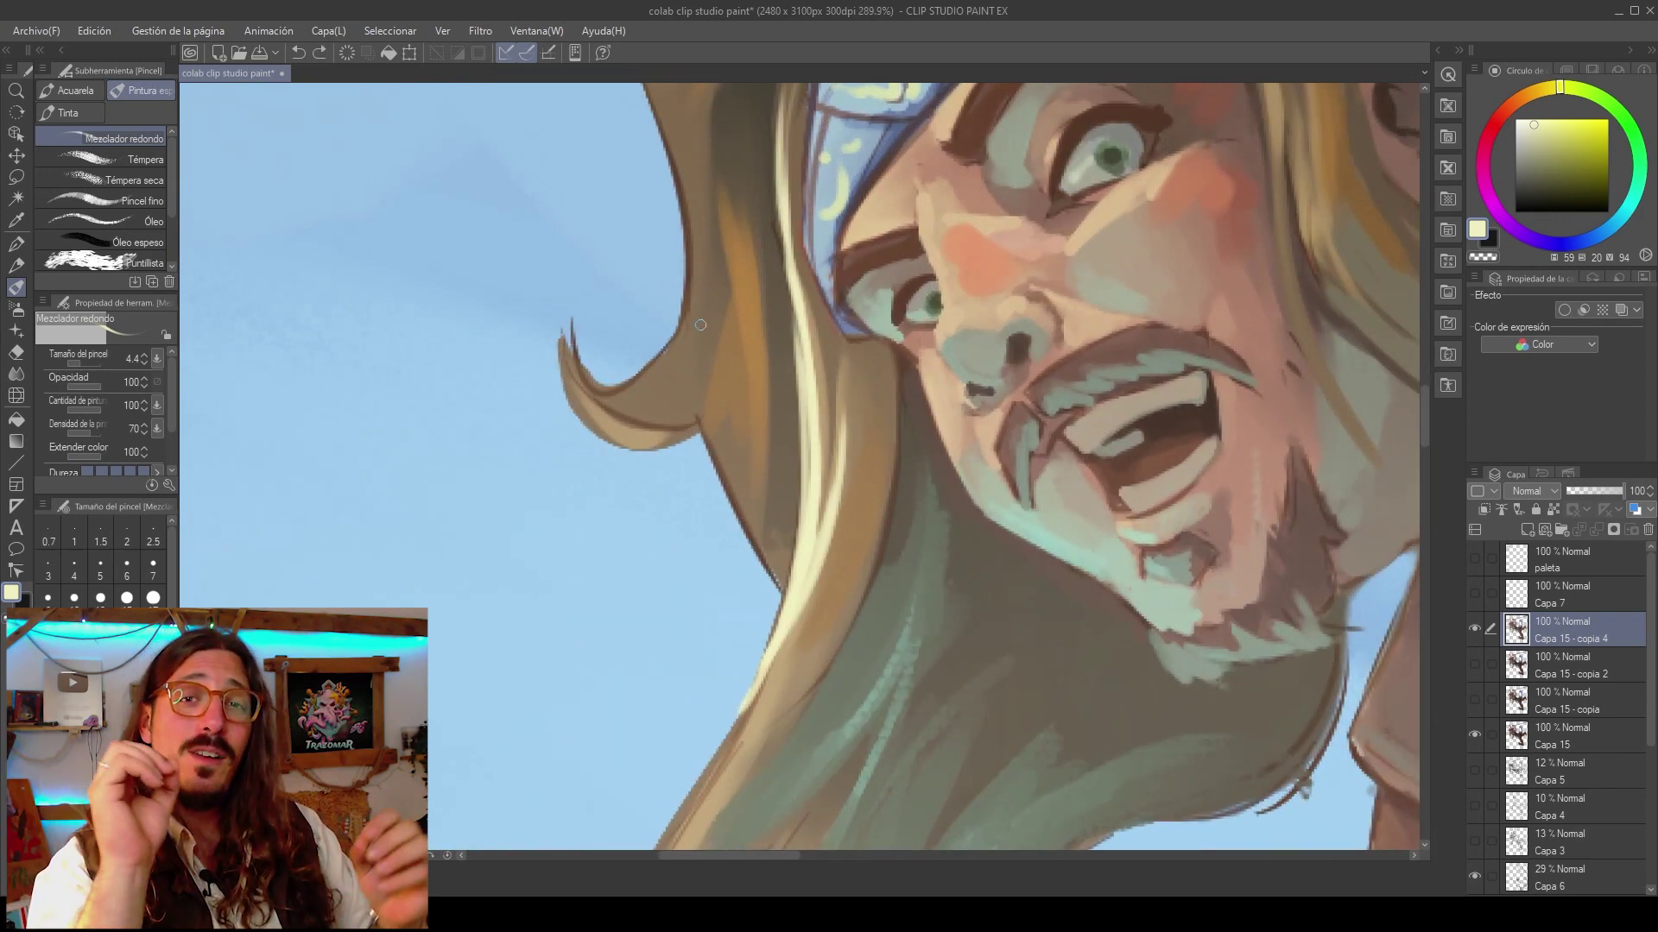
mouse_move(708, 317)
left_mouse_down()
mouse_move(583, 390)
mouse_move(651, 380)
mouse_move(591, 391)
left_mouse_up()
key("ctrl+z")
key("ctrl+z")
left_click_drag(729, 273, 628, 388)
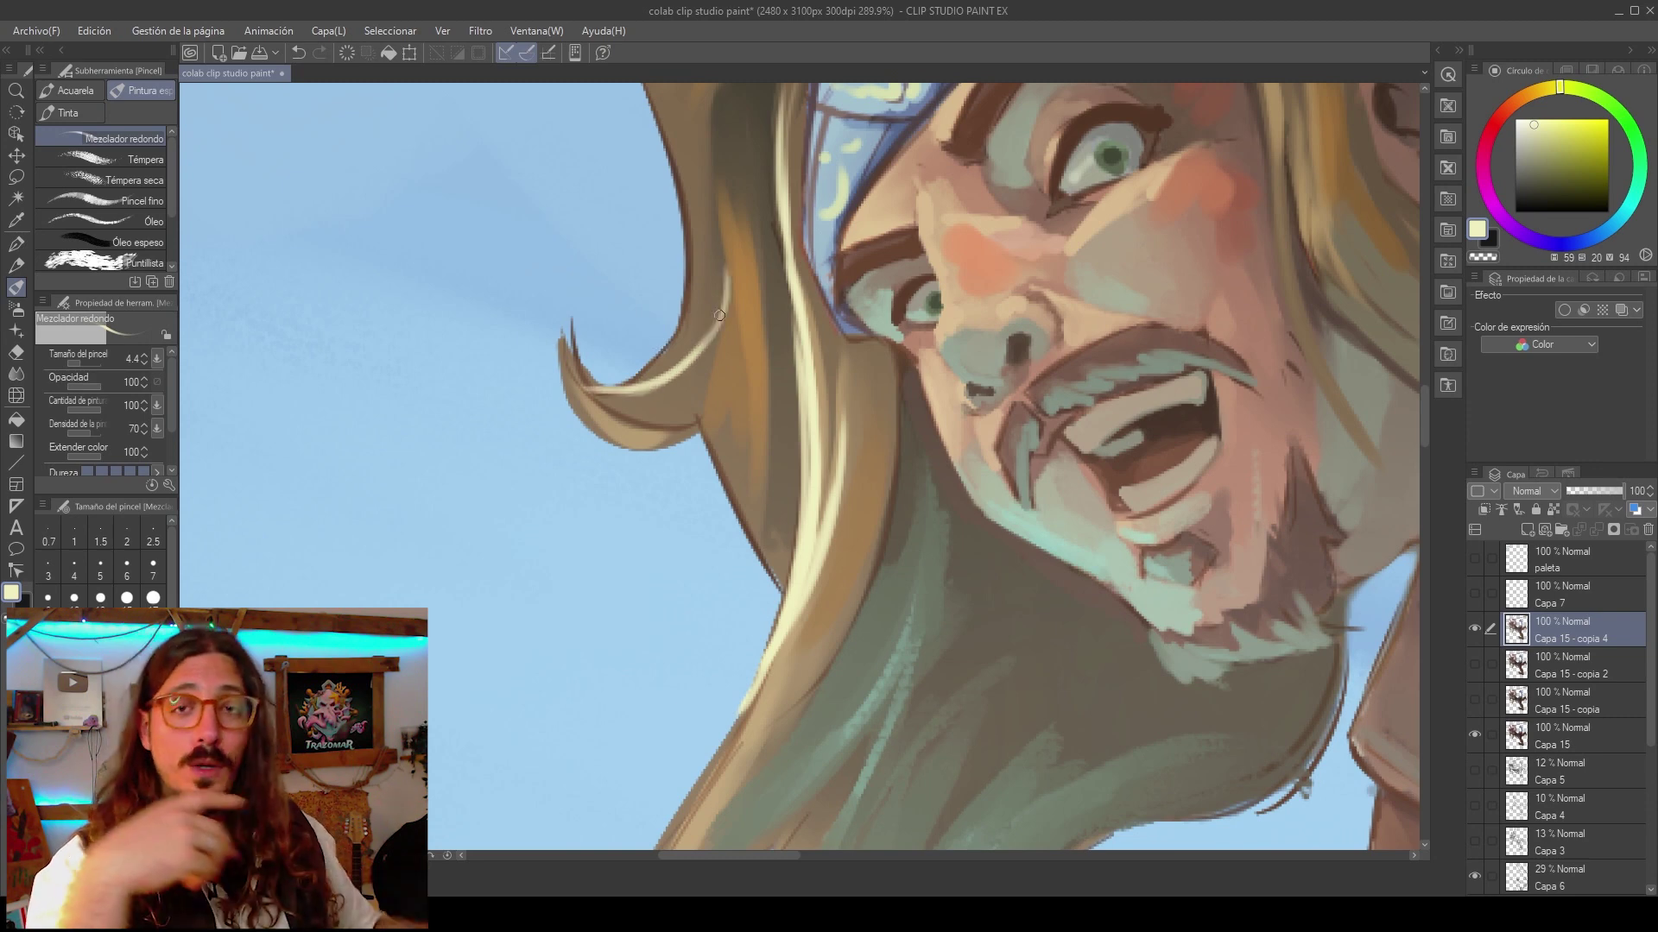
key("ctrl+z")
left_click_drag(721, 189, 701, 339)
scroll(716, 310, "down", 7)
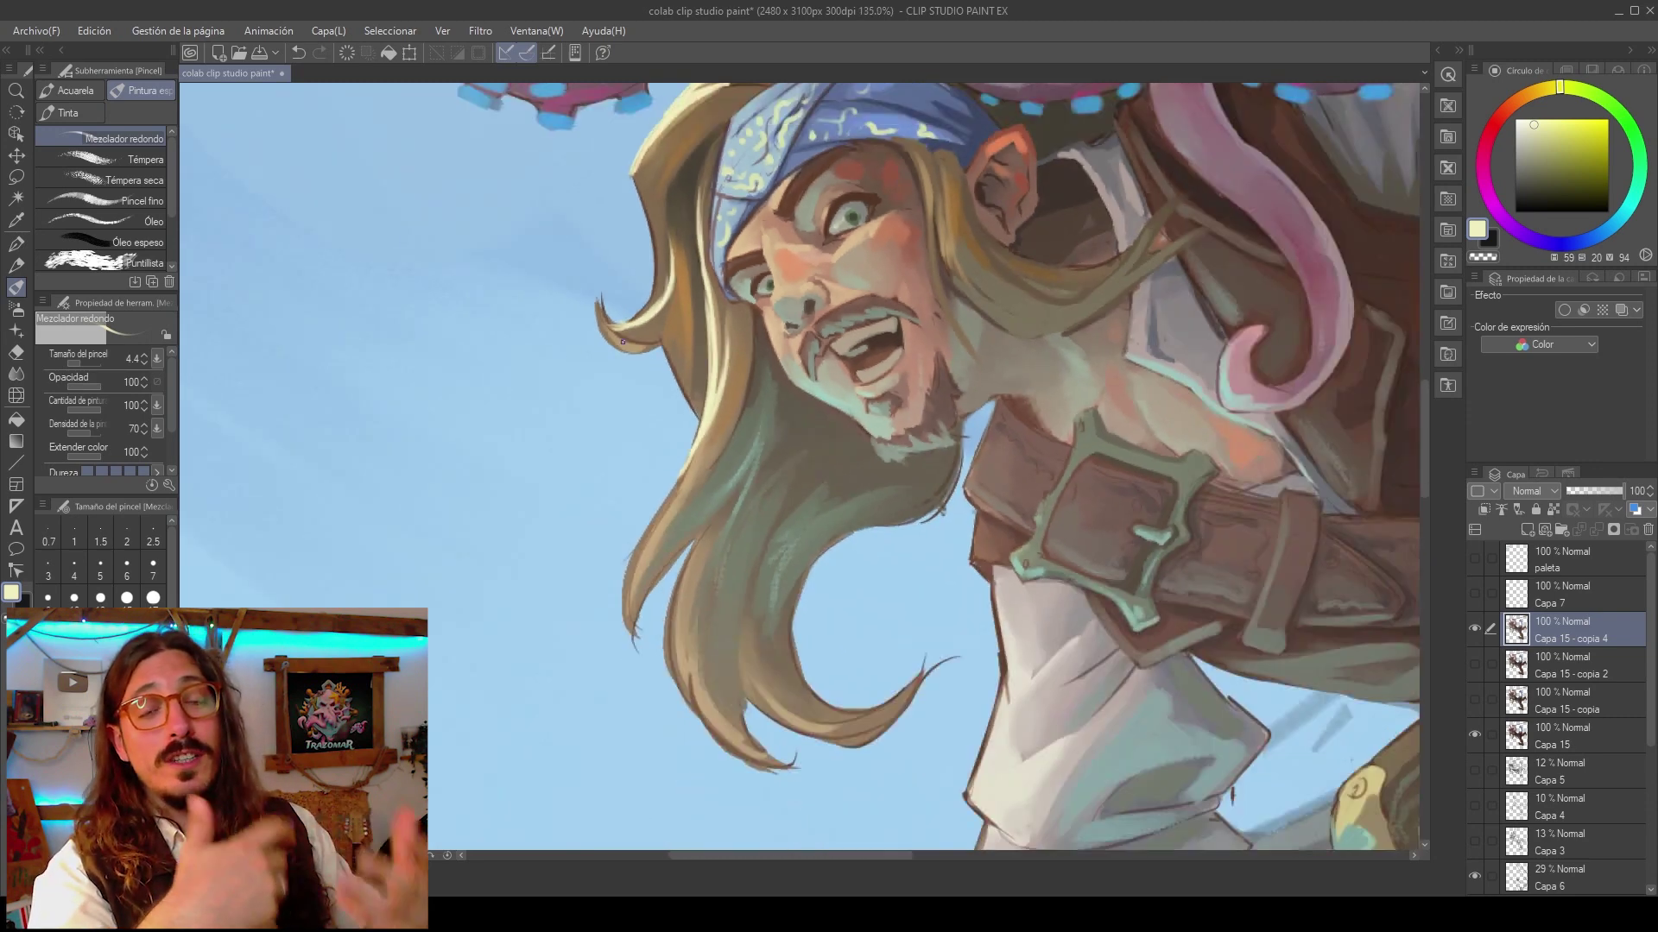
Flip the canvas view horizontally to check the face and undo the last stroke.
key("h")
scroll(930, 431, "up", 1)
scroll(945, 448, "up", 8)
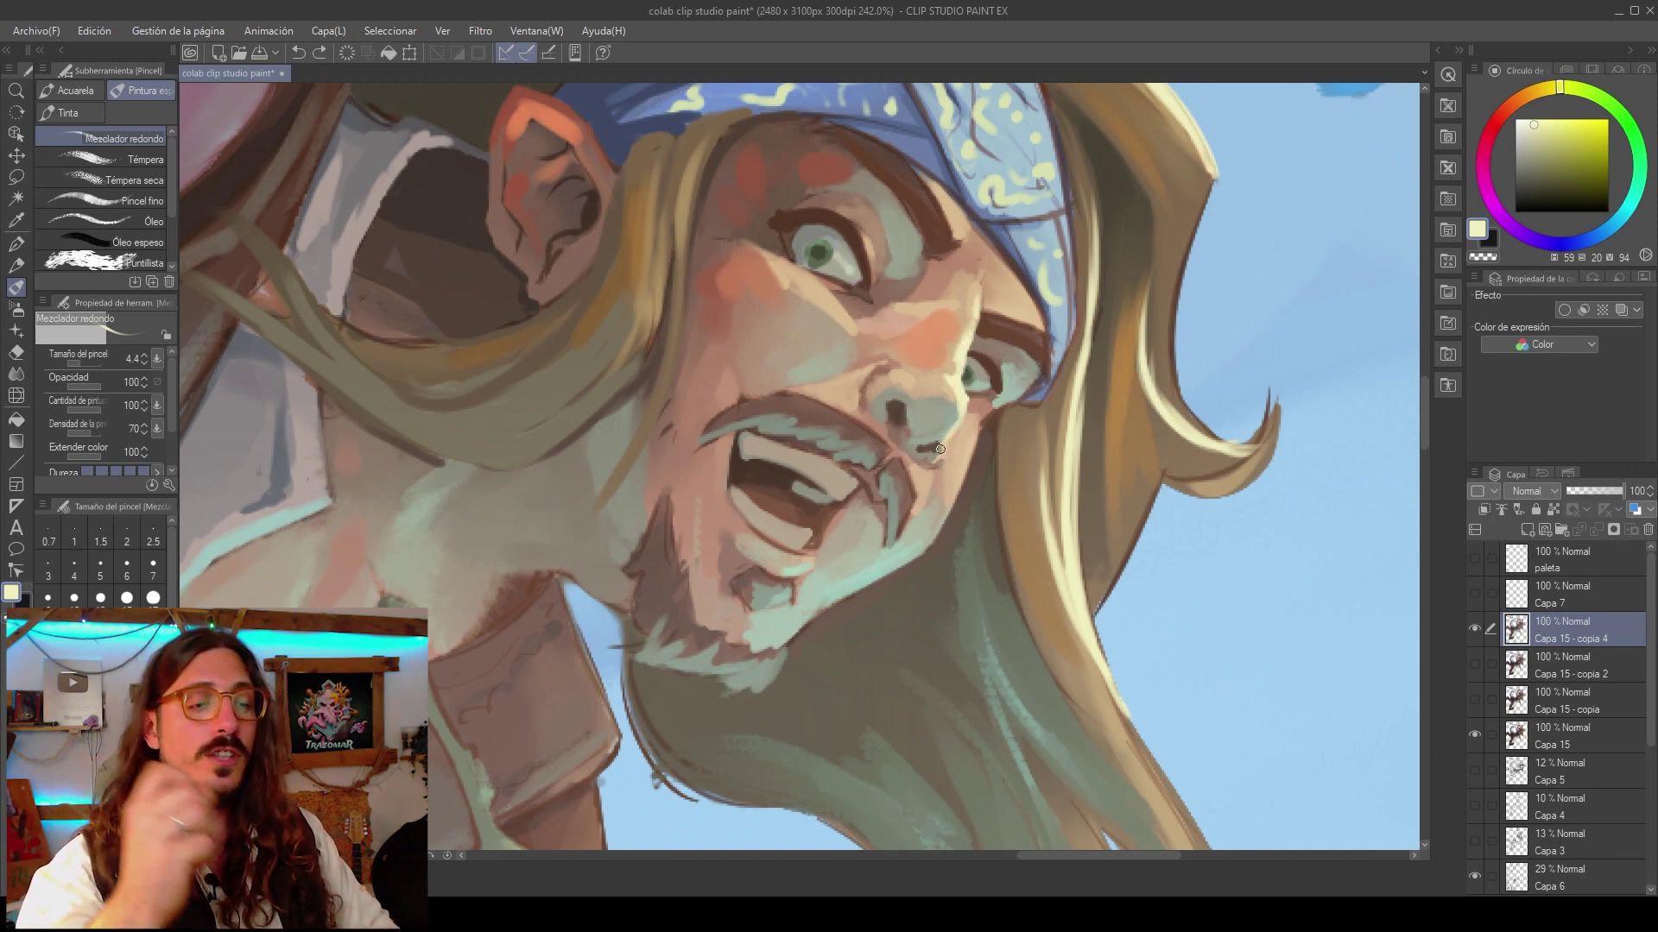
scroll(956, 420, "down", 3)
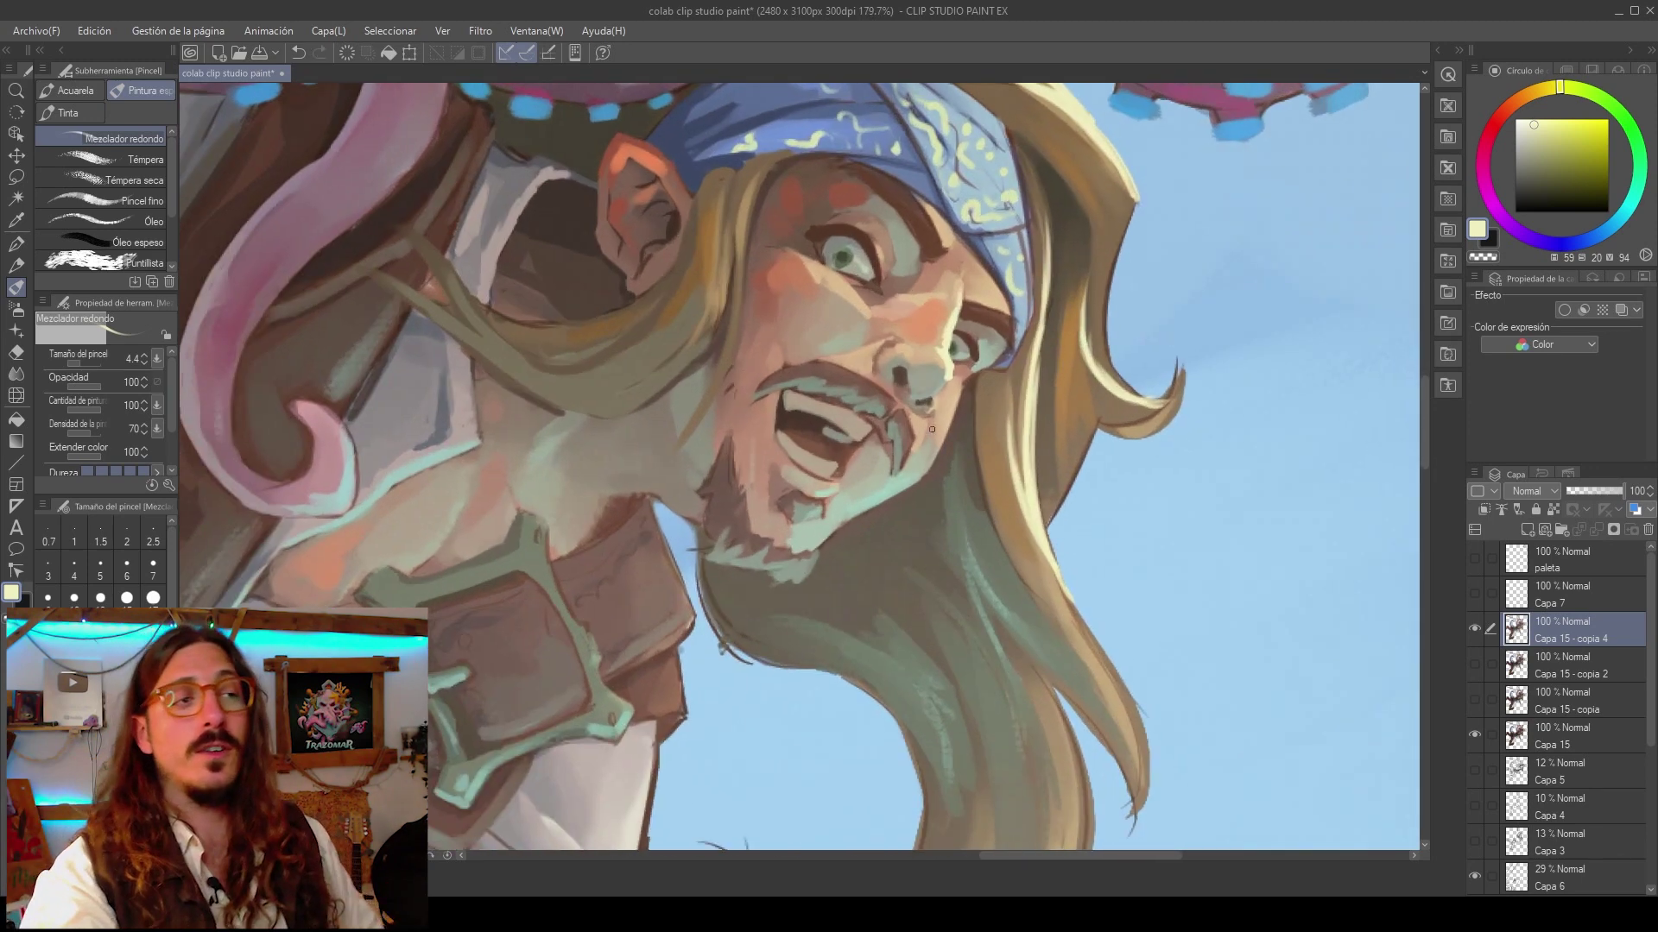
scroll(937, 401, "up", 2)
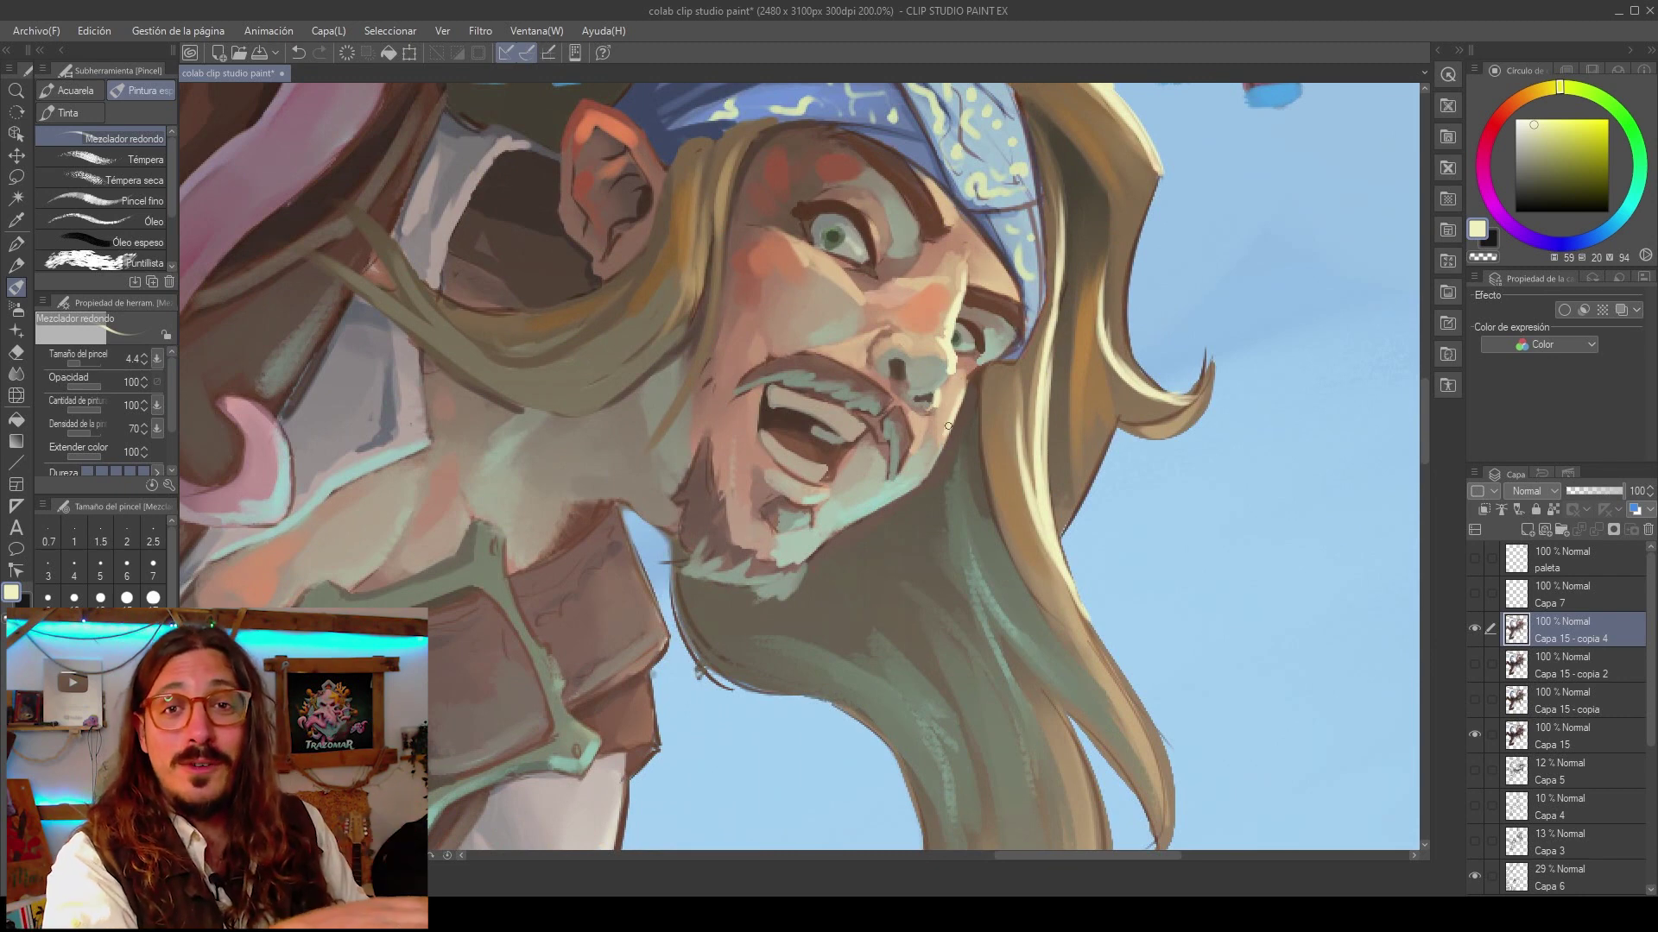
scroll(947, 431, "down", 3)
scroll(932, 419, "up", 3)
key("ctrl+z")
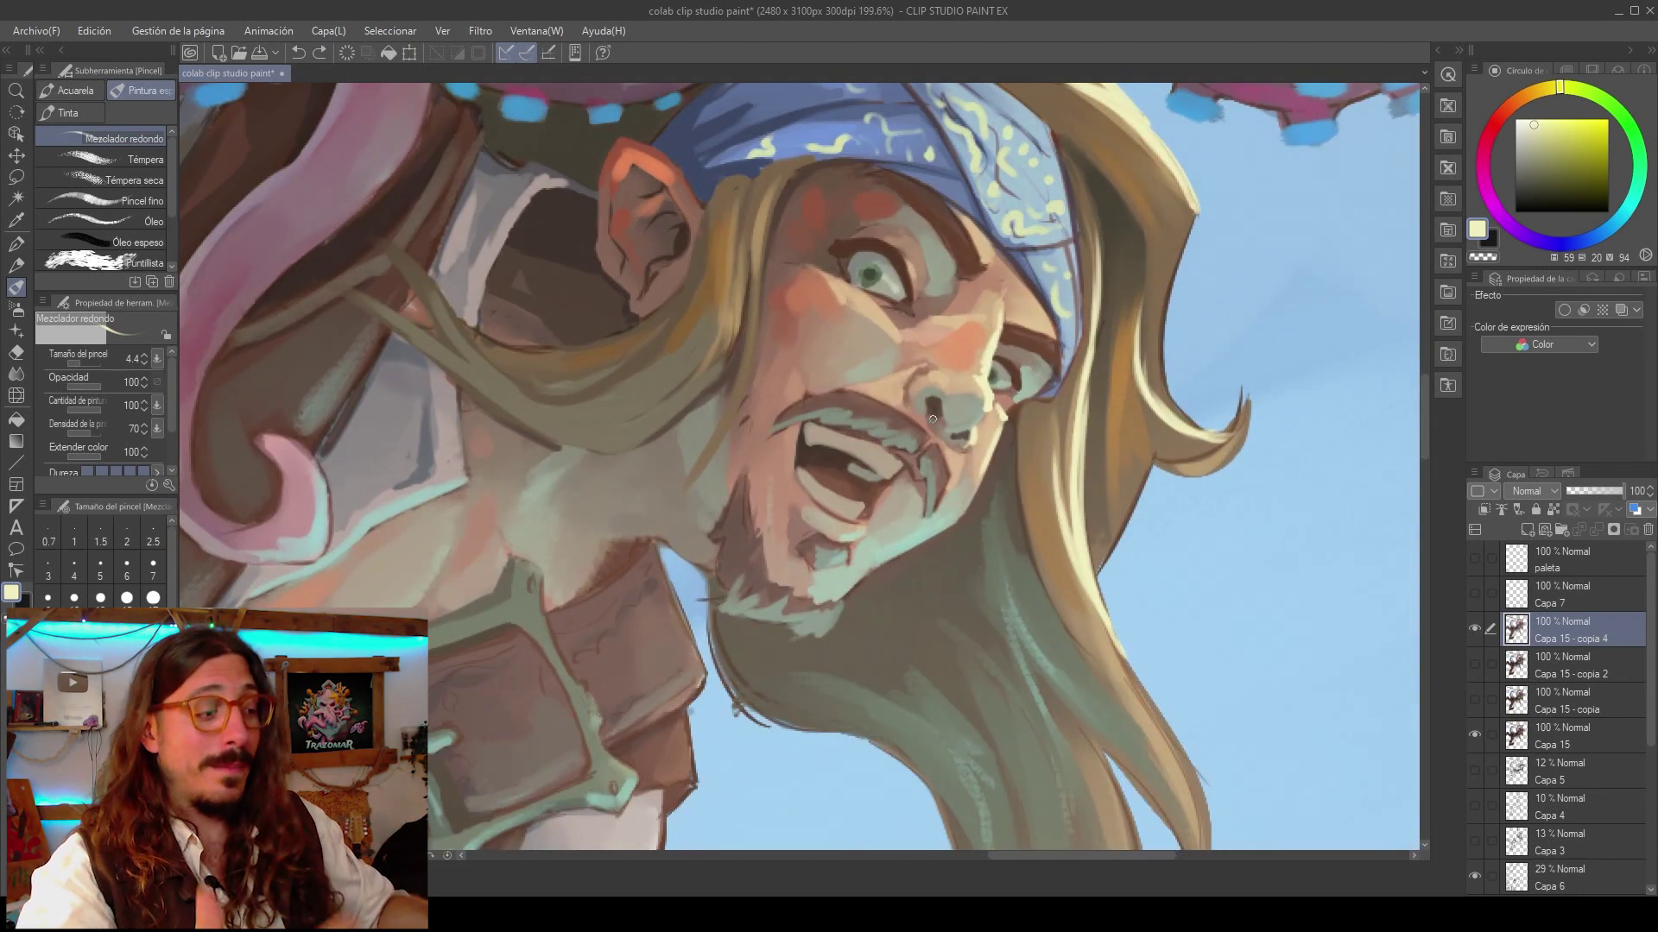
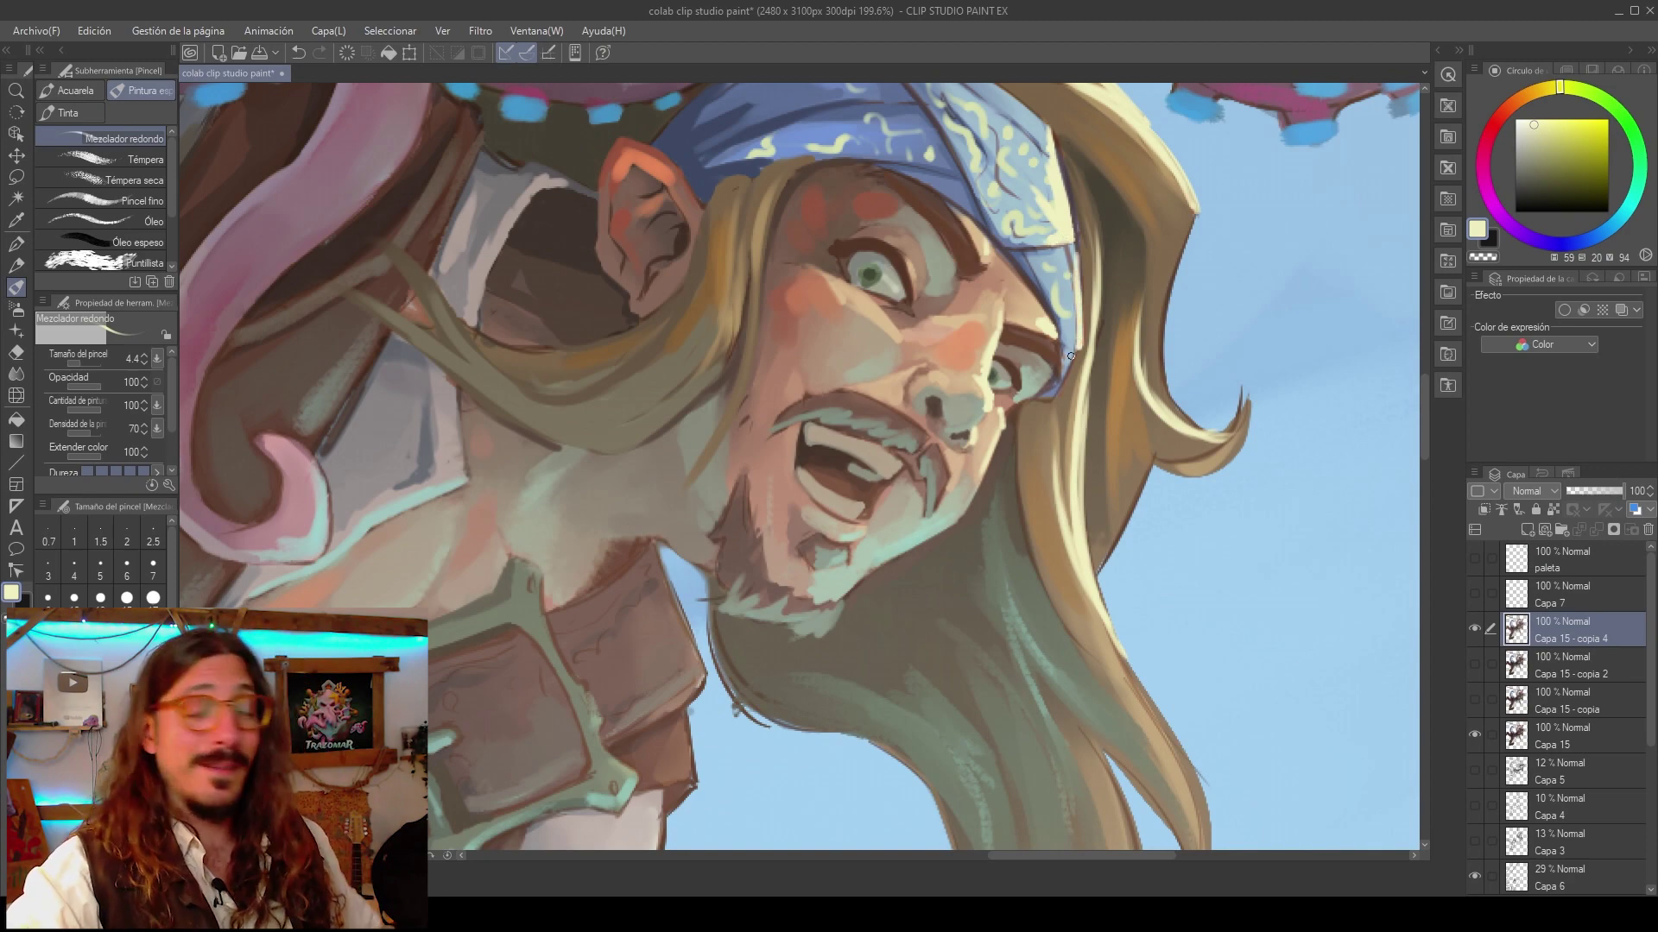
Paint sampled grey-green over the brown strands in the long hair on Capa 22 and check the whole picture mirrored.
scroll(1001, 330, "down", 6)
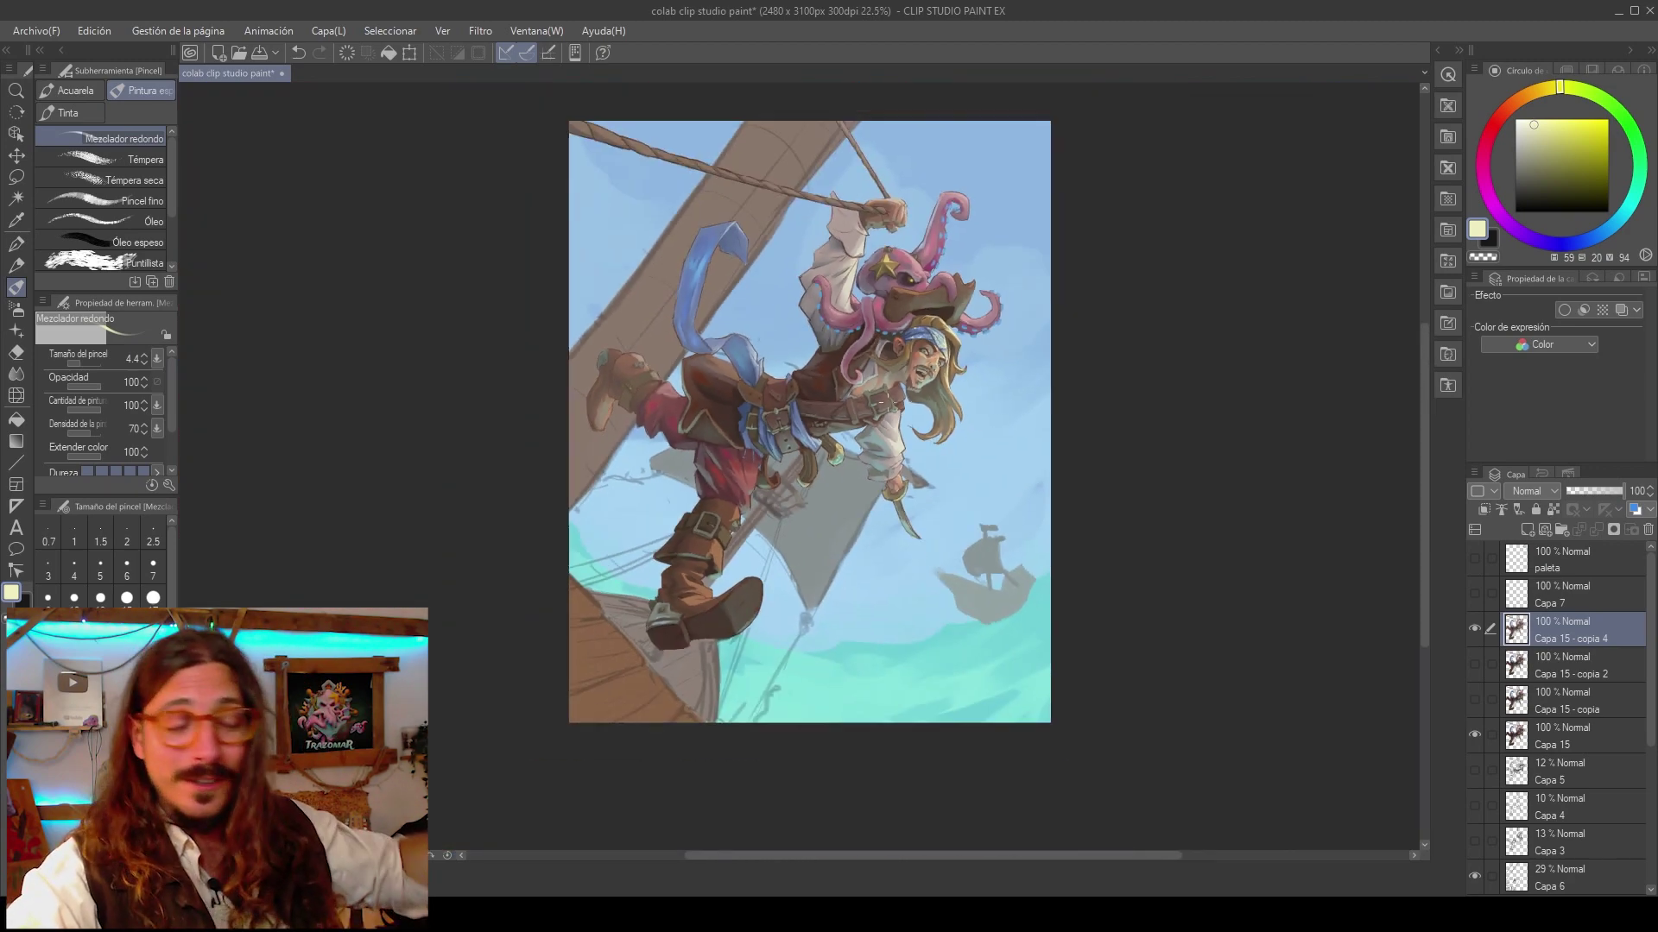
scroll(913, 490, "up", 5)
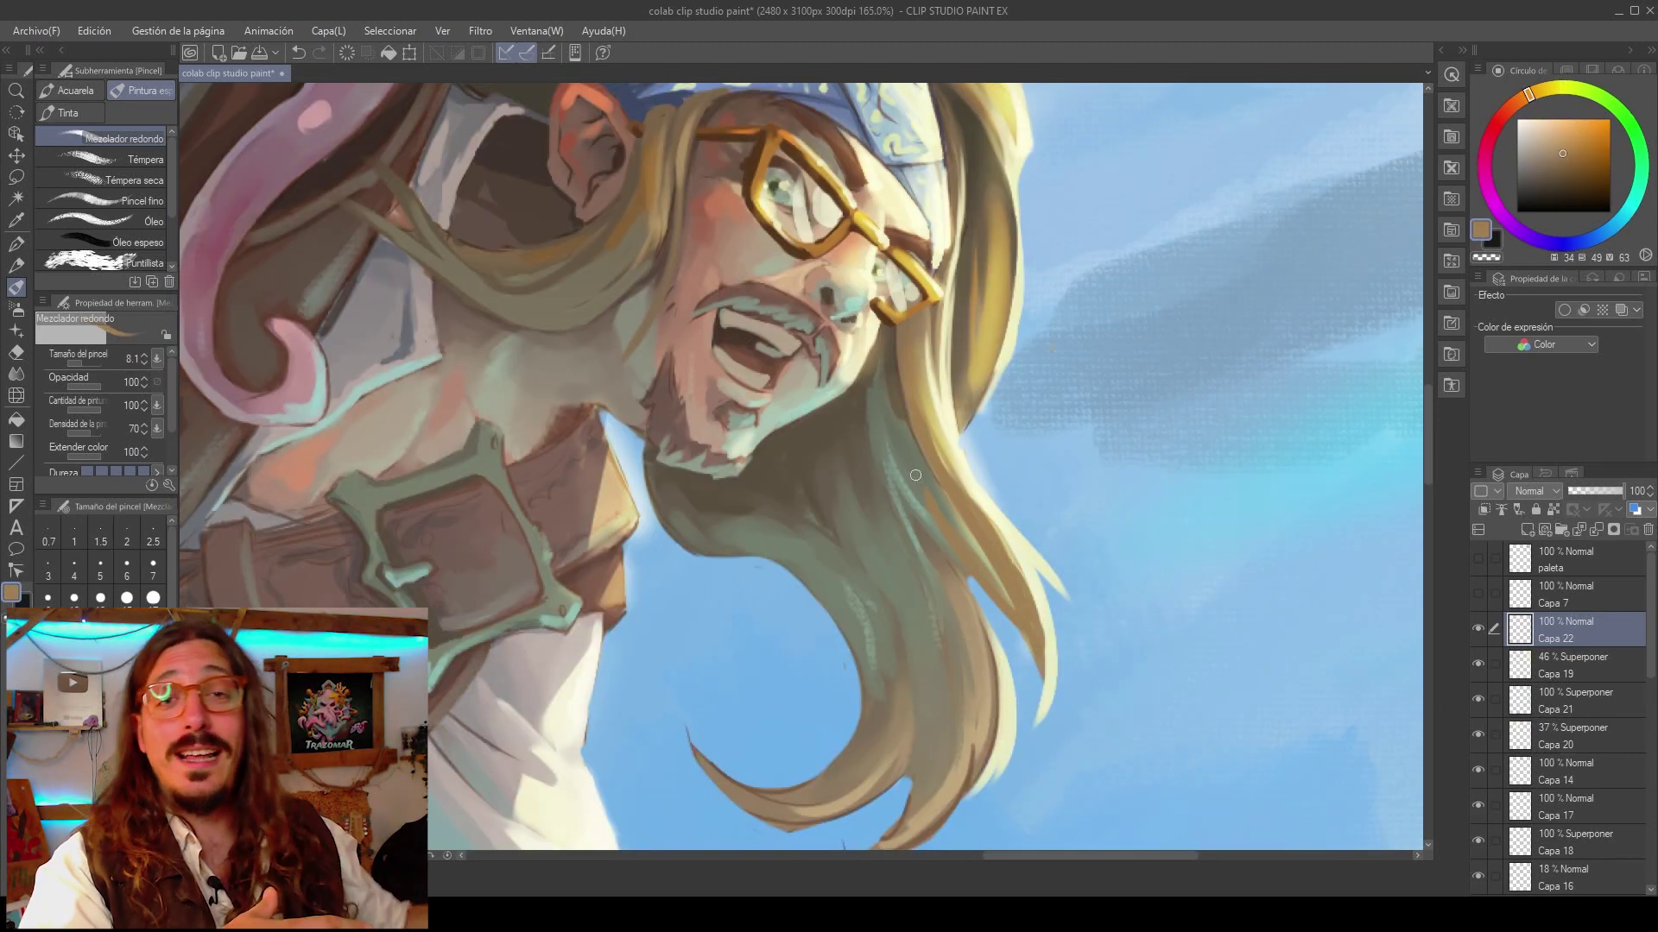
left_click(993, 579, "alt")
left_click_drag(998, 587, 925, 519)
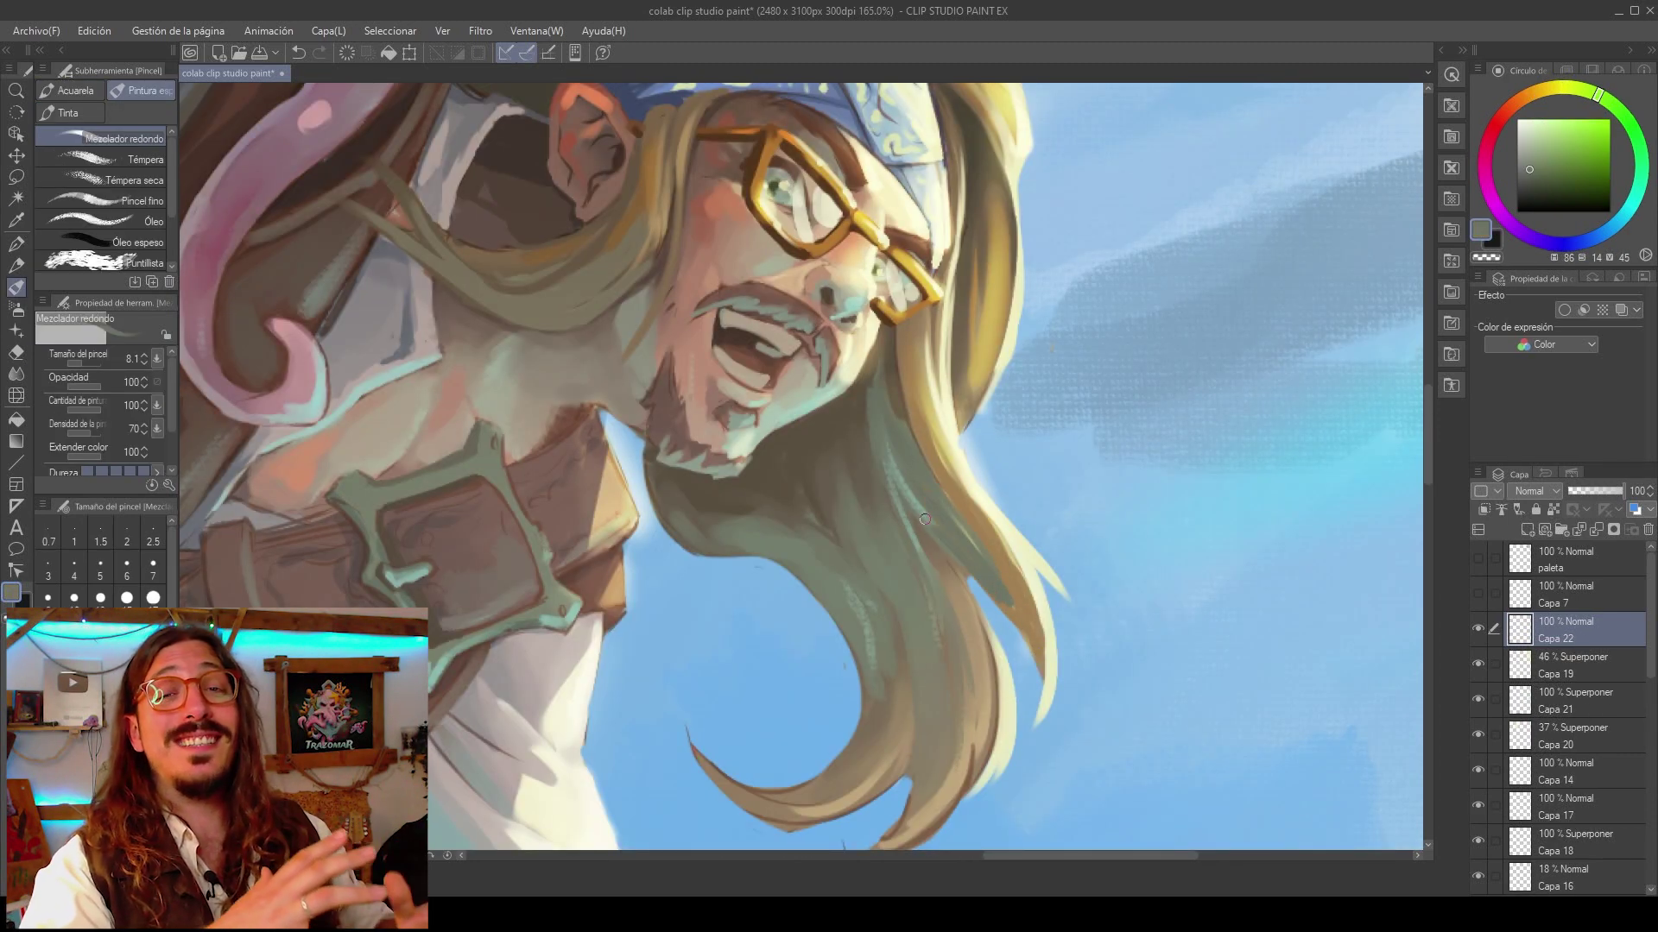
scroll(803, 501, "down", 6)
key("h")
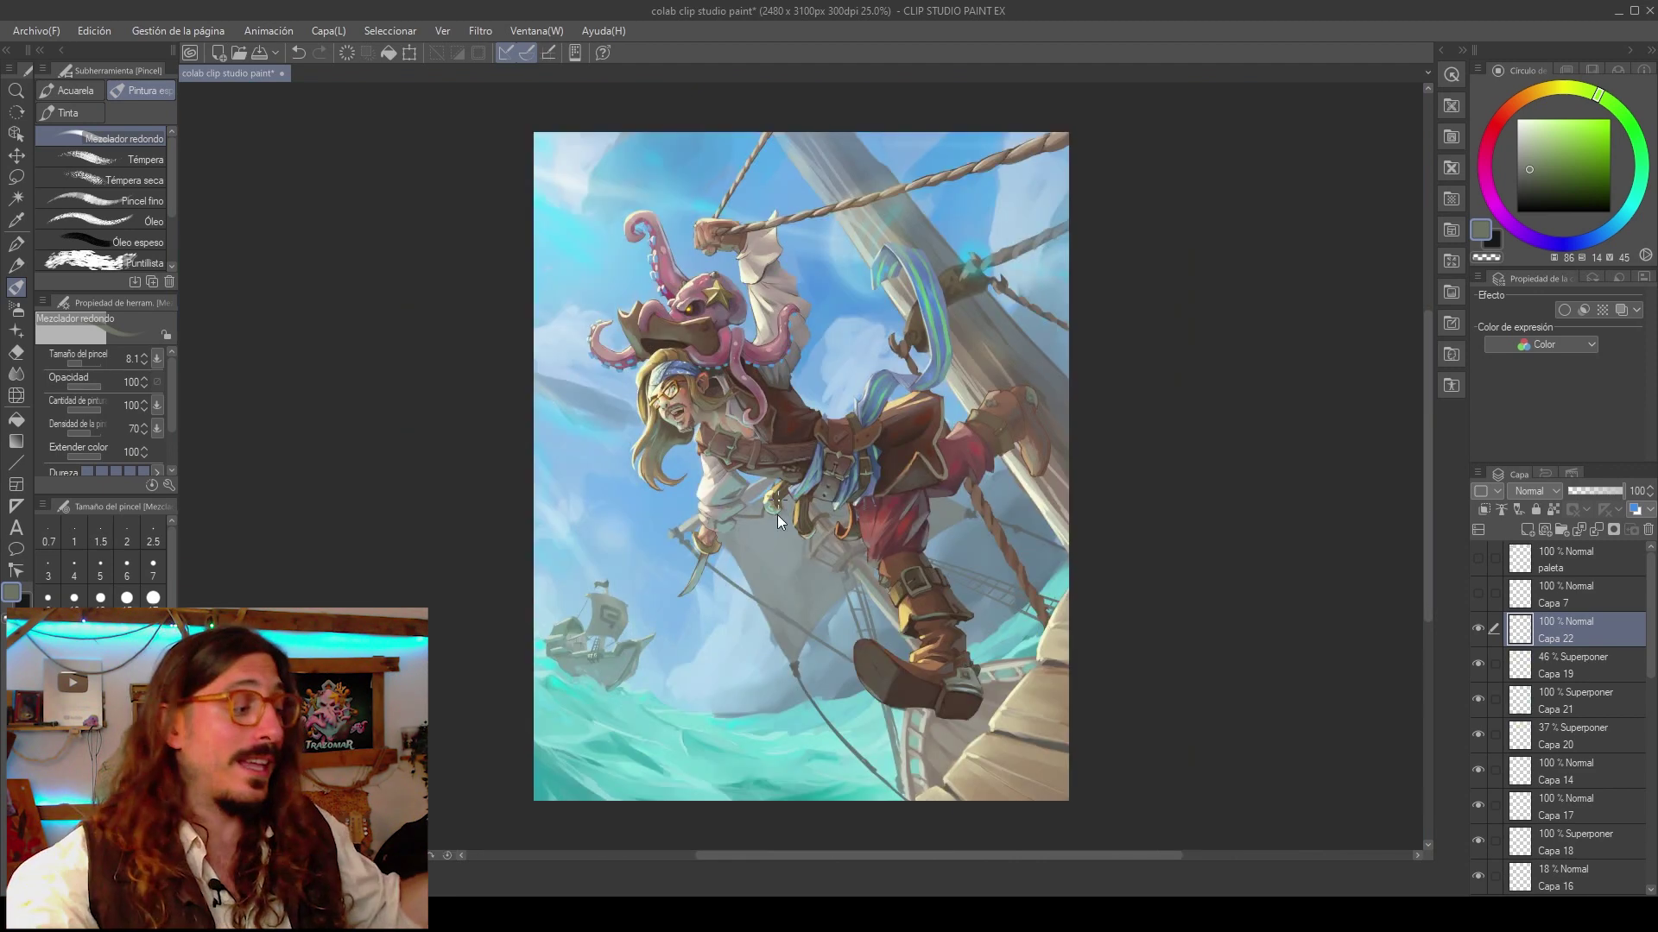
key("h")
scroll(801, 483, "down", 2)
scroll(844, 483, "up", 3)
scroll(682, 584, "up", 1)
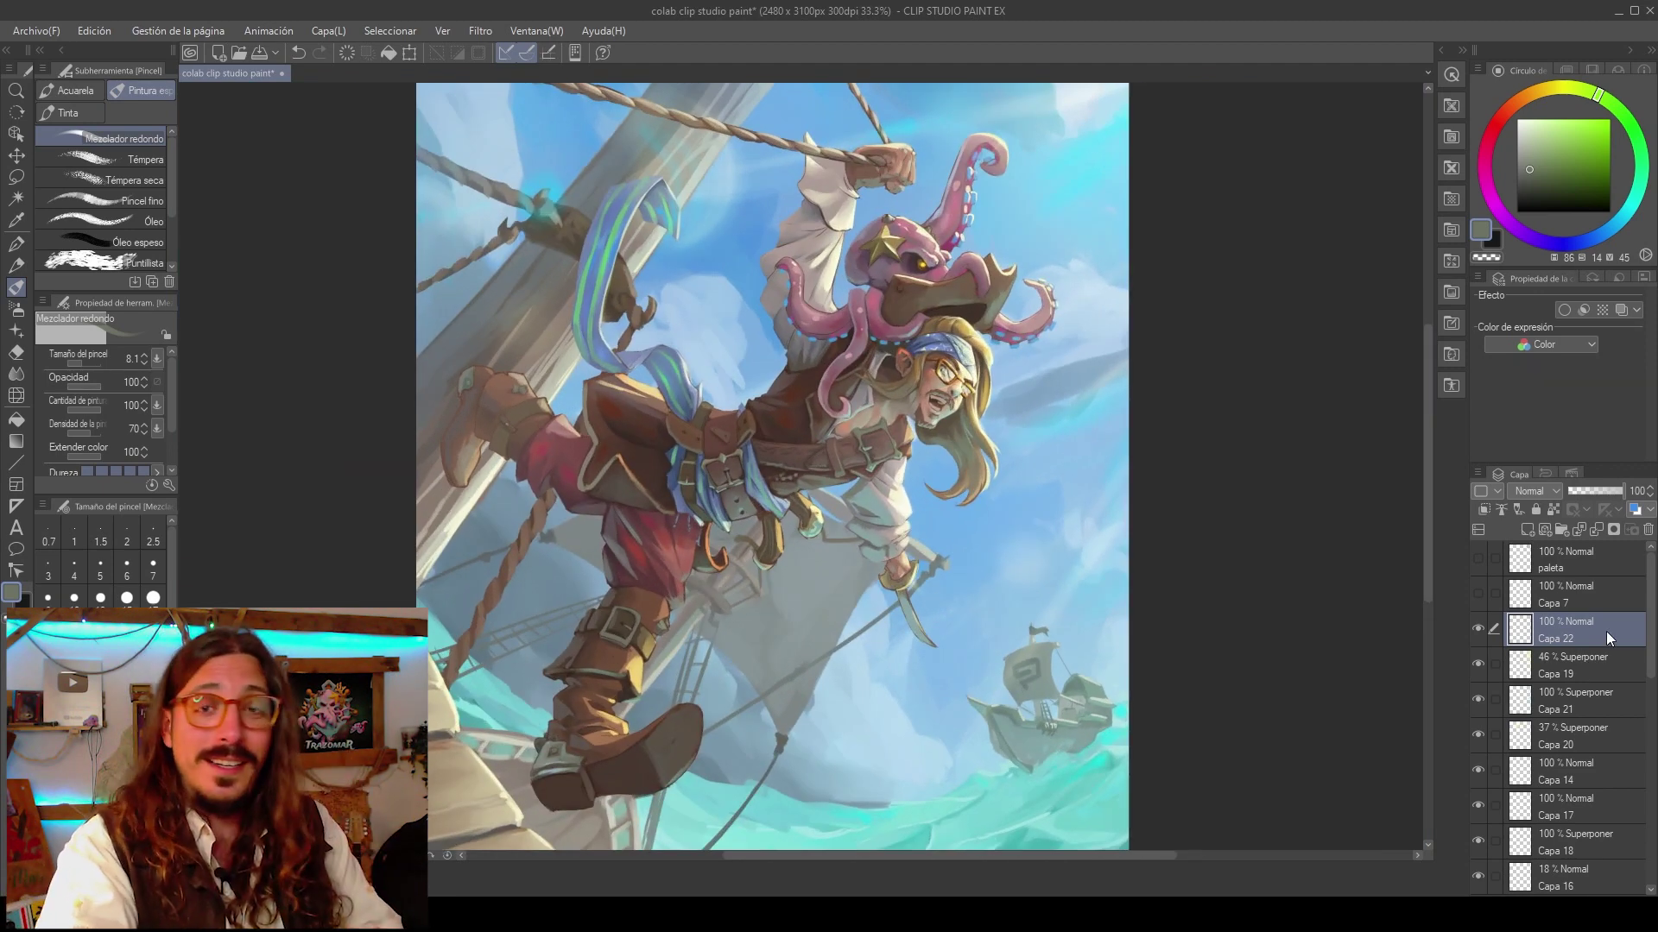
Merge the layers from Capa 22 down to Capa 10 into one and duplicate the merged layer.
scroll(1535, 843, "down", 5)
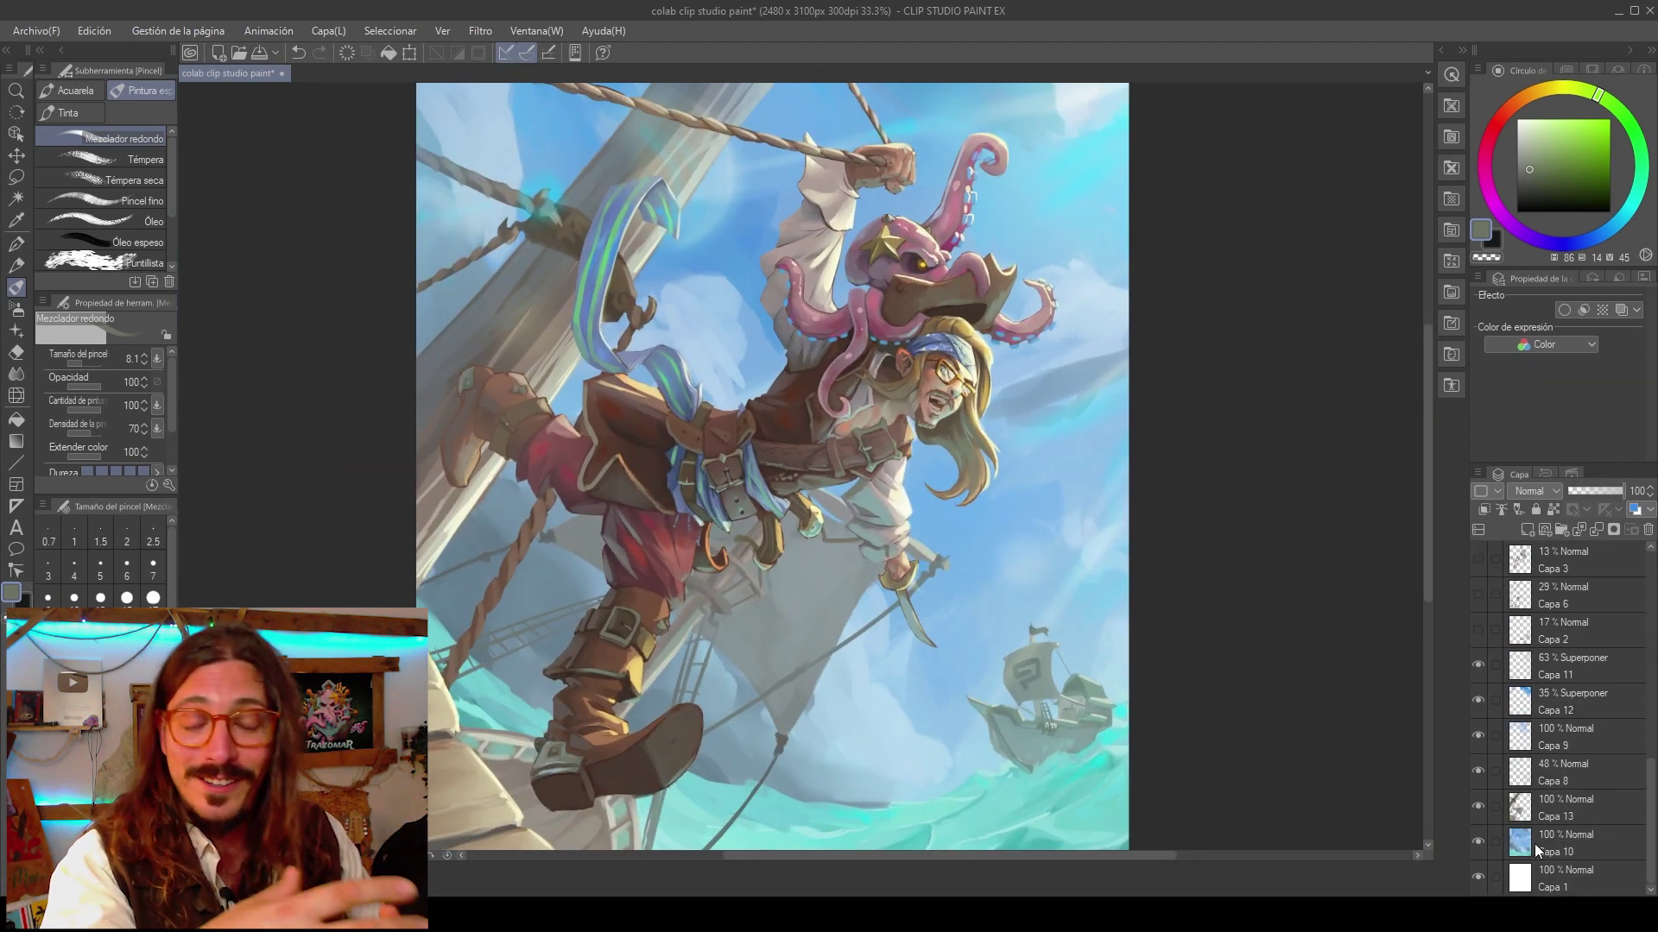
left_click(1534, 844, "shift")
key("shift+alt+e")
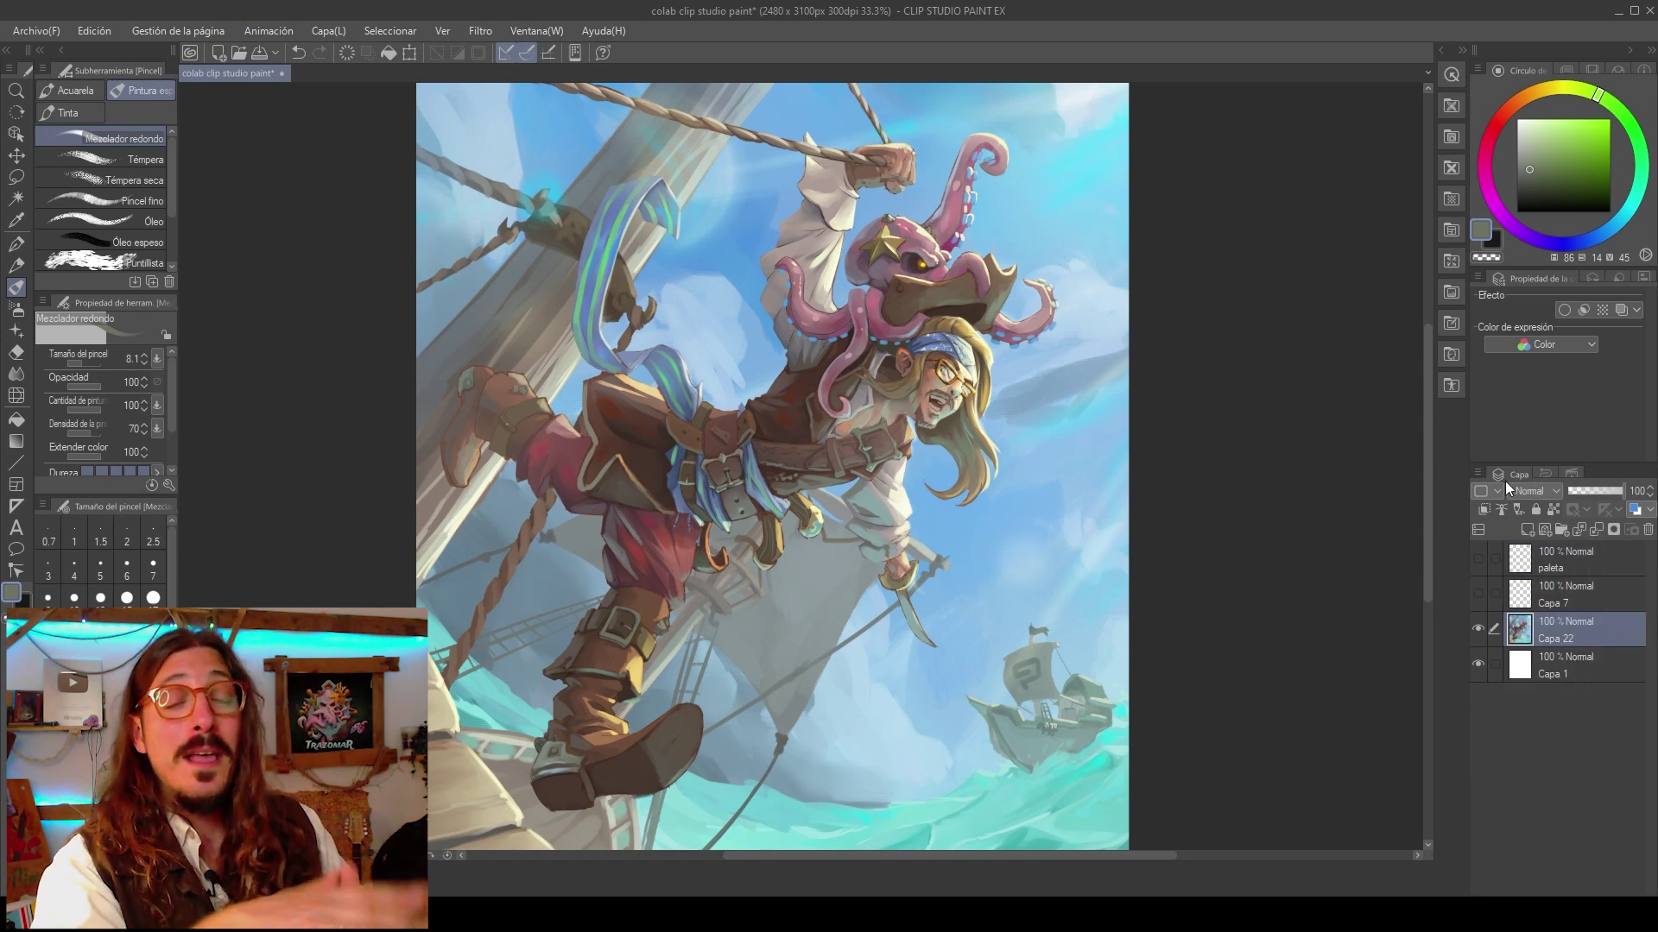
key("ctrl+j")
scroll(771, 456, "down", 4)
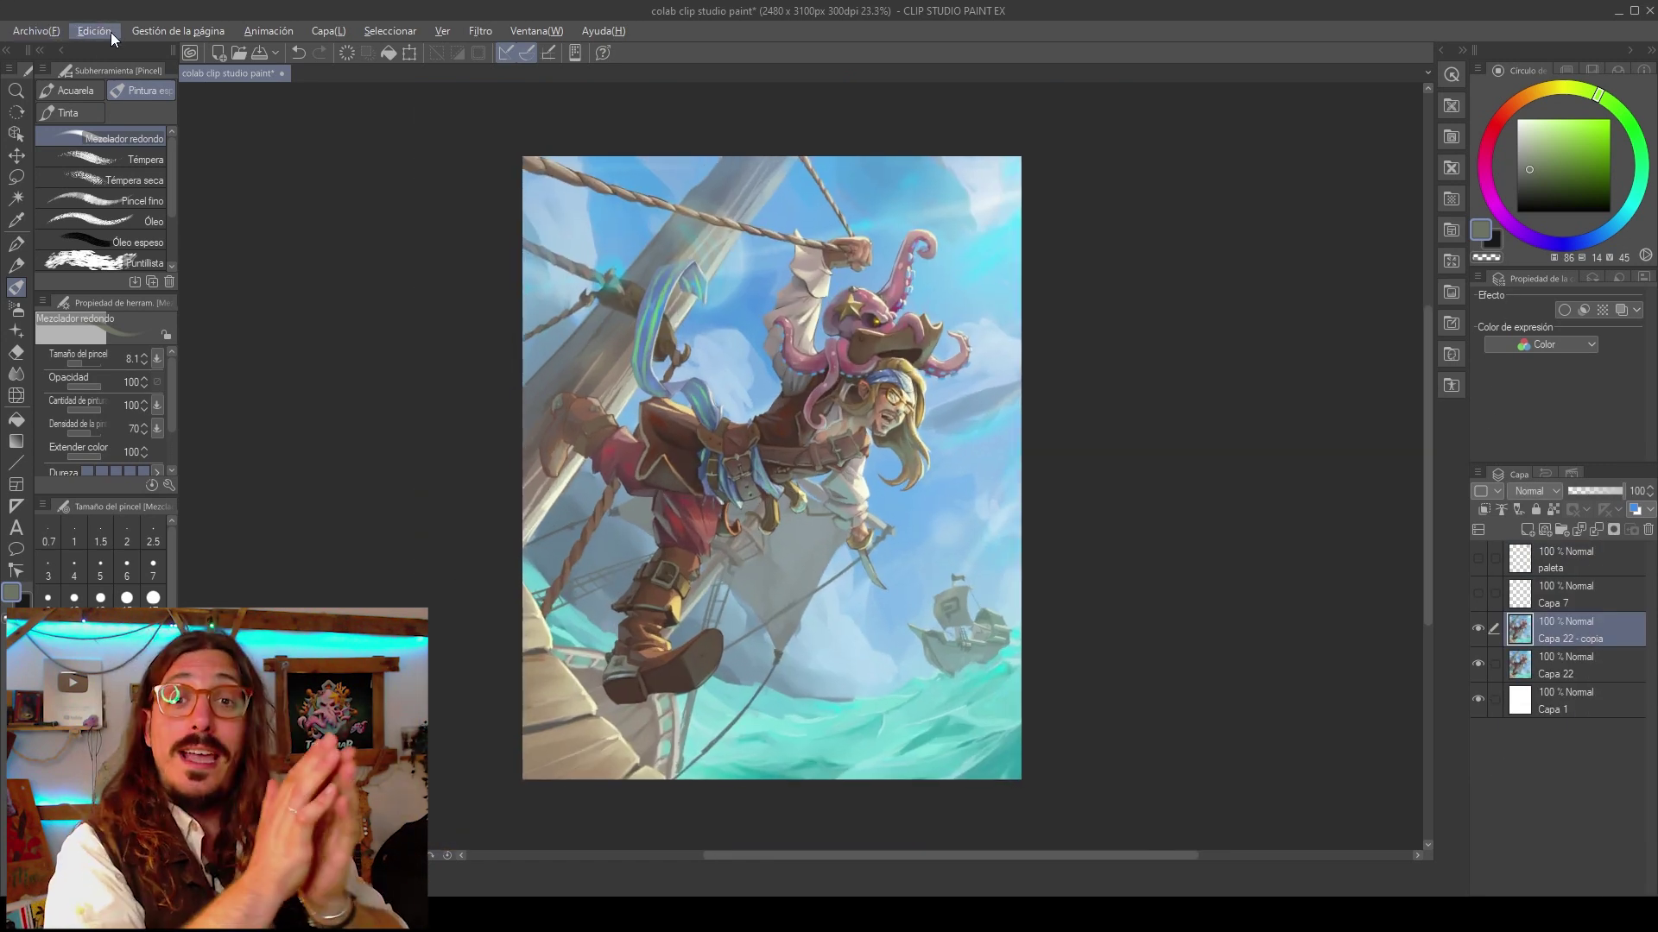
Repaint the shaded inside of the sword's guard around the hand with a sampled colour on Capa 22 - copia.
scroll(832, 432, "up", 10)
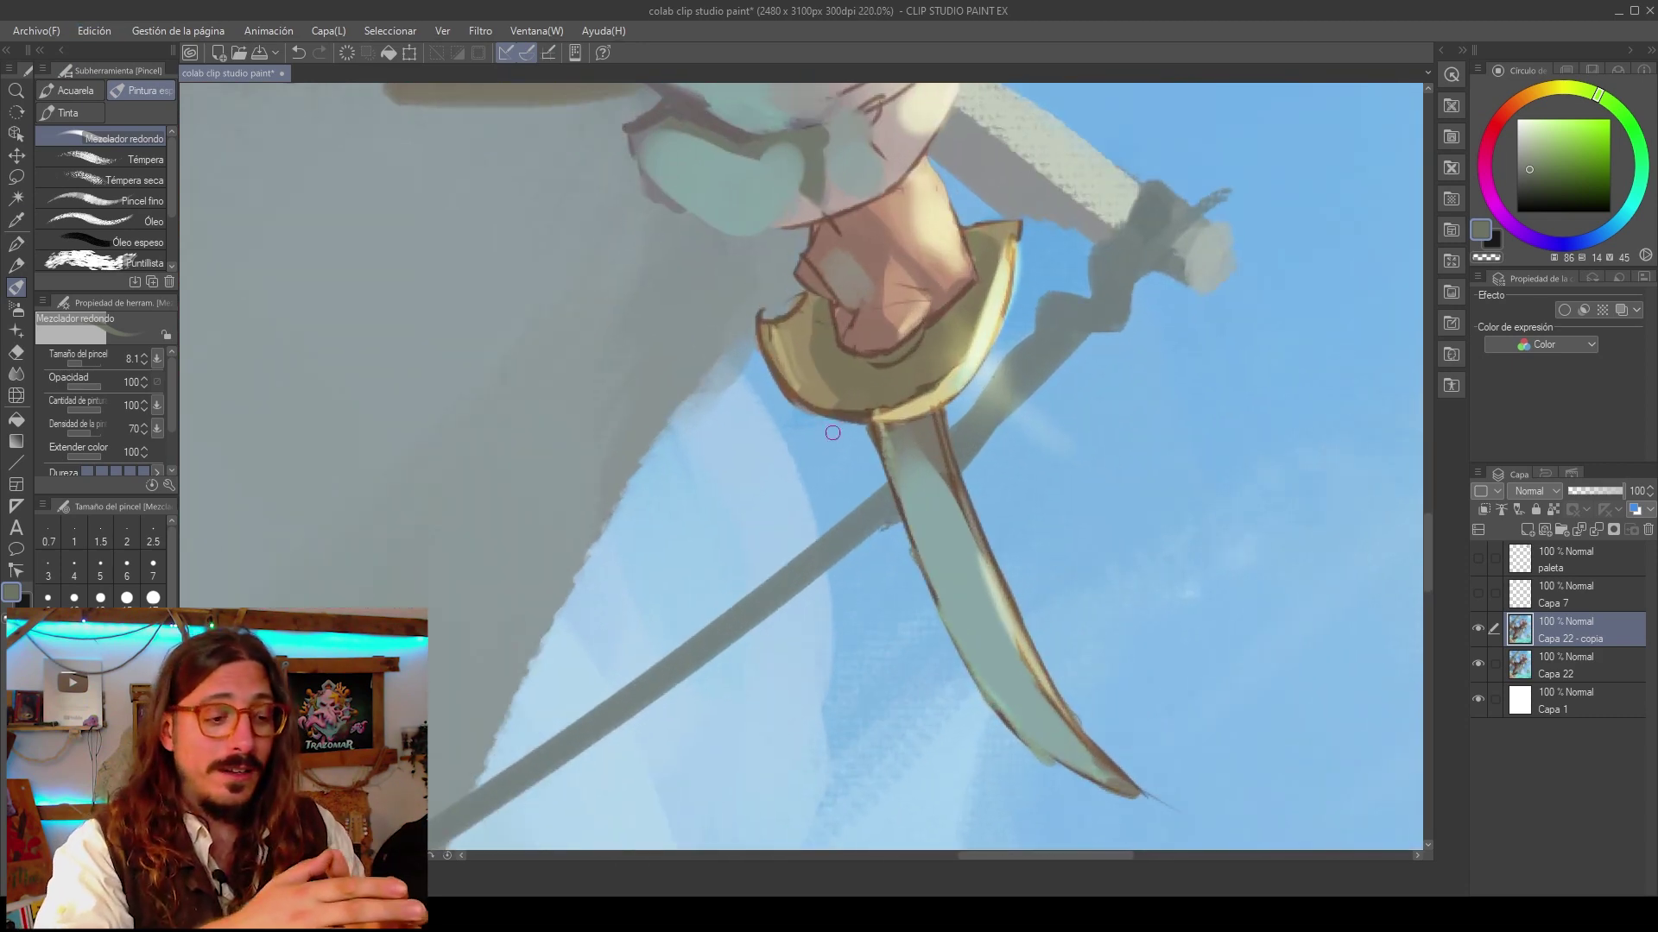
left_click(878, 364, "alt")
key("]")
left_click_drag(971, 302, 896, 369)
mouse_move(956, 352)
left_mouse_down()
mouse_move(904, 394)
mouse_move(796, 406)
left_mouse_up()
Paint sampled yellow along the outer rim of the sword's guard to cover its dark outline.
left_click(922, 404, "alt")
key("[")
mouse_move(761, 330)
left_mouse_down()
mouse_move(779, 375)
mouse_move(765, 331)
left_mouse_up()
mouse_move(835, 406)
left_mouse_down()
mouse_move(936, 389)
mouse_move(849, 406)
left_mouse_up()
mouse_move(877, 396)
left_mouse_down()
mouse_move(805, 396)
mouse_move(769, 361)
left_mouse_up()
scroll(874, 490, "down", 5)
scroll(903, 484, "up", 5)
Paint the lit edge of the sword's blade in sampled cream tones from the guard to the point.
left_click(960, 572, "alt")
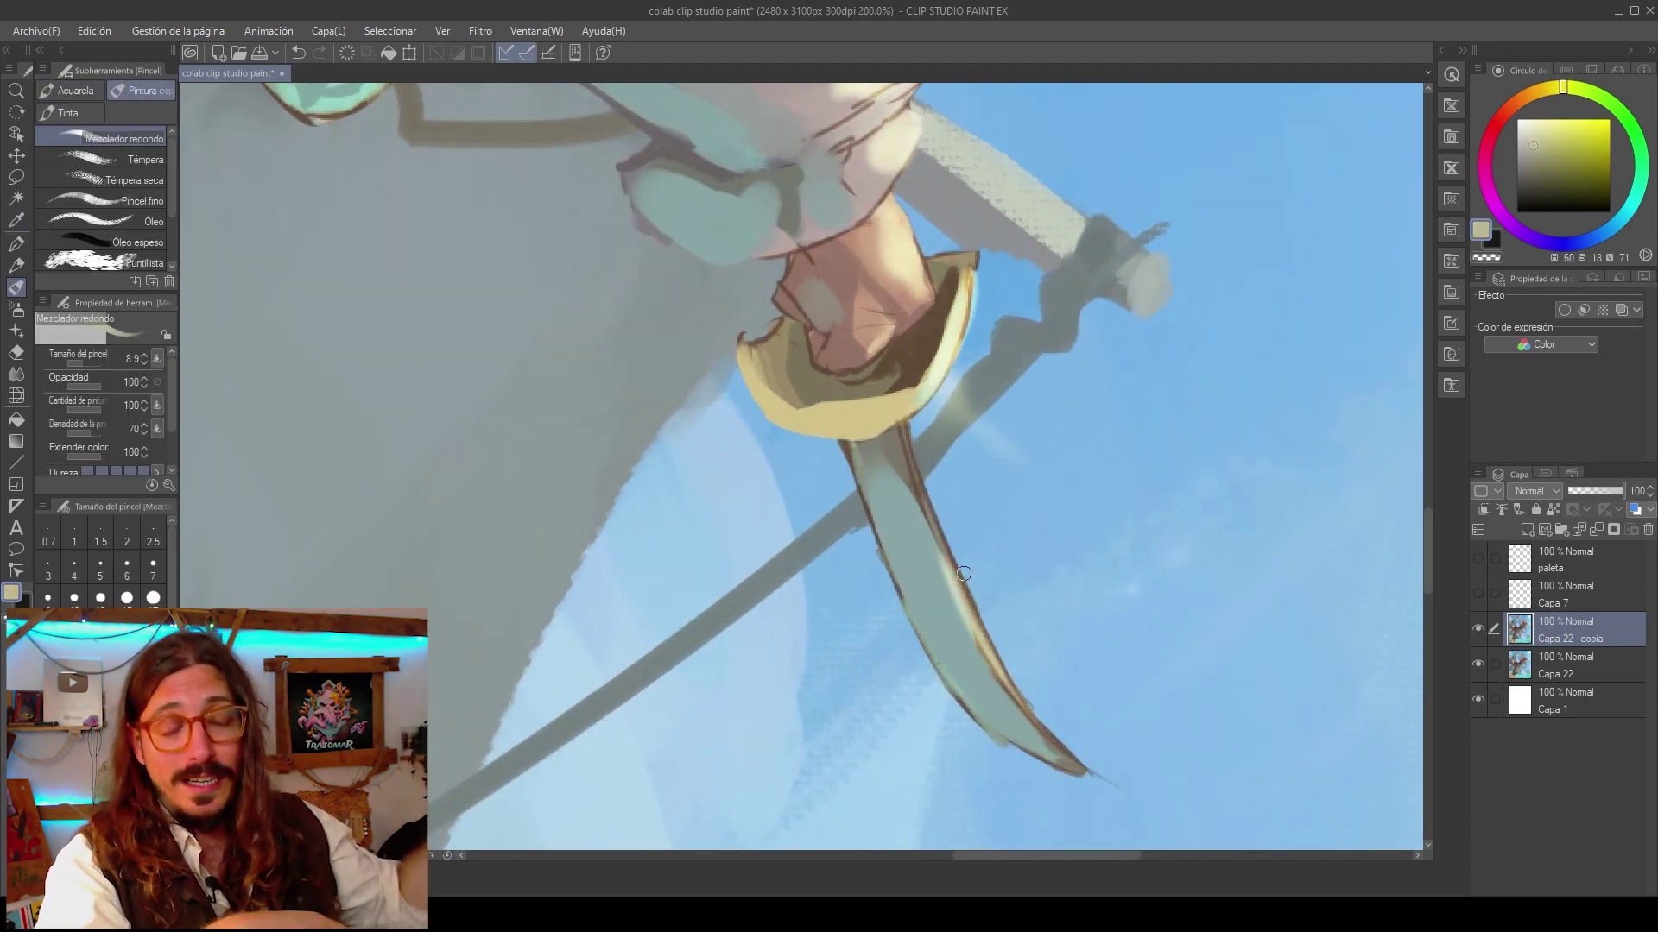
mouse_move(909, 427)
left_mouse_down()
mouse_move(1025, 689)
mouse_move(906, 423)
left_mouse_up()
key("alt")
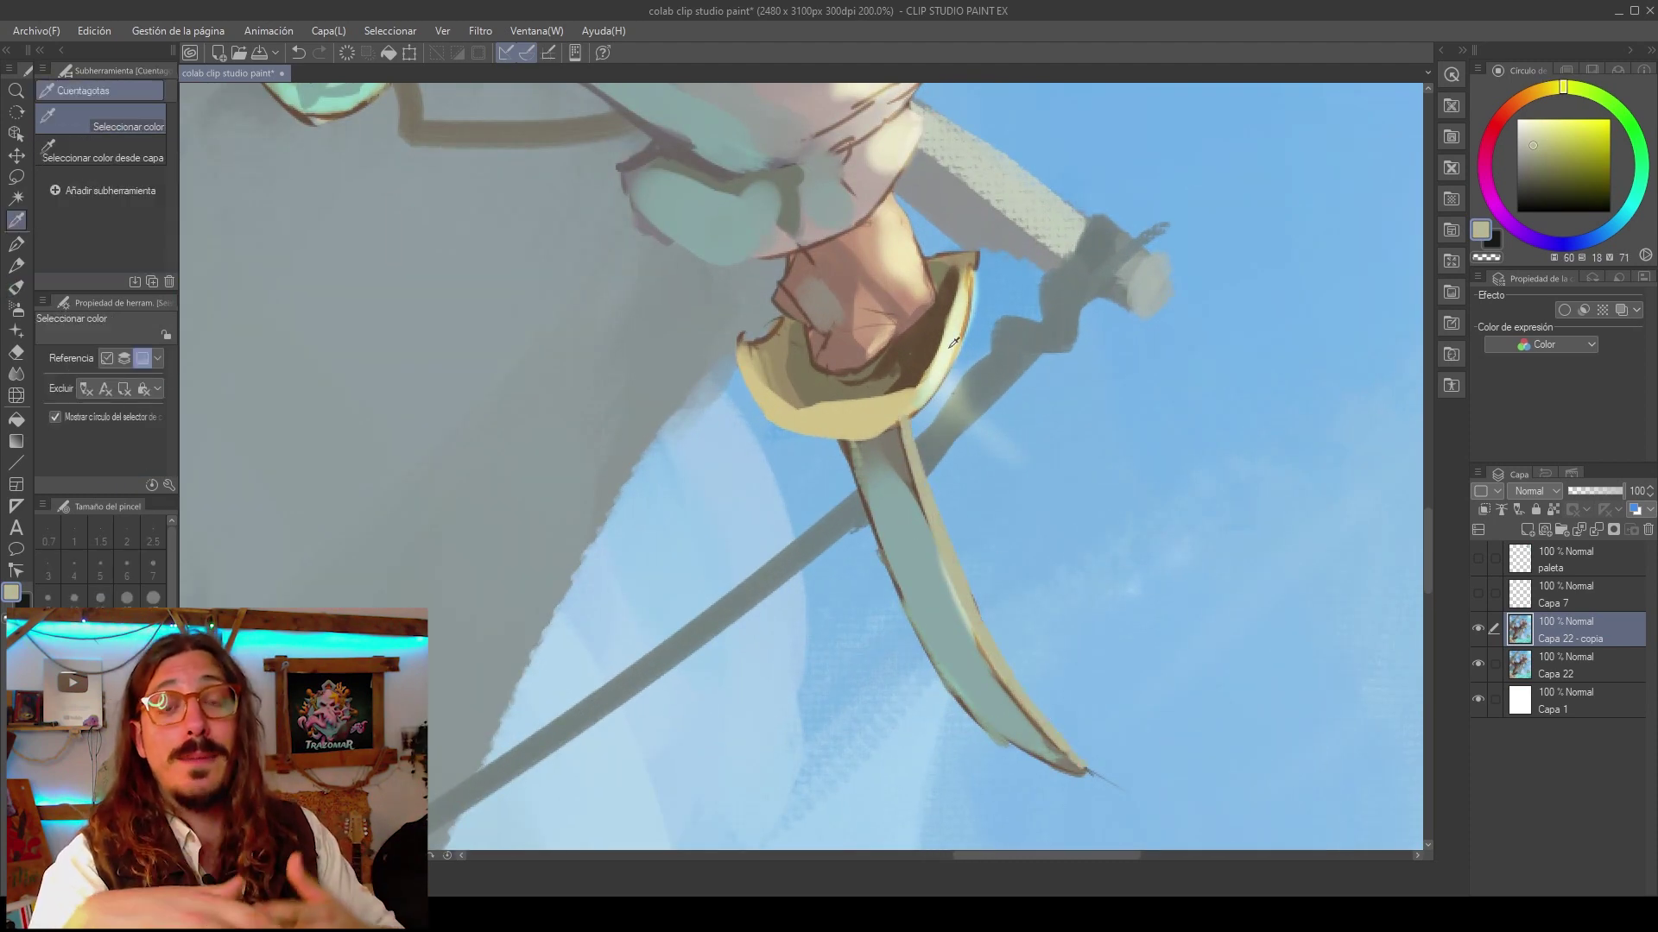
left_click(946, 361, "alt")
left_click_drag(931, 494, 992, 646)
key("ctrl+z")
left_click_drag(936, 527, 992, 639)
left_click_drag(935, 518, 1076, 760)
left_click_drag(932, 492, 1018, 698)
mouse_move(1064, 754)
left_mouse_down()
mouse_move(898, 484)
mouse_move(860, 387)
left_mouse_up()
Even out the face of the sword's blade with sampled grey-teal tones.
left_click(992, 619, "alt")
mouse_move(964, 602)
left_mouse_down()
mouse_move(868, 510)
mouse_move(803, 359)
left_mouse_up()
mouse_move(950, 620)
left_mouse_down()
mouse_move(904, 573)
mouse_move(972, 631)
left_mouse_up()
scroll(870, 441, "down", 5)
scroll(889, 453, "up", 3)
left_click(847, 435, "alt")
mouse_move(855, 484)
left_mouse_down()
mouse_move(905, 537)
mouse_move(851, 483)
left_mouse_up()
left_click_drag(801, 354, 922, 550)
left_click_drag(818, 348, 803, 345)
scroll(817, 415, "down", 5)
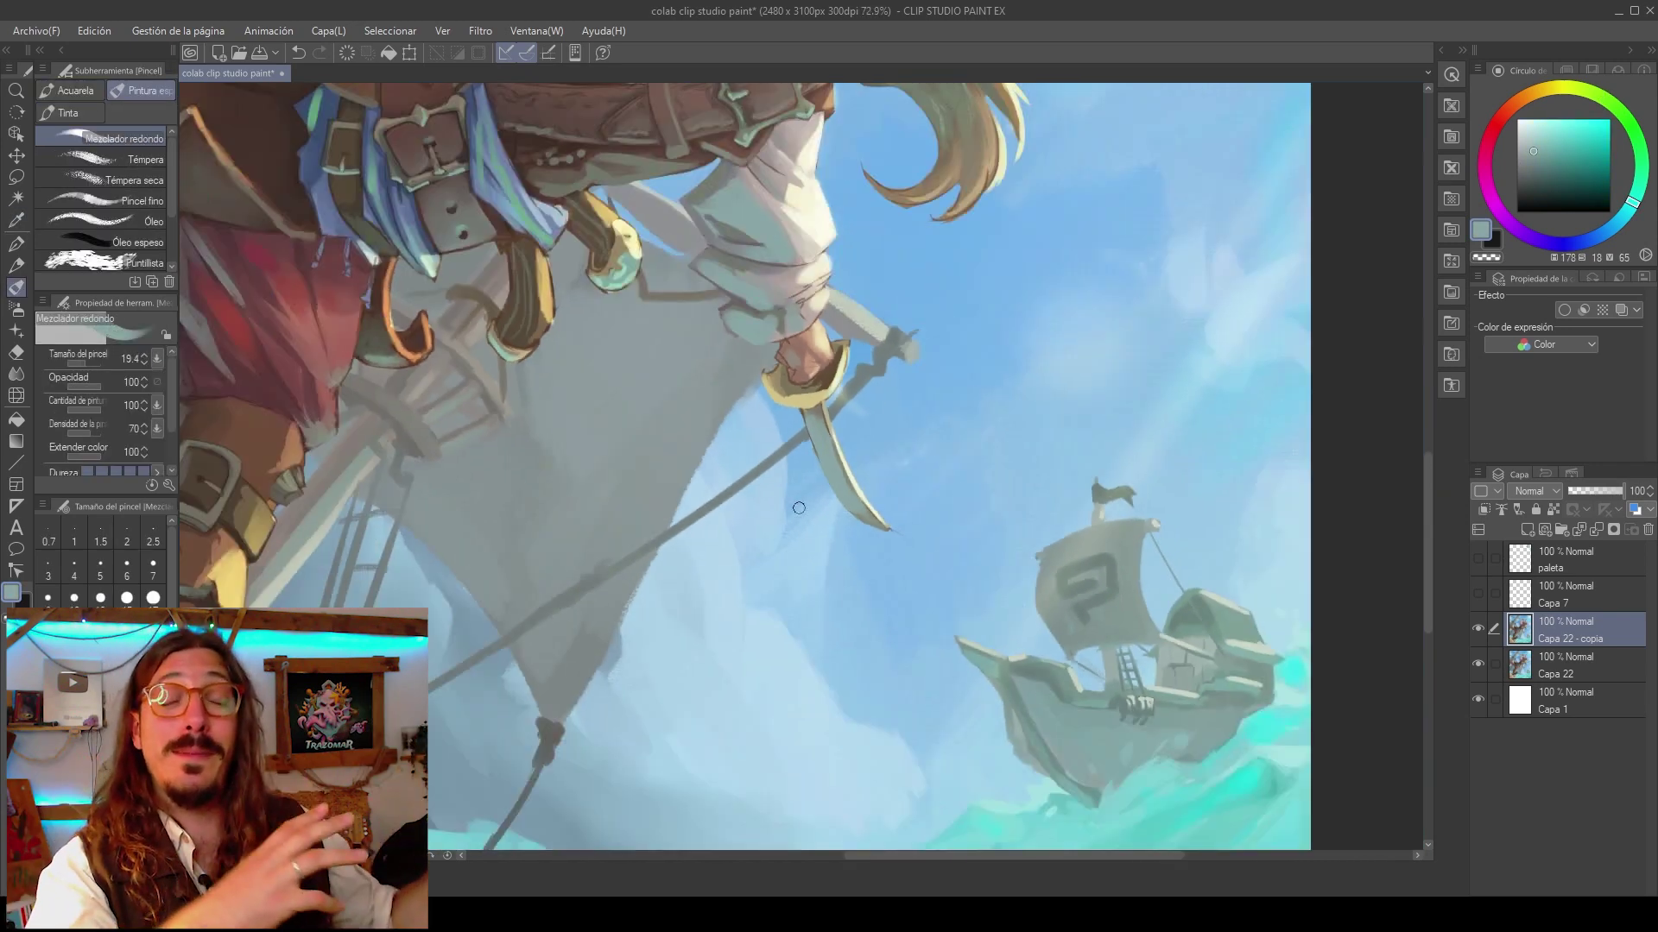
Clean up the tip of the sword's guard beside the hand with sampled sky blue.
scroll(793, 379, "up", 8)
left_click(721, 449, "alt")
left_click_drag(682, 422, 676, 400)
left_click_drag(761, 326, 712, 354)
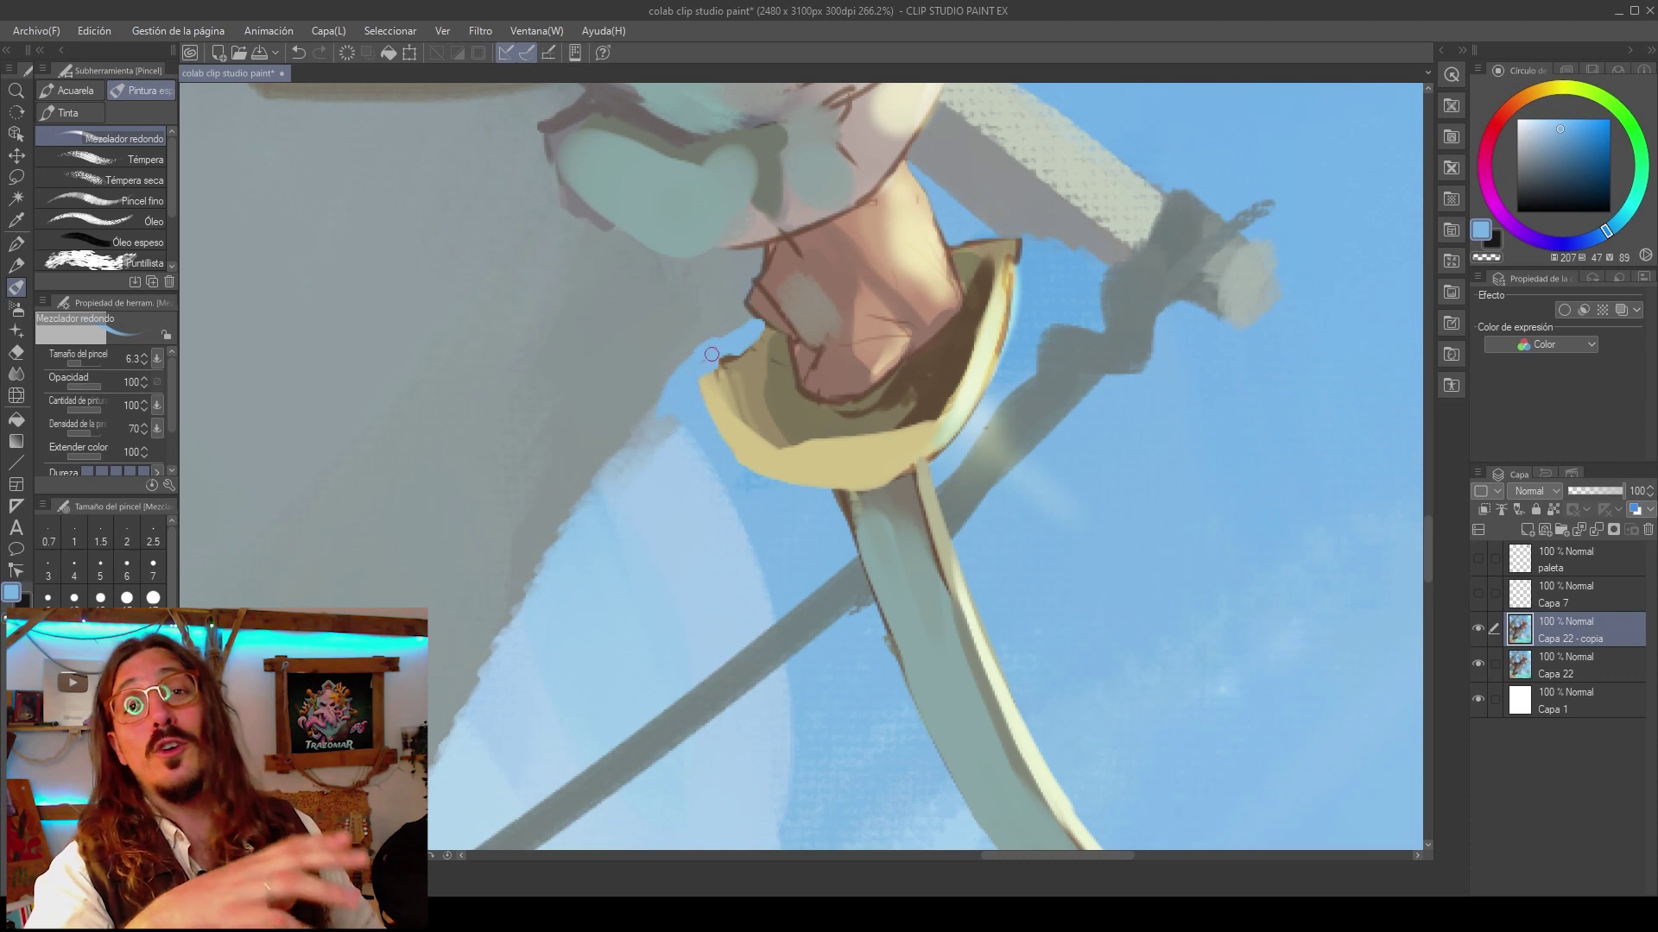
scroll(708, 432, "down", 8)
Paint sampled reddish brown over the outline and shadowed edge of the hand holding the sword.
scroll(759, 424, "up", 11)
left_click(761, 415, "alt")
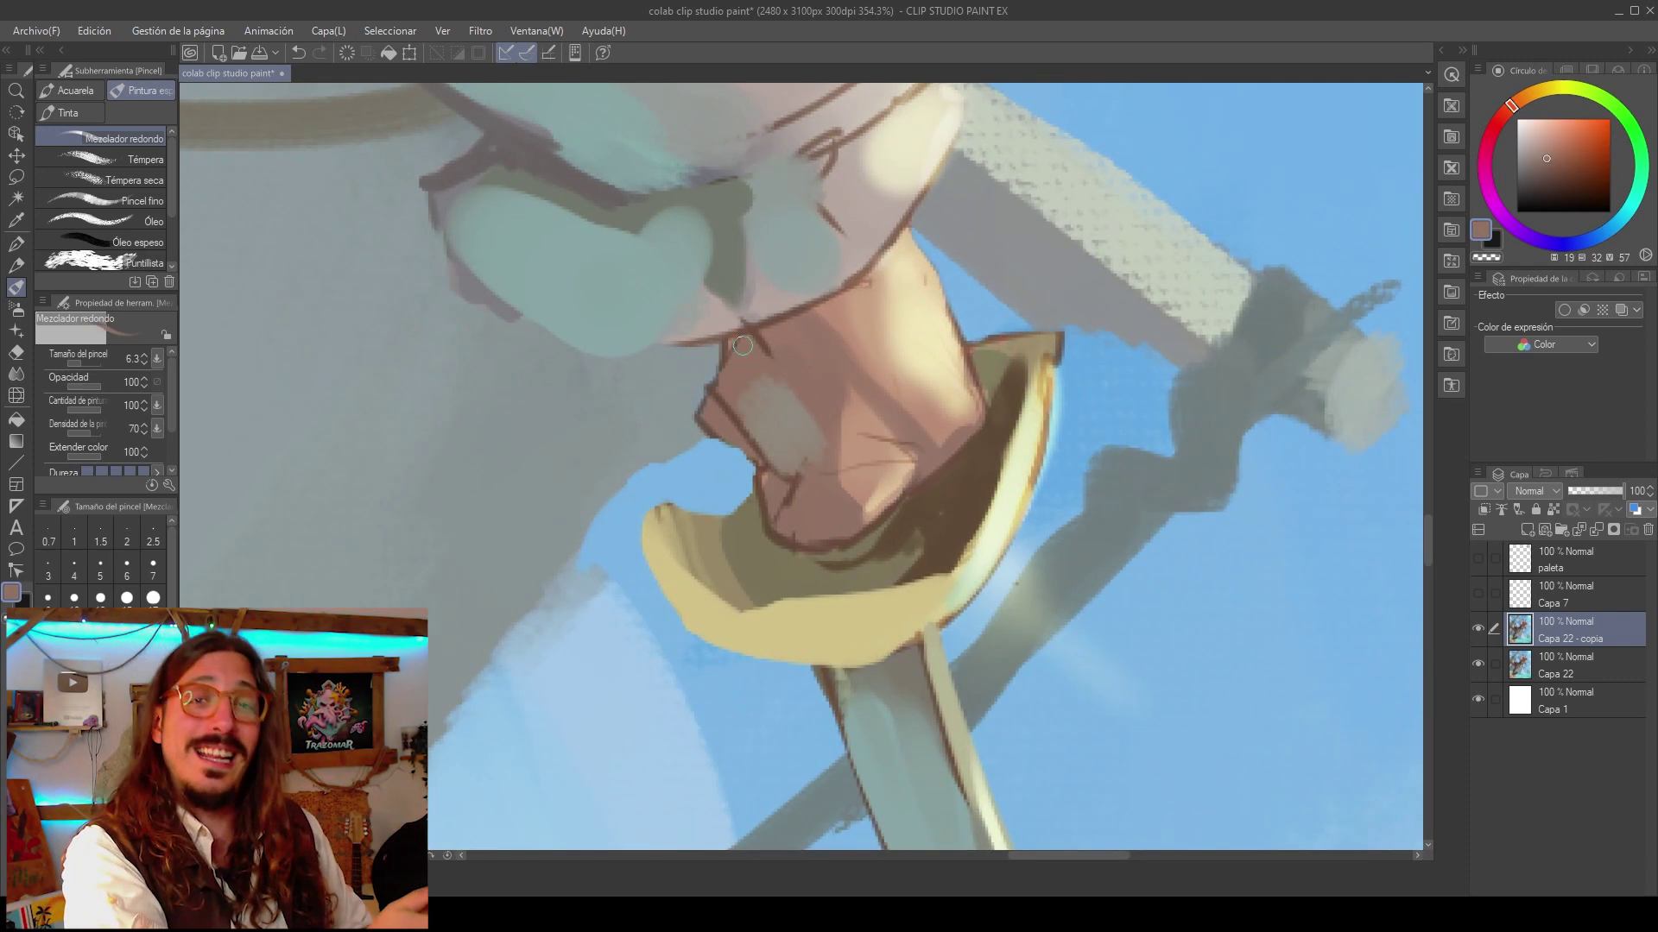
left_click(757, 336, "alt")
left_click_drag(736, 340, 781, 518)
left_click_drag(720, 427, 760, 476)
Soften the shaded side of the sword hand with a sampled skin tone at brush size 10.
left_click(739, 373, "alt")
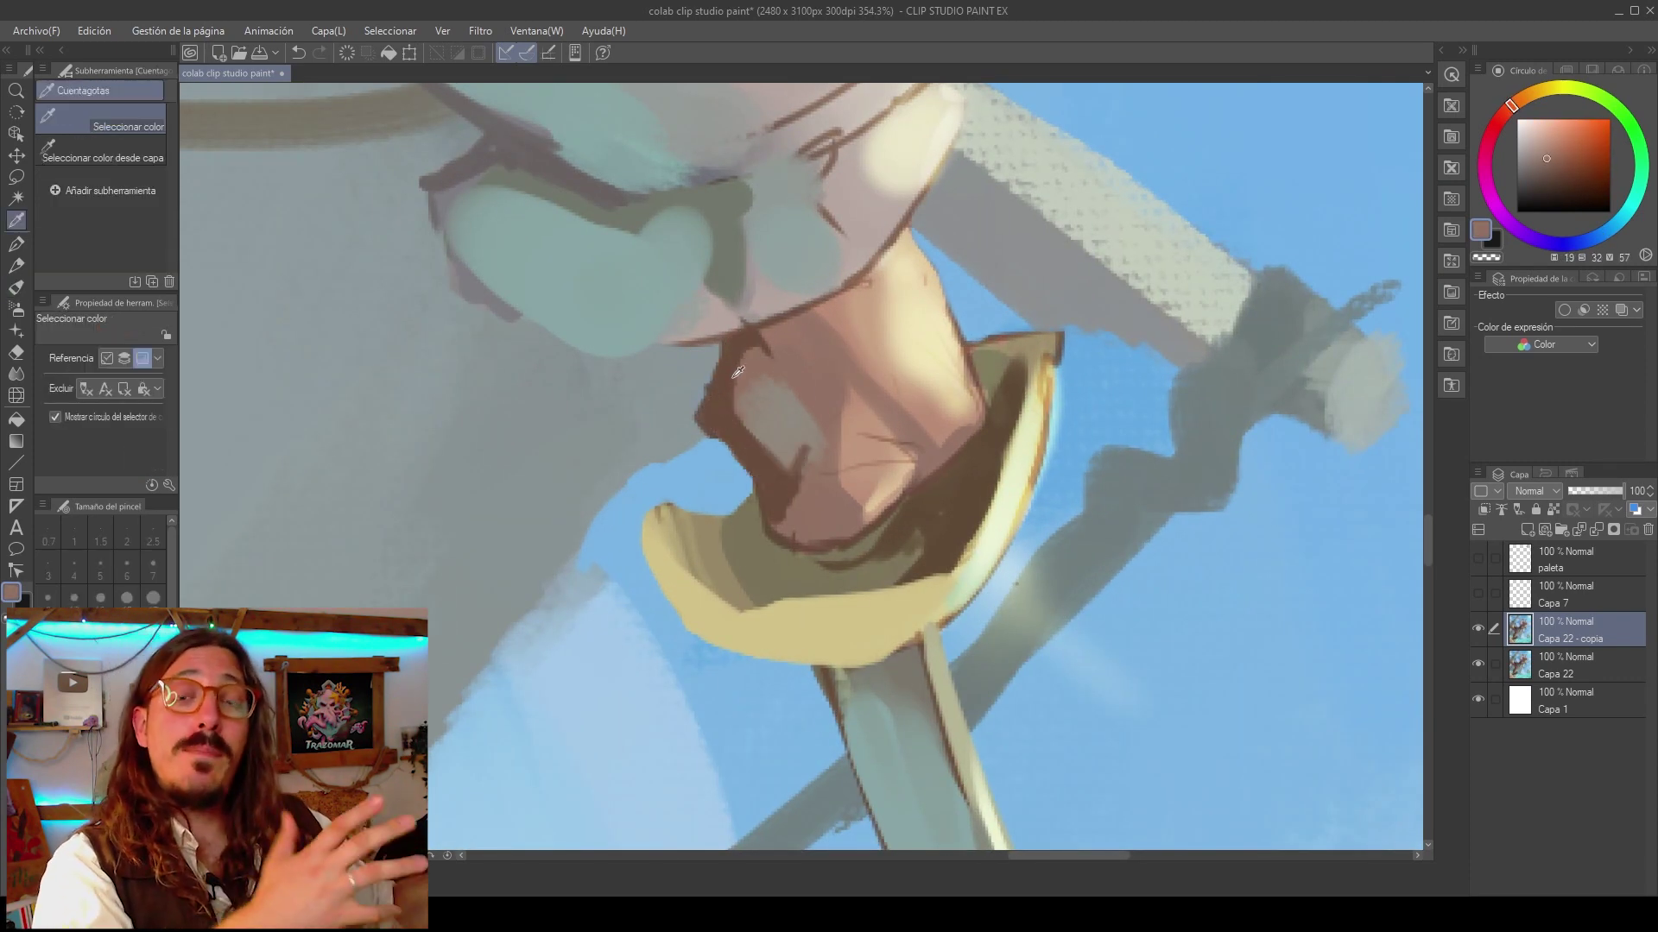
key("bracketright")
key("bracketright")
mouse_move(742, 347)
left_mouse_down()
mouse_move(725, 416)
mouse_move(740, 453)
left_mouse_up()
scroll(726, 438, "down", 20)
key("h")
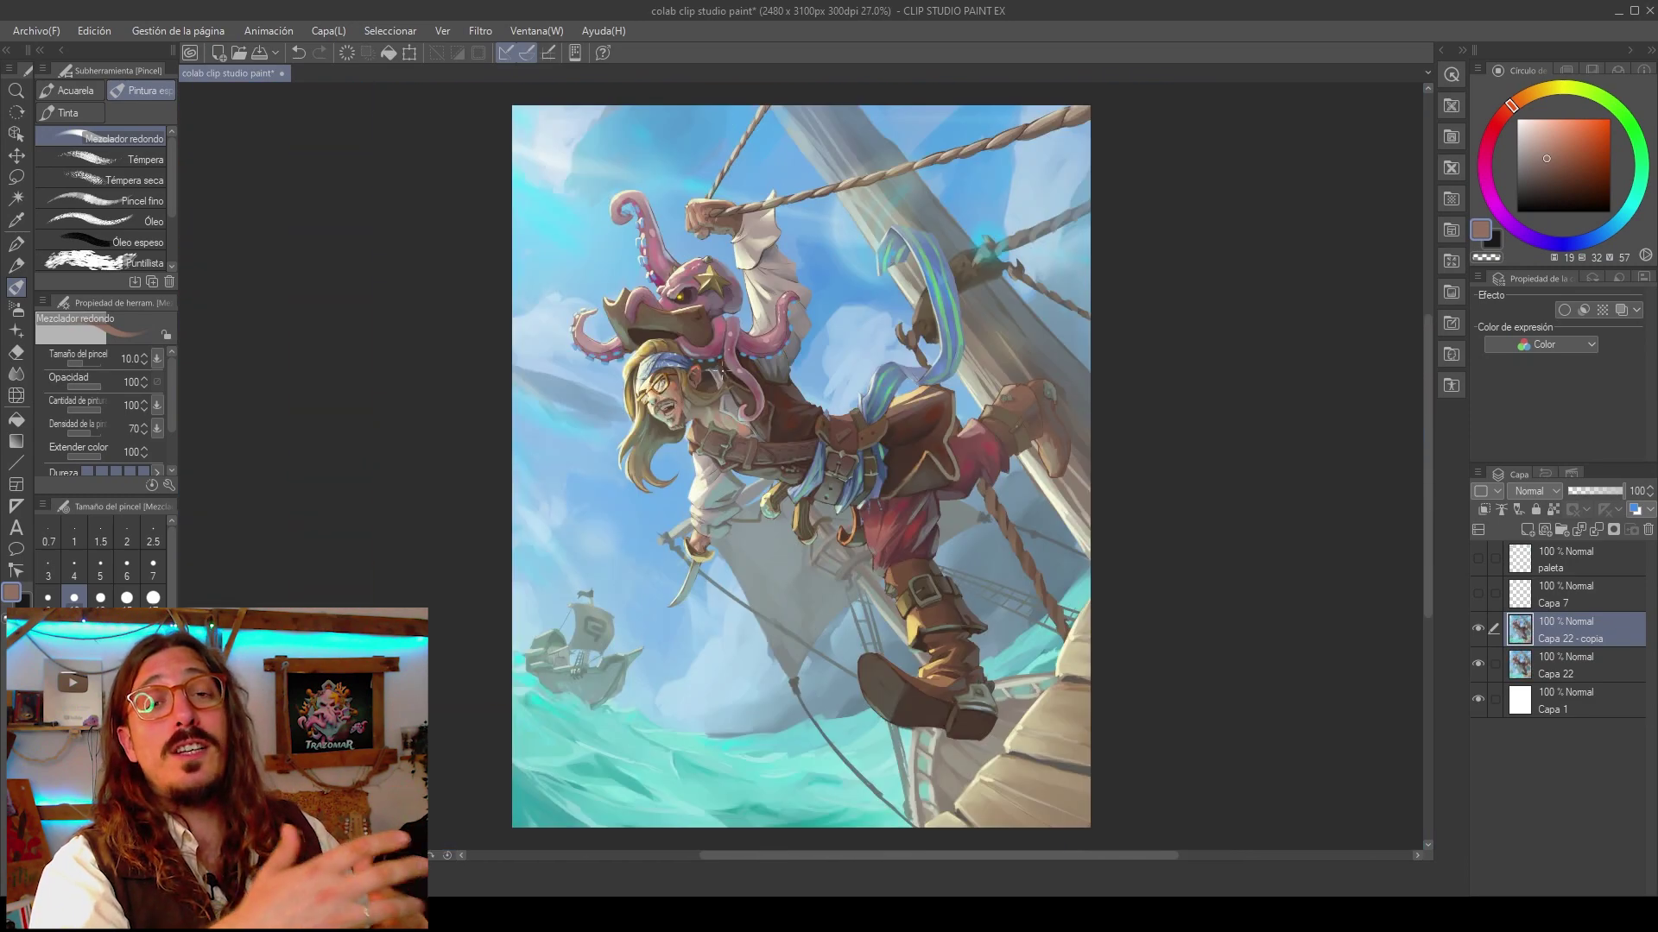
Add a sampled lighter skin tone to the fingers of the sword hand.
scroll(696, 490, "up", 20)
left_click(624, 402, "alt")
left_click_drag(602, 431, 597, 402)
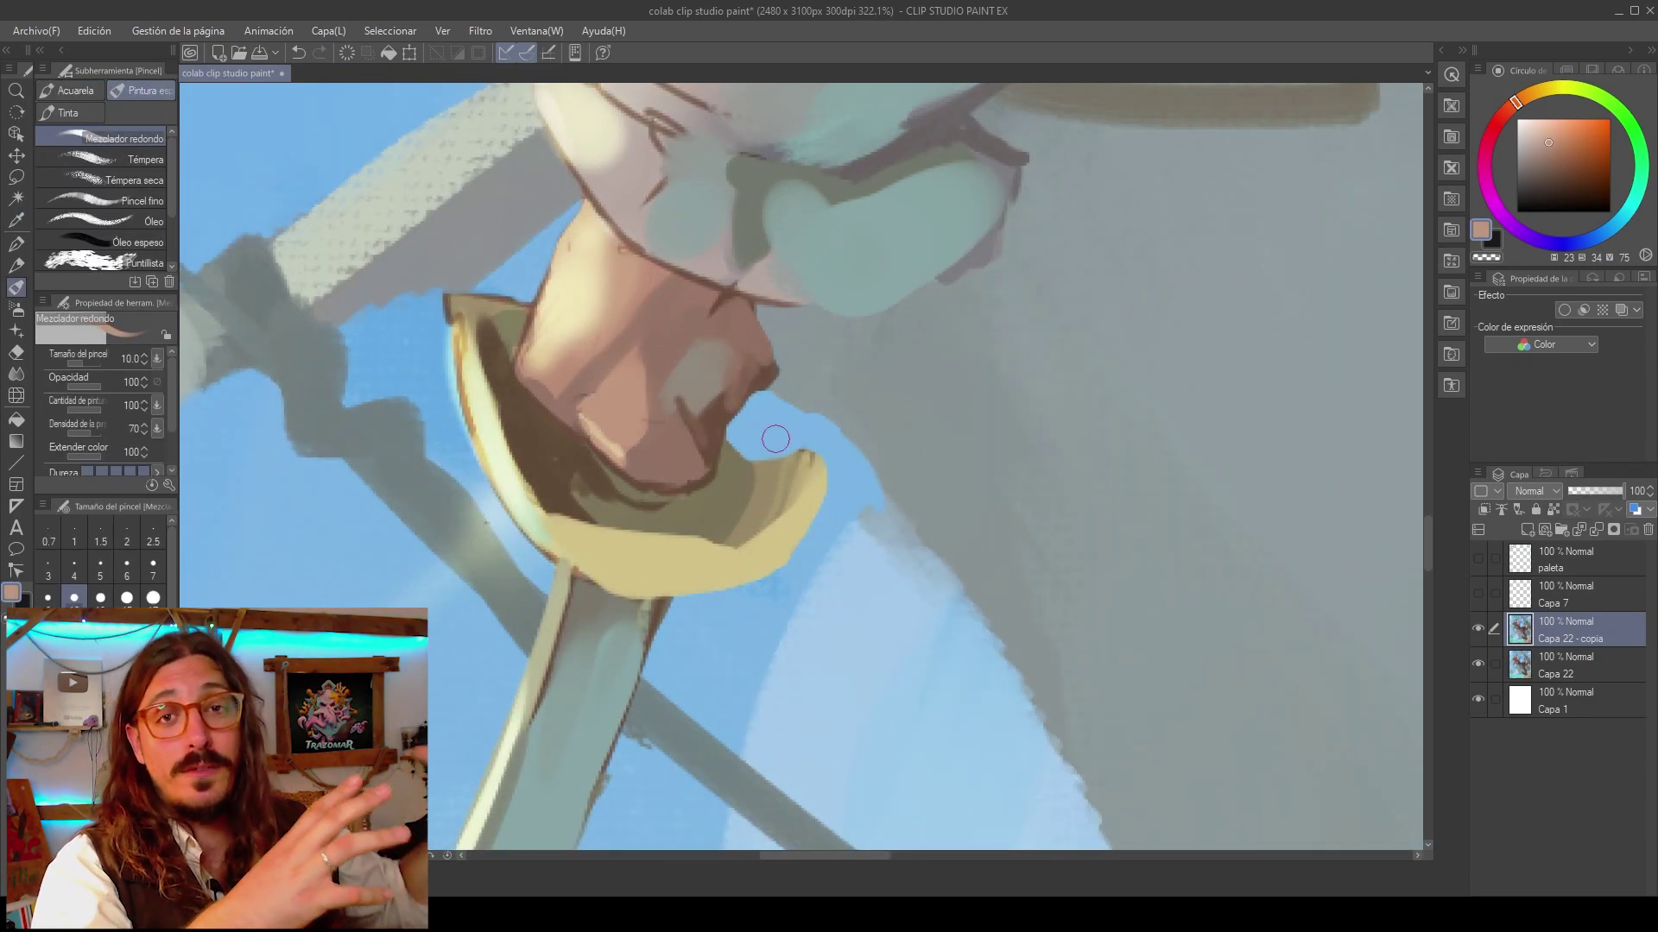
scroll(572, 268, "down", 5)
scroll(556, 518, "up", 3)
Paint a pale cream highlight along the rim of the sword's guard at brush size 6.
left_click(500, 269, "alt")
key("bracketleft")
key("bracketleft")
left_click_drag(503, 328, 474, 191)
left_click_drag(714, 326, 781, 321)
scroll(672, 410, "down", 12)
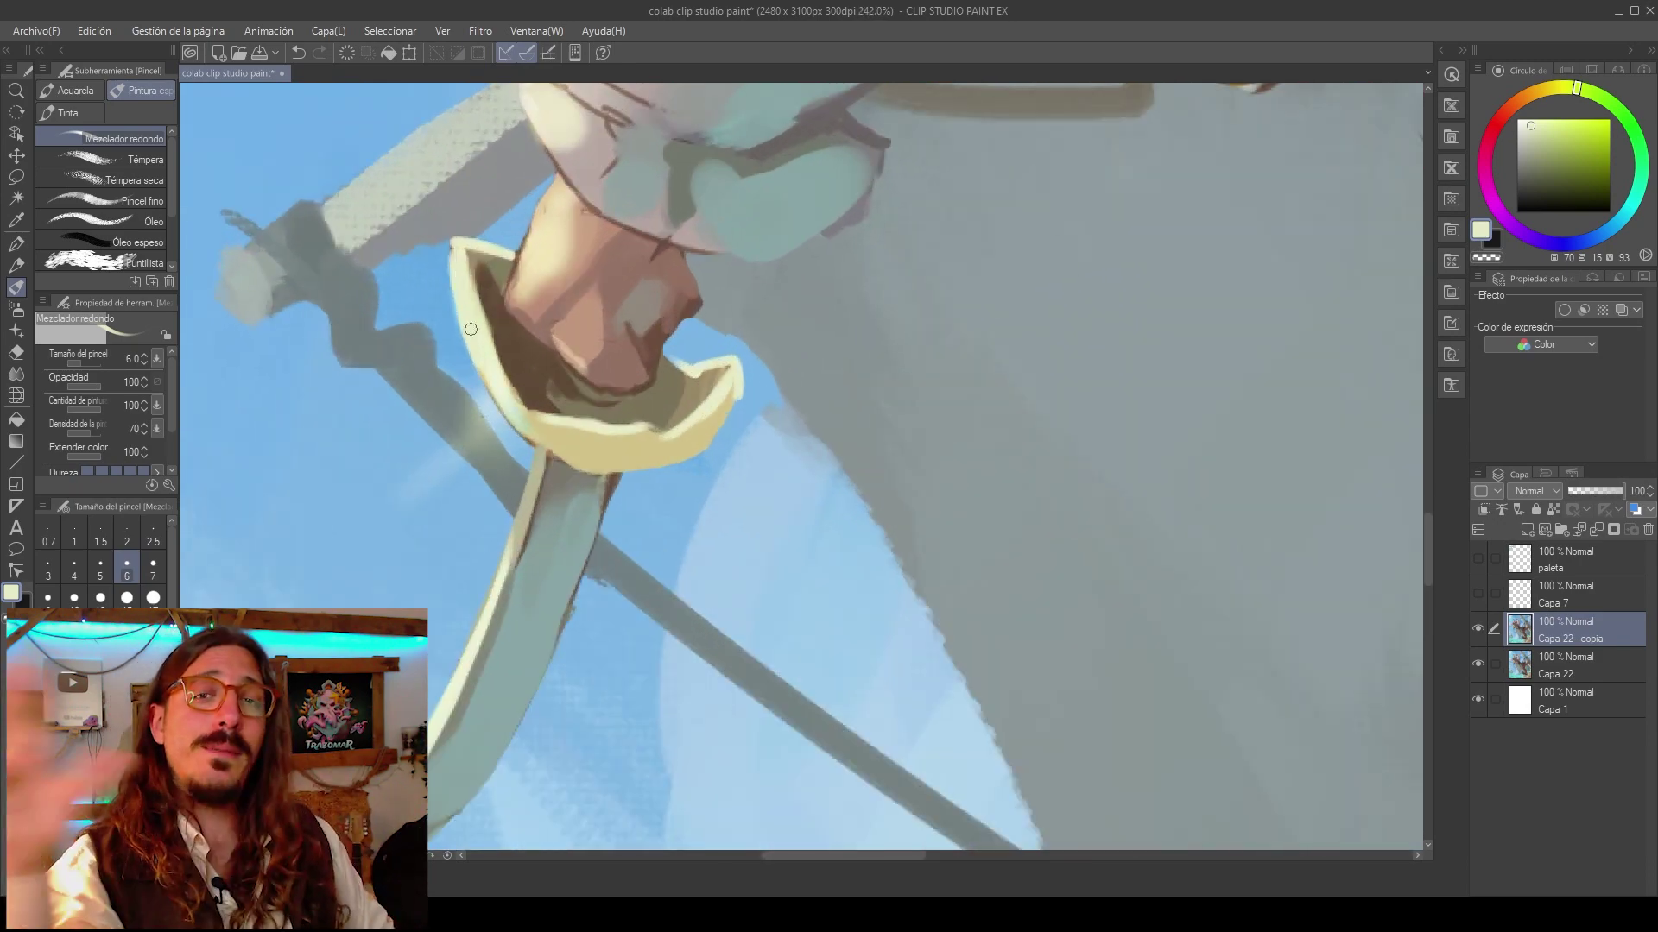
scroll(751, 341, "down", 2)
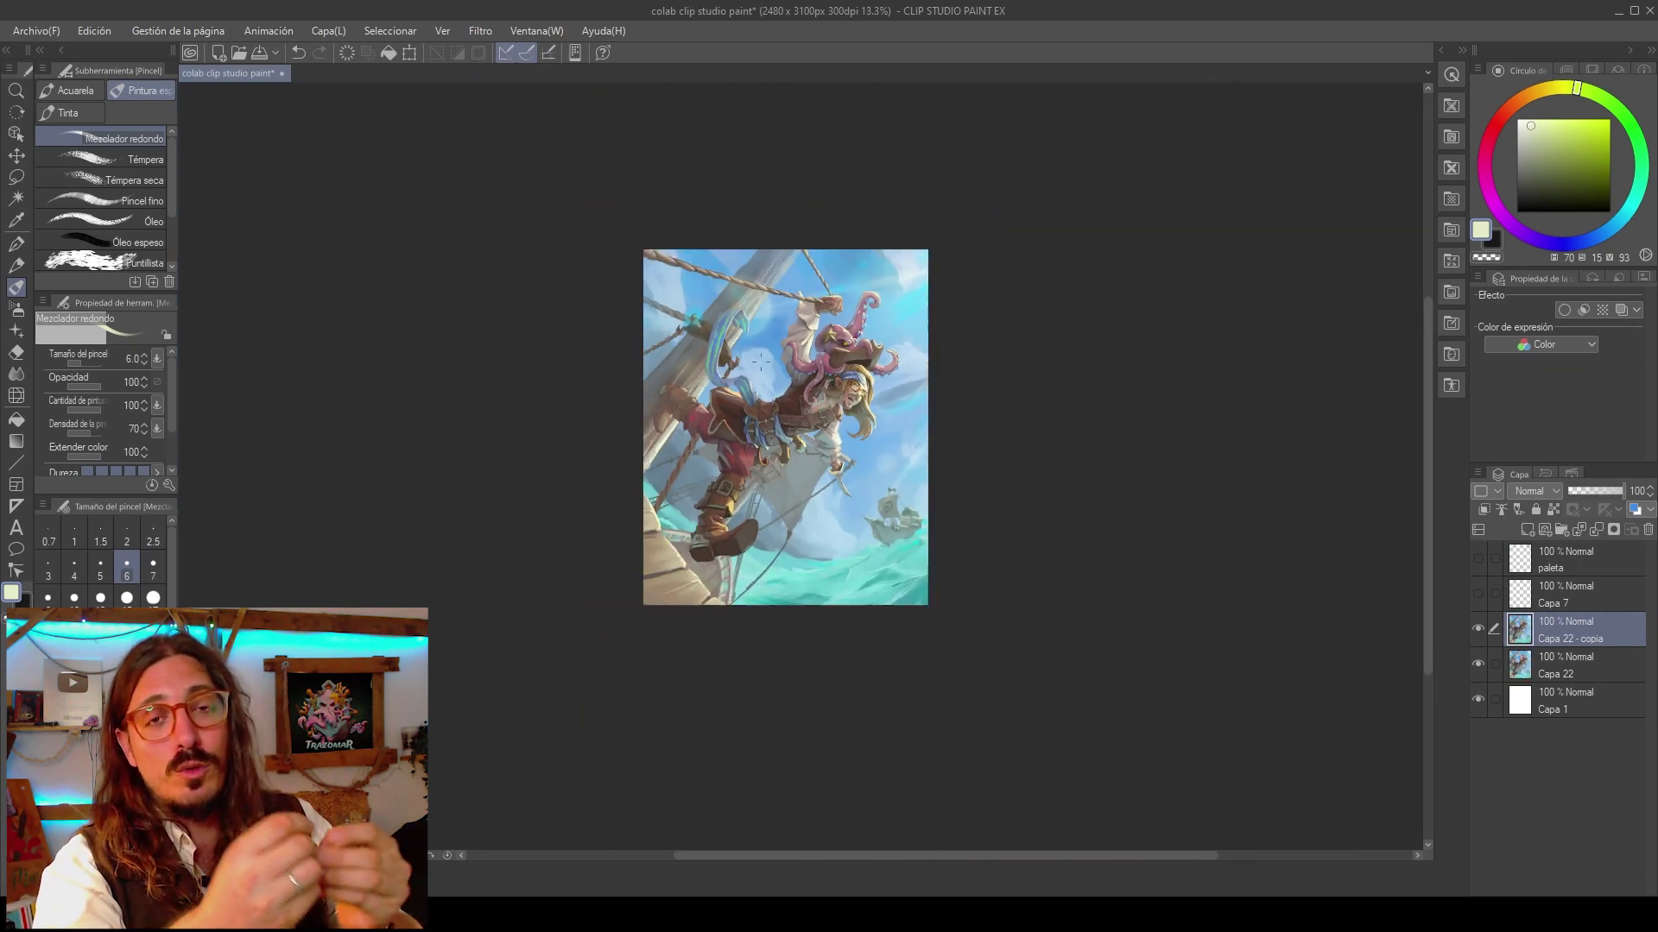
Clean up the outer contour of the raised sleeve below the rope with sampled sky blue.
scroll(802, 302, "up", 10)
left_click(801, 436, "alt")
left_click_drag(814, 258, 799, 313)
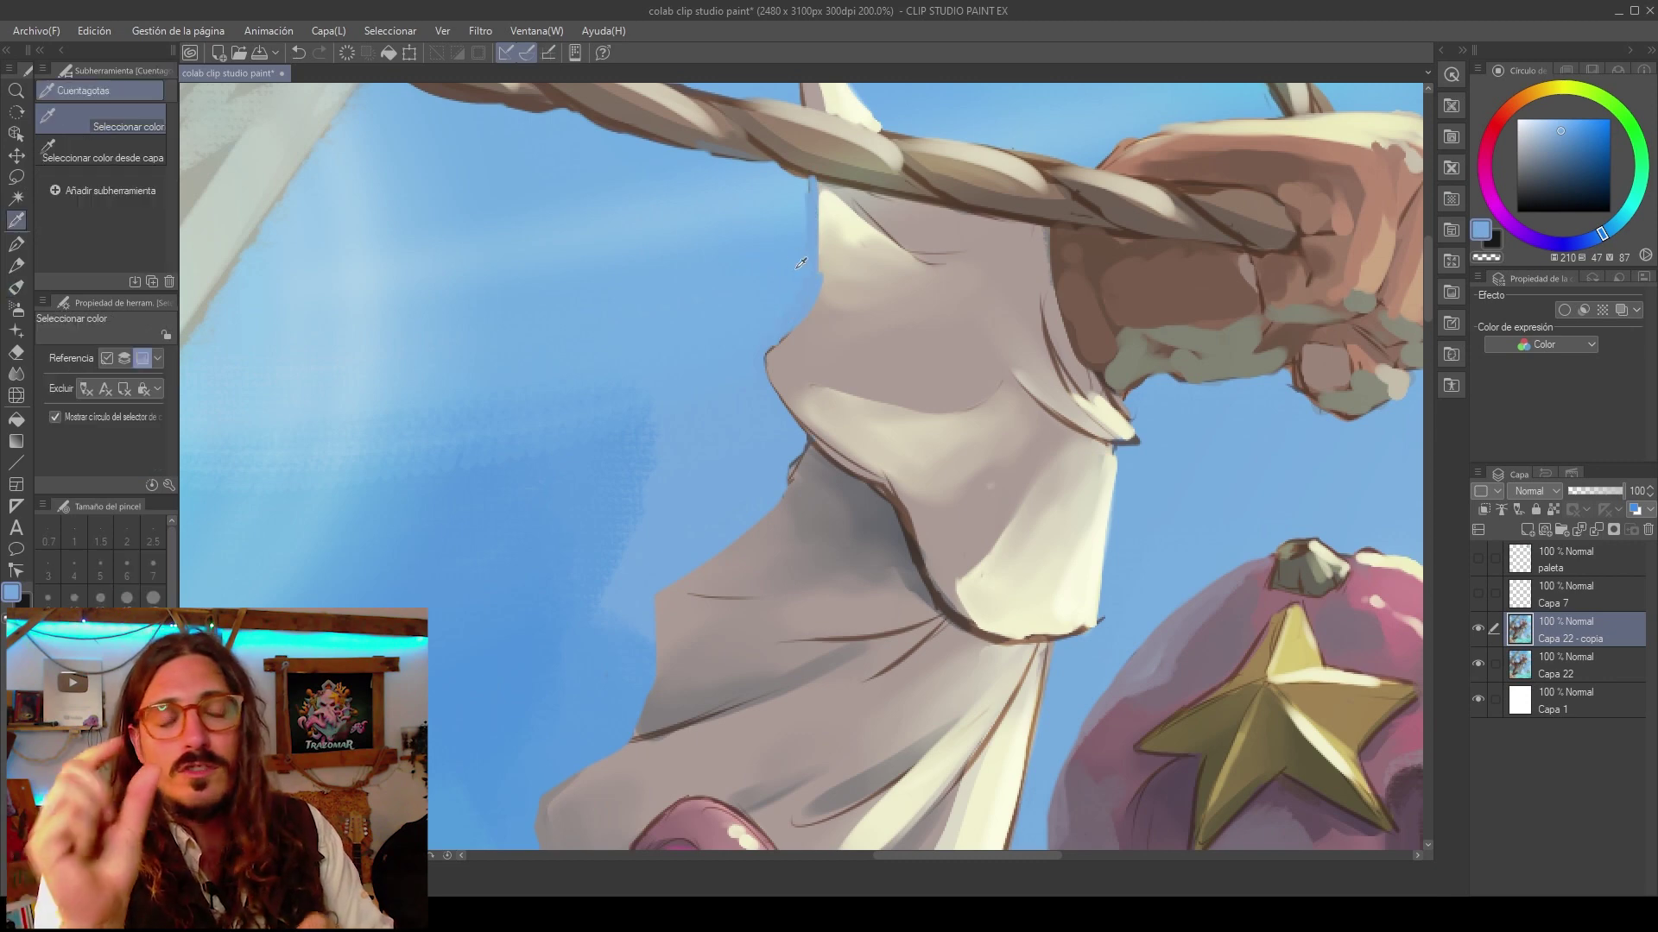
left_click(788, 248, "alt")
left_click_drag(809, 178, 811, 232)
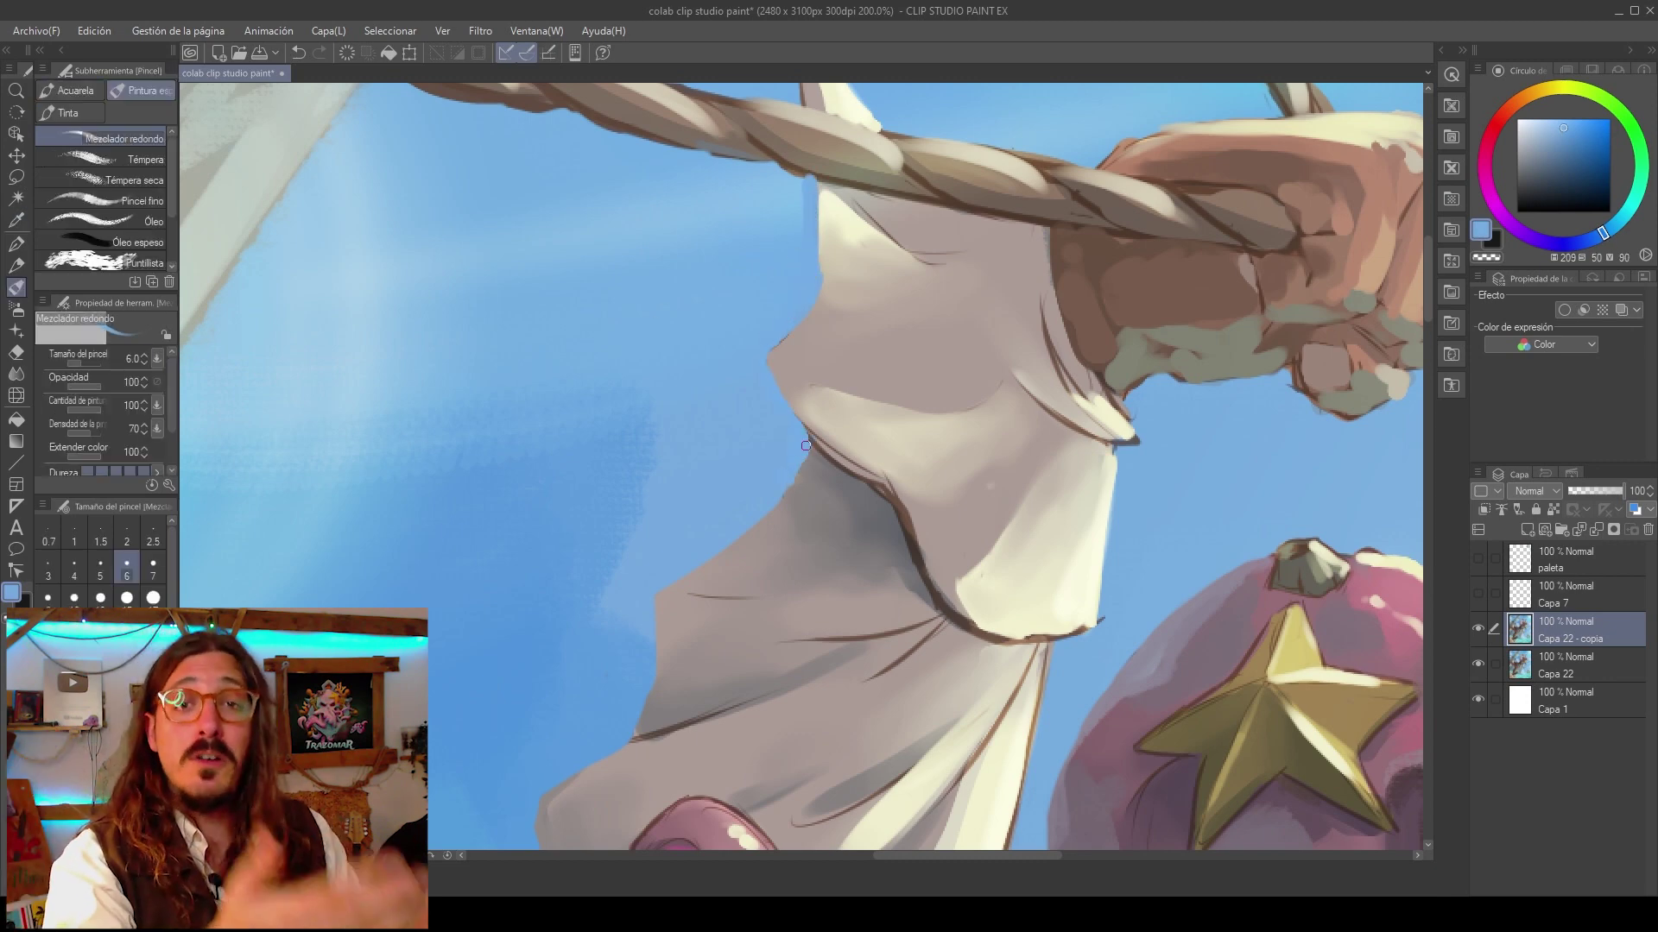
scroll(806, 446, "down", 6)
scroll(821, 345, "up", 7)
left_click(821, 345, "alt")
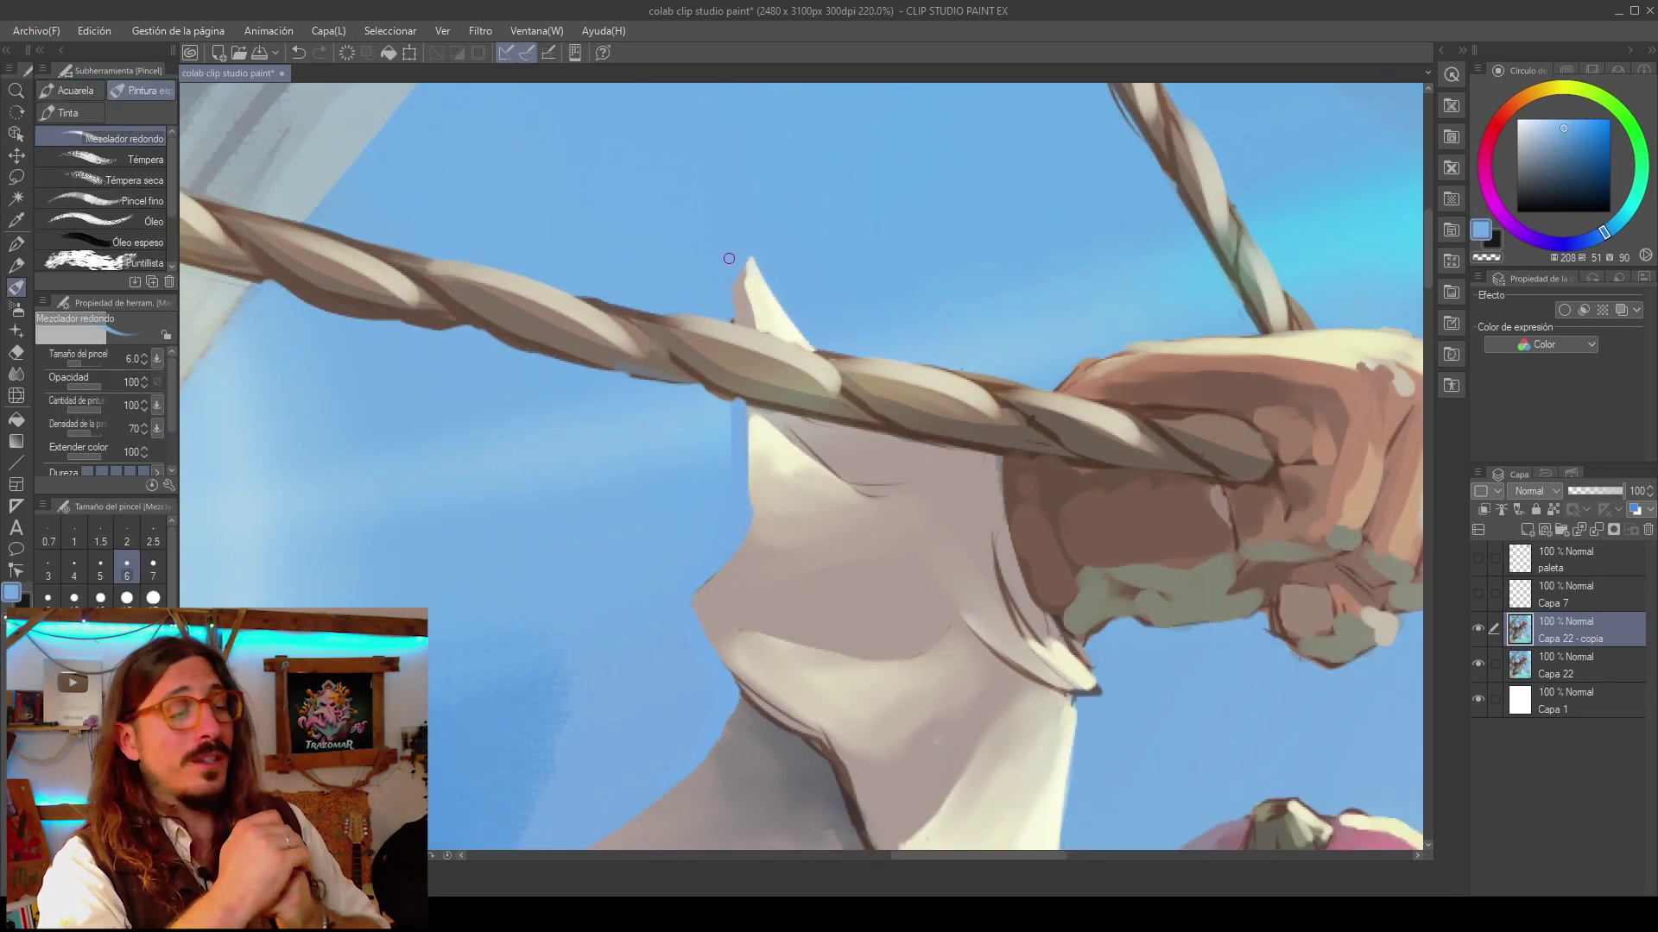
left_click(731, 443, "alt")
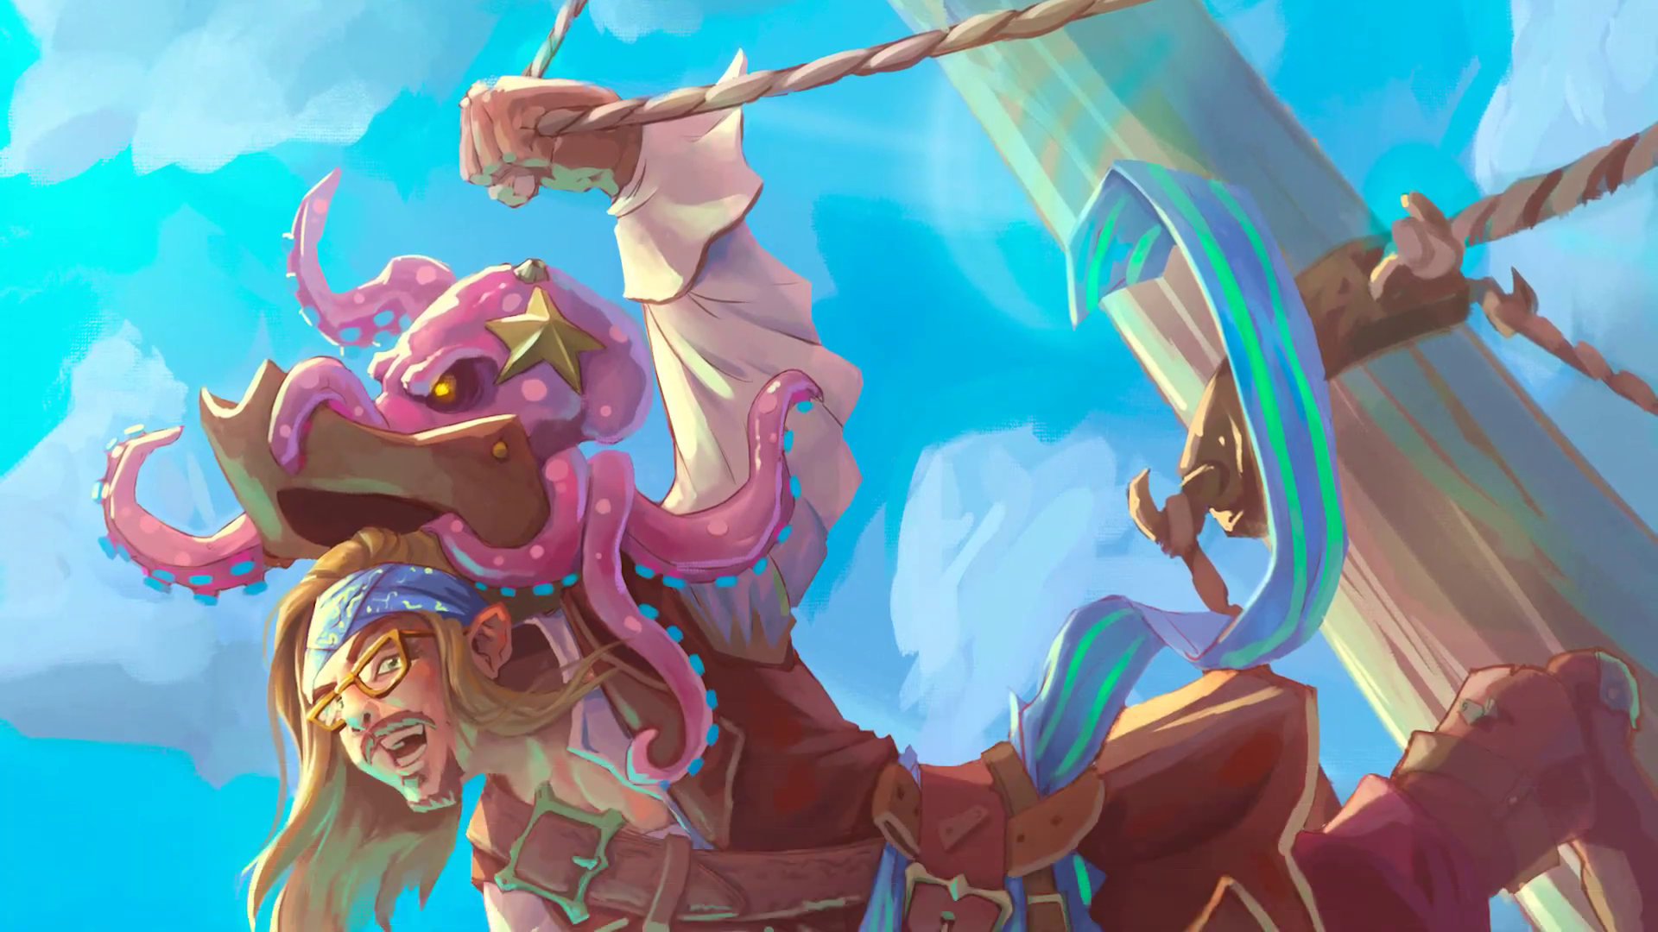